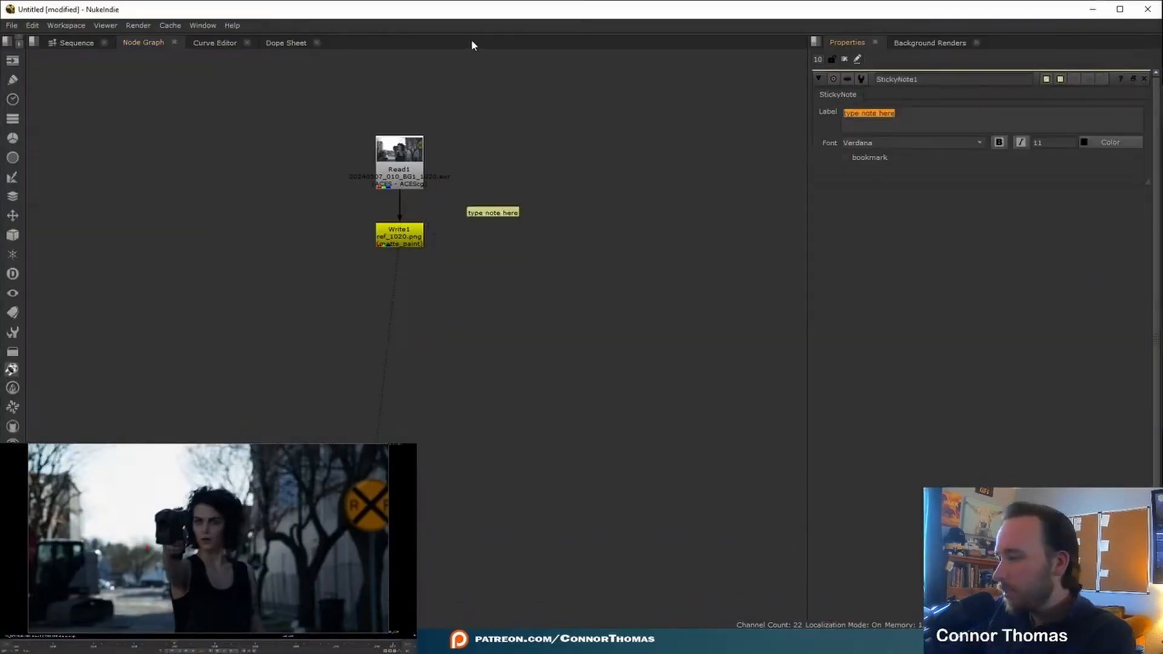
Step: Label the sticky note beside the Read node with the frame number 1020
text(10520)
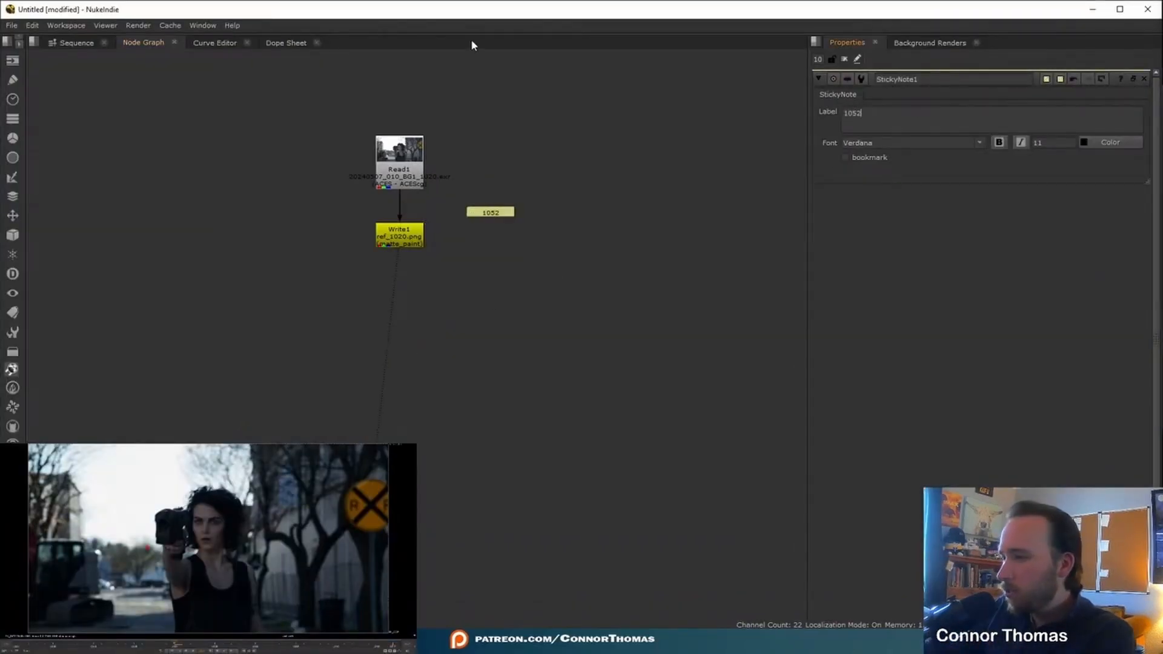
key(BackSpace)
key(BackSpace)
key(BackSpace)
text(20)
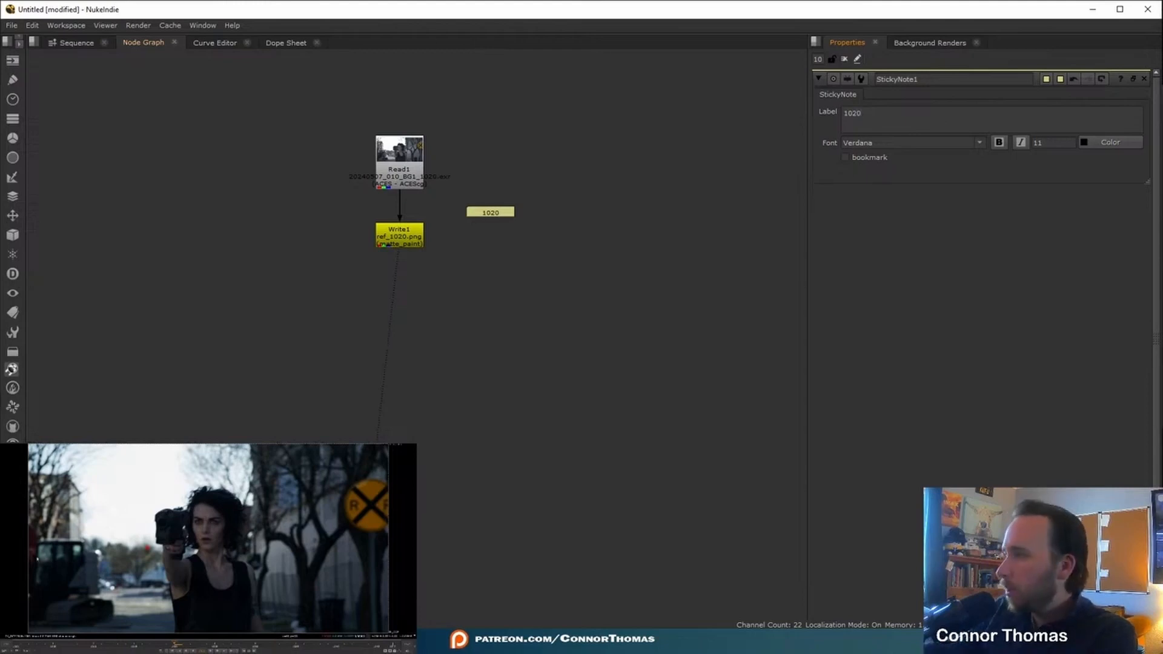
Step: Find the second gunshot frame, add 1039 as a second line in the sticky note, and move the note up beside the Read node
drag(215, 646, 341, 651)
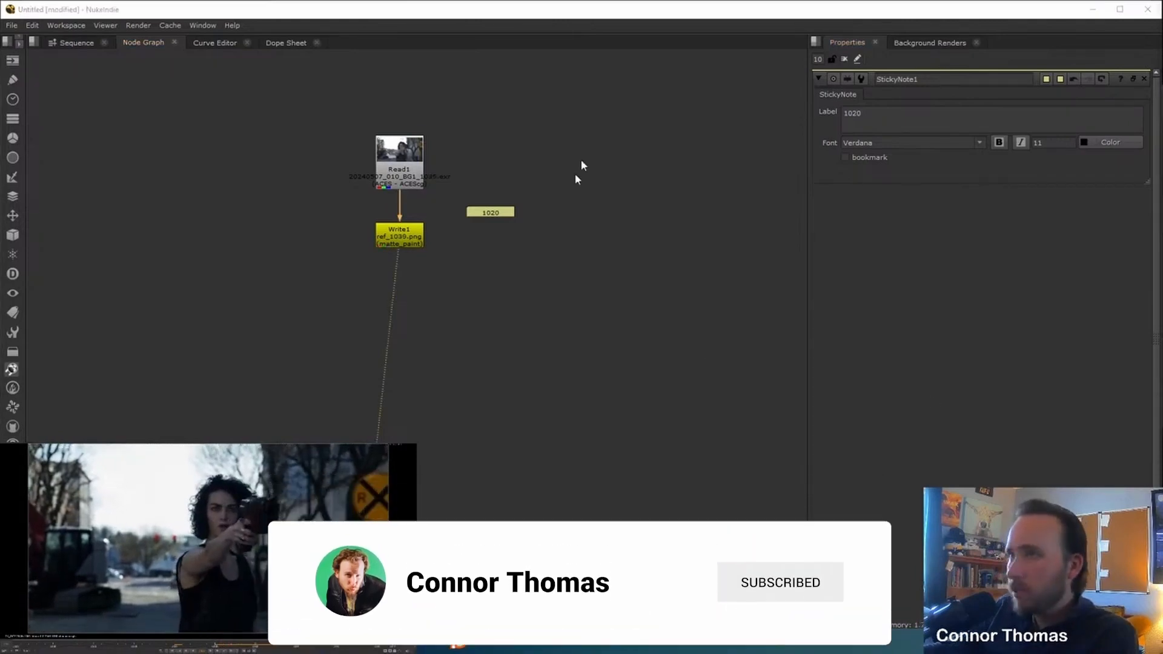
click(871, 130)
key(Return)
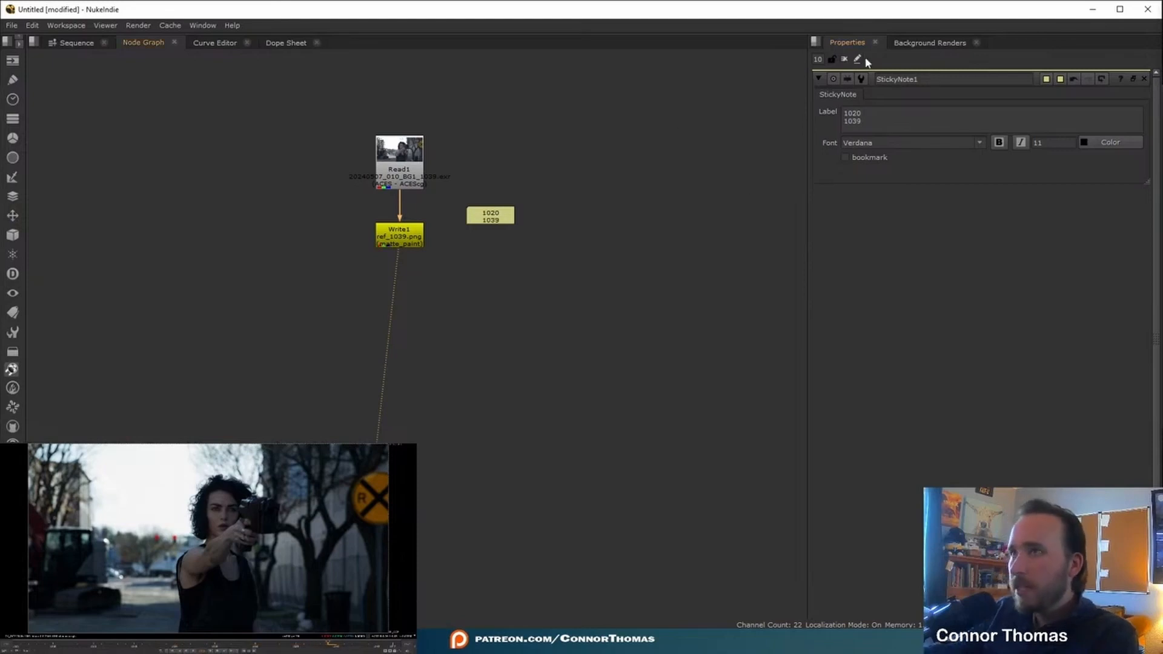
click(845, 60)
drag(489, 227, 504, 183)
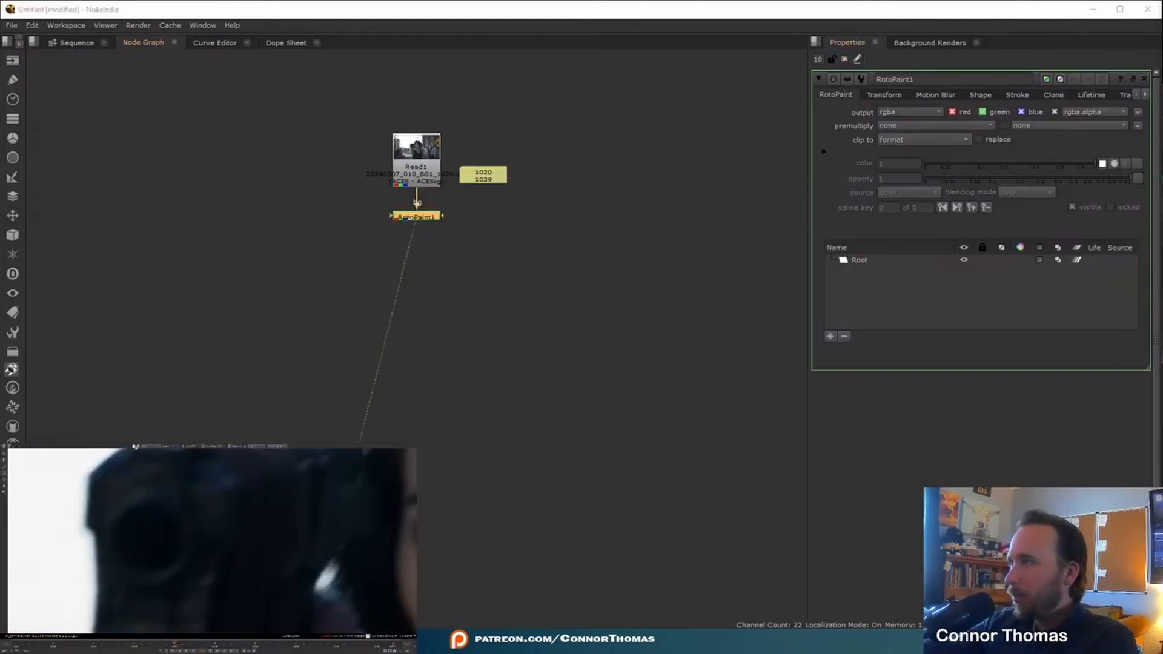
Step: Choose a light cyan paint color and paint a glow over the gun's muzzle in RotoPaint1
click(136, 447)
mouse_move(1074, 357)
mouse_down()
mouse_move(1048, 345)
mouse_move(1058, 344)
mouse_up()
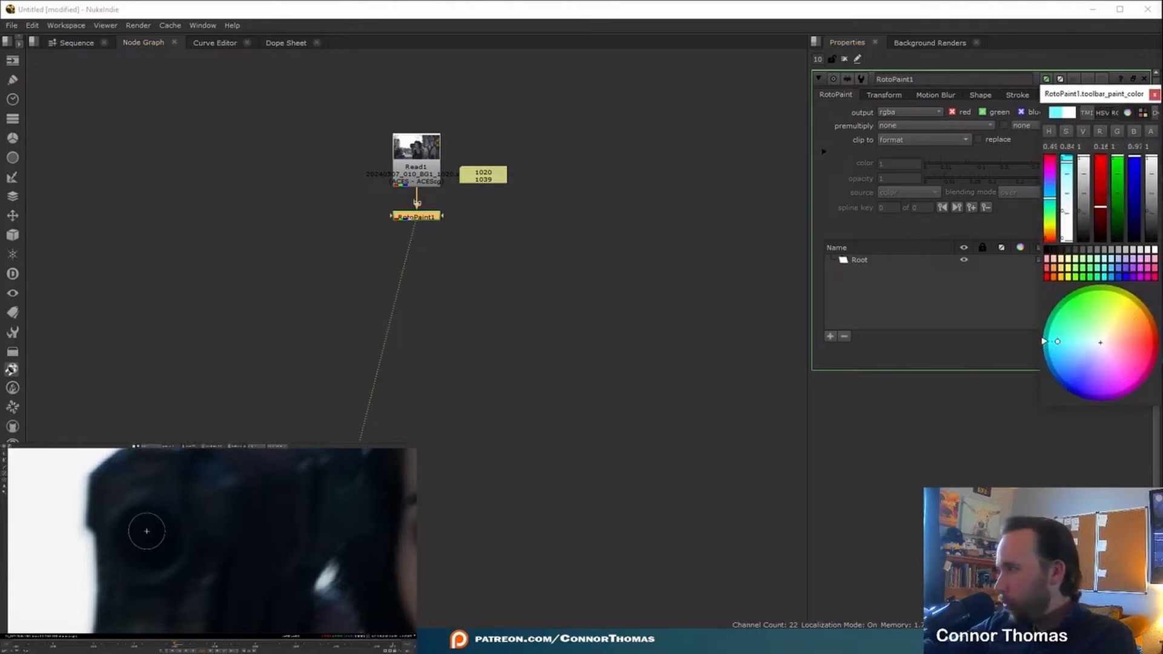
drag(139, 520, 127, 533)
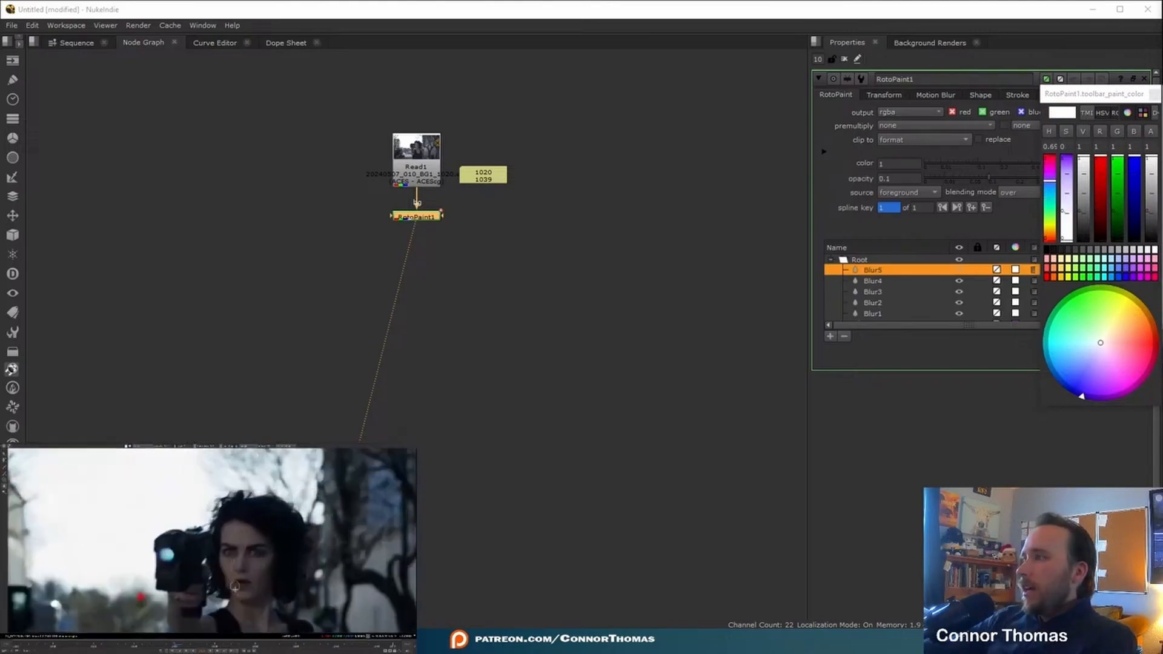
Step: Soften the edges of the painted muzzle glow with several Blur strokes at 0.1 opacity, and close the color picker
middle_drag(152, 514, 221, 550)
scroll(197, 507, up, 2)
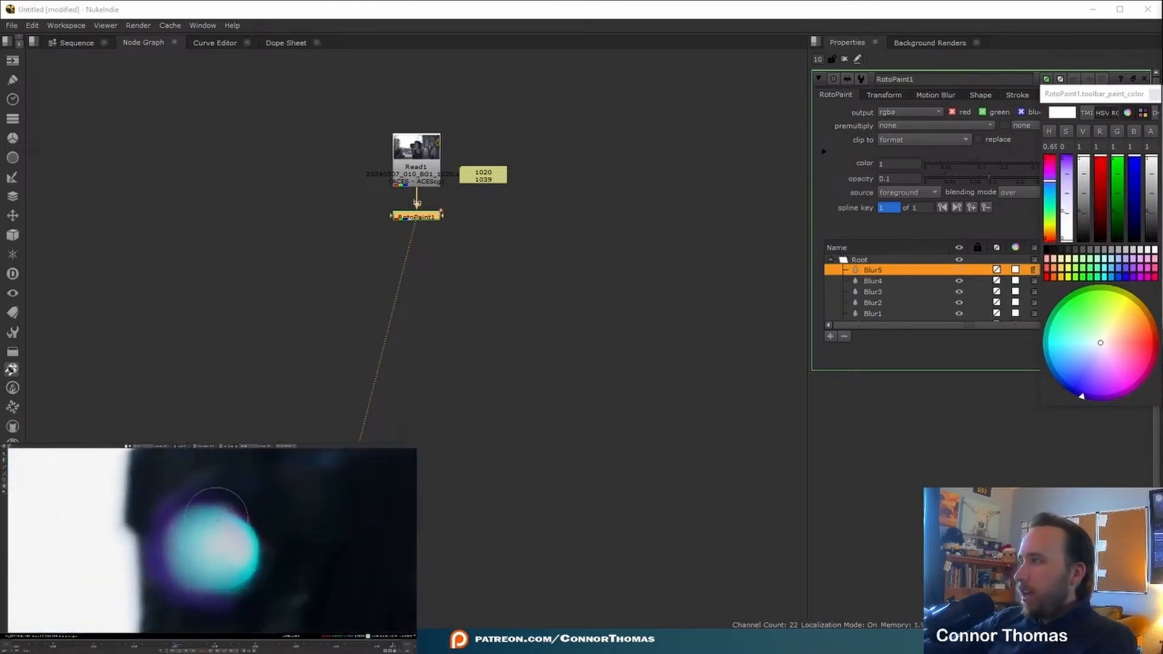
drag(215, 505, 235, 517)
click(235, 517)
click(236, 516)
click(232, 515)
click(218, 524)
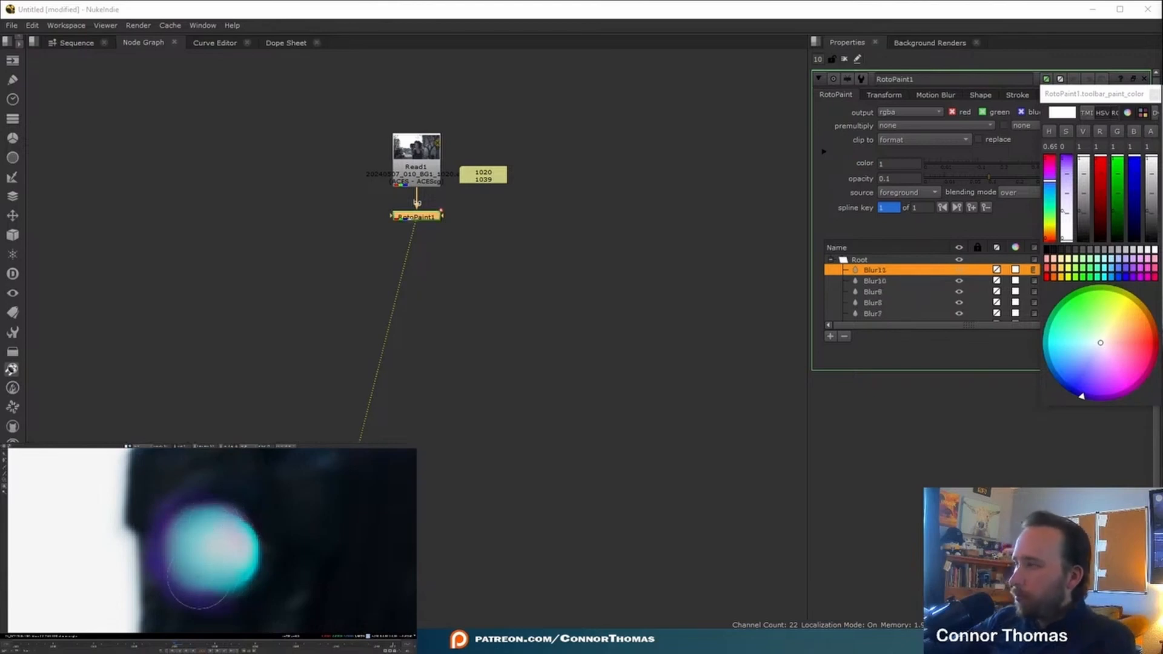
click(170, 537)
key(f)
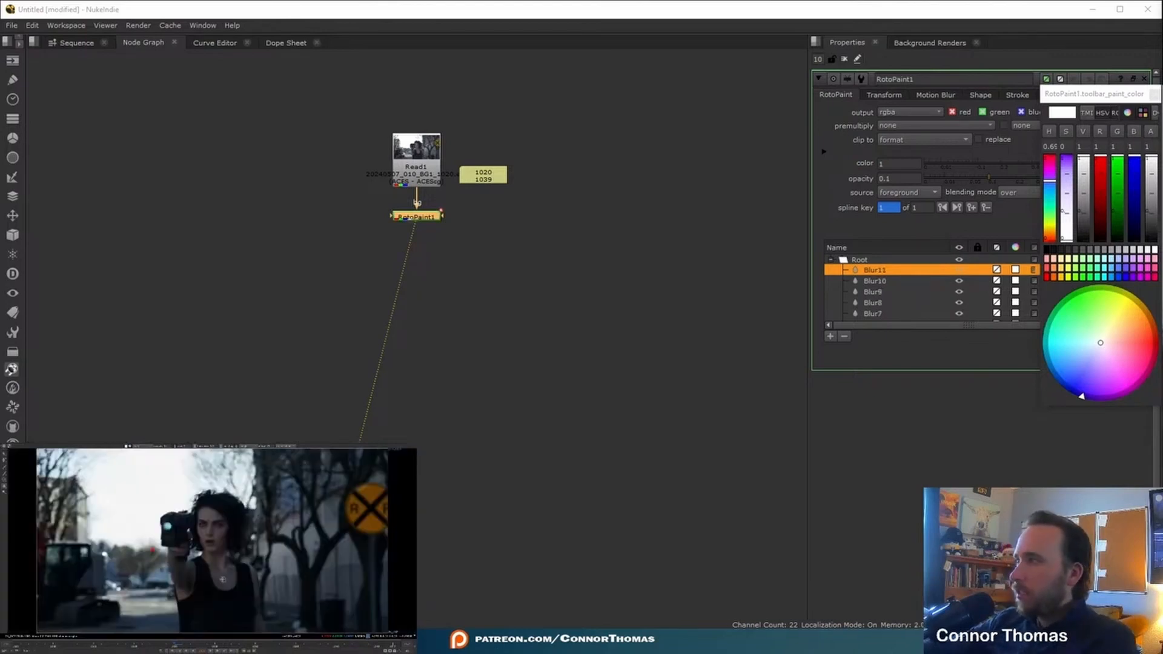
click(1154, 94)
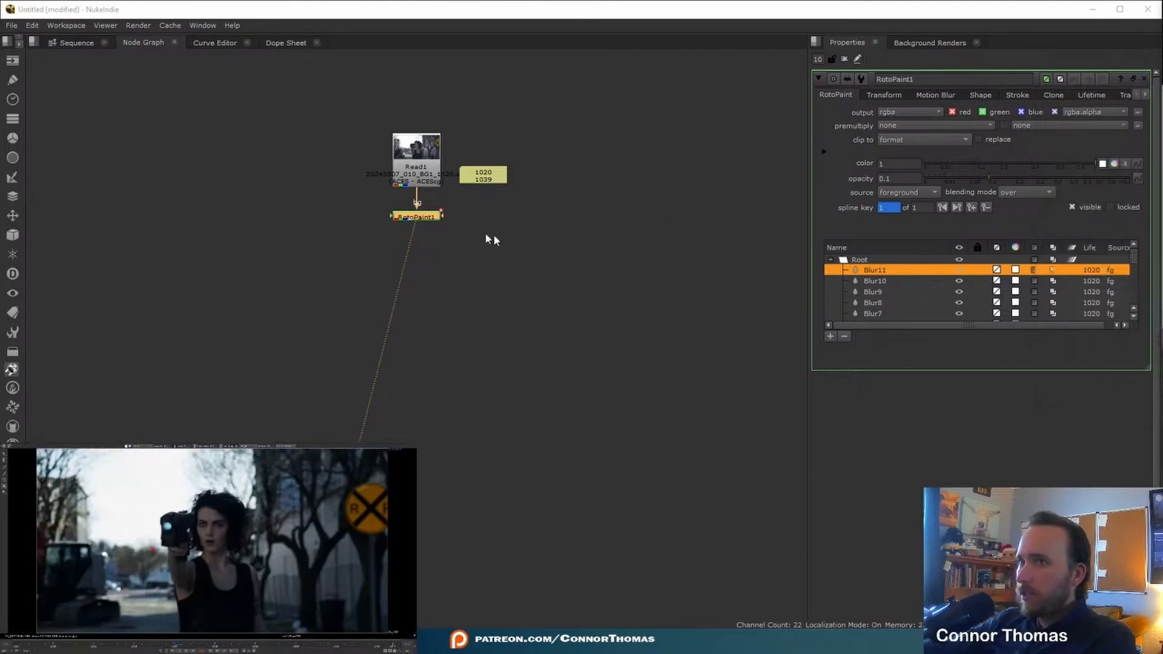
Step: Check the painted frame against its neighbors and add a FrameHold node at frame 1020 below RotoPaint1
click(165, 646)
mouse_move(168, 647)
mouse_down()
mouse_move(238, 647)
mouse_move(175, 647)
mouse_up()
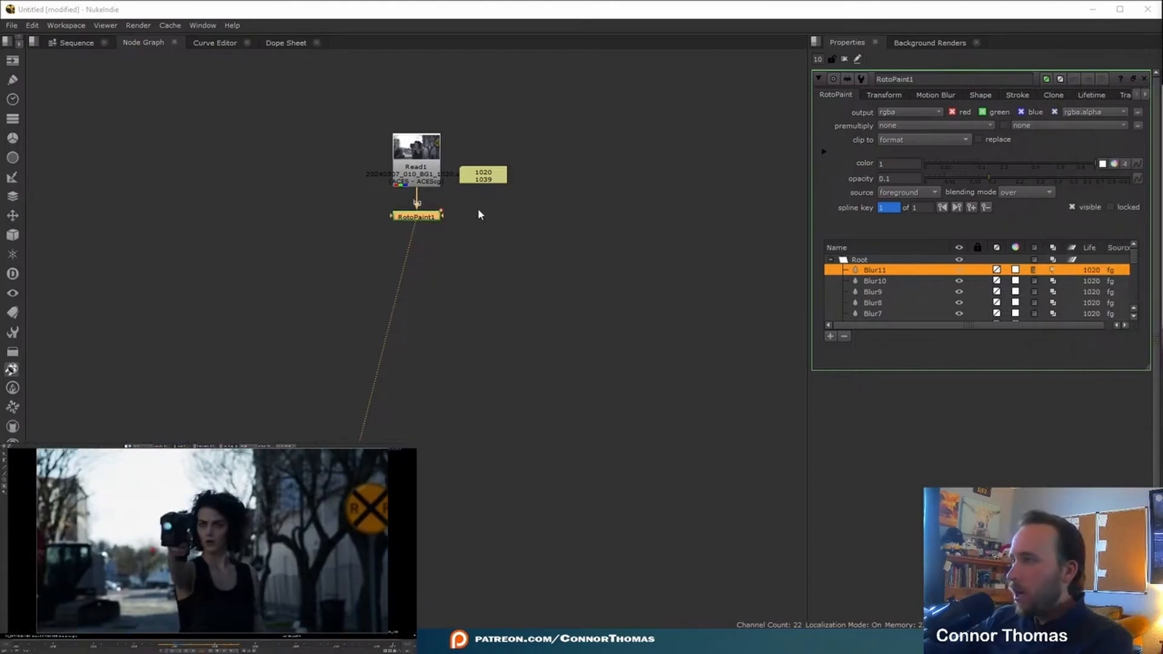
scroll(425, 221, up, 4)
key(Tab)
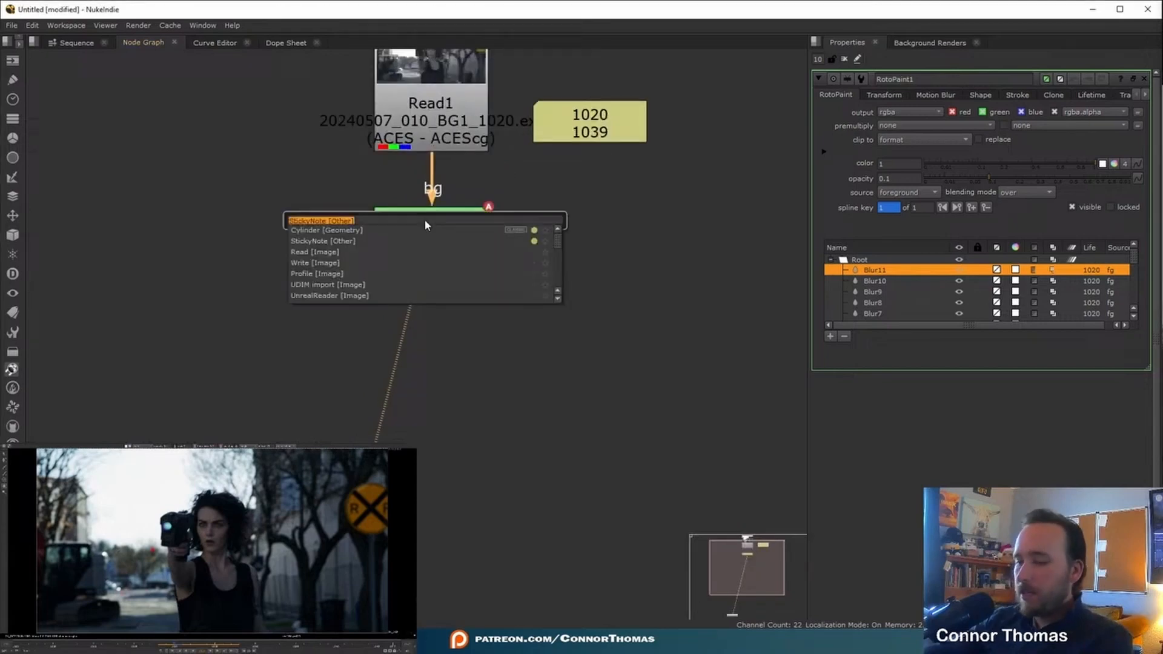
text(frame)
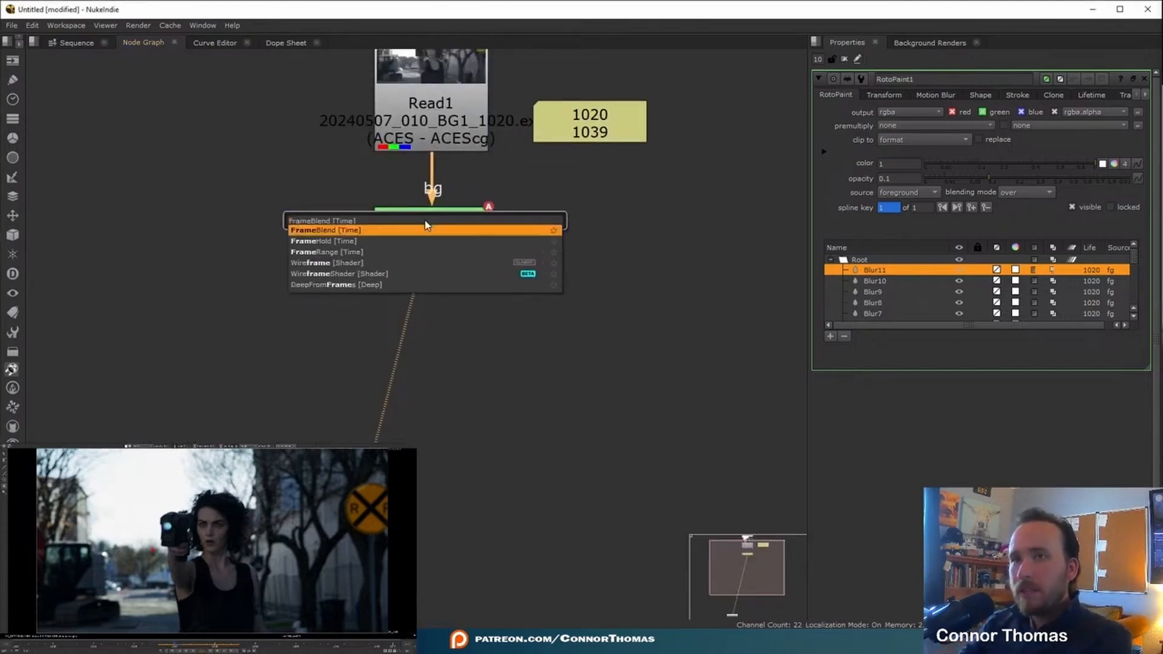
key(Down)
key(Return)
Step: Add a Merge node with FrameHold1 in its A input, and mask it with a new Roto node fed by FrameHold1
key(m)
drag(600, 274, 431, 384)
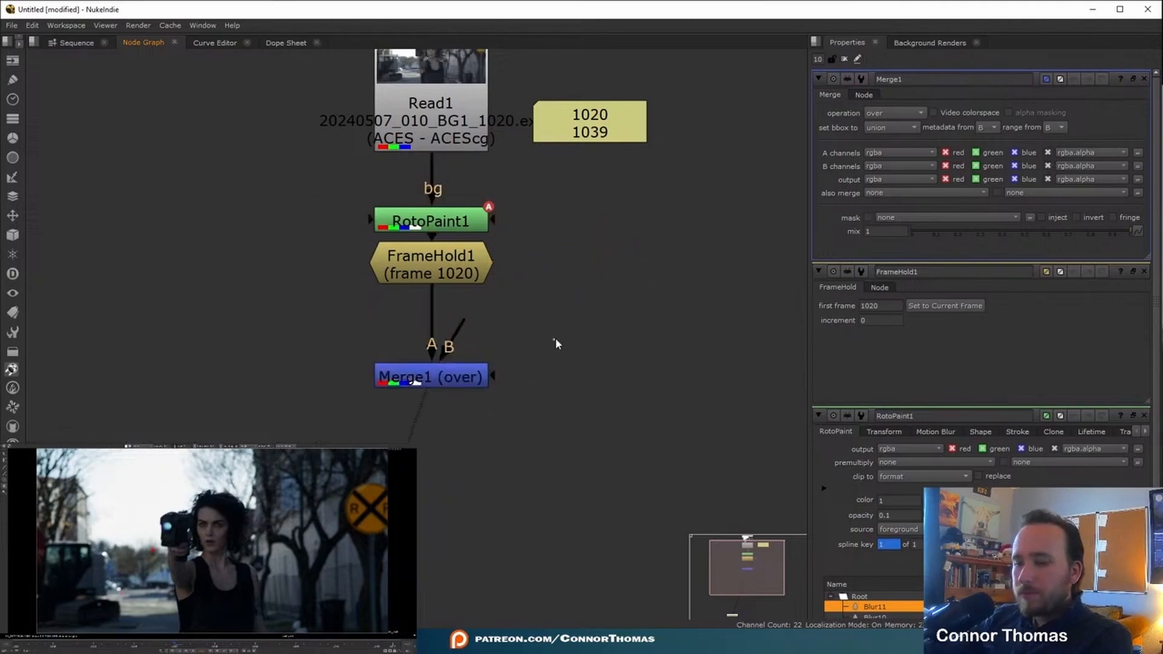
key(o)
click(443, 369)
key(shift+x)
key(shift+x)
drag(509, 294, 468, 270)
drag(545, 364, 589, 364)
drag(493, 375, 605, 355)
drag(618, 348, 632, 386)
Step: Display FrameHold1 in the viewer and draw a closed Bezier shape around the muzzle glow in Roto1
click(444, 274)
key(1)
scroll(181, 498, up, 5)
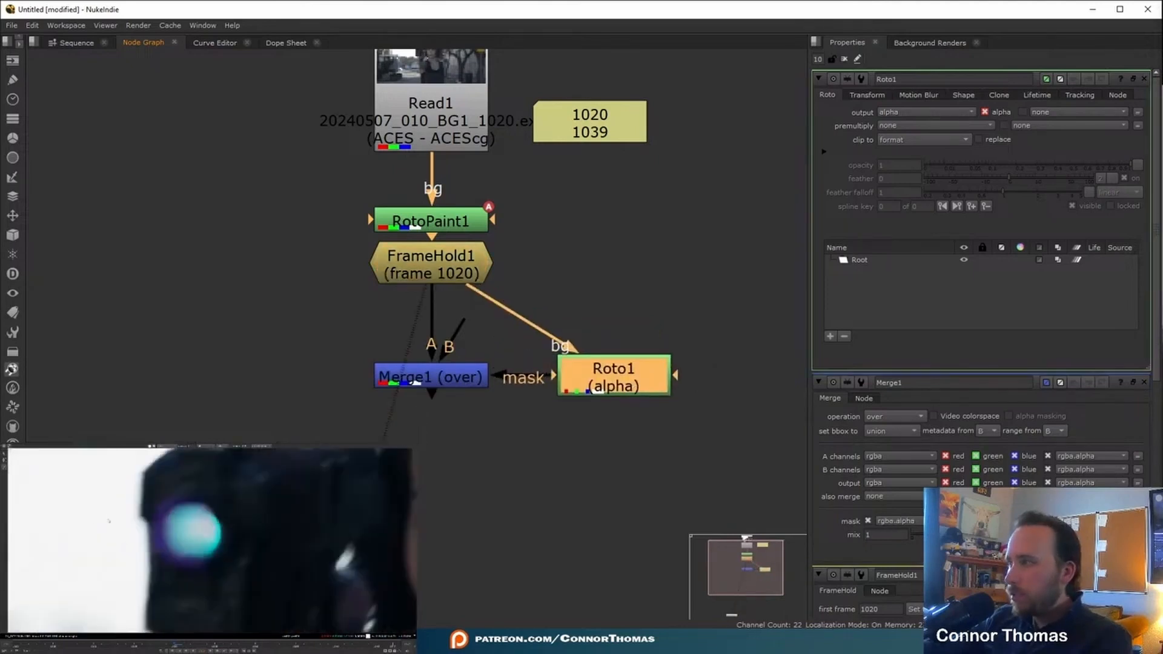
scroll(190, 493, up, 1)
click(189, 493)
click(147, 513)
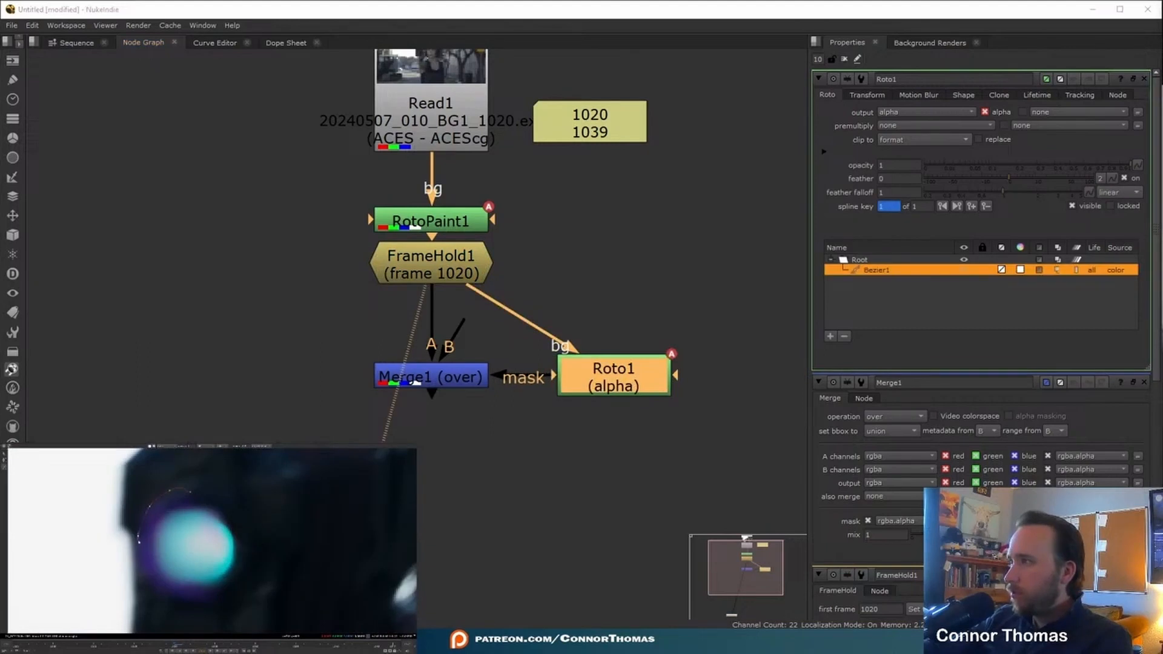
click(192, 493)
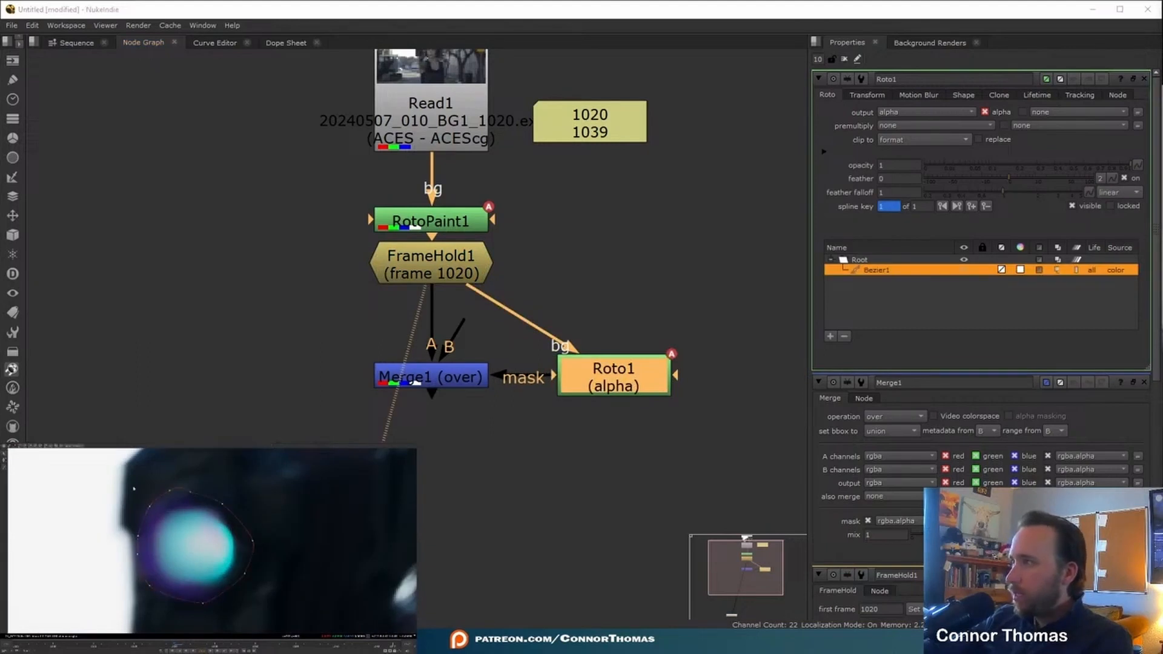
Step: Move Roto1 up and insert a Blur node of size 6 between it and the Merge node
drag(582, 385, 612, 316)
key(b)
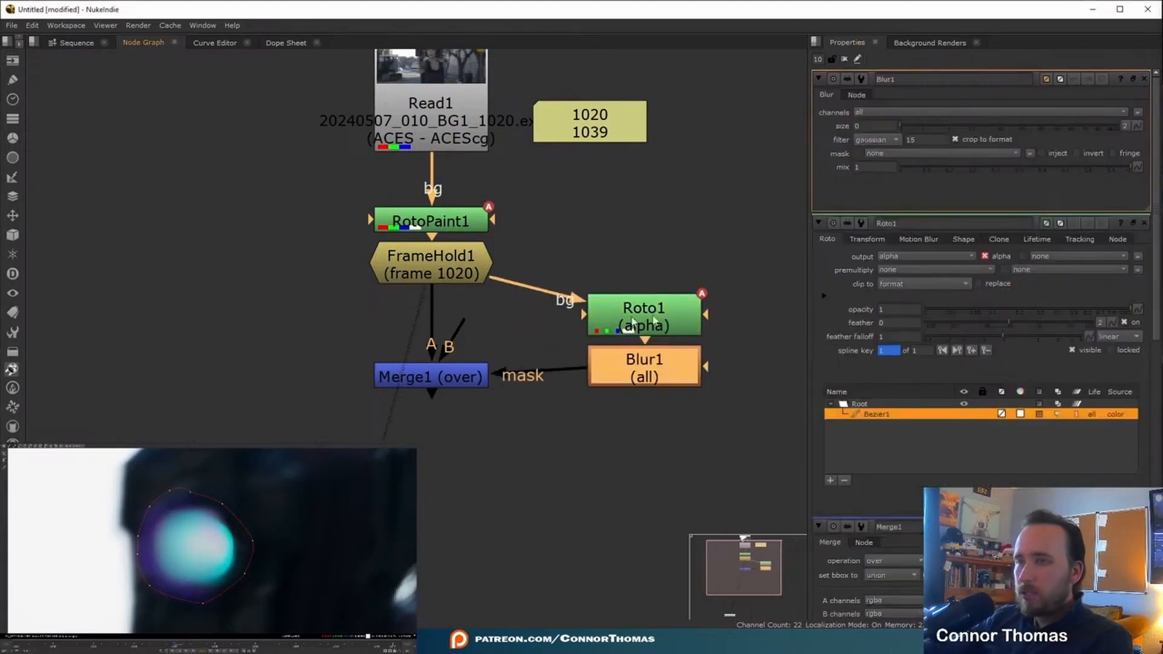
click(953, 126)
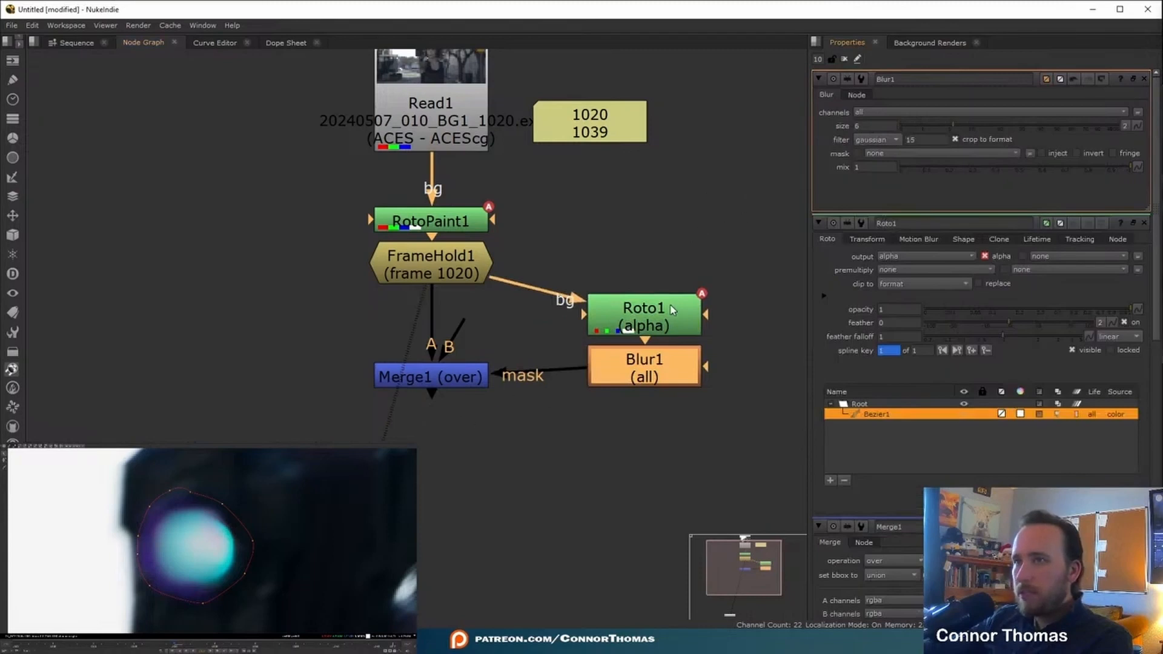
Step: Set Roto1 to premultiply rgba, clear the open node properties, and view the Merge1 result
double_click(671, 310)
click(895, 125)
click(891, 152)
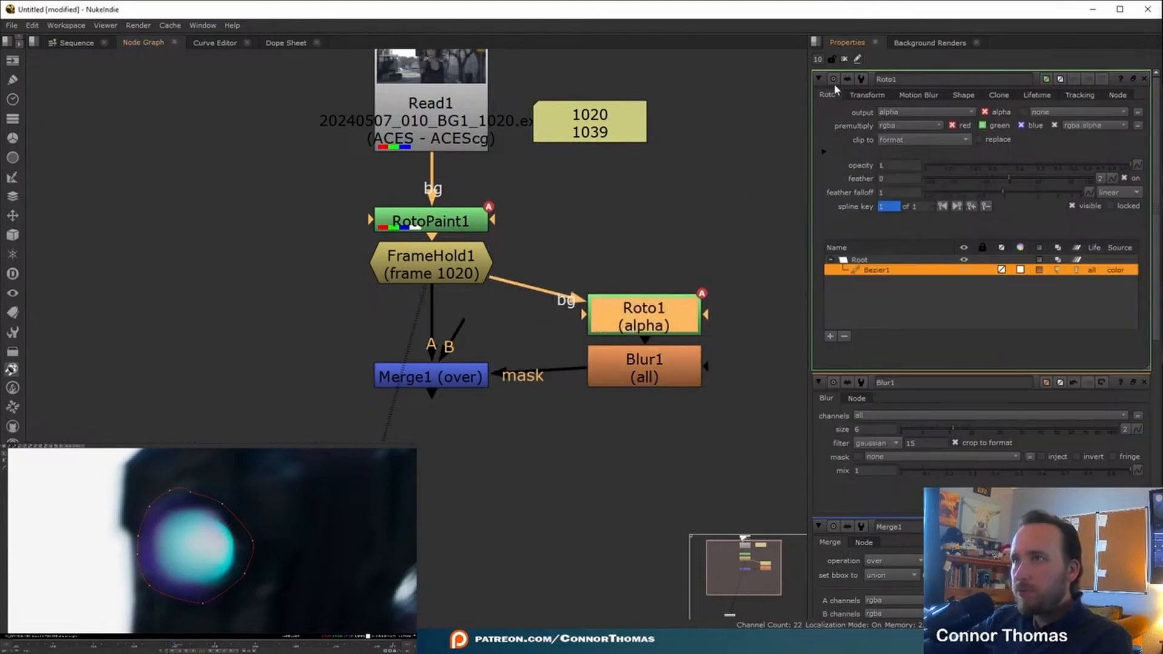
click(845, 58)
click(463, 383)
key(1)
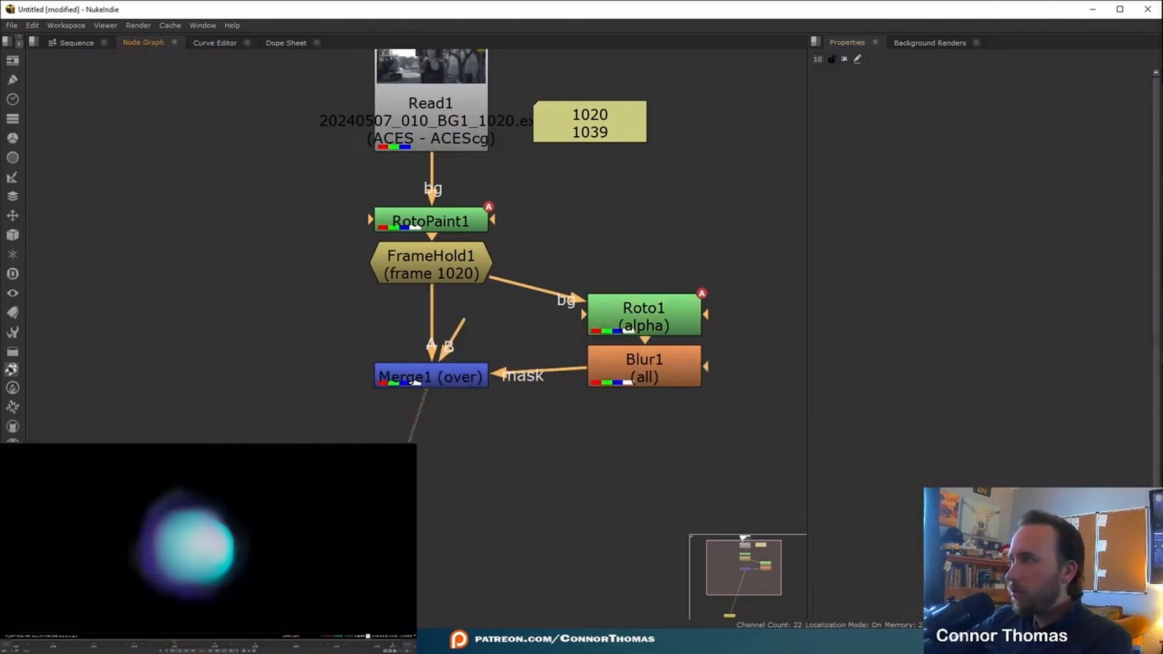
scroll(168, 557, down, 6)
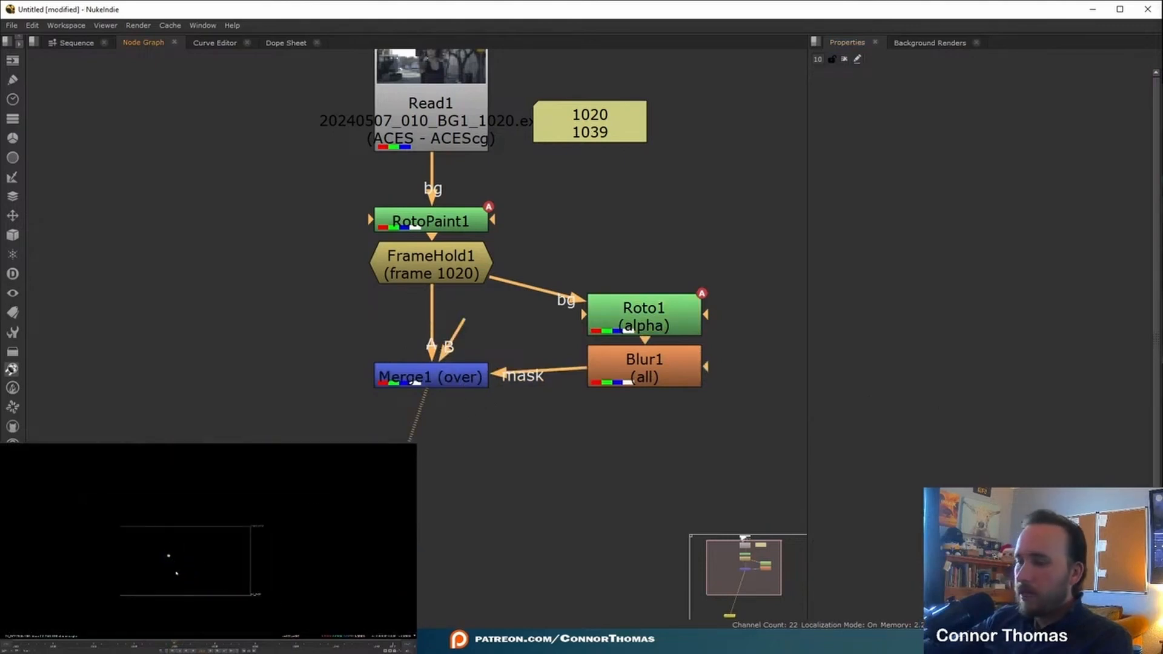
Step: Set Merge1's operation to matte and connect Blur1 to its B input instead of its mask
drag(622, 310, 622, 253)
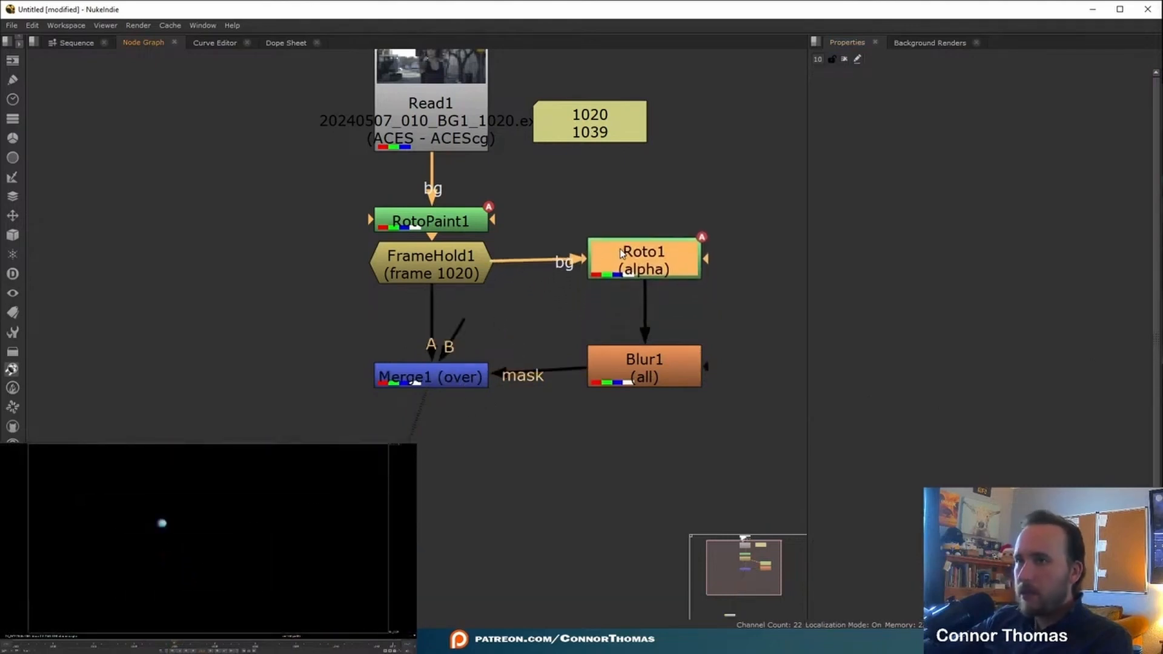
double_click(427, 377)
click(895, 112)
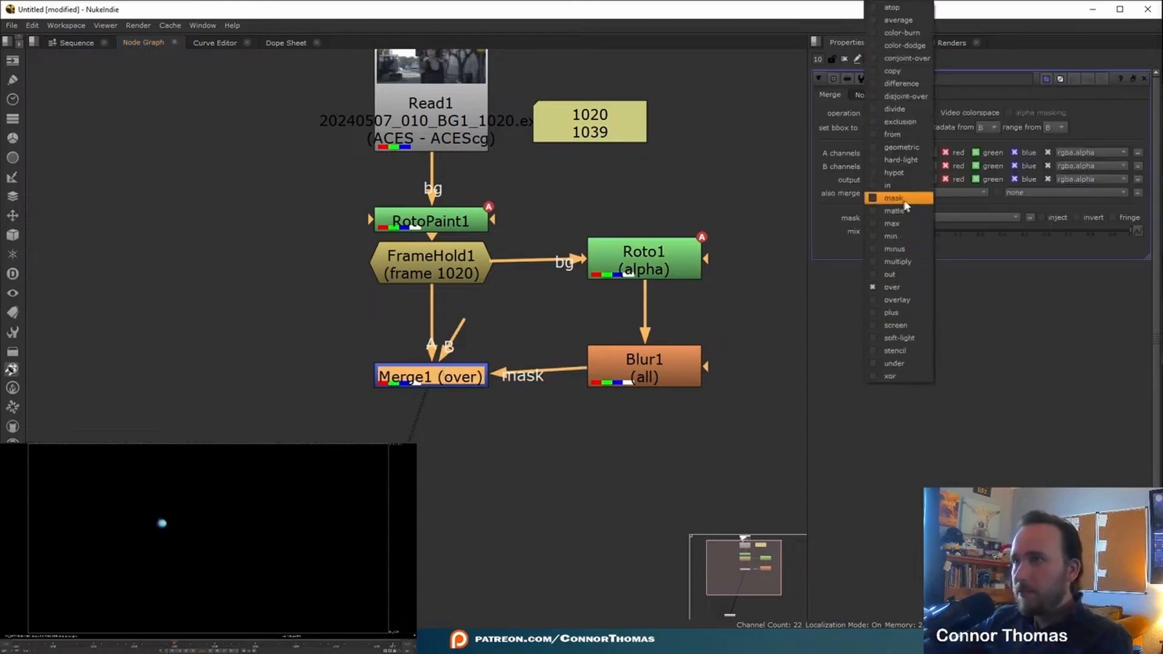
click(896, 211)
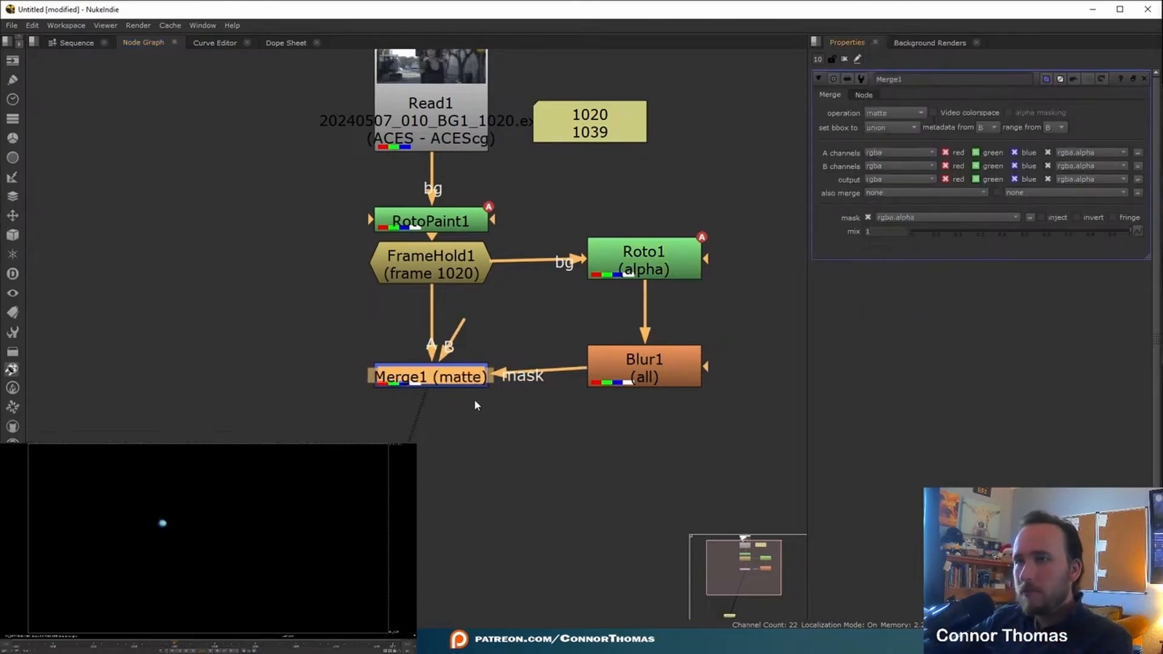
drag(574, 366, 654, 384)
click(417, 384)
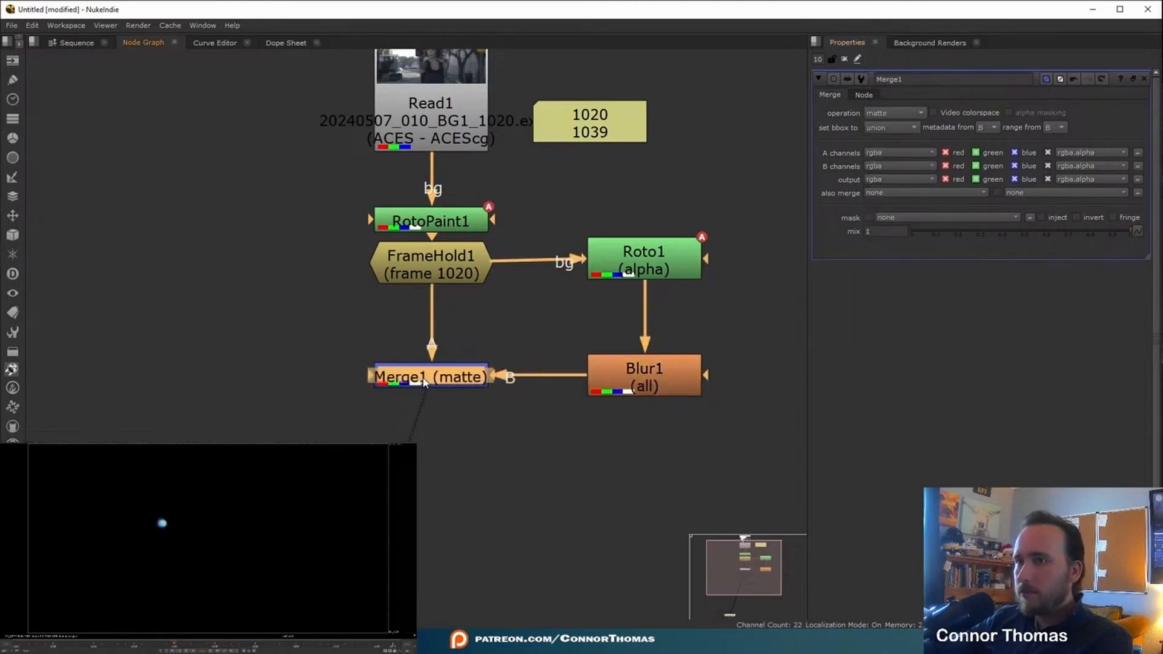
Step: Increase Blur1's size to 12.6 to soften the edge of the muzzle glow
scroll(147, 530, up, 6)
middle_drag(197, 515, 176, 535)
double_click(673, 369)
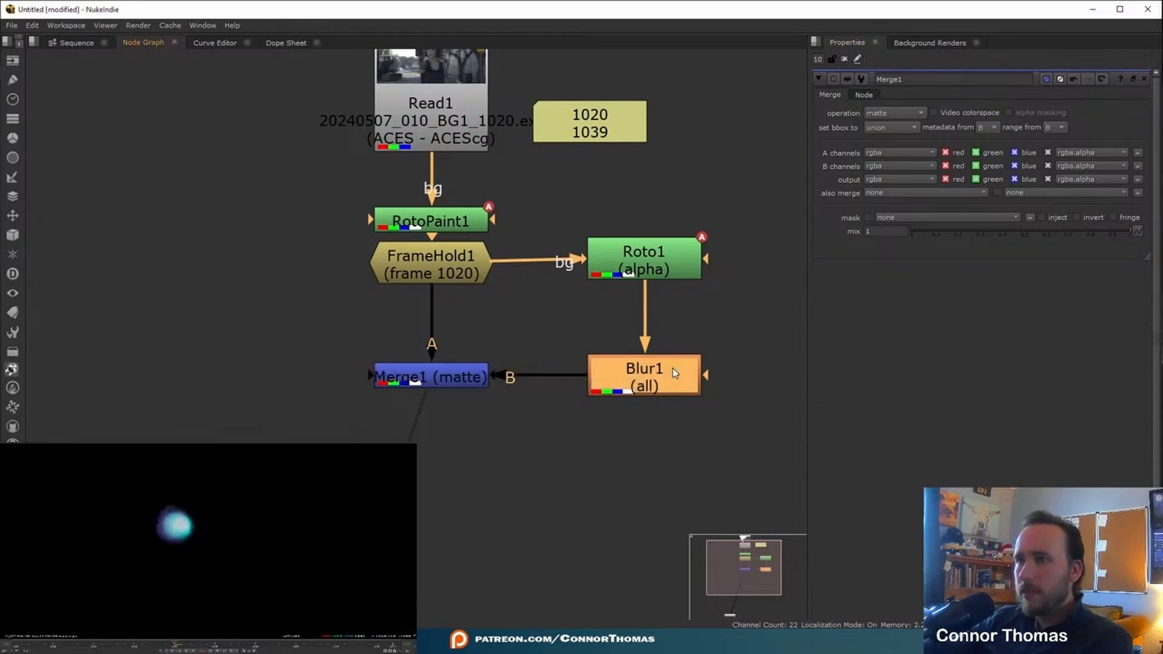
drag(960, 125, 979, 125)
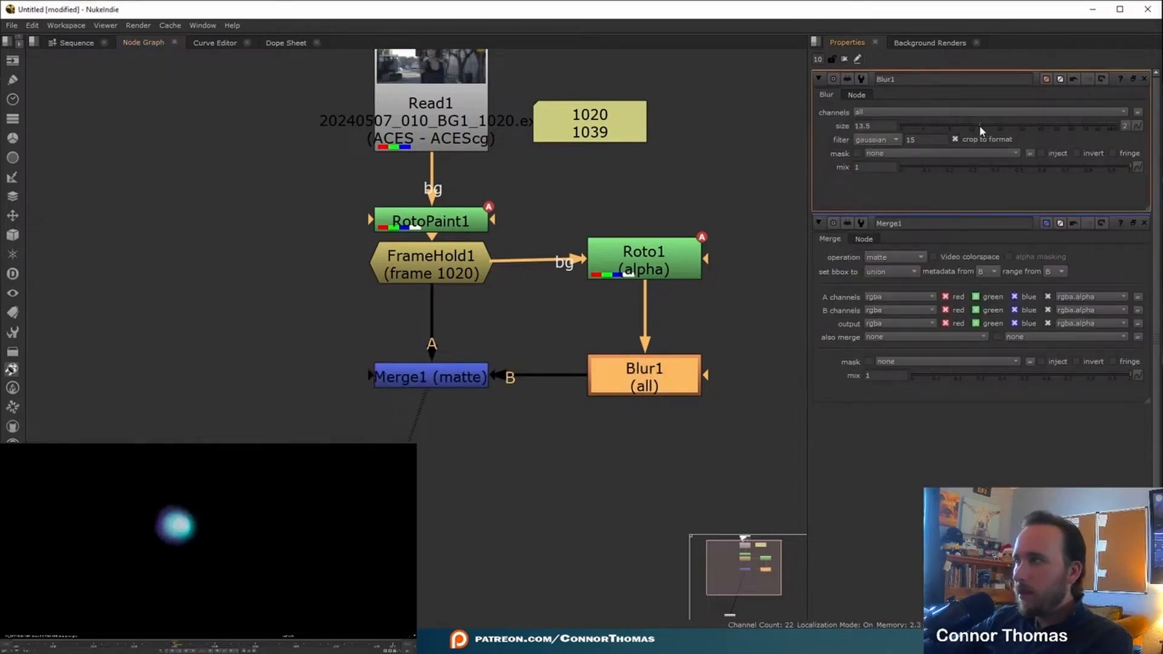
Step: Add a second Merge node set to over below Merge1, with Merge1 in its A input
click(426, 378)
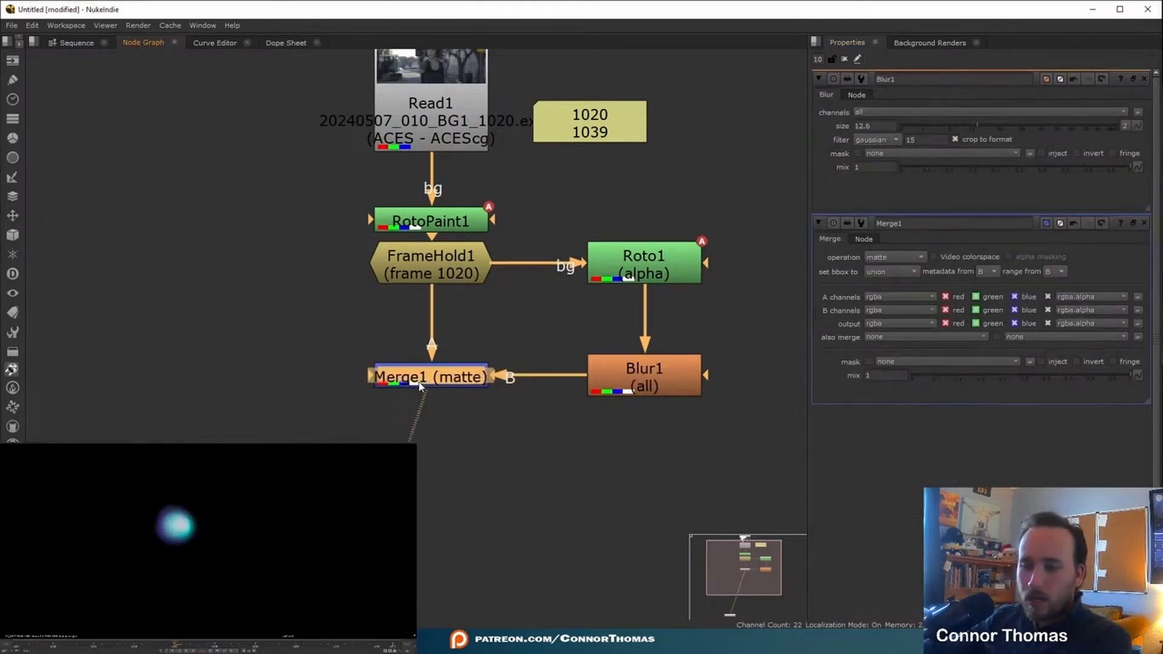
key(m)
drag(757, 388, 466, 472)
Step: Animate Merge2's mix from 0 to 1 and back to 0 around frame 1020 to flash the glow
double_click(884, 231)
text(0)
key(Return)
text(1)
key(Return)
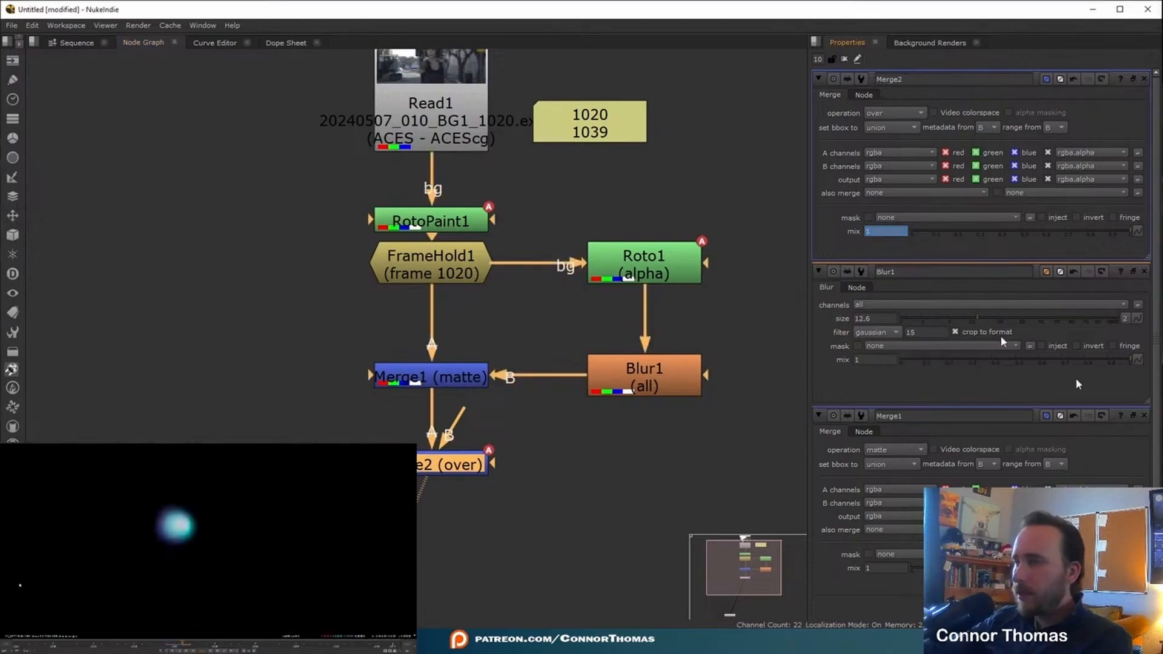
text(0)
key(Return)
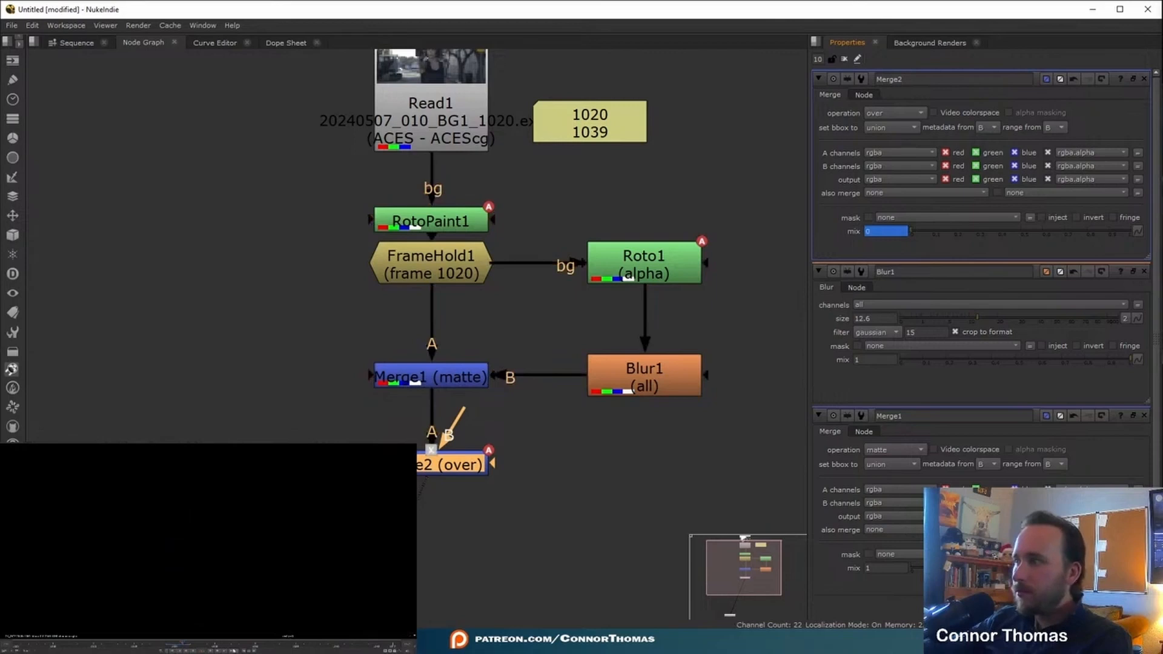
Step: Key Merge2's mix at 1 on the second gunshot frame and at 0 just before it
click(327, 645)
drag(923, 234, 1130, 232)
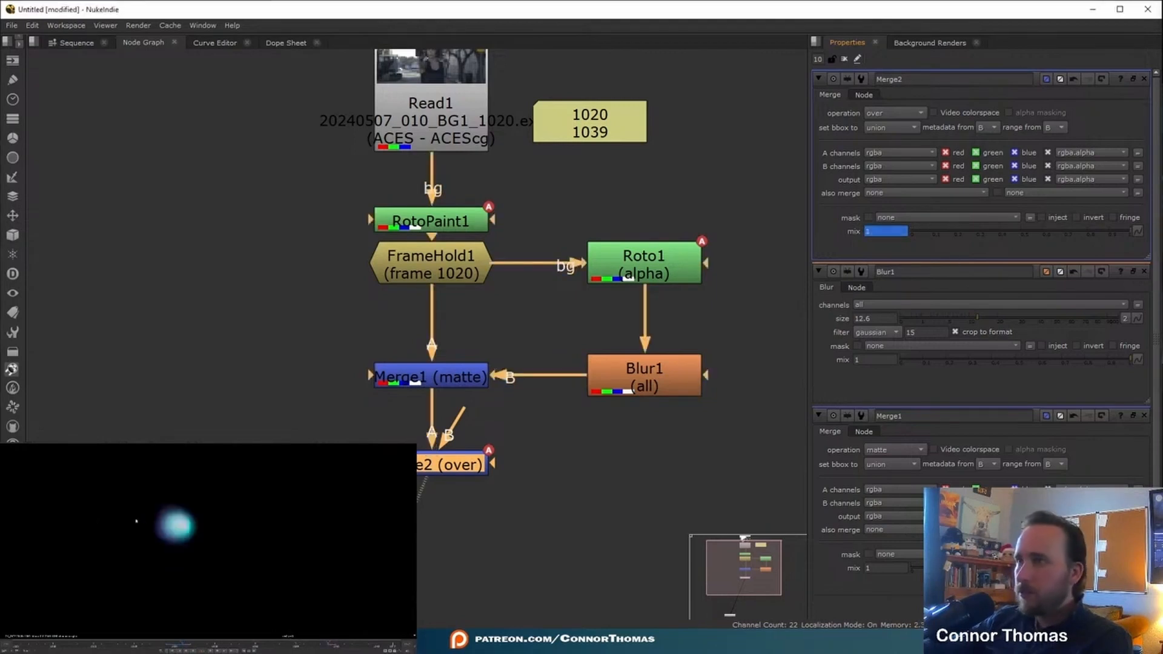
click(320, 645)
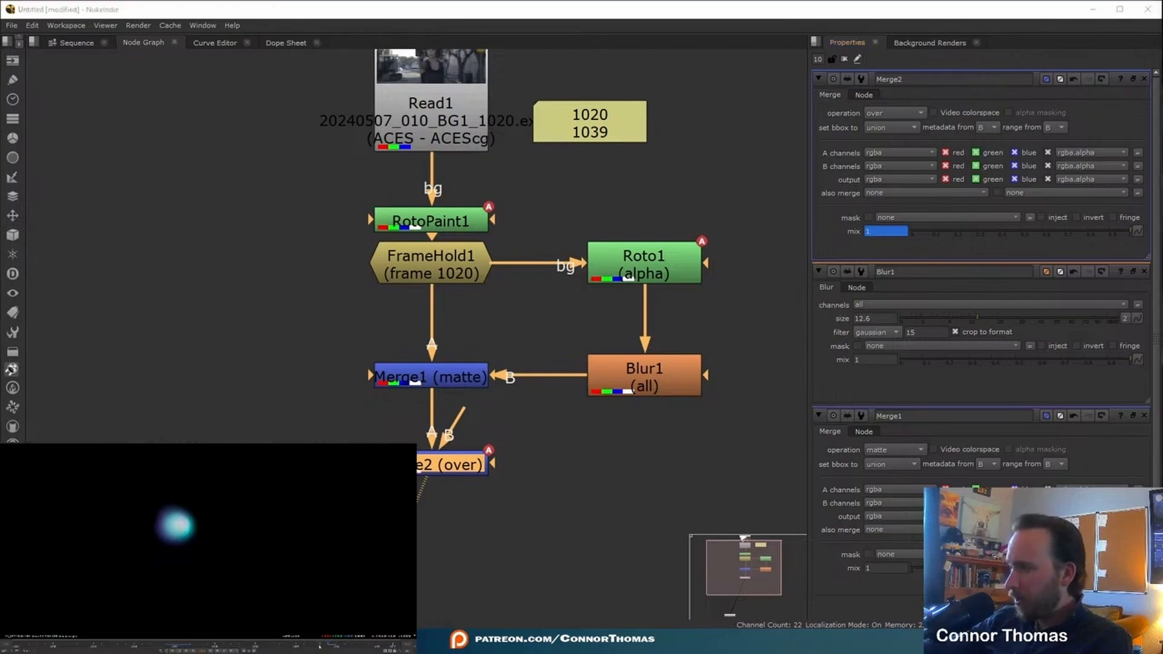
drag(927, 233, 834, 226)
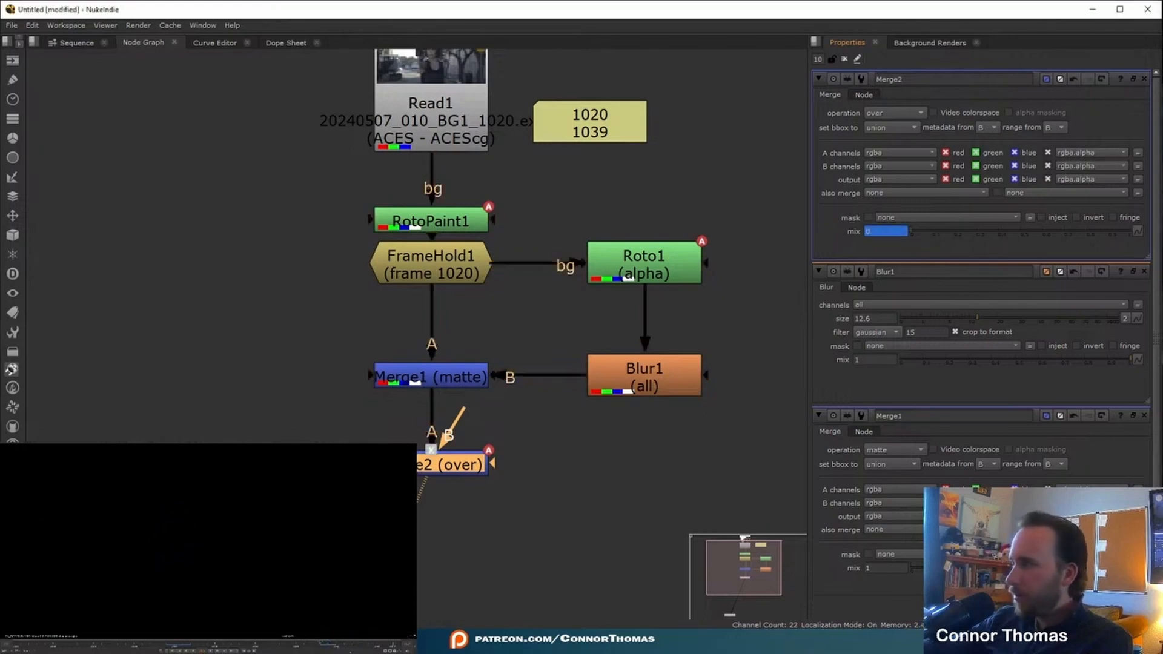
Step: Key Merge2's mix at 0 on the frame just after the second gunshot to end the flash
click(339, 648)
drag(928, 235, 873, 233)
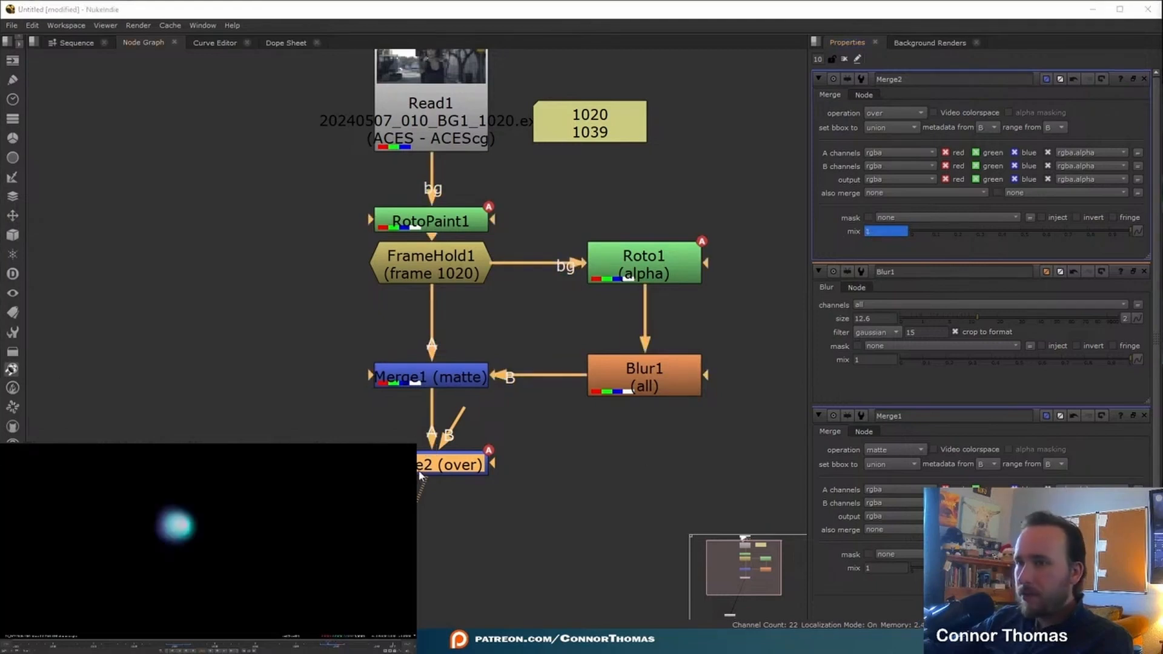
Step: Add a Transform node below Merge2 and key its translate at 0, 0 on the first gunshot frame
key(t)
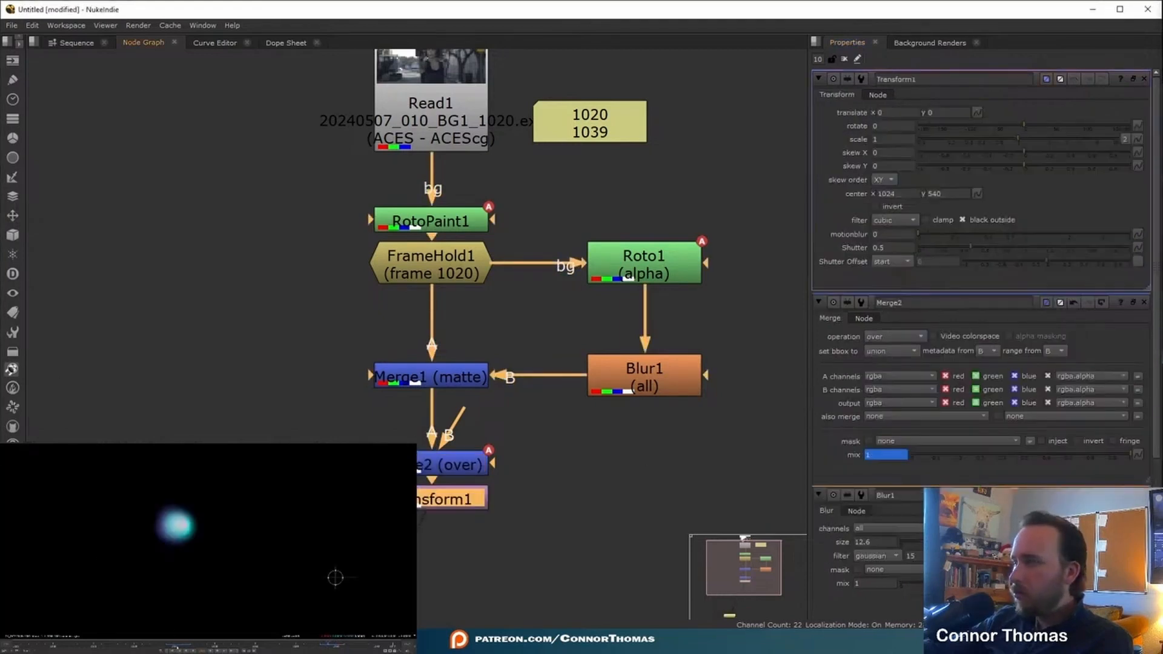
right_click(877, 112)
right_click(949, 115)
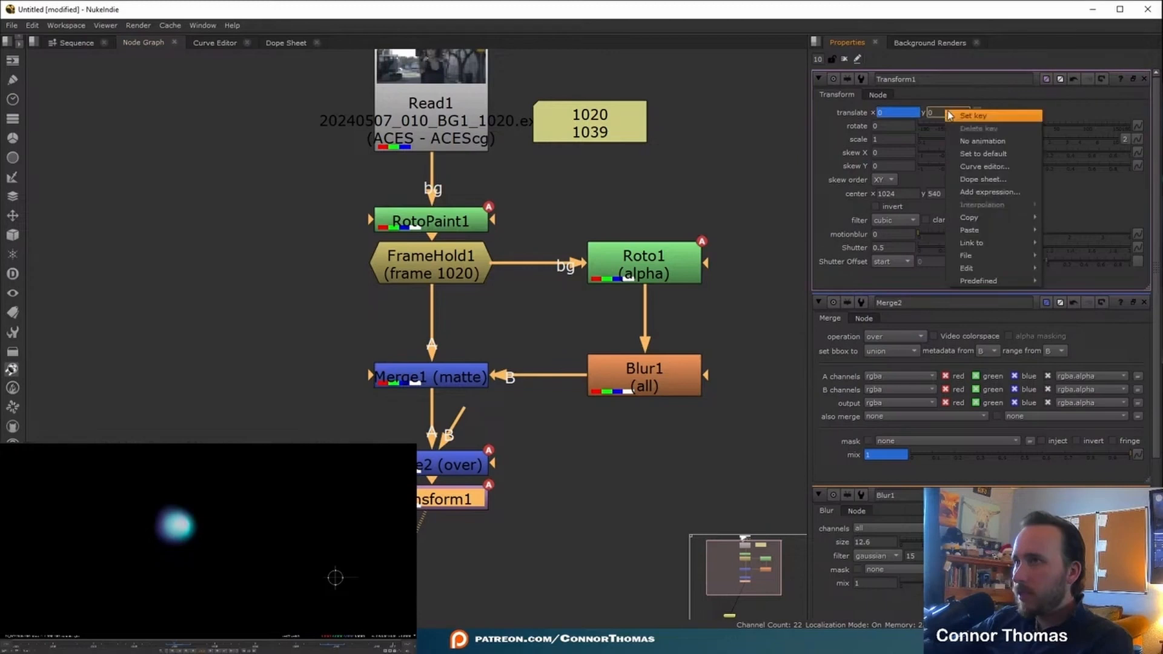
click(949, 115)
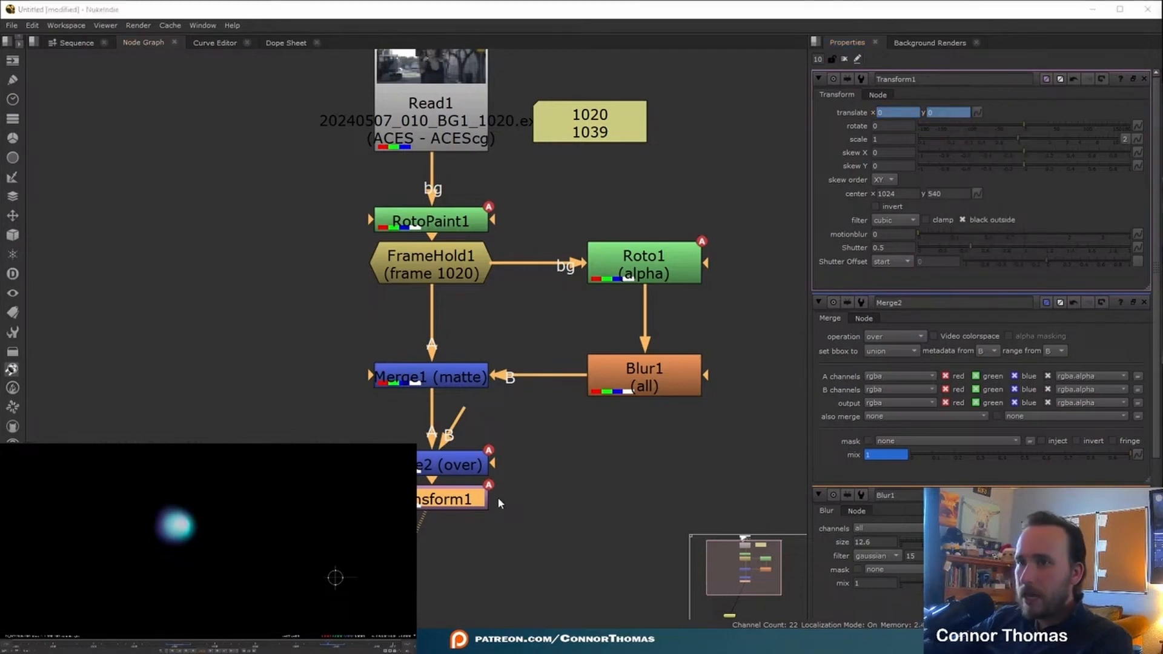
Step: Add a Merge set to over beside Transform1, with Transform1 in A and Read1 routed through a Dot into B
key(m)
drag(604, 503, 793, 508)
middle_drag(683, 457, 427, 449)
drag(336, 112, 379, 91)
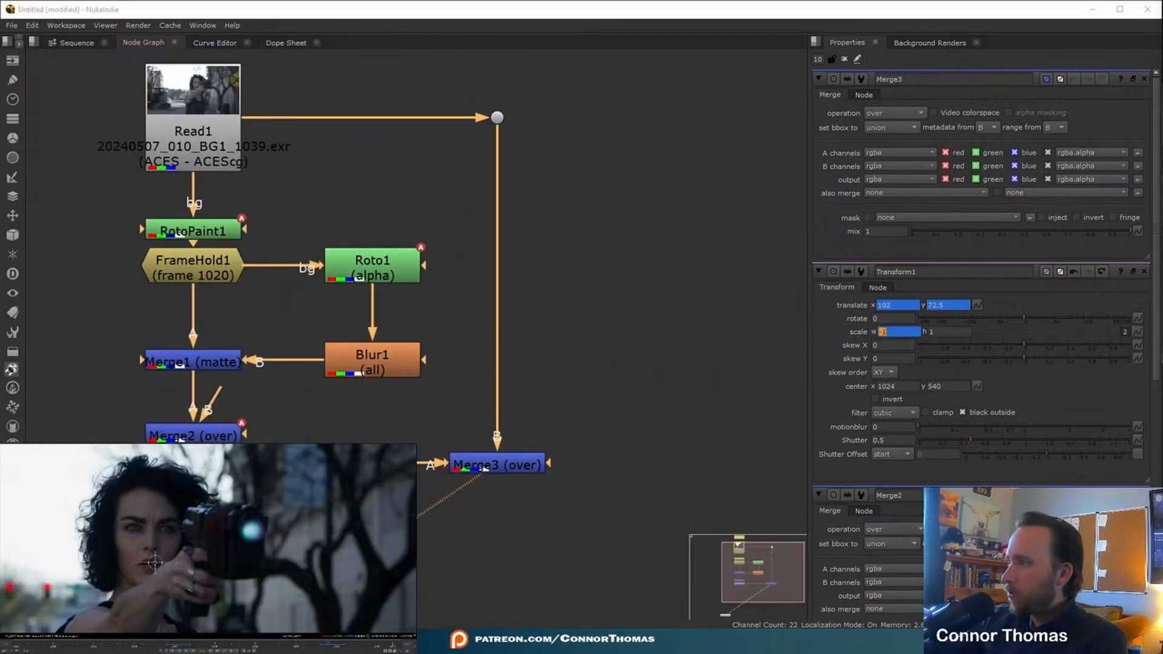
Step: Nudge the glow onto the gun at frame 1039 with Transform1's translate x at 105, and play back the composite
drag(155, 562, 157, 562)
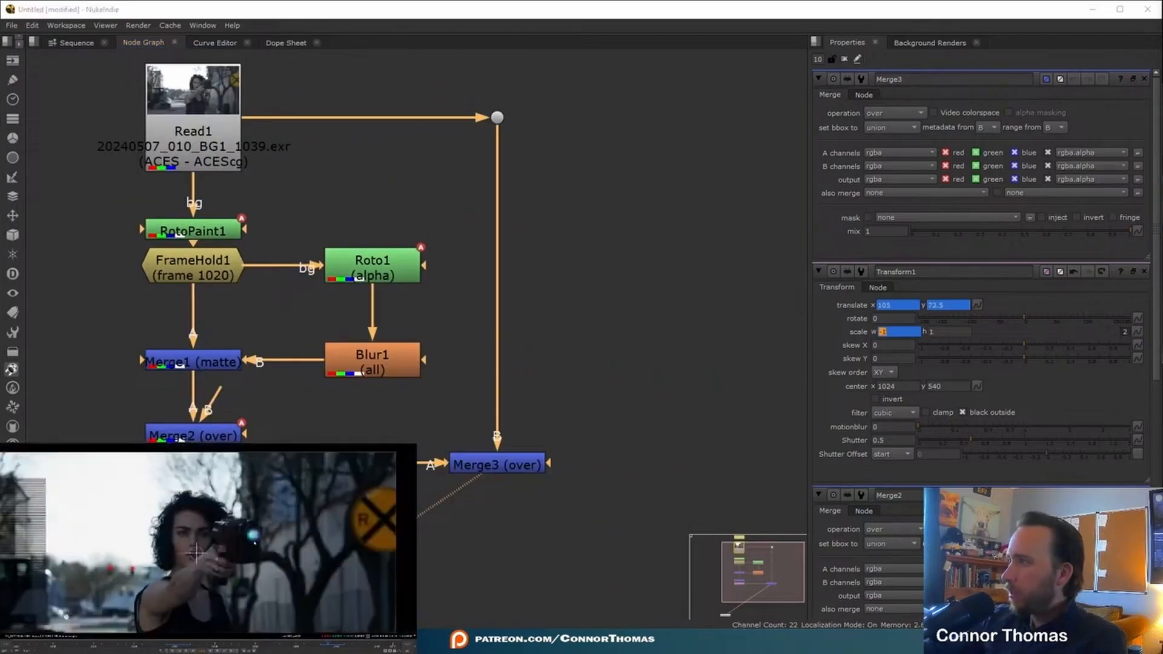
click(845, 59)
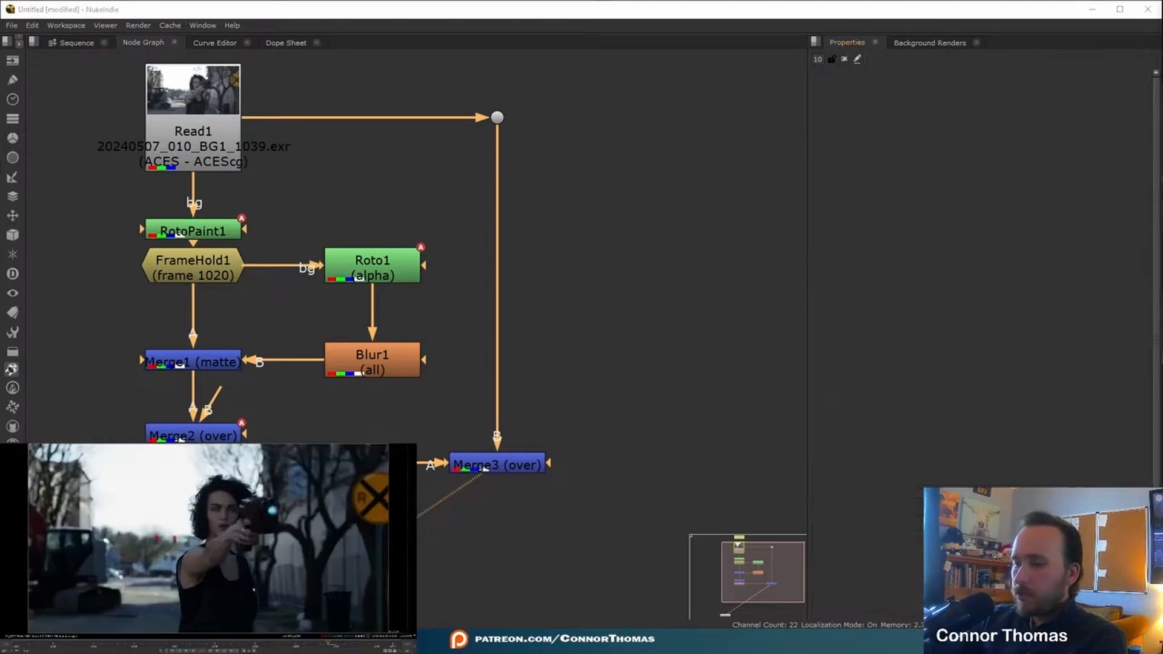
click(130, 644)
key(l)
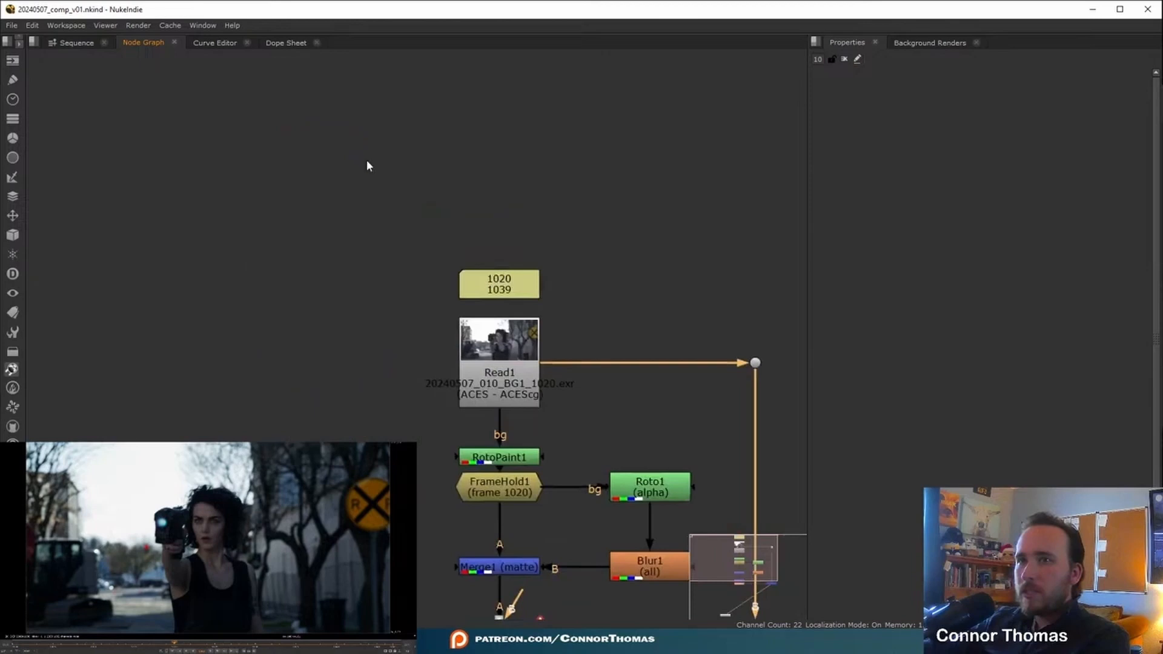
Step: Move Read1 and the frame-number note up to make room, and insert a Denoise node directly below Read1
drag(367, 169, 599, 434)
drag(511, 382, 539, 237)
click(669, 215)
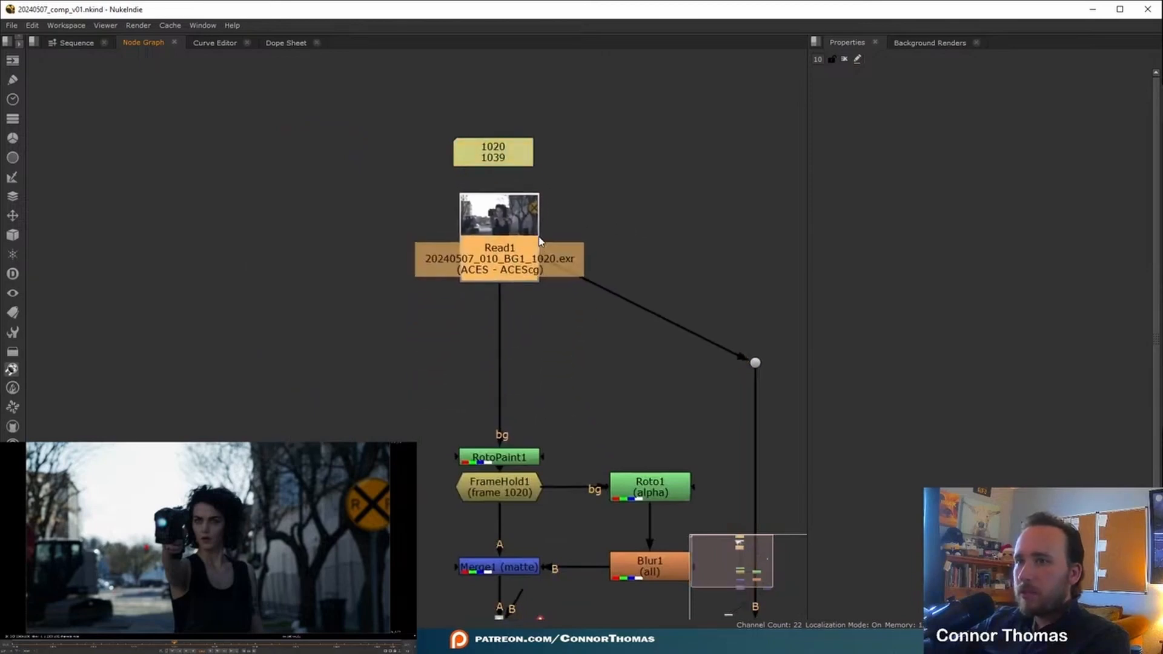
key(Tab)
text(denoid)
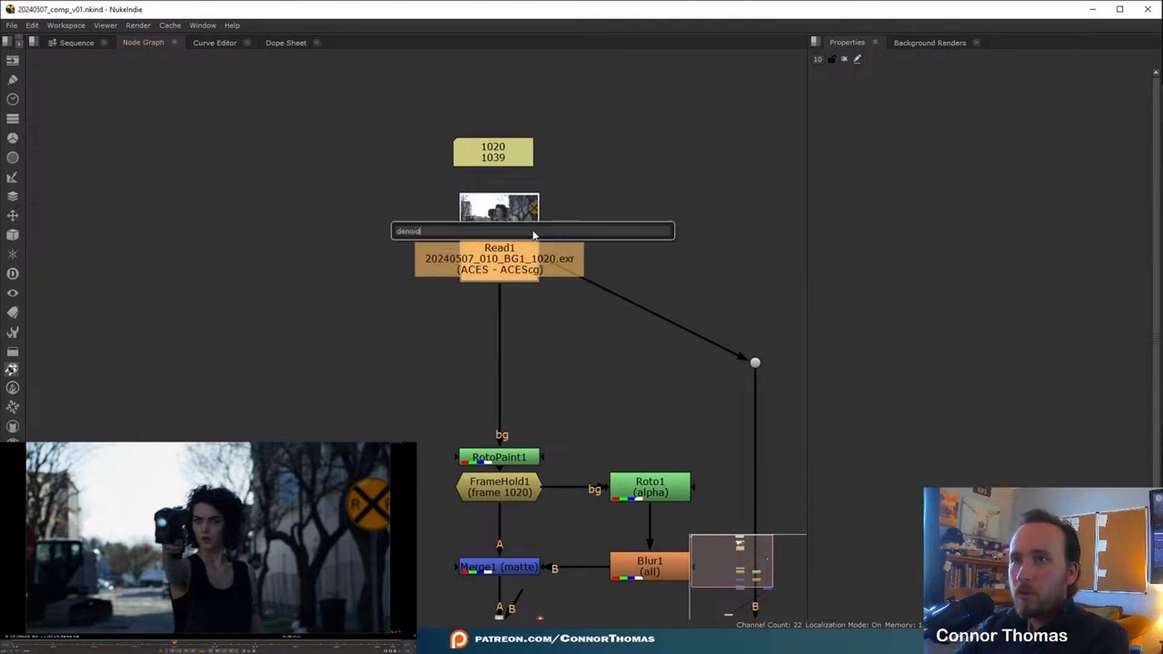
key(BackSpace)
text(se)
key(Return)
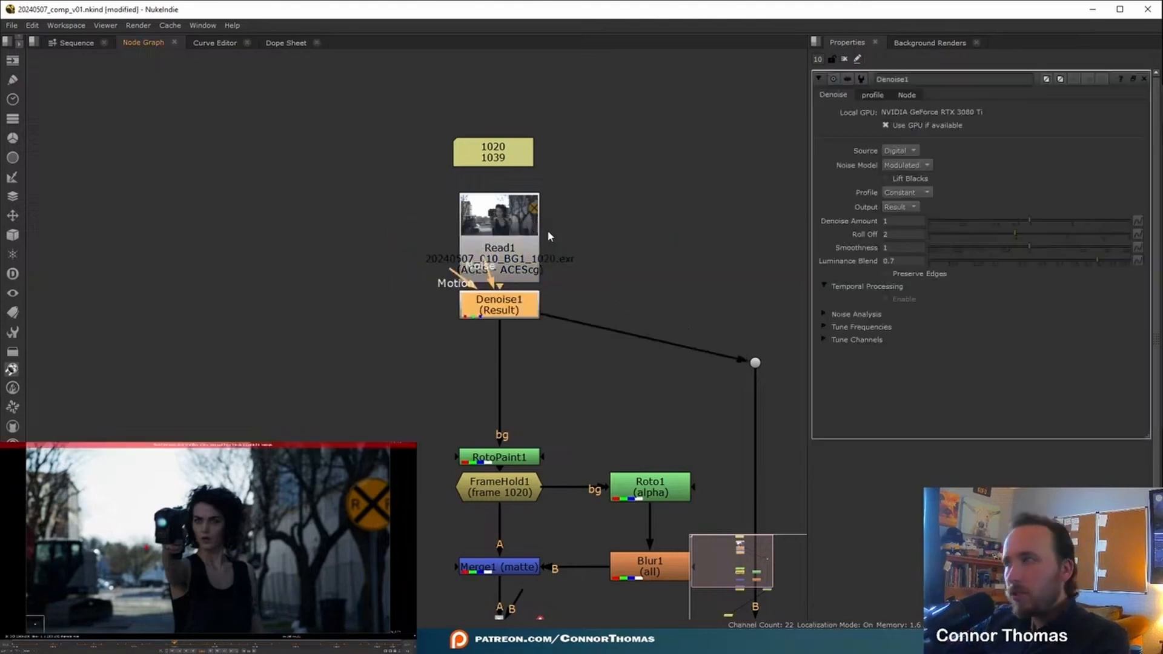
Step: View Denoise1, raise its Denoise Amount to 4, and position the node level with the Dot
key(1)
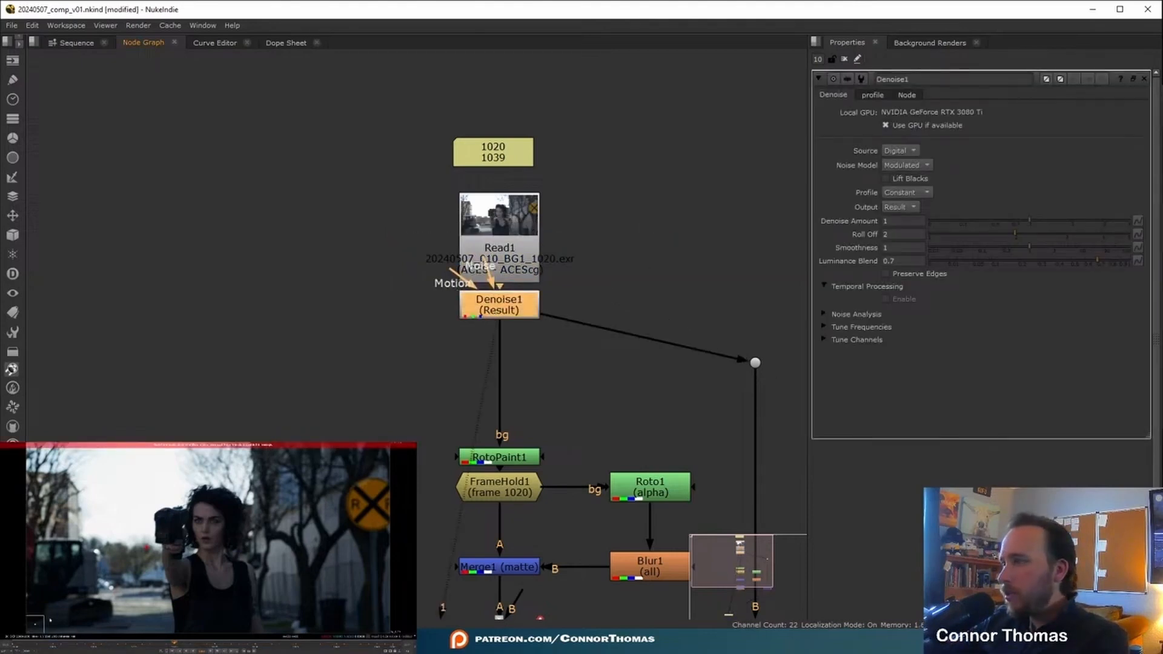
drag(1034, 221, 1130, 221)
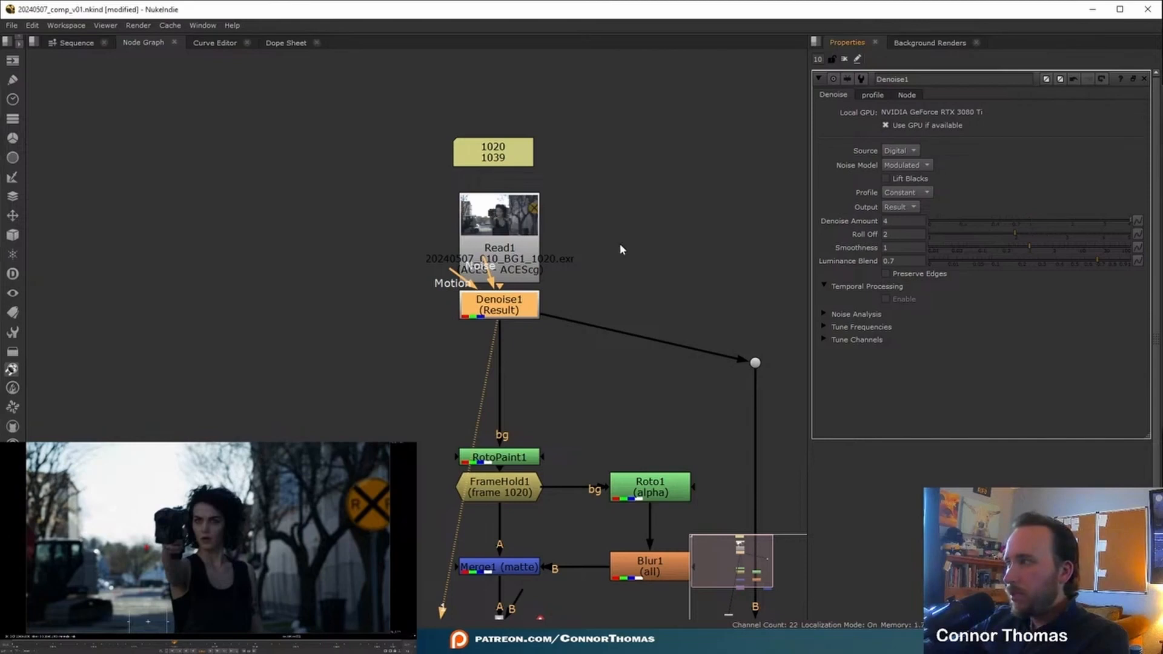
drag(485, 309, 490, 368)
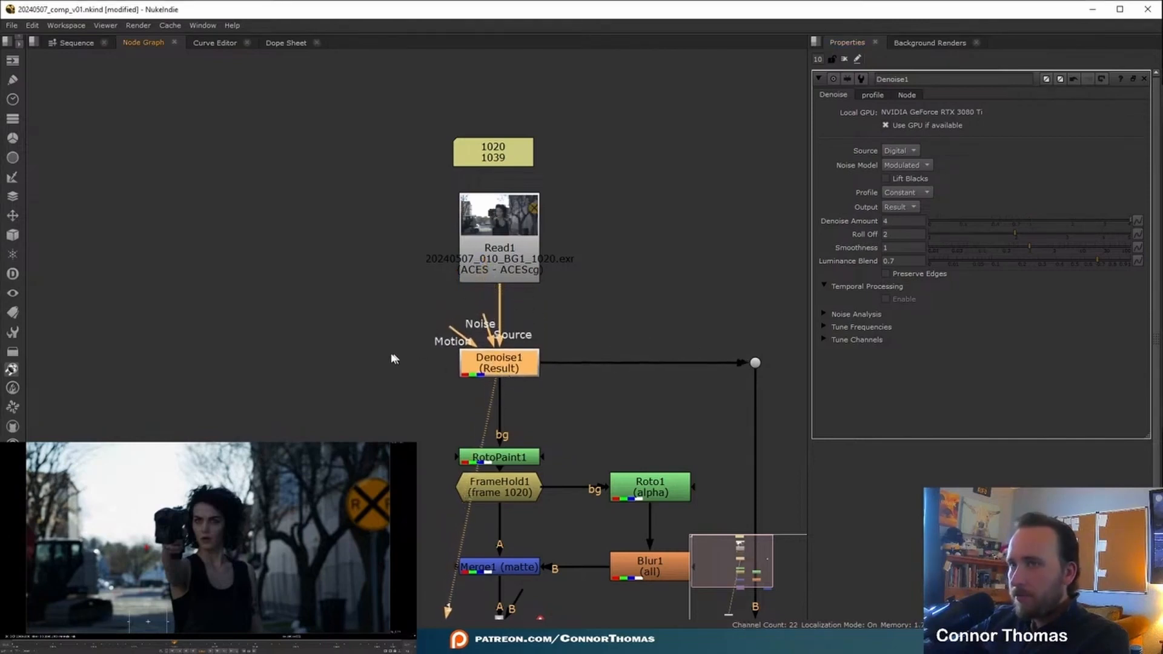
Step: Add a Tracker node branching off Denoise1, beside the main node stream
key(Tab)
text(track)
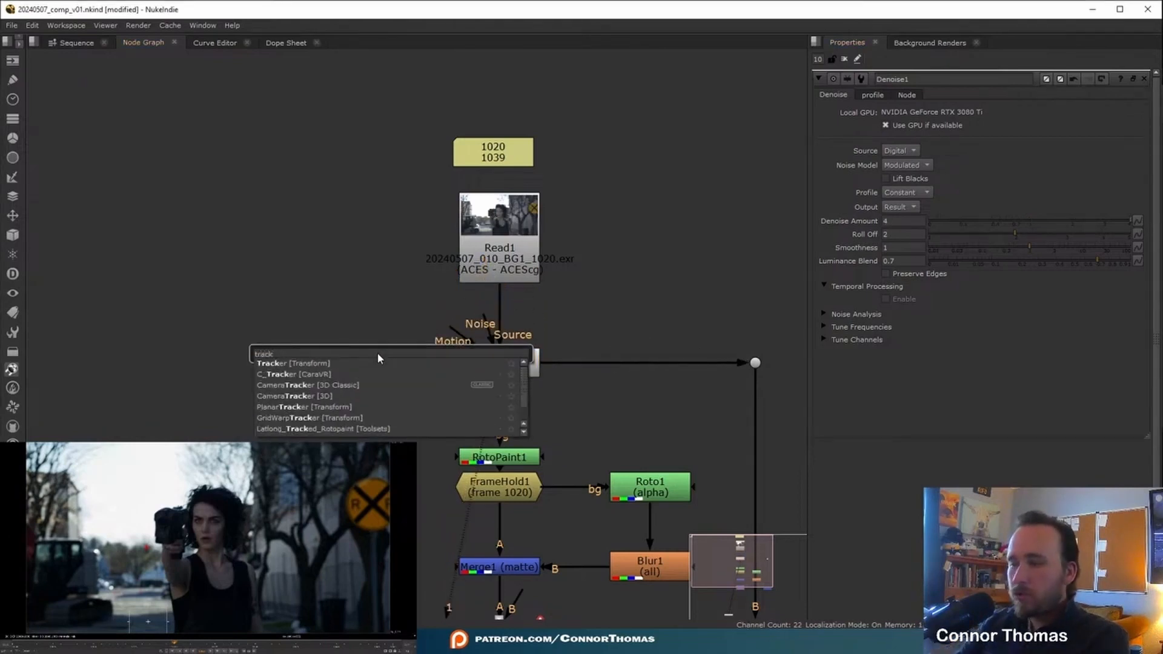
key(Return)
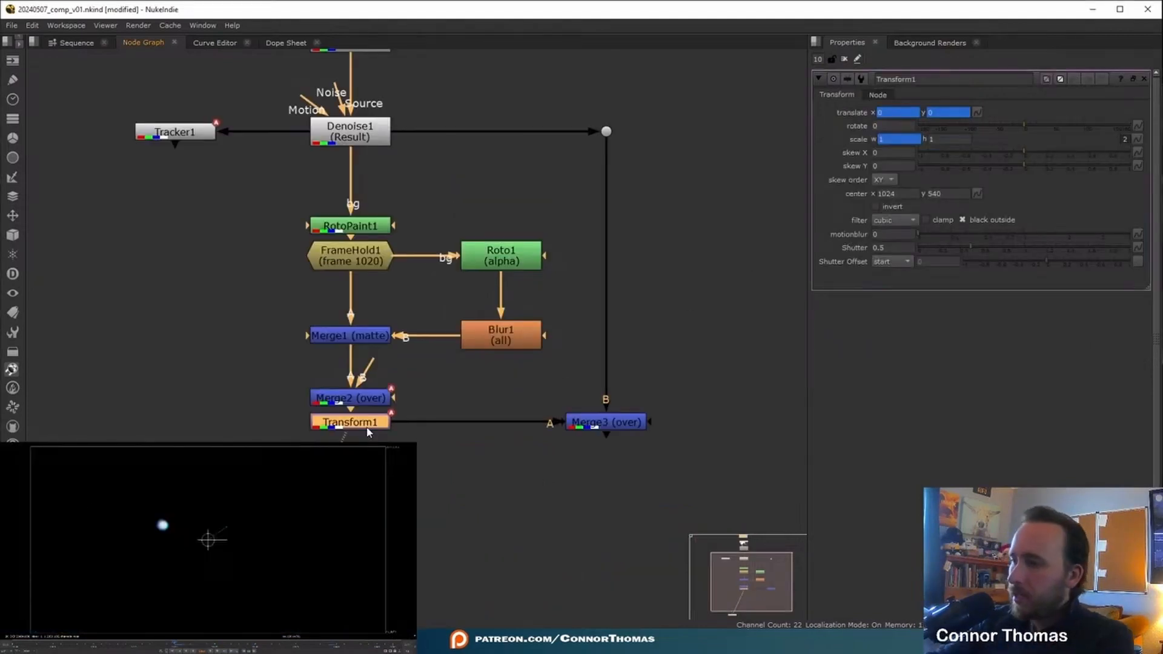
Step: Replace the keyed Transform below Merge2 with a fresh Transform and inspect where the glow sits relative to its center
key(Delete)
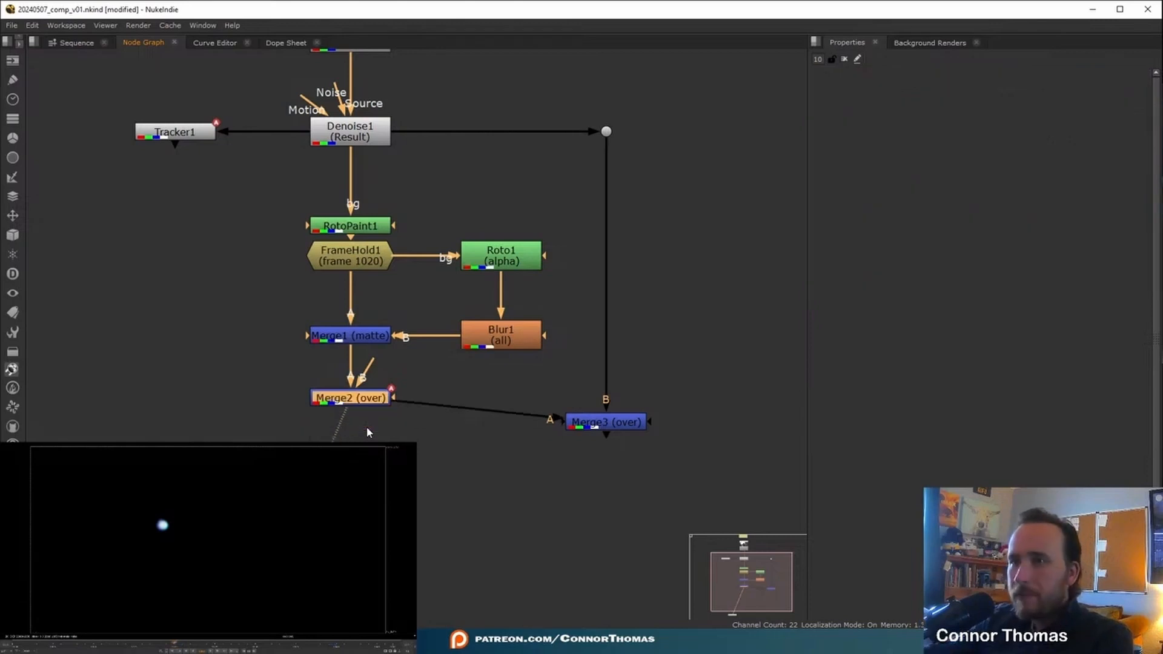
key(ctrl+z)
click(885, 193)
scroll(170, 532, up, 6)
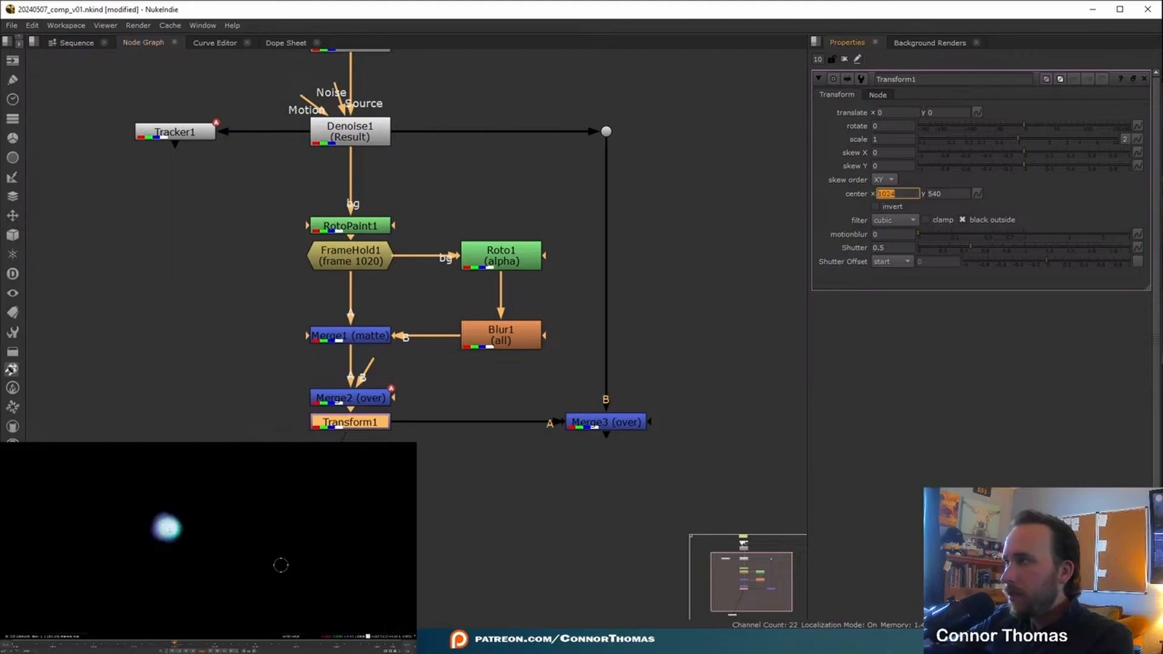
scroll(170, 533, down, 6)
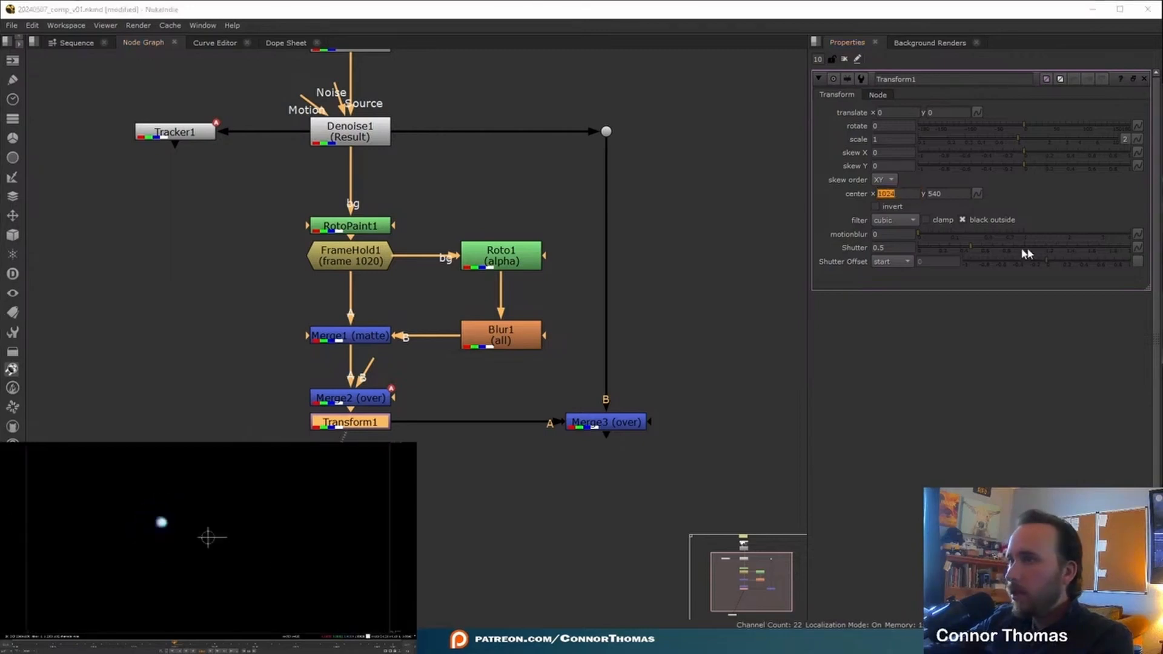
Step: Set Transform1's center to x 763 and y 625 on the glow, and split its scale into separate width and height
click(896, 194)
text(763)
key(Tab)
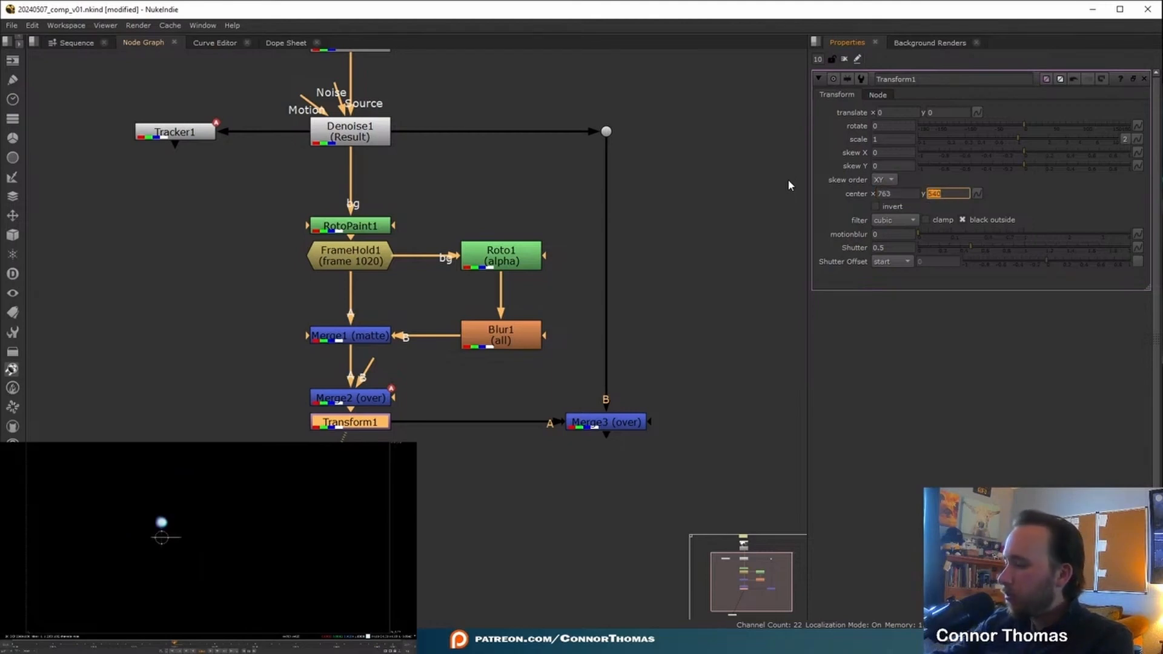
text(525)
key(Return)
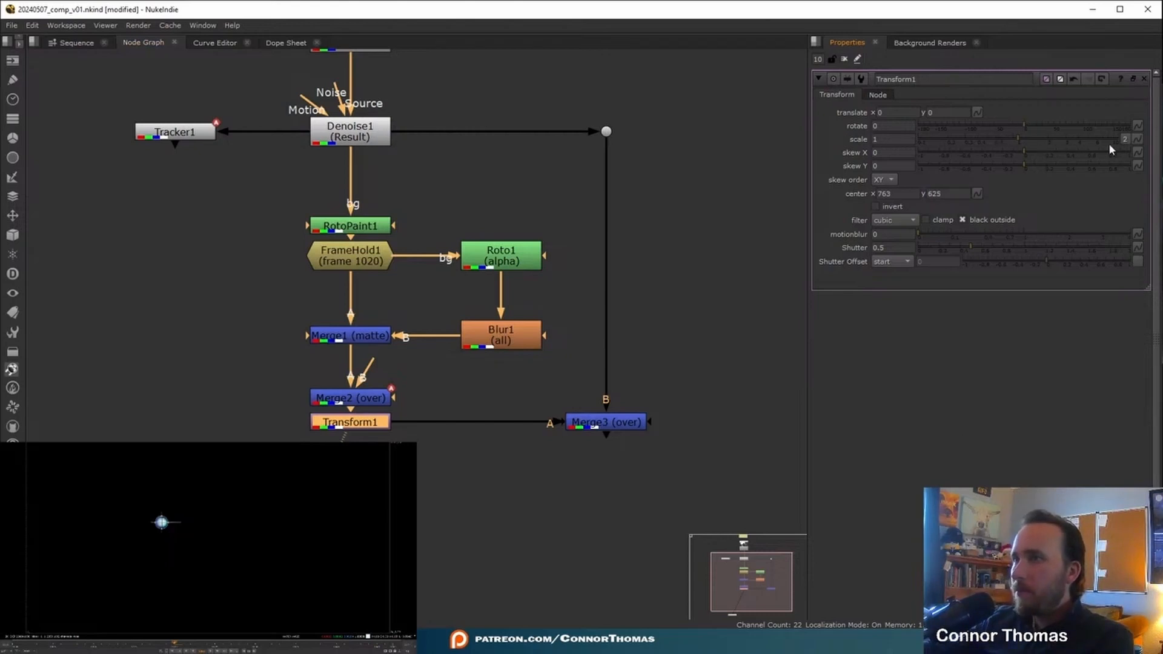
click(1126, 139)
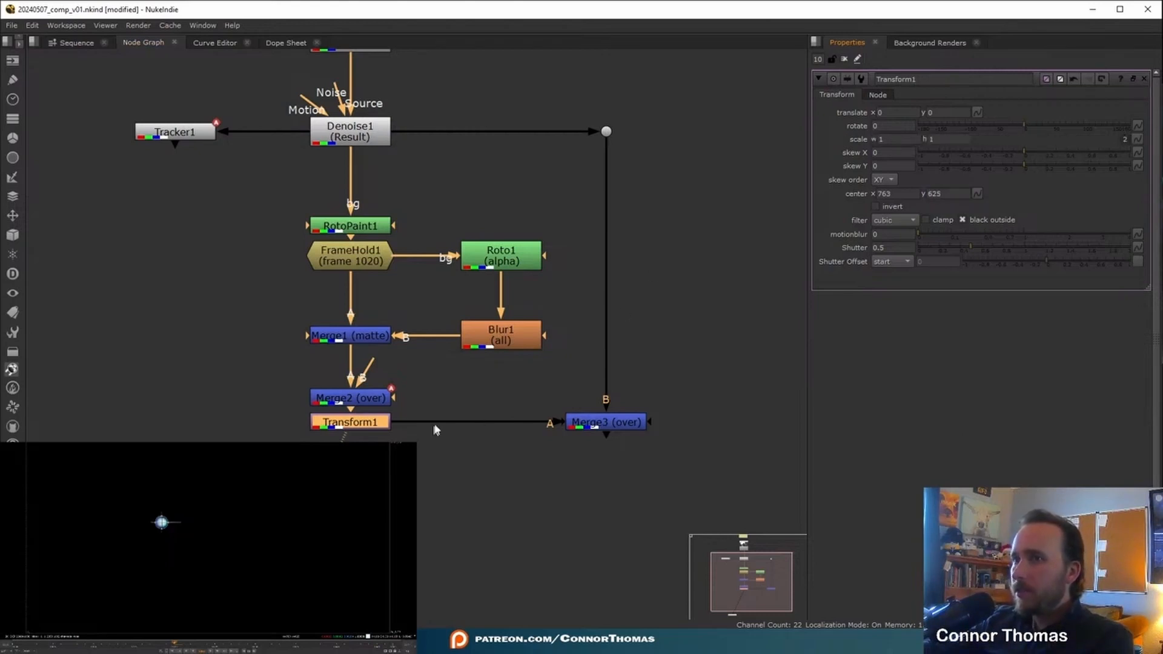
Step: Export a Transform (match-move) node from Tracker1's track
double_click(208, 135)
click(944, 325)
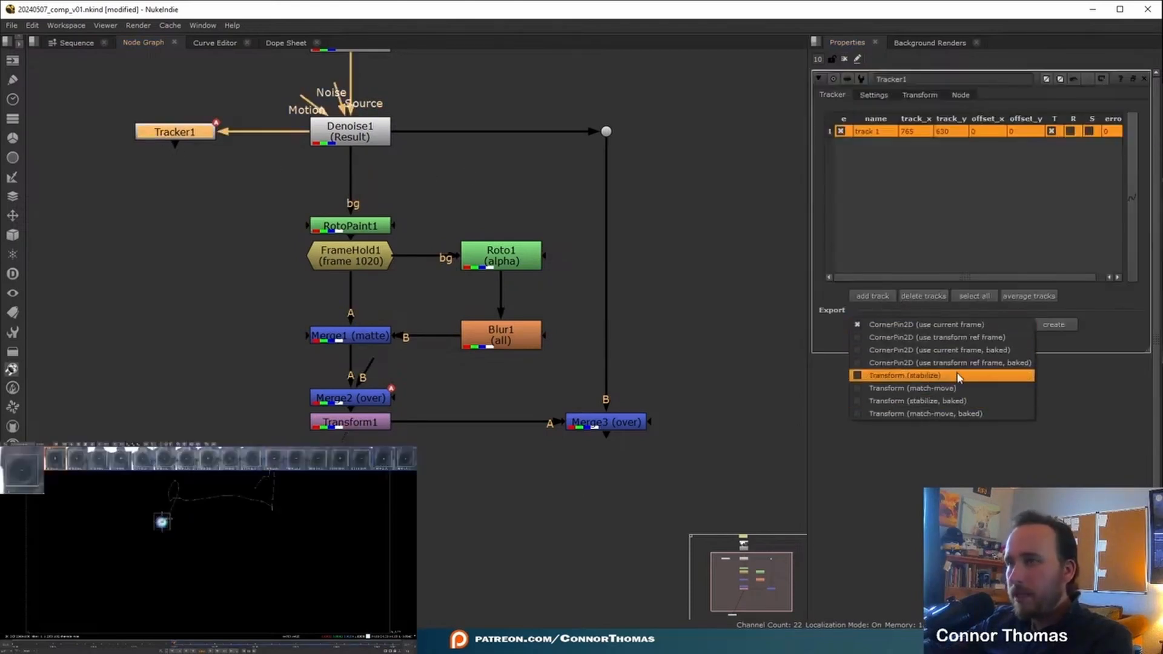
click(972, 390)
click(1053, 325)
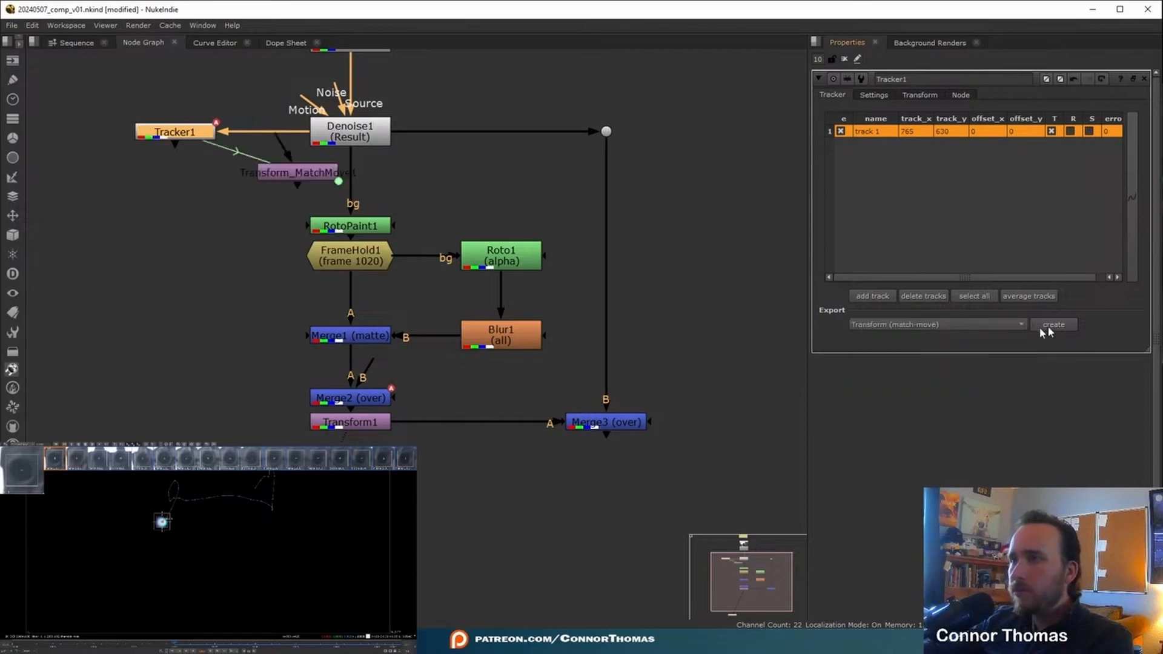
Step: Insert the exported match-move Transform between Transform1 and Merge3's A input, and align Merge3 with it
drag(293, 173, 289, 414)
drag(394, 448, 409, 464)
drag(413, 422, 369, 472)
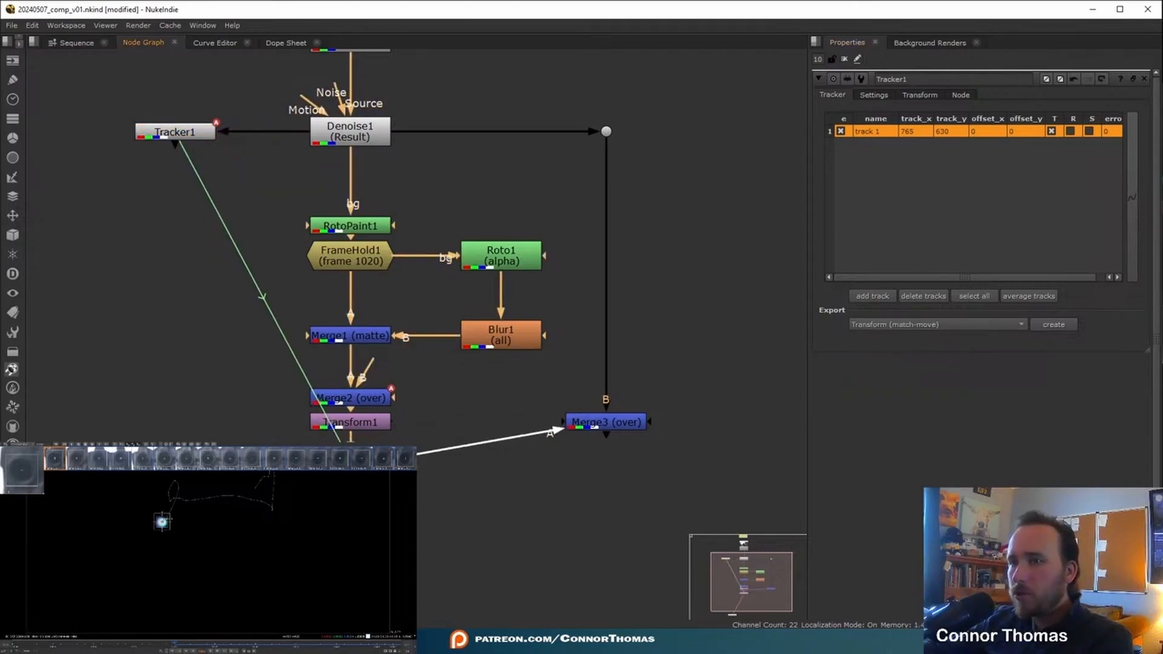
drag(608, 422, 612, 464)
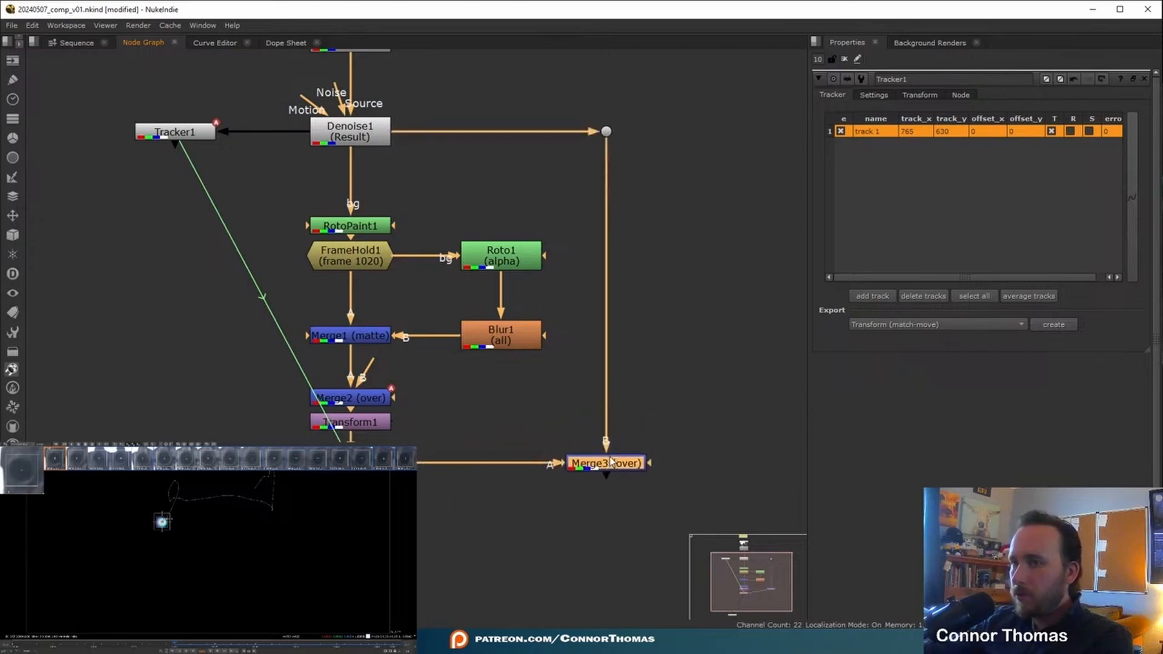
Step: View Merge3 with all node properties closed and play back the composite to check the tracked glow
key(1)
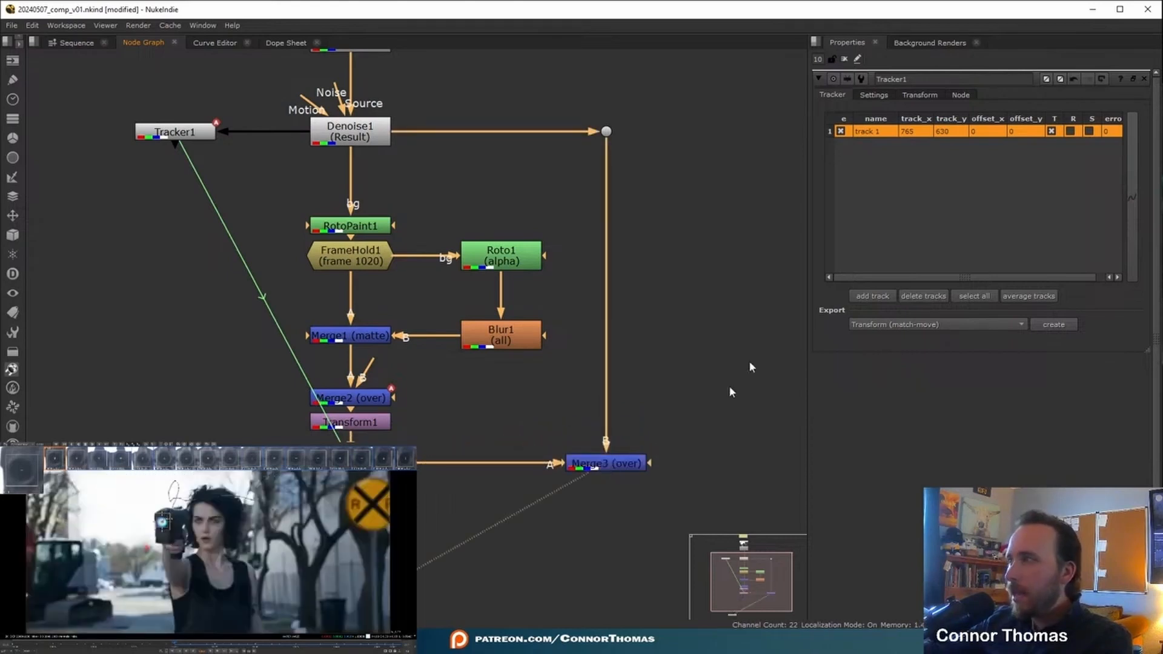
key(ctrl+shift+a)
click(187, 613)
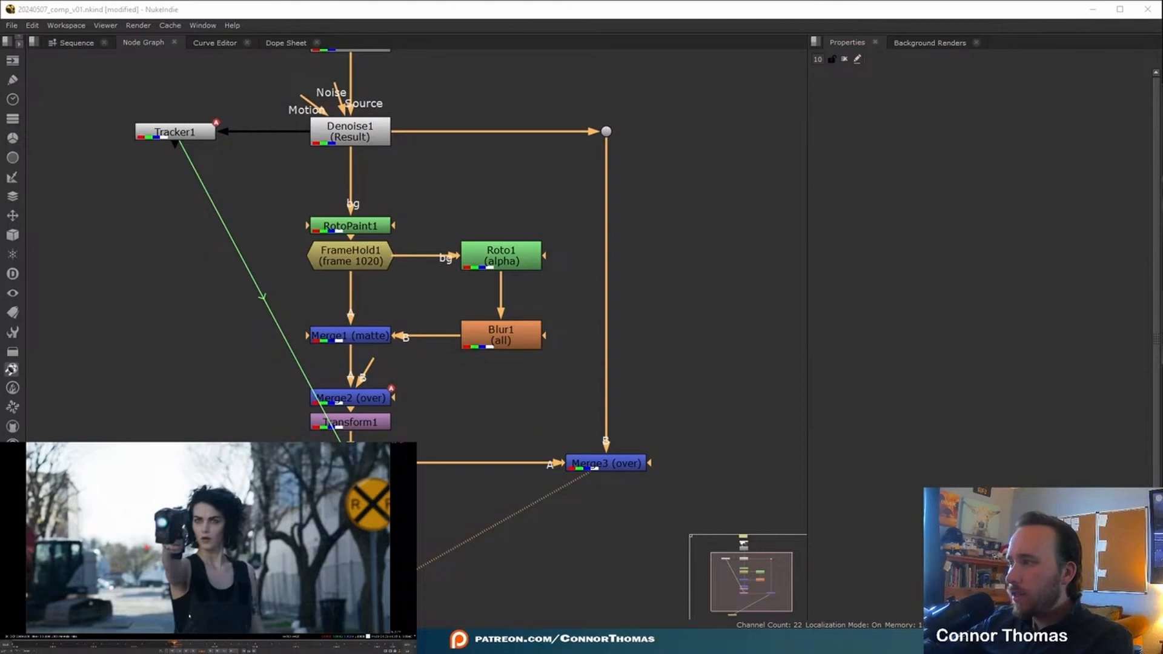
Step: Pull Merge2 out of the stream between Merge1 and Transform1 and check the constantly visible glow on other frames
drag(365, 400, 418, 379)
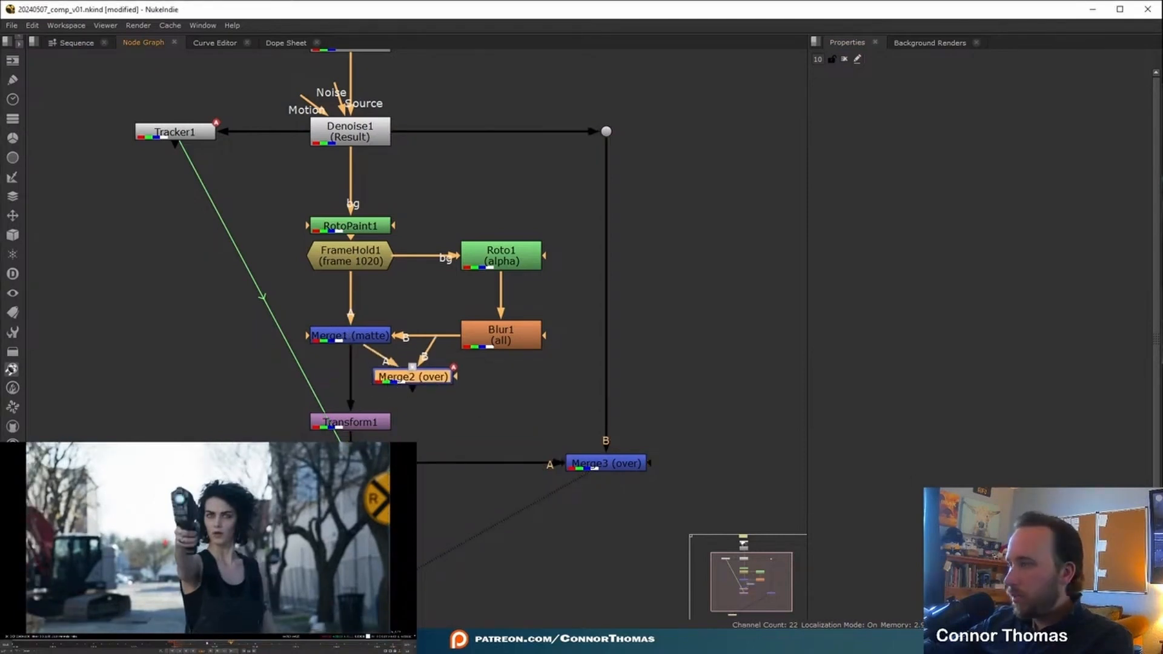
click(208, 634)
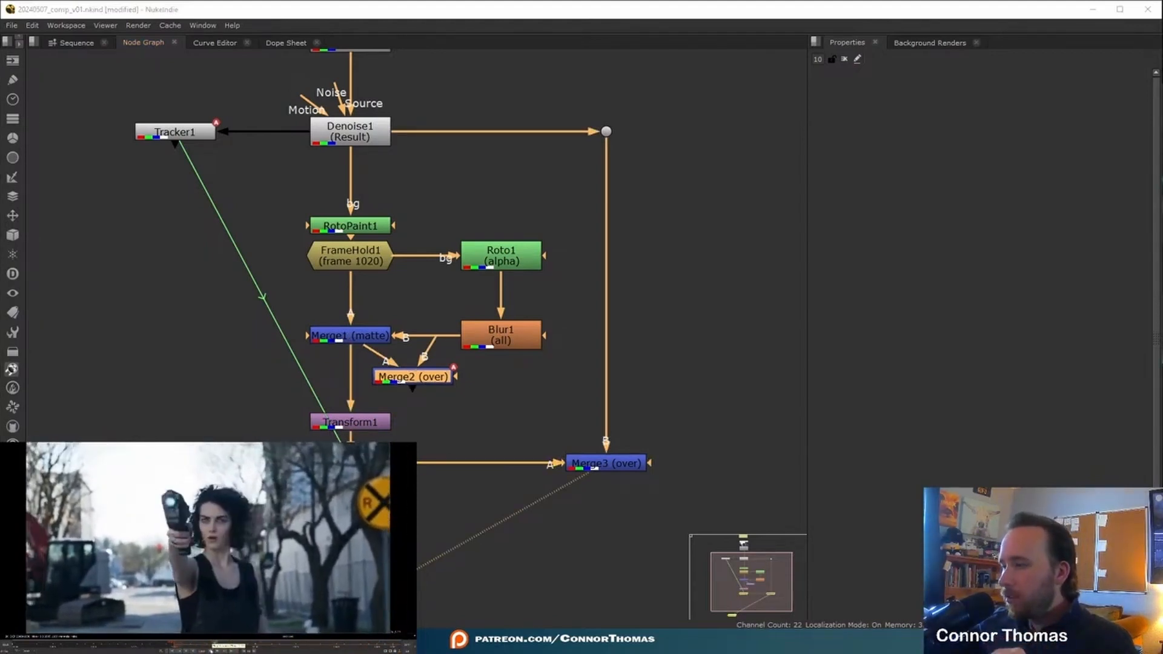
Step: Reinsert Merge2 between Merge1 and Transform1 and key its mix at 1 on the first gunshot frame
double_click(409, 381)
drag(409, 382, 373, 382)
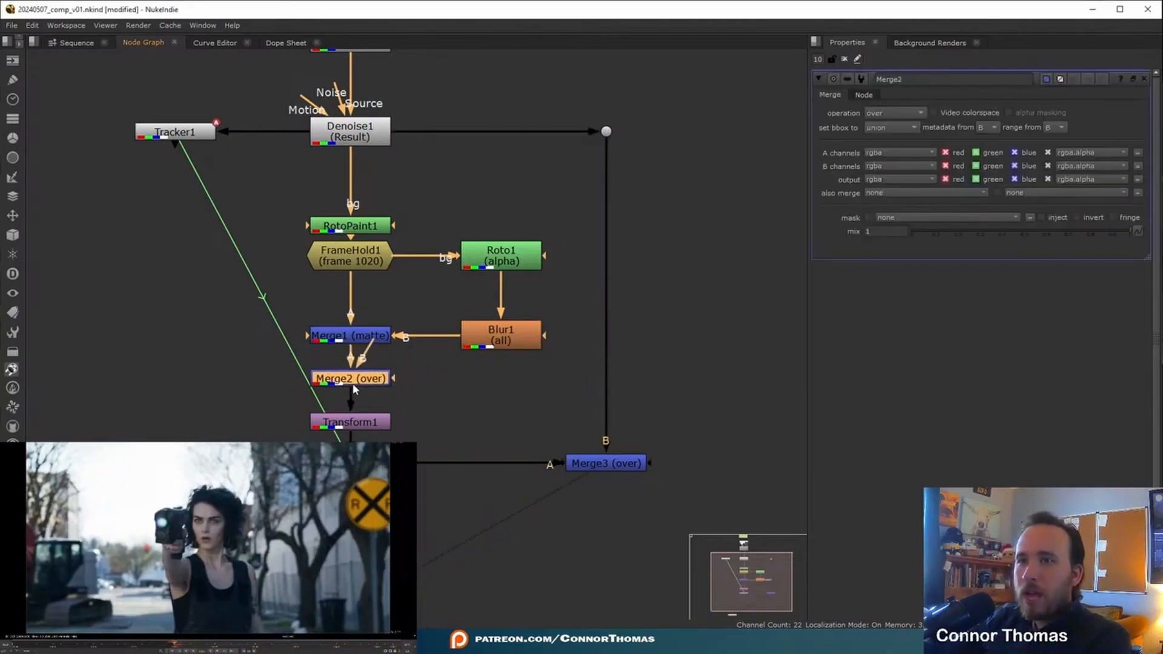
right_click(899, 234)
click(900, 240)
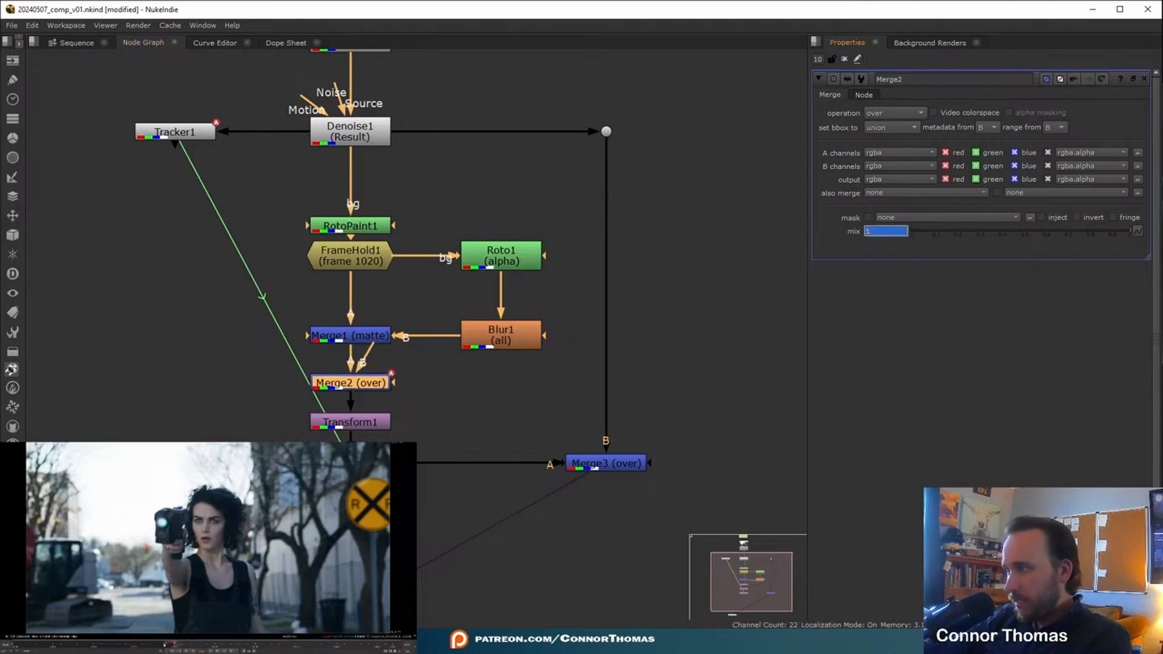
Step: Lower Merge2's mix just before the first gunshot frame so the glow is off ahead of the shot
click(175, 645)
drag(170, 646, 169, 646)
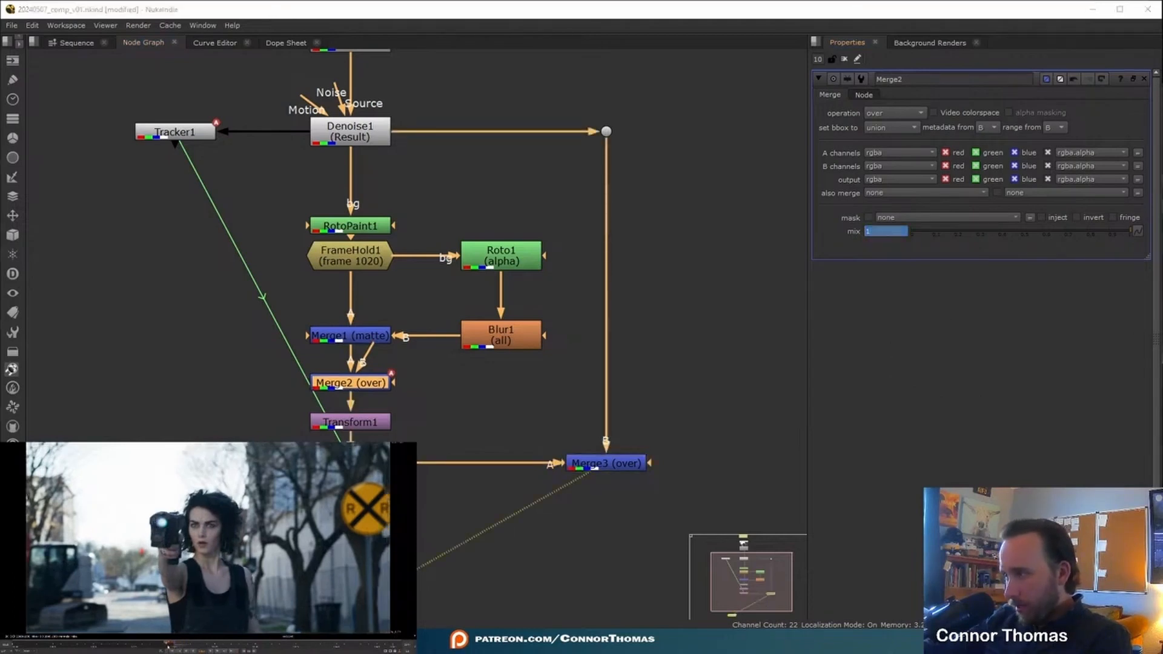
click(918, 231)
Step: Key Merge2's mix at 1 shortly after the first gunshot frame and lower it to 0 a few frames further on
drag(171, 644, 191, 645)
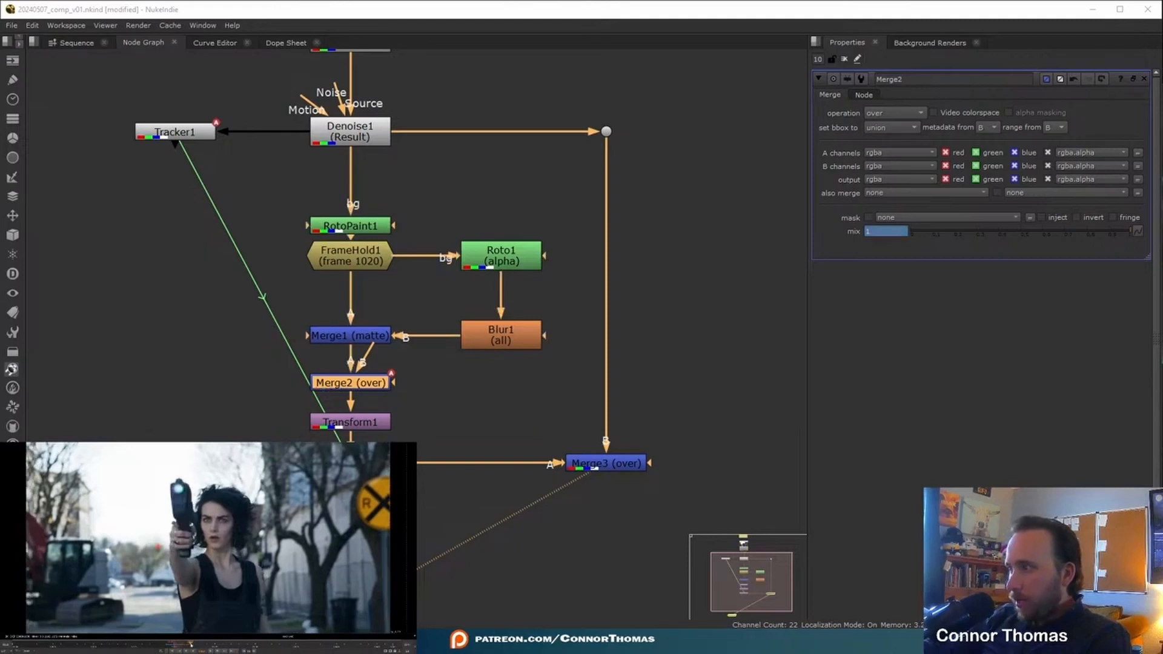
right_click(891, 234)
click(905, 242)
drag(190, 644, 214, 644)
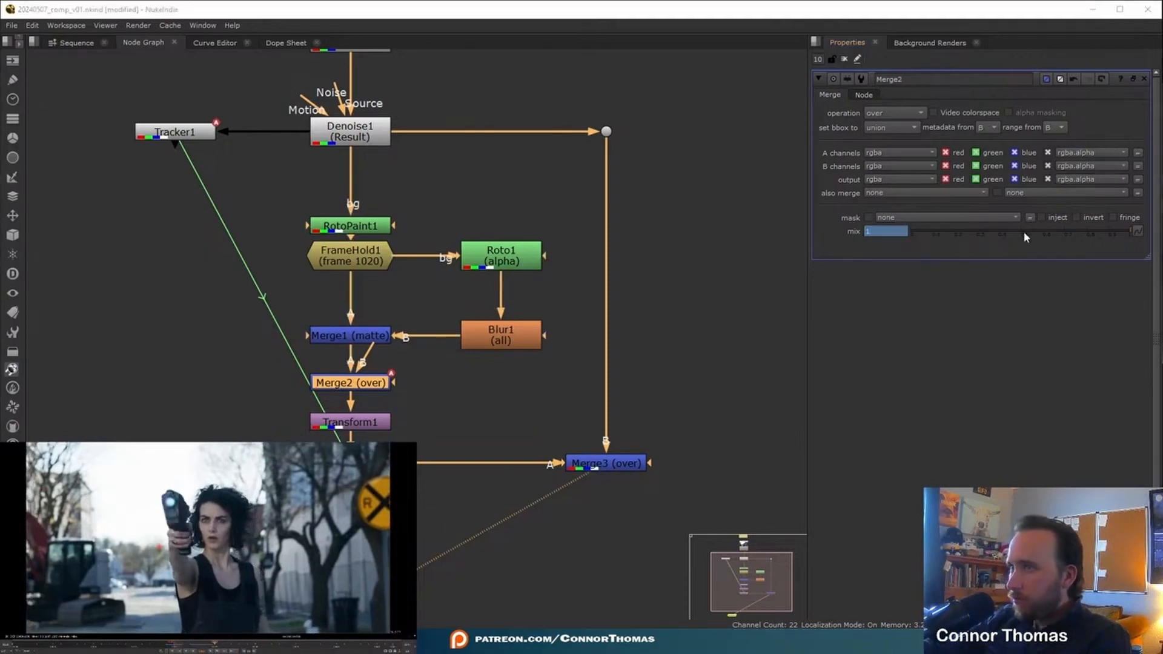
drag(1026, 232, 810, 234)
Step: Key Merge2's mix at 1 on the second gunshot frame and at 0 just before it
drag(309, 644, 329, 644)
drag(958, 233, 1130, 233)
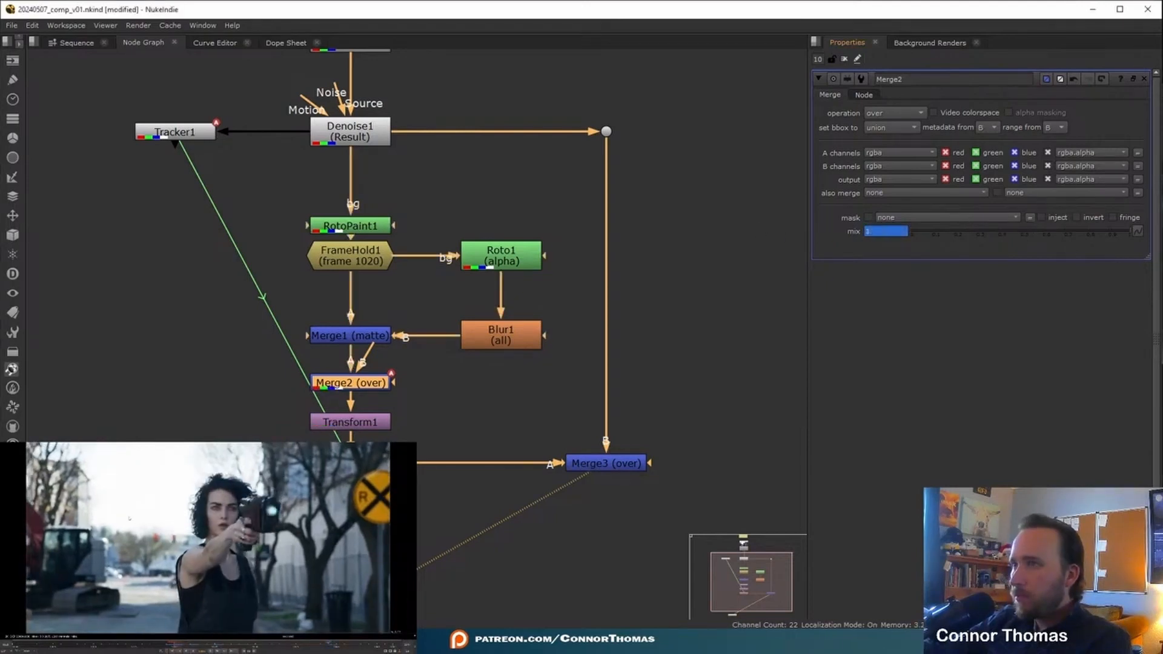
drag(331, 645, 321, 644)
drag(969, 233, 859, 235)
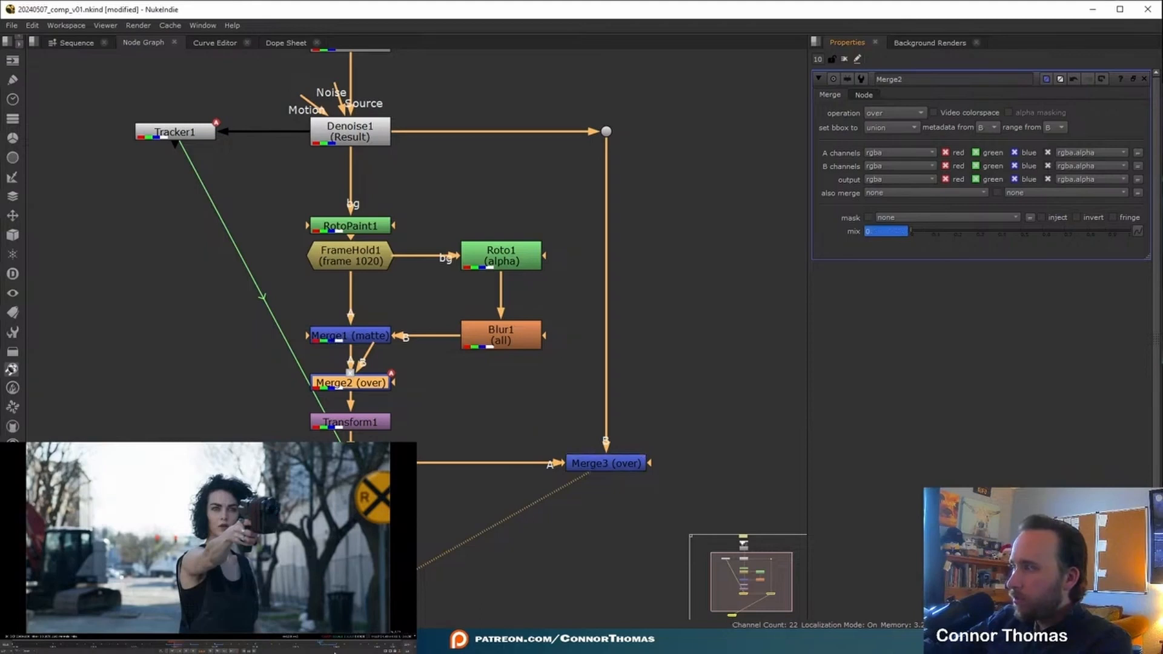
Step: Hold Merge2's mix at 1 with a key after the second gunshot and lower it to 0 on the following frame
drag(343, 646, 365, 646)
right_click(873, 230)
click(907, 236)
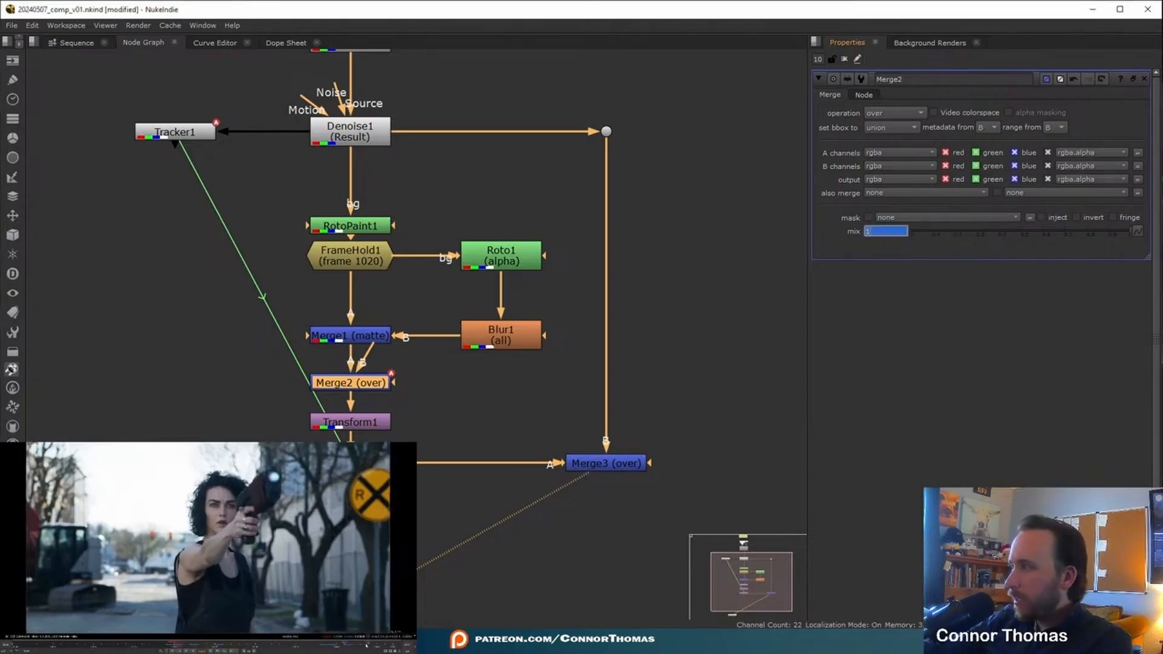
click(368, 645)
drag(955, 234, 724, 220)
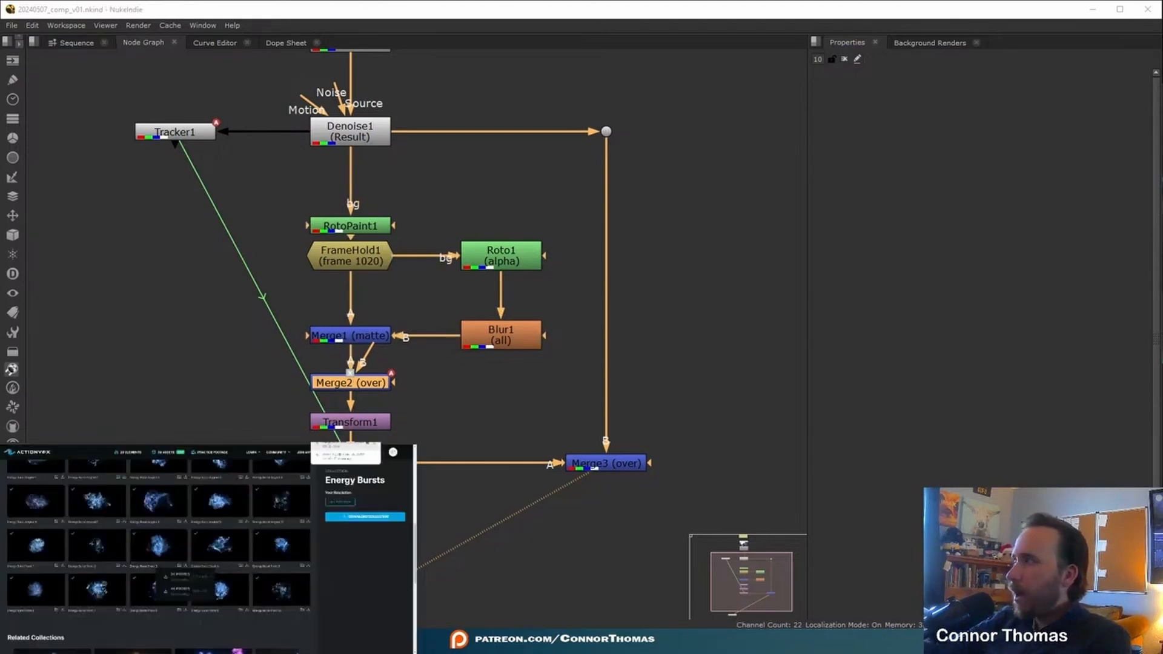
Step: Import Energy_Burst_Front_3_2706_2K.mov beside the node tree, set its input transform to Output - Rec.709, and view it
drag(701, 303, 98, 352)
drag(169, 371, 388, 381)
middle_drag(303, 379, 472, 331)
double_click(285, 309)
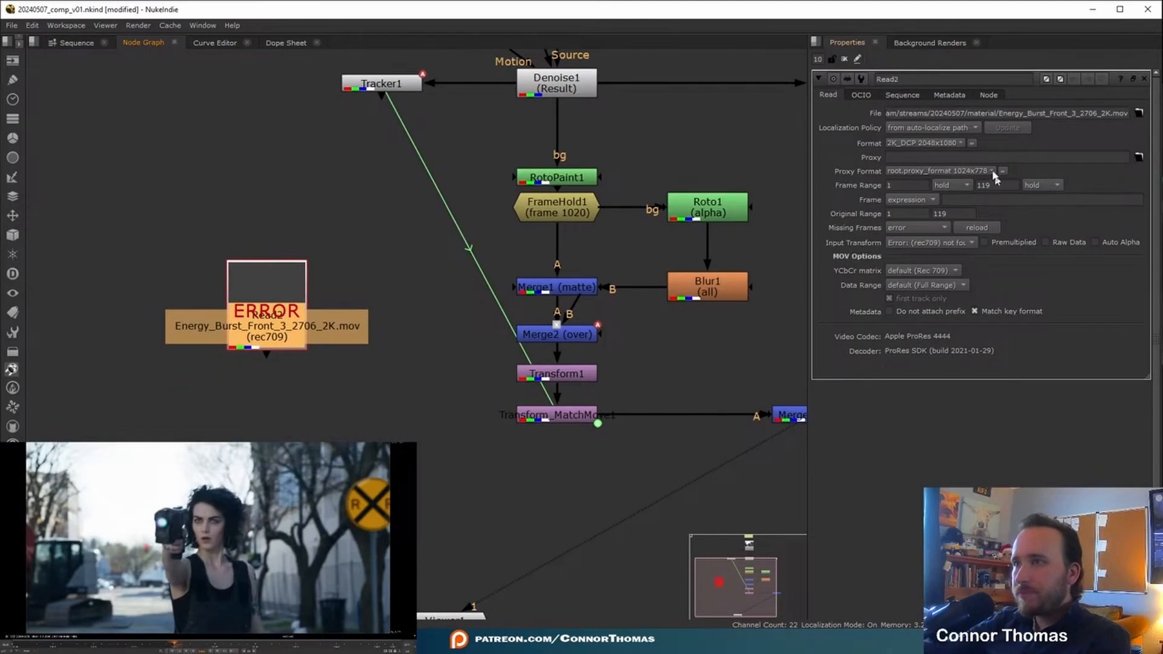
click(931, 243)
click(945, 508)
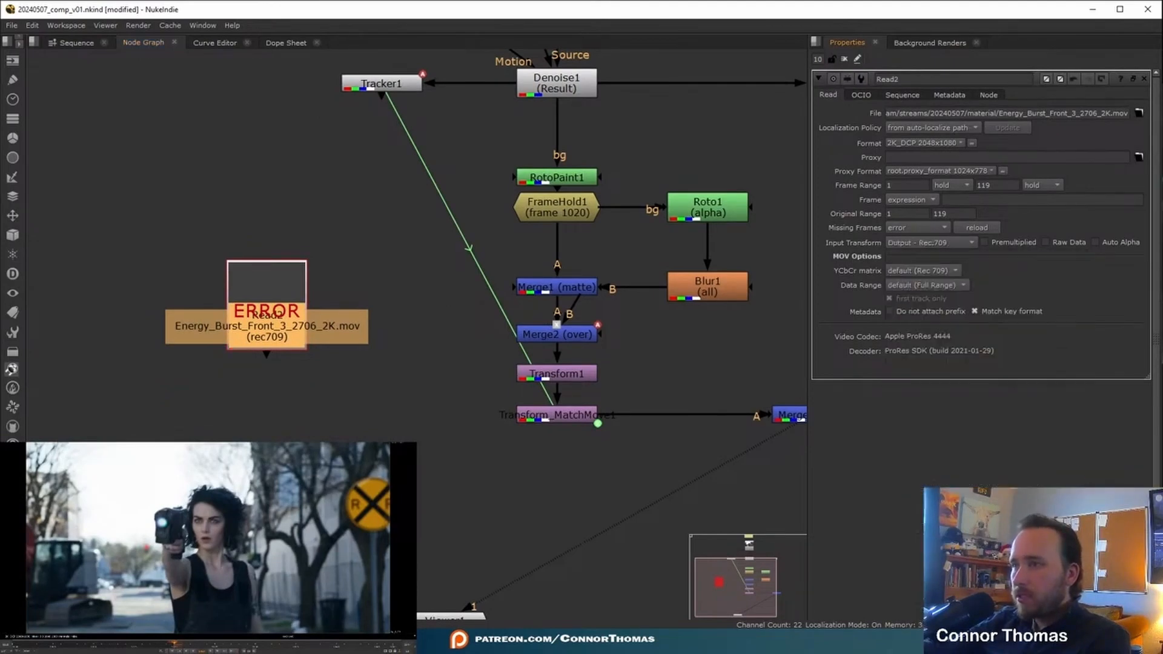
drag(257, 309, 250, 260)
key(1)
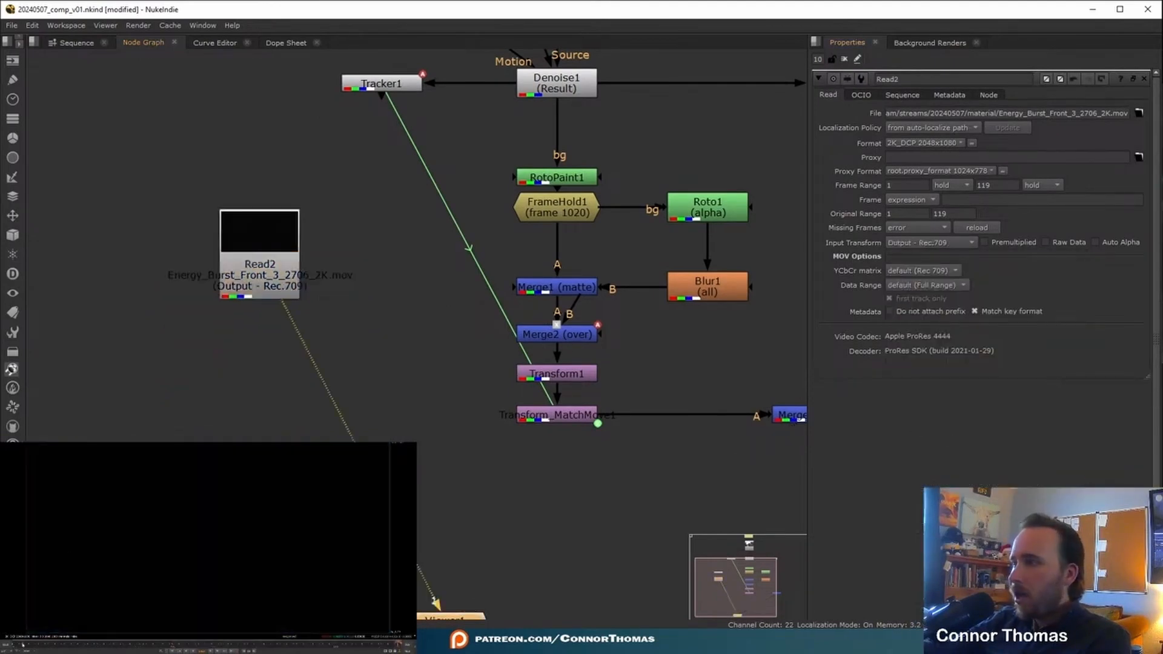
Step: Add a TimeOffset node after Read2 and set its time offset to 1019 frames
click(292, 283)
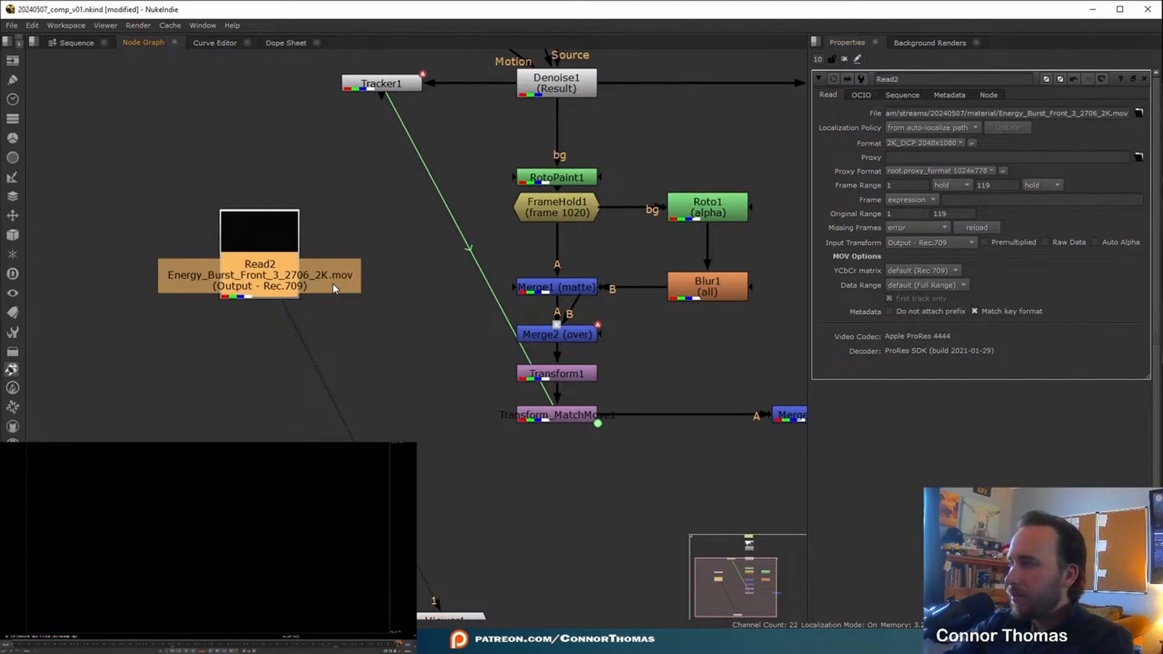
key(o)
key(ctrl+z)
key(Tab)
text(Time)
key(Down)
key(Down)
key(Down)
key(Down)
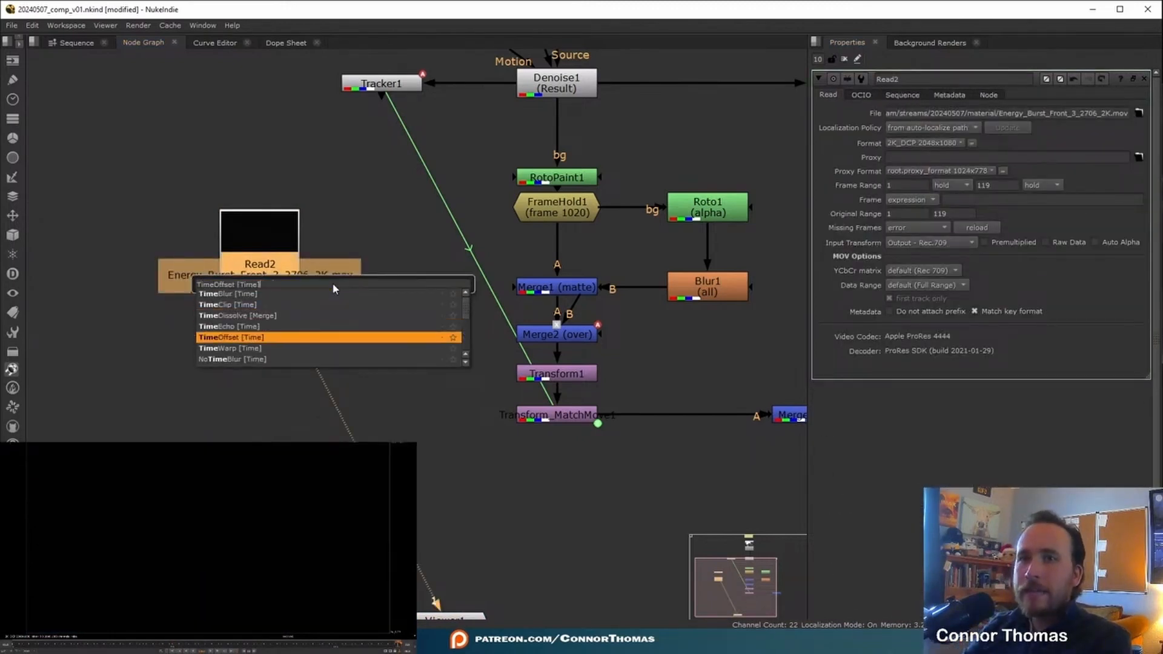
key(Return)
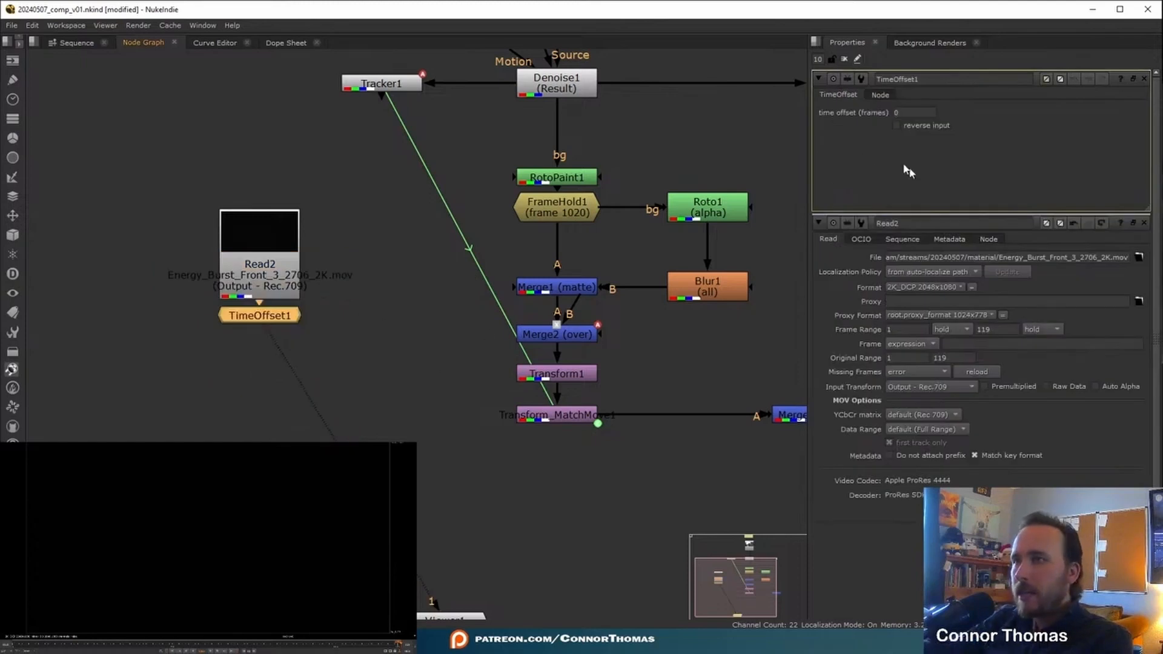
click(914, 112)
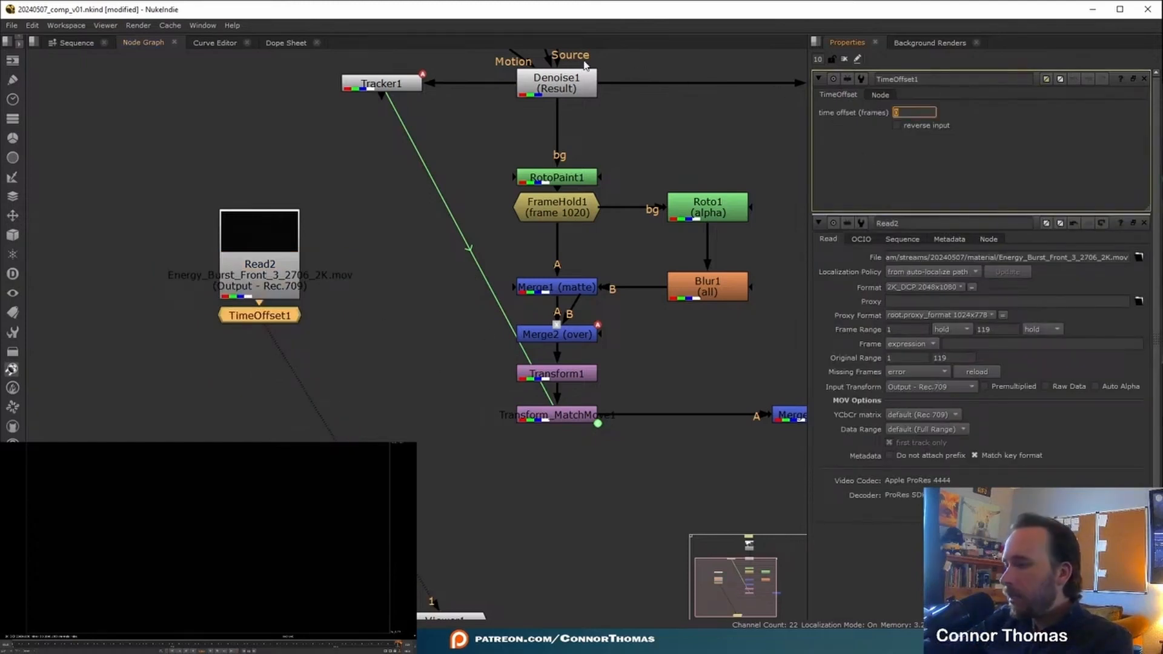
key(Return)
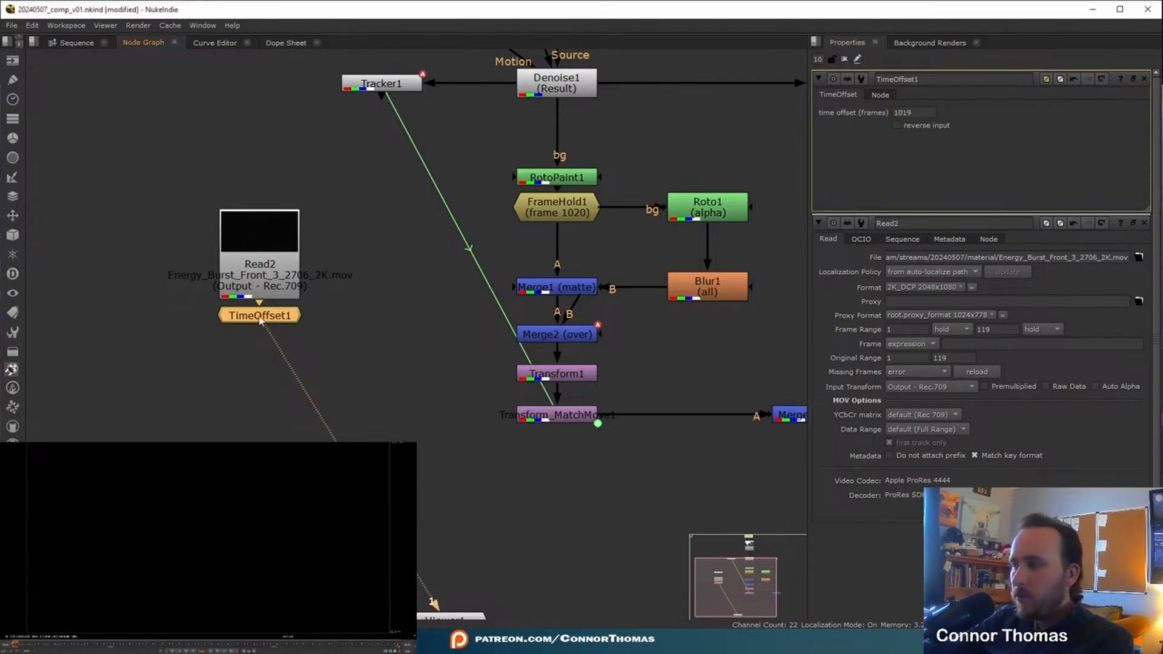
Step: Add an OFlow node after TimeOffset1 with an output speed of 6
key(Tab)
text(oflow)
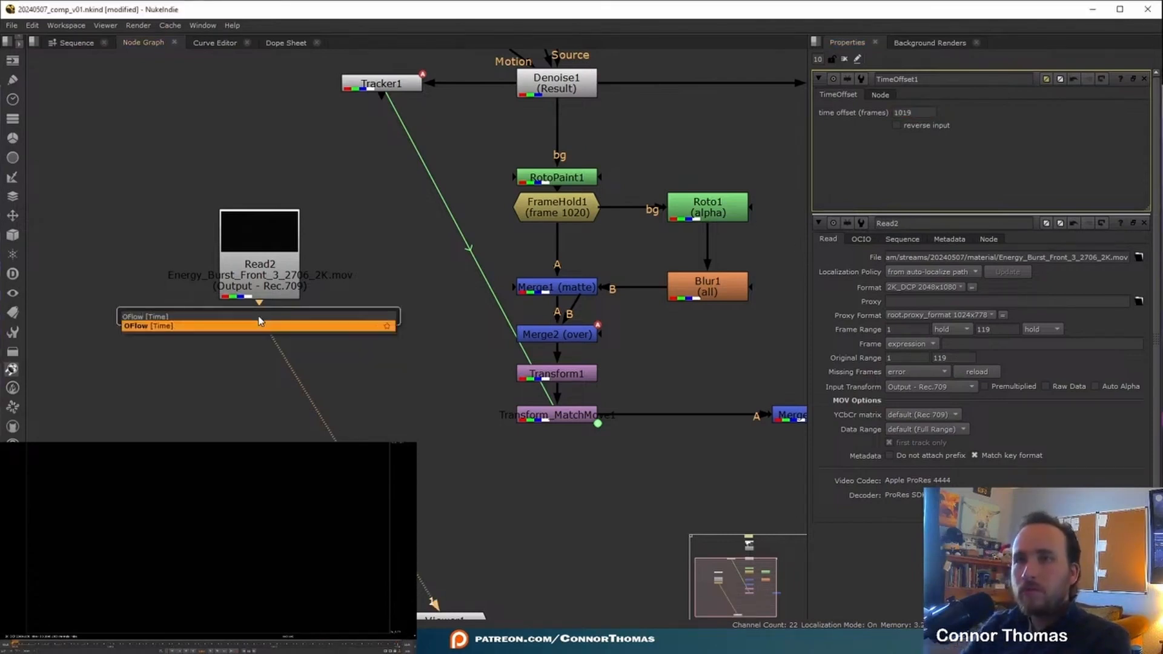
key(Return)
scroll(236, 301, down, 5)
drag(389, 428, 624, 365)
click(439, 423)
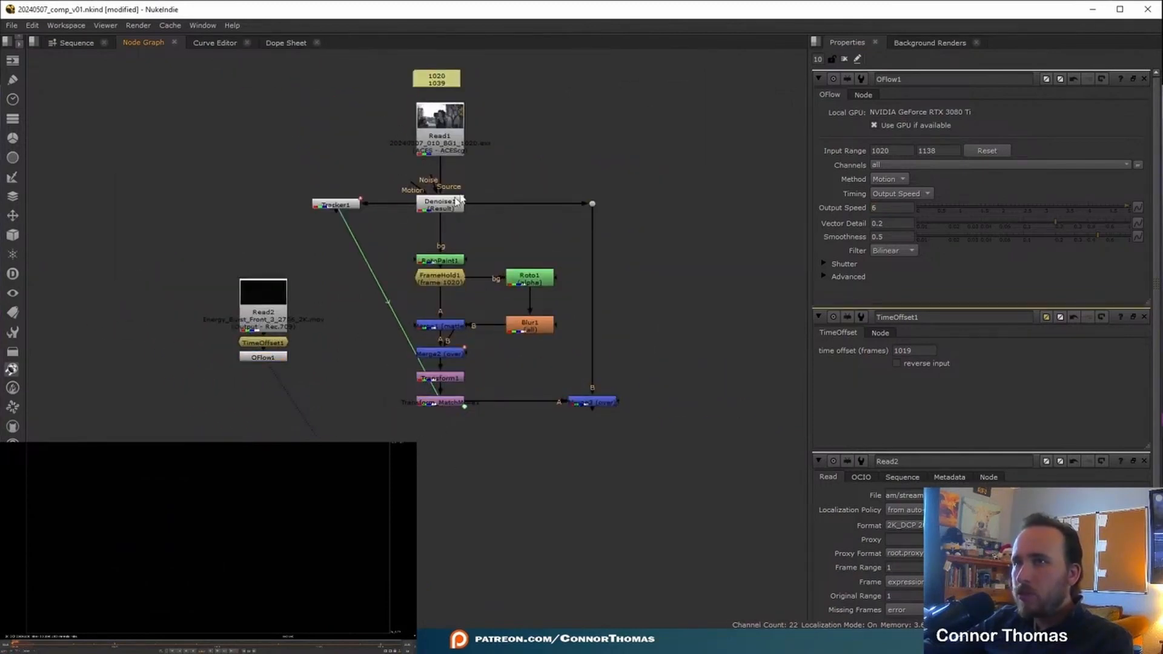
Step: Add a FrameRange node after OFlow1 in the energy burst branch
click(263, 357)
key(Tab)
text(frame)
key(Down)
key(Down)
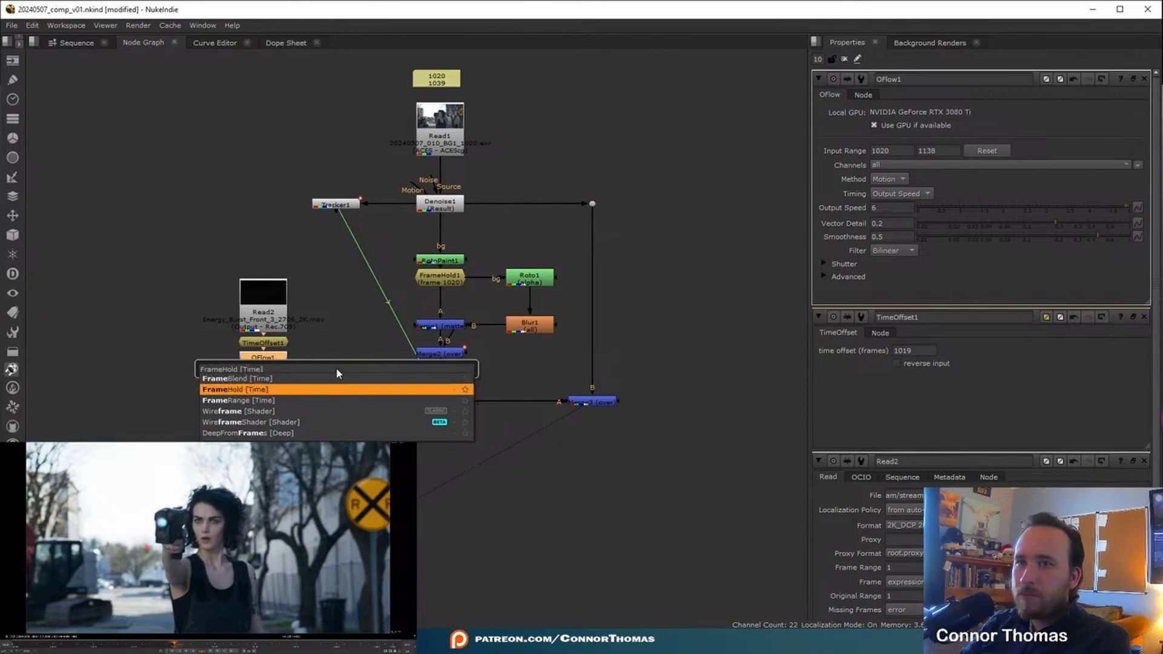
key(Return)
click(901, 114)
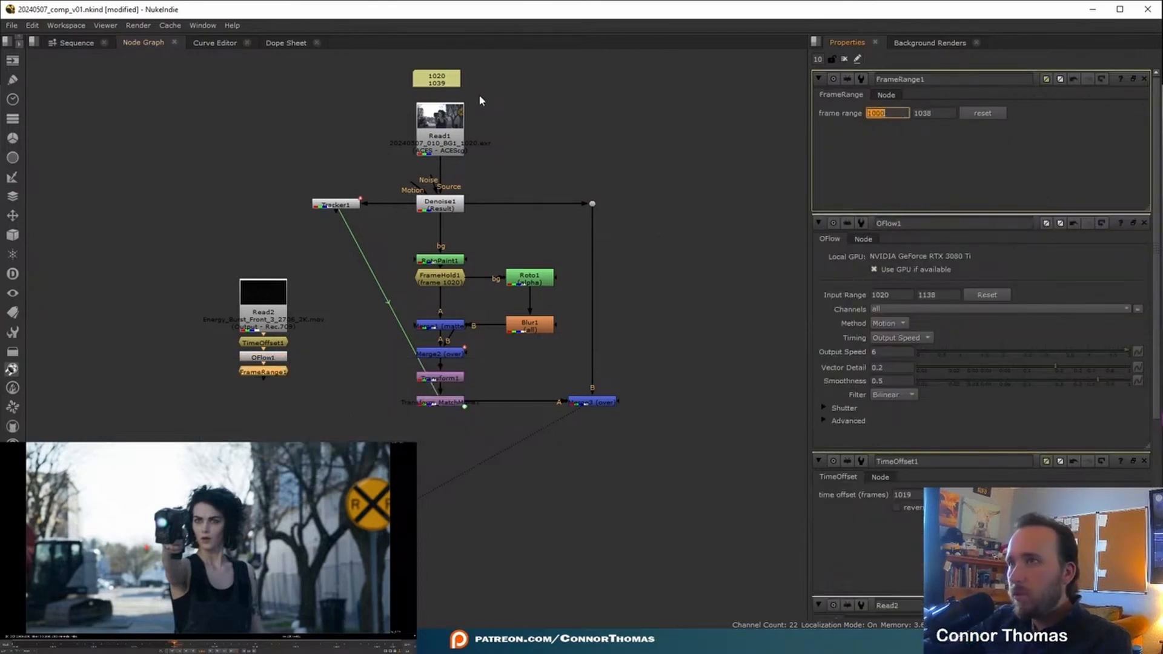
Step: View FrameRange1 and scrub through the timeline to check the timing of the retimed energy burst
click(262, 370)
key(1)
click(178, 647)
drag(214, 645, 381, 645)
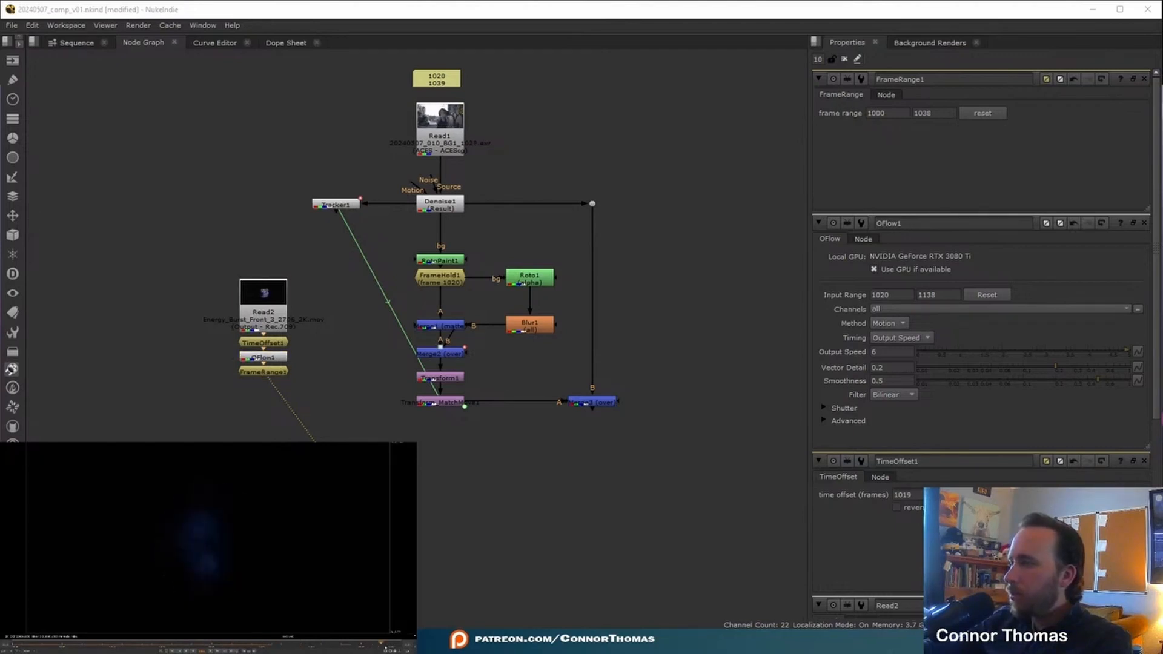
drag(260, 652, 321, 644)
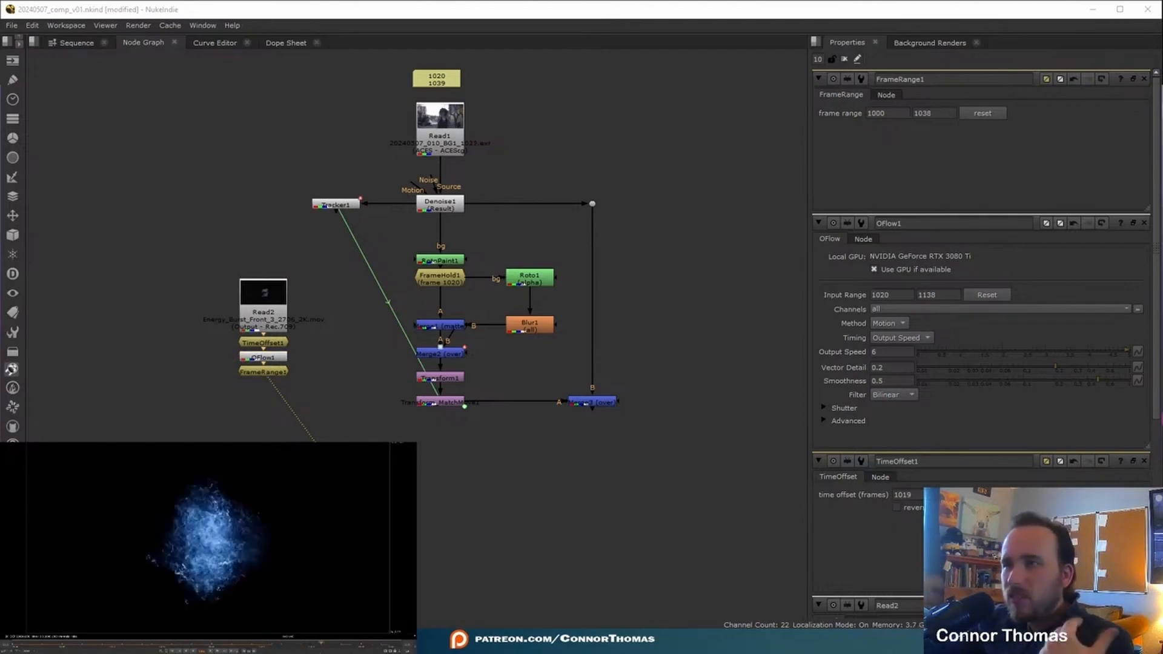
Step: View the Merge3 composite and set FrameRange1's end frame to 1047
click(592, 401)
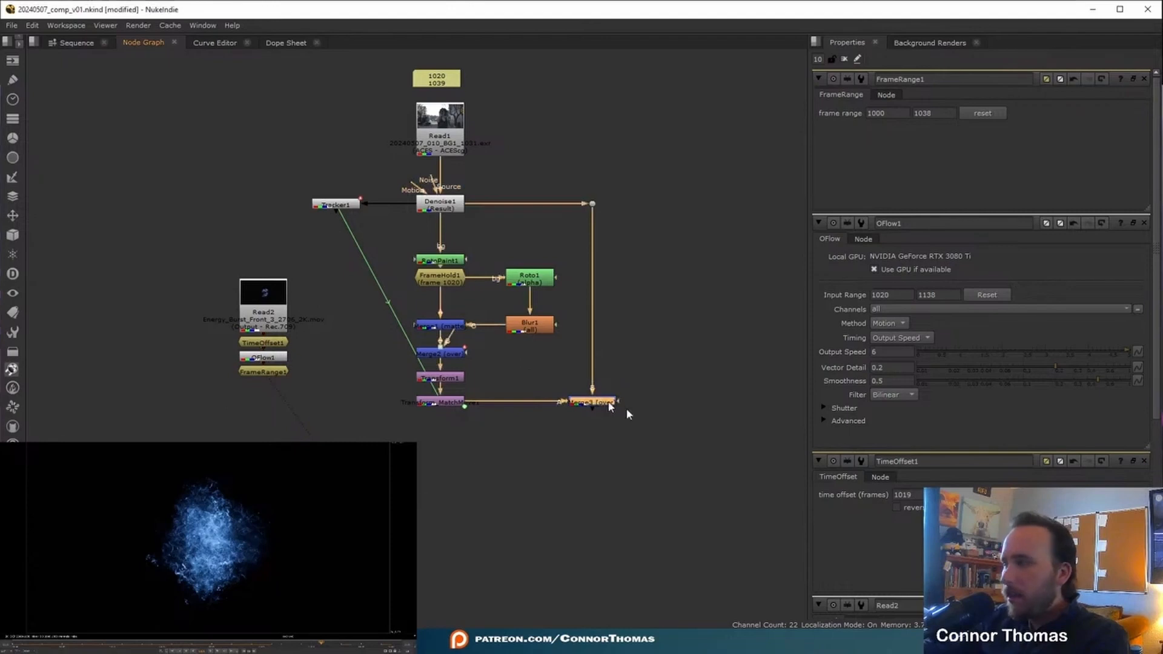
key(1)
click(270, 374)
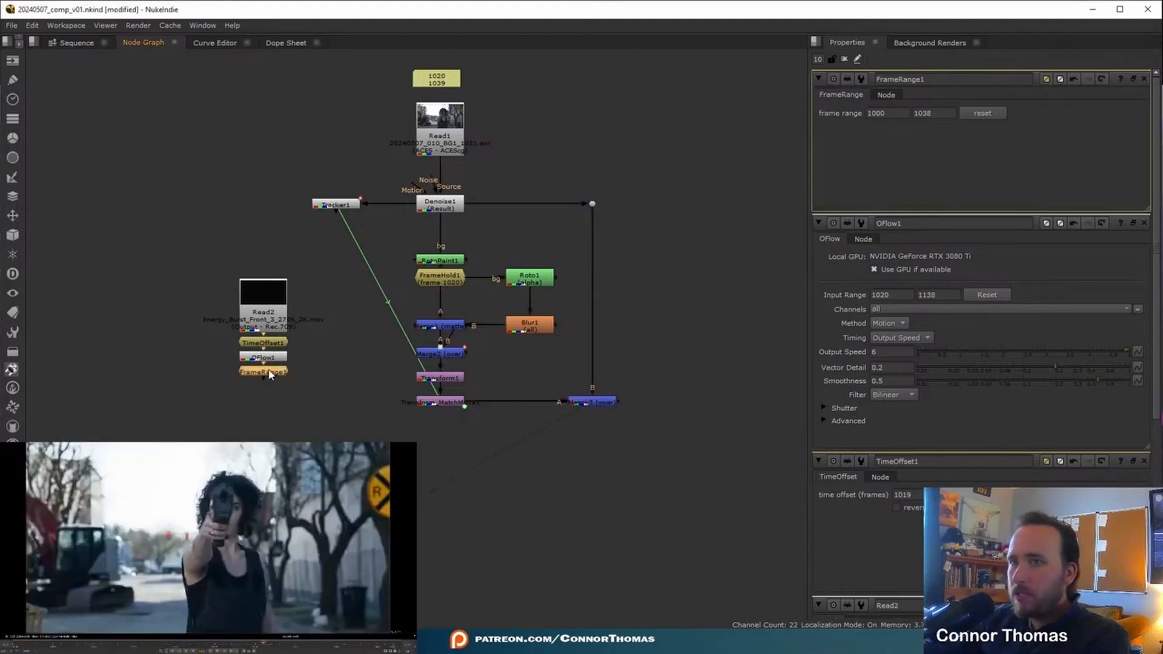
click(934, 112)
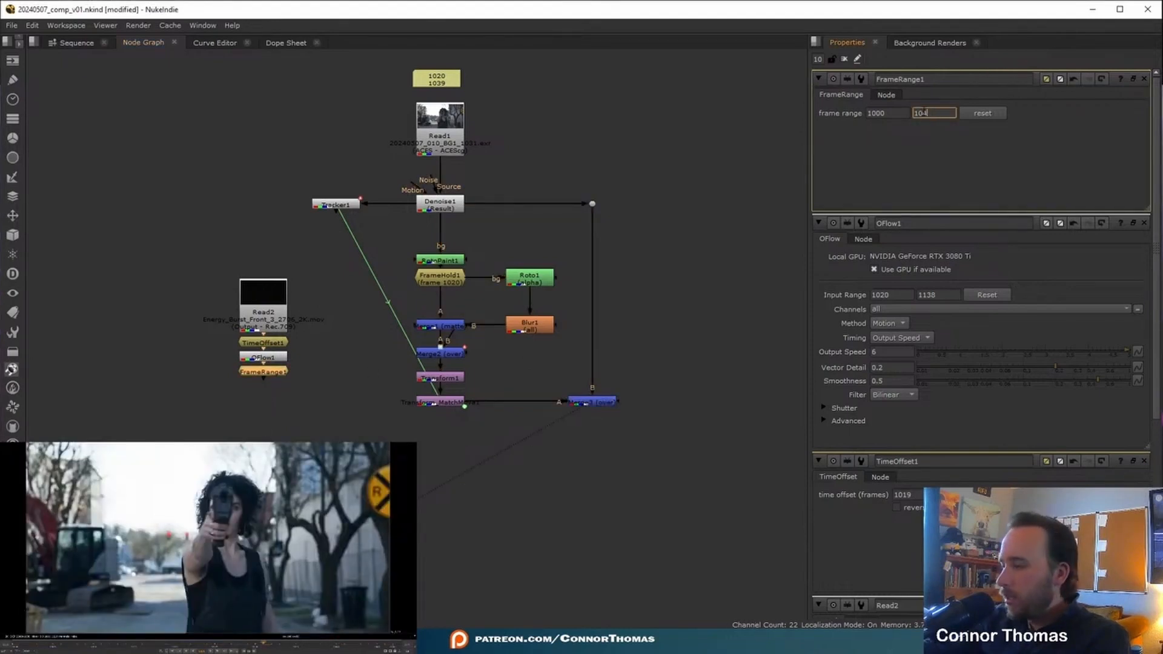
click(898, 139)
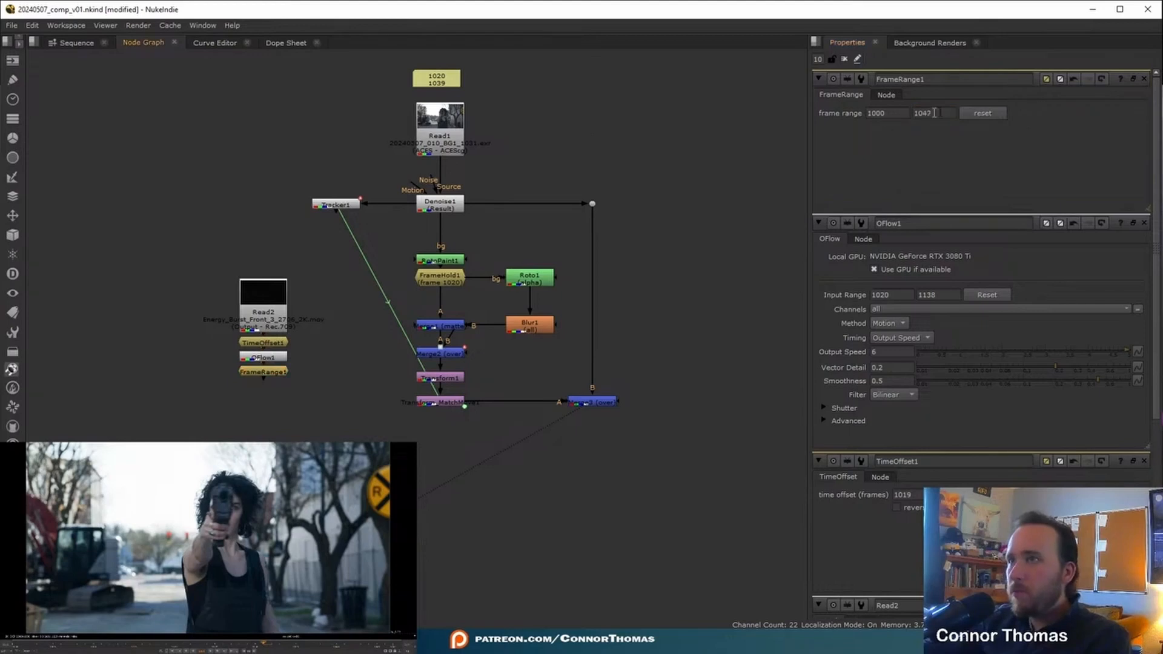
Step: Close all open node properties and move the Read2 branch slightly lower in the node graph
click(1144, 79)
click(1143, 79)
click(1144, 78)
click(1144, 78)
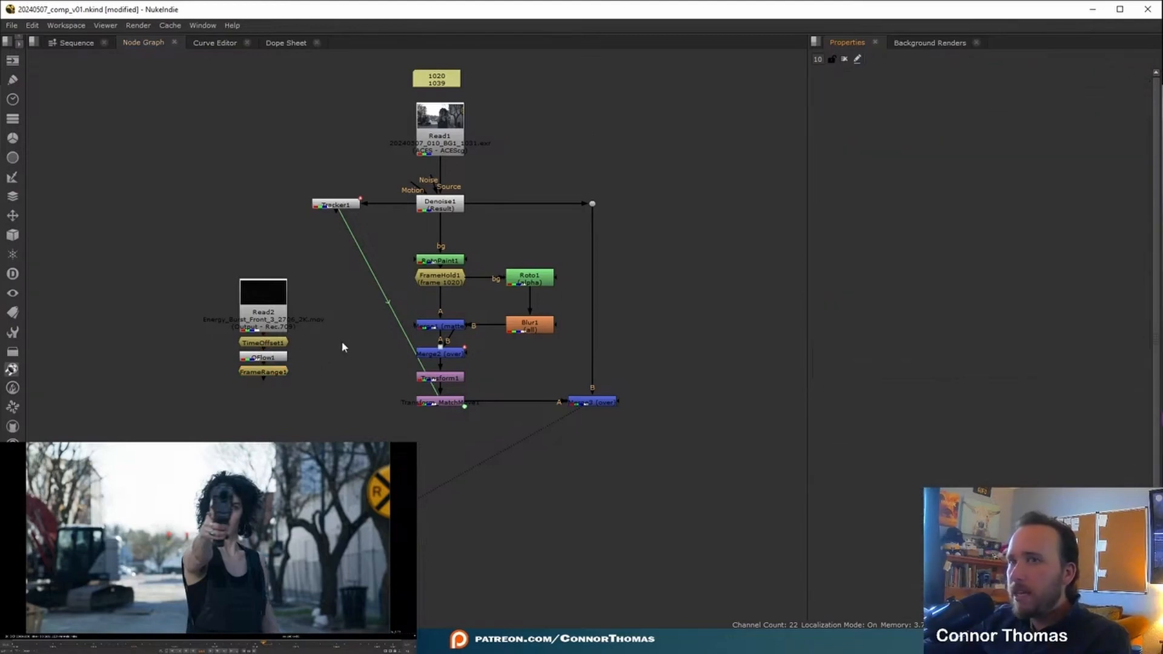
drag(198, 214, 330, 429)
drag(252, 315, 241, 345)
click(541, 427)
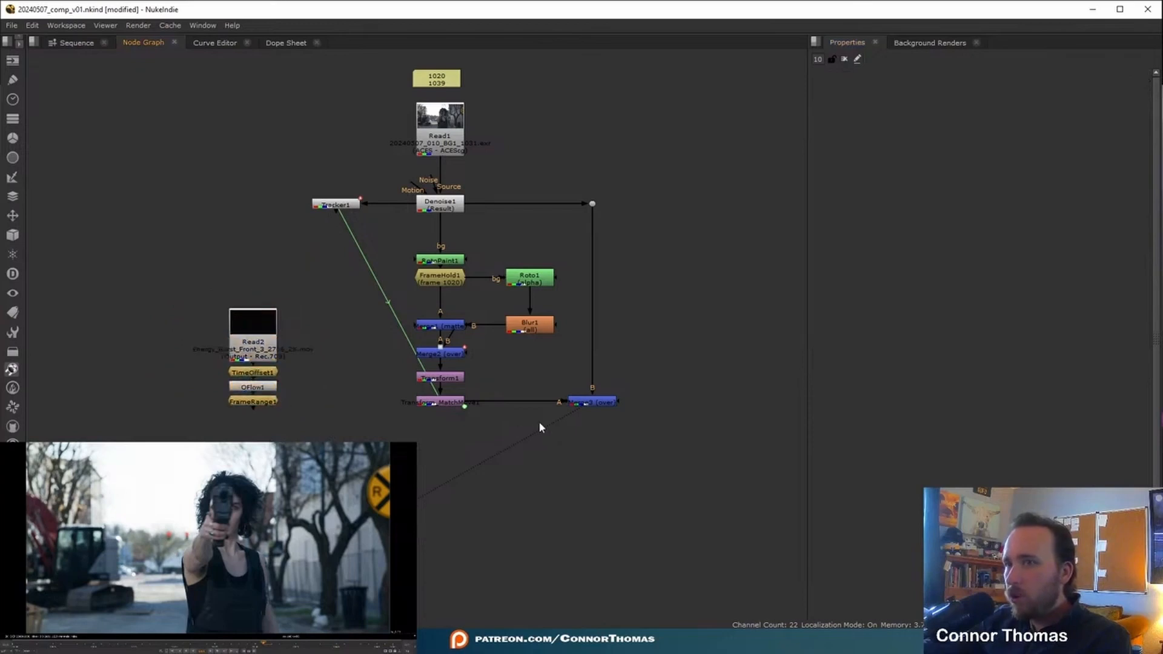
Step: Add a Shuffle node below Merge3 and connect FrameRange1 to its A input
click(585, 403)
key(Tab)
text(shuf)
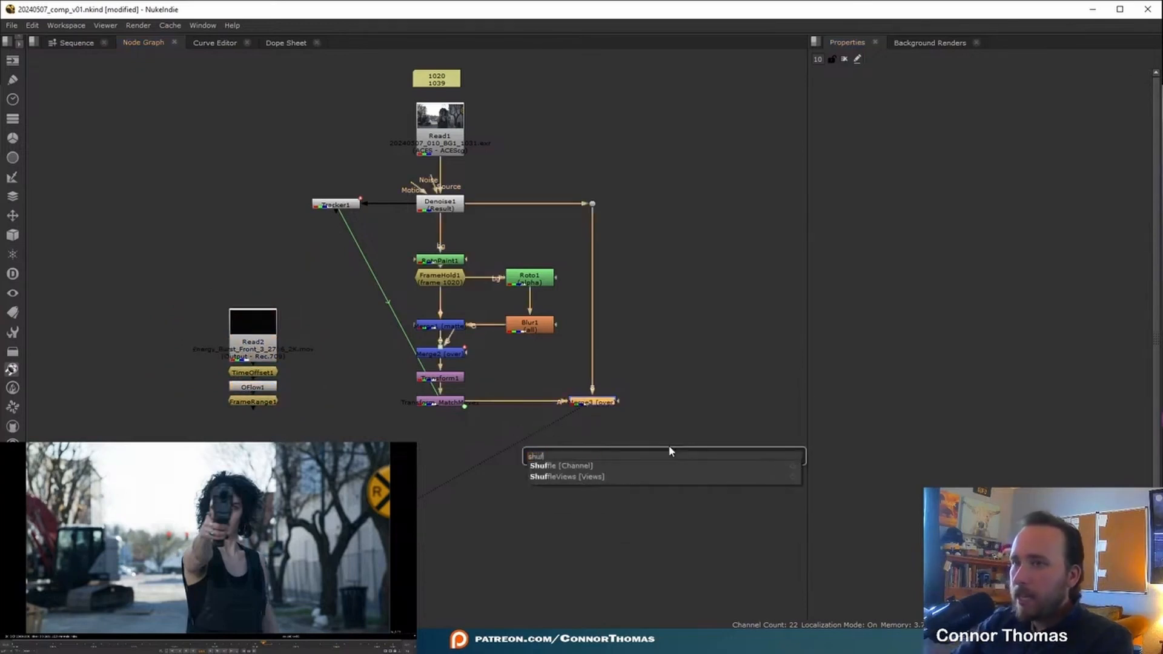
key(Return)
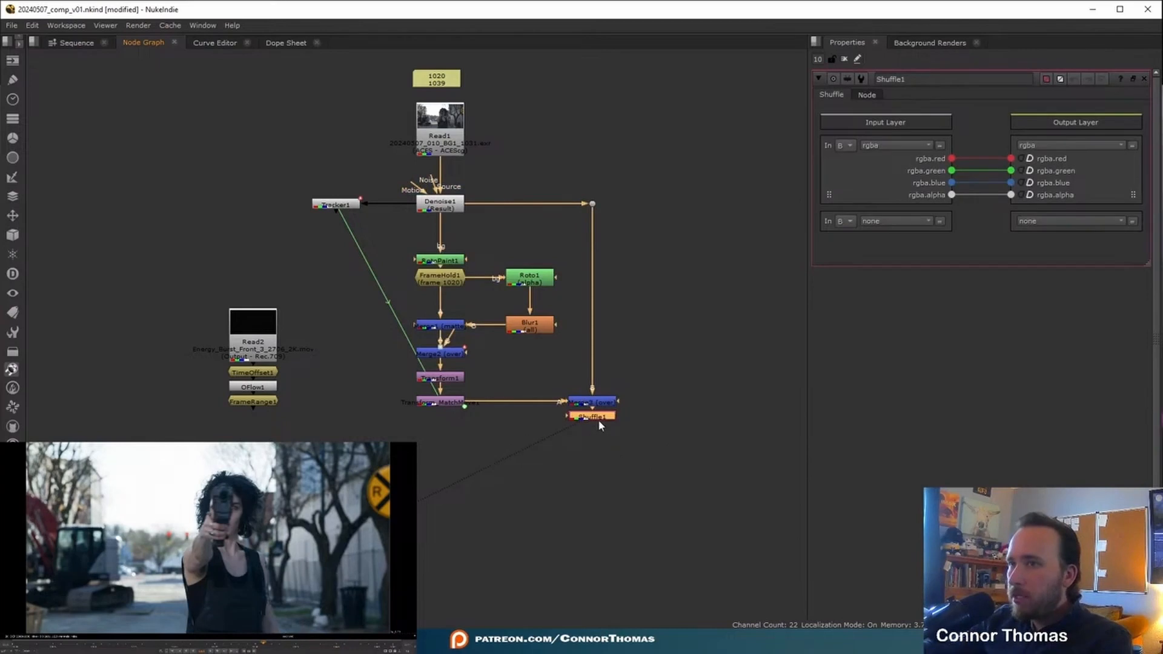
drag(567, 436, 247, 432)
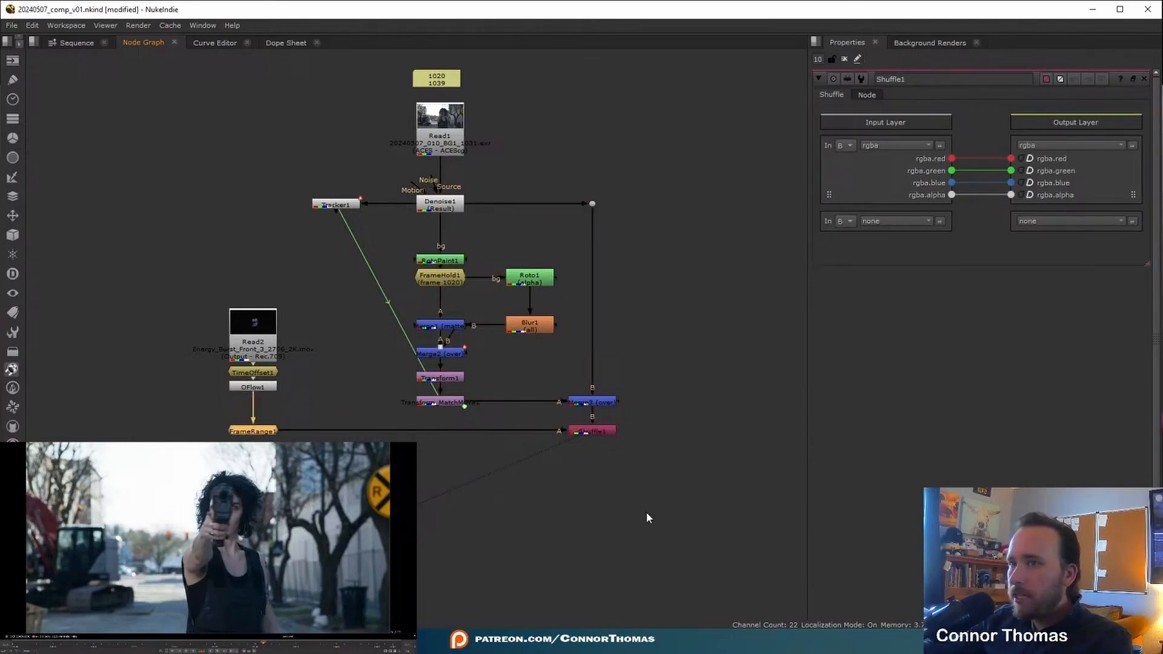
Step: Set Shuffle1's second input layer to take rgba from input A
scroll(646, 511, up, 3)
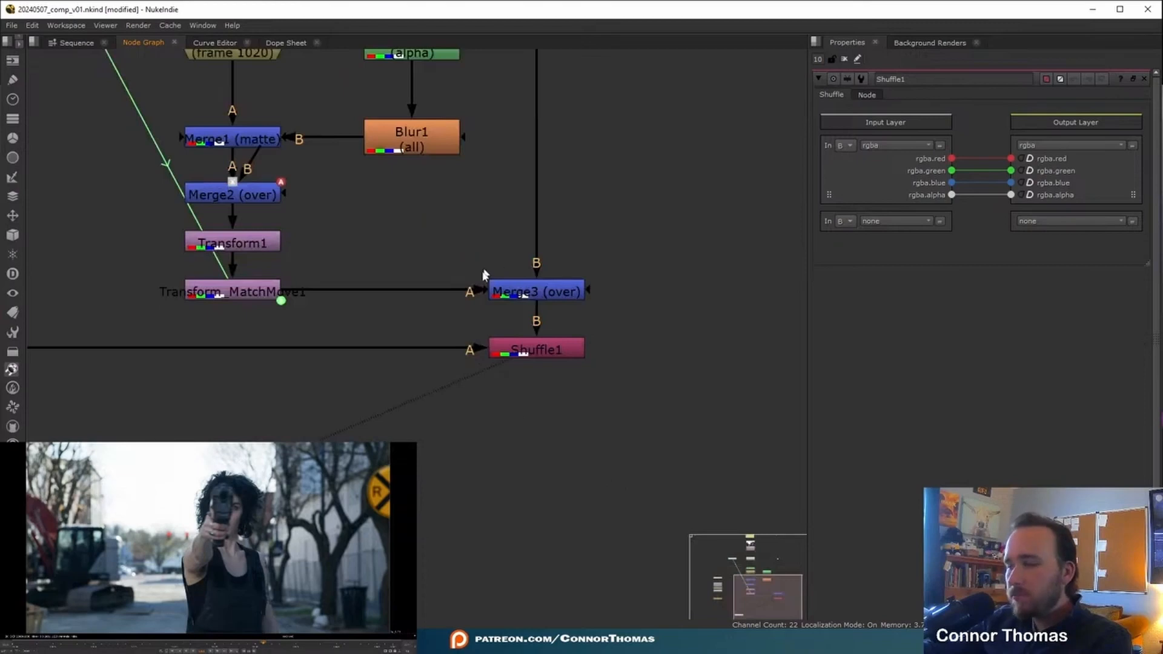
click(535, 354)
click(843, 221)
click(852, 235)
click(896, 221)
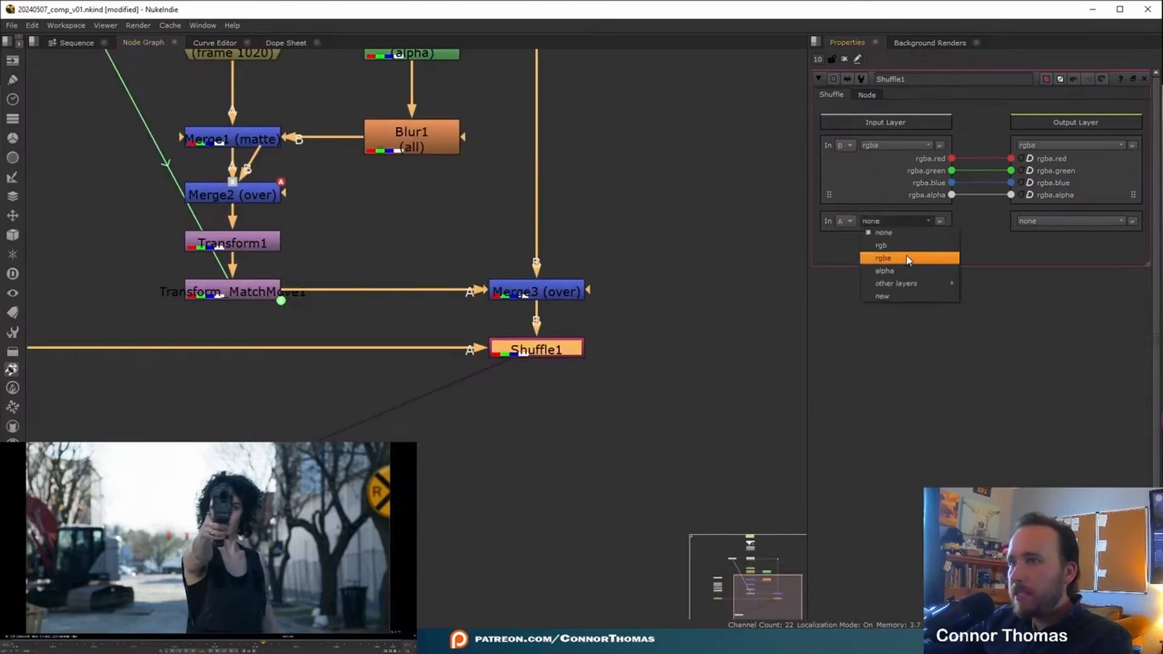
click(879, 259)
Step: Create a new rgba layer named distortion as Shuffle1's second output and wire input A's rgba channels into it
click(1047, 222)
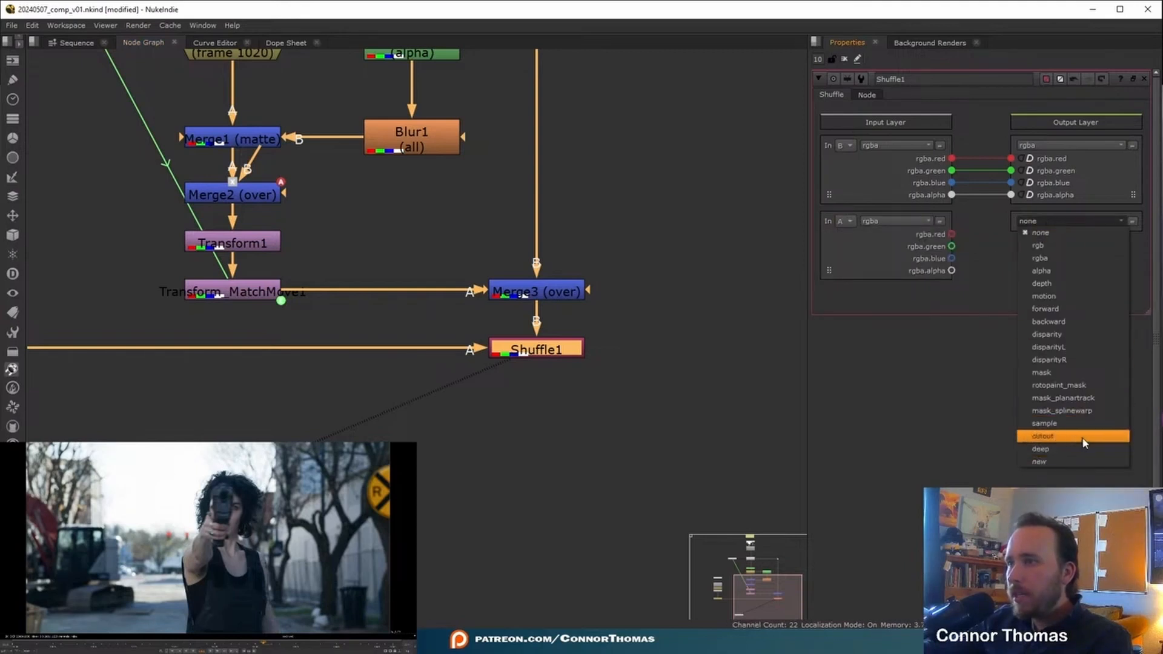
click(1040, 462)
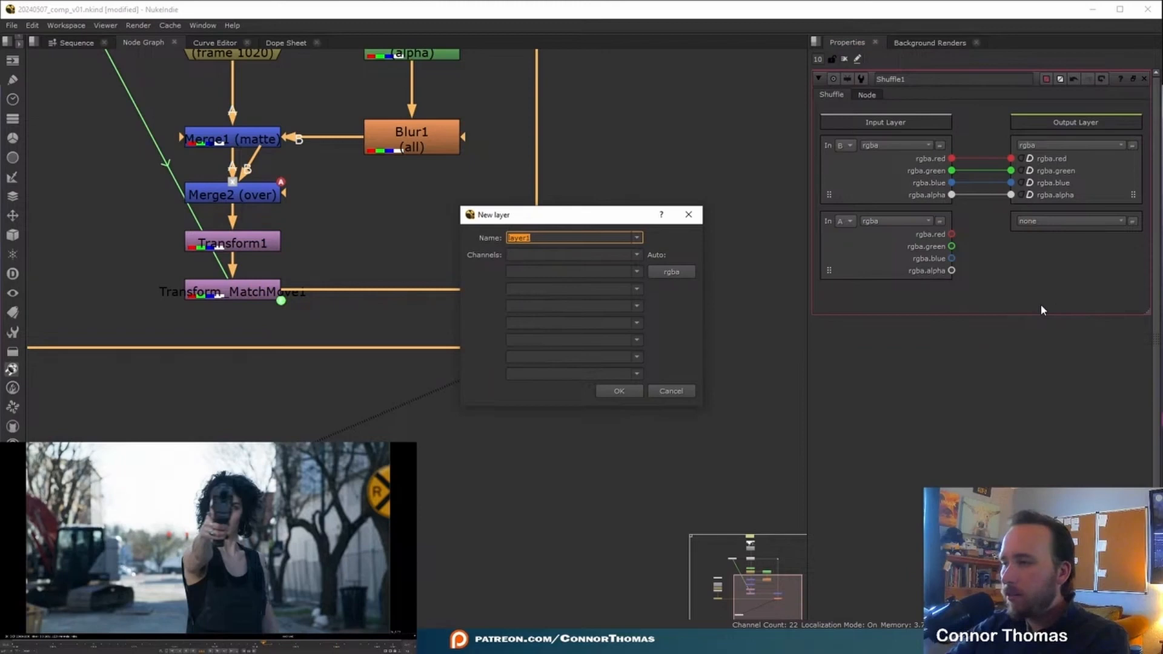
text(explos)
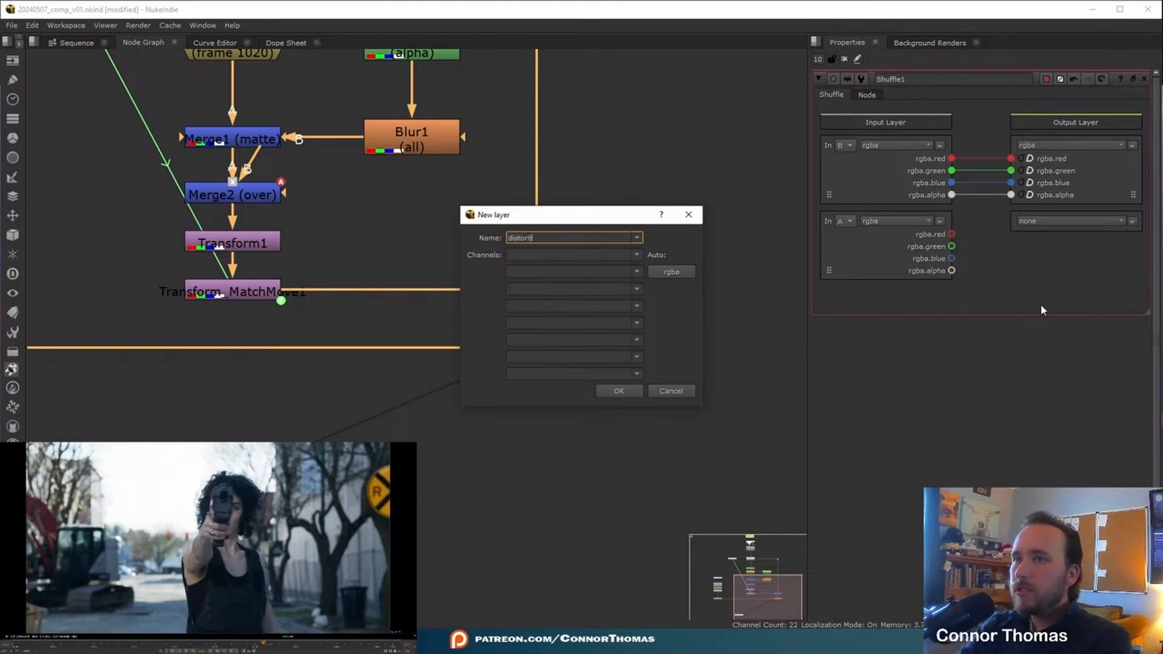
text(distortion)
key(Tab)
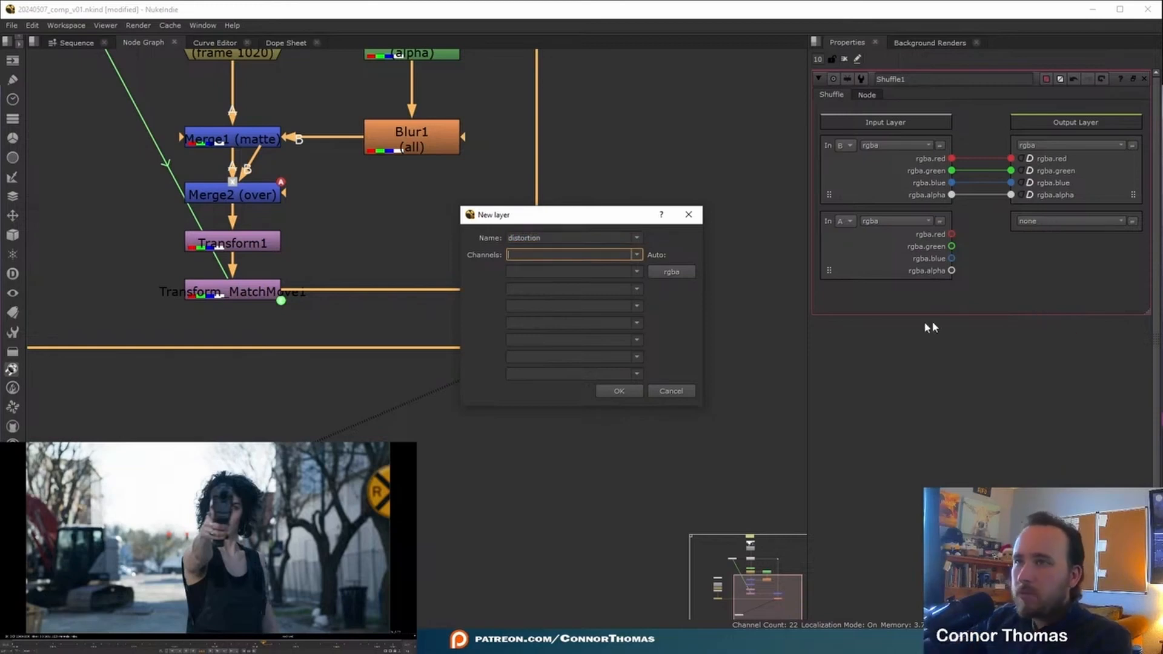
click(673, 272)
click(620, 391)
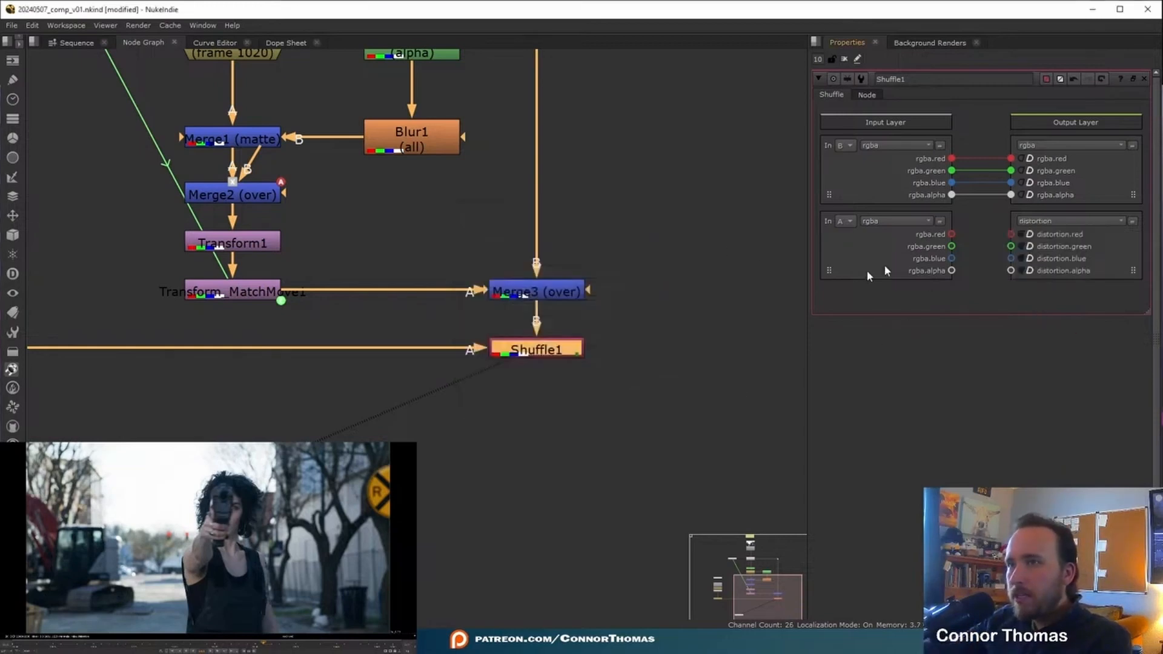
drag(953, 237, 1012, 235)
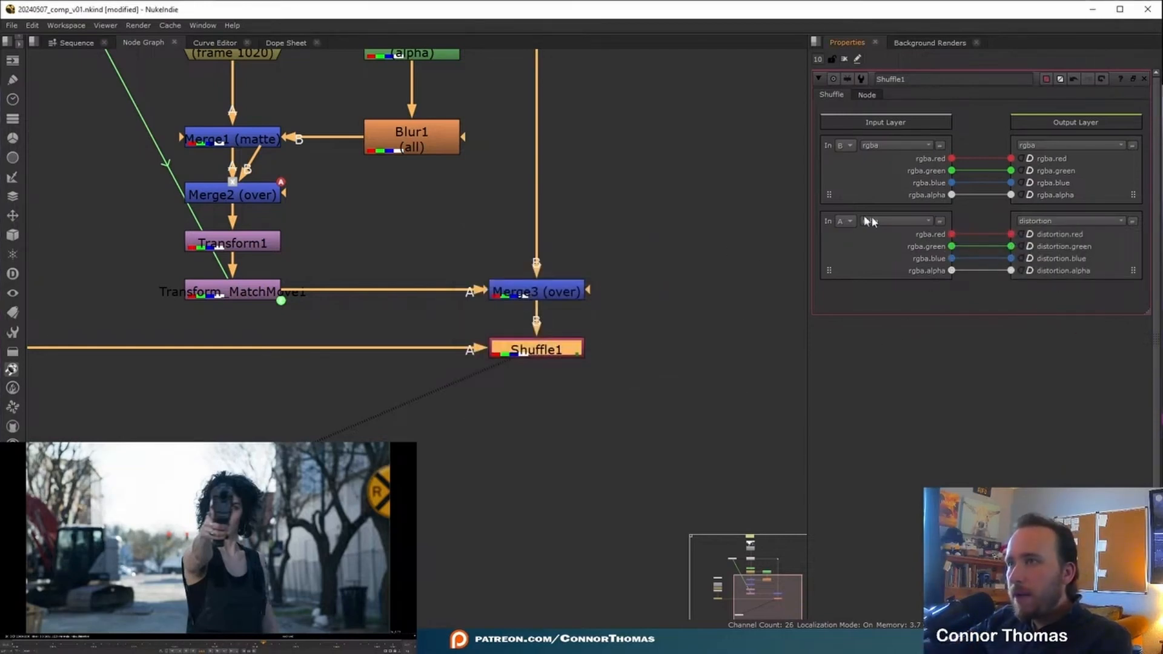
Step: Add a Transform node between FrameRange1 and Shuffle1, moving Read2 slightly up and lowering Shuffle1 level with the new node
key(f)
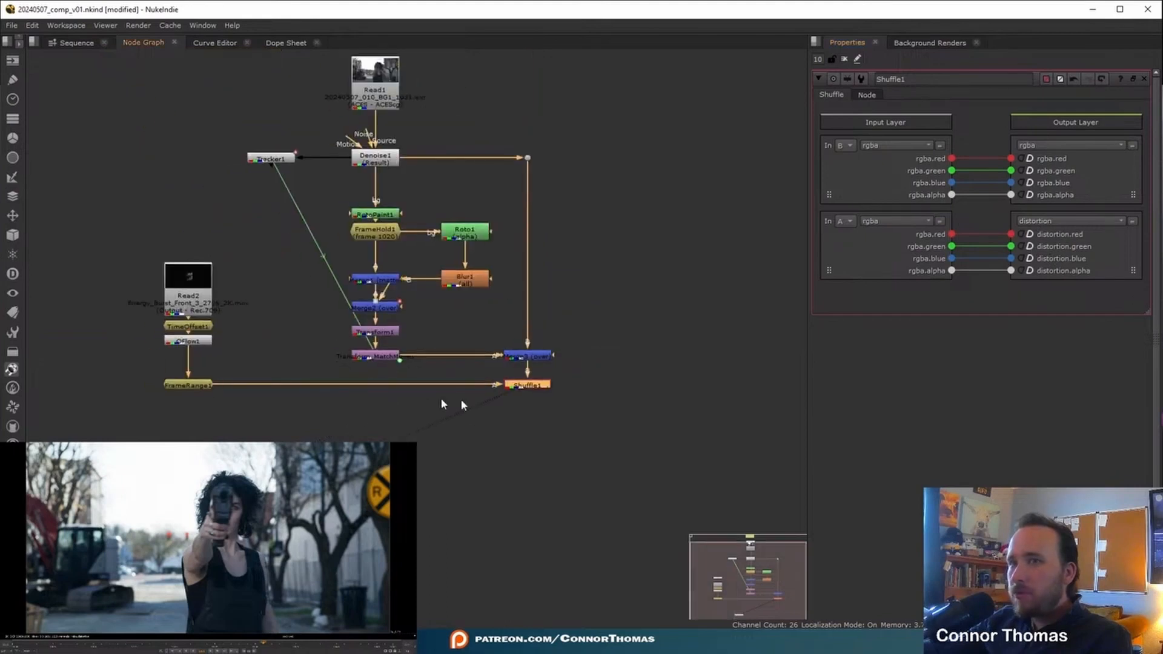
drag(188, 296, 188, 269)
click(201, 386)
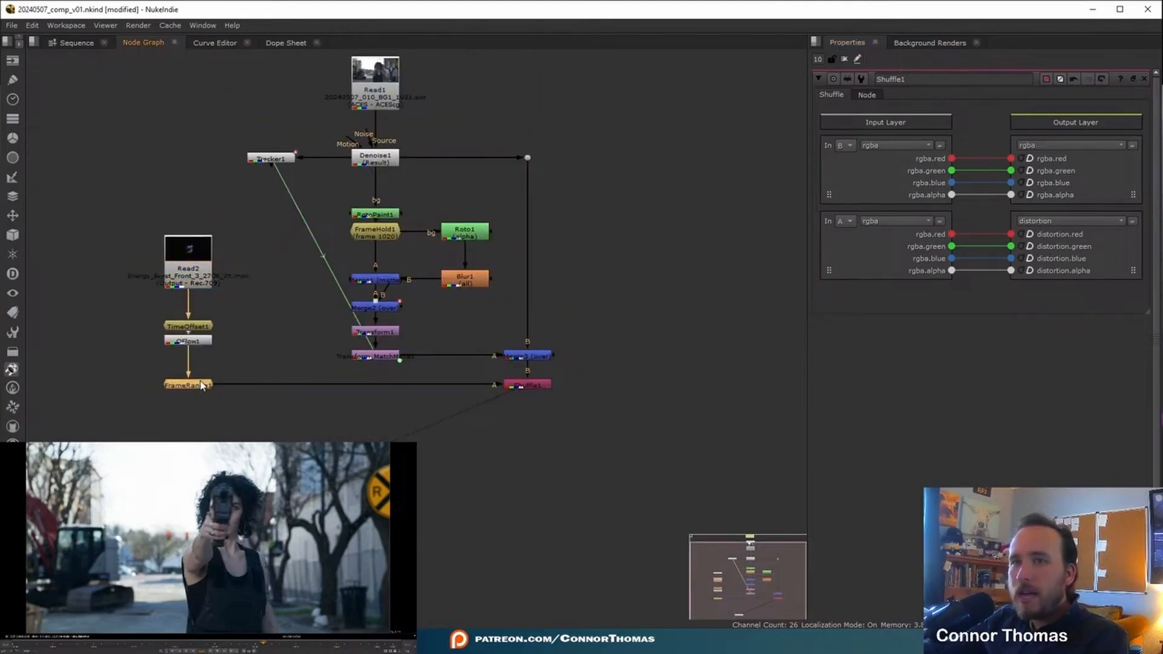
key(t)
drag(524, 386, 523, 402)
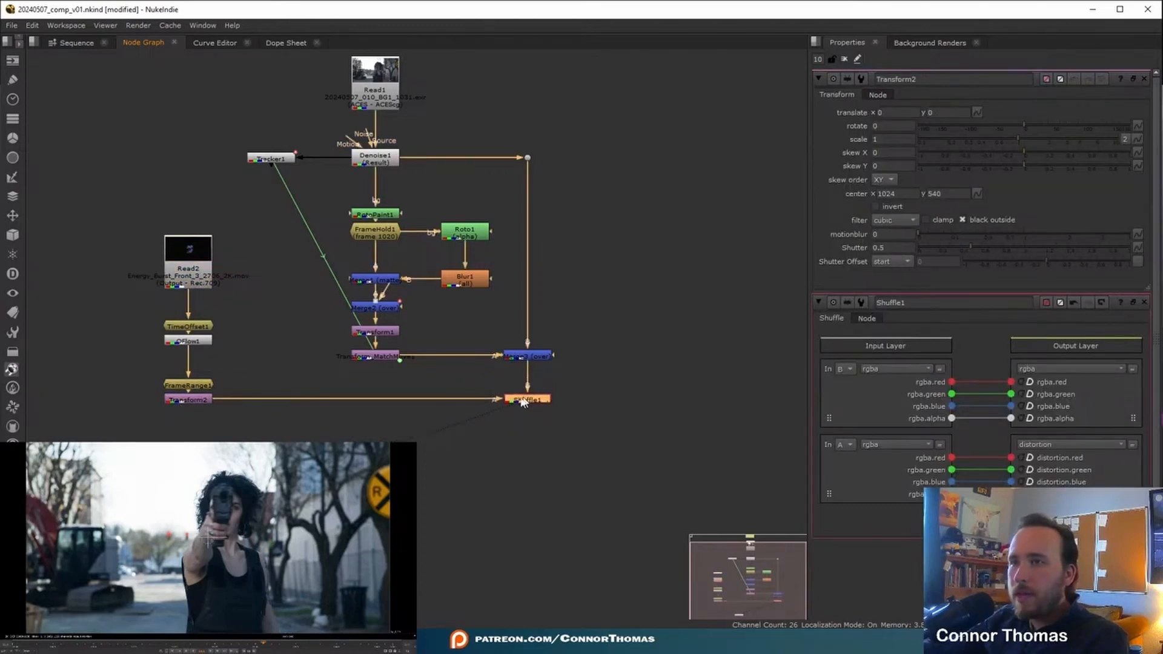
Step: Add a Merge node that combines Transform2 with Merge3 and view its result
click(235, 422)
key(m)
drag(218, 415, 192, 406)
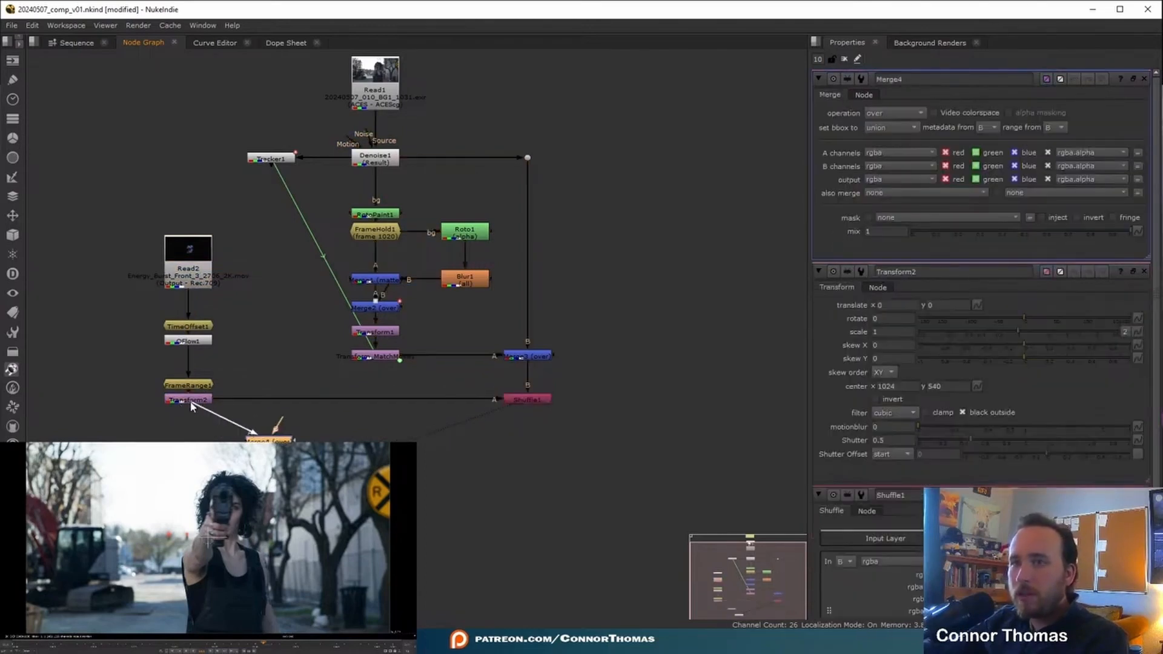
drag(284, 432, 514, 358)
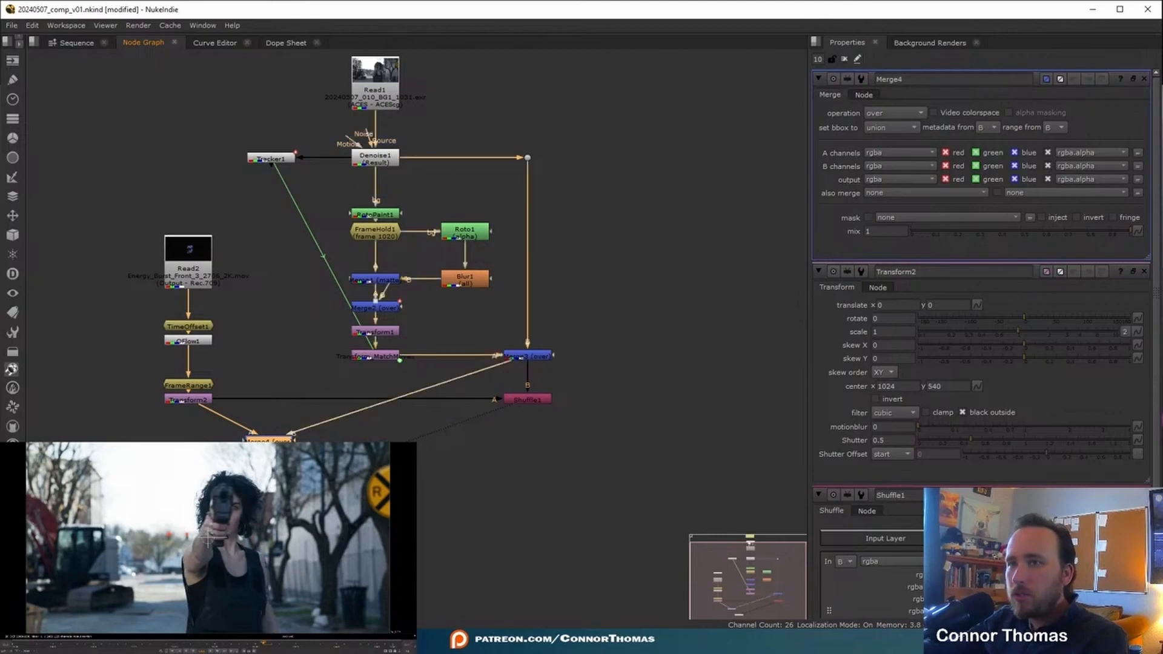
click(230, 426)
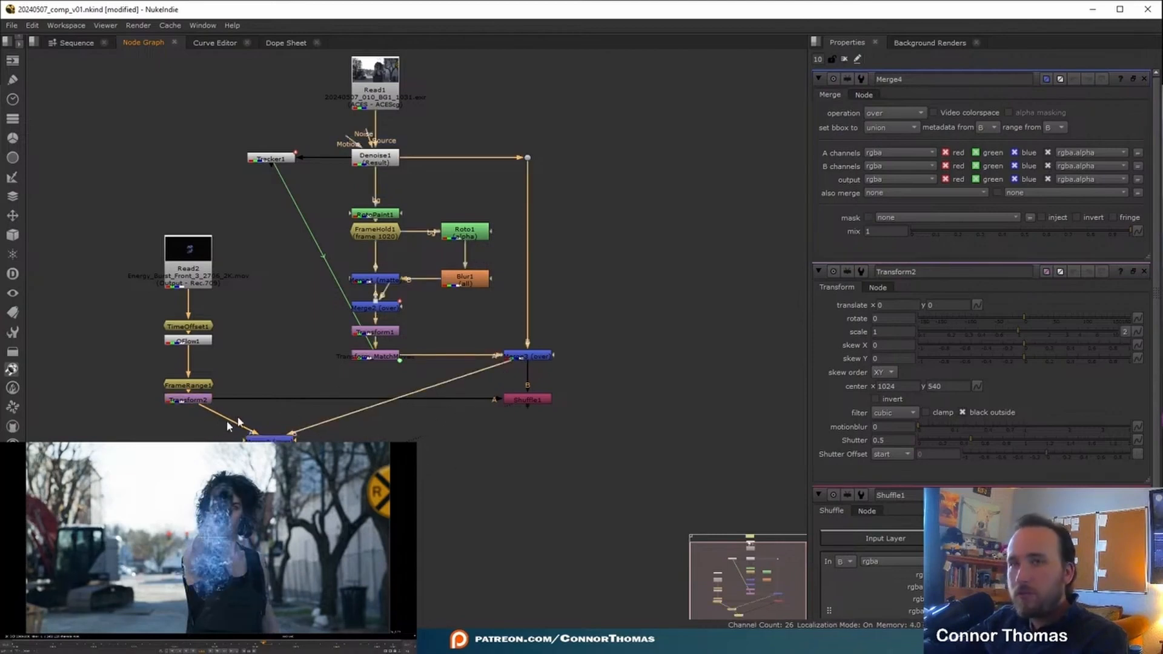
Step: Move the energy burst onto the gun with Transform2, translating it to about x -209, y 184, and close all node properties
click(193, 401)
drag(208, 538, 218, 489)
drag(258, 639, 191, 641)
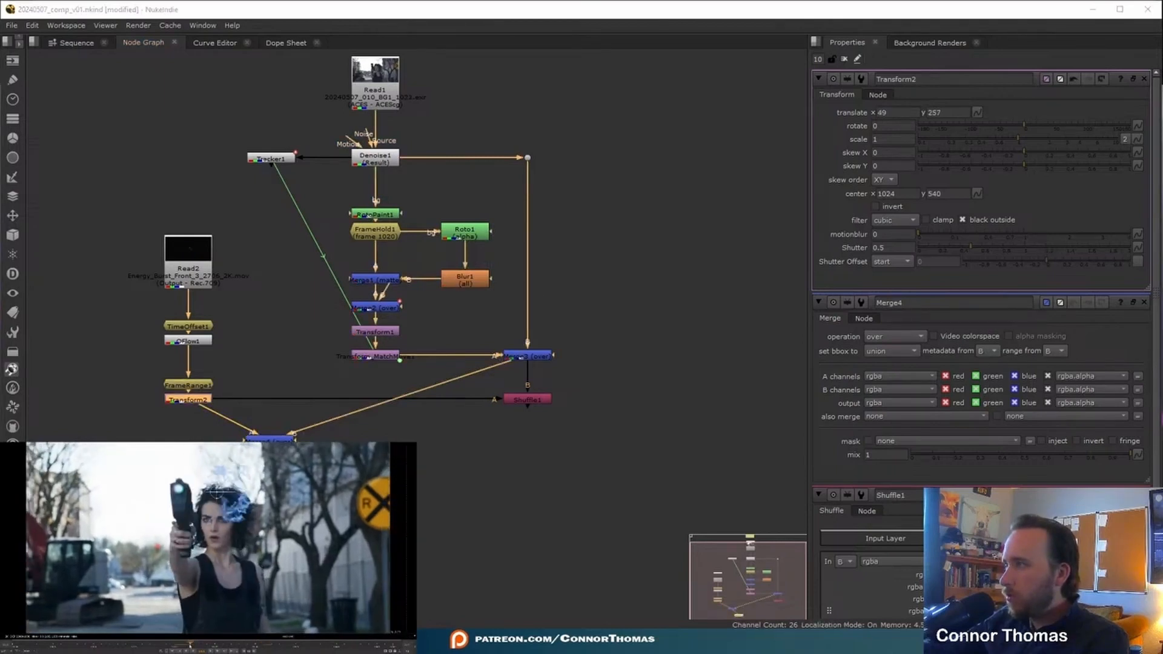
drag(217, 492, 168, 505)
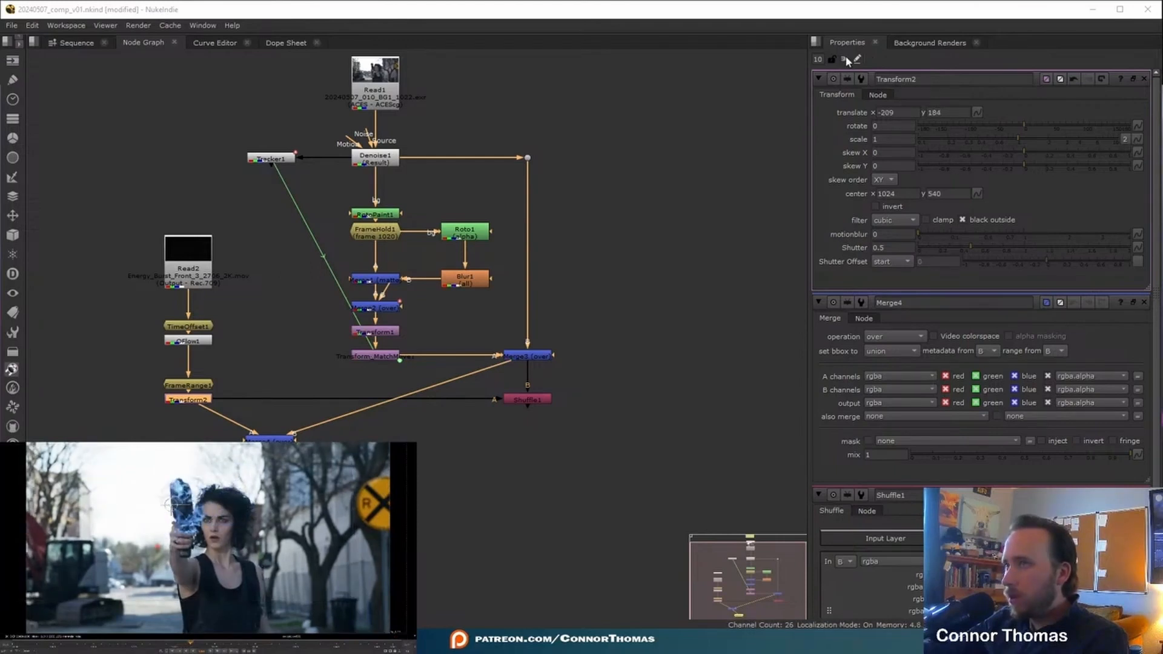
click(1145, 78)
click(1144, 79)
click(1144, 79)
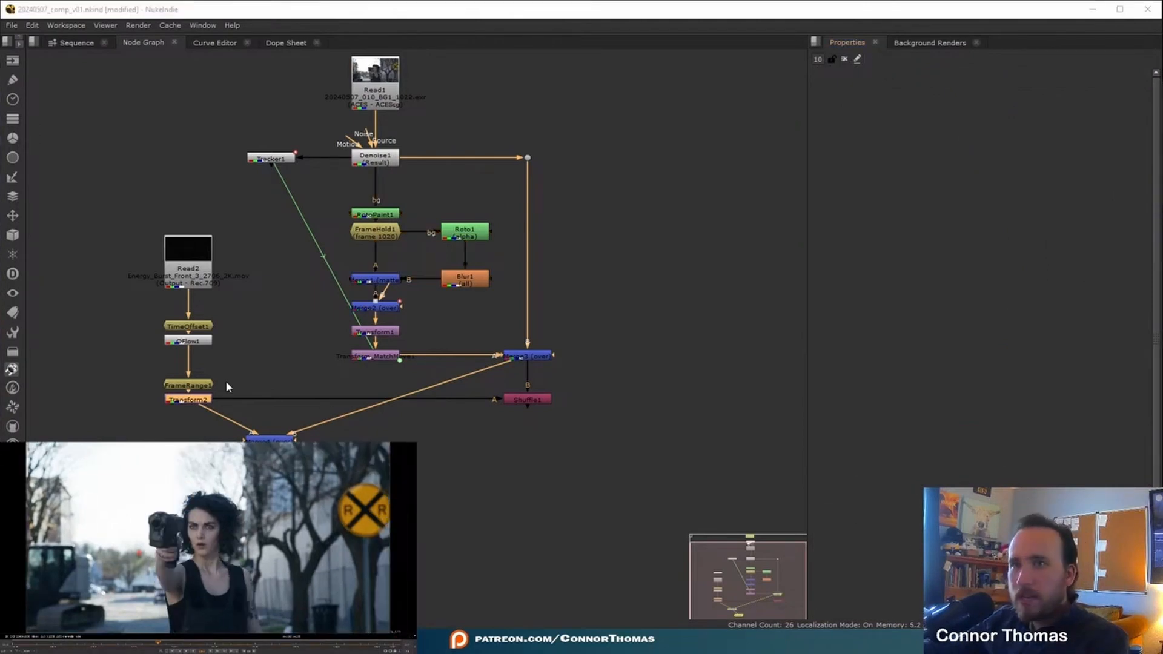
Step: Set OFlow1's output speed to 12
scroll(205, 381, up, 2)
double_click(176, 327)
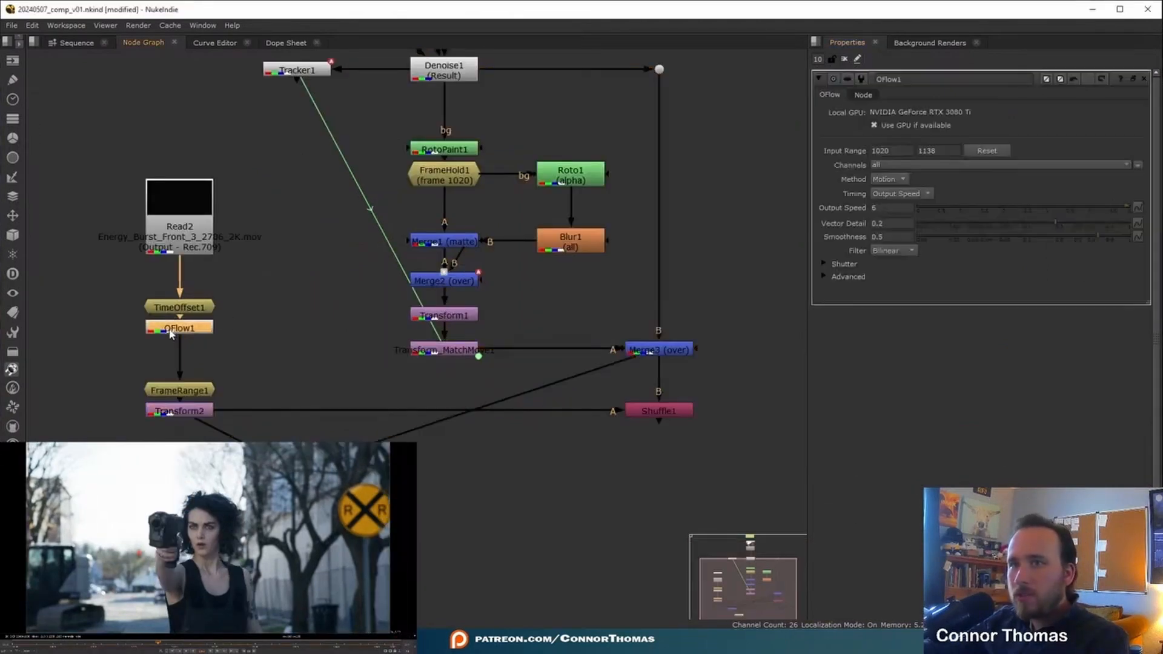
double_click(898, 208)
text(12)
key(Return)
click(305, 367)
Step: Adjust Transform2 to translate x -239, y 153 with a rotation of about 155.32, and play back the burst over the gun
double_click(177, 411)
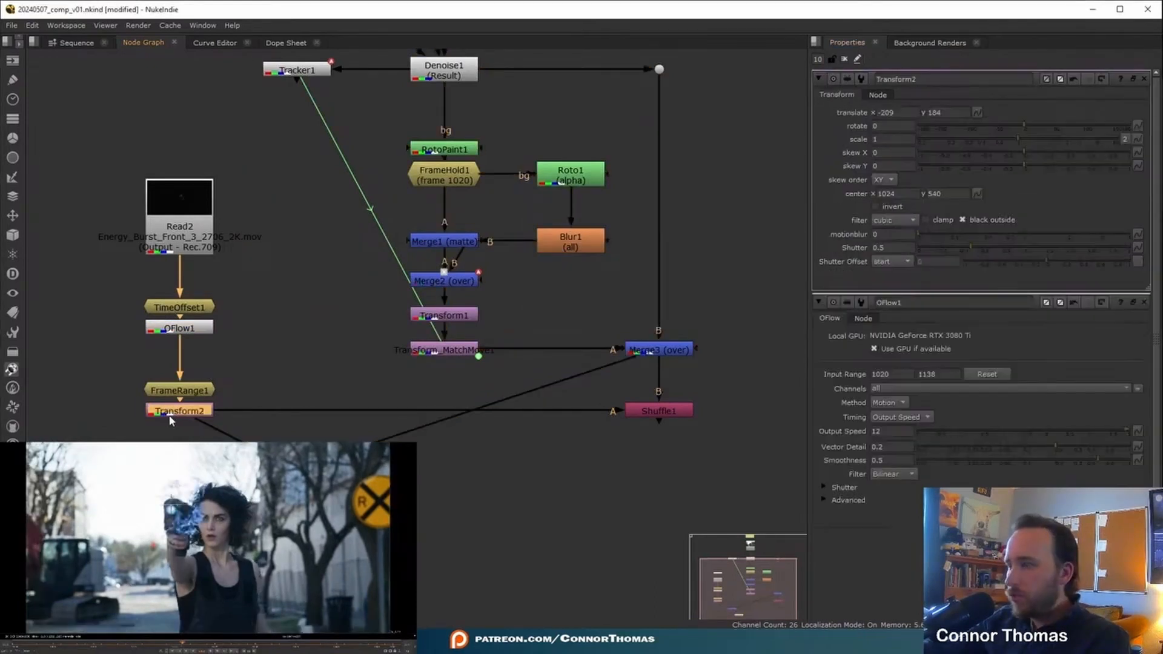
drag(171, 506, 181, 509)
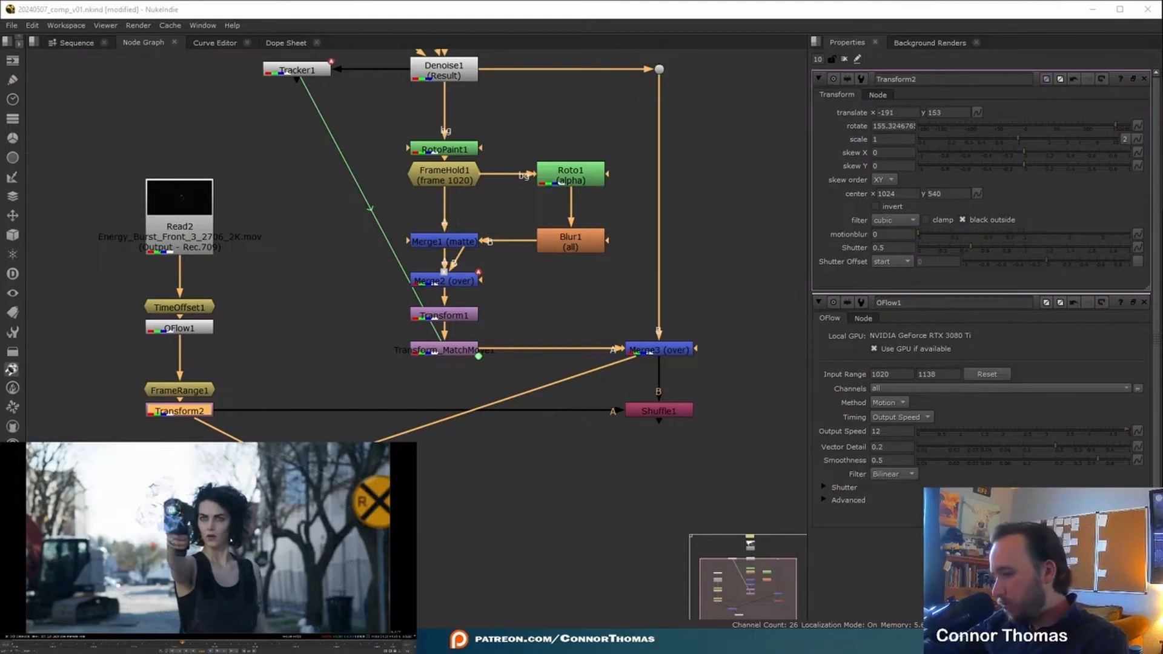
key(l)
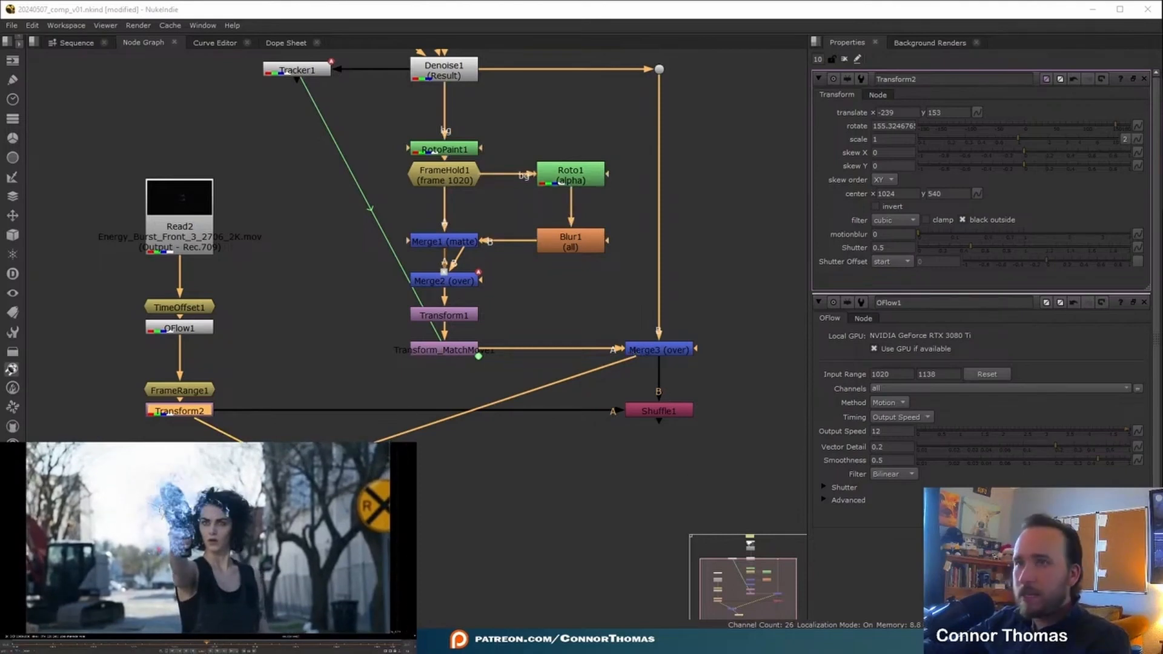
Step: Delete the Merge node that combines Transform2 with Merge3 and view Shuffle1 instead
click(292, 471)
key(Delete)
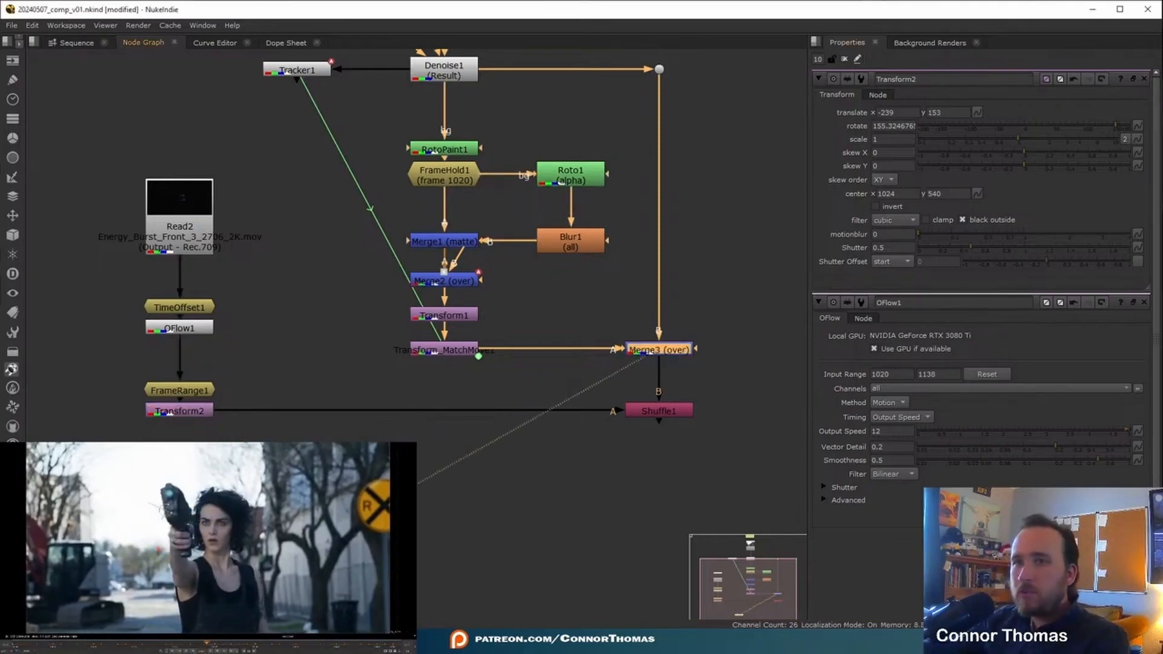
click(667, 411)
key(1)
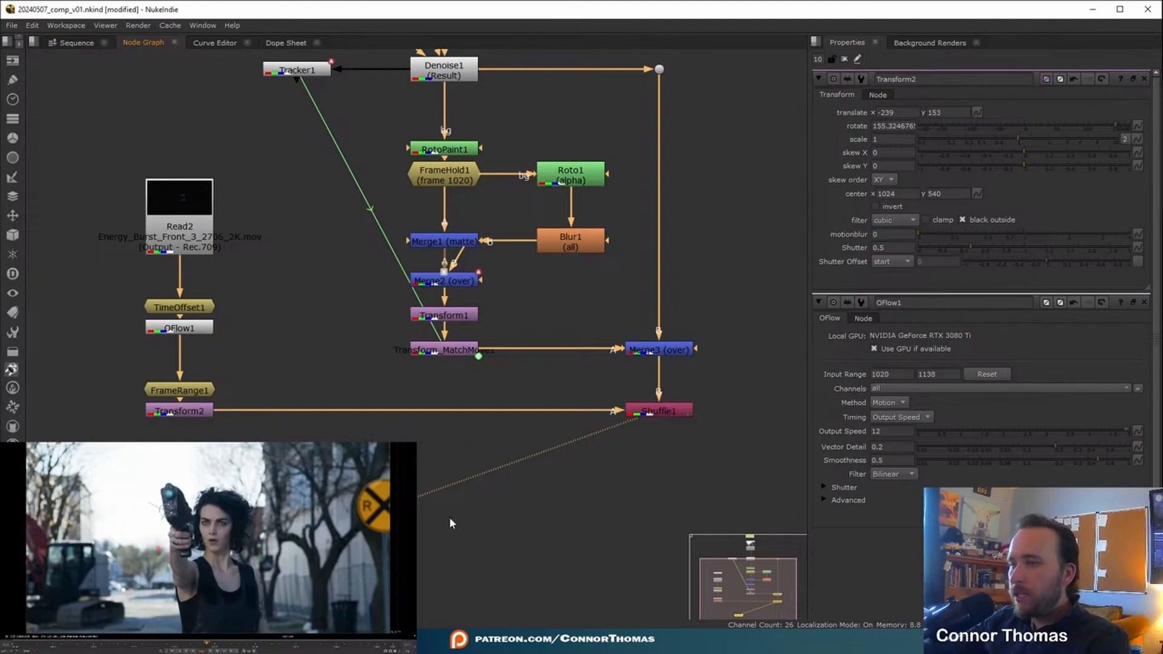
Step: Save the composite script
click(613, 501)
middle_drag(612, 501, 532, 446)
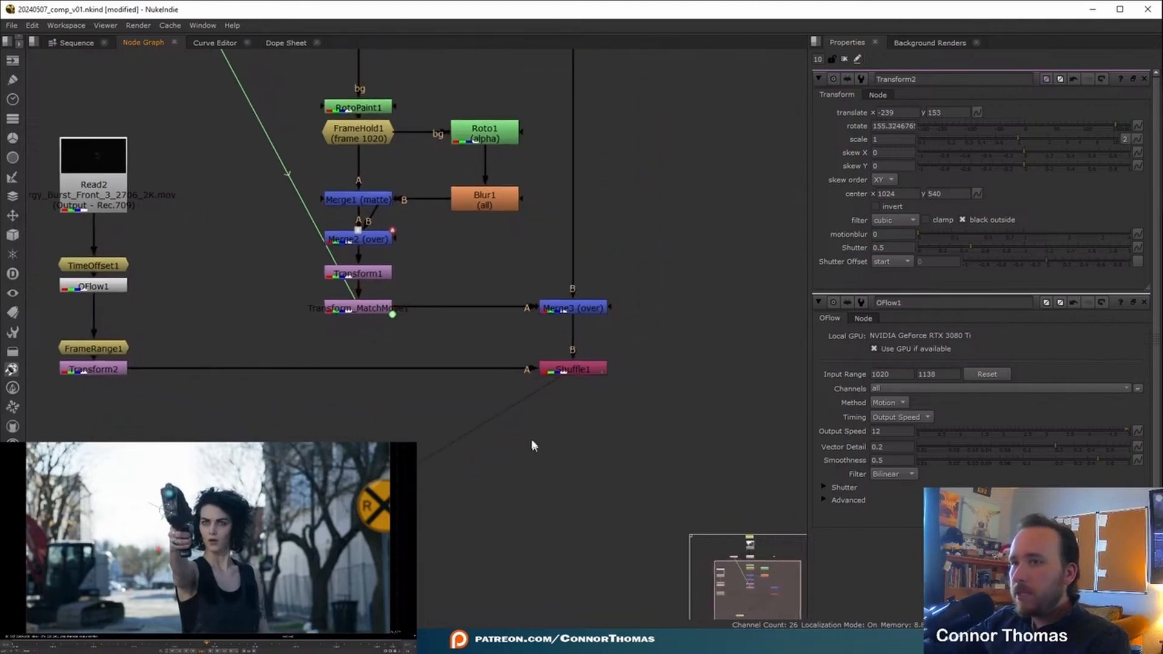
key(ctrl+s)
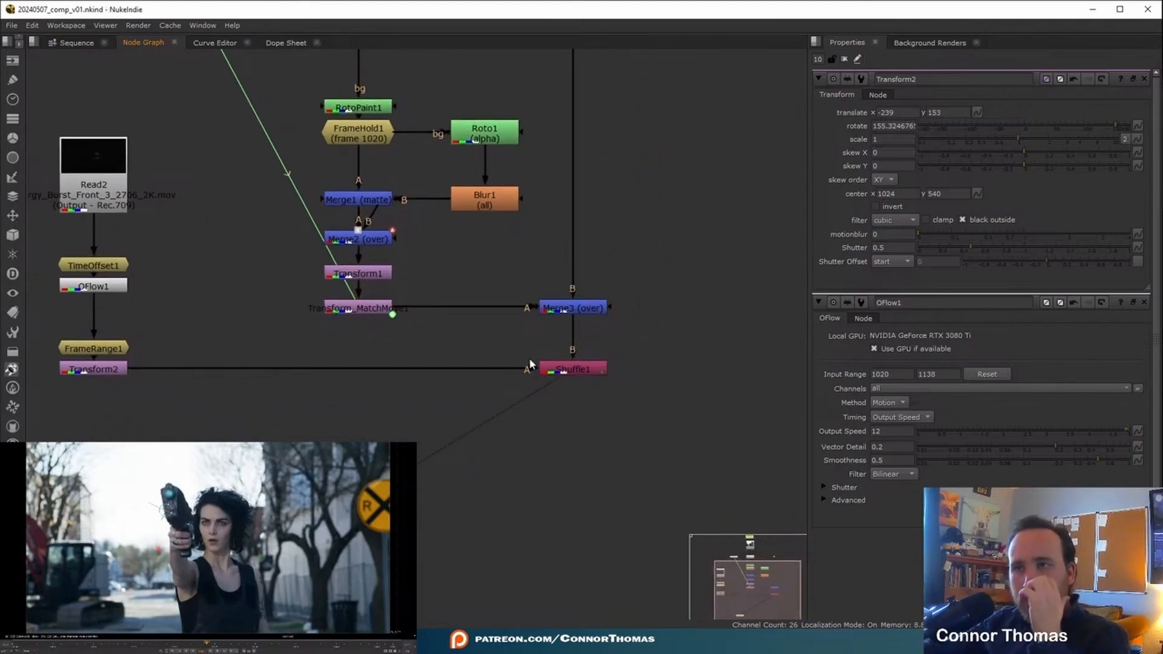
Step: Add an IDistort node below Shuffle1 and set its channels to distortion
click(574, 370)
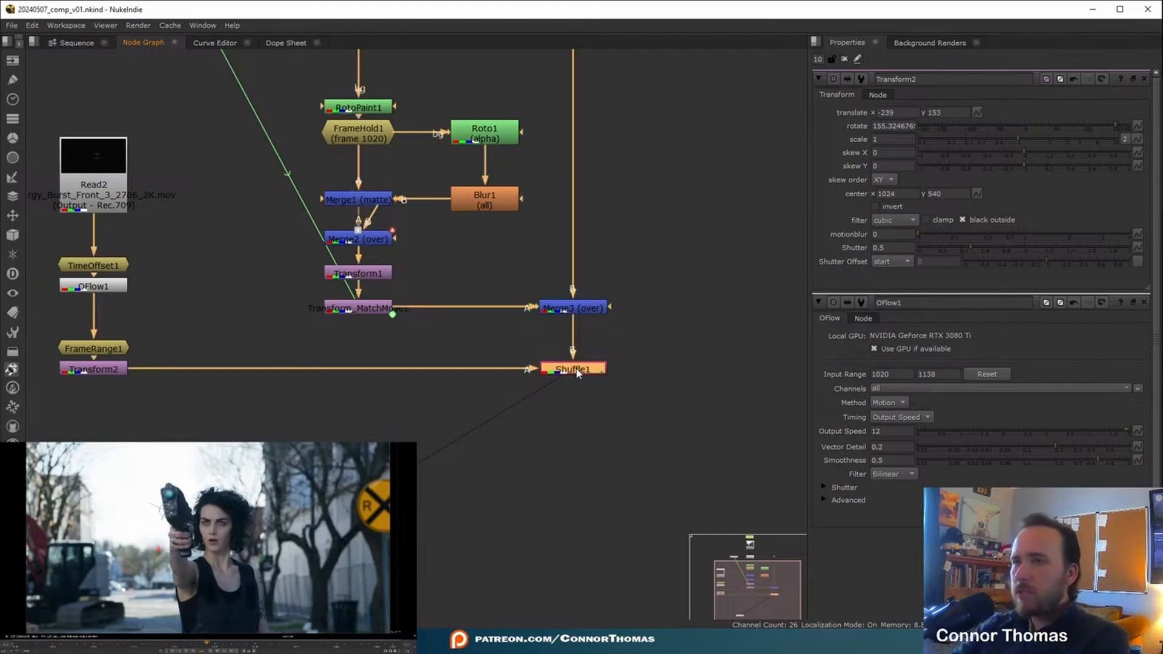
key(Tab)
text(idi)
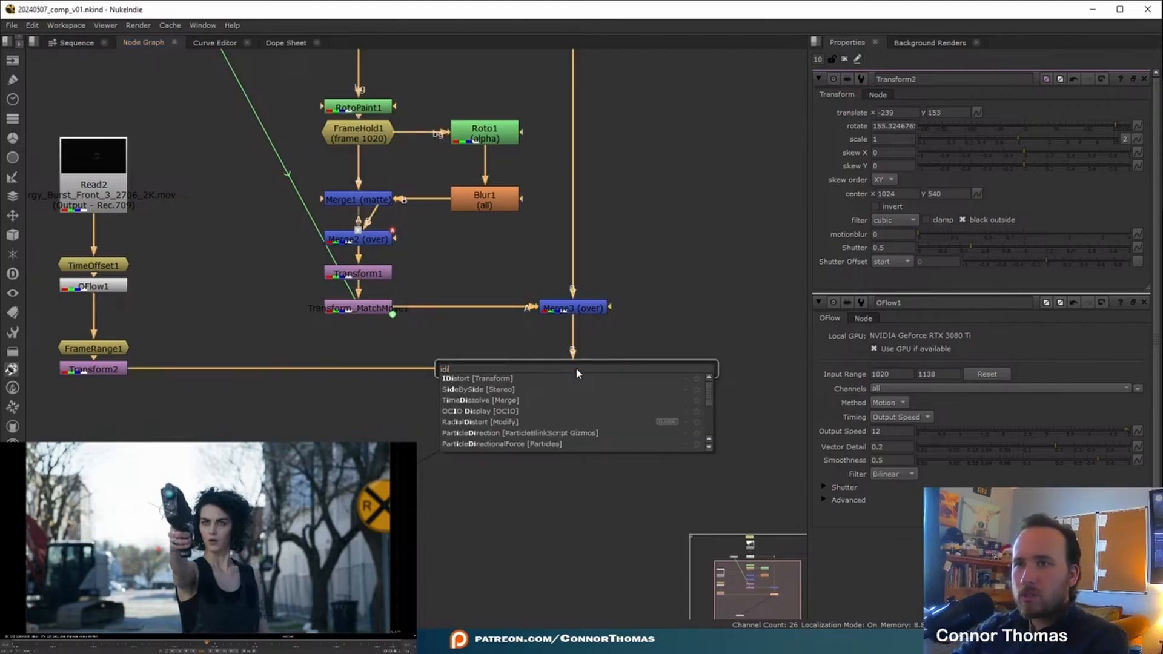
key(Return)
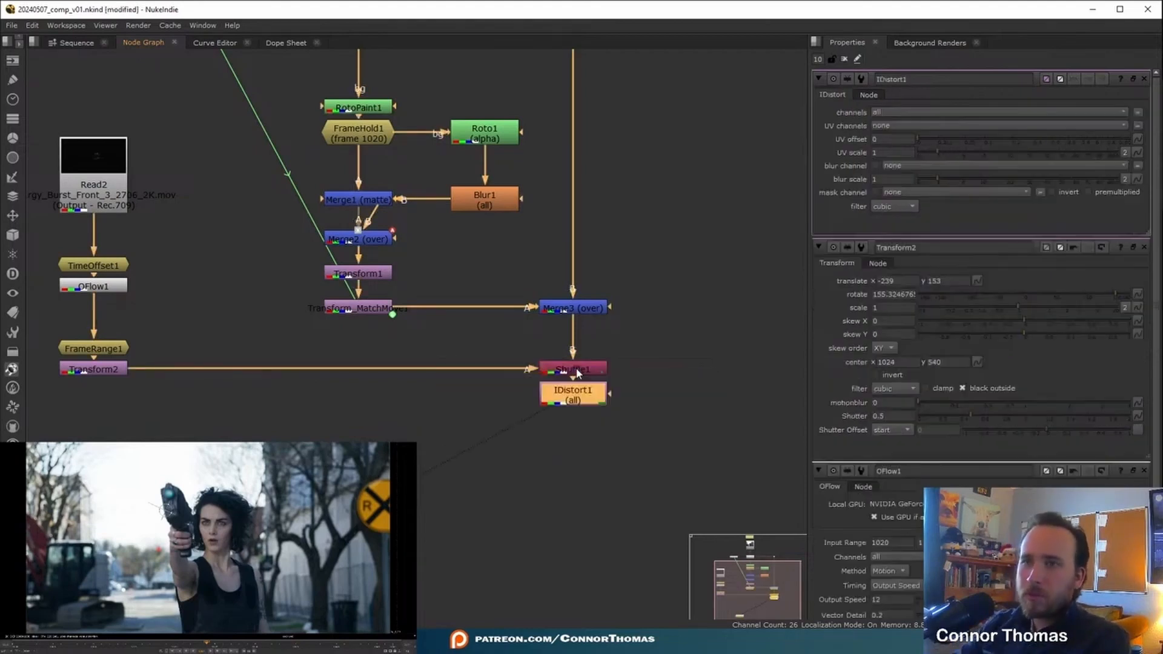
click(881, 115)
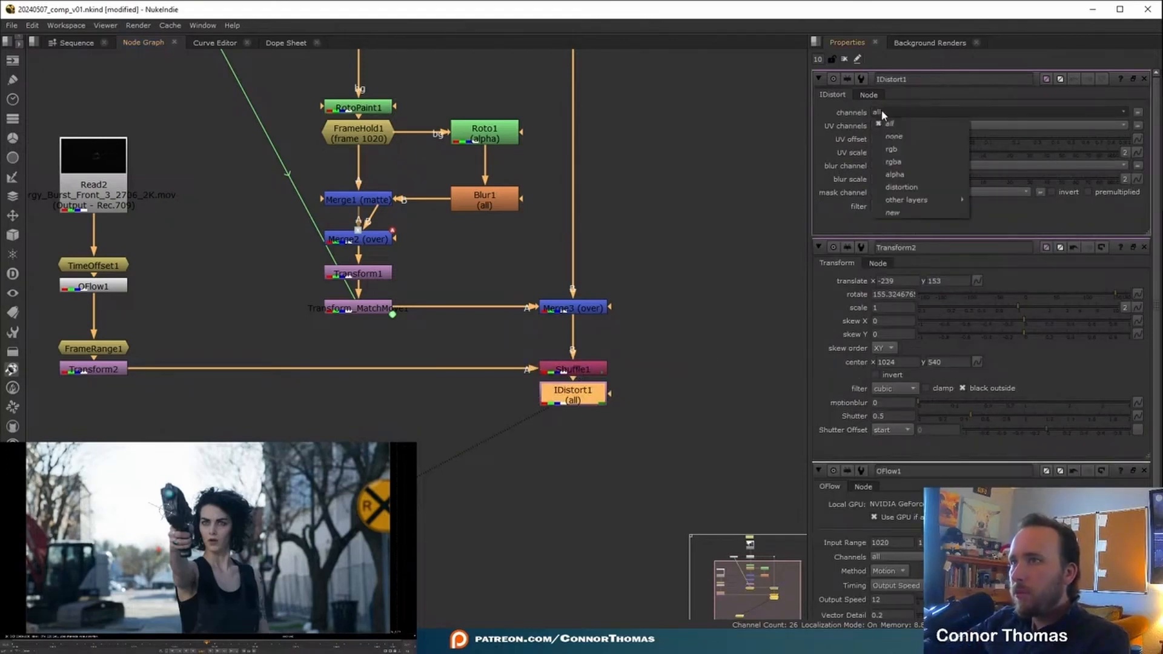
click(900, 187)
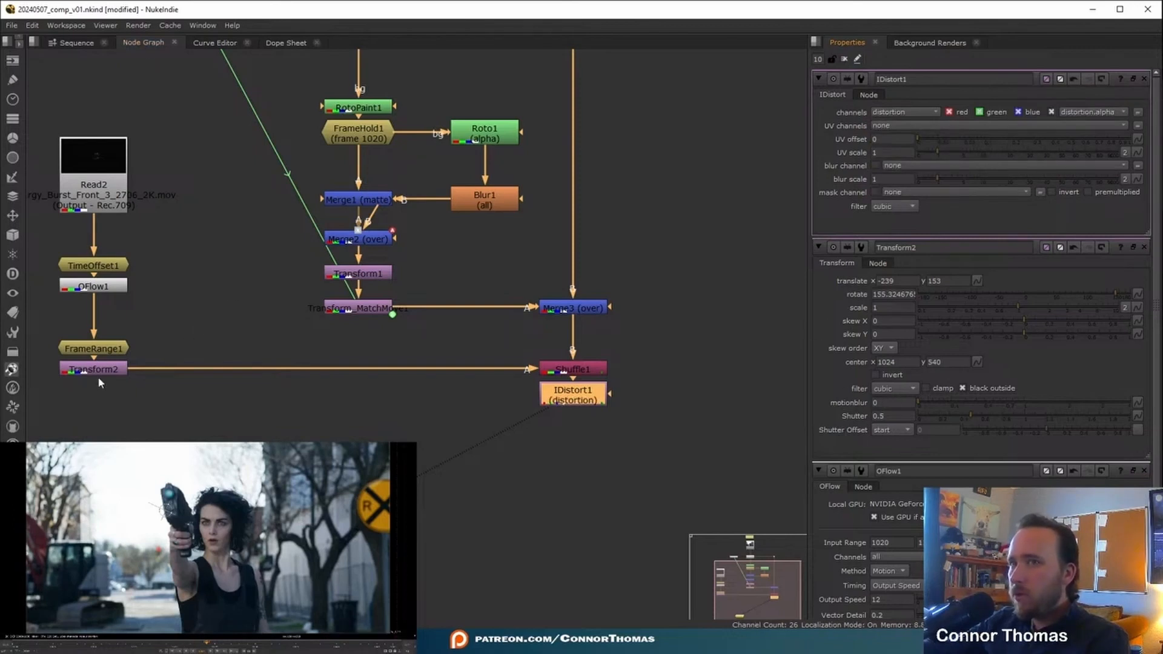
Step: Check Transform2's output, return the viewer to IDistort1, and raise its UV scale to 37
click(97, 372)
key(1)
click(583, 403)
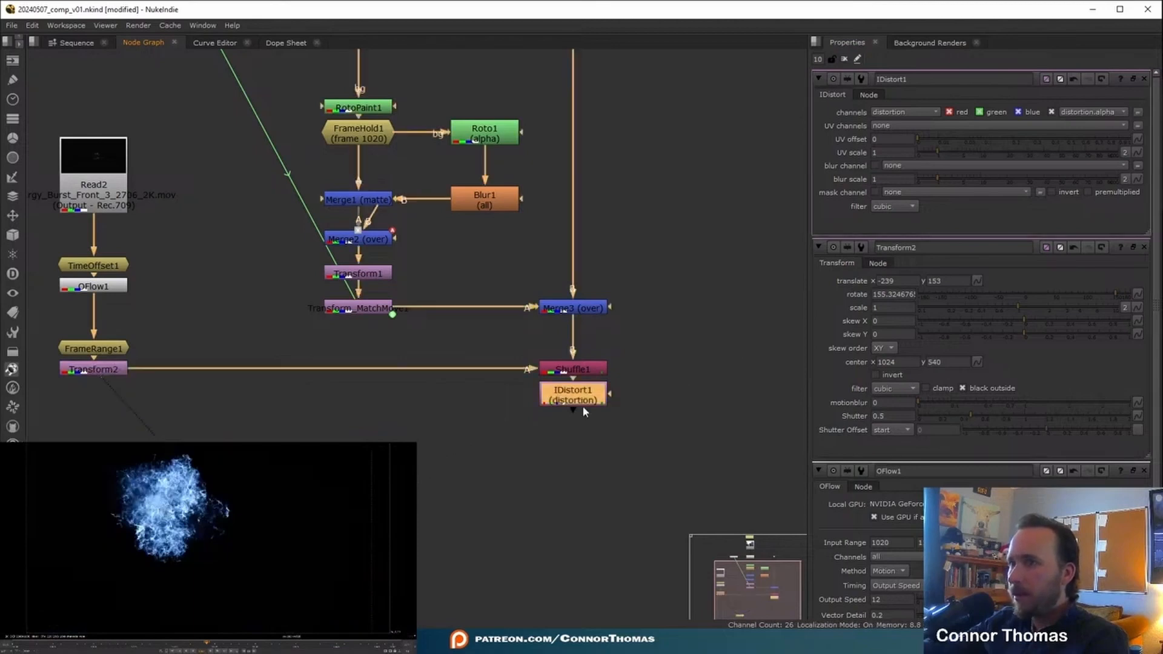
key(1)
drag(937, 142, 1033, 156)
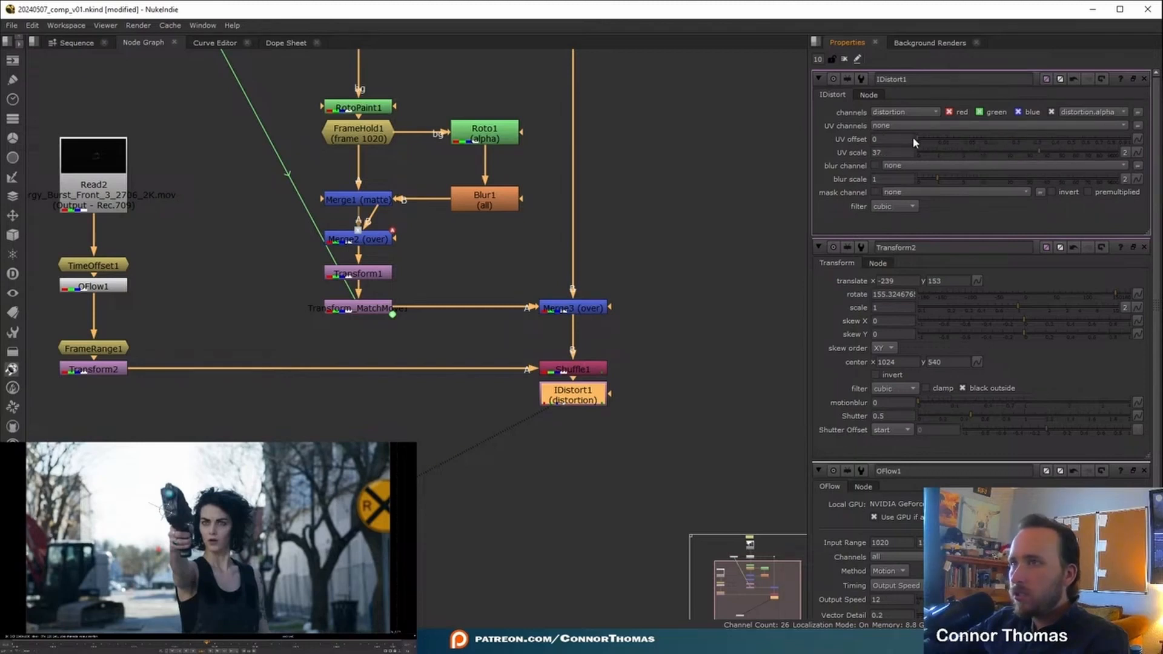
Step: Set IDistort1's channels to all and its UV channels to distortion
click(890, 115)
click(891, 136)
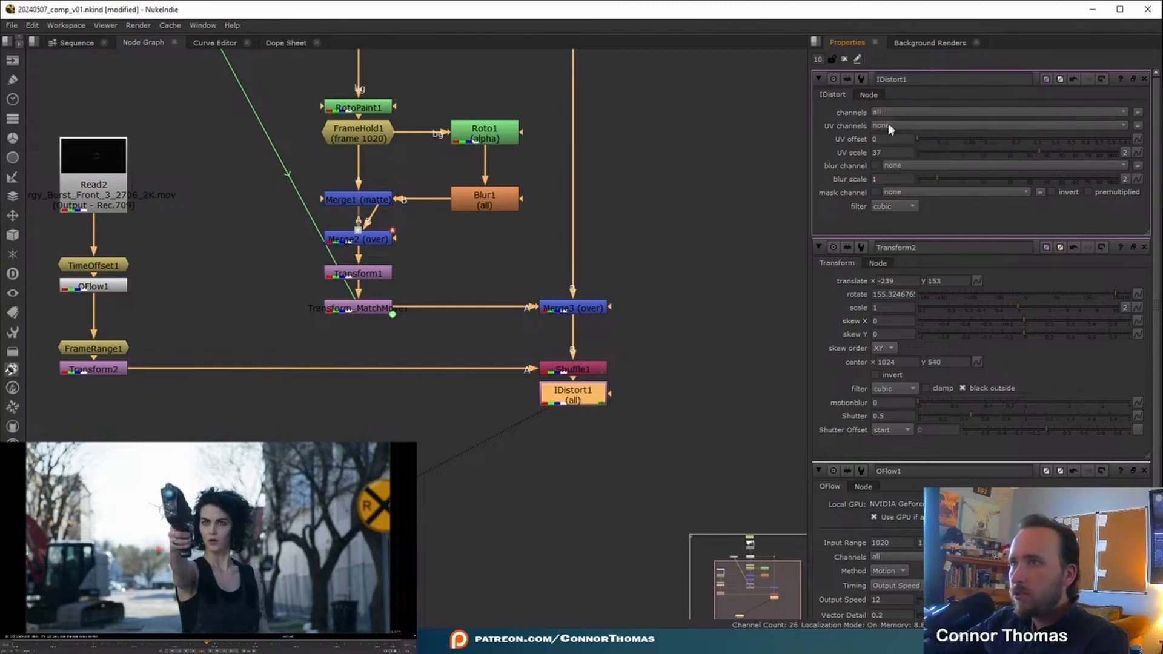
click(891, 126)
mouse_move(908, 201)
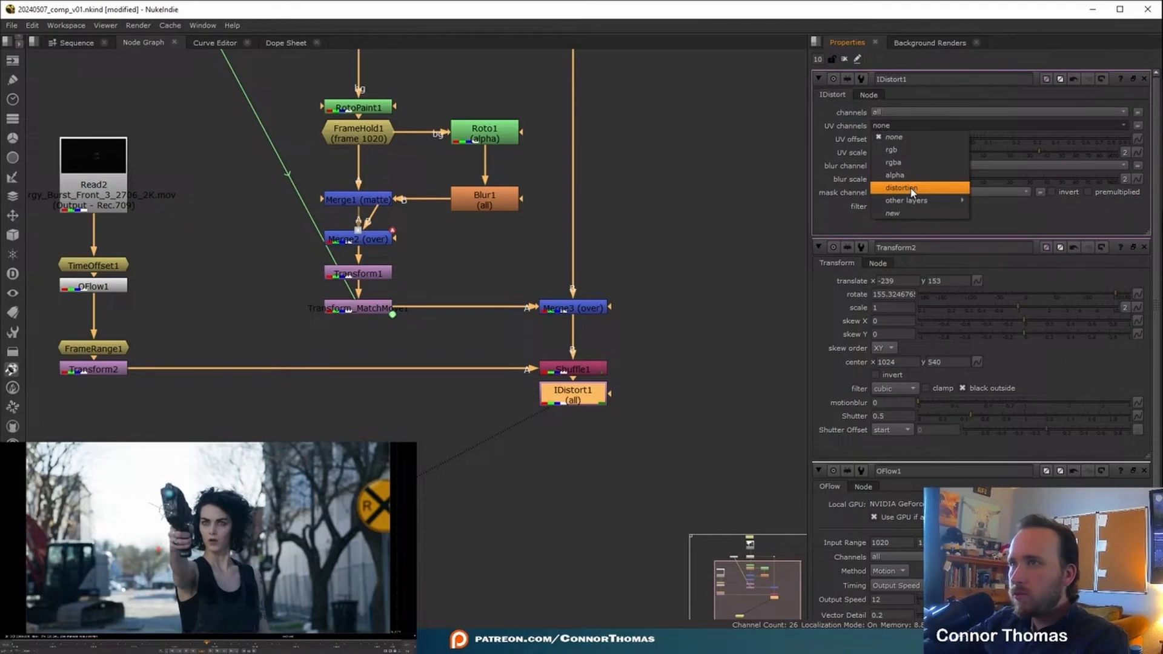
click(902, 188)
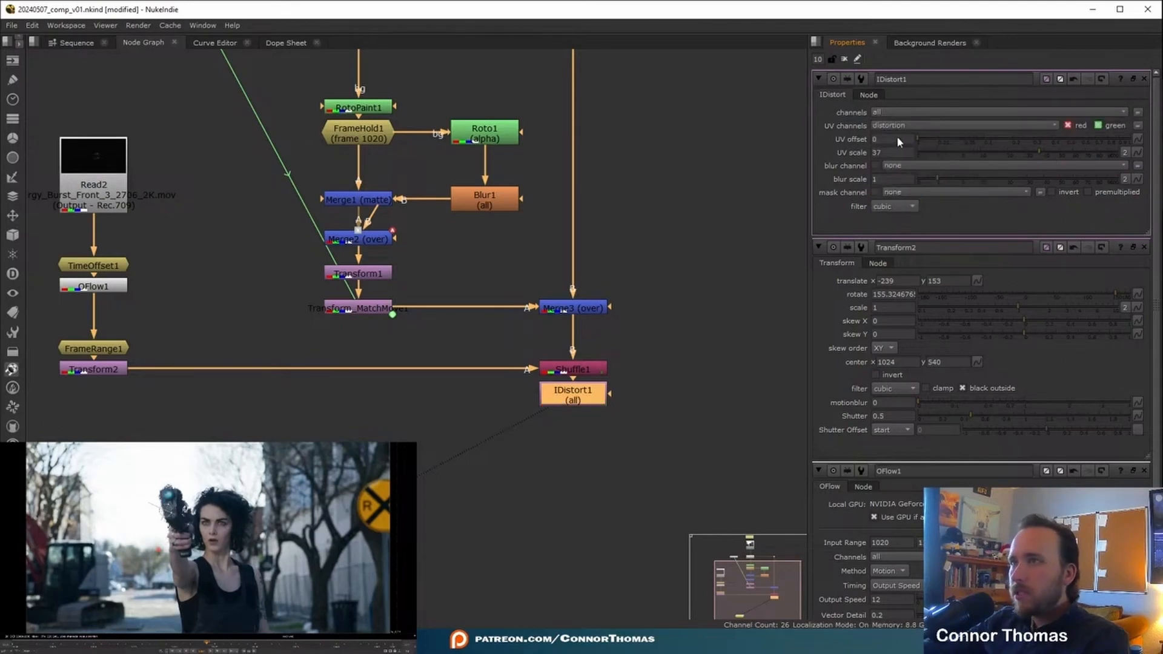
Step: Set IDistort1's UV scale to 21.5 and blur scale to 29.5, and select Transform2
mouse_move(1031, 159)
mouse_down()
mouse_move(1054, 153)
mouse_move(1012, 159)
mouse_up()
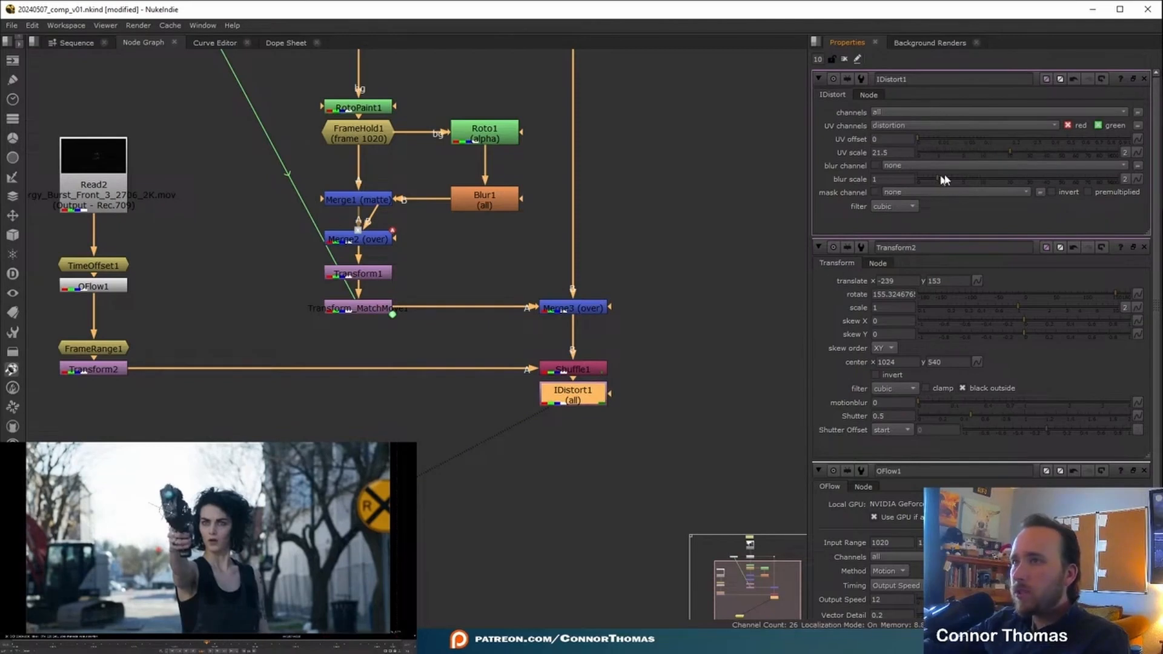
drag(991, 183, 1026, 182)
click(95, 370)
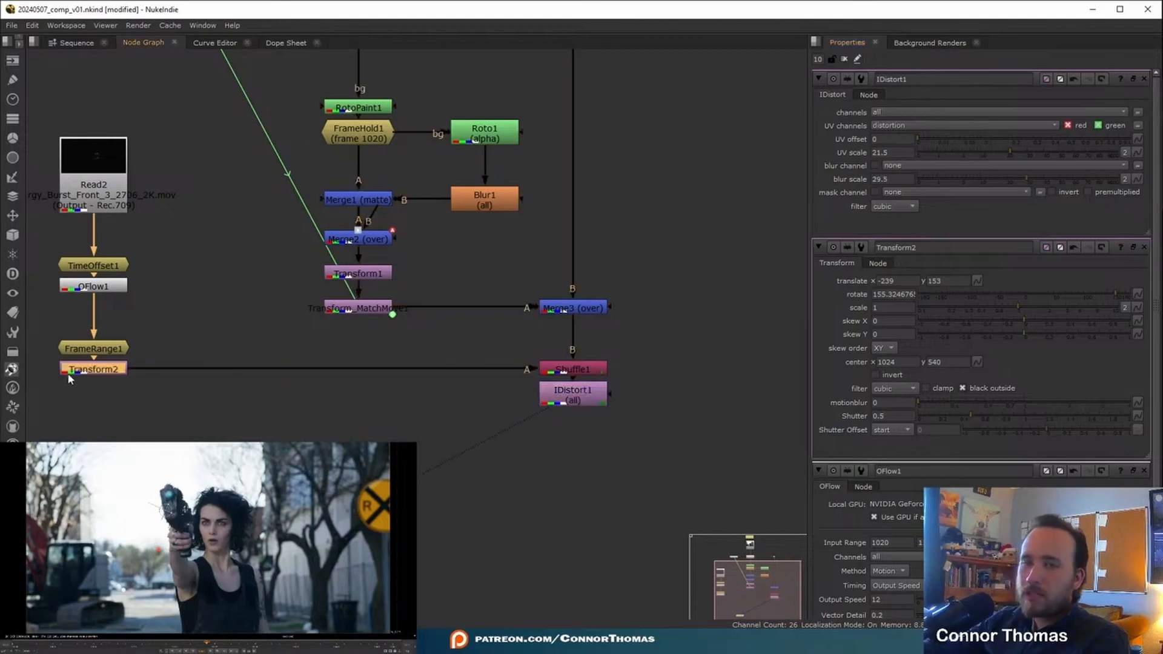
Step: Add a Blur between Transform2 and Shuffle1, and set IDistort1's UV scale to 21, blur channel to distortion.alpha and blur scale to 26
key(b)
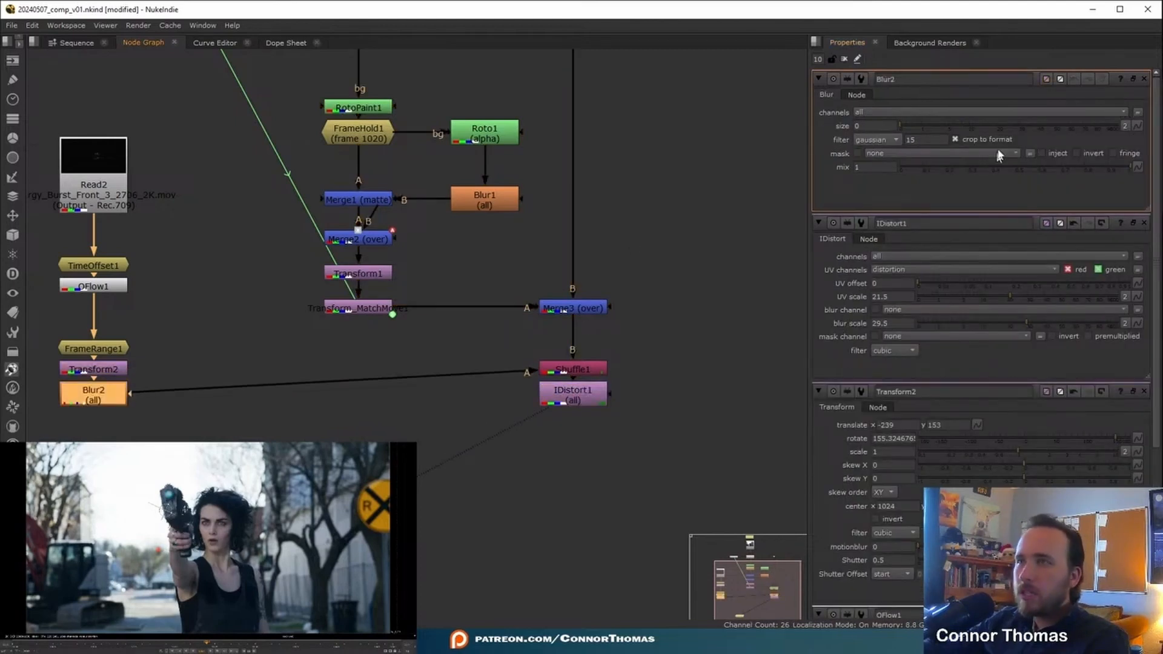
double_click(567, 394)
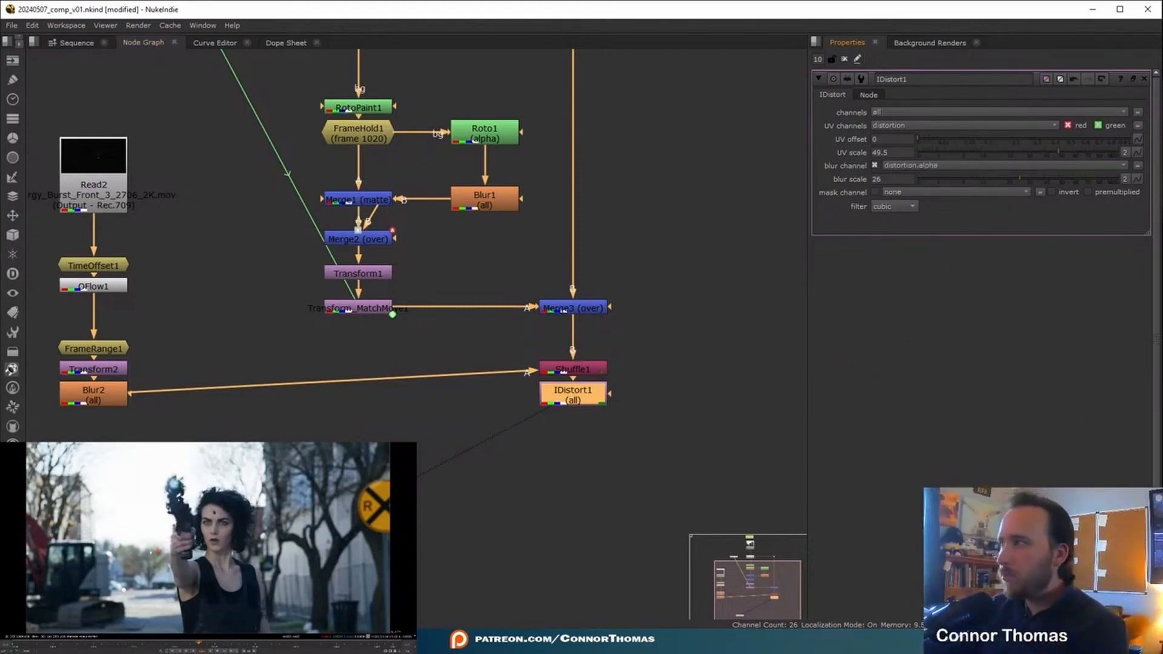
drag(1032, 150, 1010, 157)
Step: Move the whole energy burst branch from Read2 to Blur2 up so Blur2 lines up with Shuffle1
drag(171, 423, 353, 105)
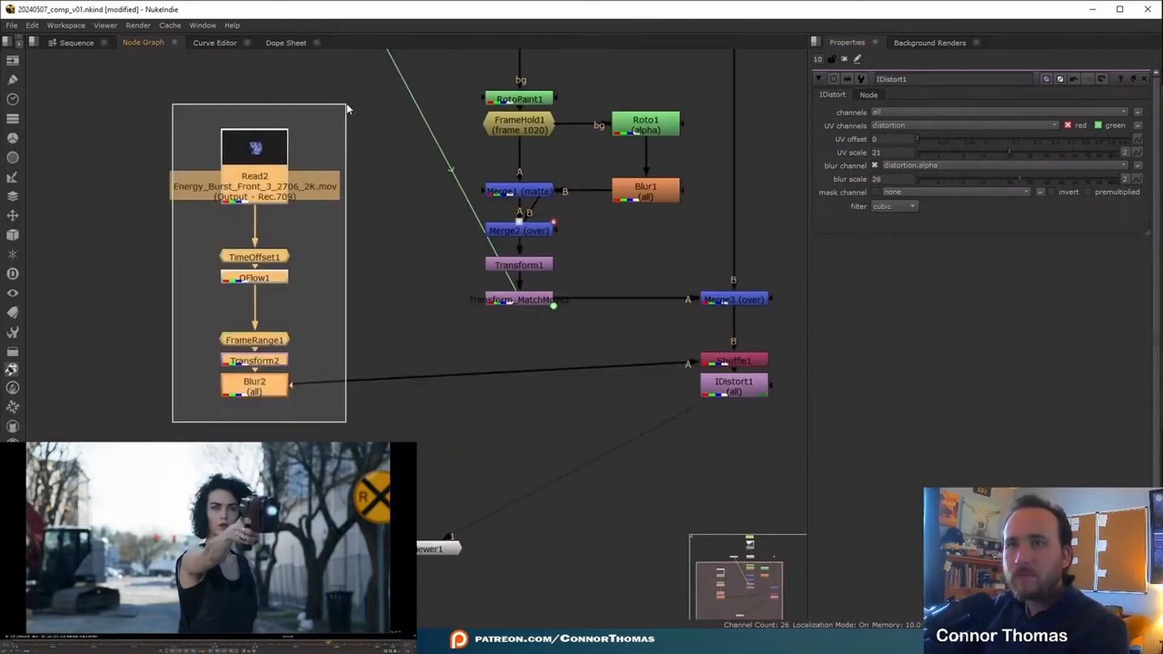
drag(283, 172, 284, 146)
click(127, 361)
middle_drag(126, 363, 309, 361)
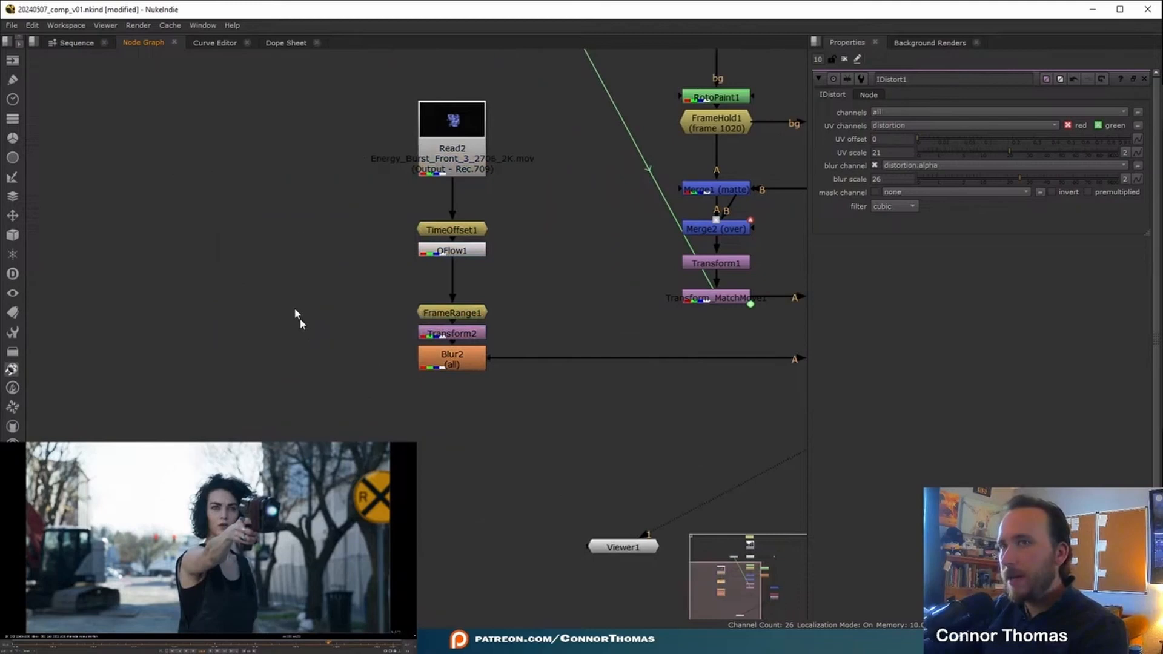
Step: Duplicate TimeOffset1 beside the original, set the copy's time offset to 1038 frames, and connect its input to Read2
double_click(440, 230)
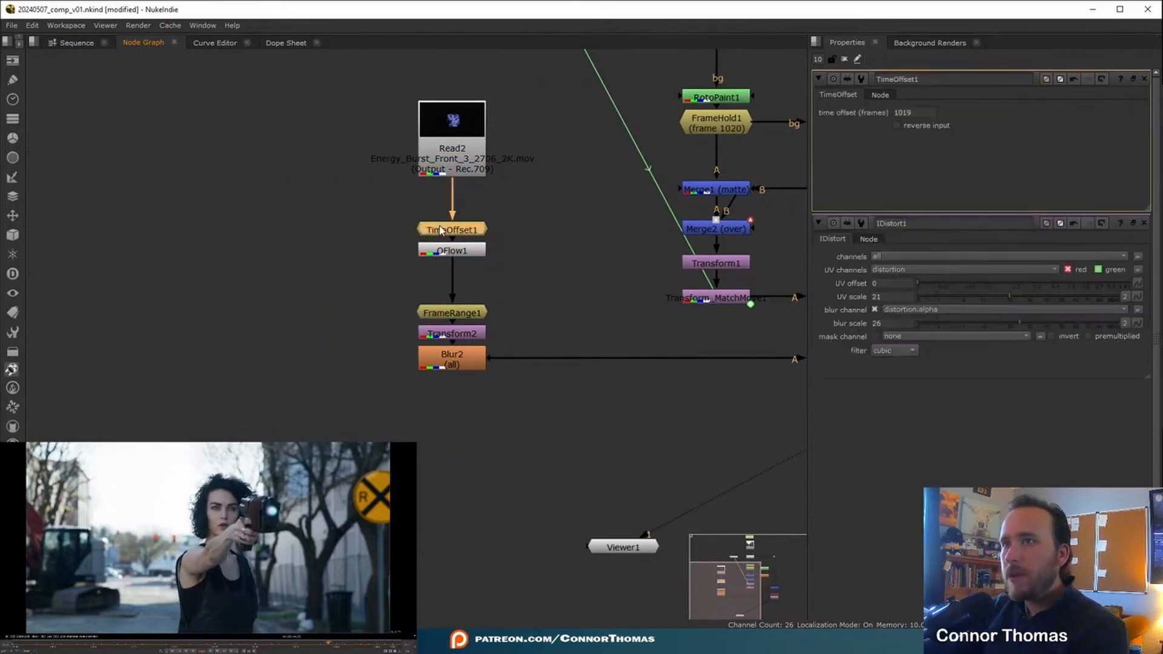
key(ctrl+c)
click(329, 234)
key(ctrl+v)
drag(340, 239, 374, 239)
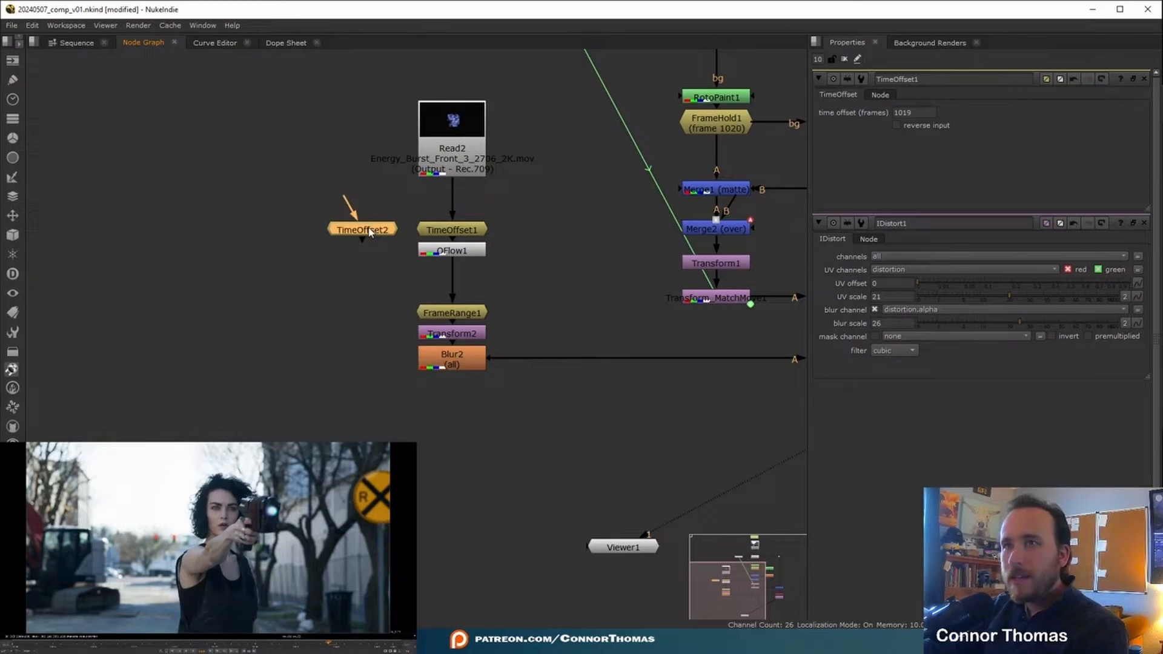
double_click(363, 231)
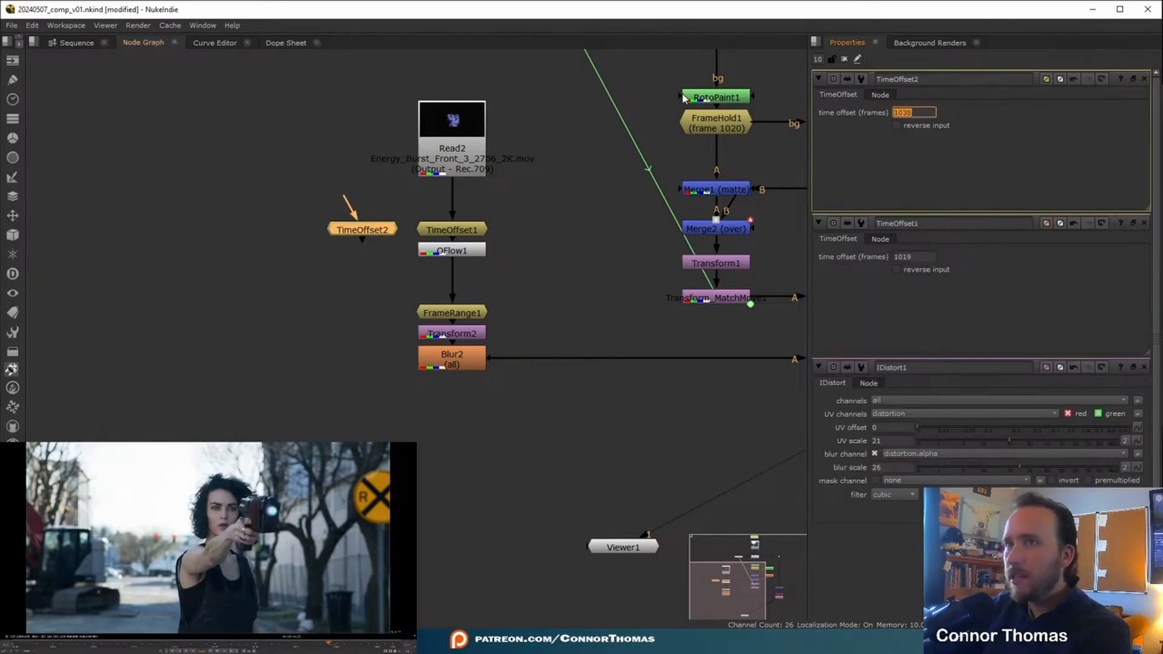
drag(344, 197, 451, 143)
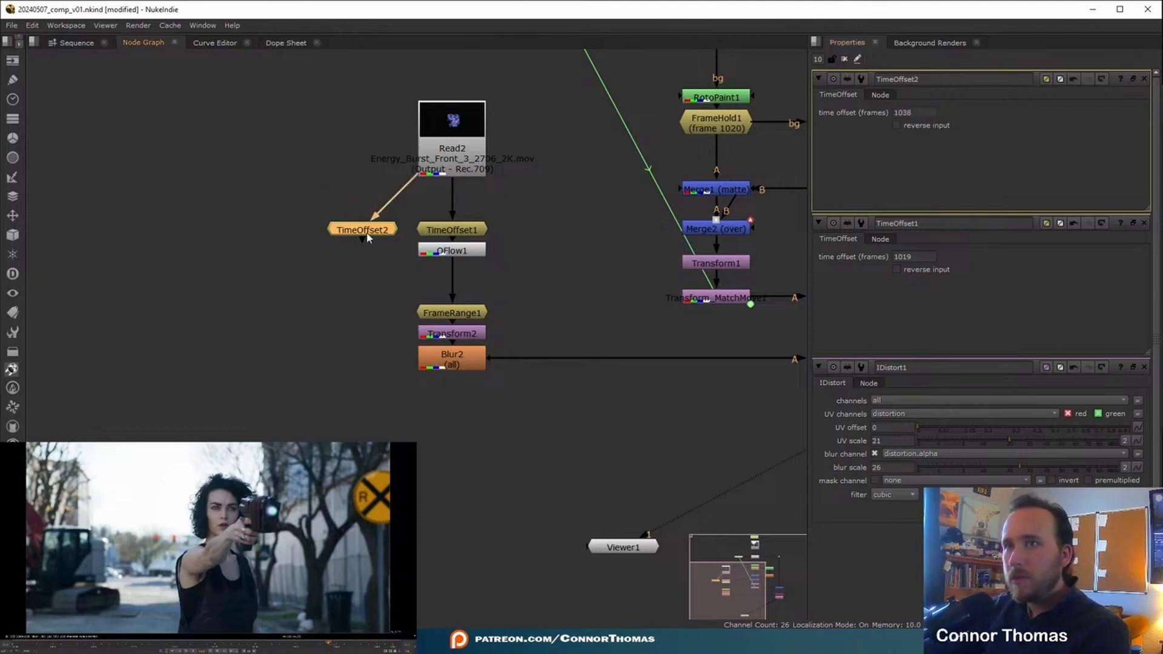
Step: View TimeOffset2's output, set its time offset to 1037 frames, and close the open node properties
key(1)
click(907, 112)
click(986, 158)
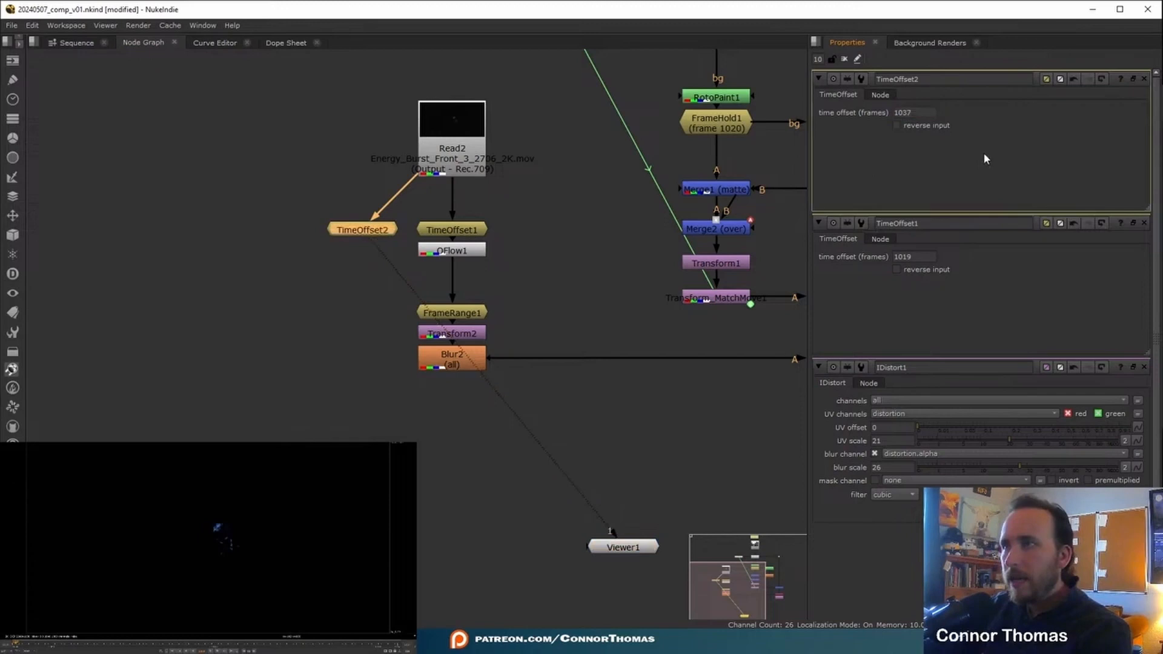
click(1145, 79)
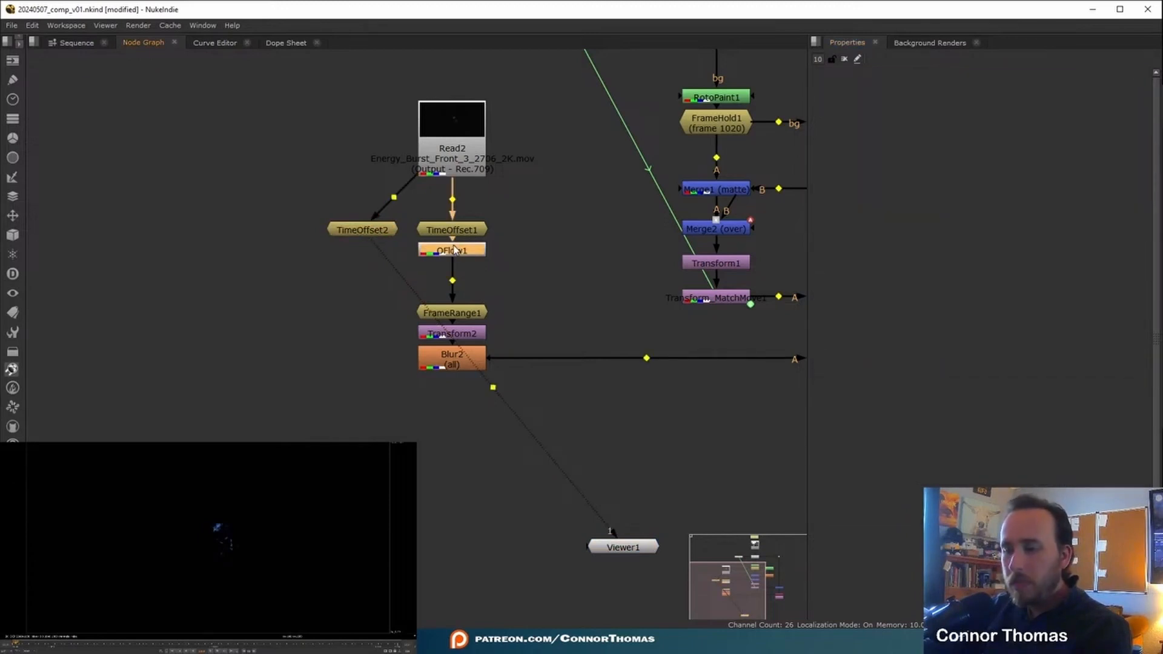
Step: Place copies of OFlow1 and FrameRange1 below TimeOffset2 in the second burst branch
key(ctrl+v)
click(449, 310)
key(ctrl+c)
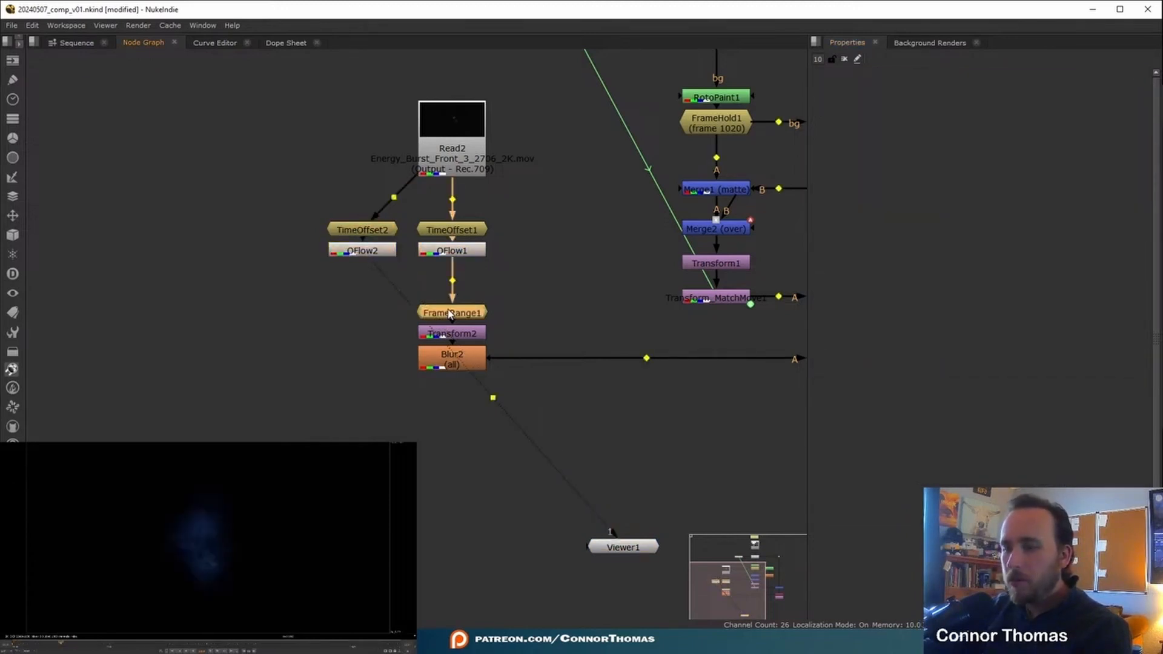
click(353, 253)
key(ctrl+v)
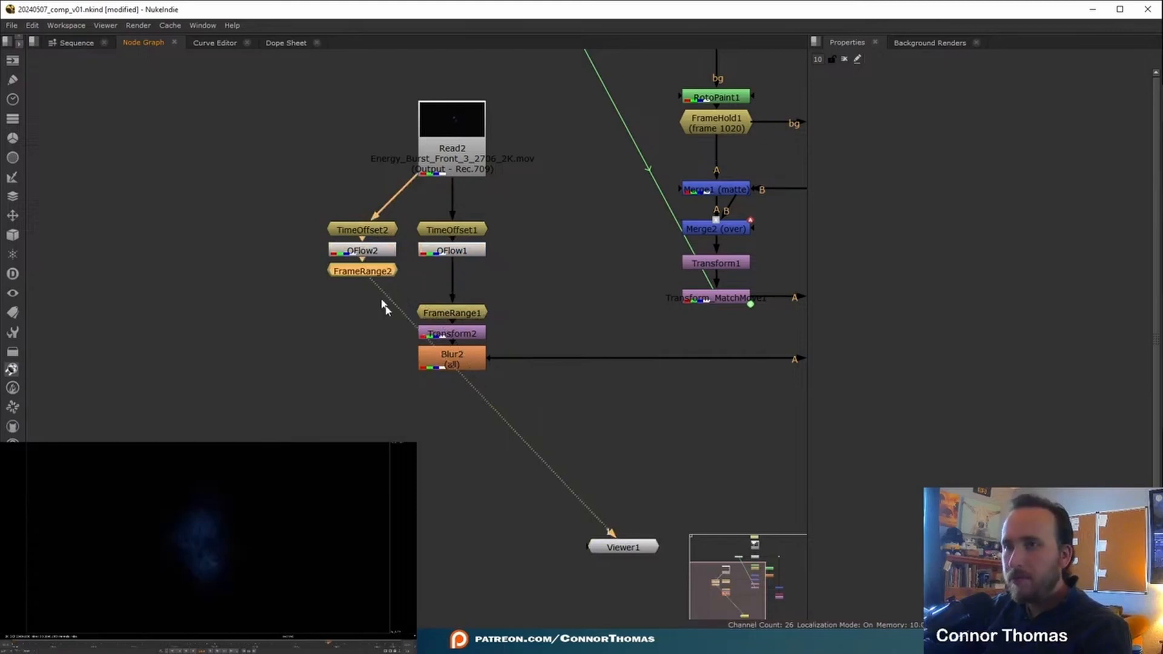
Step: Place copies of Transform2 and Blur2 below FrameRange2, and move the blur copy further down the branch
click(447, 332)
key(ctrl+c)
click(362, 271)
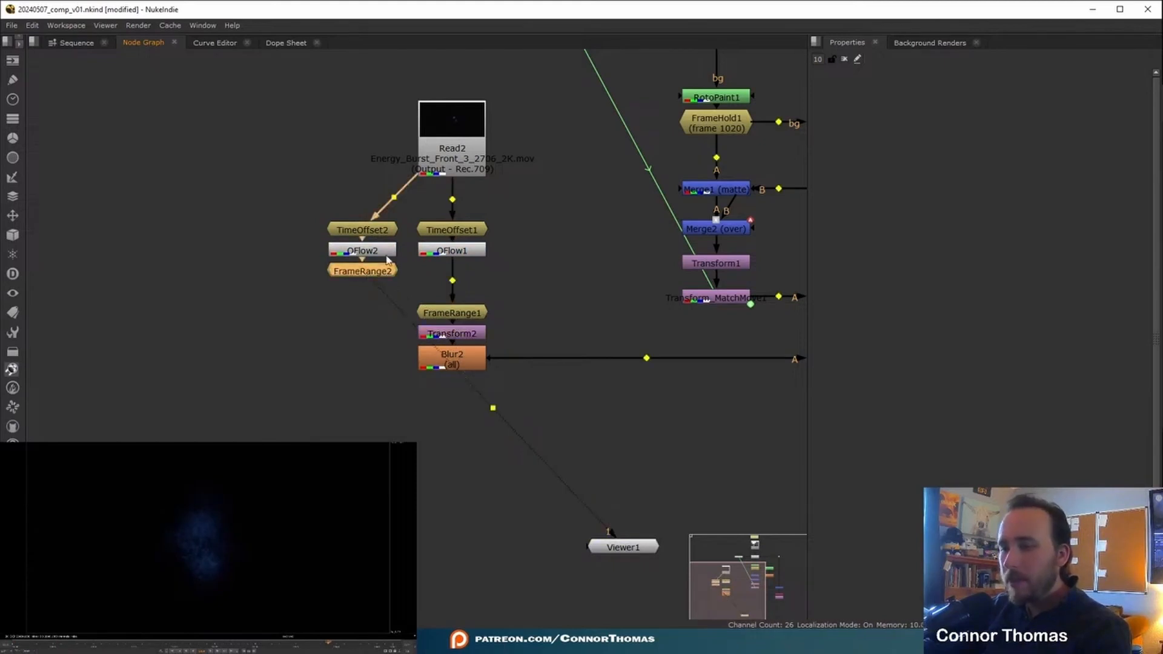
key(ctrl+v)
click(456, 359)
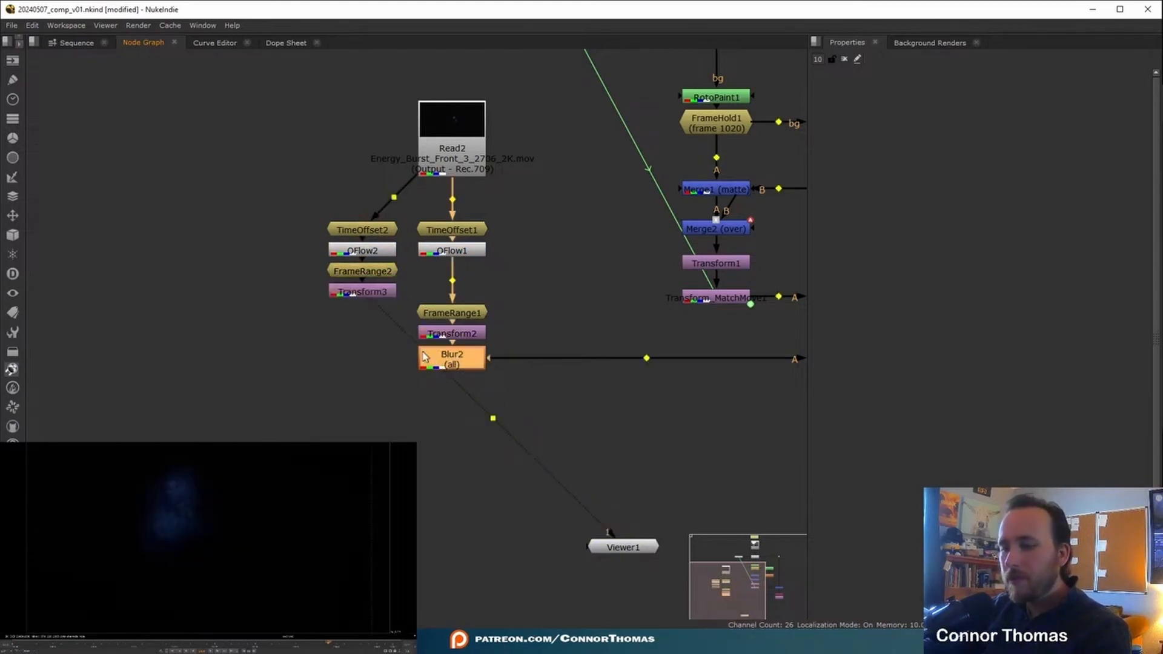
click(351, 295)
key(ctrl+v)
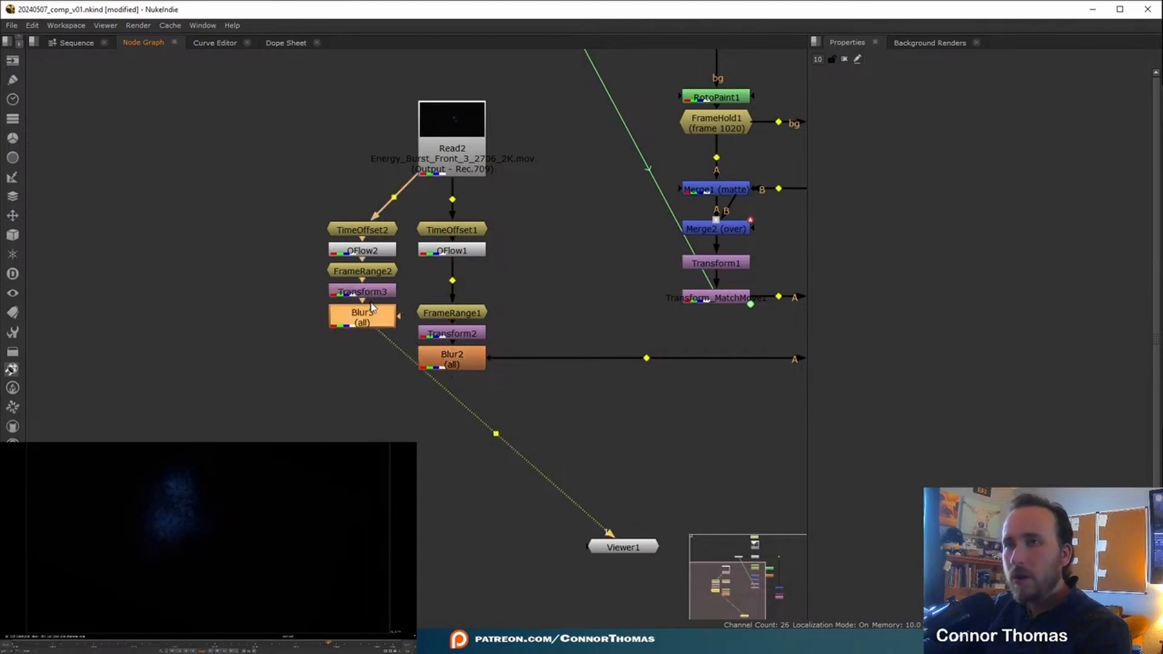
drag(372, 306, 377, 402)
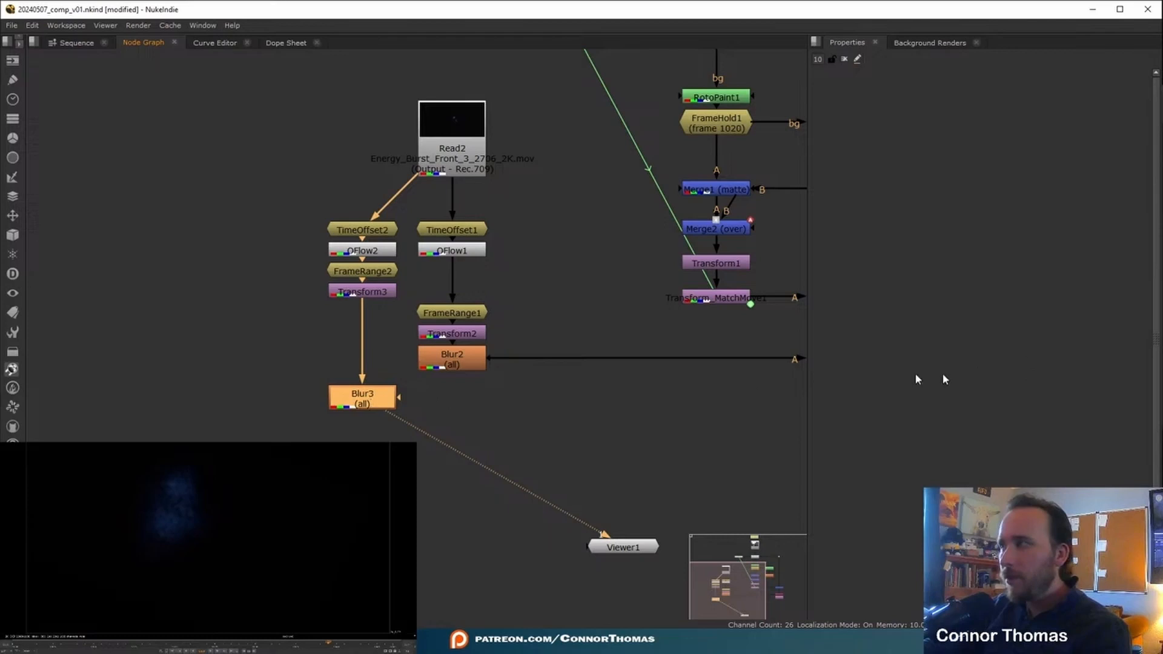
Step: Add a Merge node that puts Blur3 over the output of Merge3
key(m)
middle_drag(613, 436, 461, 433)
drag(308, 396, 769, 296)
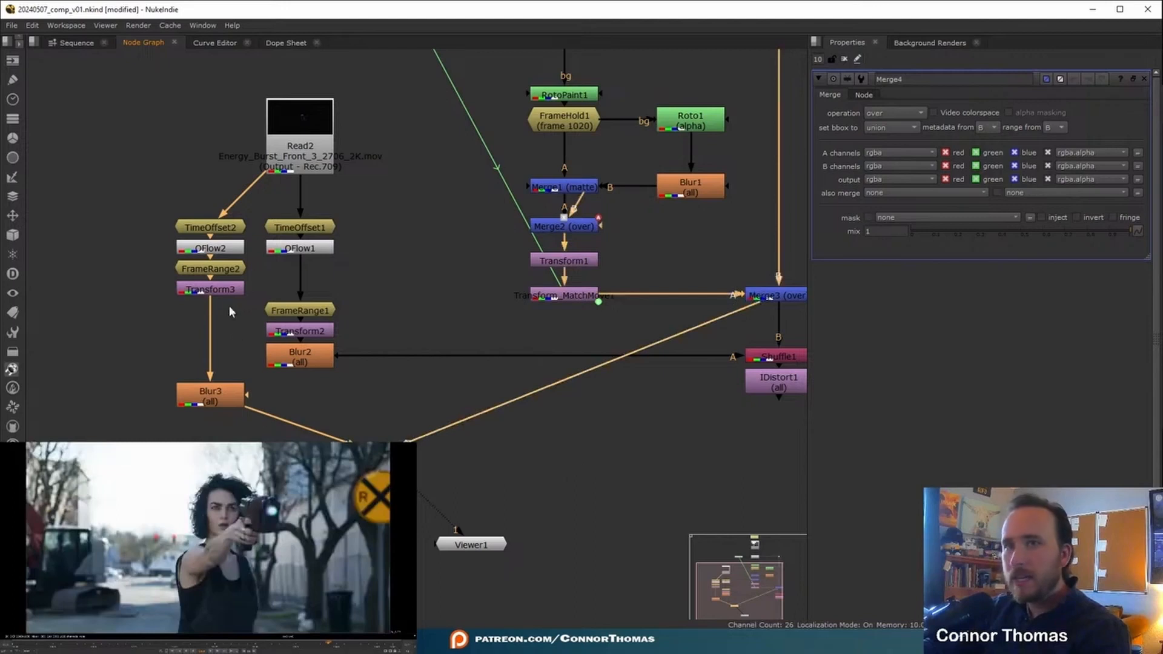
Step: Move Transform3 onto the gun at about X 314, Y 143, and disable Blur3
double_click(212, 292)
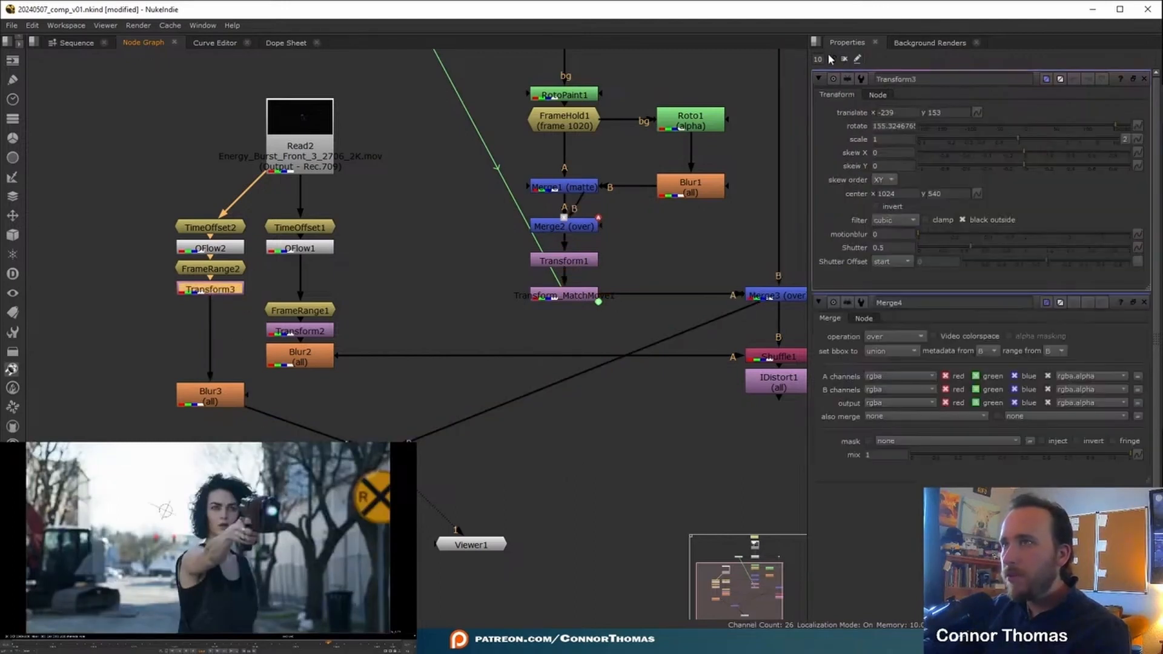
drag(165, 511, 260, 514)
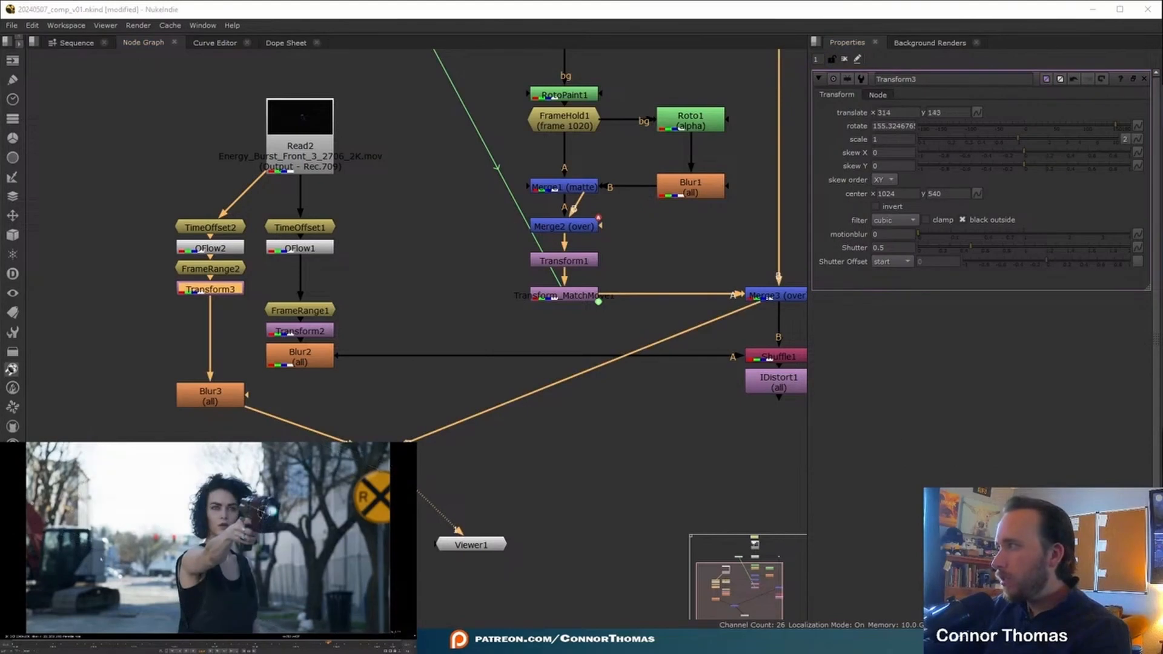
click(181, 391)
key(d)
drag(270, 511, 272, 510)
Step: View the second burst branch and try raising TimeOffset2's time offset to 1136 frames
double_click(210, 268)
key(1)
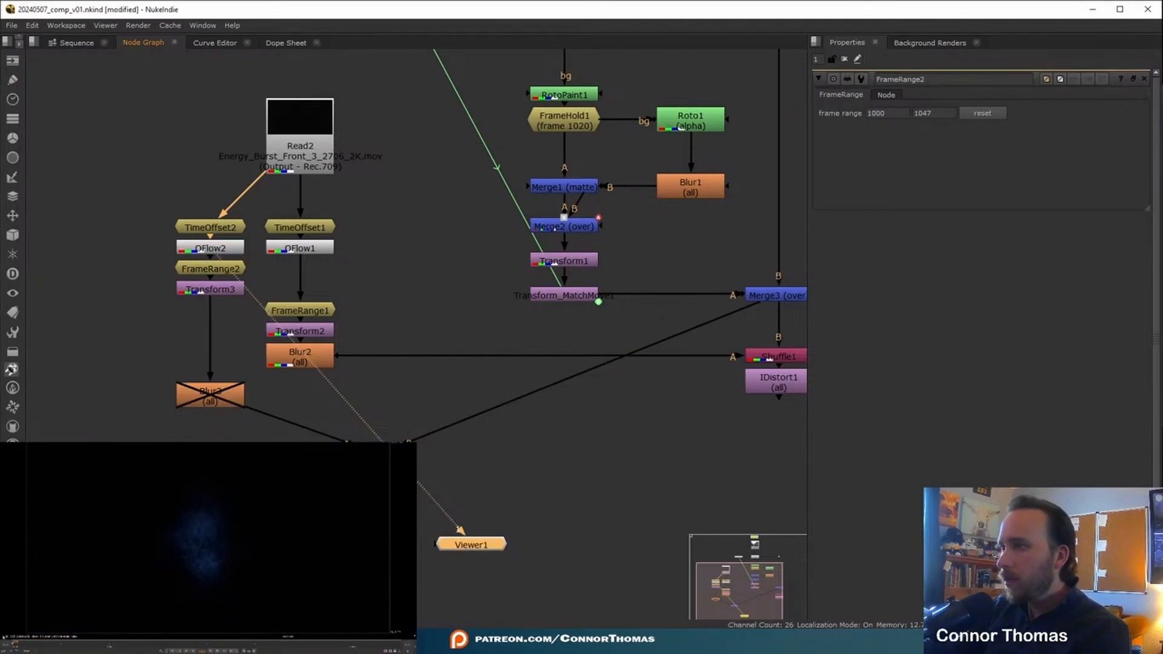
double_click(200, 228)
key(Up)
key(Up)
key(Up)
key(Up)
key(Up)
key(Up)
key(Up)
key(Up)
key(Up)
key(Up)
key(Up)
key(Up)
key(Up)
key(Up)
key(Up)
key(Up)
key(Up)
key(Up)
key(Up)
key(Up)
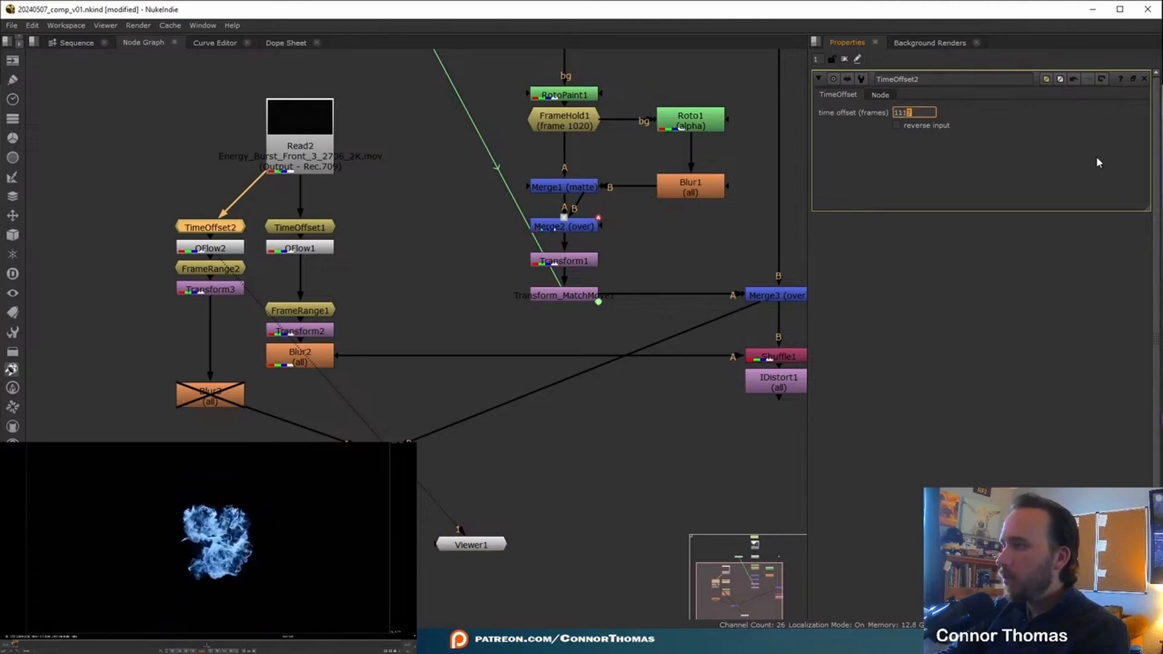
Step: Compare Read2's source clip with TimeOffset2's output, and set TimeOffset2's time offset to 1036 frames
click(195, 251)
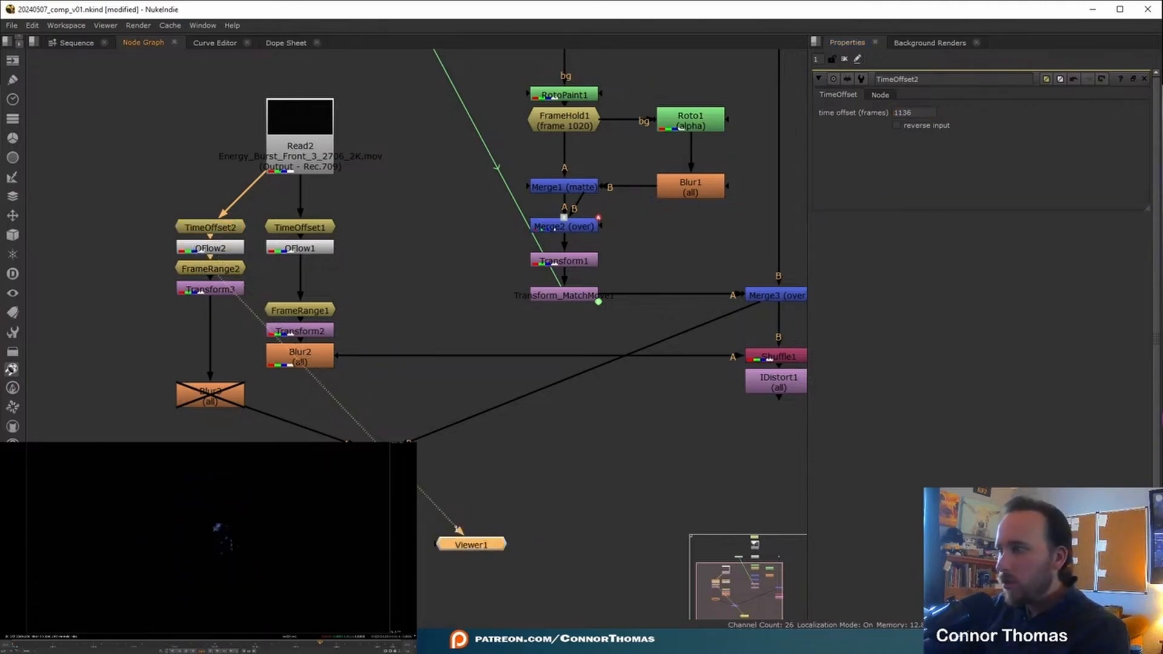
click(309, 154)
key(1)
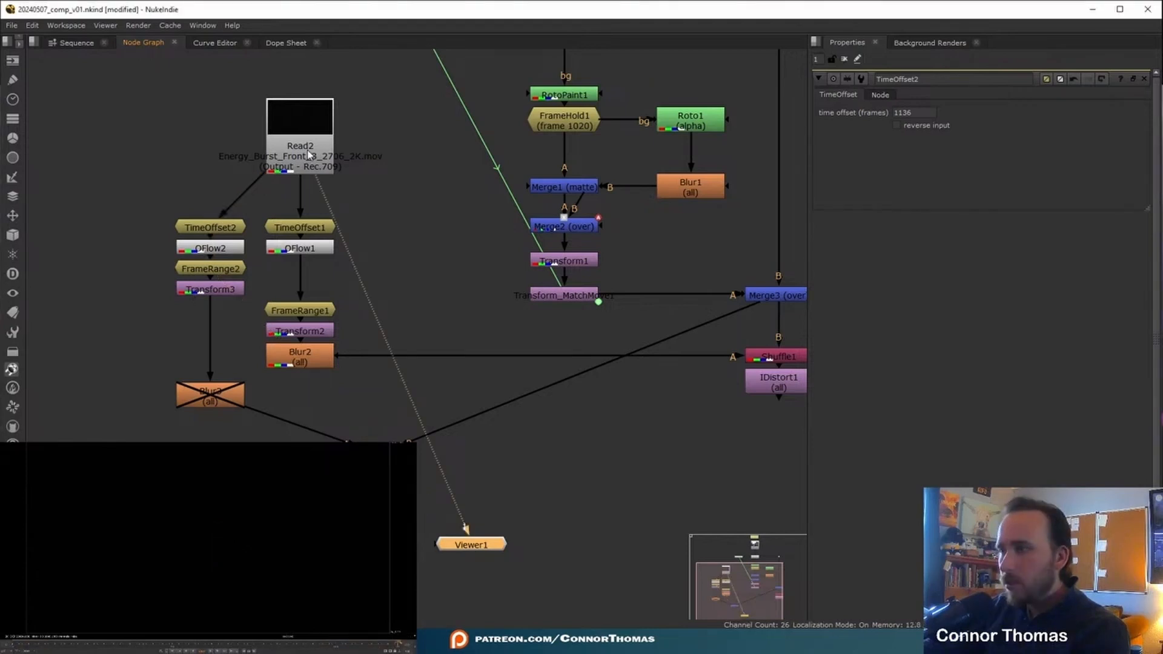
double_click(210, 227)
key(1)
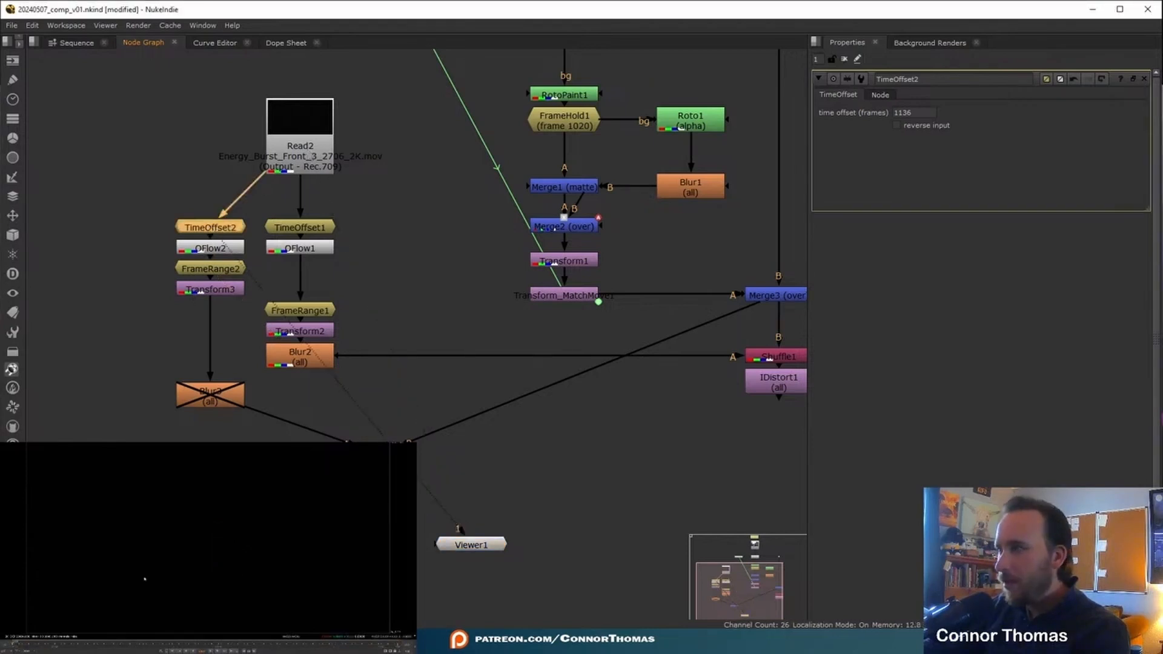
drag(918, 114, 775, 101)
text(1036)
key(Return)
Step: Replace OFlow2 with a fresh OFlow node and set its output speed to 12, matching OFlow1
click(210, 262)
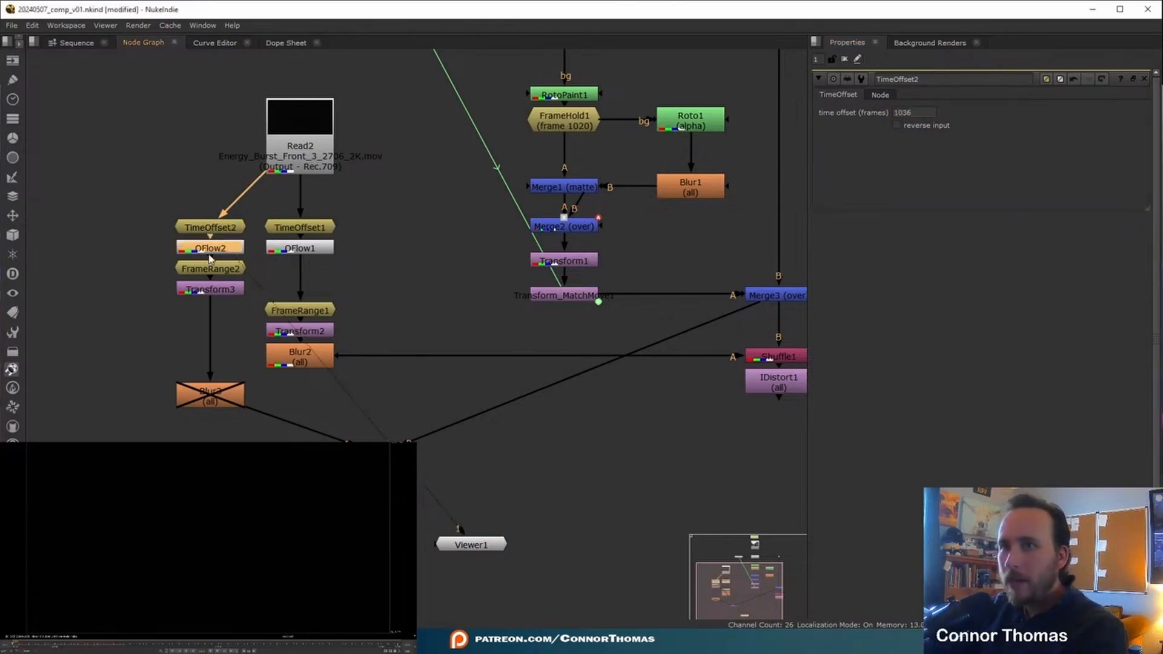
key(Tab)
text(oflo)
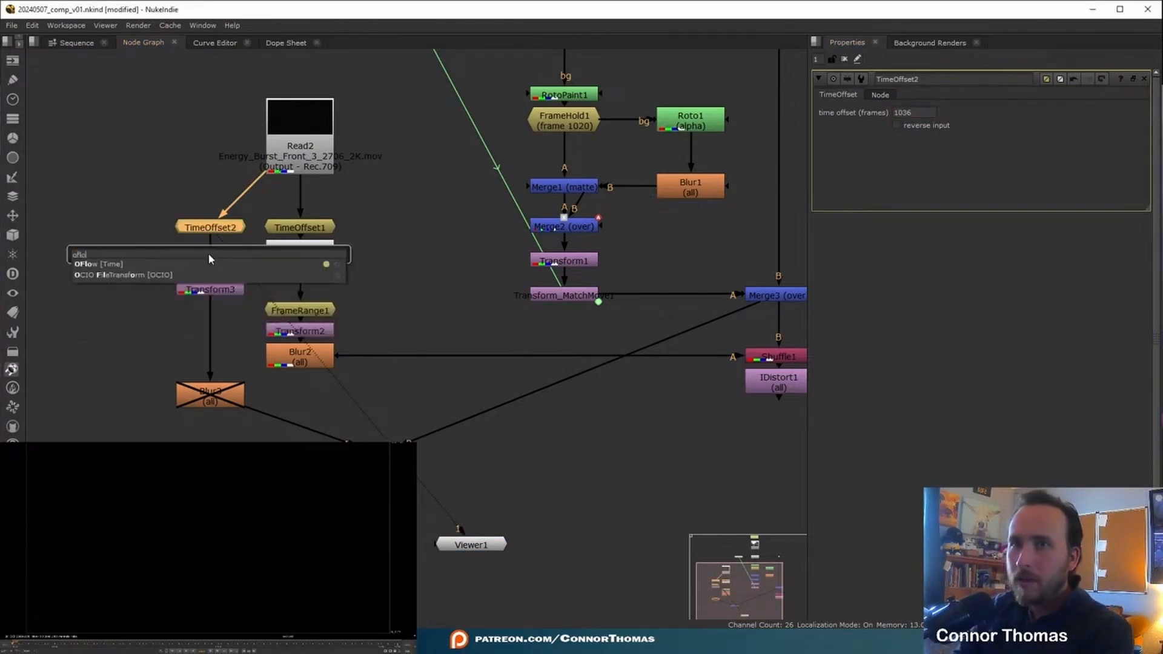
key(Return)
double_click(308, 250)
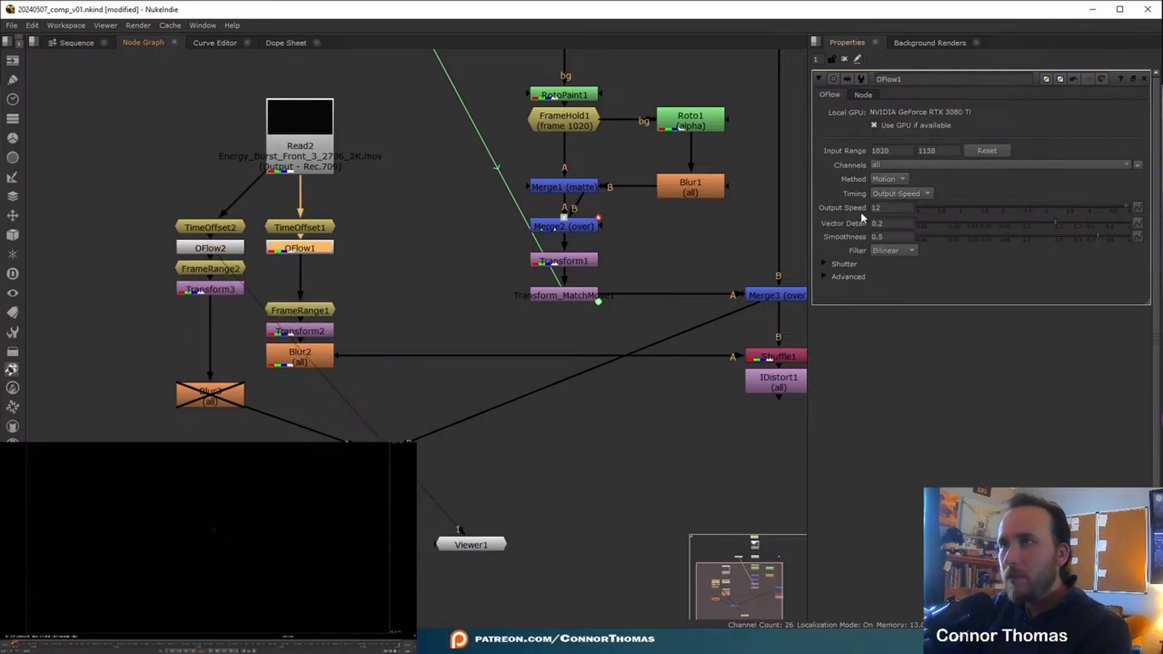
double_click(203, 253)
double_click(890, 207)
key(Return)
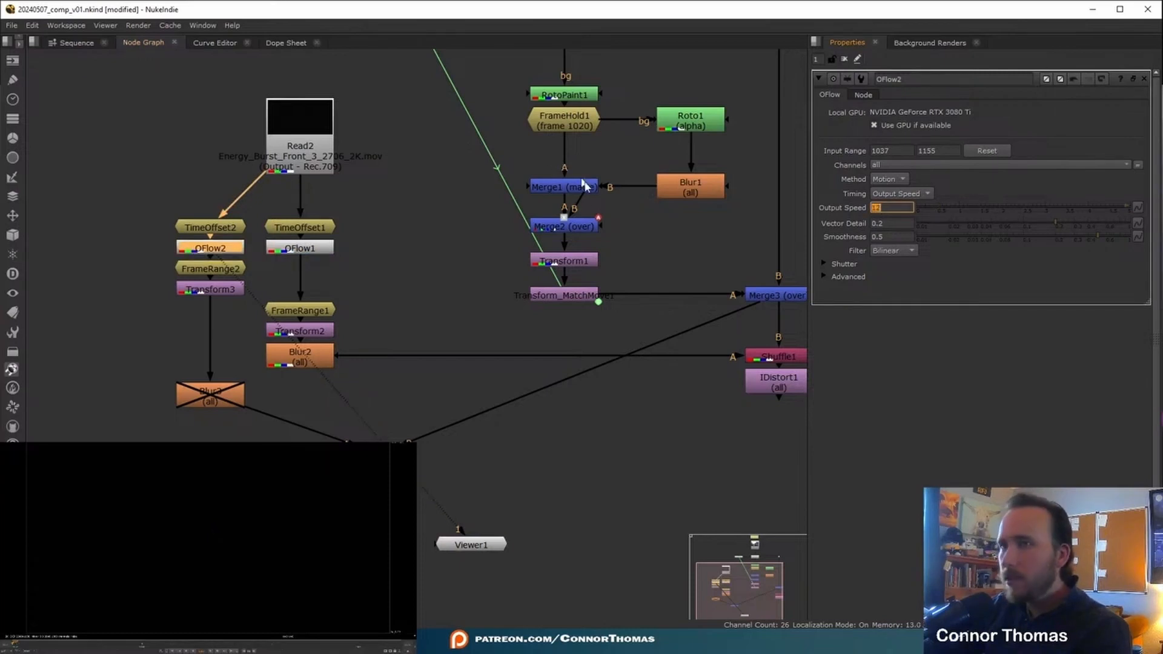
Step: Check the outputs of FrameRange2, Transform3 and the new merge, and scrub to the second gunshot's burst
click(211, 273)
key(1)
click(212, 292)
key(1)
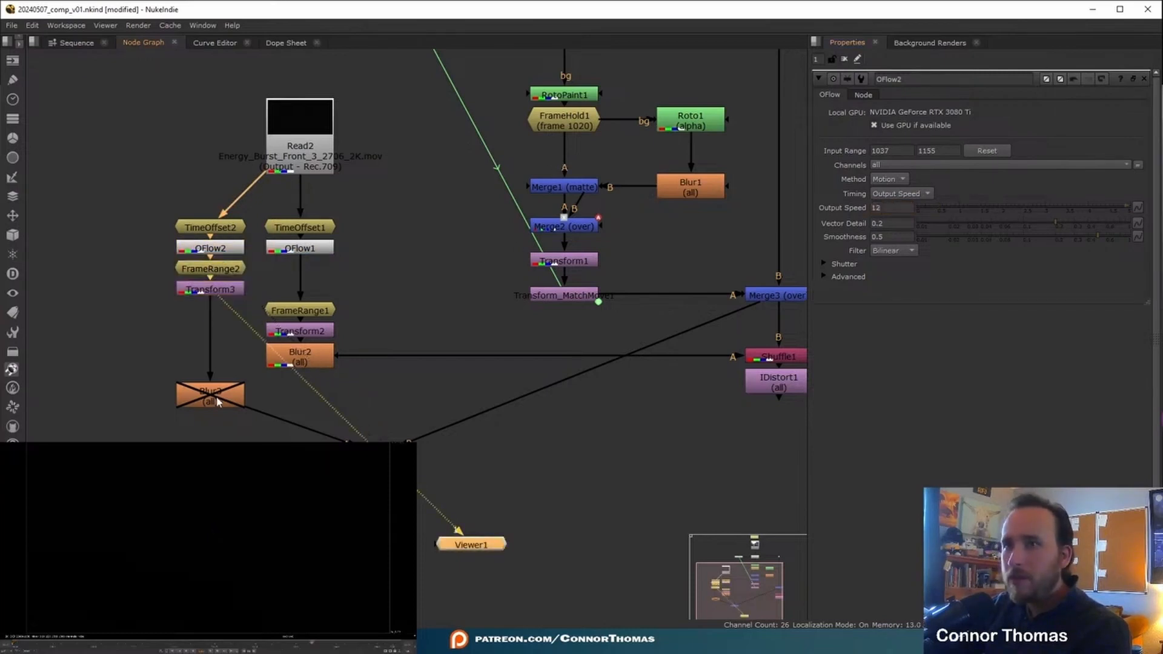
click(379, 450)
key(1)
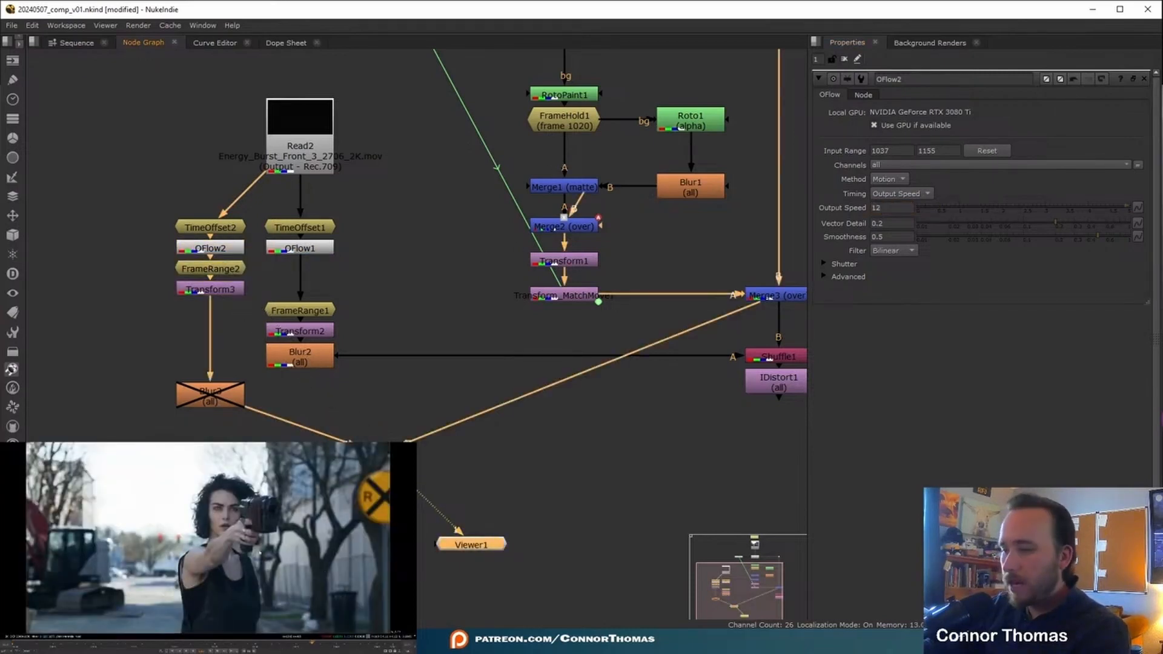
click(310, 644)
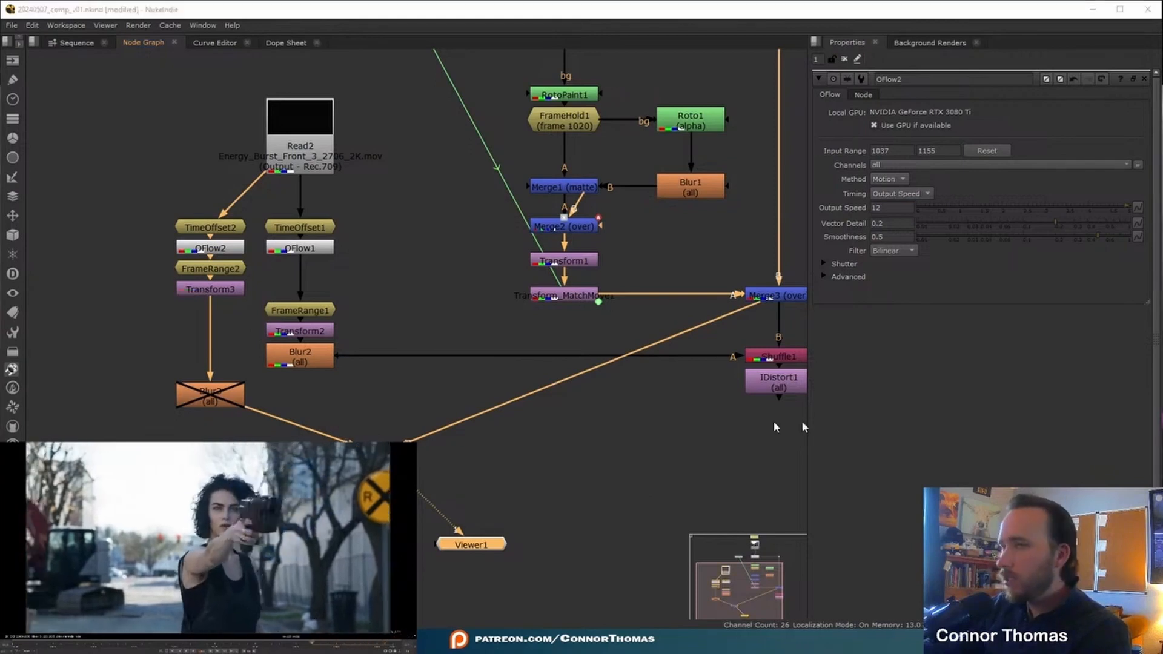
drag(311, 646, 320, 646)
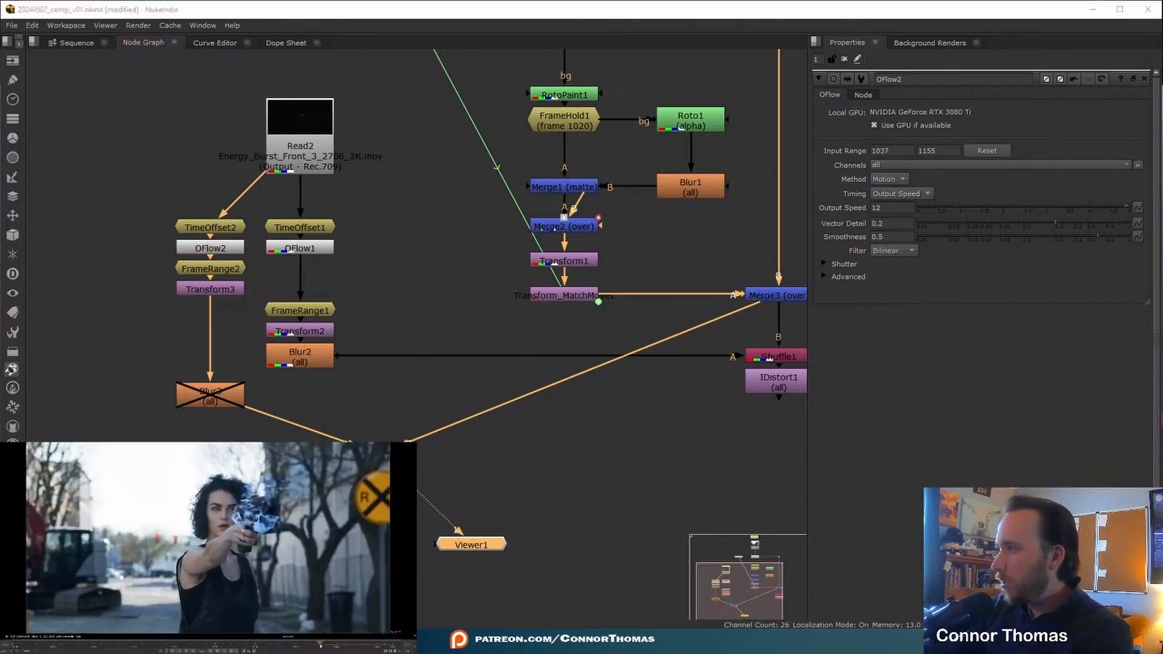
Step: Reposition Transform3's burst to about X 373, Y 206 with a rotation of about 5.6, and re-enable Blur3
click(210, 289)
drag(277, 511, 283, 511)
key(q)
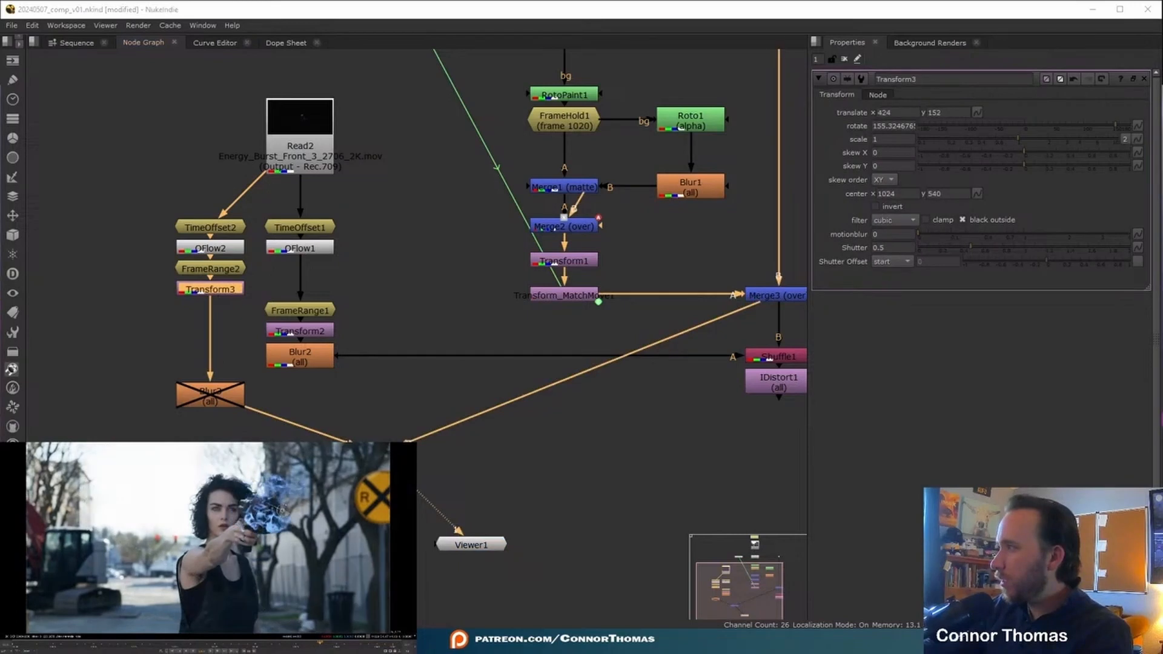
drag(321, 645, 352, 645)
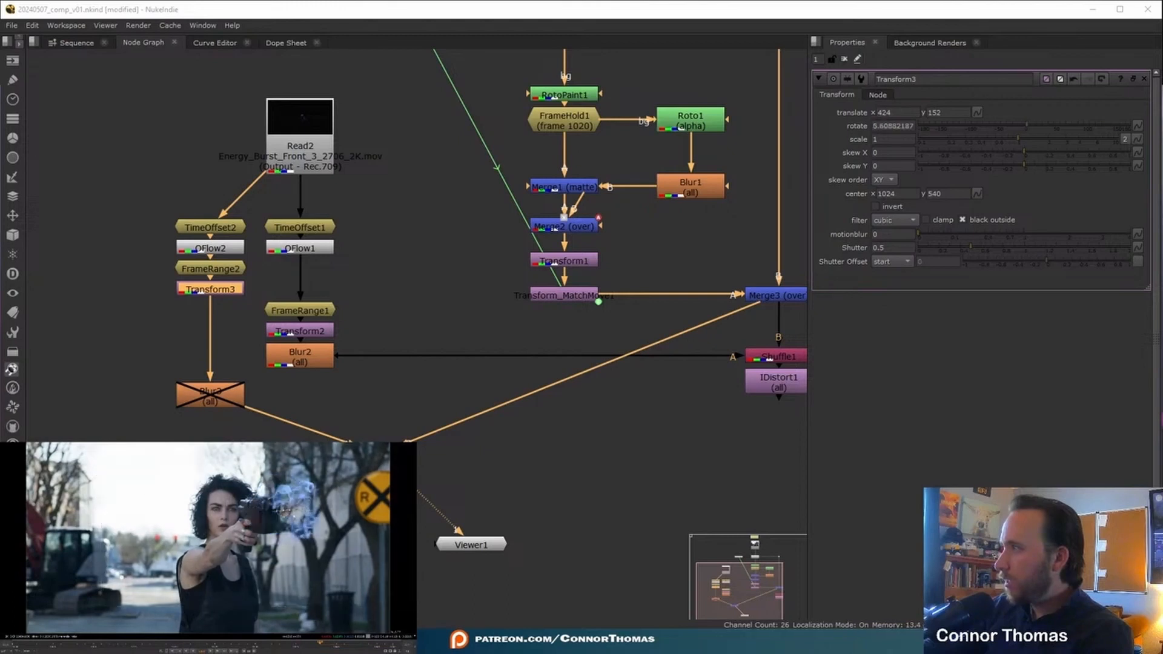
click(242, 404)
key(d)
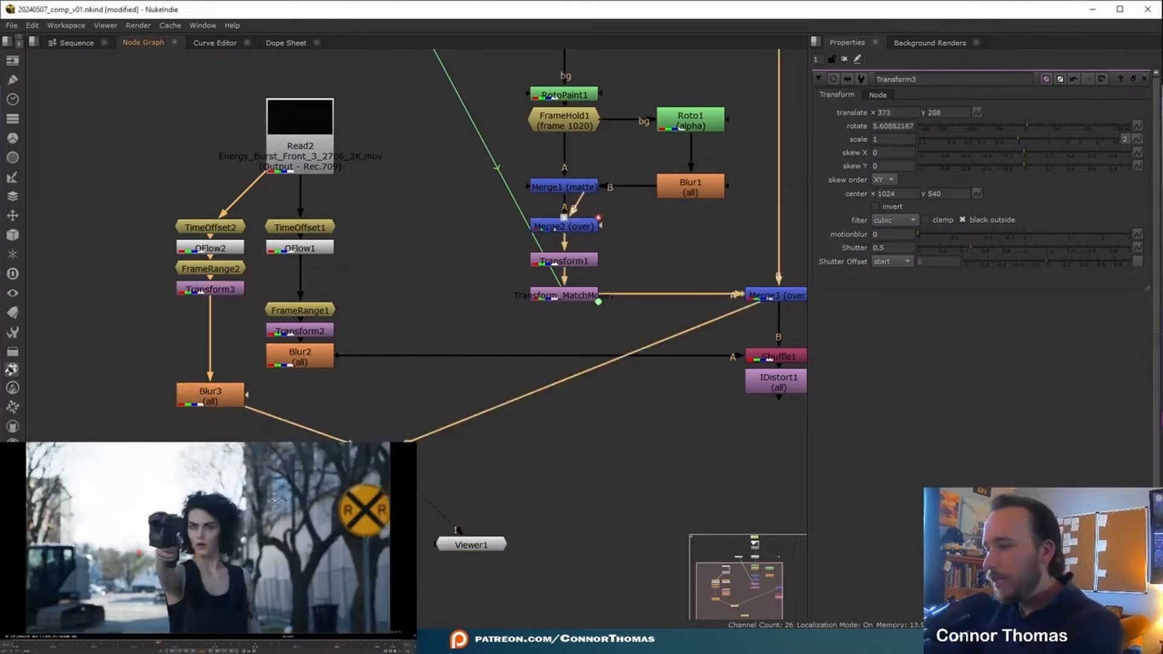
Step: Connect Merge4's B input to Blur2, place it beneath Blur2, and set its operation to plus while viewing it
drag(738, 312, 316, 361)
drag(366, 451, 296, 404)
key(1)
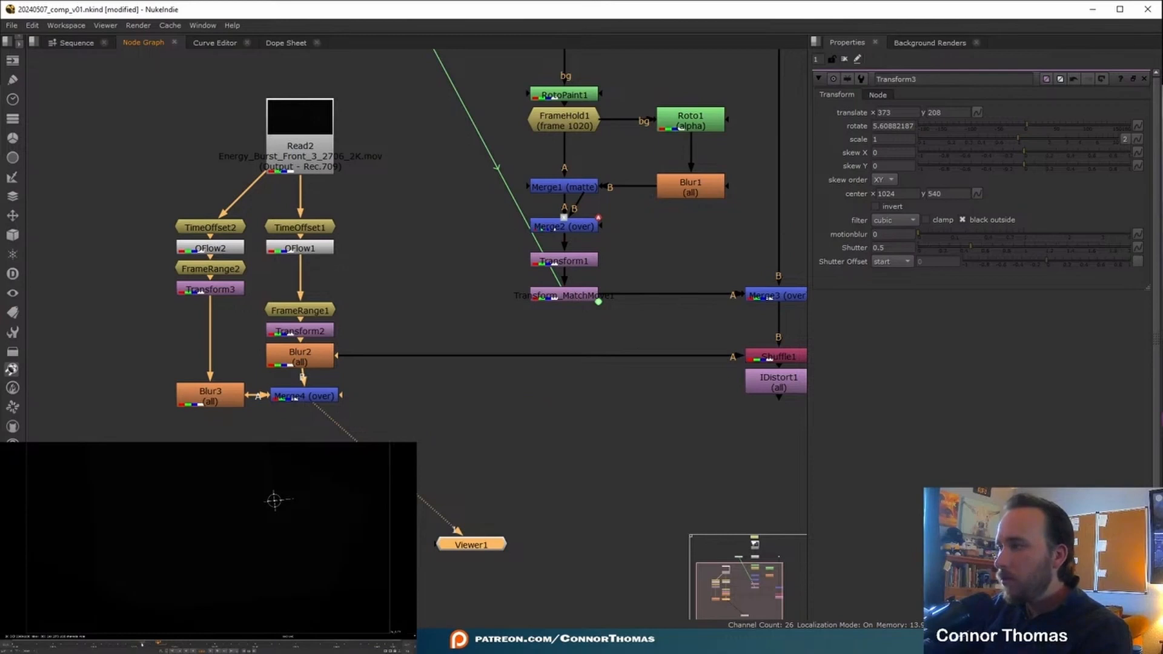
double_click(303, 396)
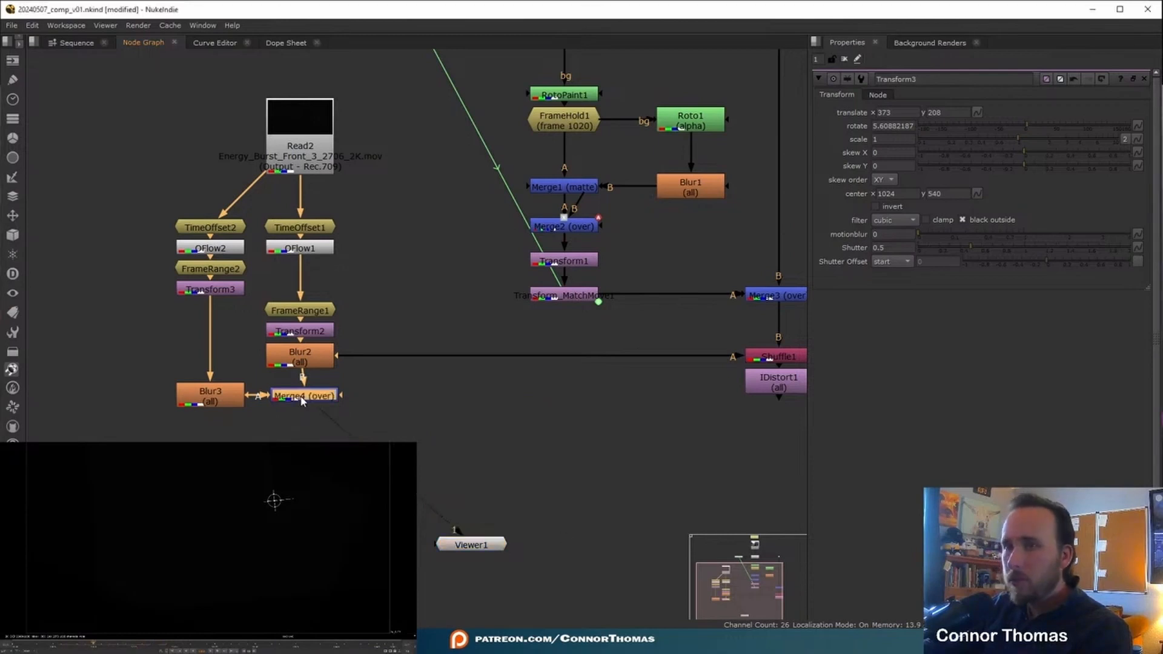
click(880, 115)
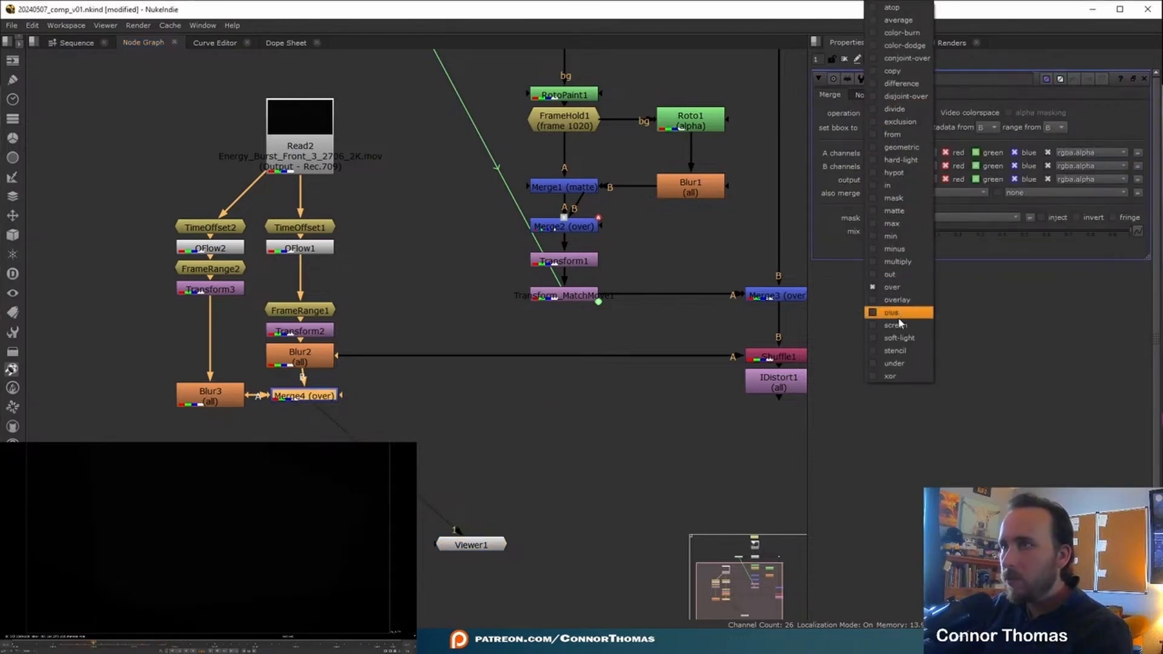
click(898, 312)
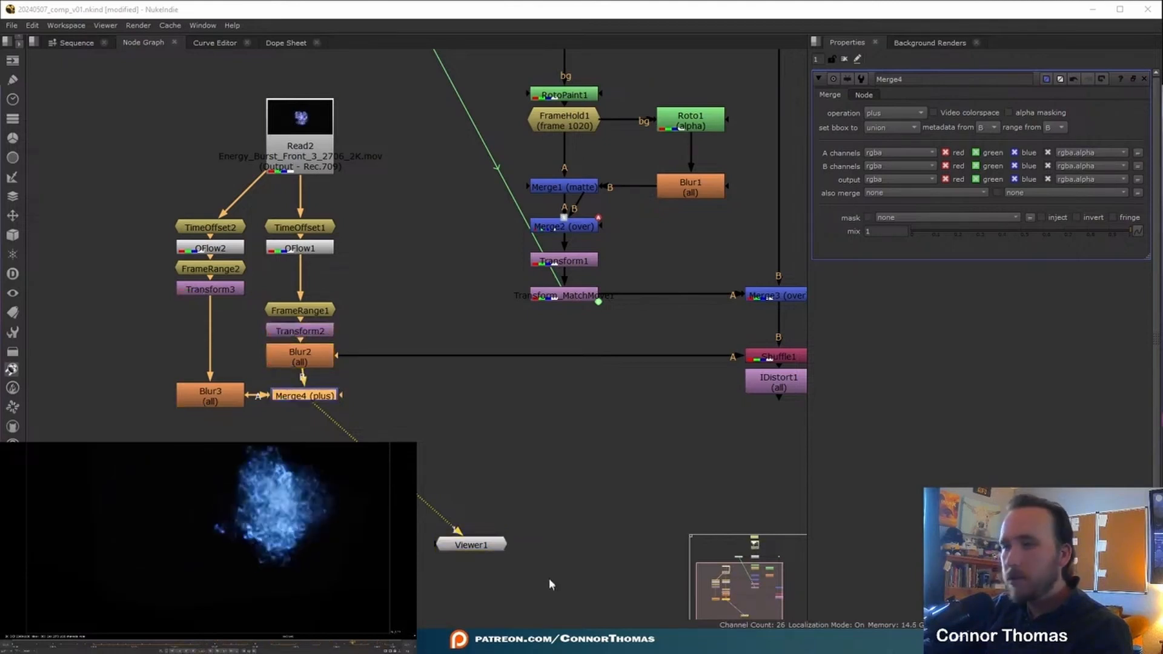
Step: Feed Shuffle1's A input from Merge4 instead of Blur2, align Shuffle1 and IDistort1 with it, and review IDistort1's output and scale settings
middle_drag(431, 417, 294, 343)
drag(209, 282, 203, 321)
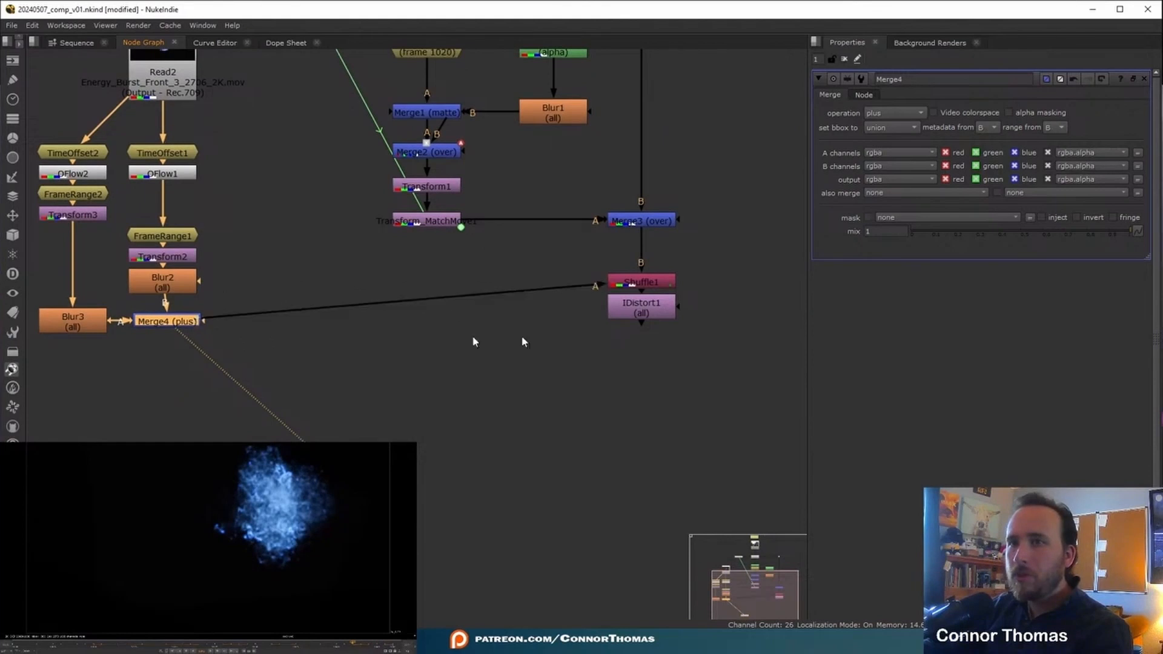
drag(587, 358, 706, 257)
drag(653, 288, 653, 327)
middle_drag(643, 345, 654, 339)
double_click(653, 340)
key(1)
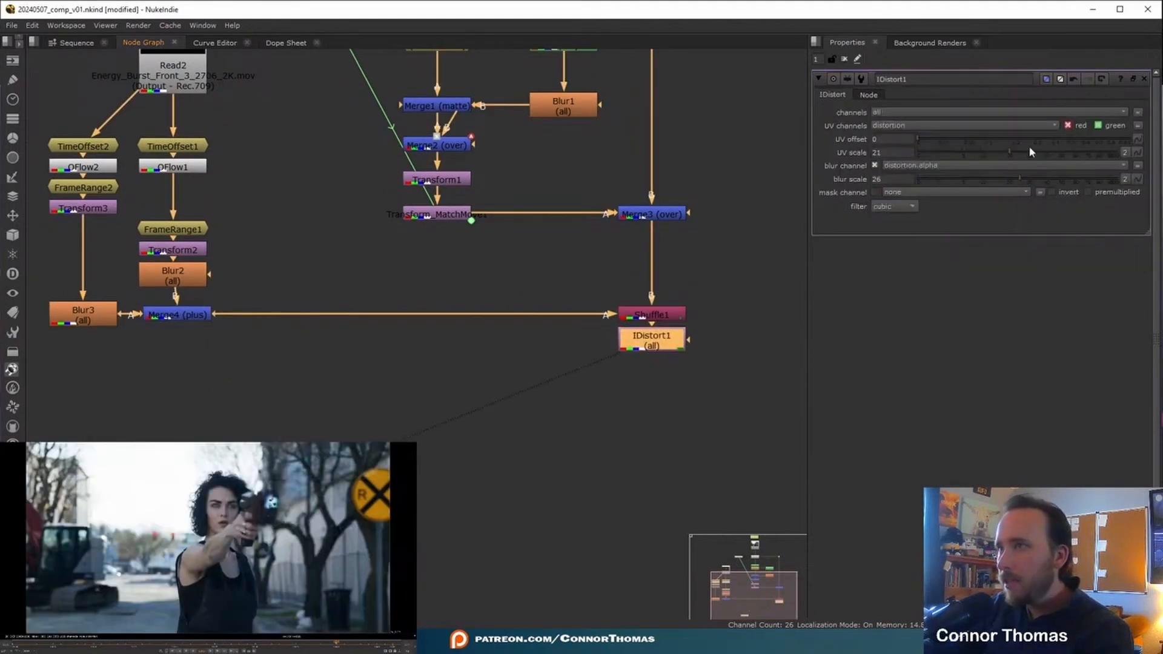
drag(1047, 150, 1083, 183)
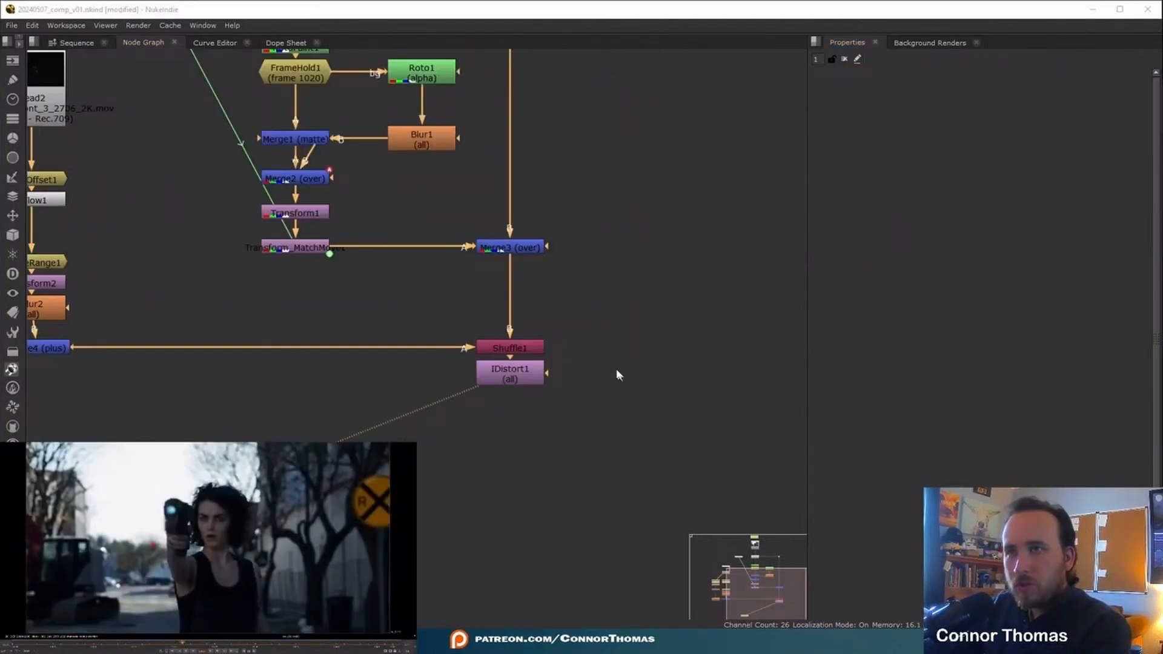
Step: Add a Constant node in the empty area beside IDistort1 as the color source for a glow
middle_drag(618, 374, 757, 405)
click(792, 333)
key(Tab)
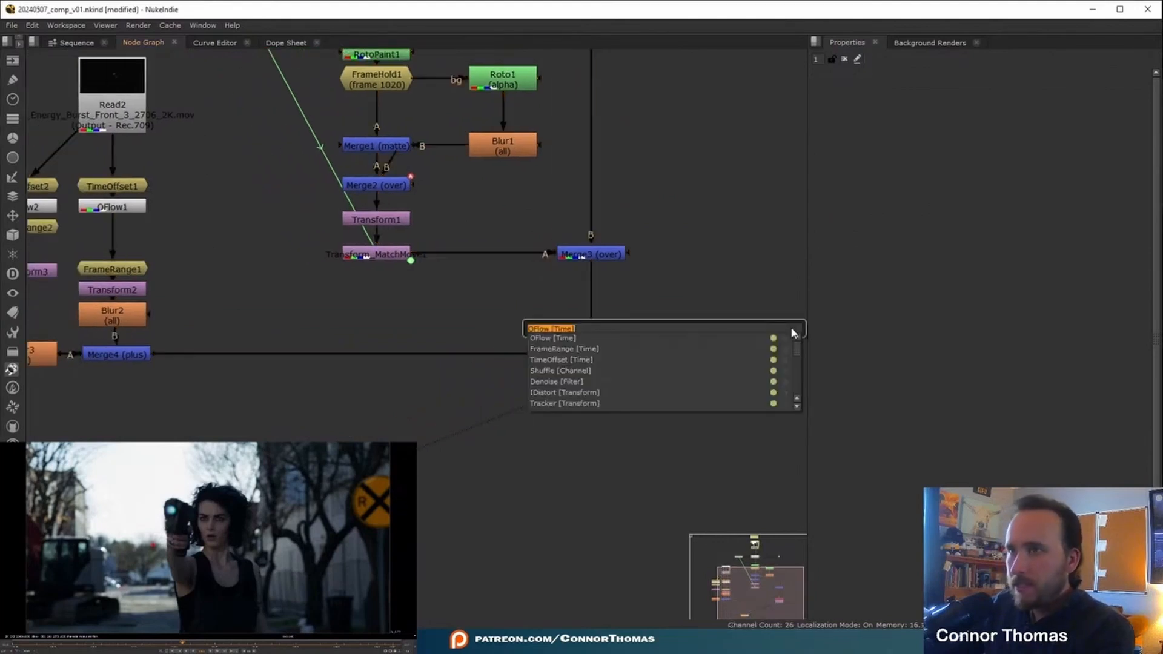
text(consta)
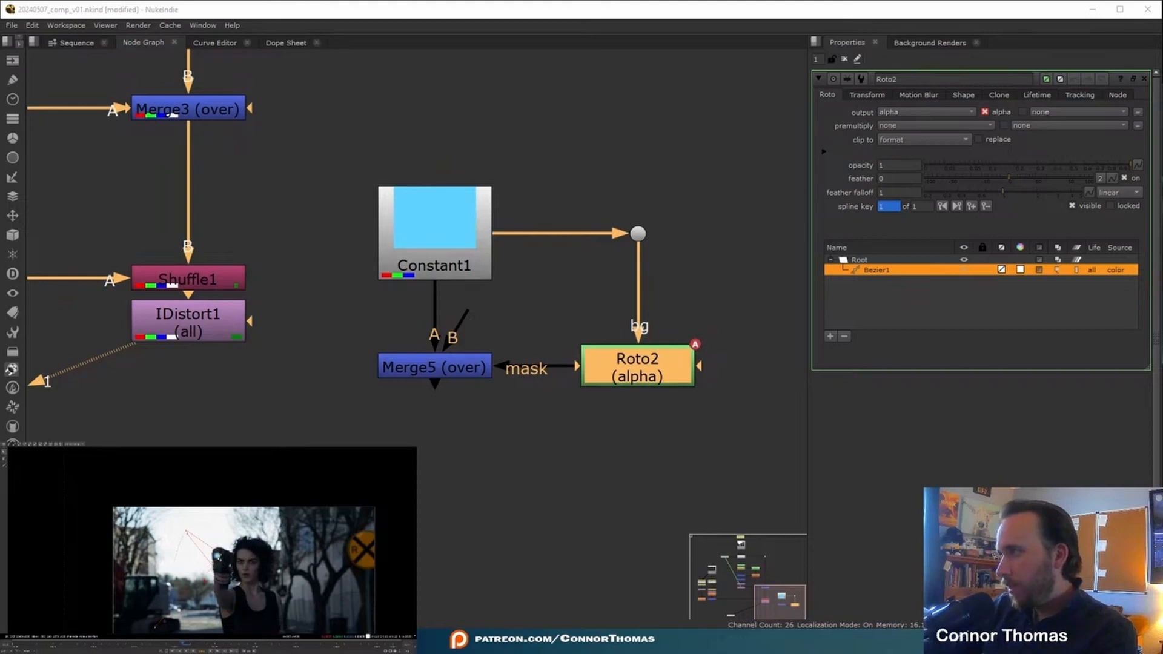
Step: Set Roto2's premultiply to rgba, and view Merge5's masked light-blue shape
click(909, 126)
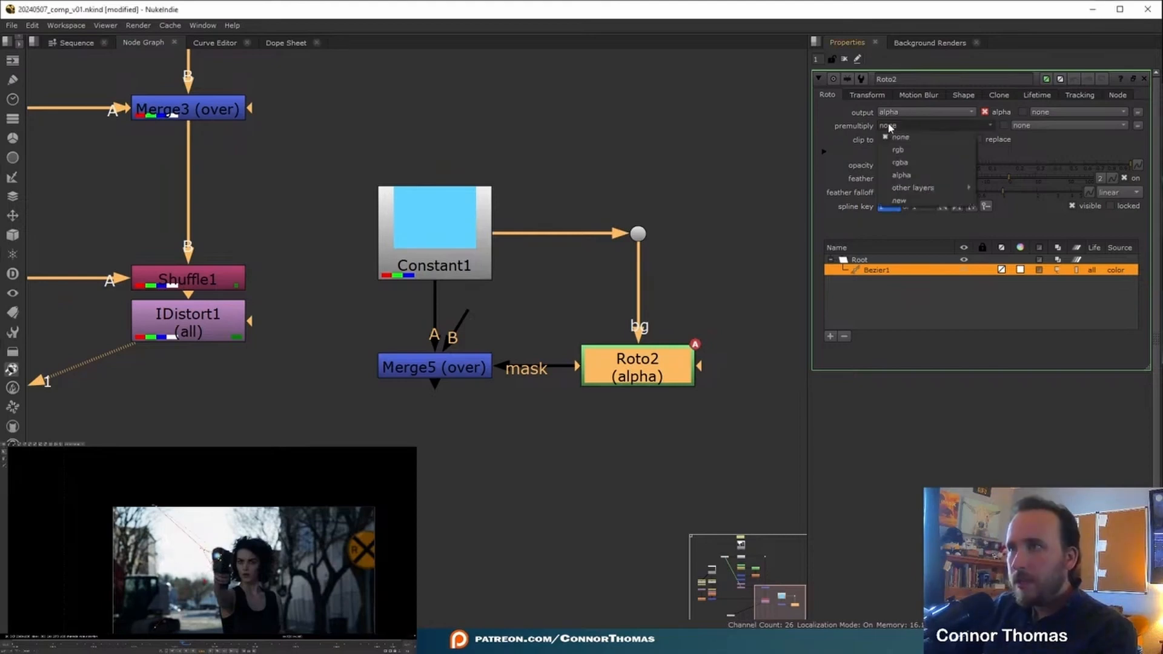
click(902, 161)
click(442, 370)
key(1)
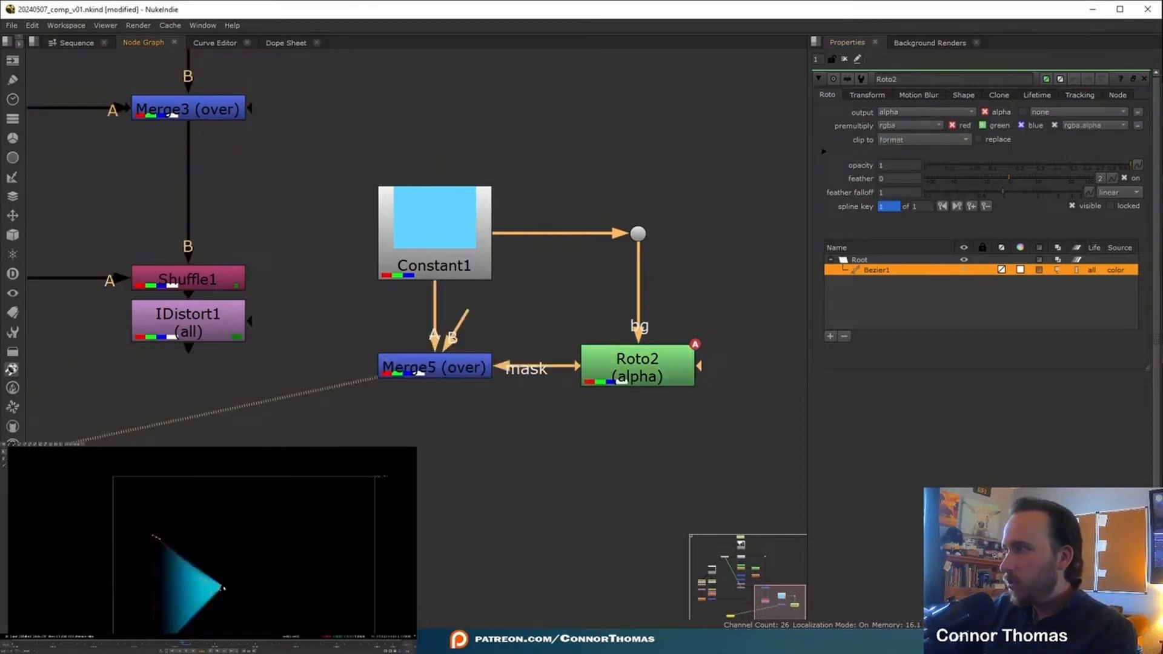
Step: Set Constant1's format to 2K_DCP 2048x1080
click(715, 383)
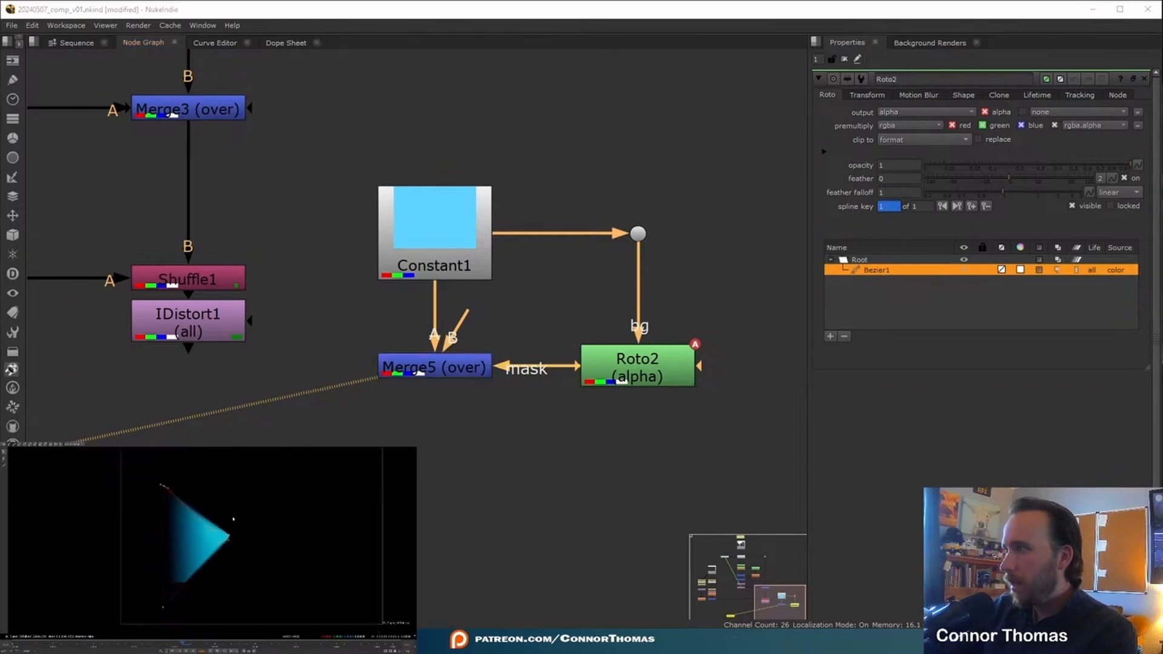
double_click(463, 222)
click(906, 197)
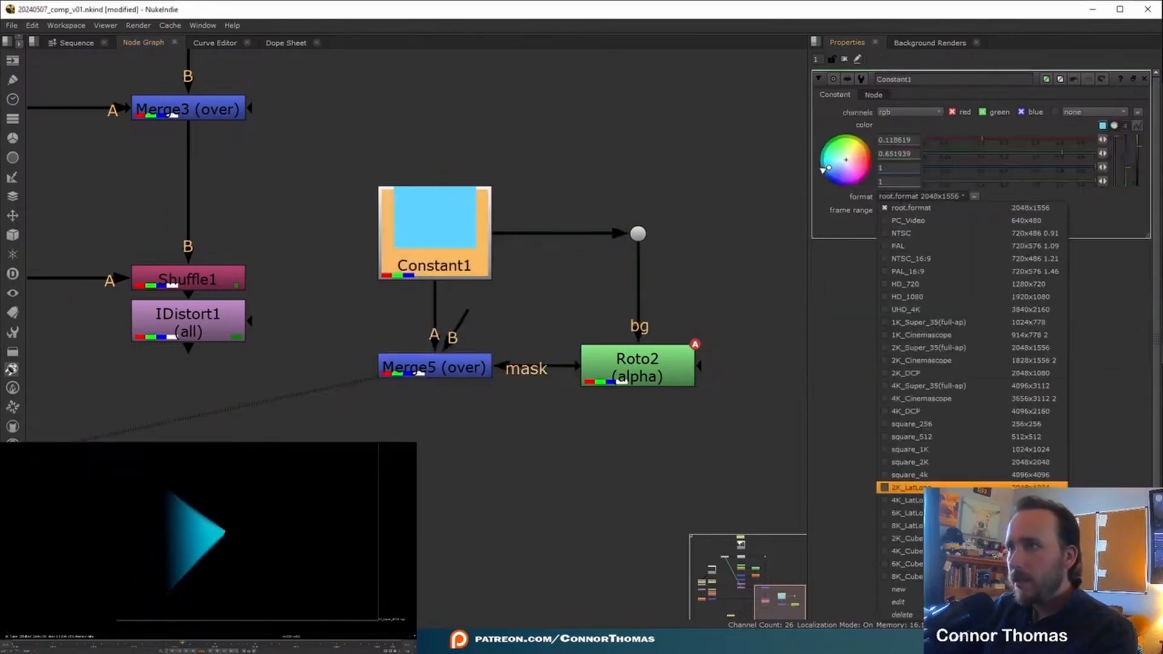
click(962, 373)
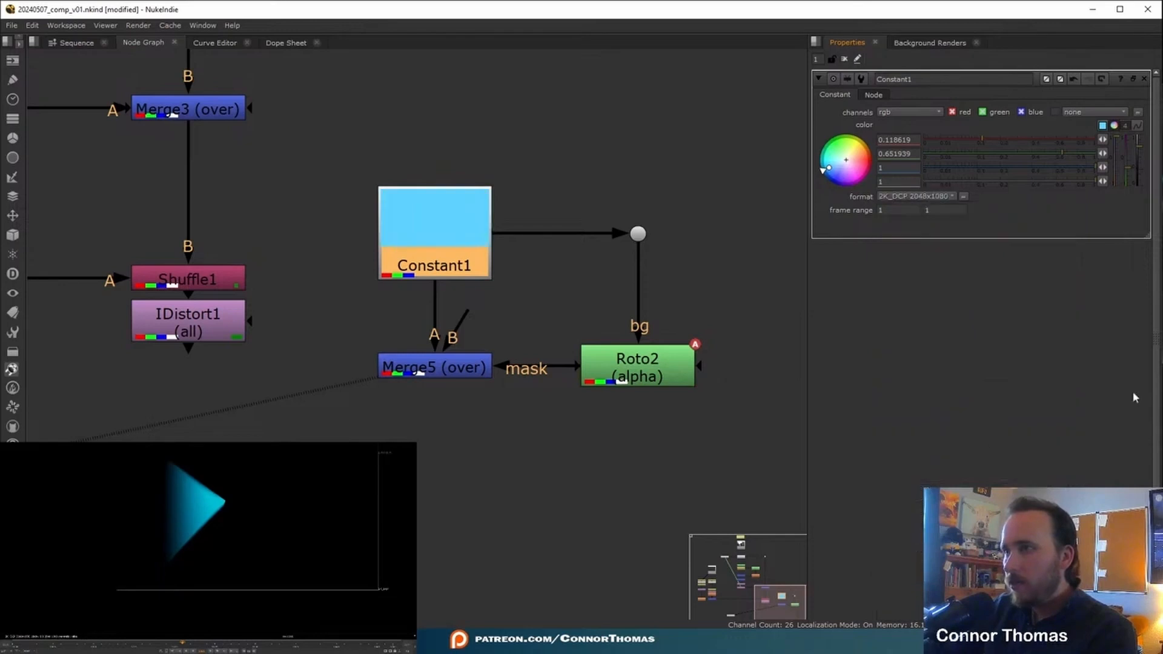
Step: Add a plus merge below IDistort1, and route Merge5's output through a dot into its A input with the glow nodes alongside
click(188, 318)
key(m)
drag(303, 330, 179, 478)
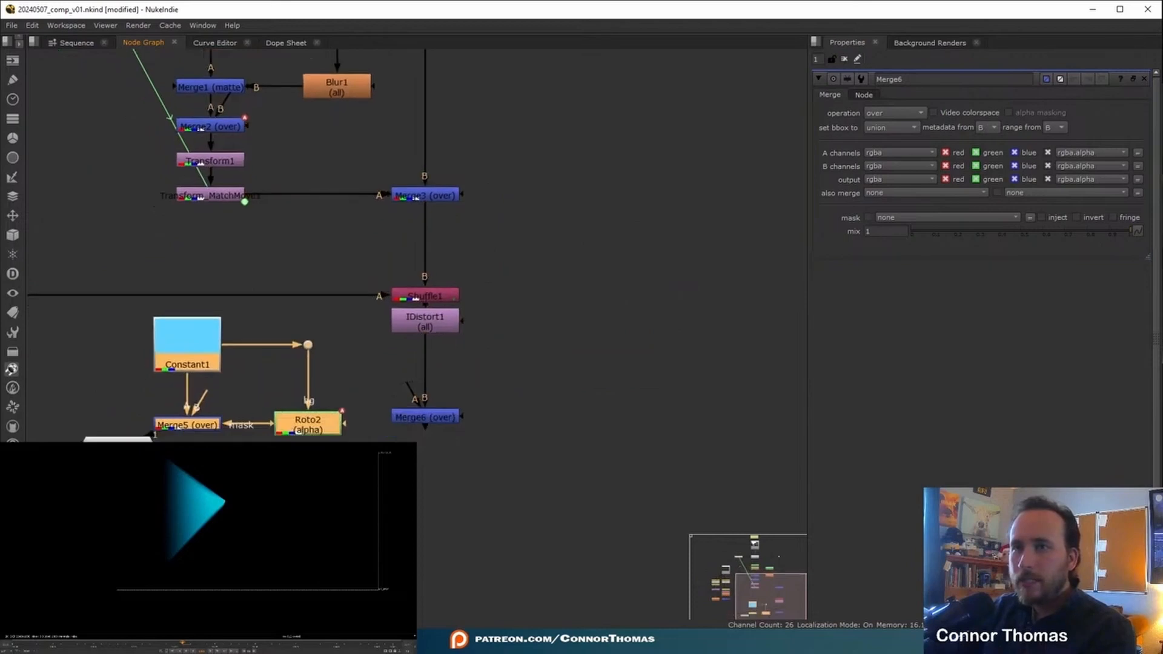
middle_drag(122, 457, 191, 337)
drag(191, 337, 235, 472)
click(464, 379)
drag(477, 272, 247, 306)
drag(471, 302, 471, 348)
ctrl+drag(377, 326, 254, 346)
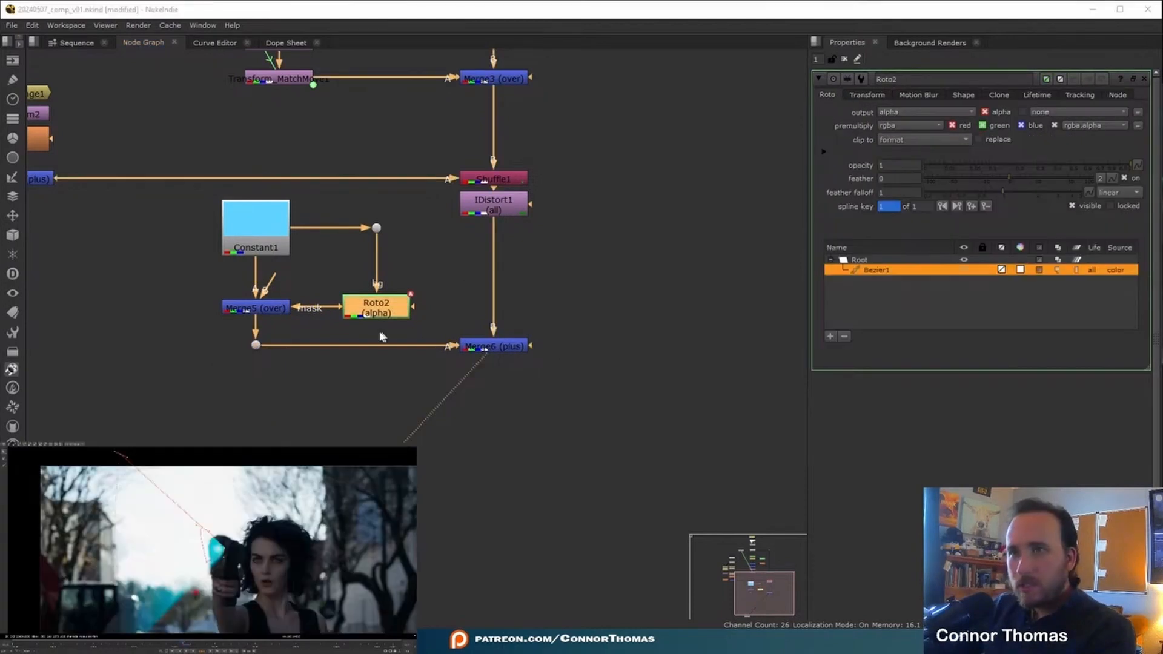
Step: Move Roto2 closer to its dot, and add a Blur node between it and Merge5's mask input
drag(379, 314, 380, 272)
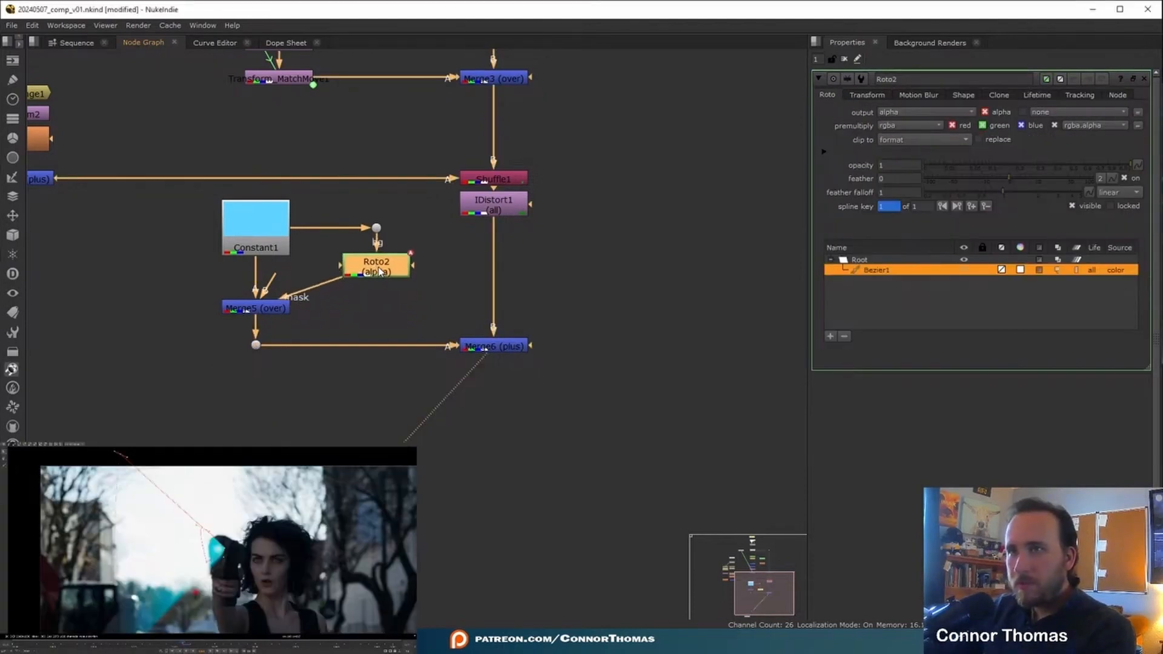
key(b)
click(1005, 129)
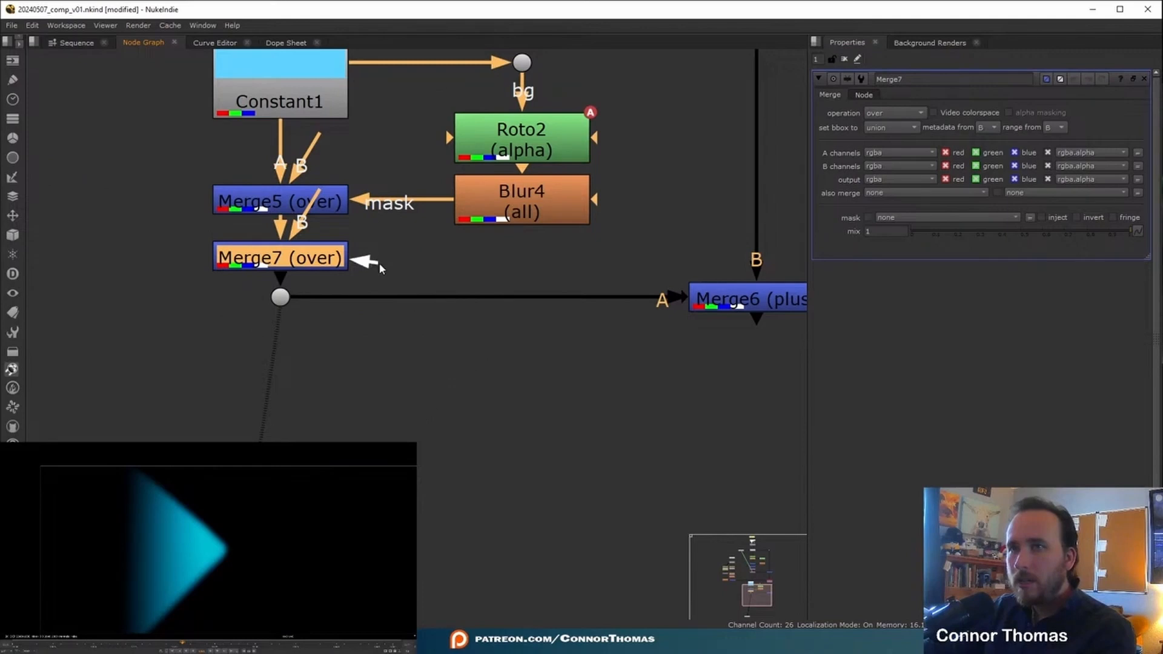
Step: Wire Merge7's A and B inputs from Merge5 to stack the glow on itself, and view the result through Merge6
click(369, 261)
click(269, 247)
key(shift+x)
drag(216, 225, 260, 242)
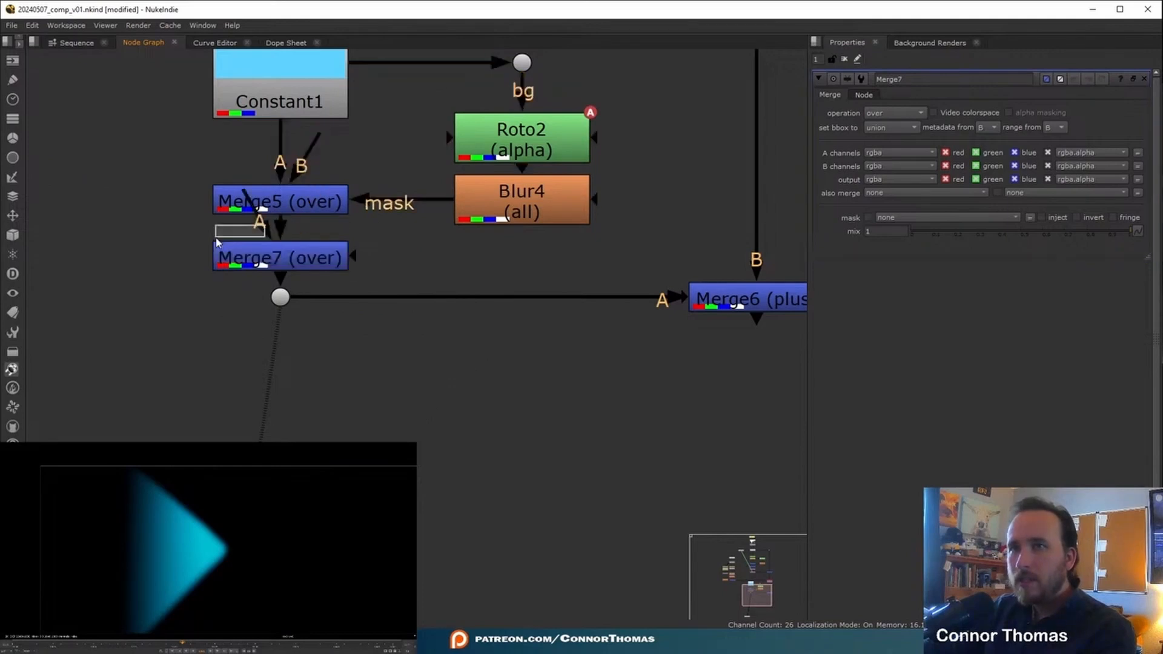
drag(87, 404, 805, 252)
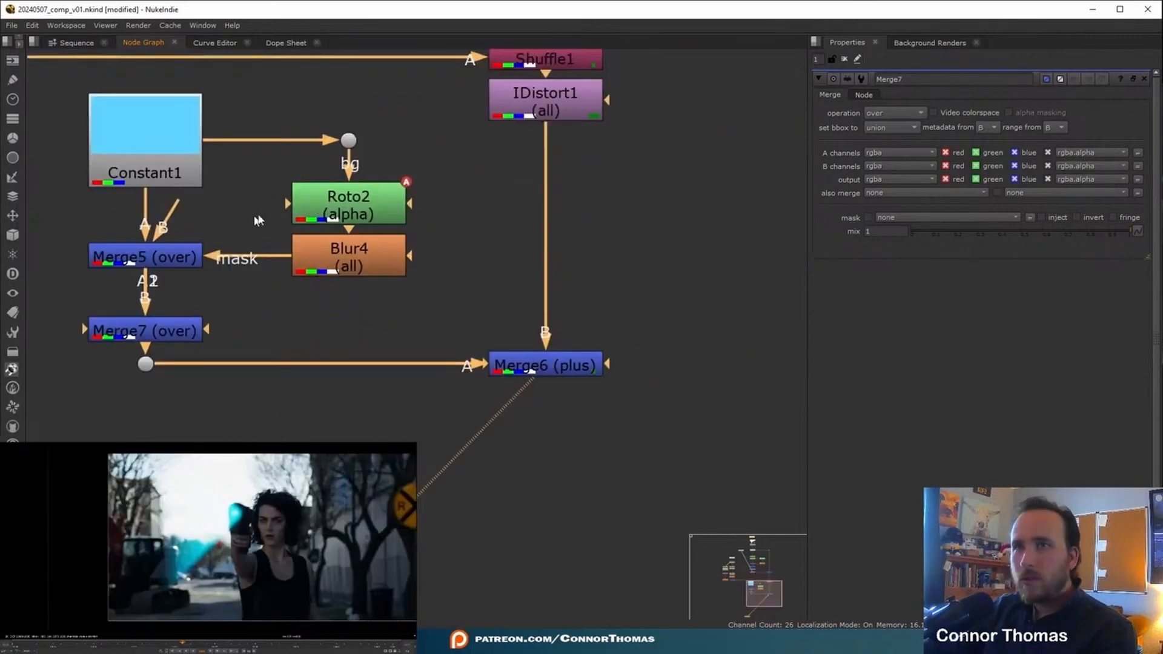
Step: Adjust the points of Roto2's Bezier shape around the gun's muzzle
double_click(348, 203)
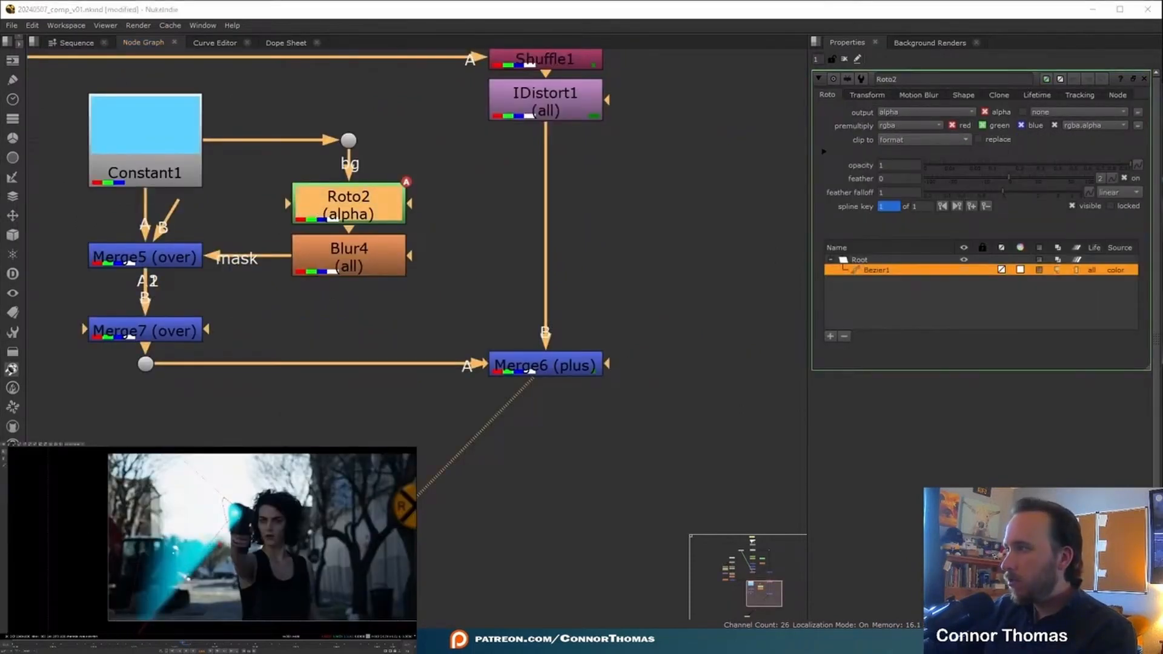
scroll(201, 501, down, 2)
scroll(277, 543, up, 5)
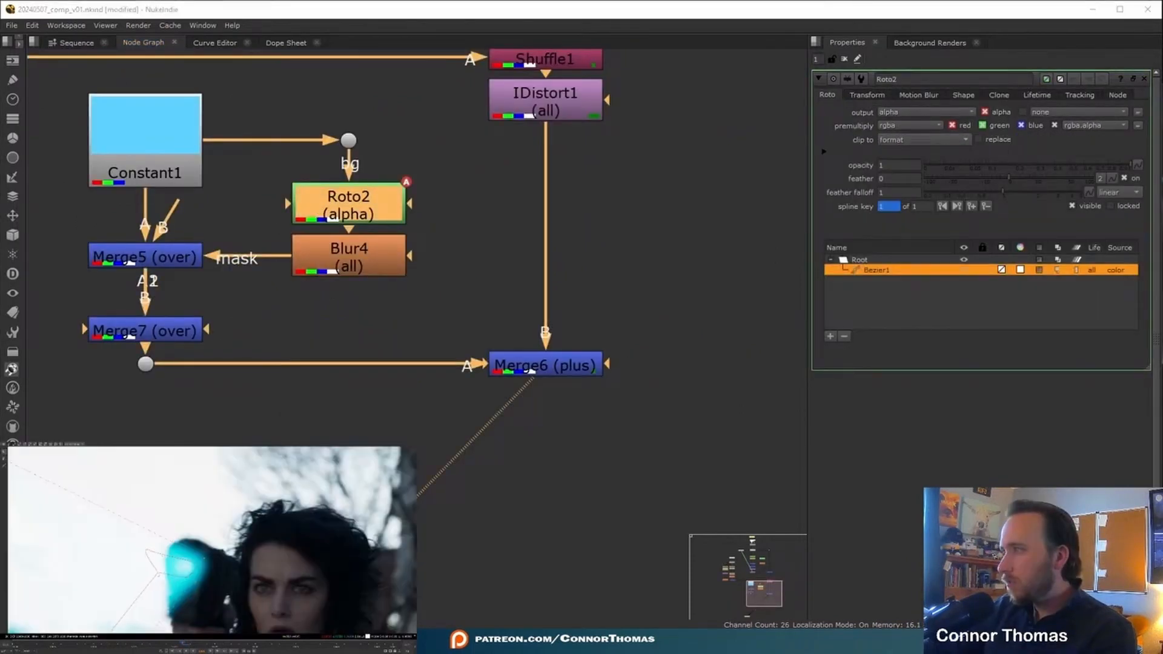
drag(188, 581, 182, 573)
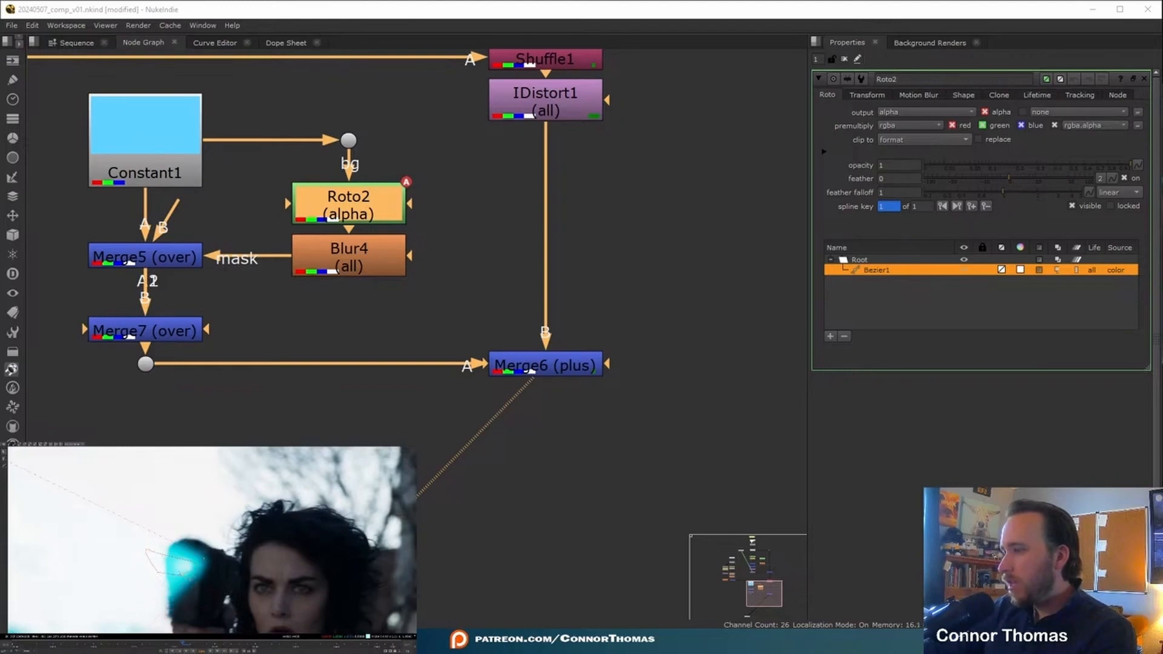
Step: Reduce Merge5's mix, set a key on it at the gunshot, and lower the mix further on an earlier frame
double_click(249, 241)
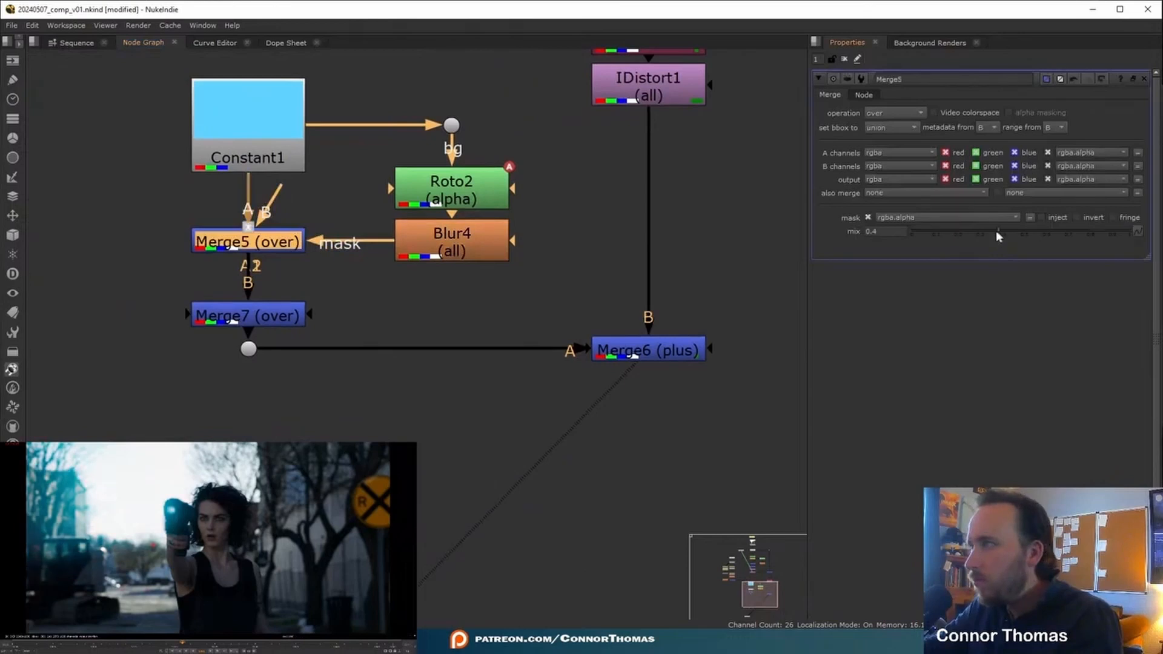
drag(999, 237, 922, 233)
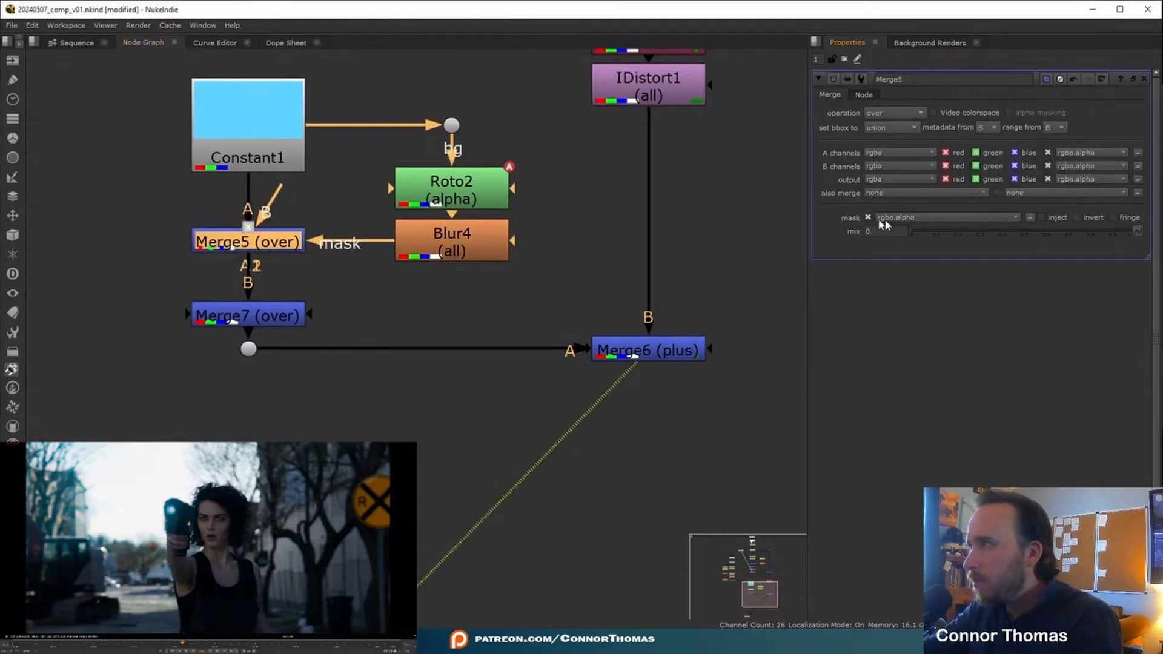
right_click(886, 229)
click(907, 238)
click(174, 644)
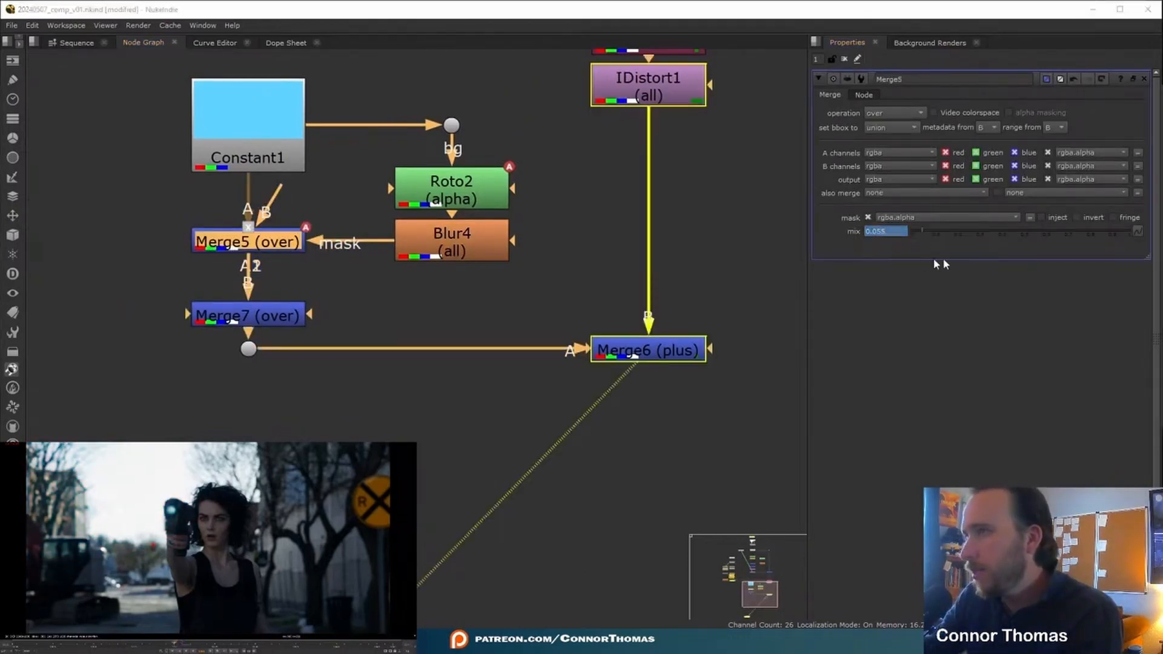
drag(922, 232, 913, 232)
Step: Key Merge5's mix on a frame after the gunshot, trying higher values before settling on a low one
click(191, 643)
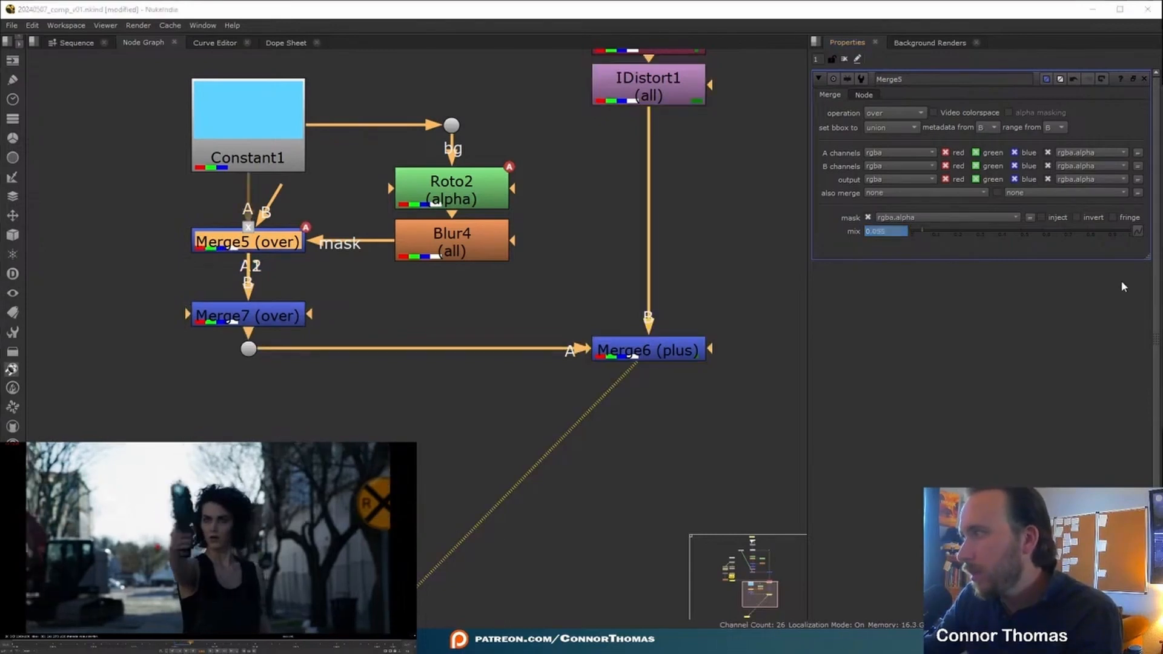
click(1065, 231)
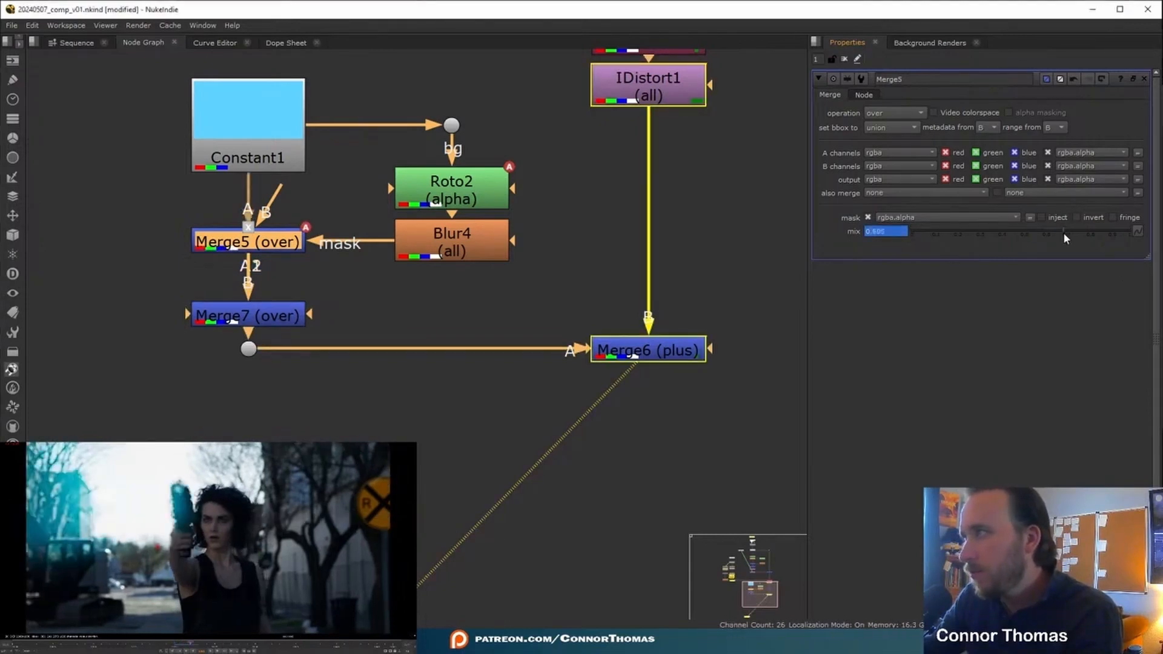
click(1033, 234)
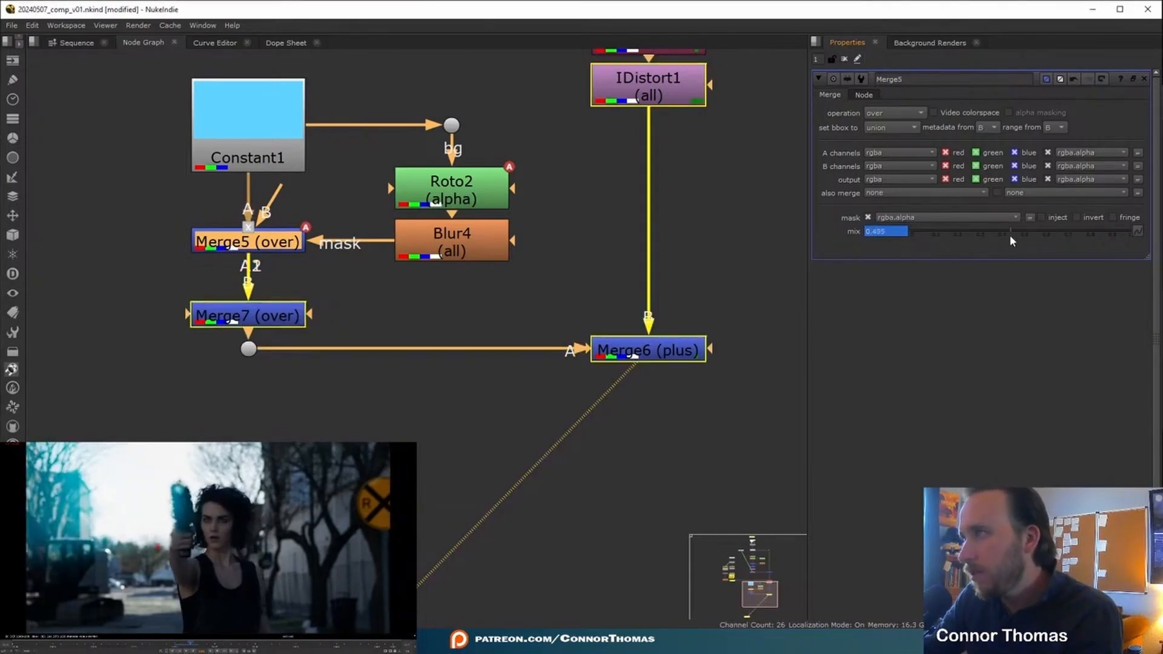
click(990, 234)
click(950, 232)
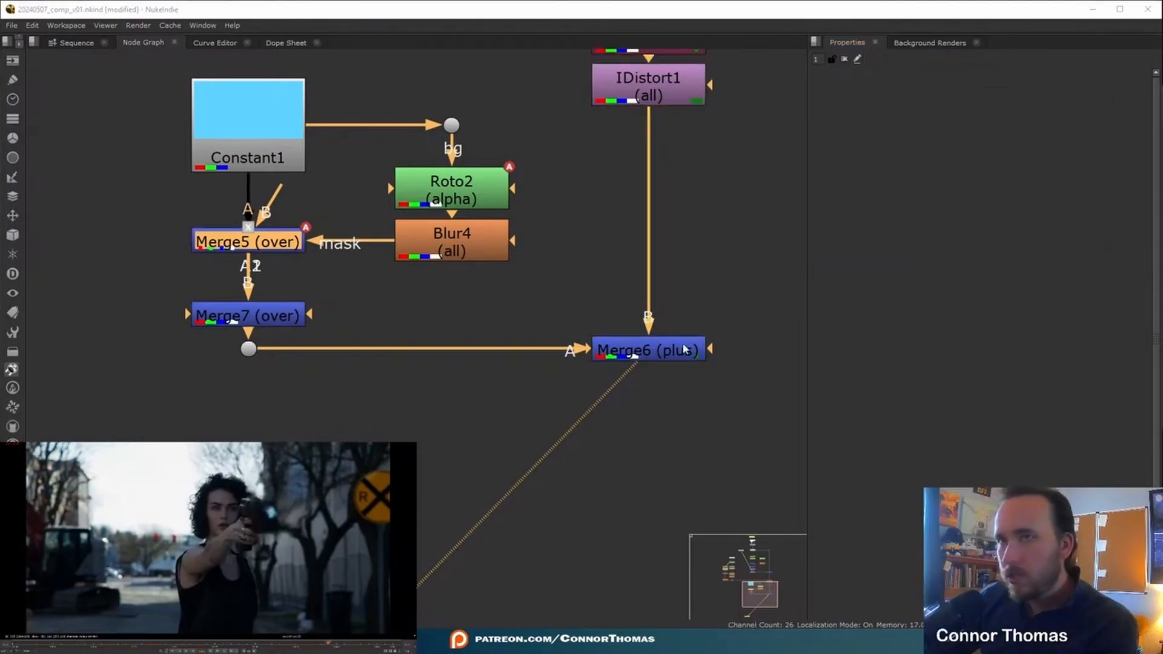
Step: Select the Bezier1 shape in Roto2 and add a spline key on a frame between the gunshots
scroll(684, 350, down, 3)
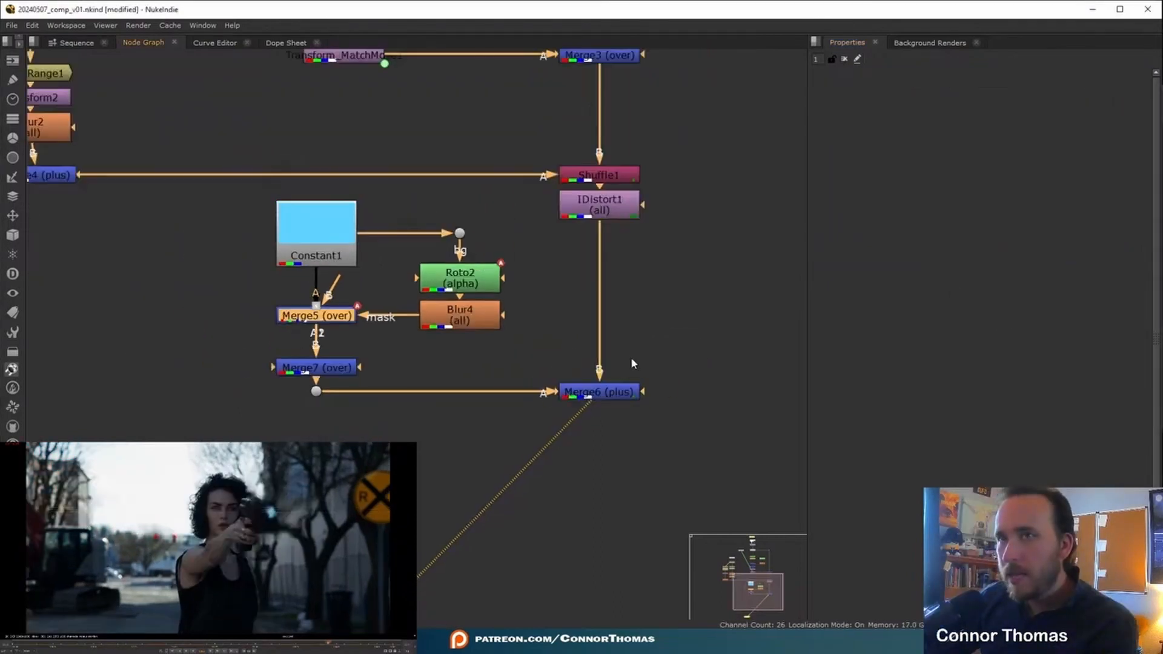
double_click(424, 271)
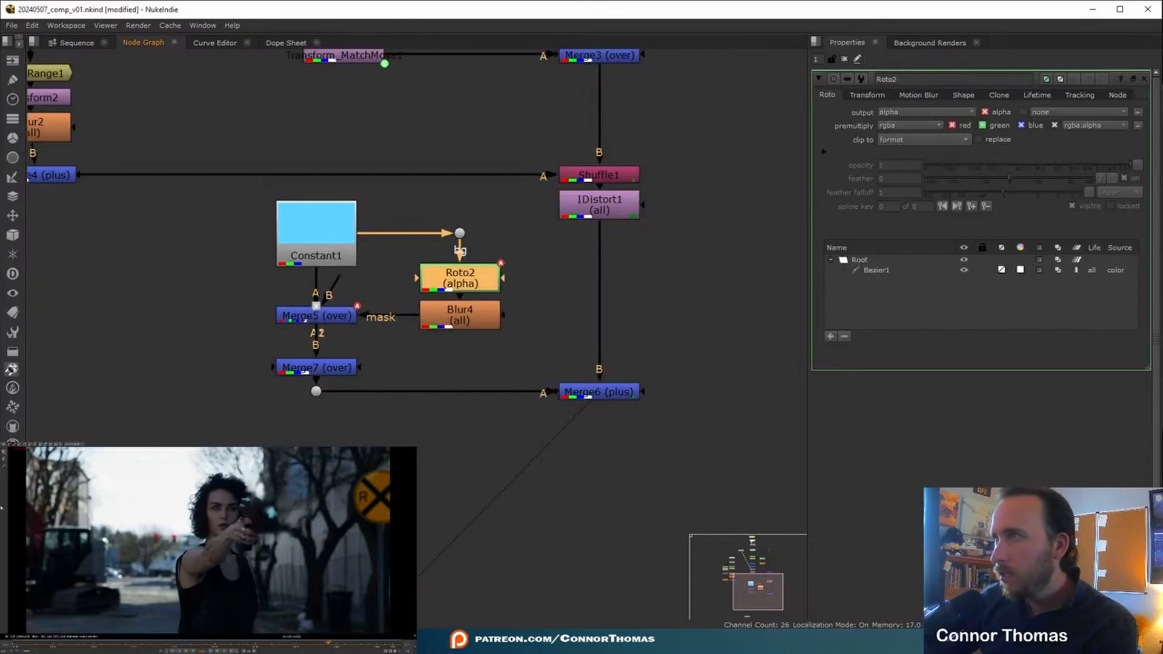
scroll(90, 522, down, 2)
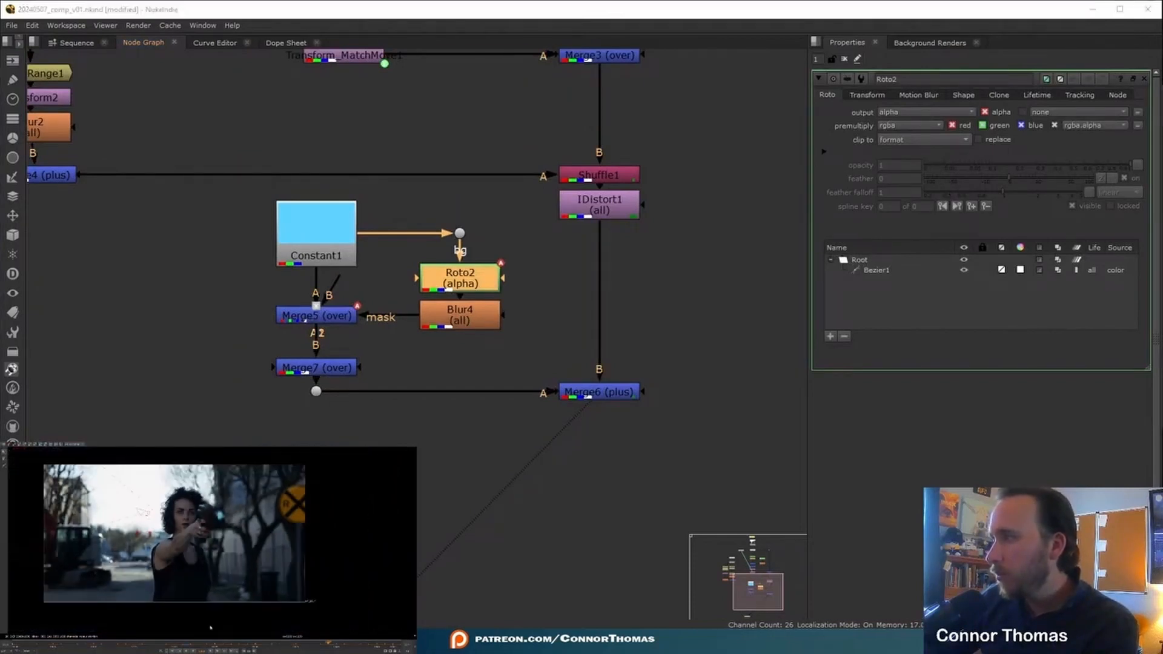
click(223, 644)
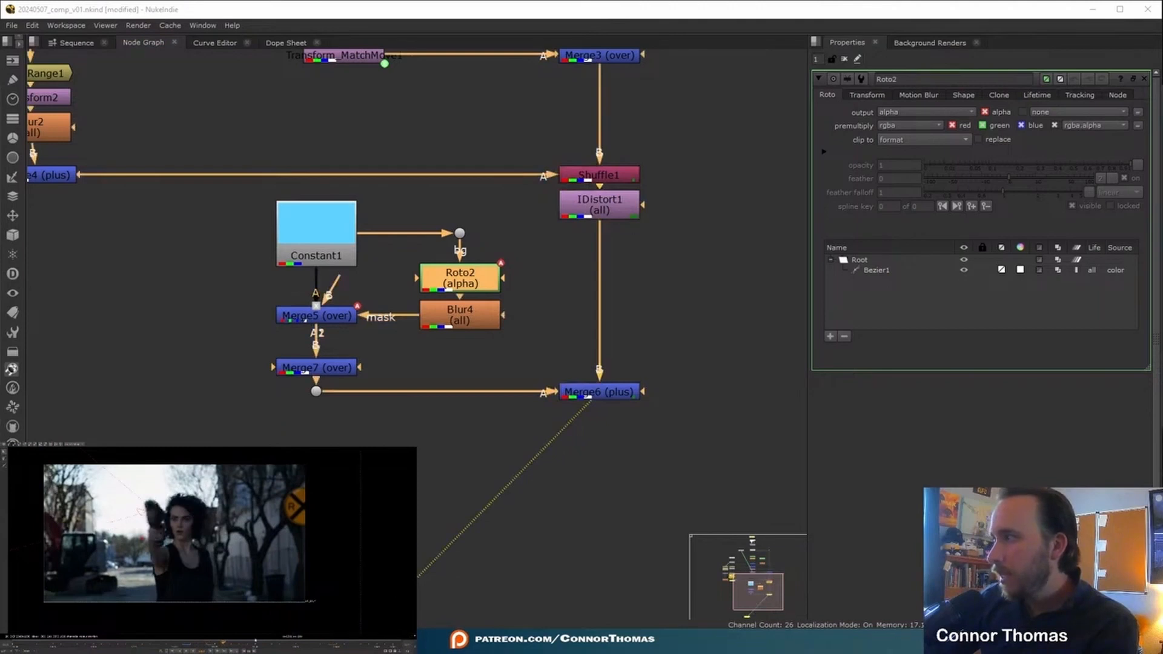
click(262, 645)
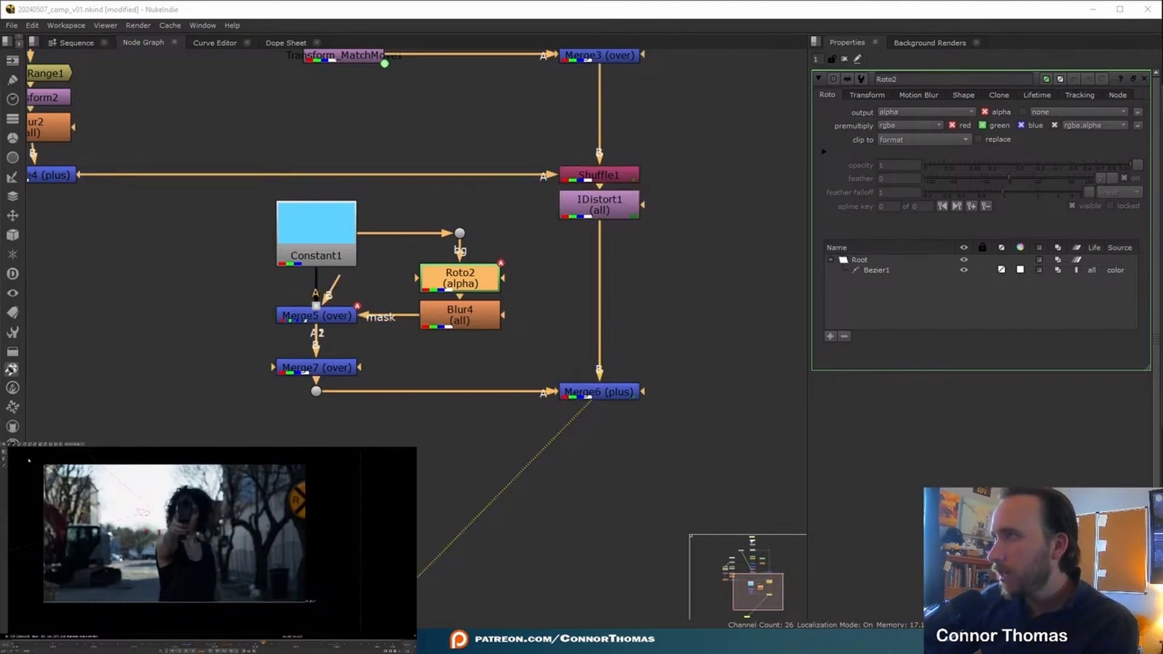
click(870, 272)
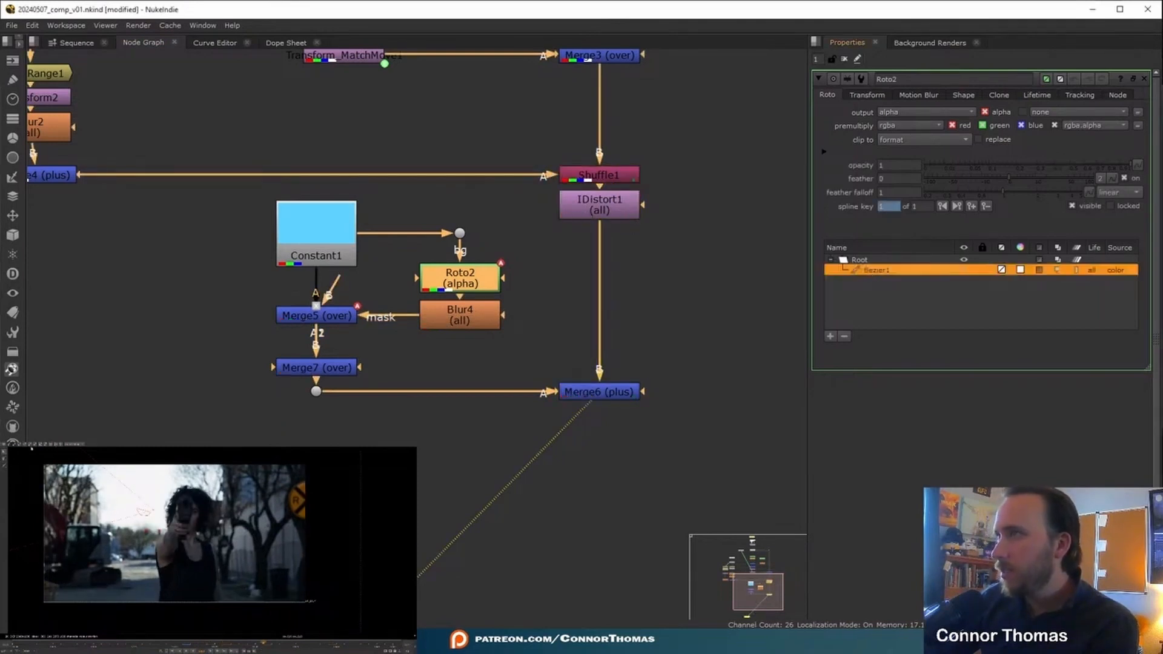
click(55, 445)
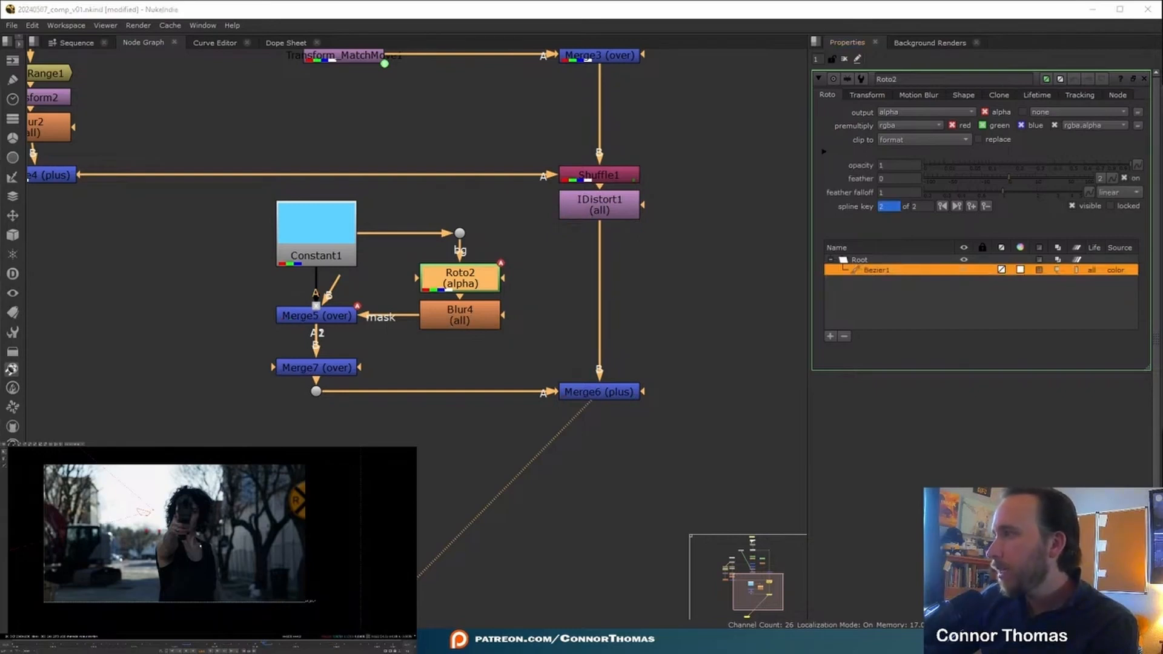
Step: Reposition and reshape Roto2's Bezier shape around the muzzle at the second gunshot
click(336, 646)
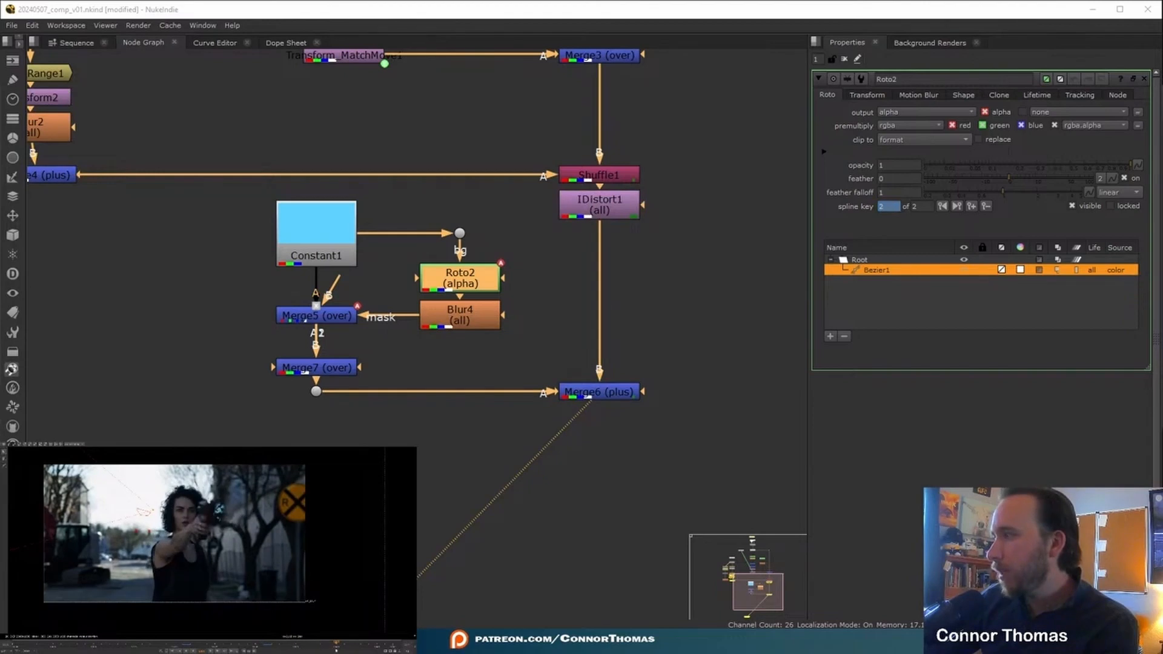
click(328, 646)
drag(146, 513, 245, 556)
drag(263, 600, 287, 544)
Step: Set a key on Merge5's mix on the frame just before the second gunshot
double_click(339, 315)
key(Left)
right_click(883, 232)
click(924, 239)
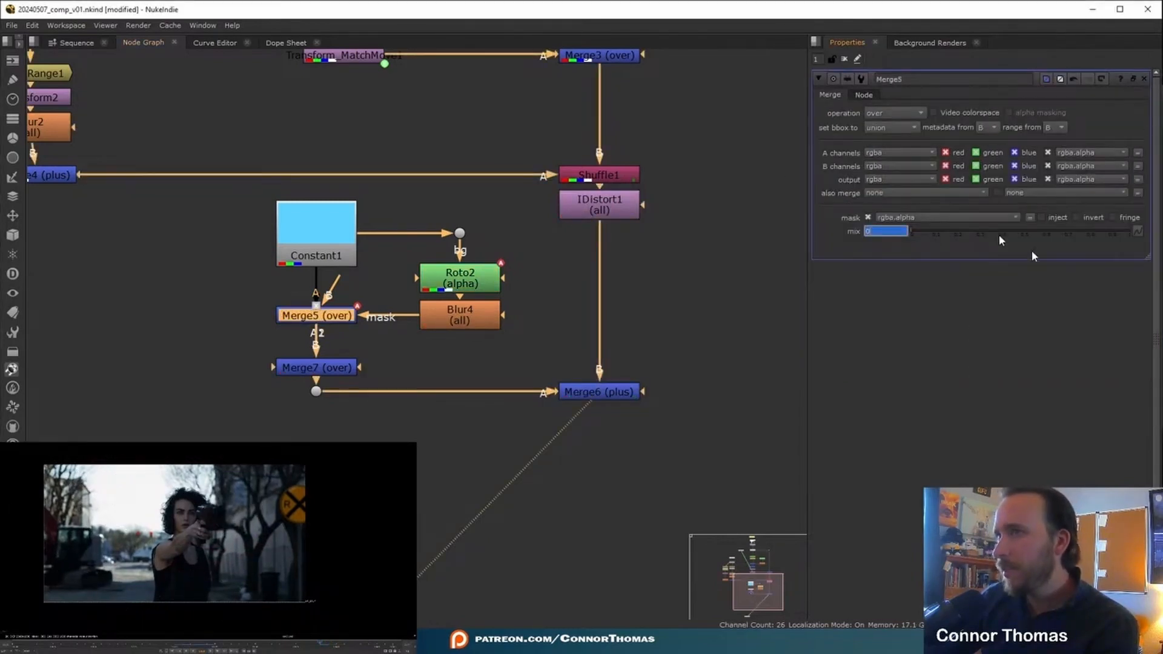
Step: Key Merge5's mix through the second gunshot, using 0.055, raising it to 0.225 and lowering it again
click(937, 231)
drag(936, 230, 922, 230)
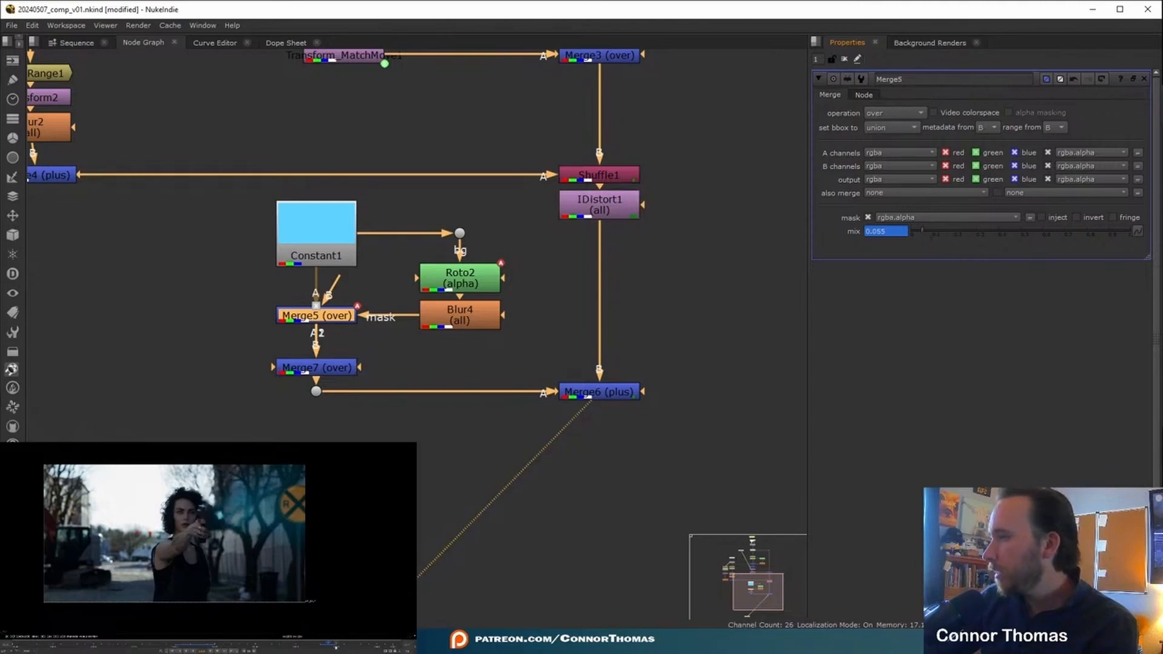
drag(973, 231, 960, 231)
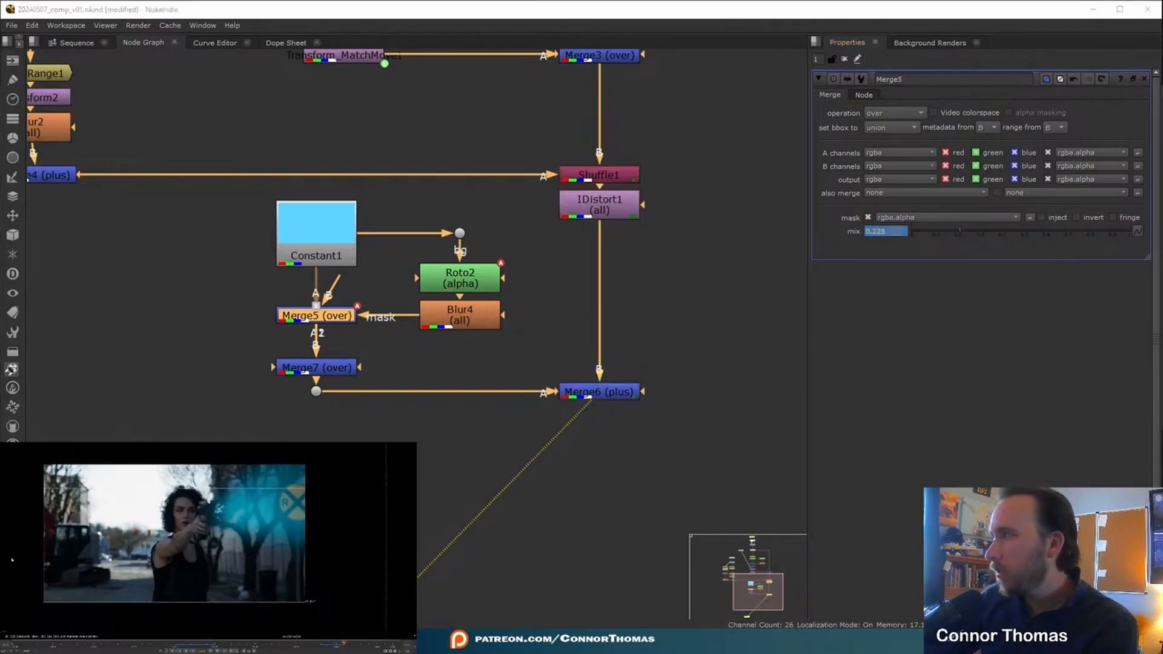
drag(944, 232, 908, 234)
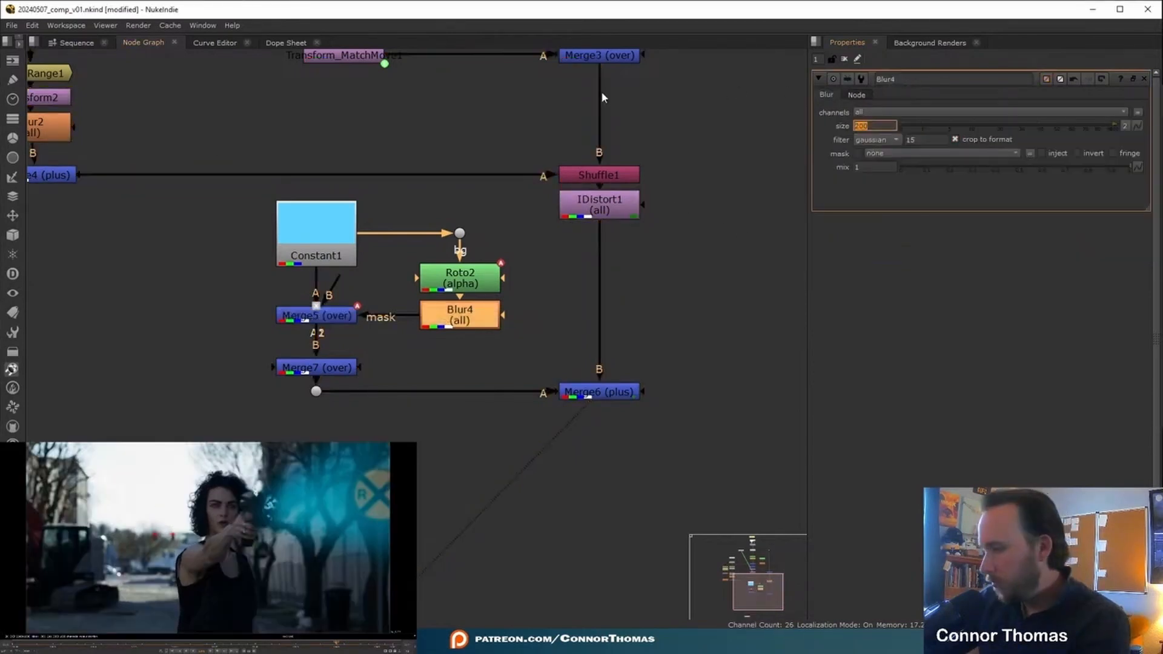
Step: Try a size of 400 on Blur4 and set it back to 200
text(00)
key(Return)
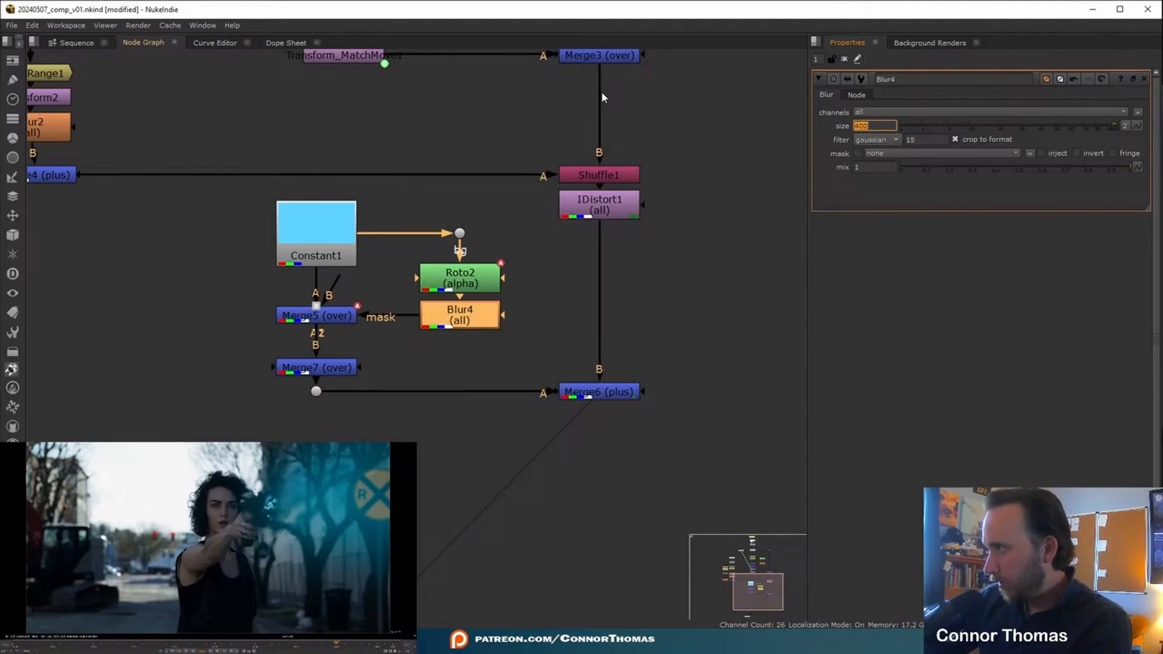
text(200)
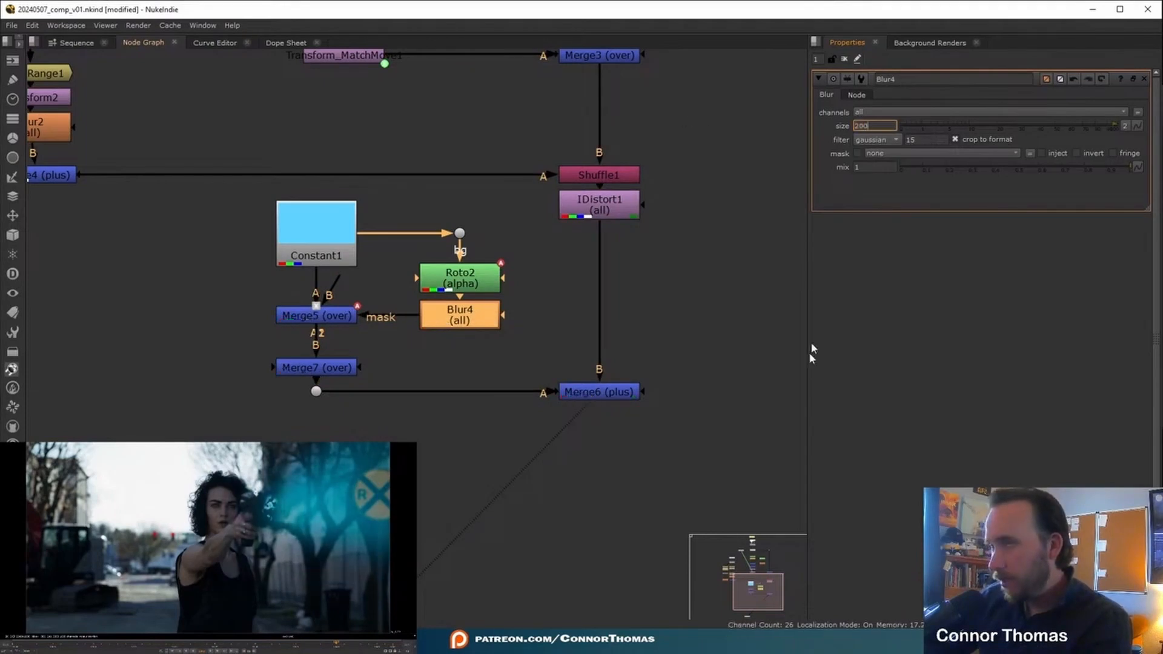
Step: Key Blur4's size at 200 near the first gunshot and at 400 before the second, close its properties, and save the script
click(183, 643)
click(223, 643)
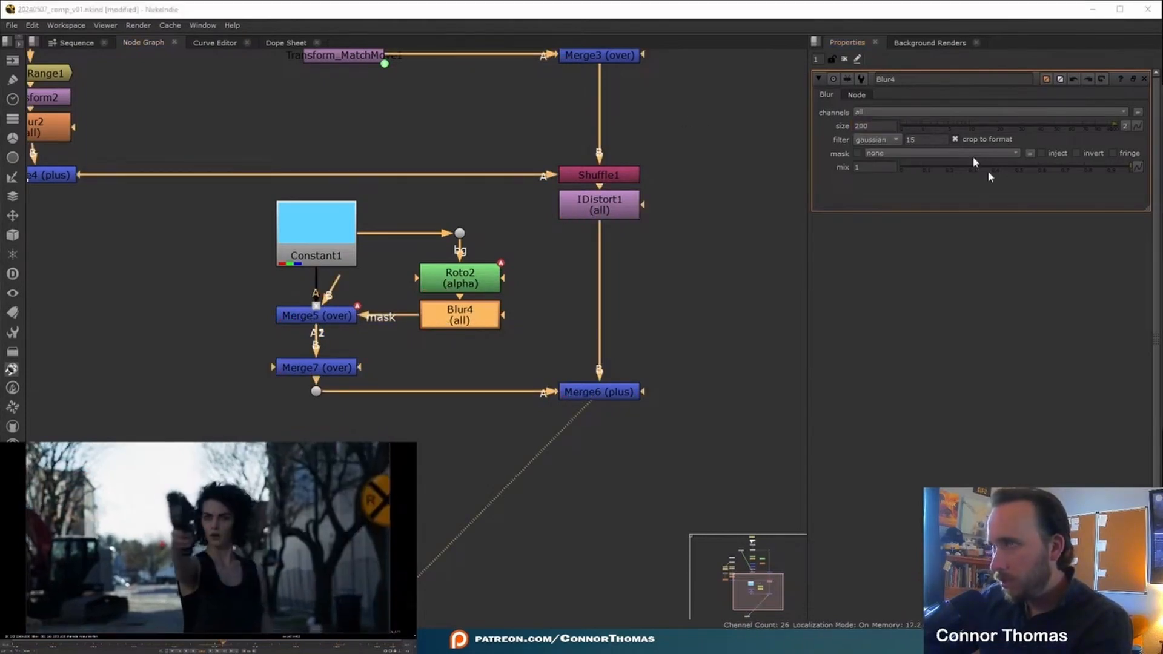
right_click(863, 126)
click(878, 134)
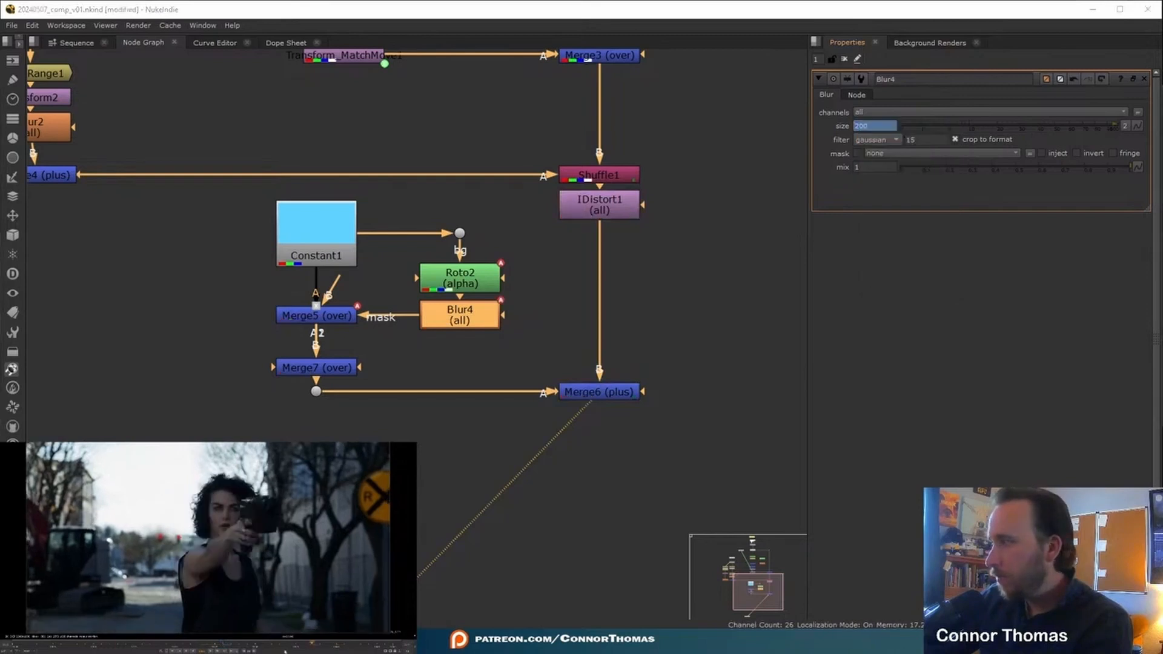
text(400)
key(Return)
click(847, 59)
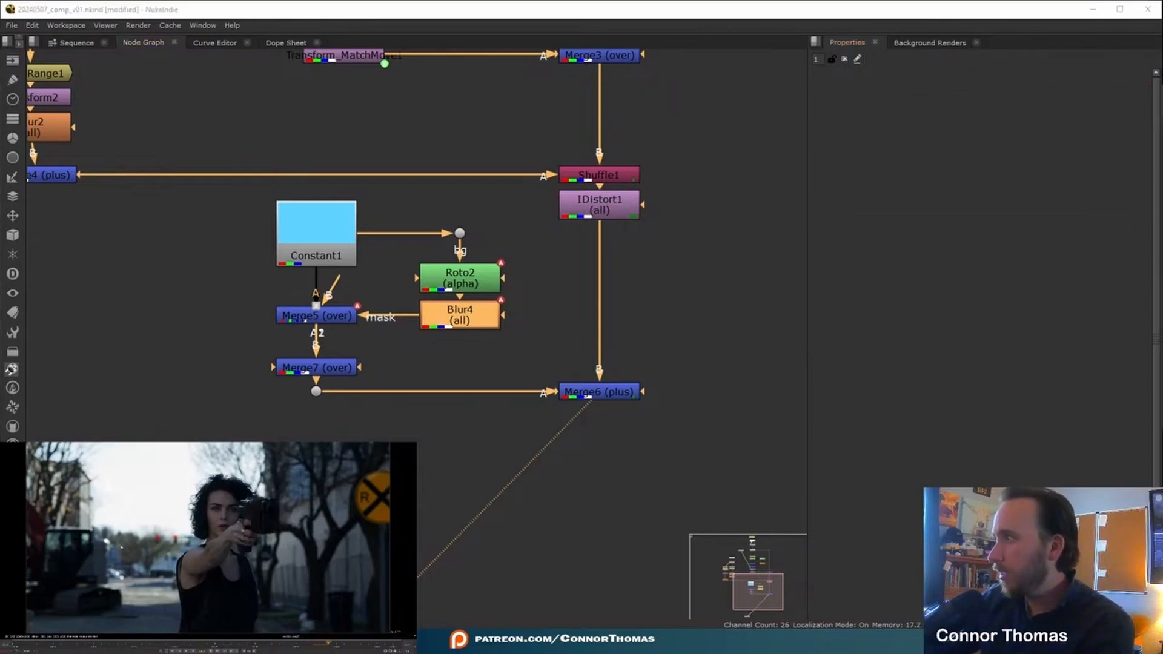
key(ctrl+s)
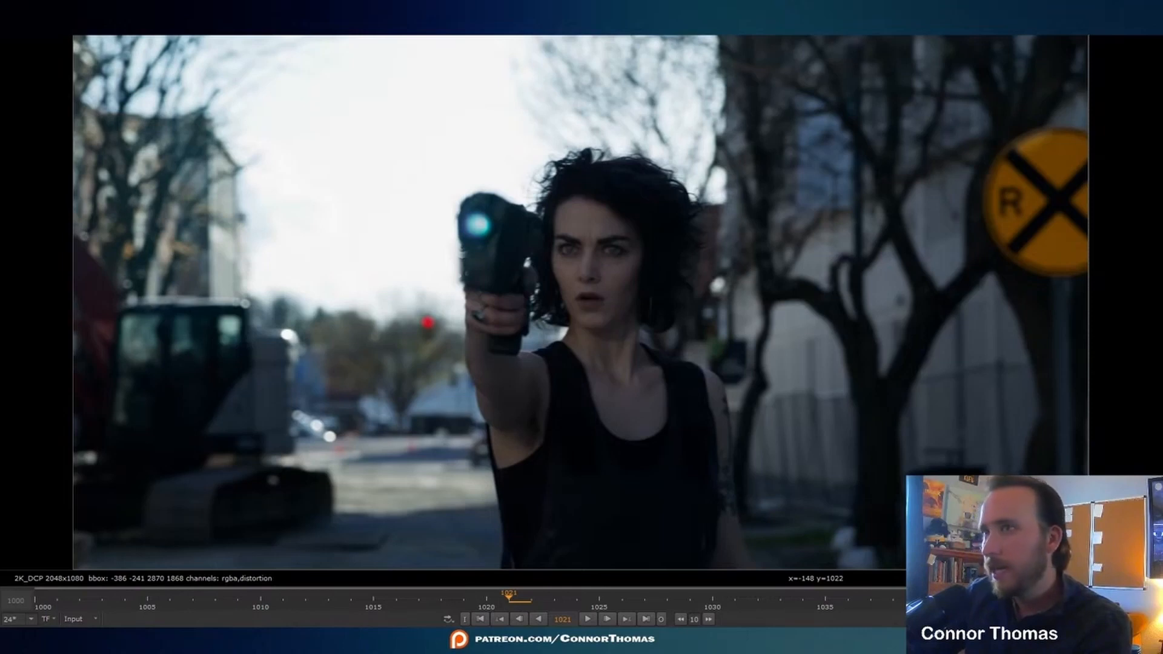
Step: View the spark burst clip and scrub forward through its frames
key(1)
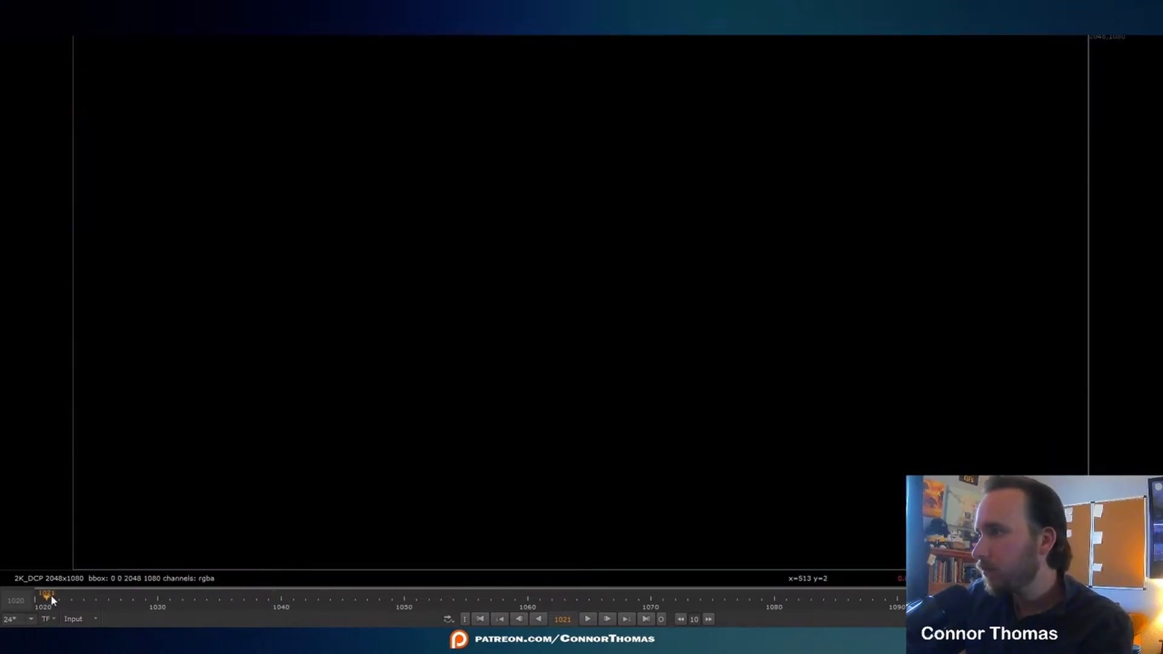
drag(102, 601, 269, 600)
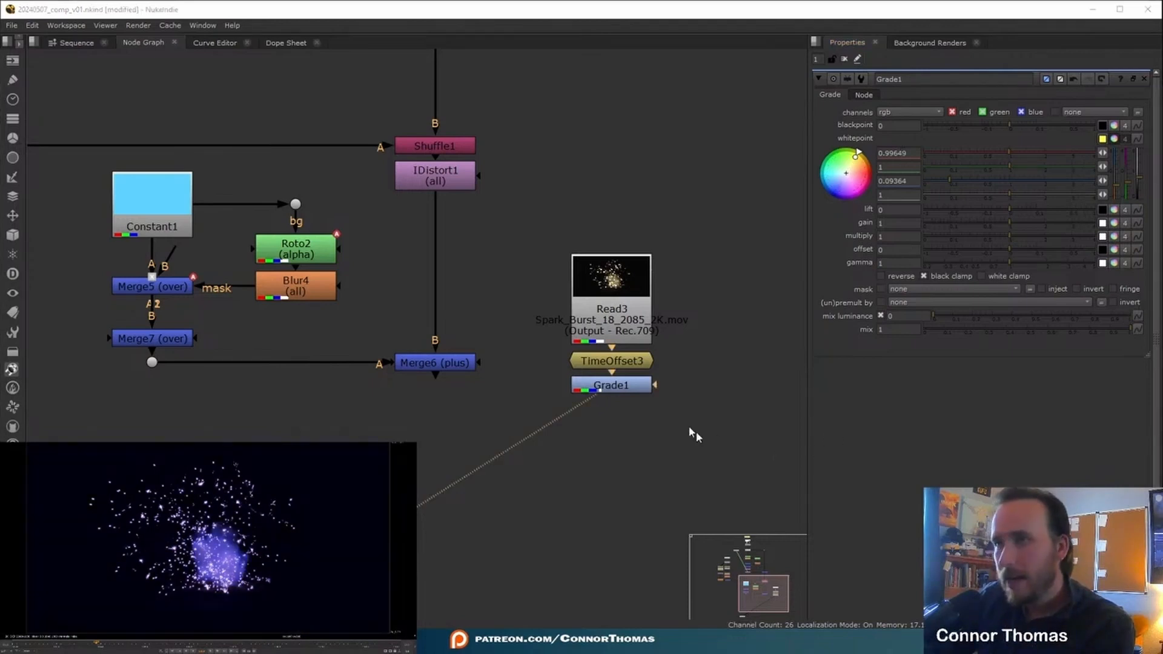
Step: Add a Merge node downstream of Merge6, place it below, and view the comp through it
middle_drag(647, 401, 683, 362)
click(482, 324)
key(m)
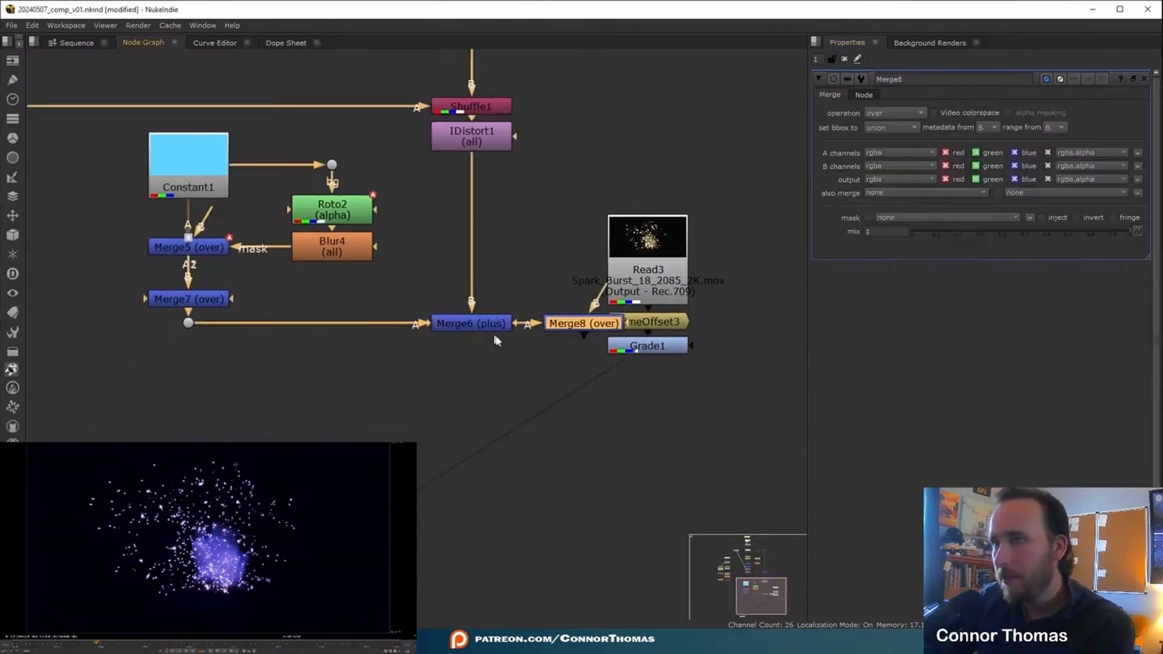
drag(563, 323, 506, 484)
scroll(506, 485, down, 2)
key(1)
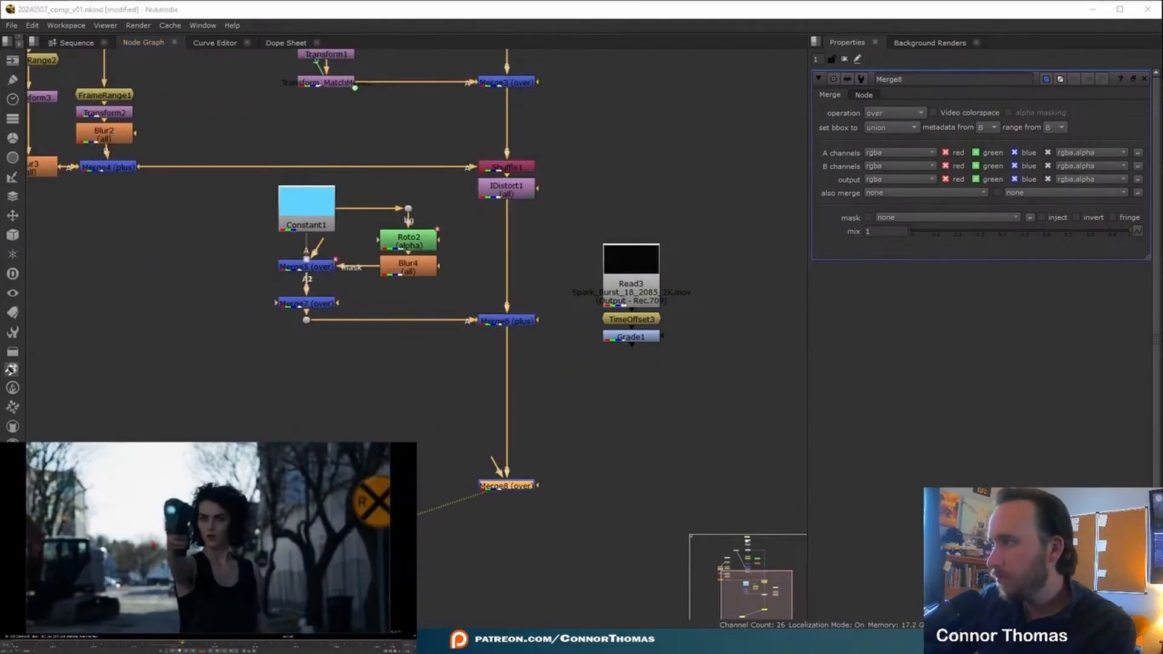
Step: Move the spark burst nodes beside the main comp branch, append a Transform after Grade1, and connect it to Merge8's A input
drag(585, 223, 750, 371)
drag(618, 289, 370, 381)
drag(489, 464, 401, 429)
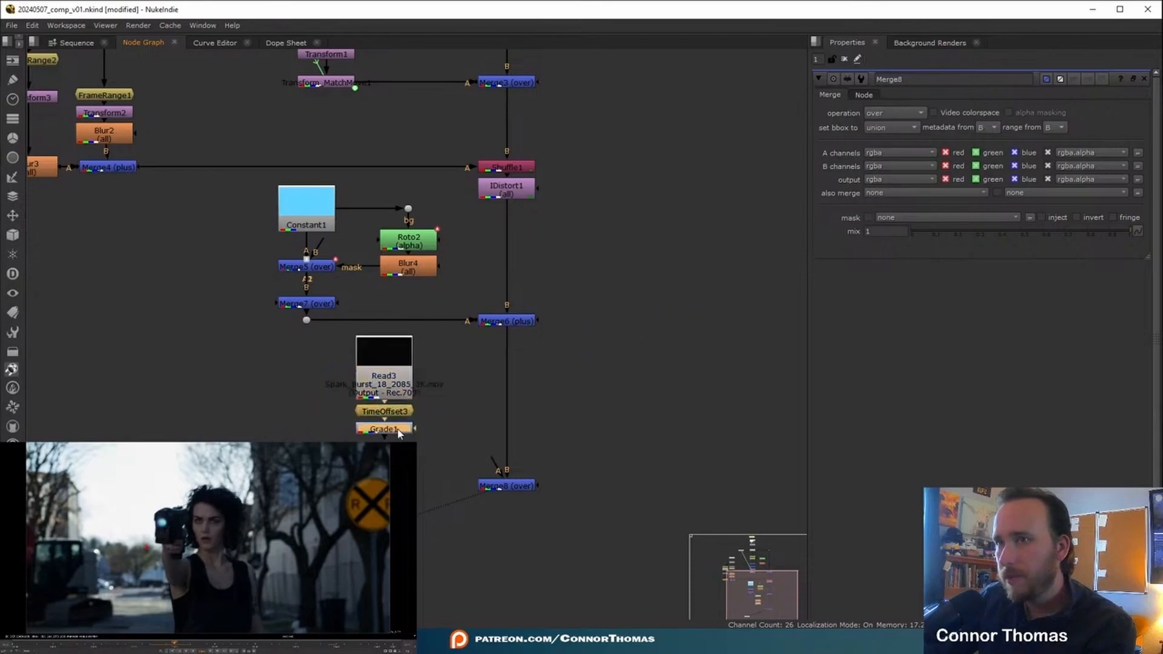
key(t)
drag(489, 476, 489, 479)
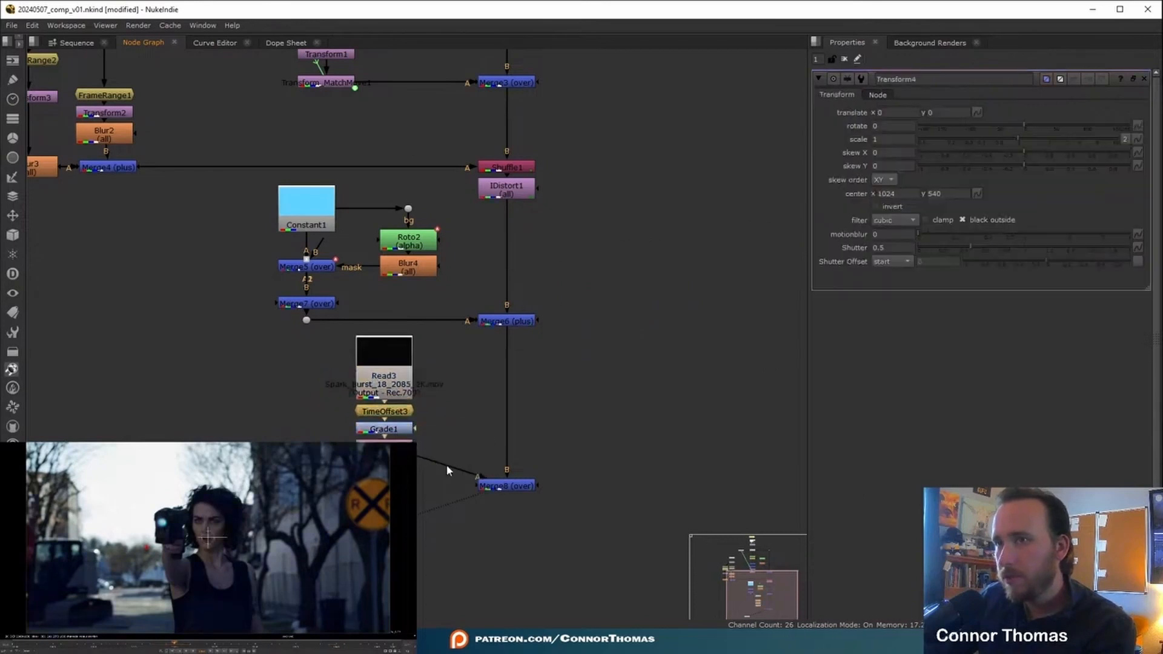
Step: Translate the spark burst to x -270, y 130 in Transform4 and set TimeOffset3 to 1017 frames
drag(208, 537, 161, 516)
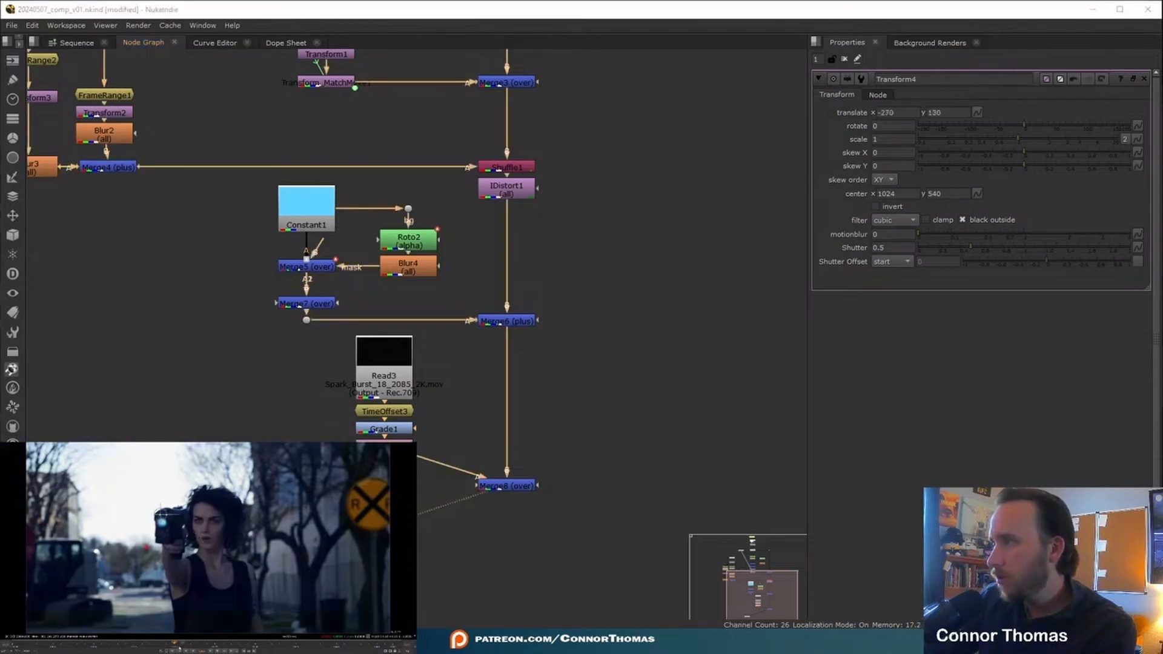
key(Right)
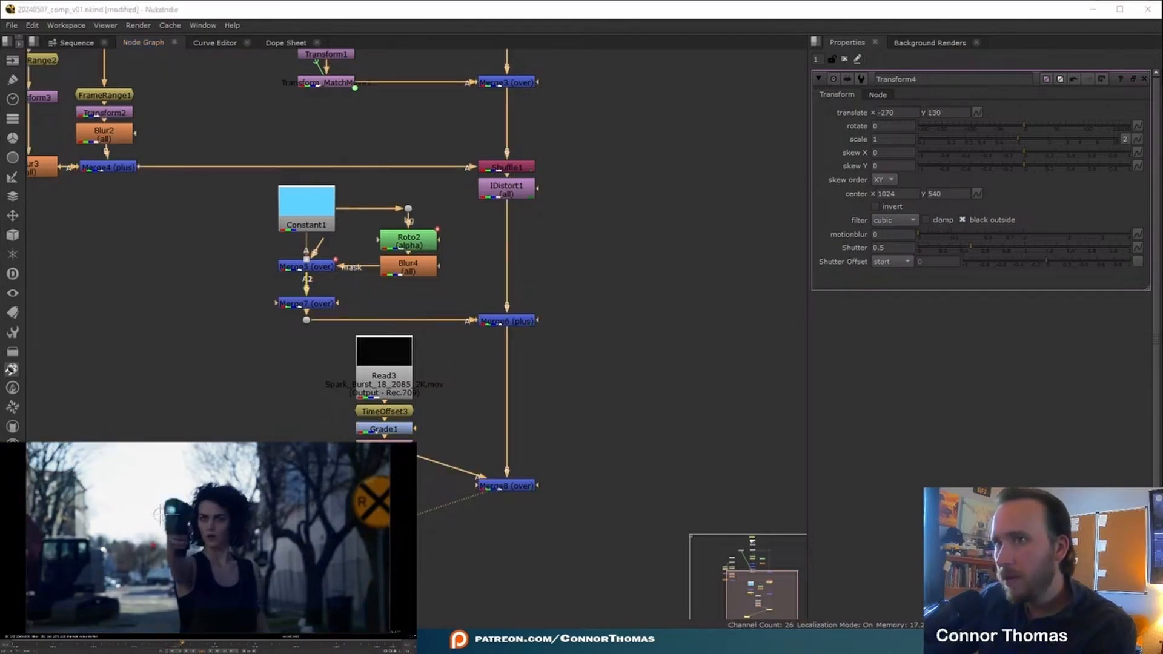
double_click(375, 412)
click(906, 112)
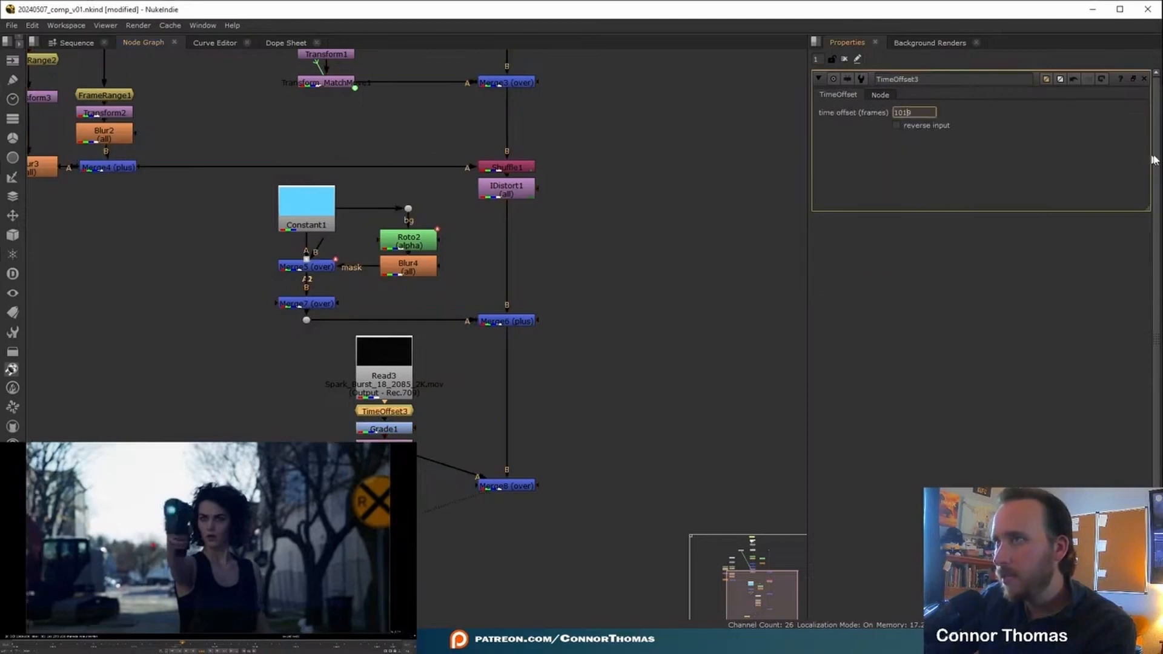
key(Down)
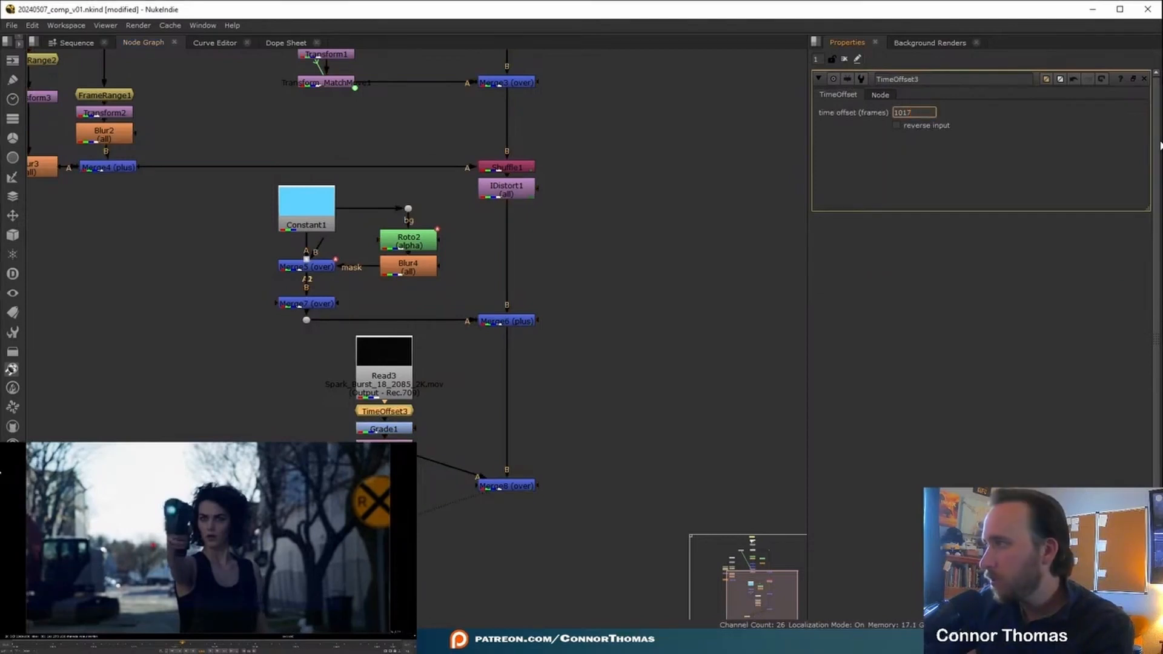
Step: Set Merge8's operation to plus
double_click(507, 485)
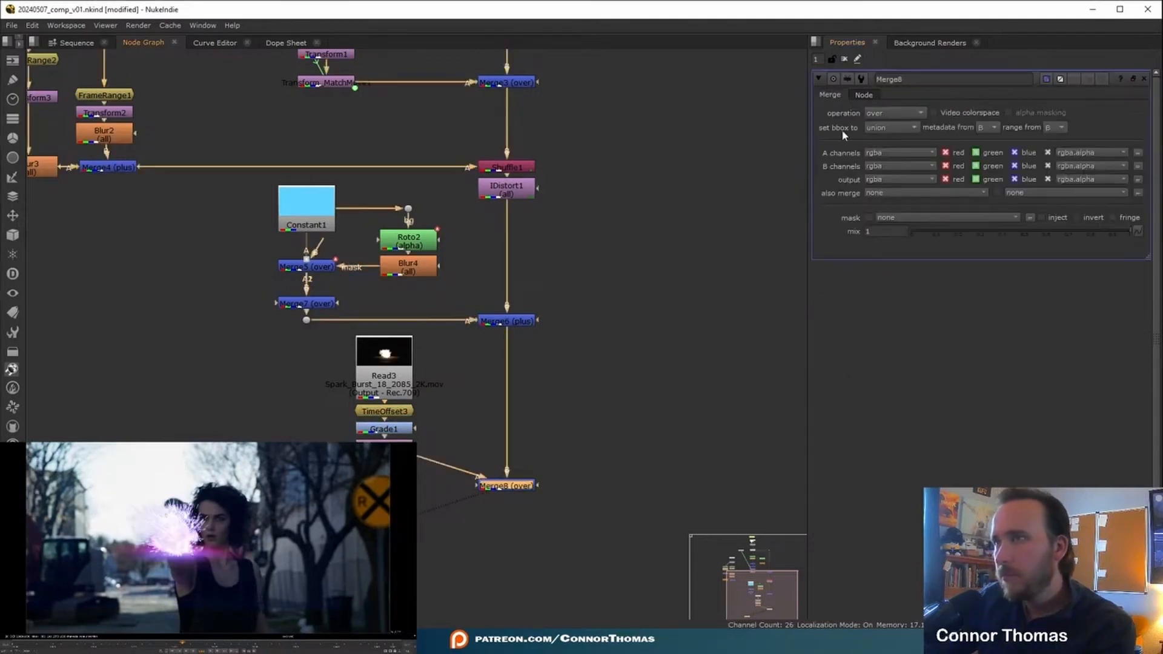
click(870, 115)
click(897, 312)
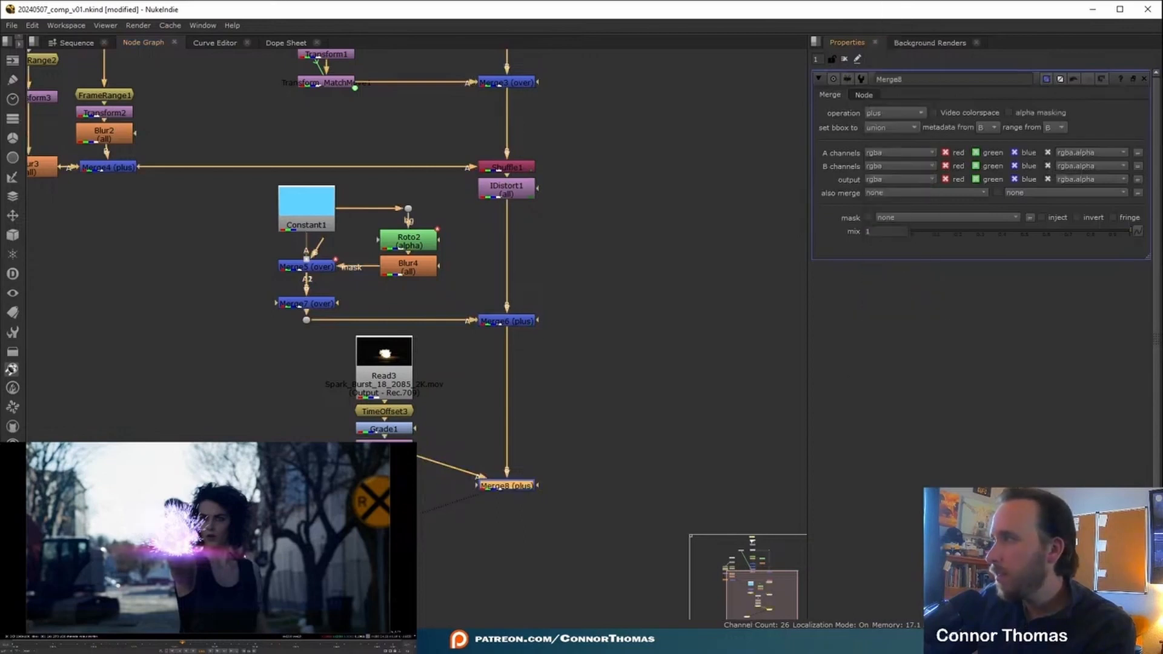
Step: Move the spark burst to the muzzle at translate x -312, y 347, close all node properties, and play the shot
double_click(384, 444)
drag(159, 515, 154, 476)
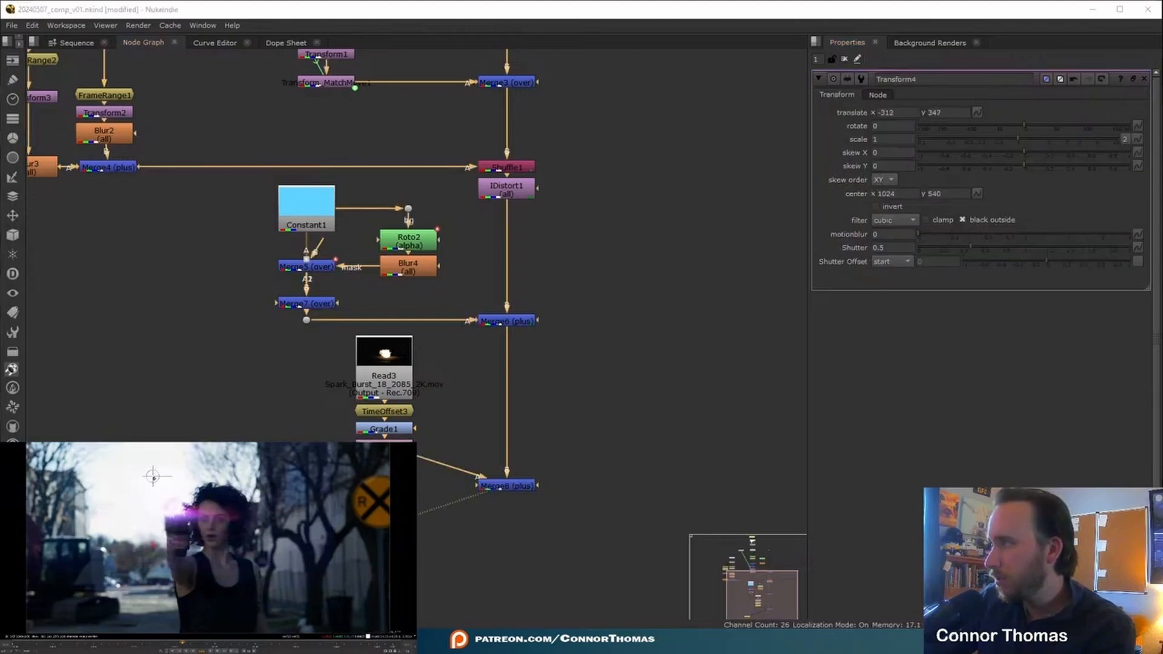
key(ctrl+shift+a)
key(l)
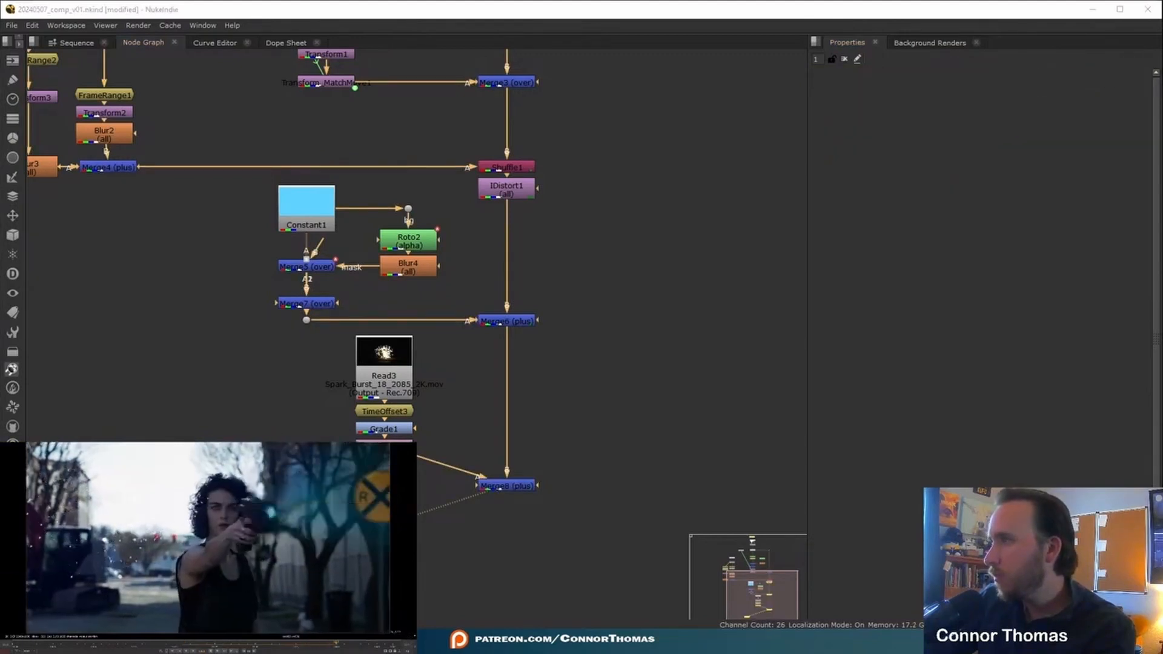
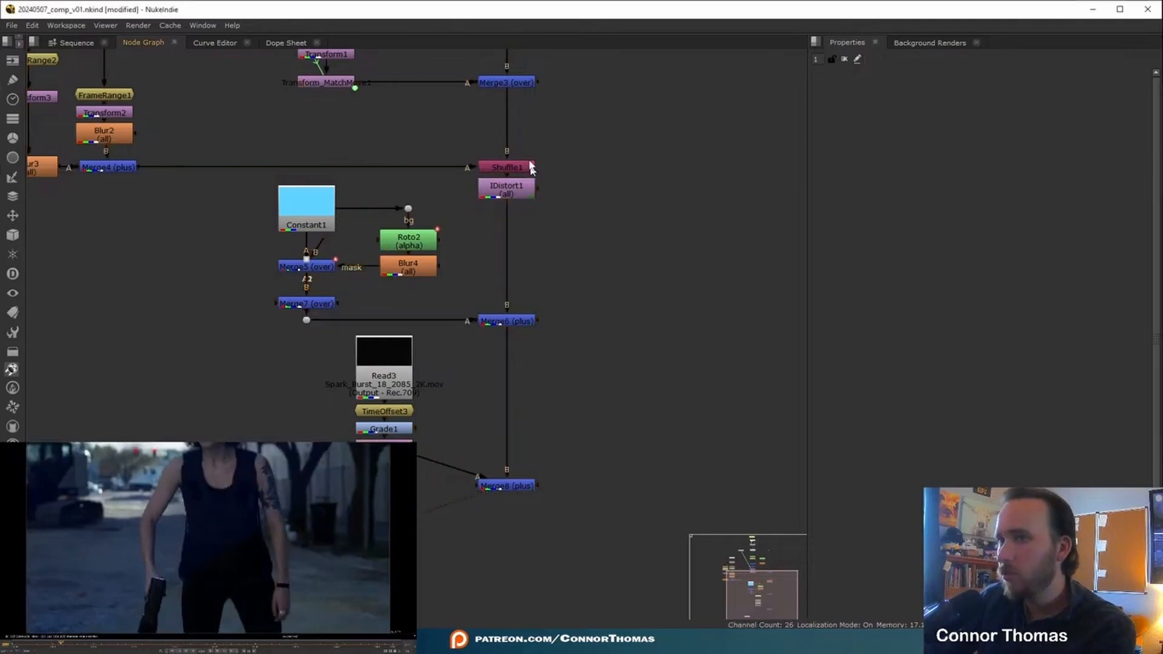
Step: Add a Tracker node near Tracker1 and connect its input to Denoise1
scroll(476, 342, down, 3)
scroll(476, 343, up, 5)
middle_drag(476, 342, 506, 260)
key(Tab)
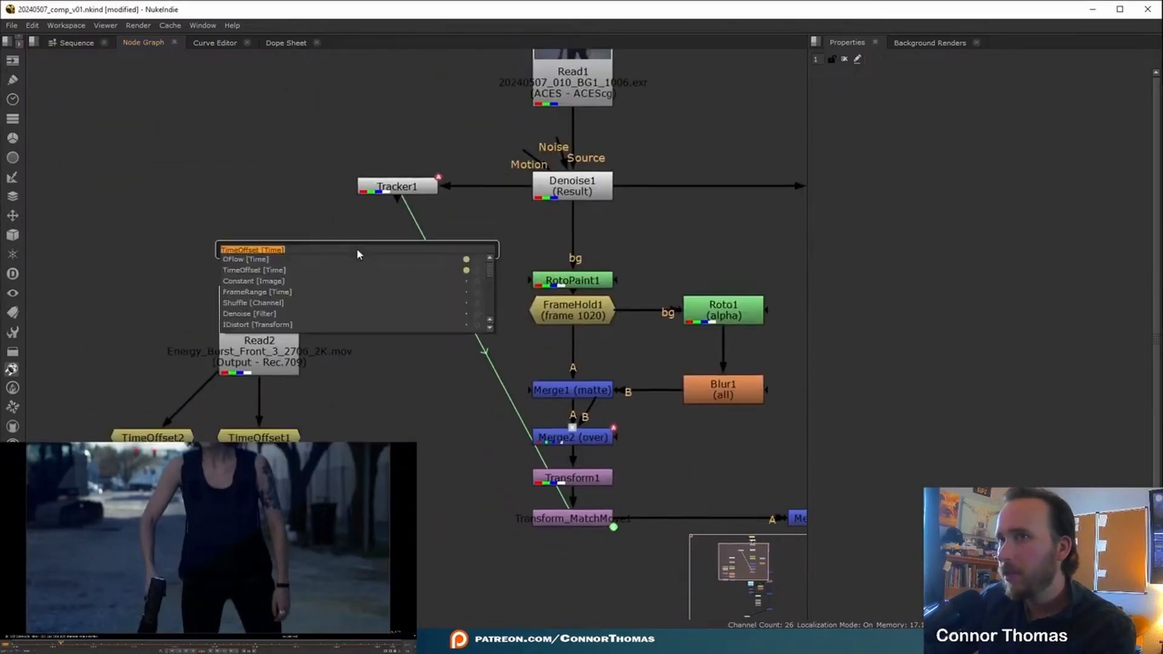
text(tra)
key(Return)
drag(357, 241, 576, 192)
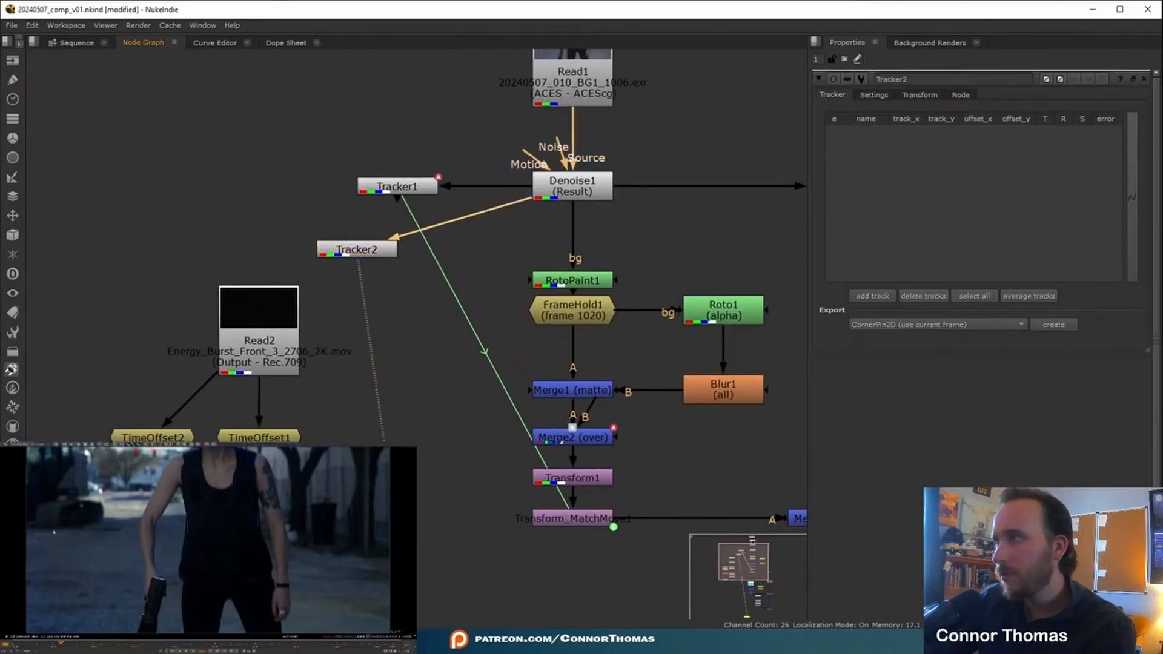
Step: Play through the denoised footage and add a new track in Tracker2
drag(61, 645, 126, 649)
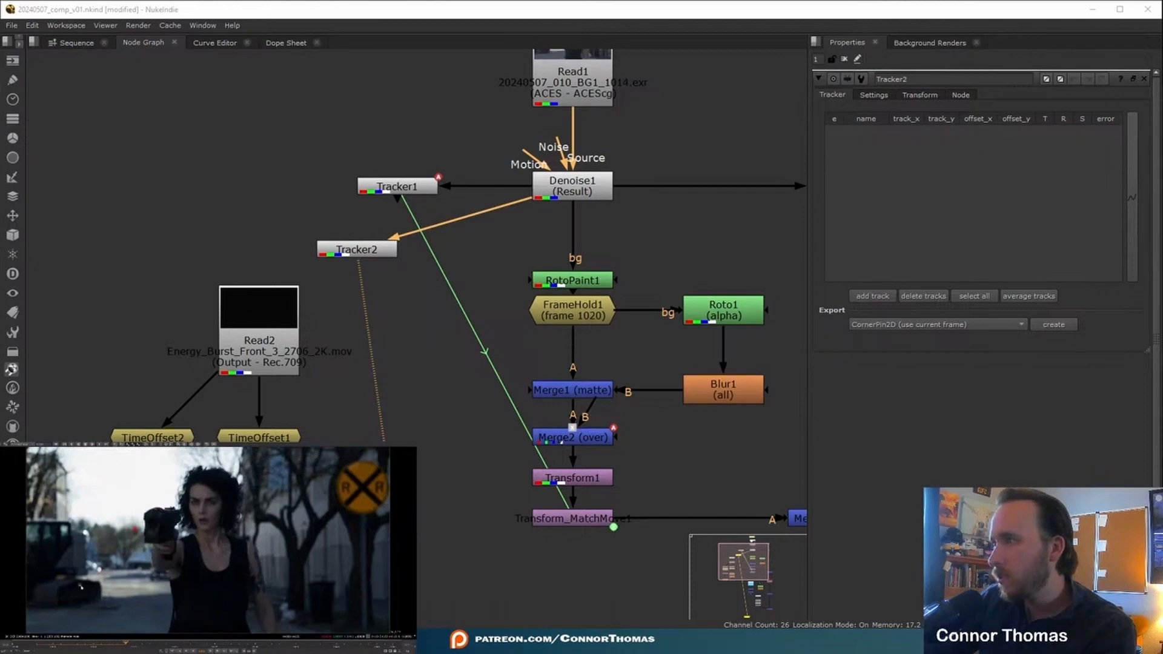
key(l)
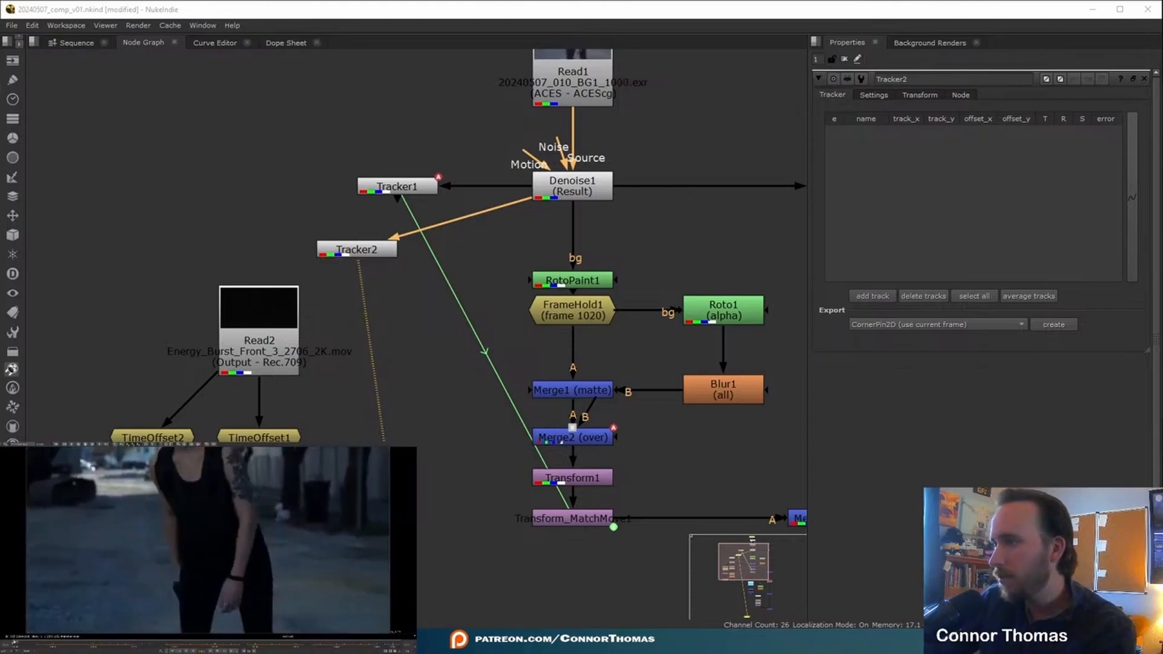
click(937, 324)
click(762, 136)
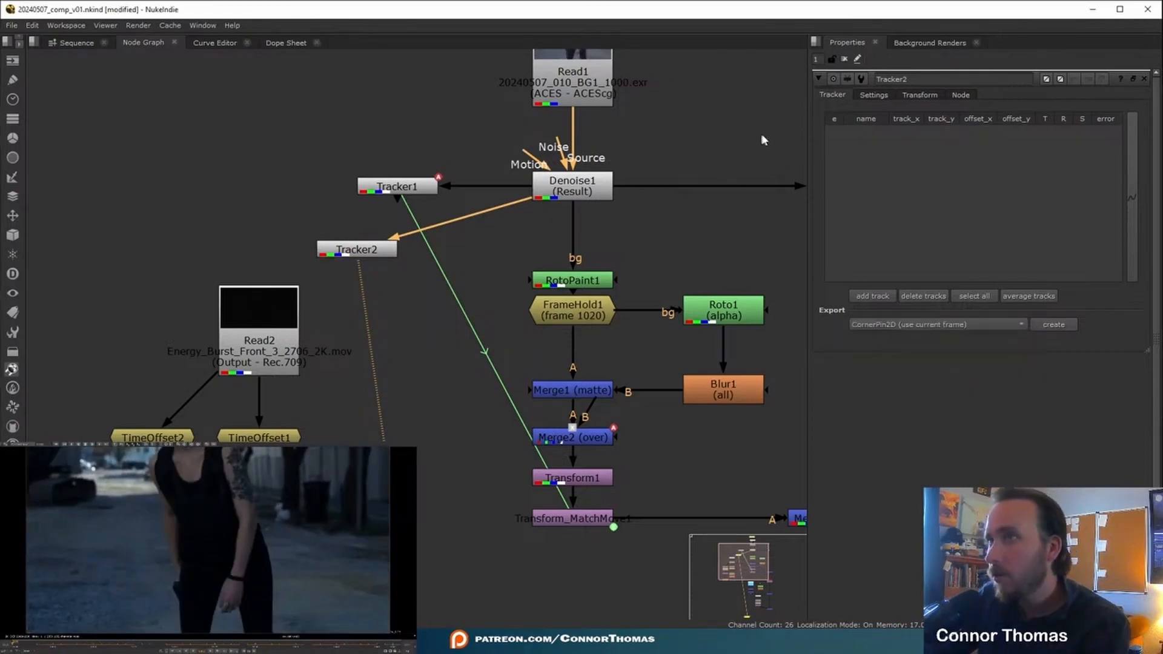
click(872, 296)
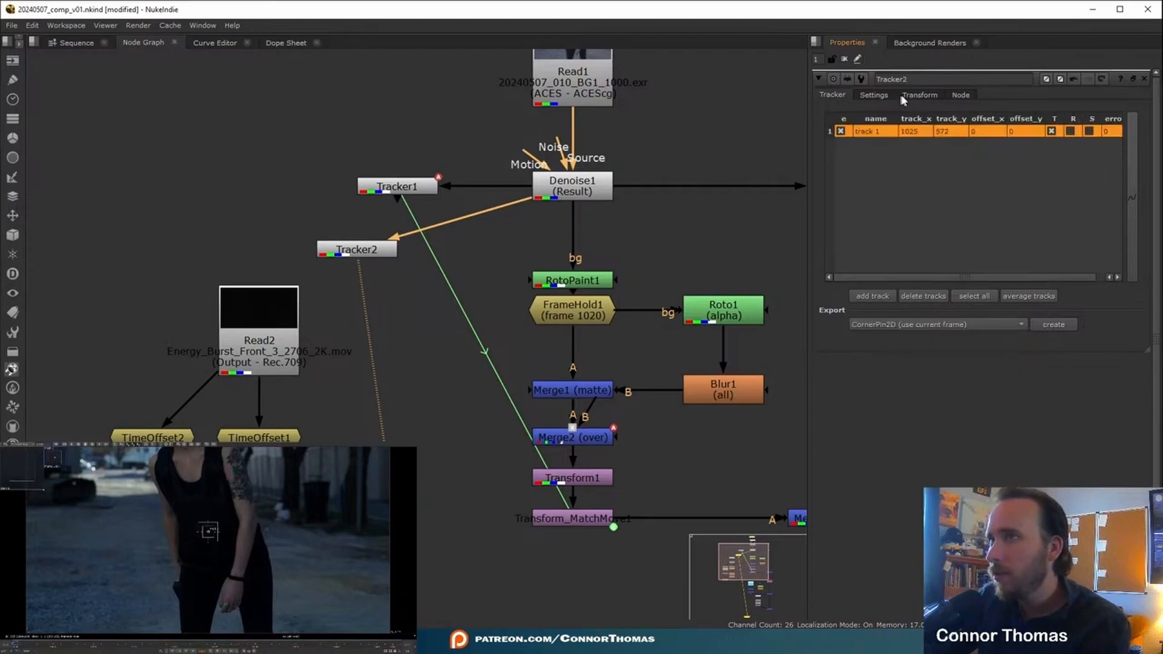
Step: Go to frame 1021 and make it the reference frame in Tracker2's transform settings
drag(154, 643, 184, 646)
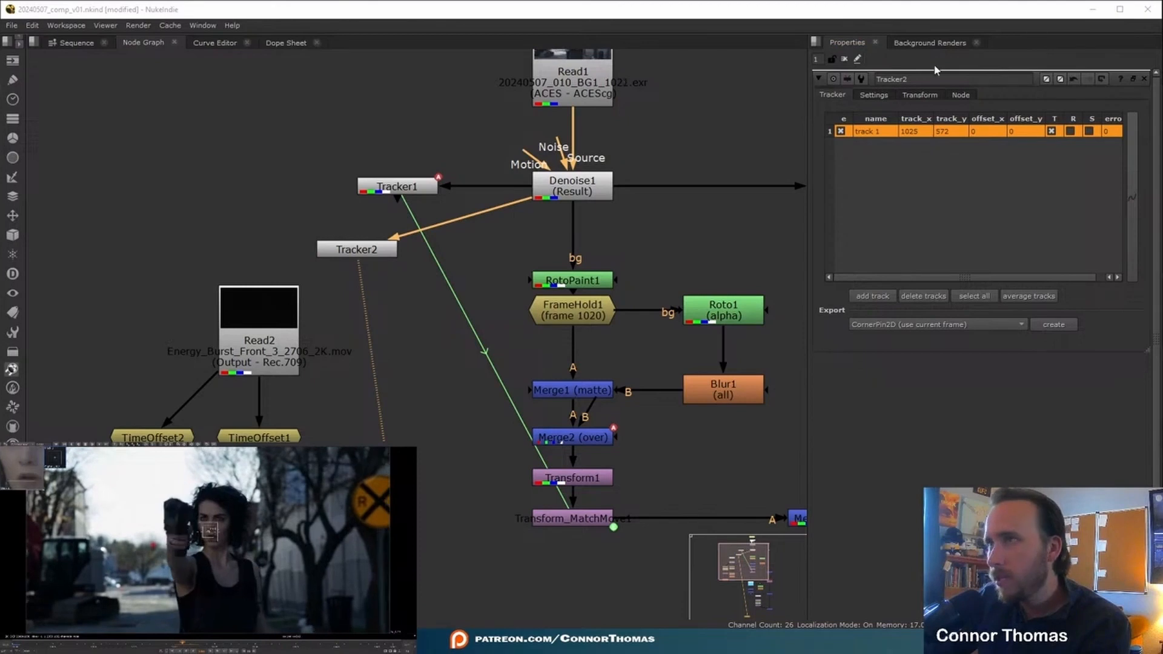
click(921, 95)
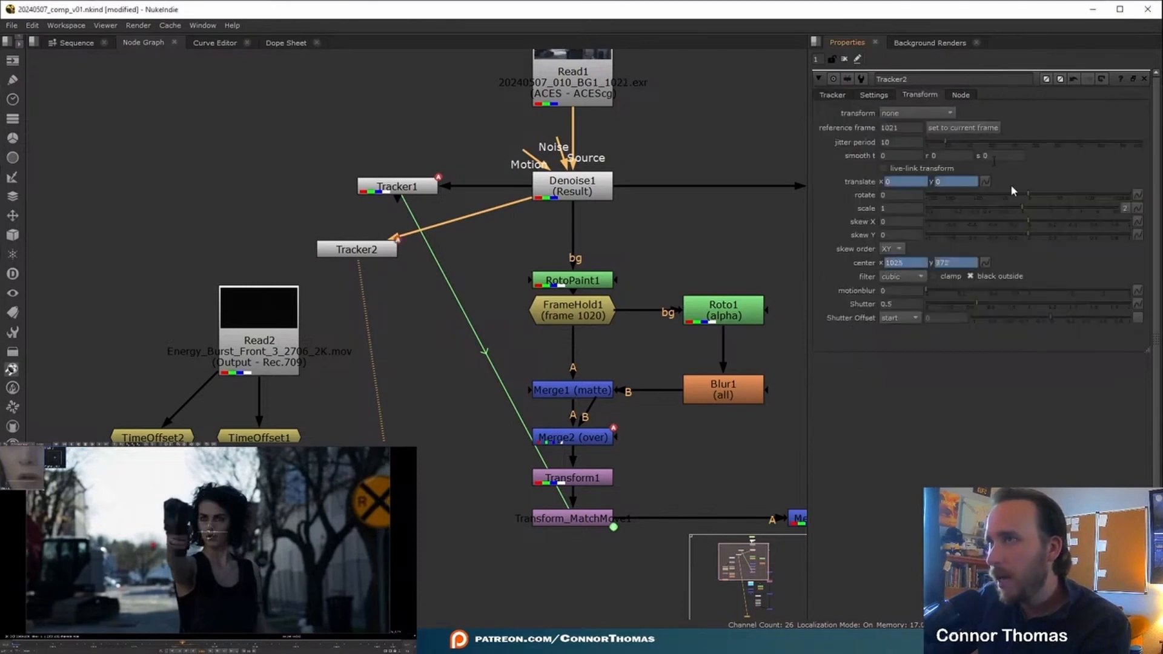
click(831, 95)
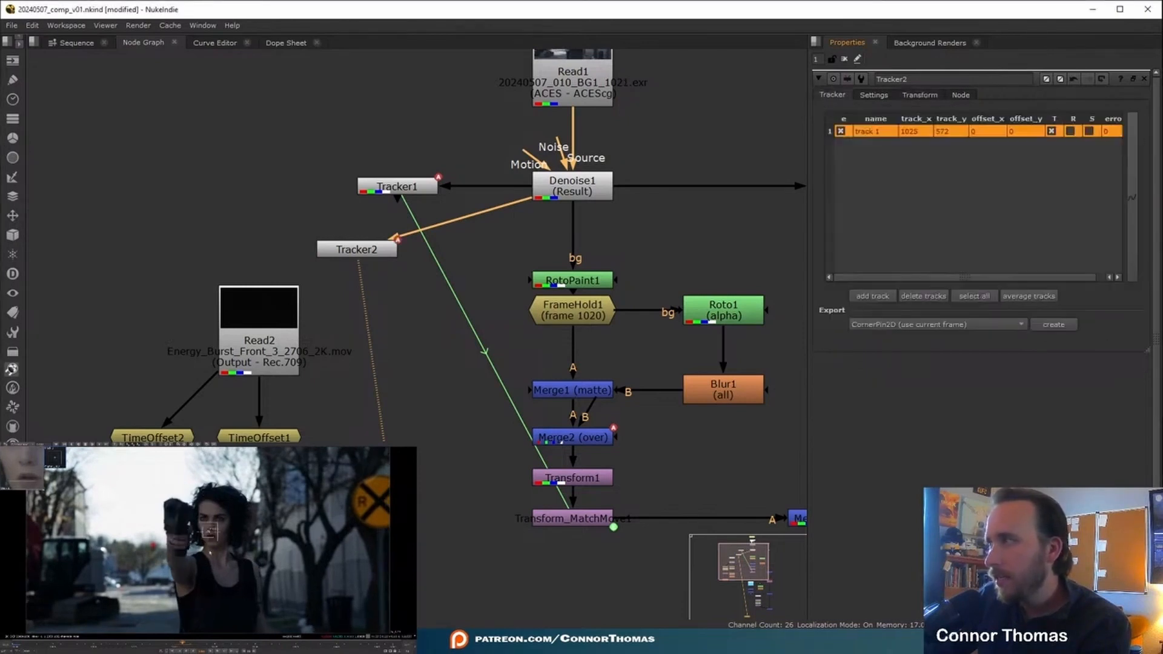
click(915, 97)
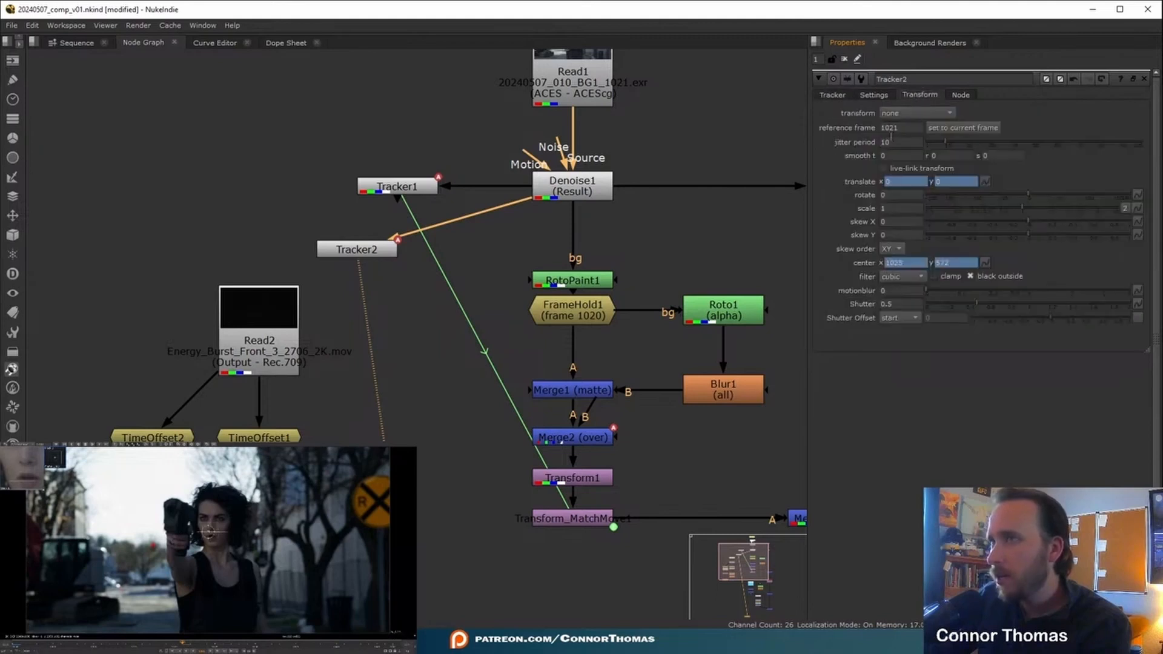
click(835, 97)
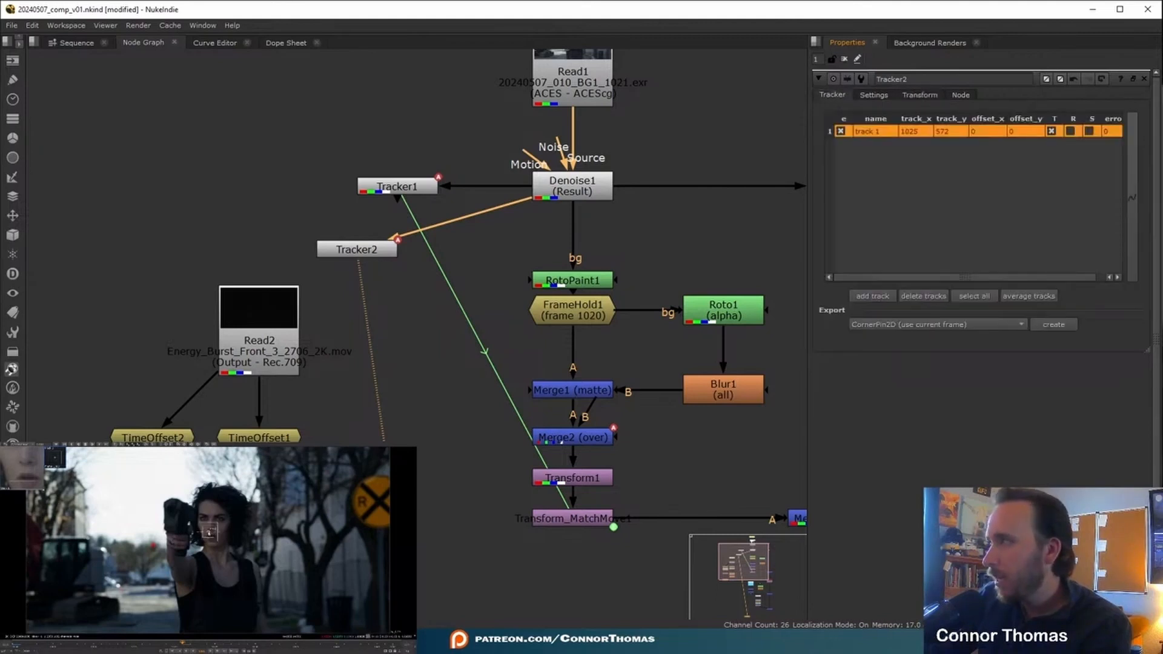
Step: Place track 1 on the background feature at about x 406, y 180 and track it through the shot in both directions
drag(98, 603, 97, 601)
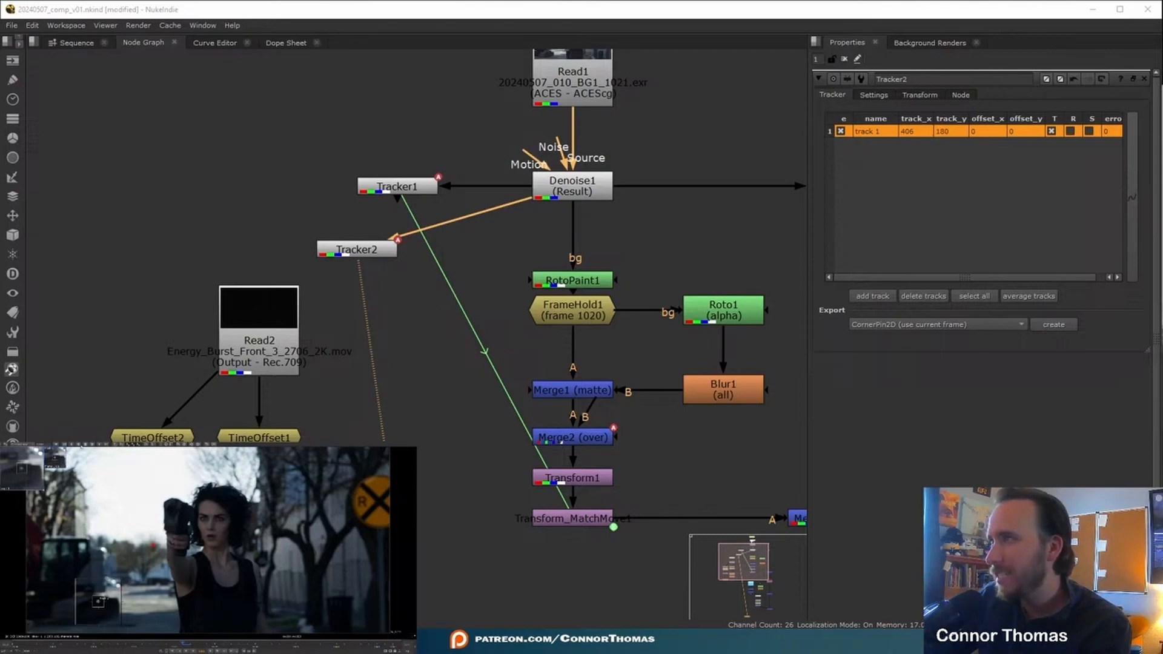
click(73, 446)
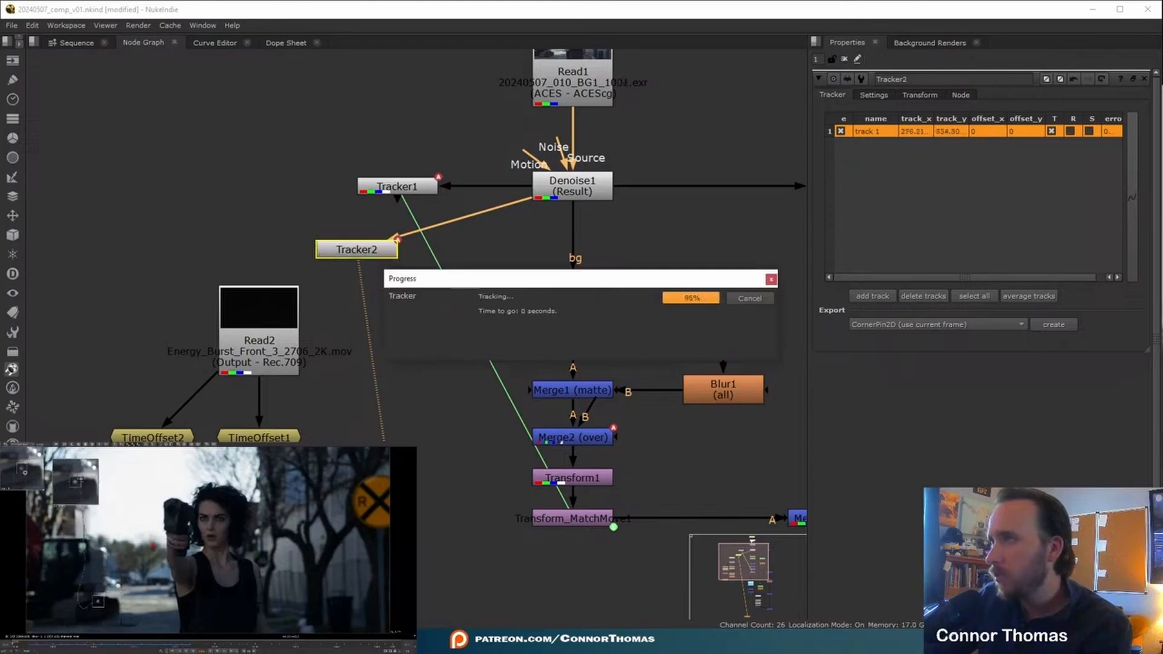
click(99, 447)
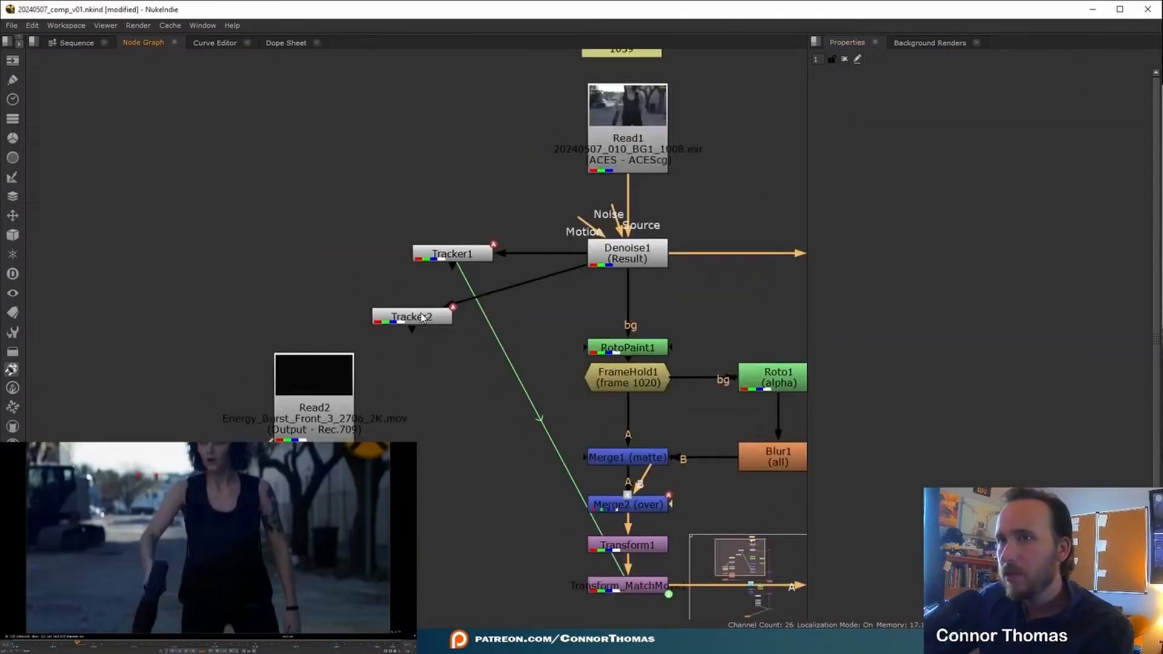
Step: Create a Transform (match-move) from Tracker2, insert it between Transform4 and Merge8, and play the shot with all properties closed
double_click(412, 317)
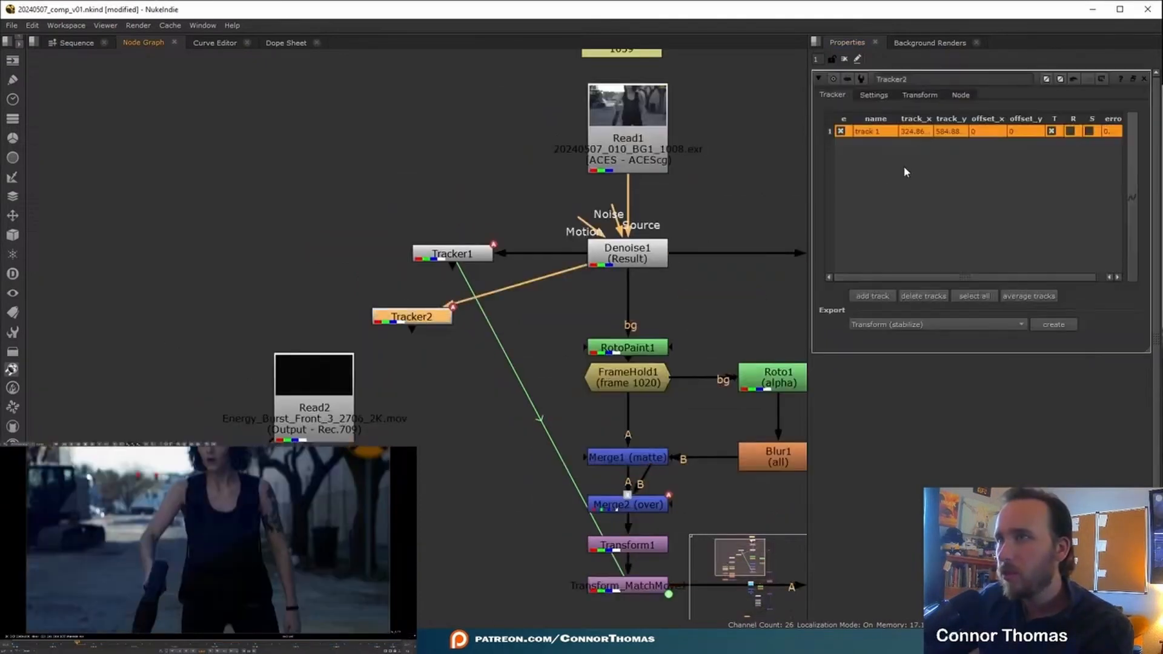
click(914, 322)
click(967, 338)
click(1058, 328)
middle_drag(531, 387, 459, 99)
scroll(504, 226, down, 3)
drag(459, 78, 582, 541)
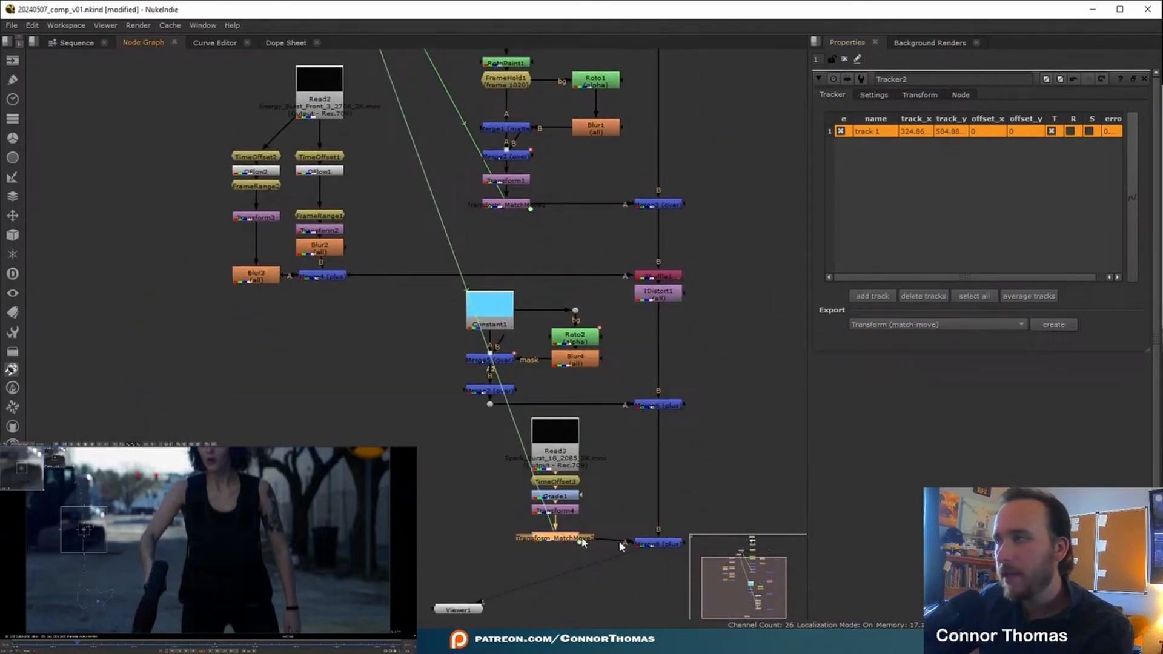
click(844, 59)
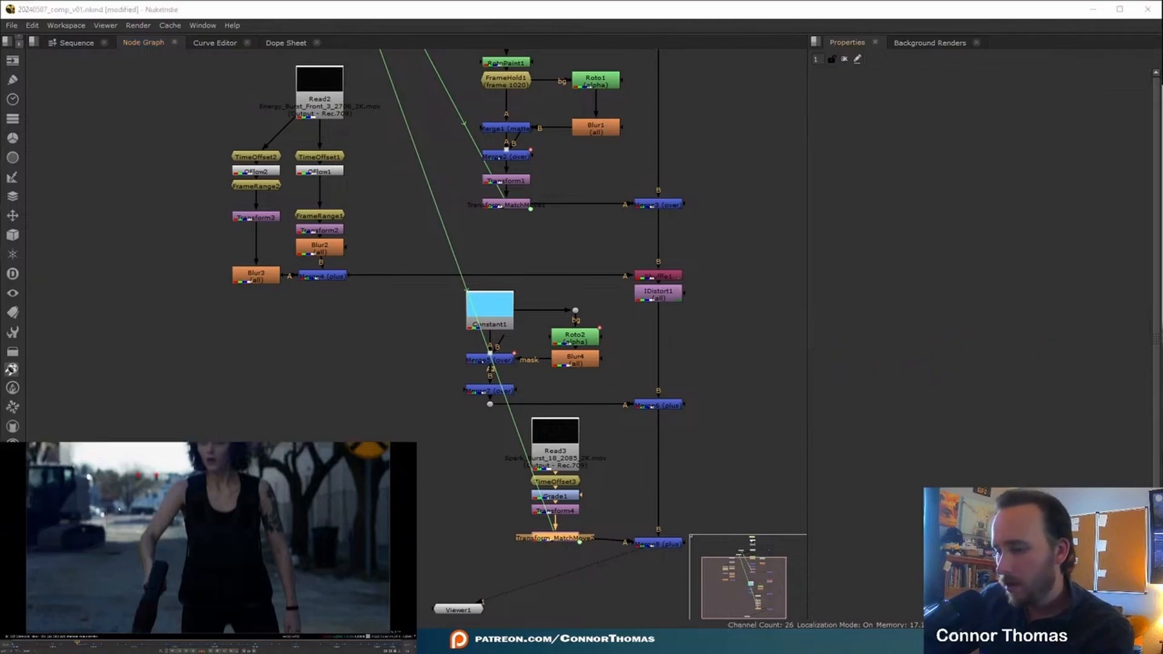
key(l)
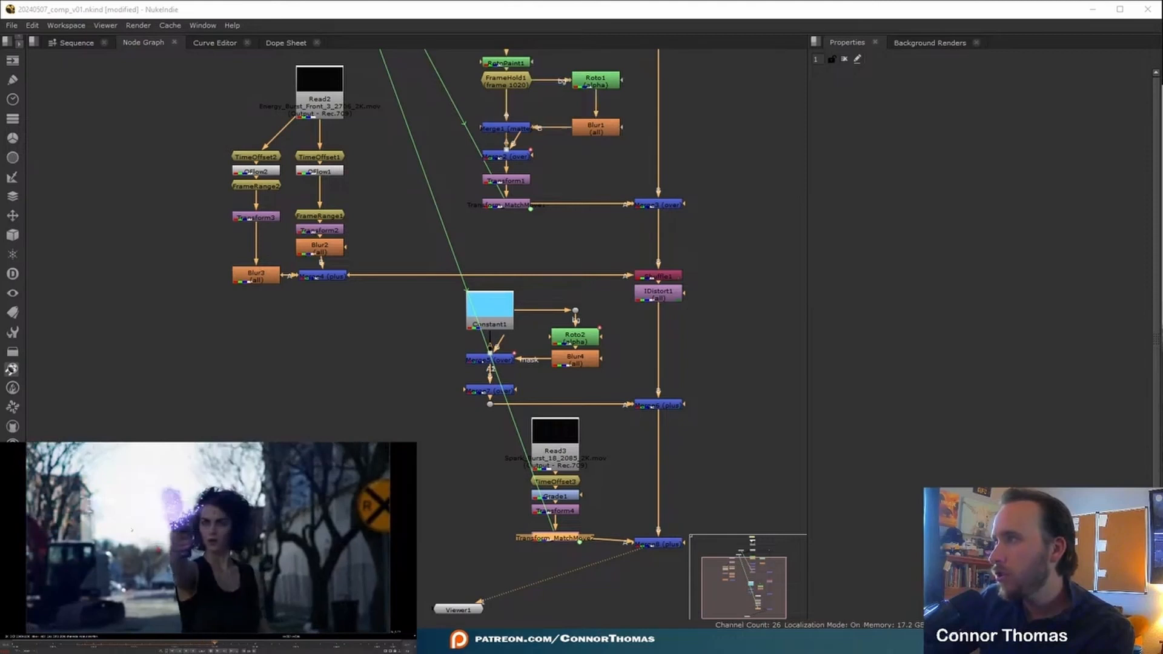
Step: Insert a Merge node between Grade1 and Transform4 in the spark burst chain, leaving its B input unconnected
middle_drag(585, 461, 536, 298)
scroll(524, 368, up, 2)
drag(484, 352, 494, 344)
click(498, 315)
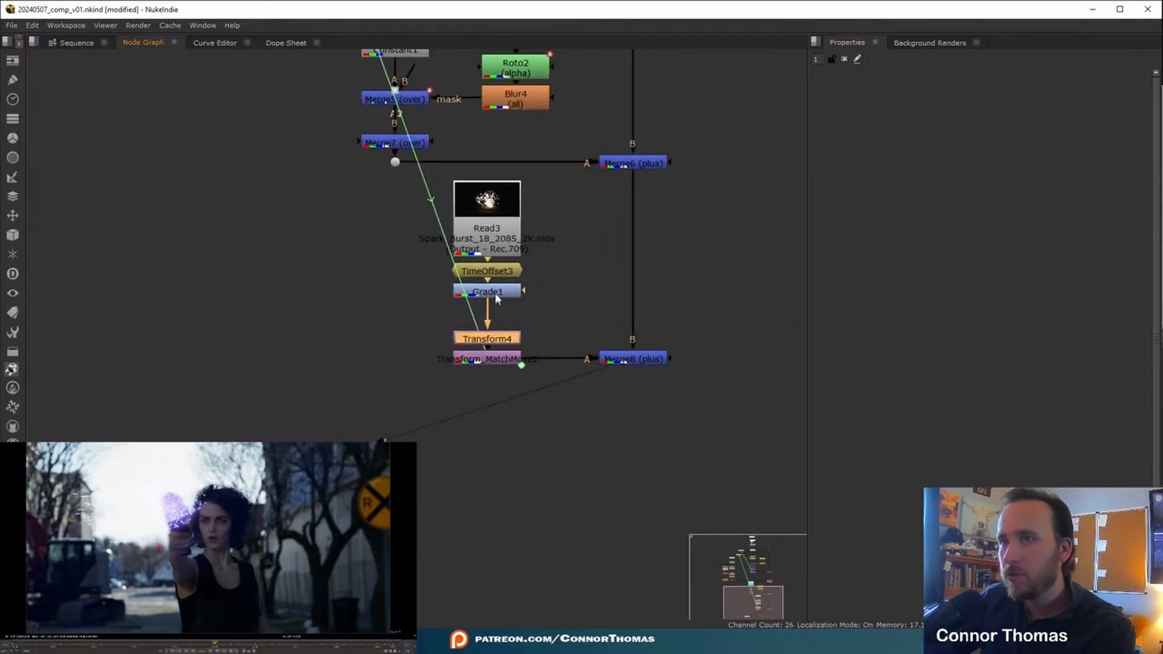
key(m)
drag(572, 291, 467, 323)
Step: Keyframe Merge9's mix over successive frames with values including 0 and 0.195, and play back the spark burst
drag(938, 232, 904, 235)
right_click(879, 231)
click(896, 238)
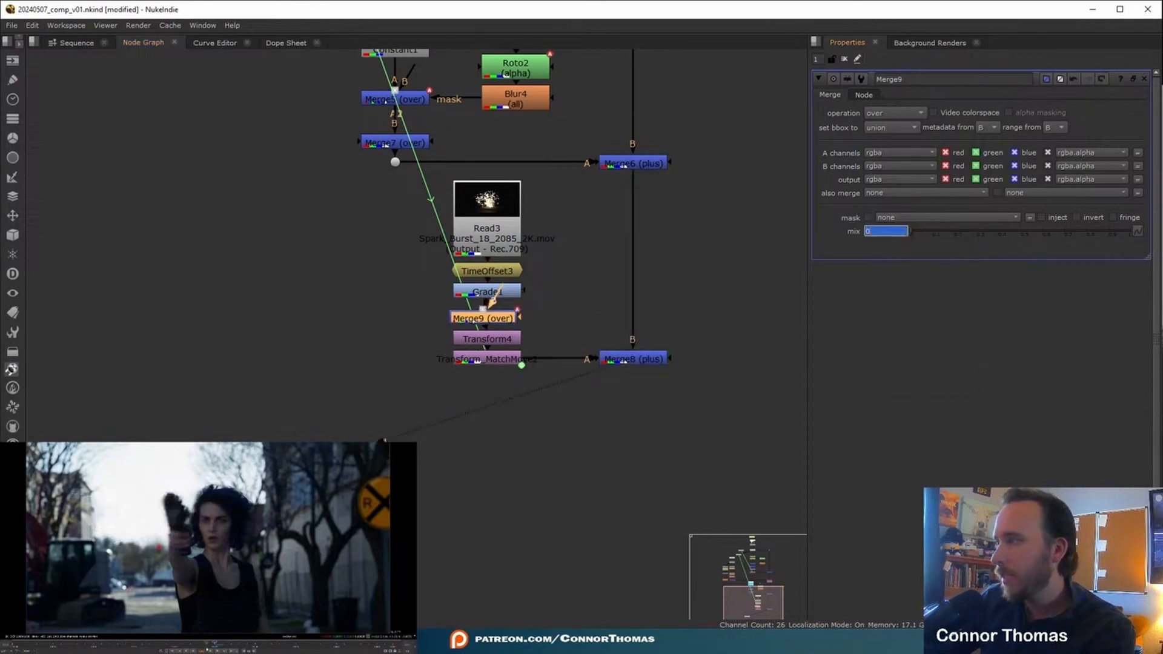
click(945, 236)
drag(945, 236, 958, 237)
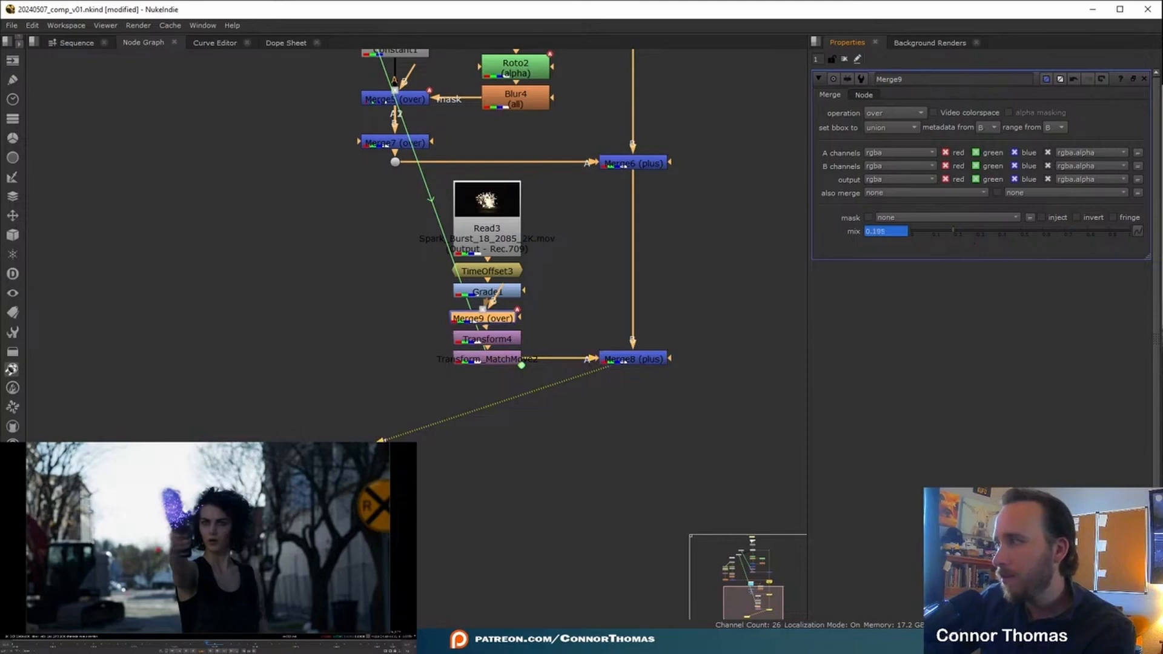
click(843, 59)
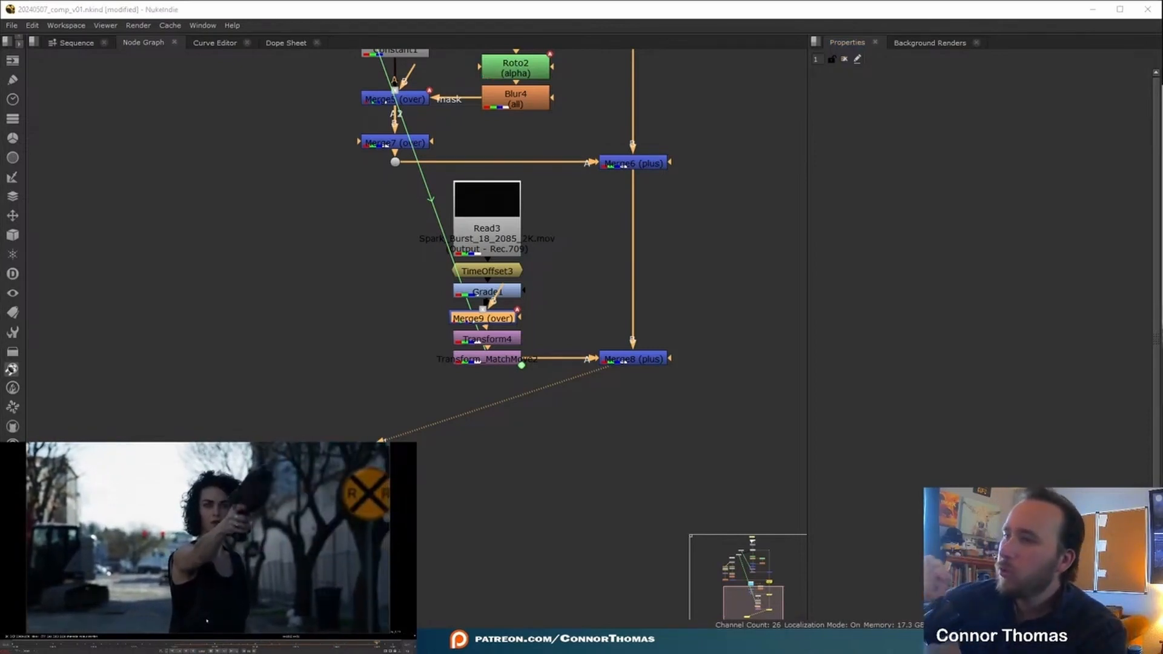
Step: Move Merge9's last two mix keys to frames 1026 and 1032 in the Dope Sheet and save the script
double_click(483, 318)
click(281, 42)
scroll(540, 107, up, 5)
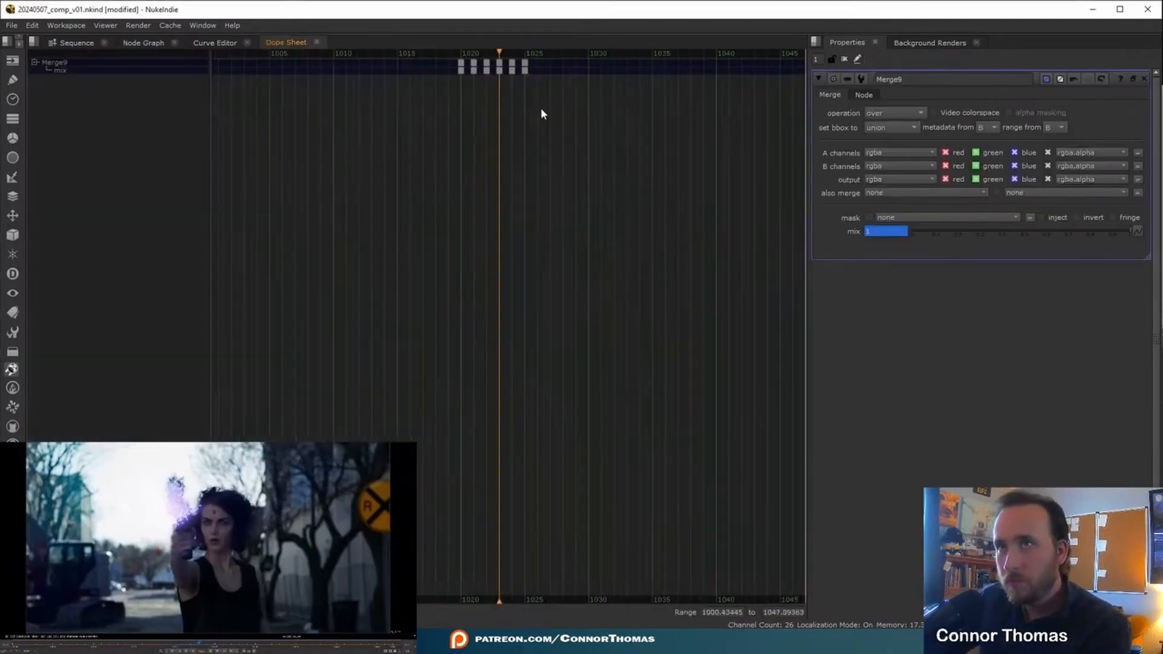
drag(477, 96, 564, 70)
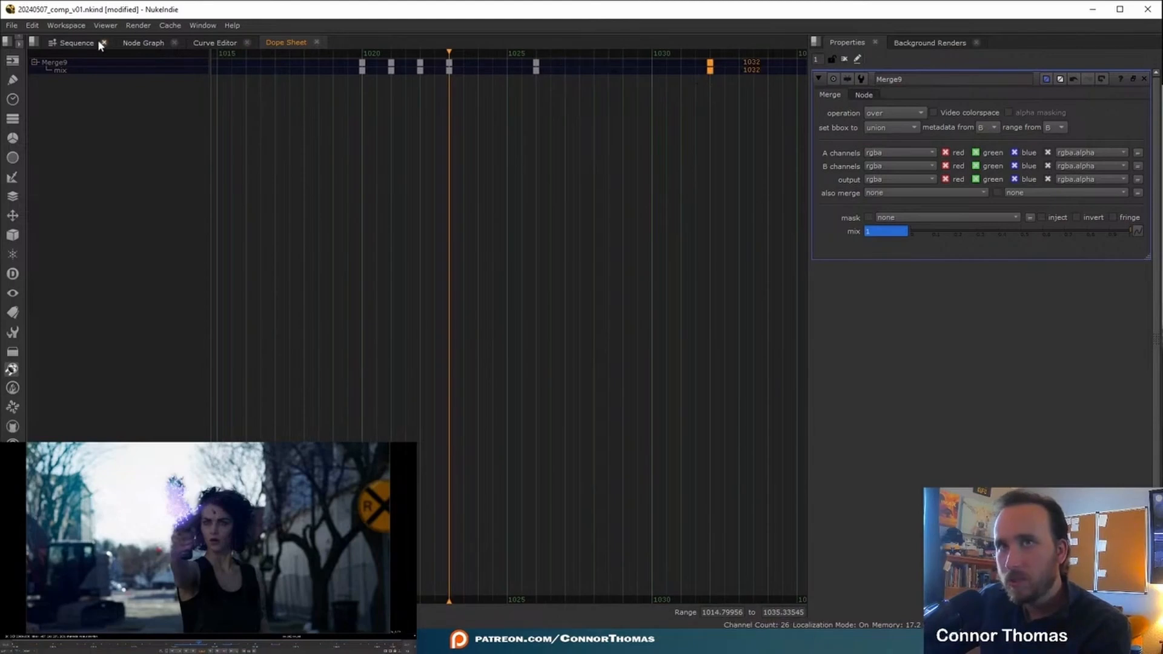
click(141, 44)
key(ctrl+s)
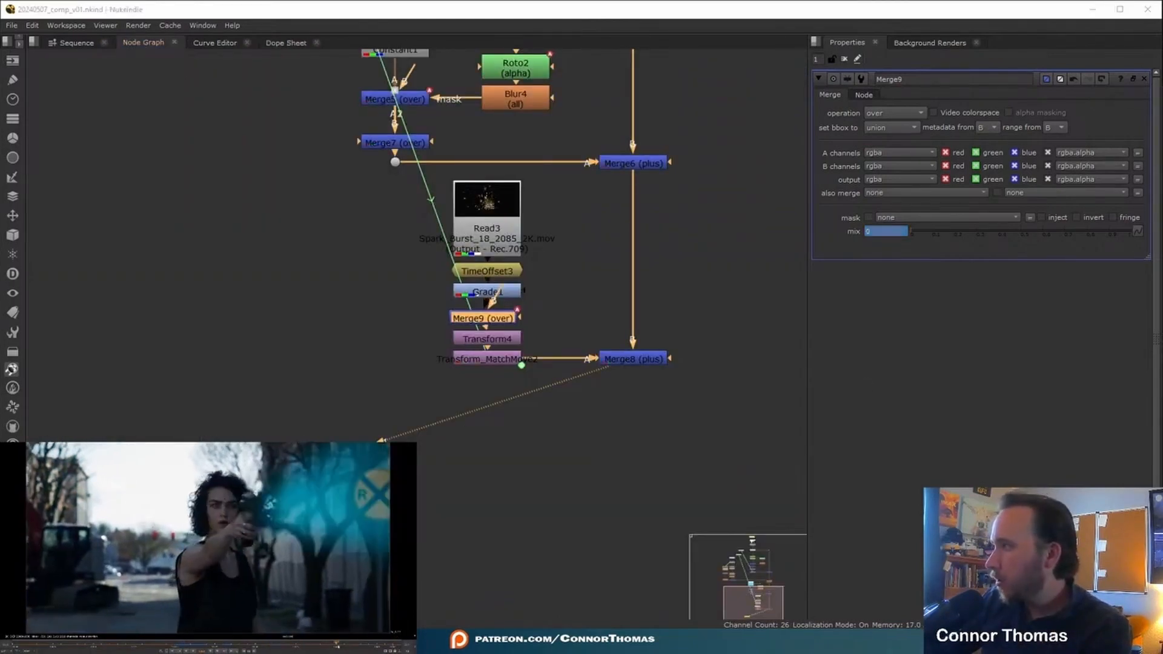
Step: Duplicate the whole spark burst chain from Read3 to Transform_MatchMove2 and place the copy beside the original
drag(366, 369, 556, 177)
drag(495, 204, 308, 204)
middle_drag(146, 274, 394, 282)
key(ctrl+c)
key(ctrl+v)
drag(395, 302, 332, 255)
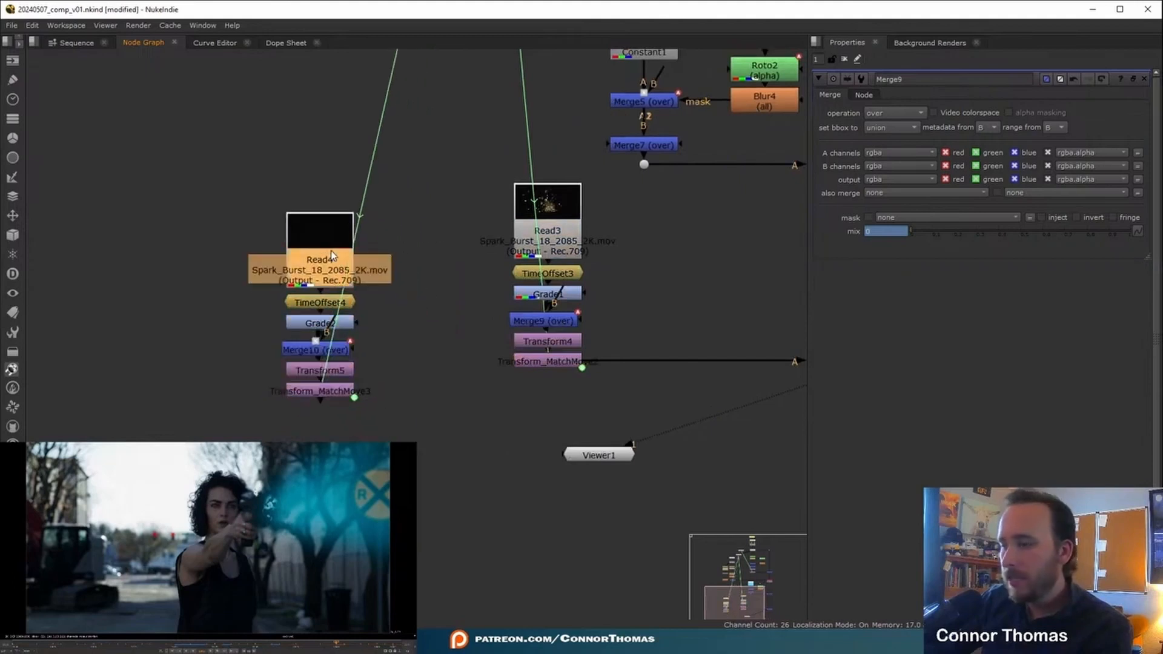
Step: Delete the duplicate Read4 and feed TimeOffset4 from Read3, routing the connection through a Dot above it
key(Delete)
drag(313, 275, 548, 220)
ctrl+drag(424, 264, 320, 224)
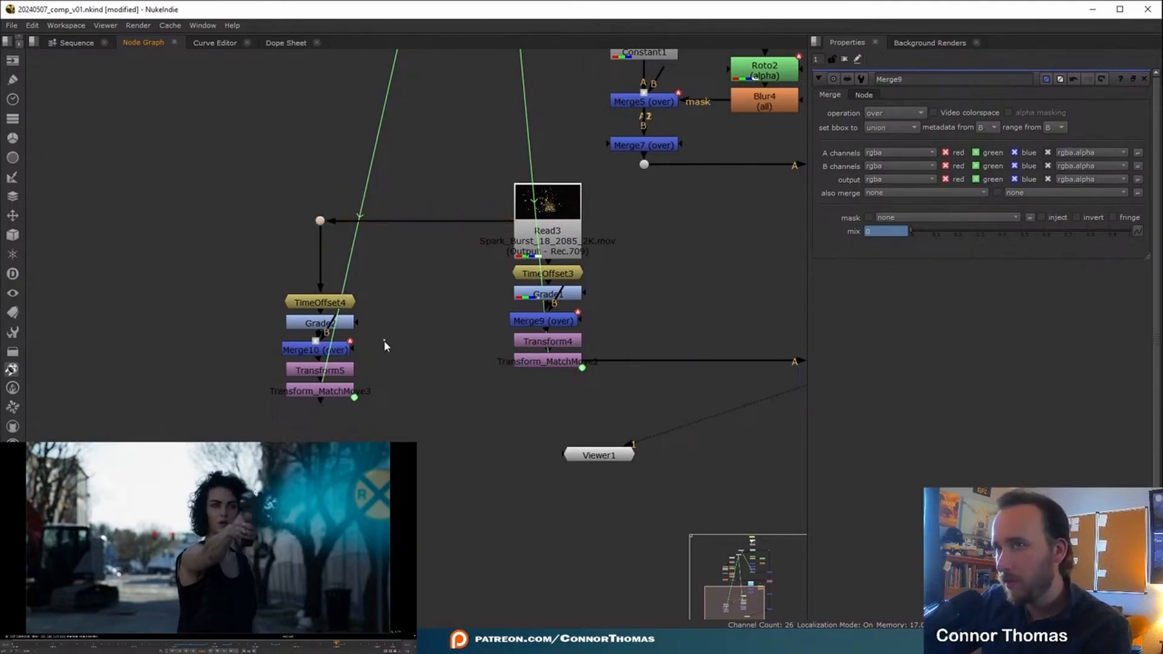
Step: Add a Merge node with input A from Transform_MatchMove3 and input B from Merge6
click(336, 371)
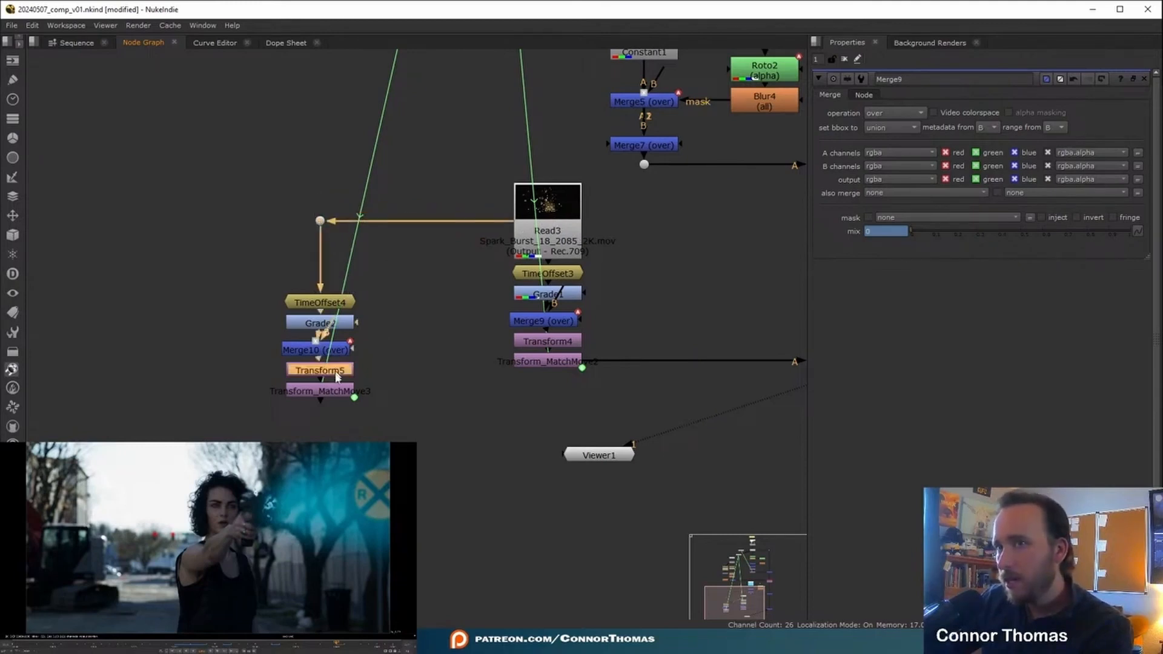
key(m)
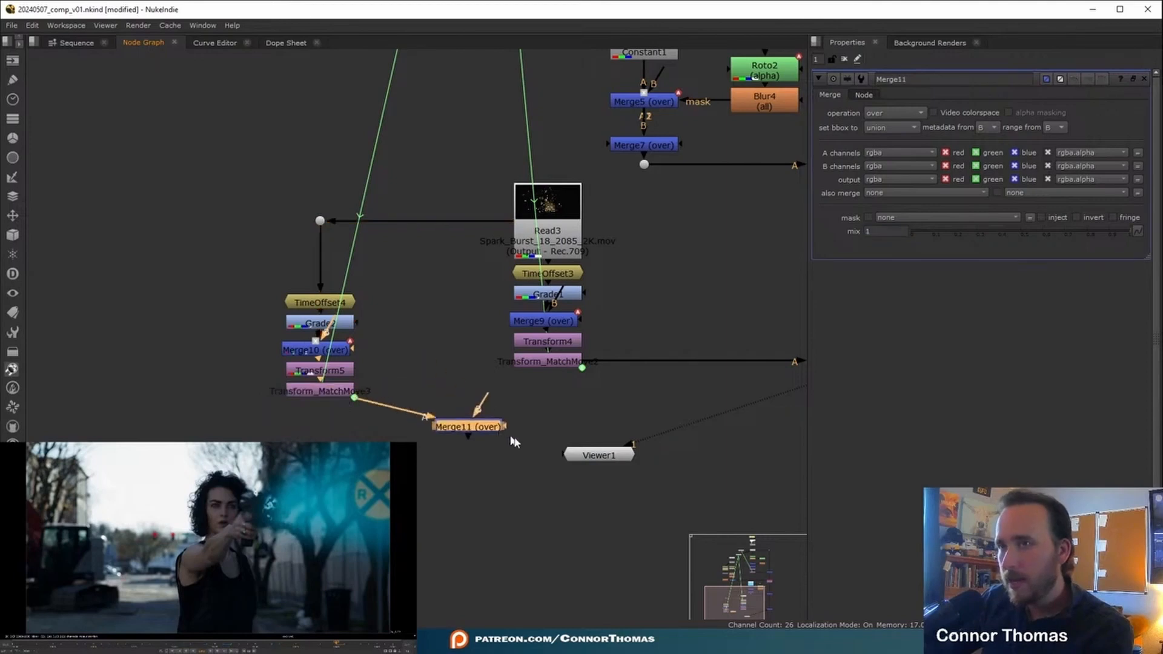
scroll(265, 394, down, 3)
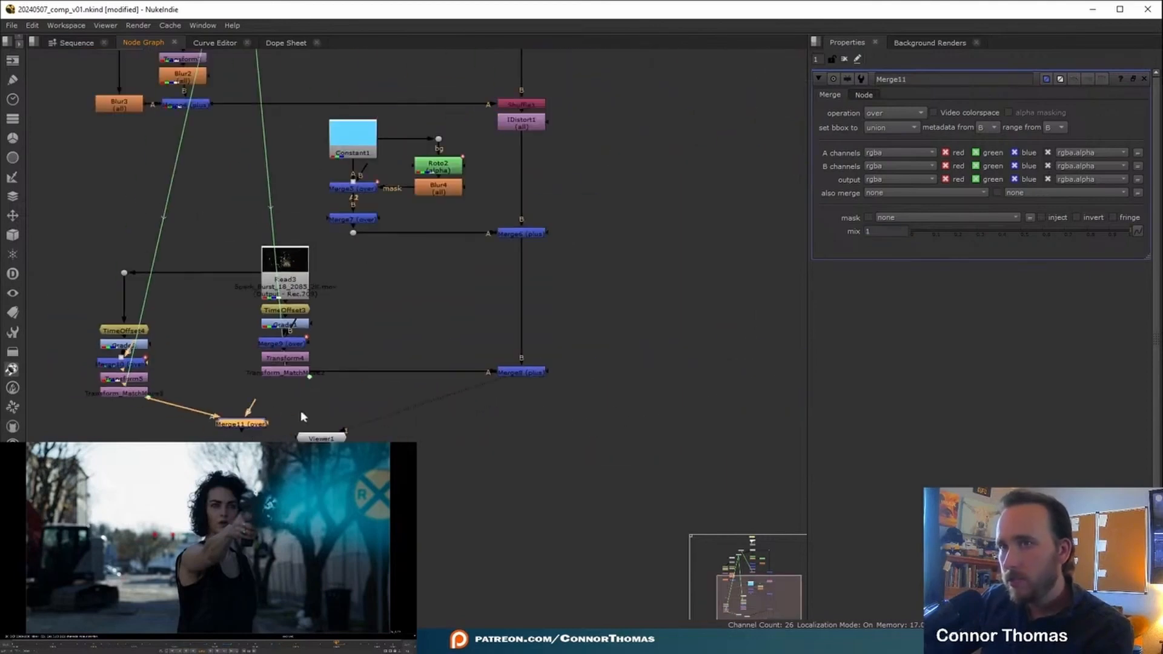
drag(256, 409, 522, 234)
middle_drag(243, 428, 361, 394)
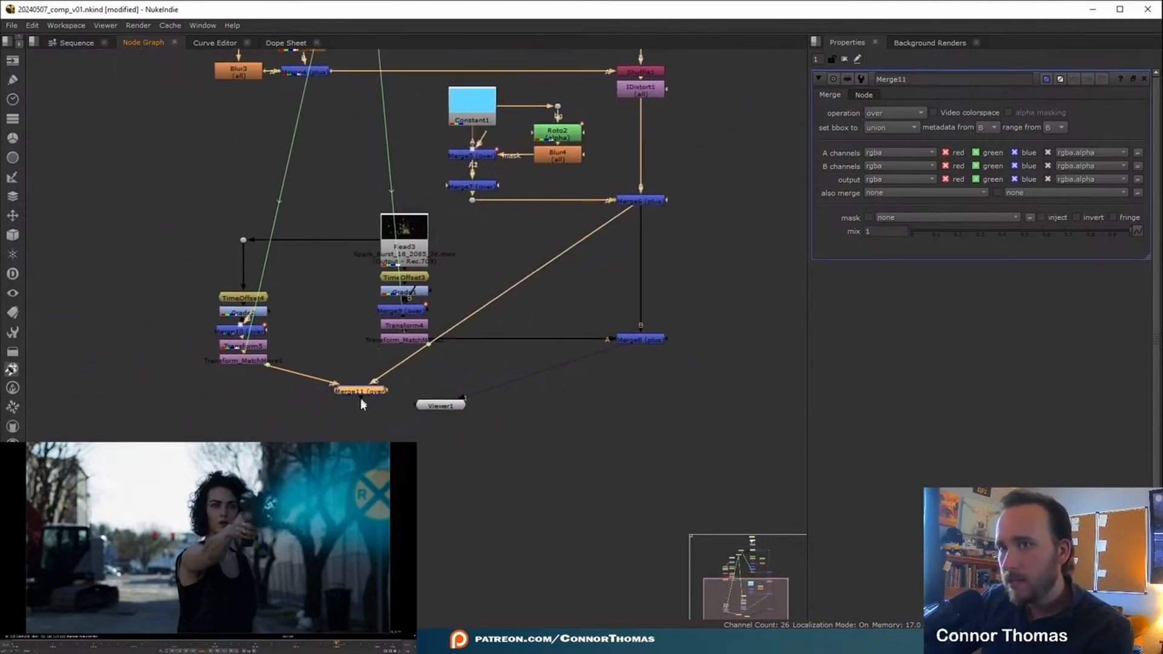
Step: View Merge11's output and set TimeOffset4's time offset to 1035 frames
click(239, 298)
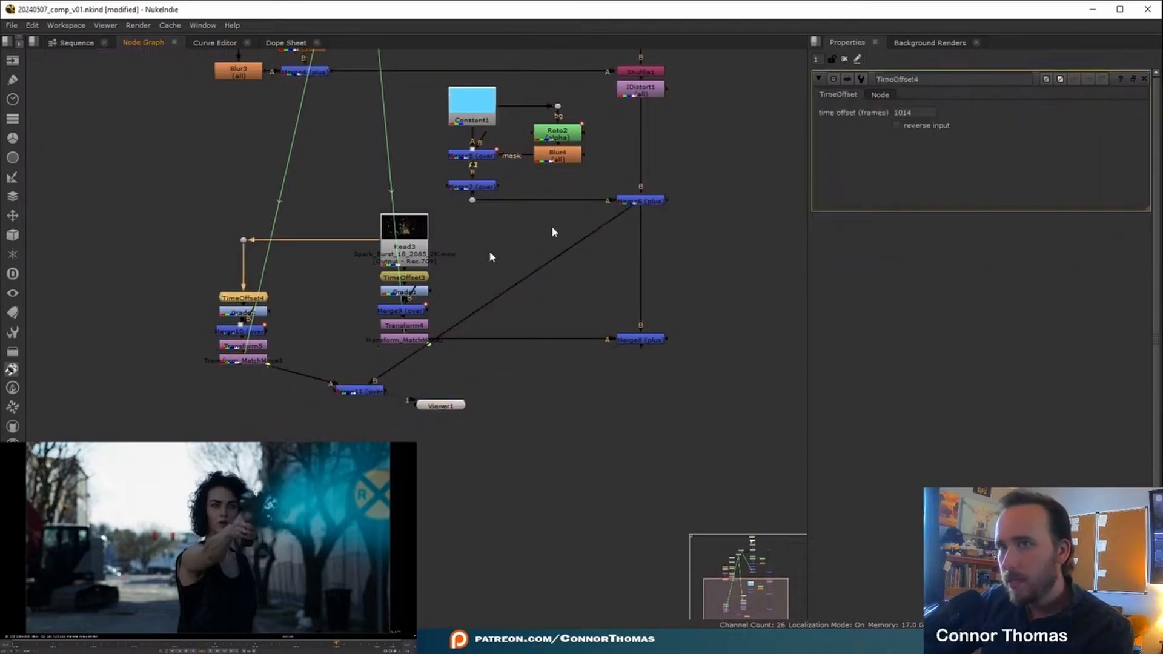
double_click(904, 113)
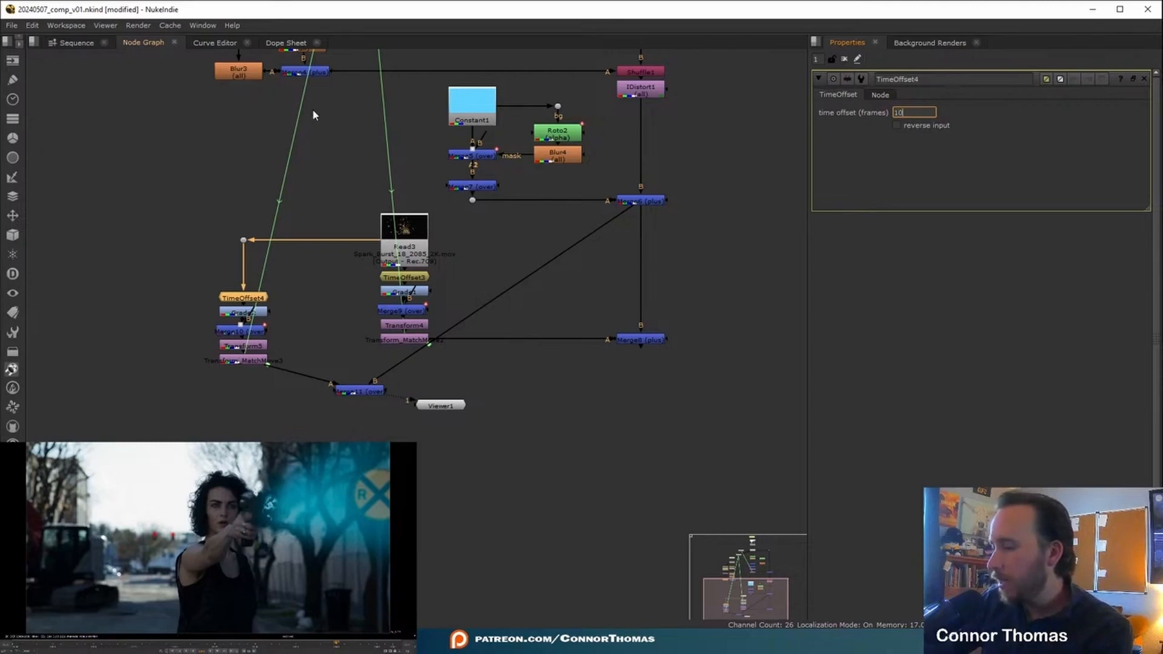
text(1035)
key(Return)
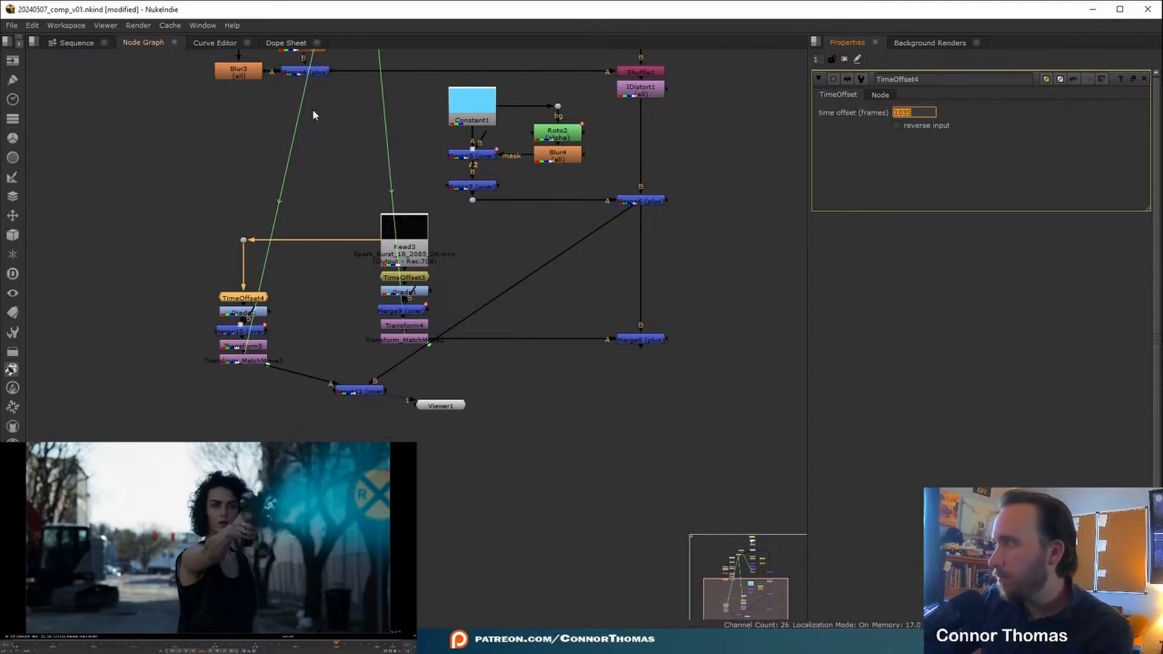
Step: Shift all of Merge10's mix keys later in the Dope Sheet to start at about frame 1038, and return to the node graph
scroll(240, 332, up, 2)
click(241, 331)
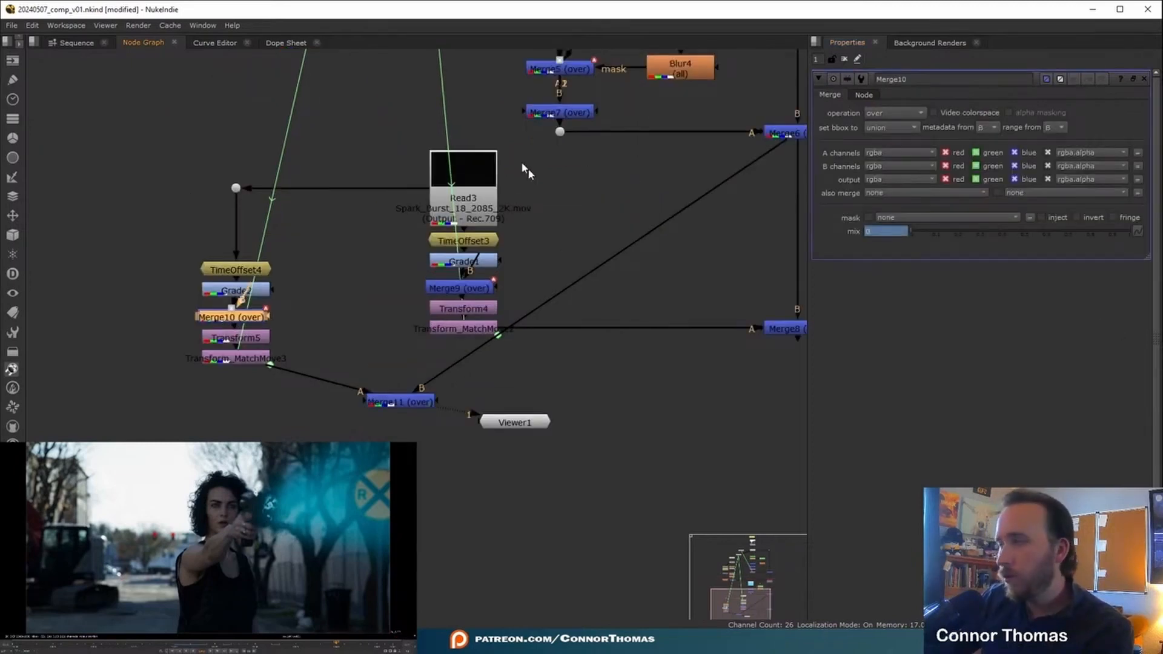
click(274, 43)
drag(270, 135, 483, 58)
drag(394, 70, 486, 74)
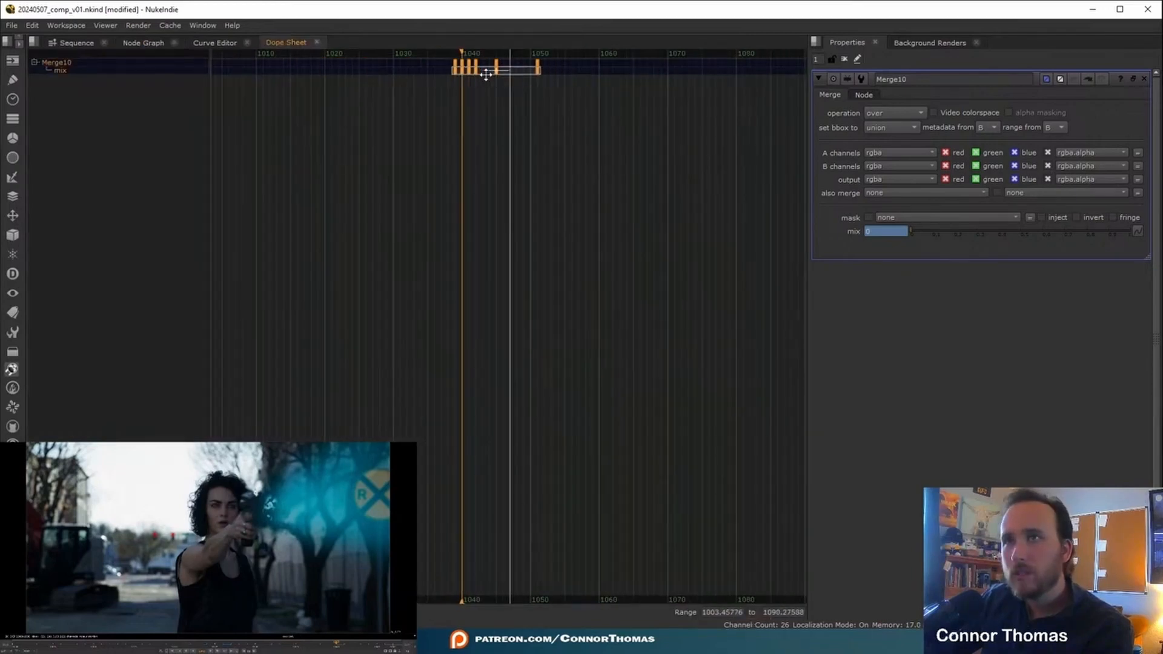
click(143, 43)
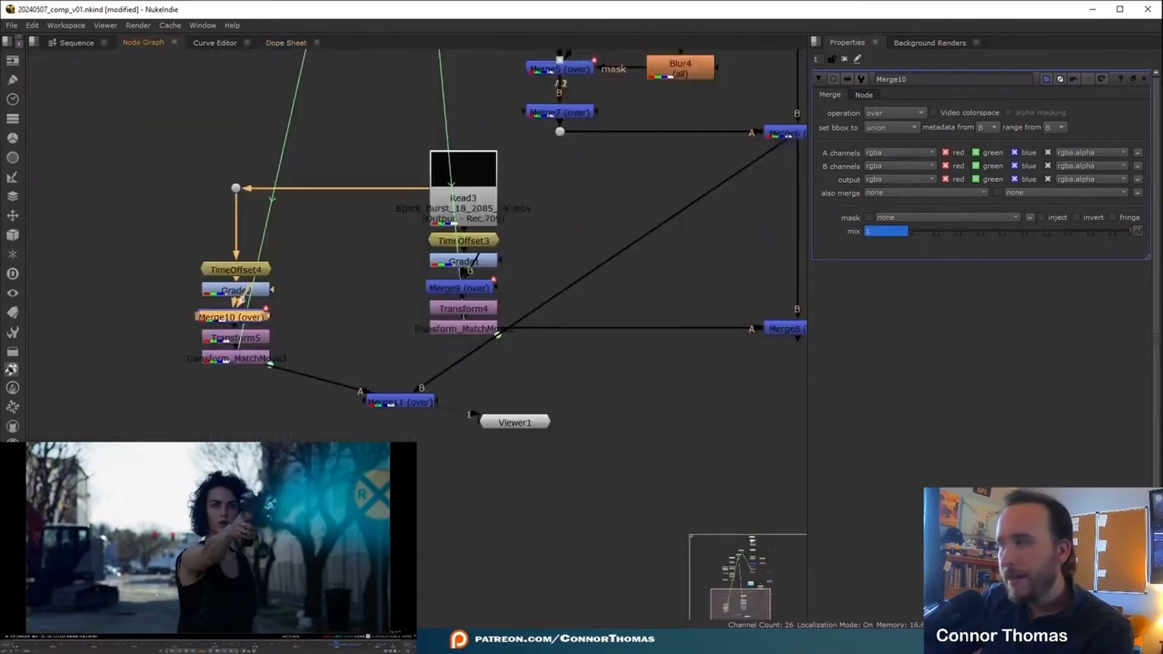
Step: Move the second spark burst onto the gun's muzzle by setting Transform5's translate to x 537, y 209, and close the open node properties
double_click(236, 270)
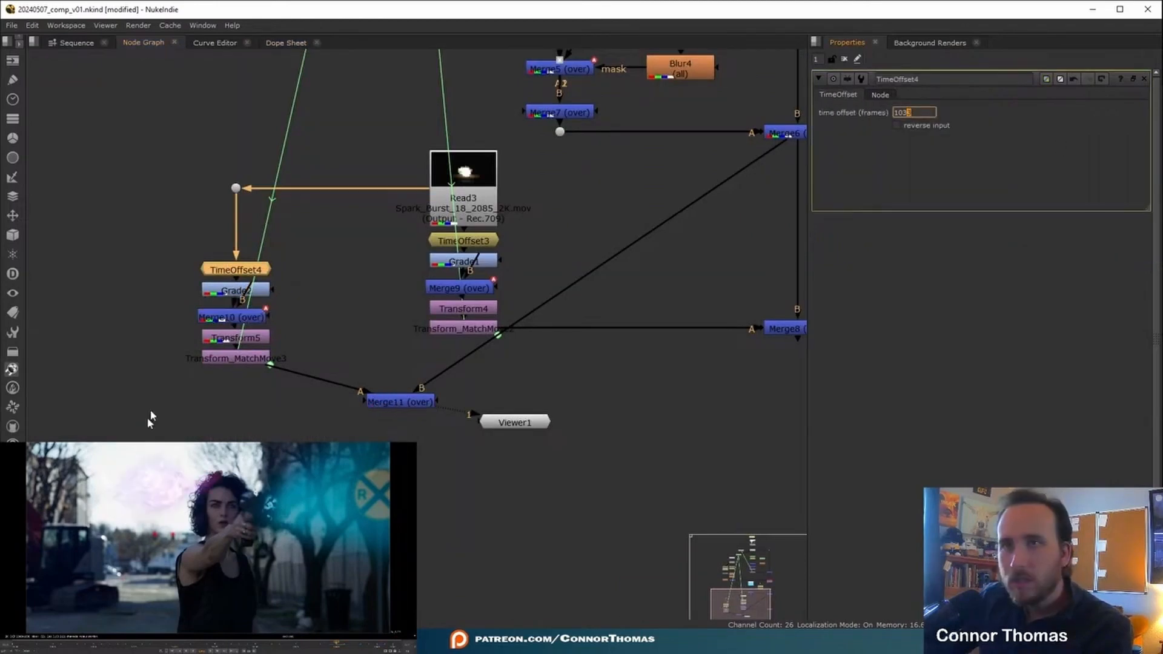
double_click(230, 337)
drag(140, 477, 302, 488)
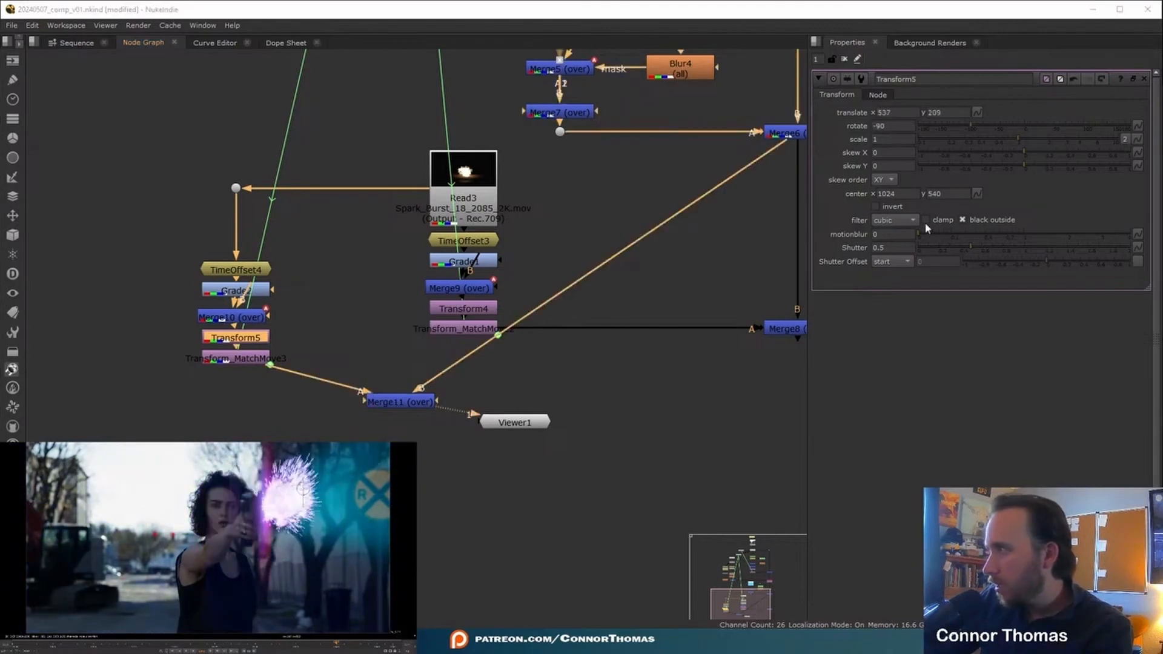
click(845, 59)
Step: Reconnect Merge11's B input to Transform_MatchMove2, place Merge11 directly beneath it, and set its operation to plus
drag(785, 134, 486, 309)
drag(417, 391, 482, 351)
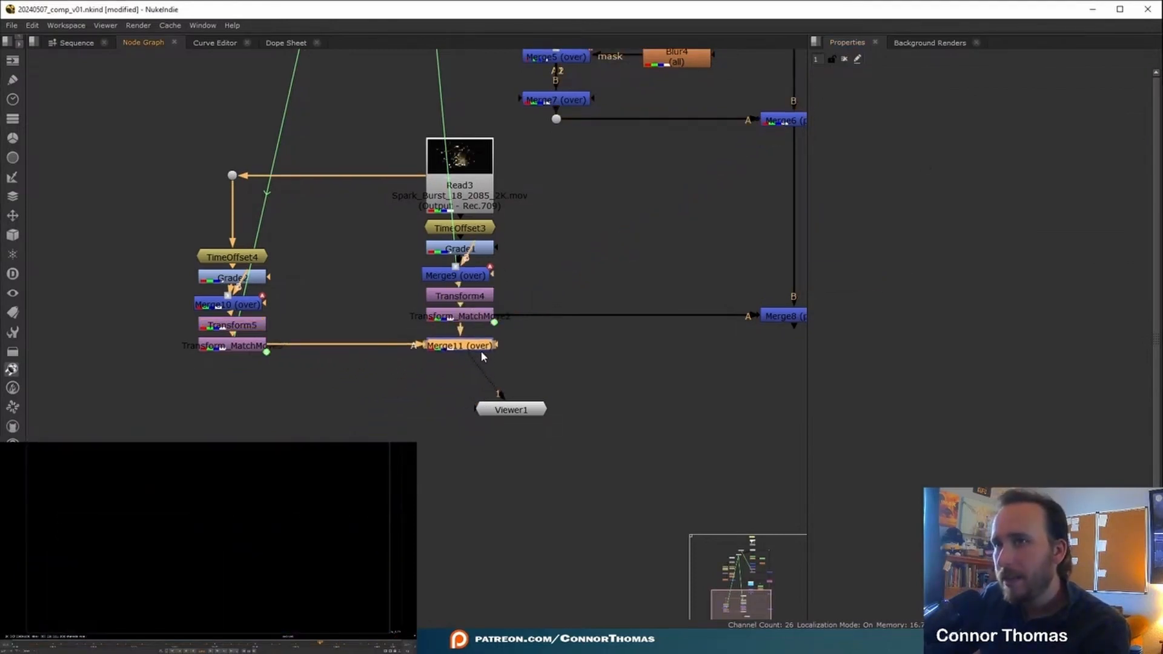
double_click(481, 348)
click(893, 113)
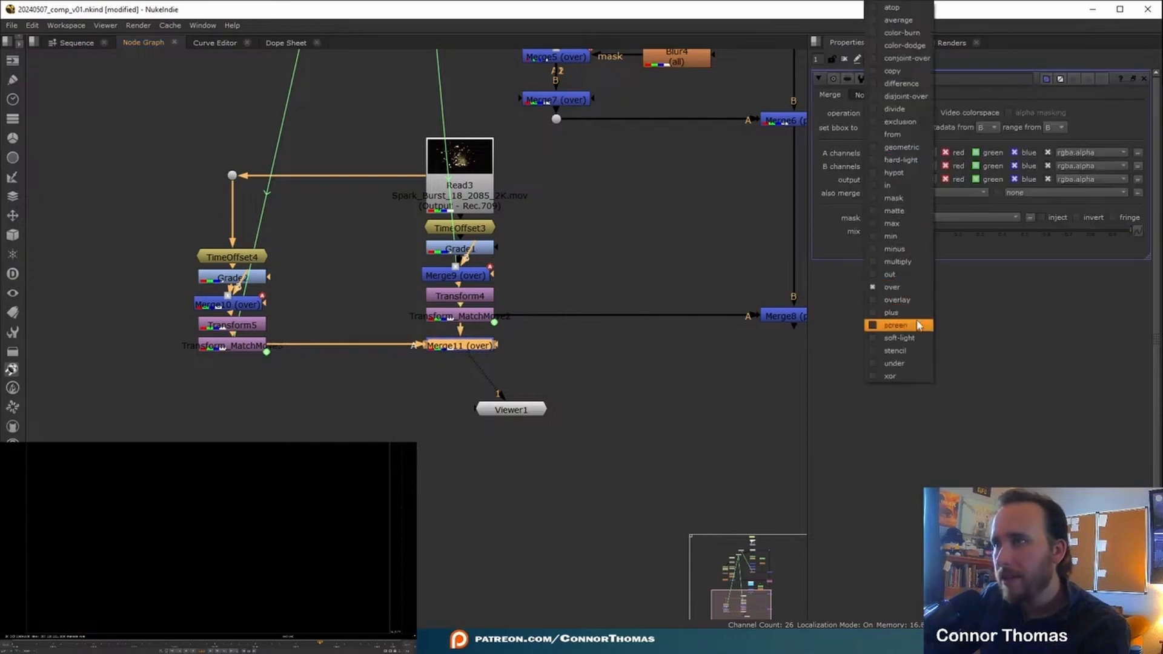
click(916, 321)
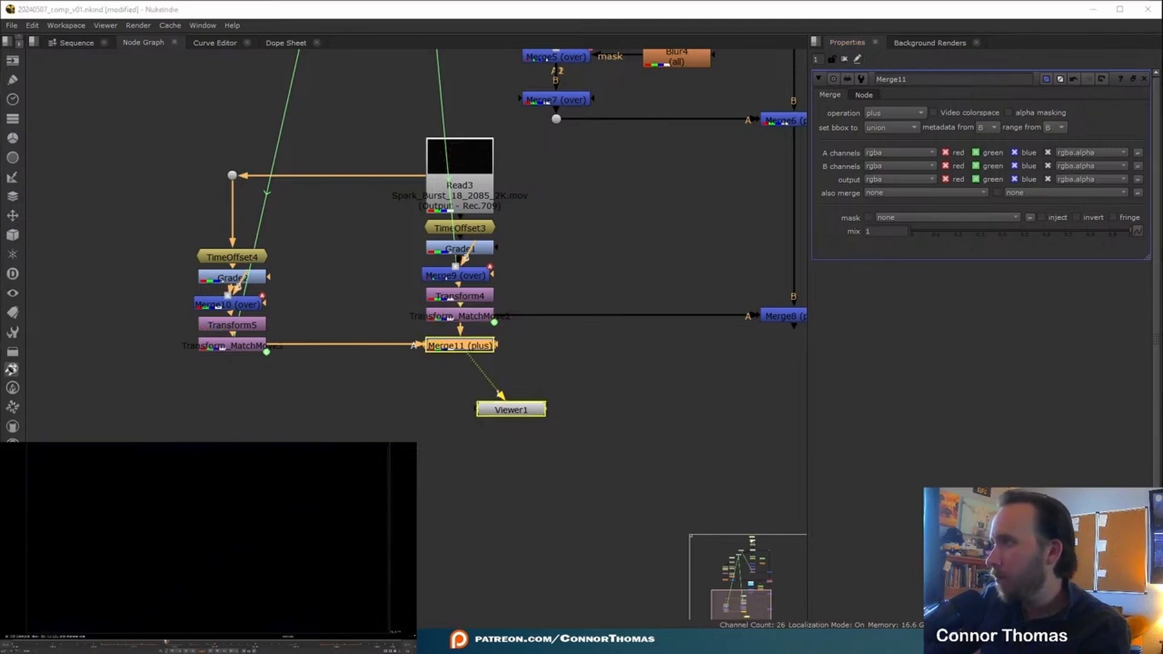
Step: Feed Merge8's A input from Merge11 instead of Transform_MatchMove2, level Merge8 with Merge11, and view Merge8's output
middle_drag(580, 413, 448, 354)
drag(363, 282, 358, 313)
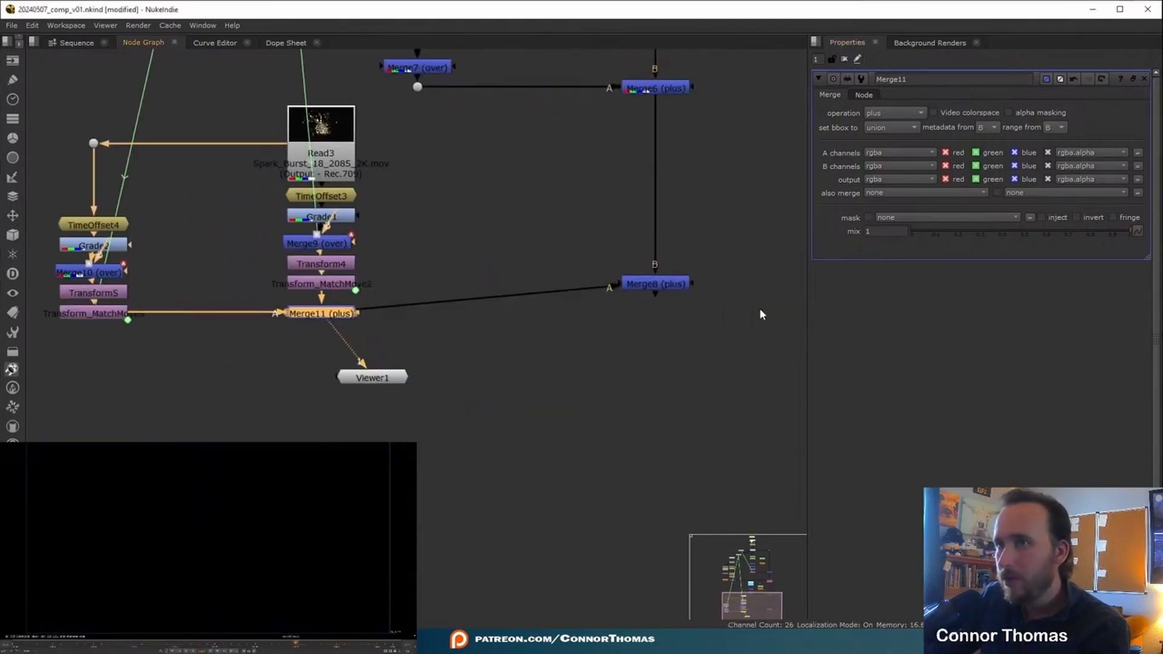
drag(665, 281, 666, 314)
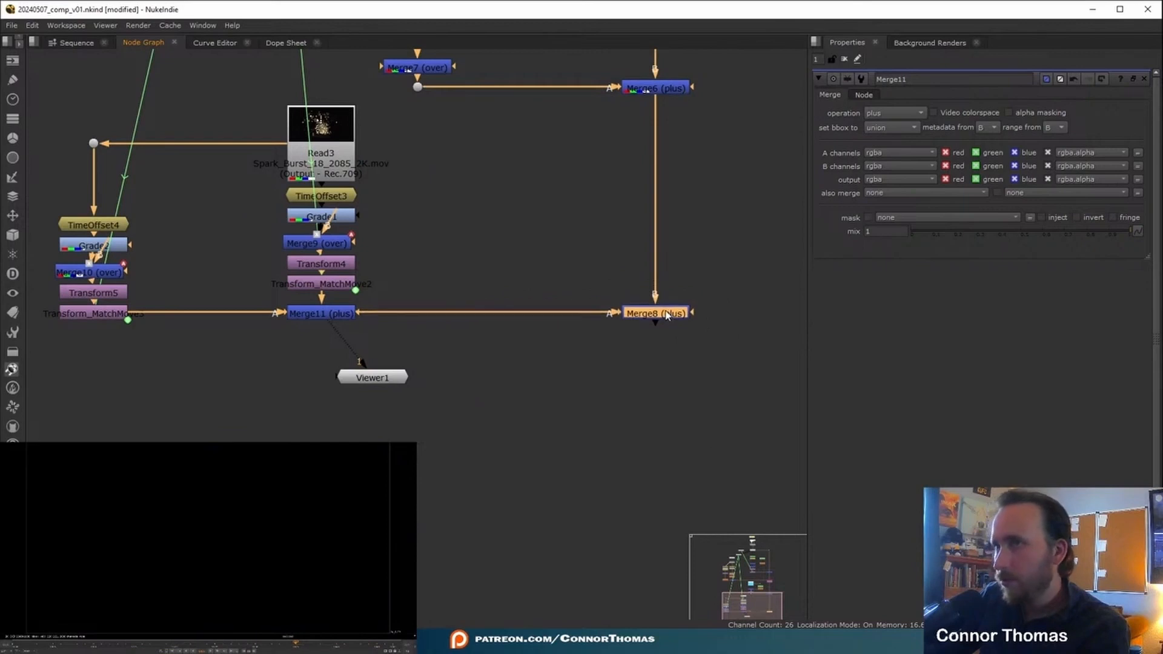
key(1)
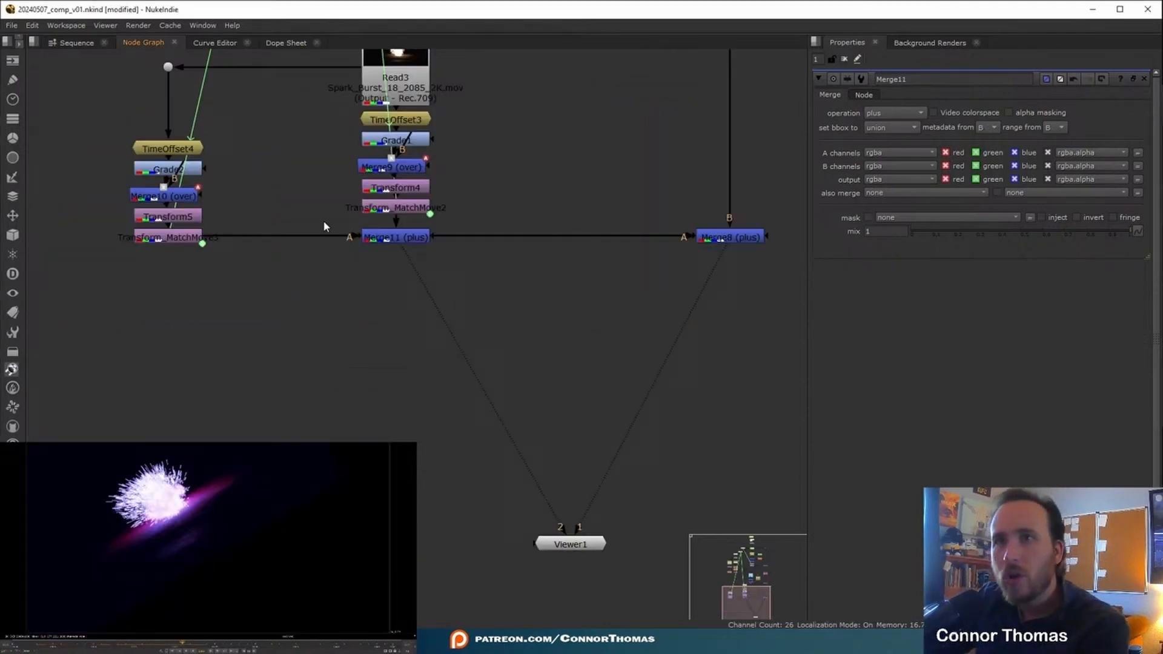
Step: Insert a Glow node between Merge11 and Merge8
middle_drag(327, 224, 419, 314)
scroll(422, 314, down, 3)
middle_drag(461, 277, 415, 237)
scroll(415, 237, up, 2)
click(417, 303)
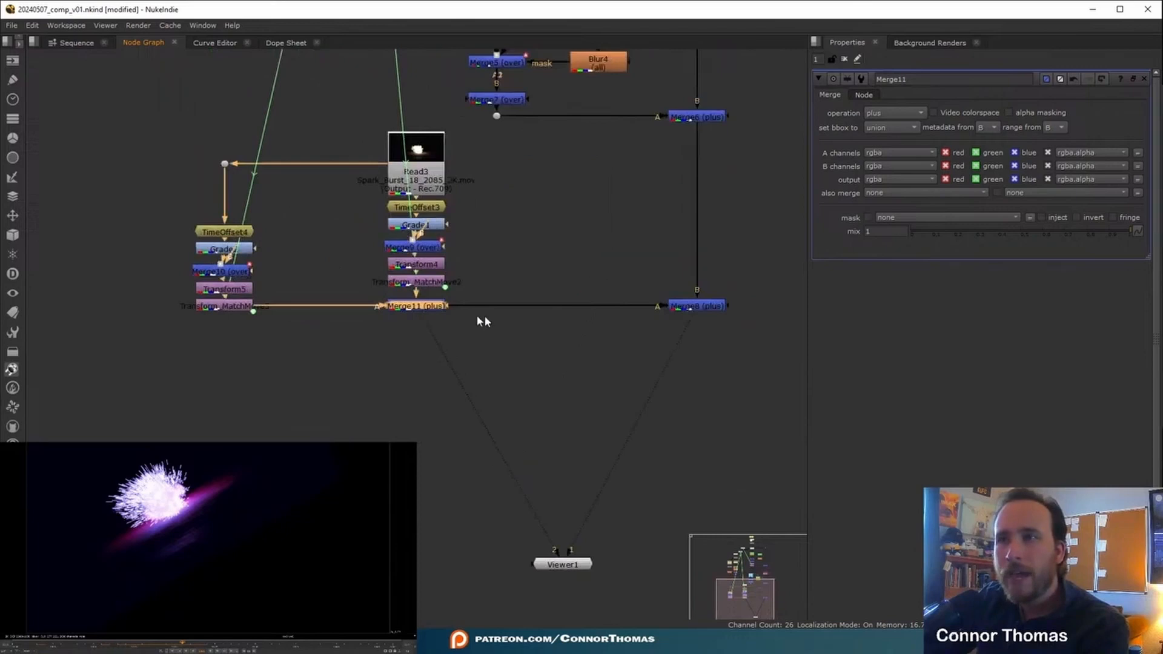
key(Tab)
text(glow)
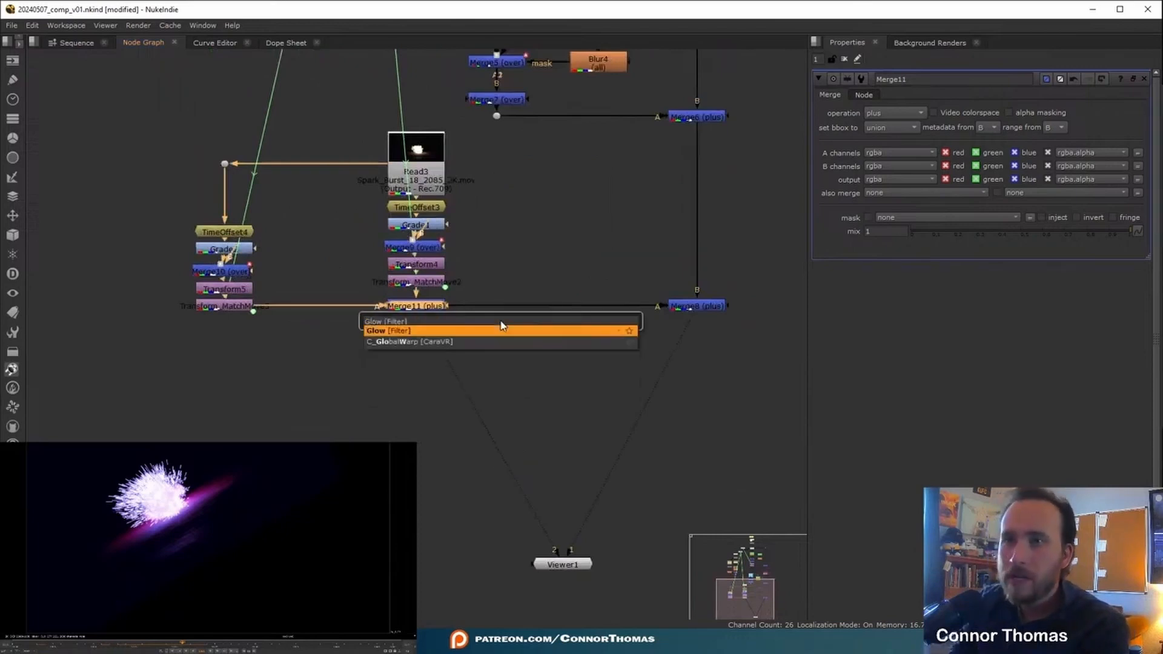
key(Return)
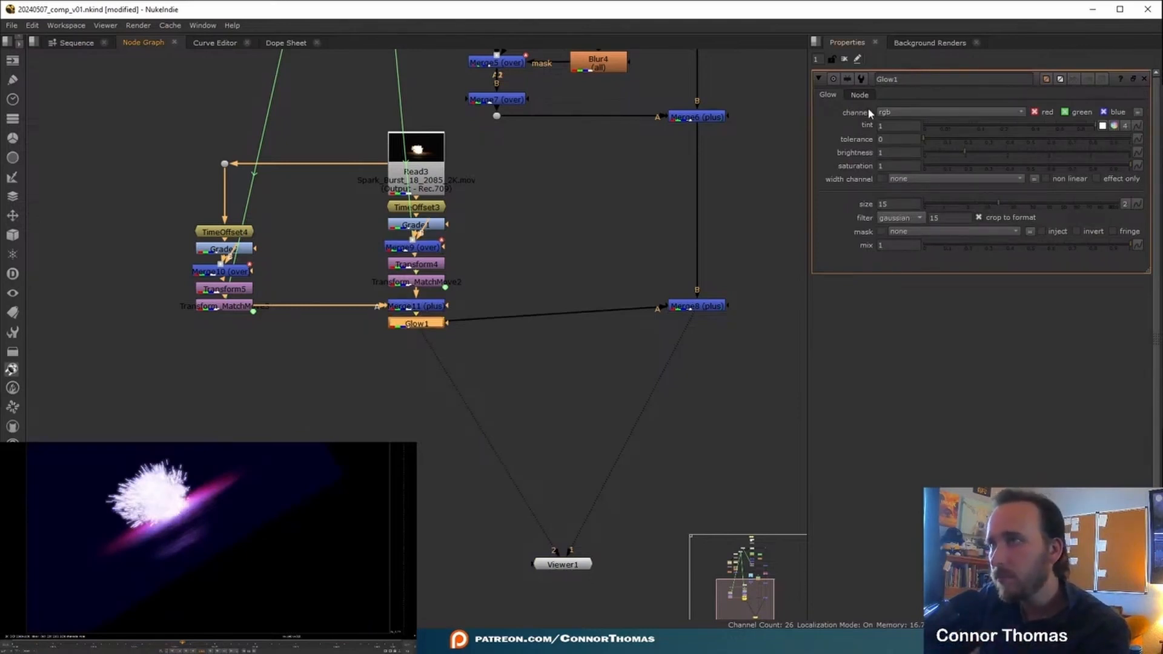
Step: Set Glow1's tolerance to 0.02, brightness to 0.5 and saturation to 0.05
click(913, 139)
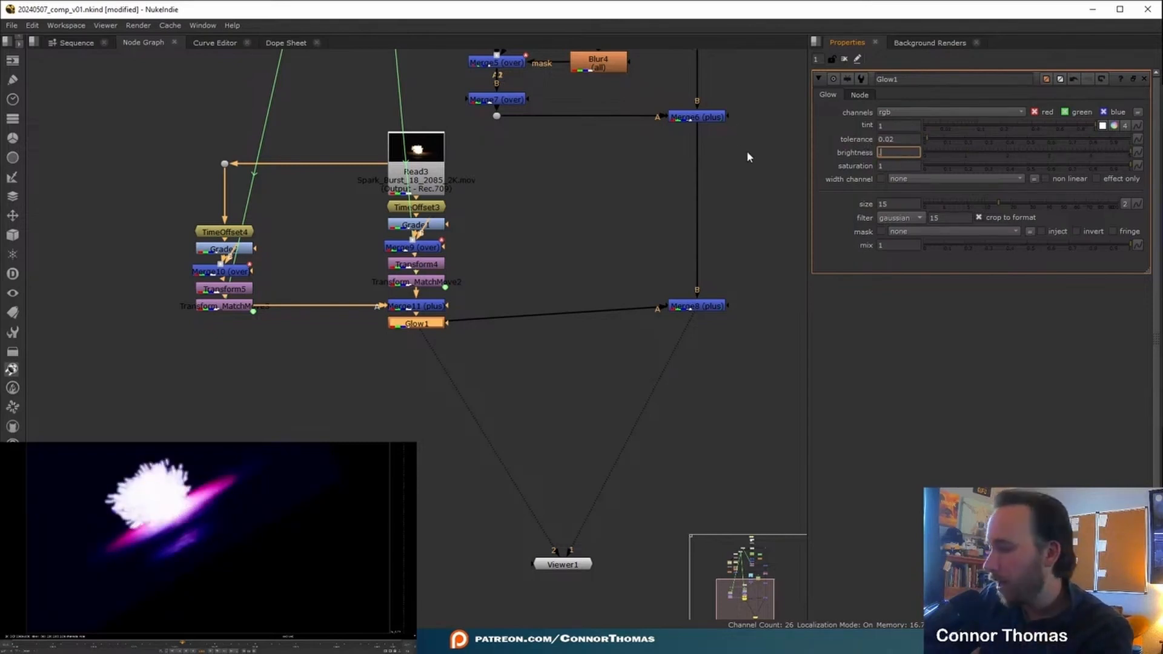
text(0.5)
key(Return)
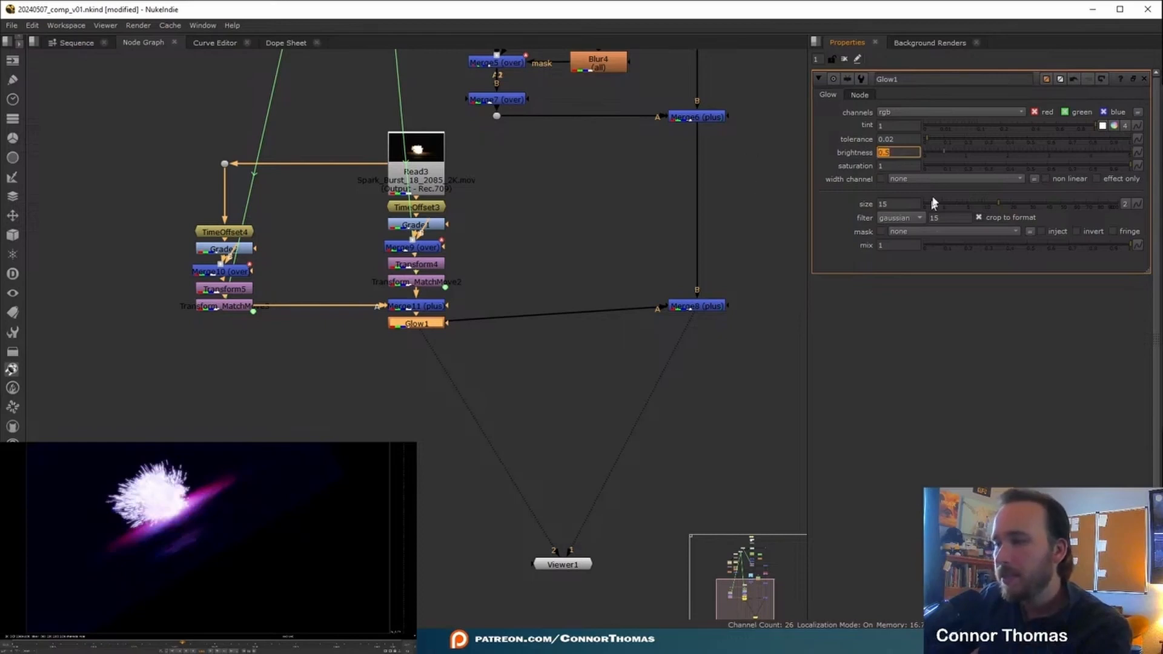
click(889, 165)
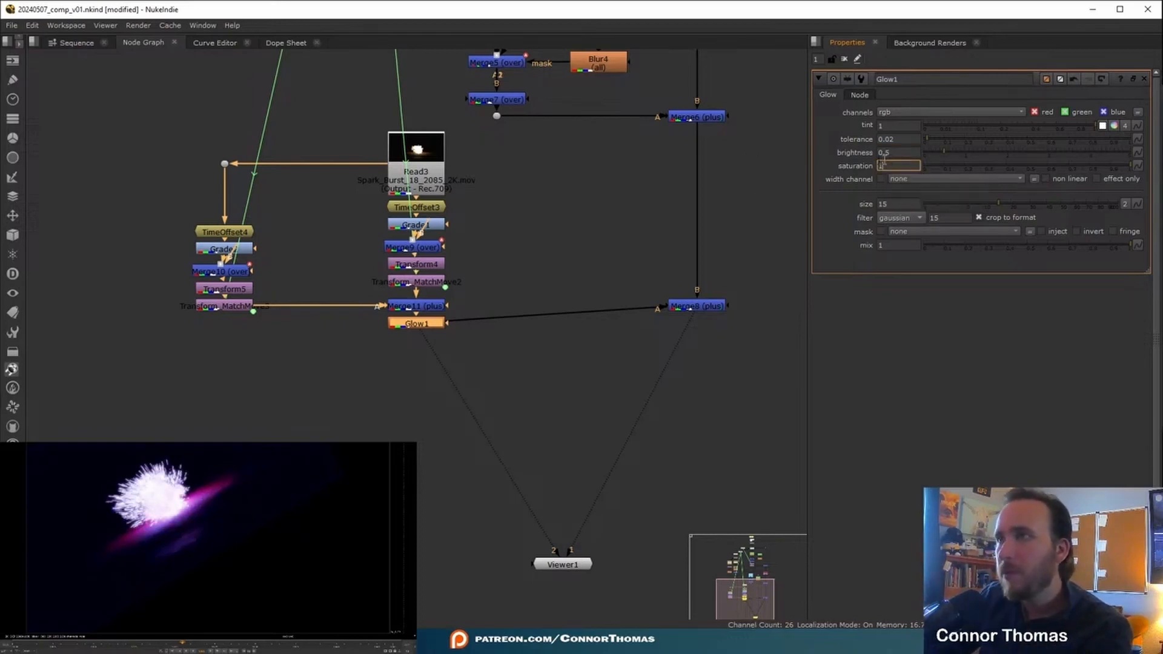
text(0.05)
key(Return)
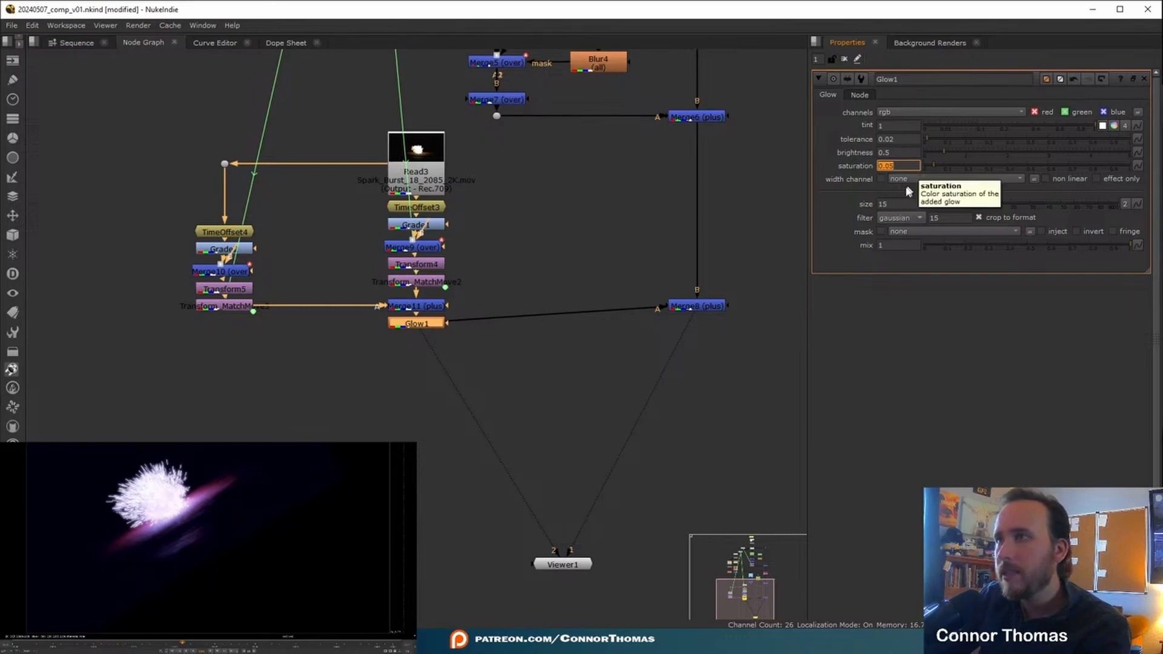
Step: Set the size of Glow1 to 17
key(Tab)
text(1)
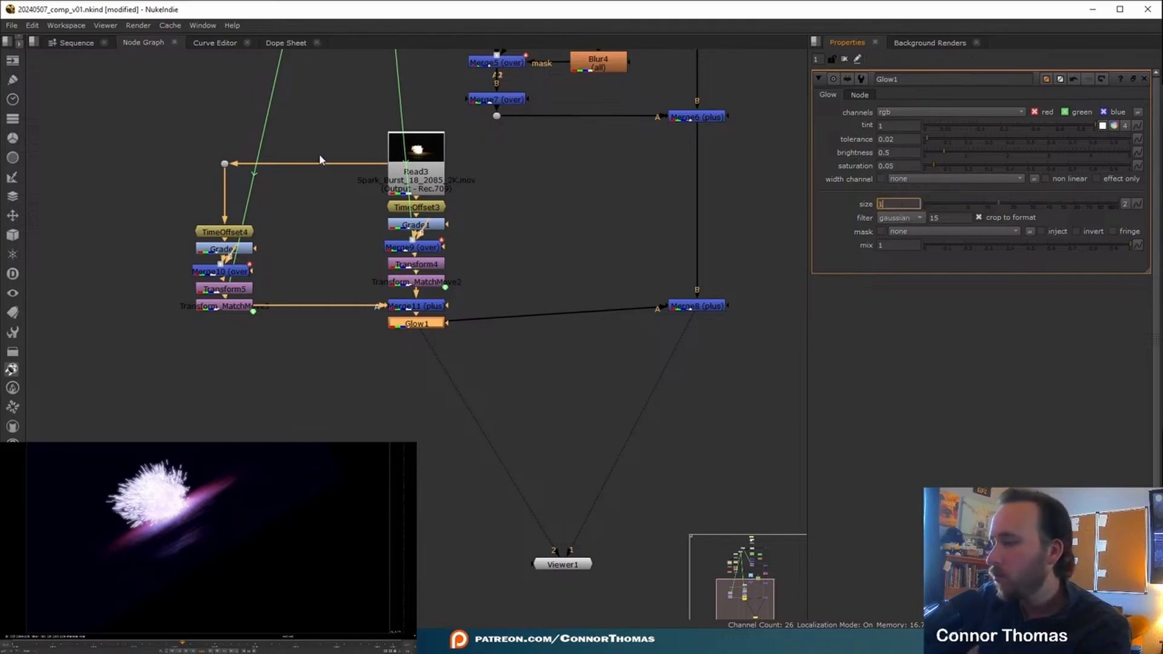
text(7)
key(Return)
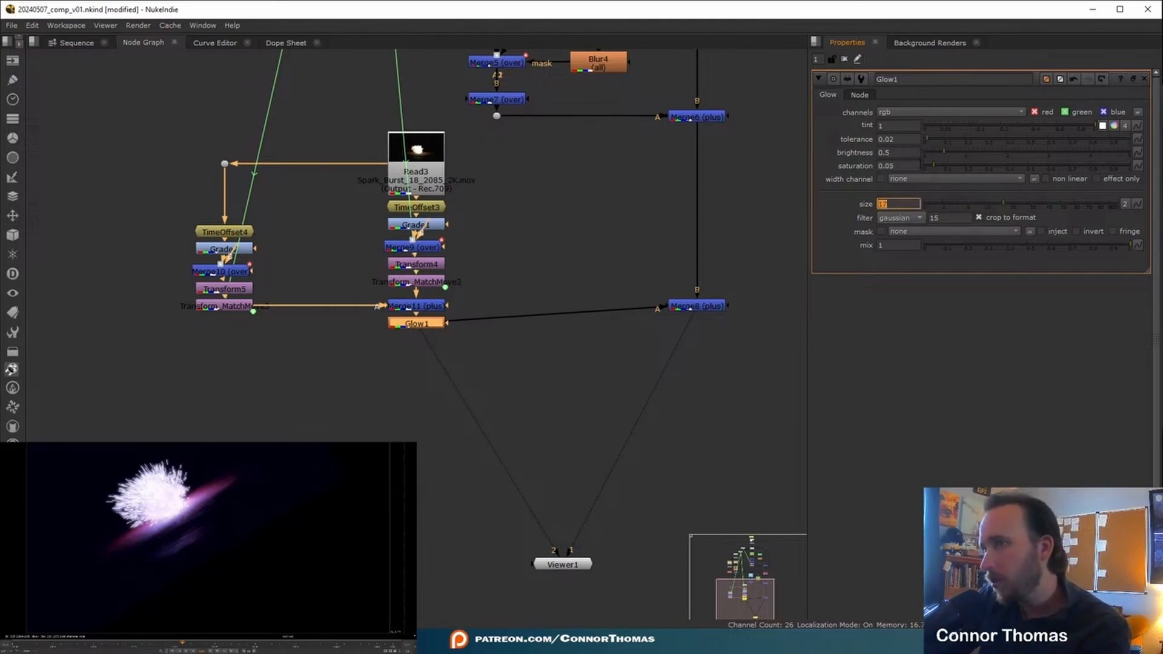
Step: Branch Glow1 off beside the Merge11 stream, combine it back through a Merge node set to plus, and compare the result with it disabled
drag(416, 327, 416, 348)
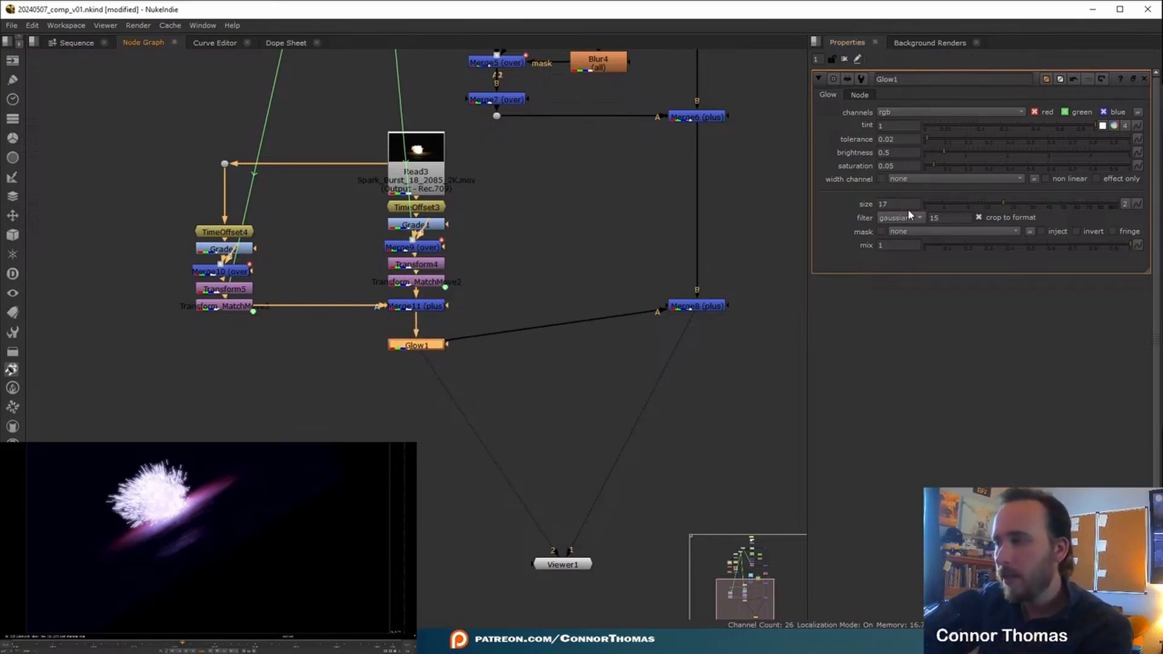
middle_drag(450, 347, 541, 291)
key(m)
drag(541, 291, 422, 304)
drag(585, 295, 506, 251)
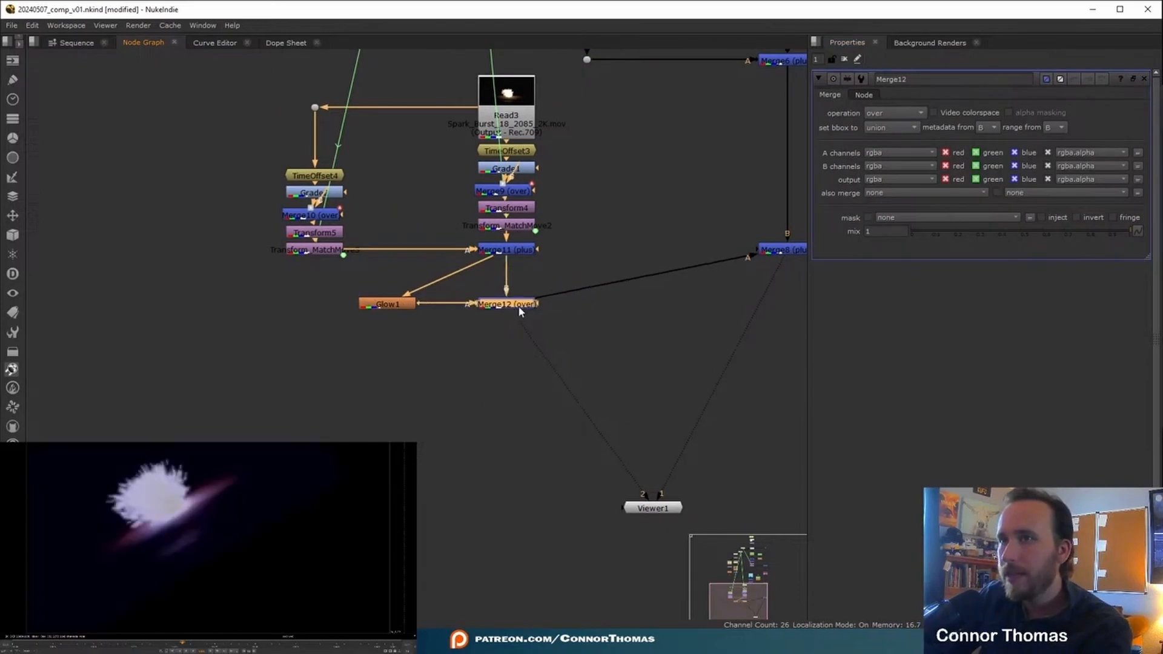
click(891, 113)
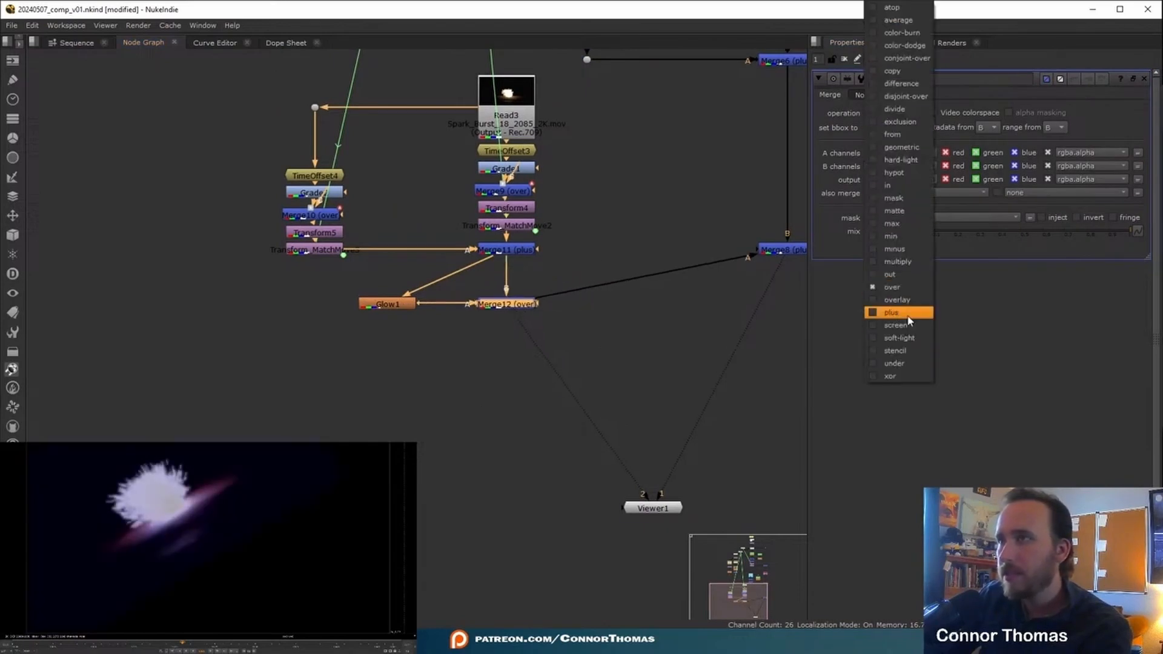
click(896, 312)
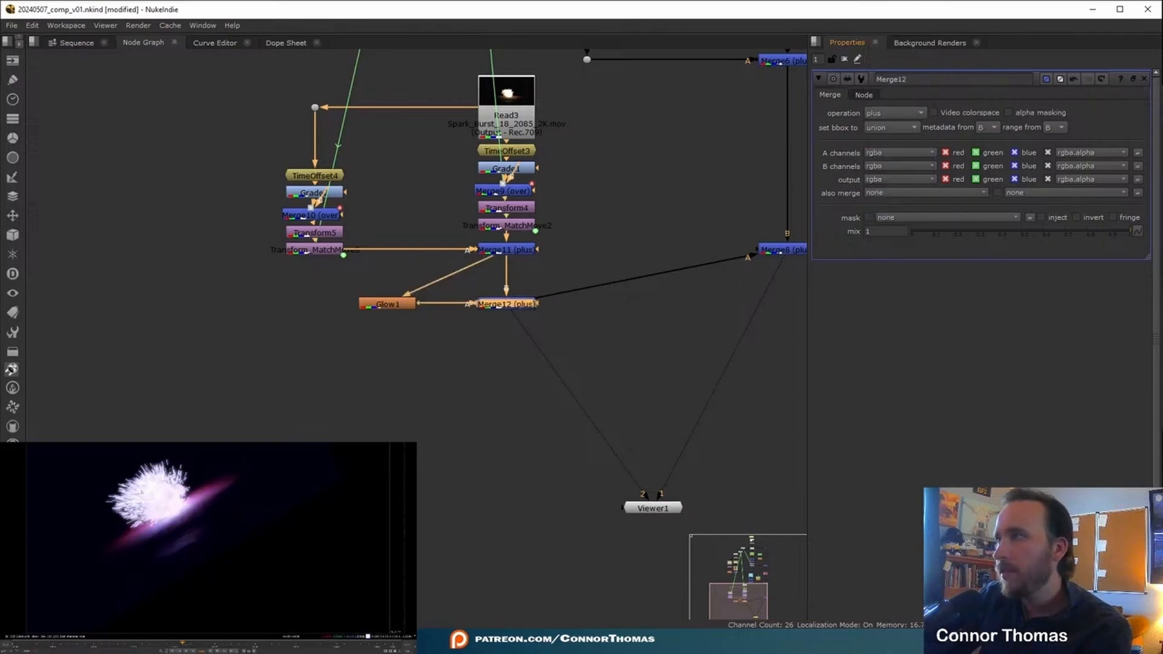
key(d)
key(d)
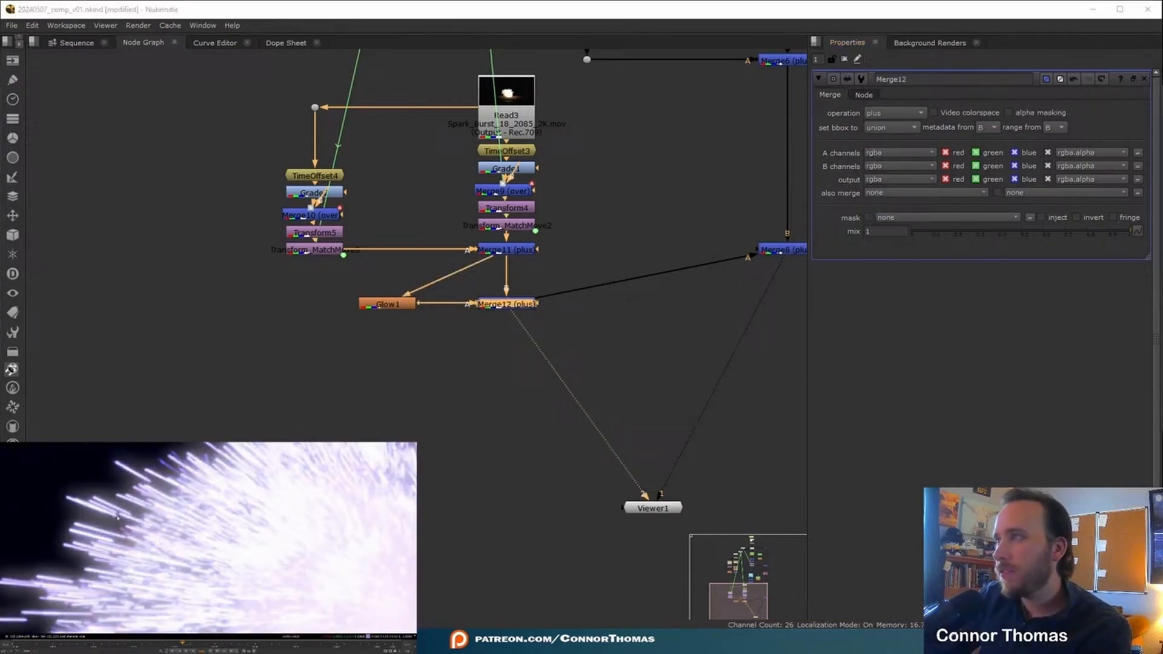
Step: Add a second Glow node below the Merge12 node, with tolerance 0.46 and brightness 0.75
key(Tab)
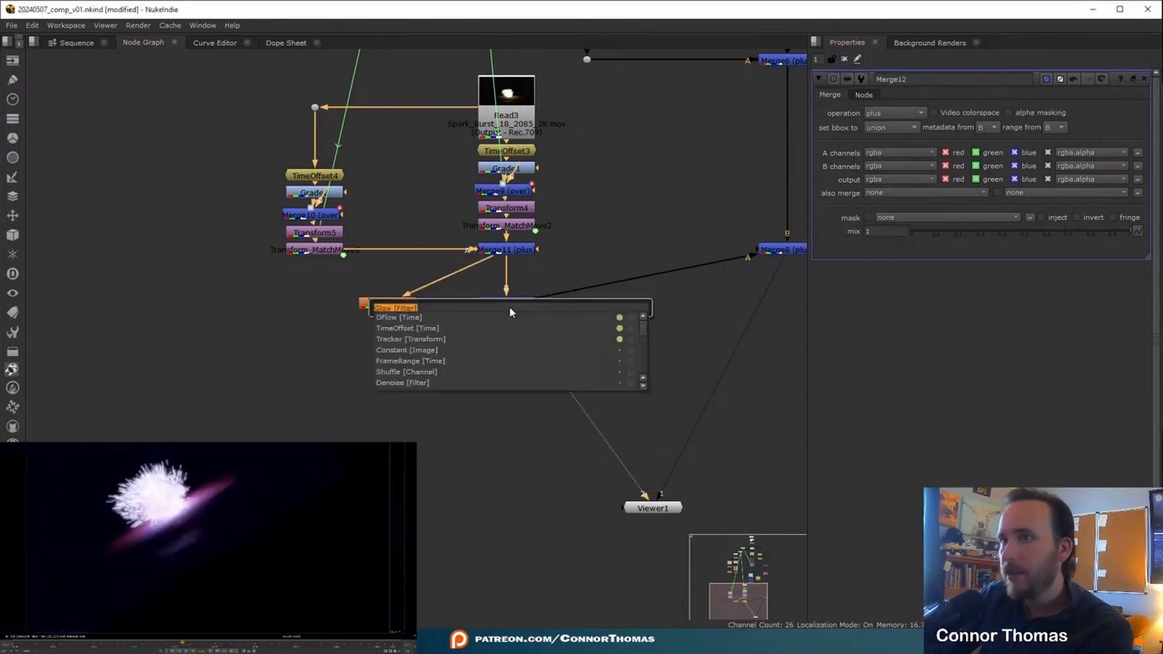
text(glow)
key(Return)
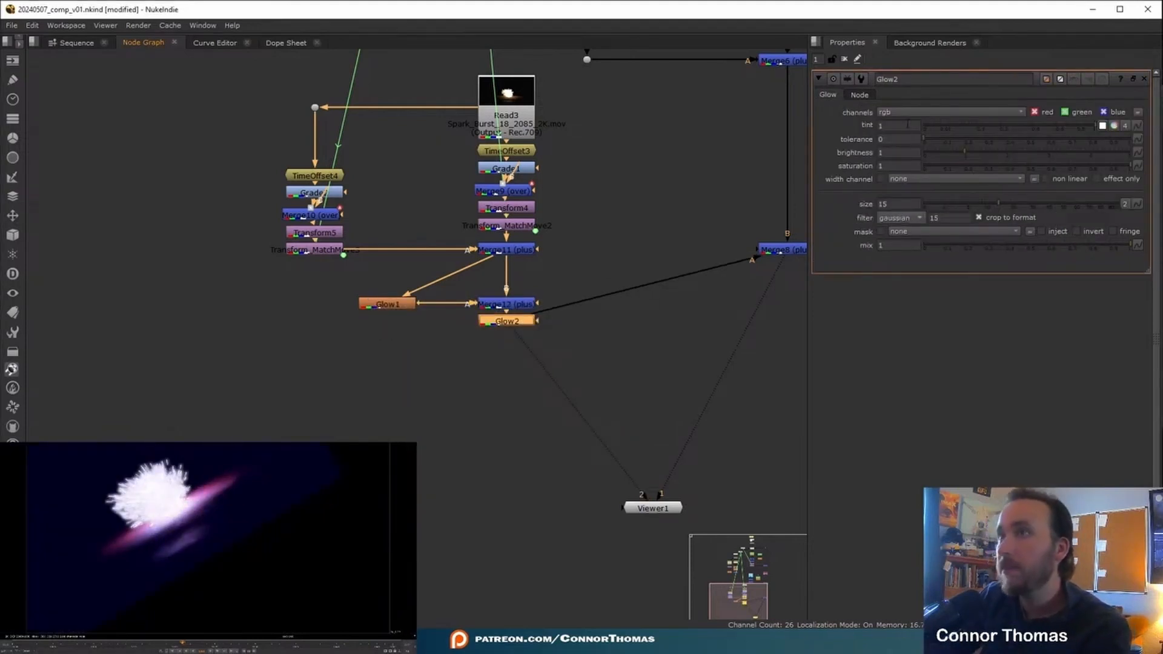
click(905, 142)
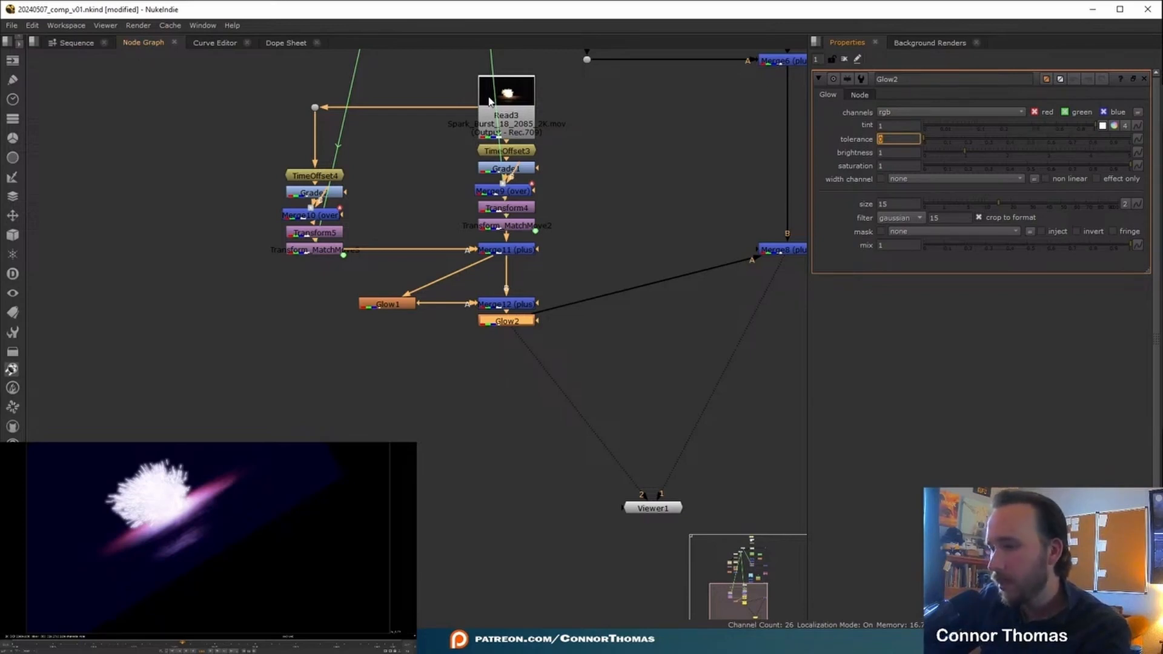
text(0.5)
key(Return)
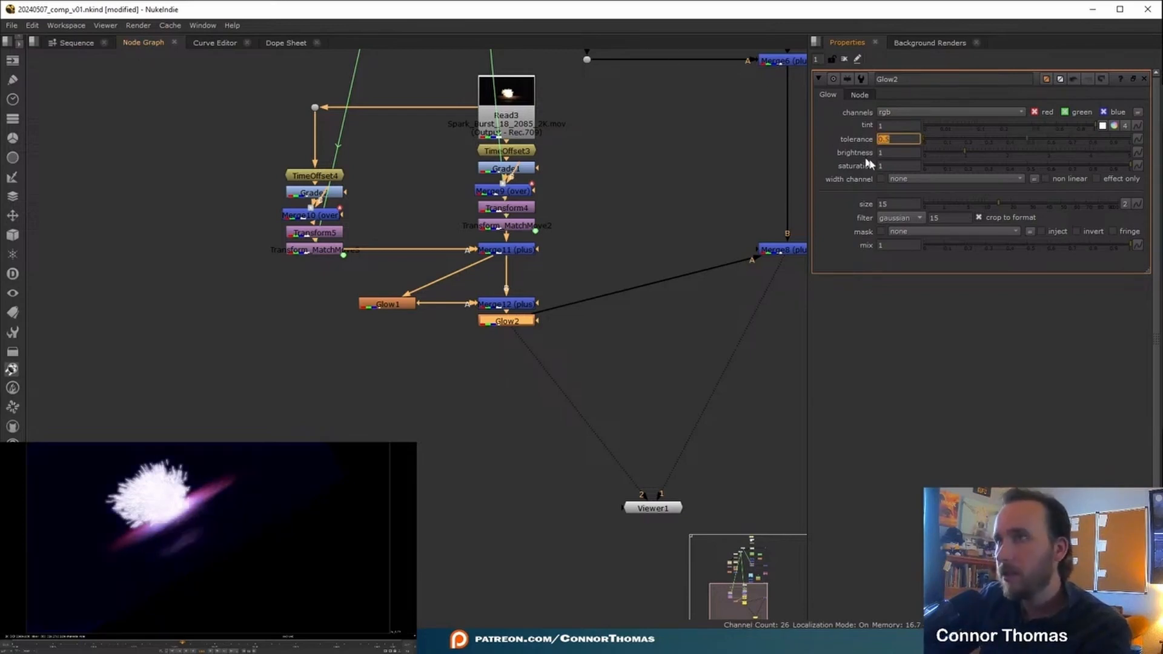
key(Tab)
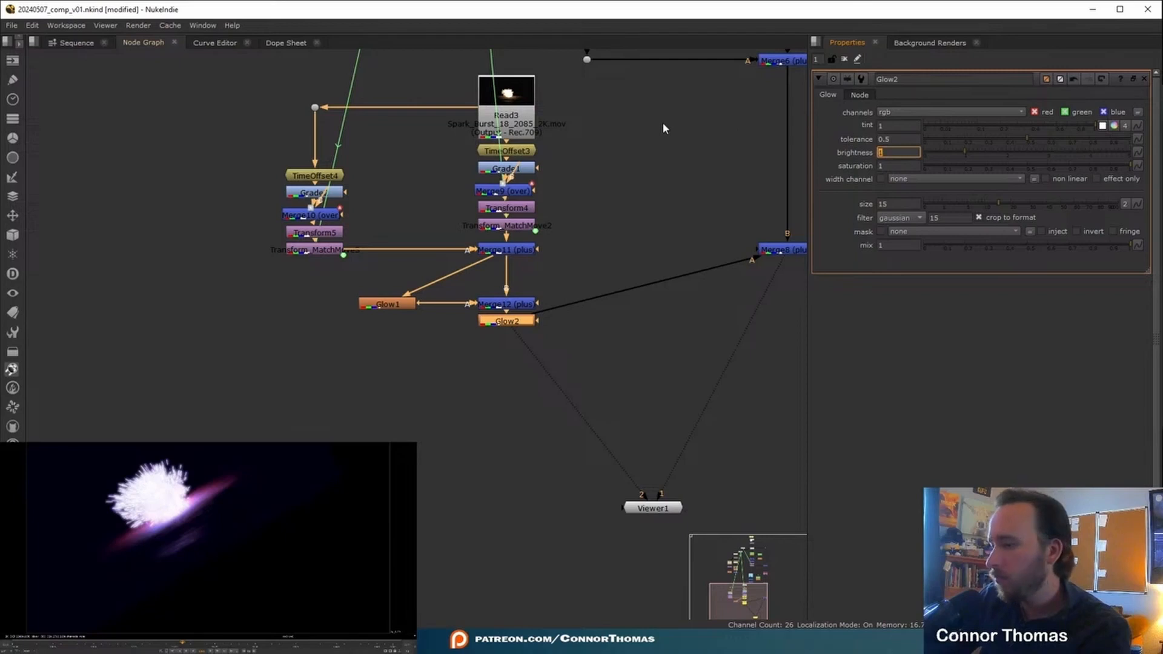
text(0.75)
key(Return)
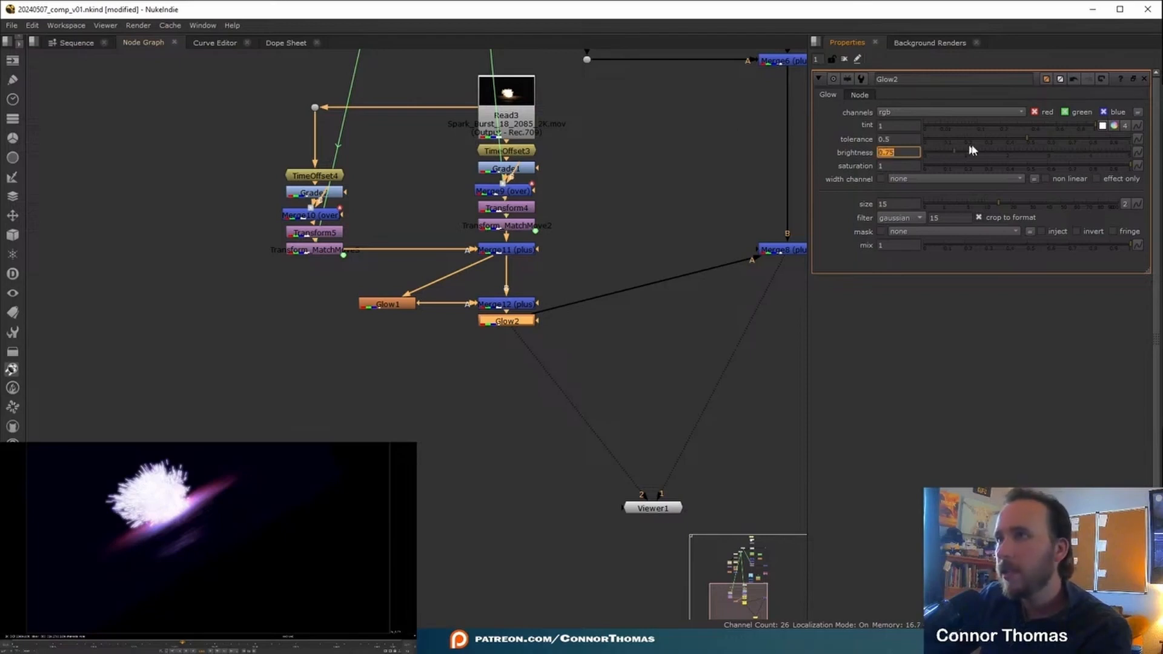
drag(1025, 135, 1018, 136)
Step: Set Glow2's saturation to 0.75 and size to 5, and restrict its output to the effect only
key(Tab)
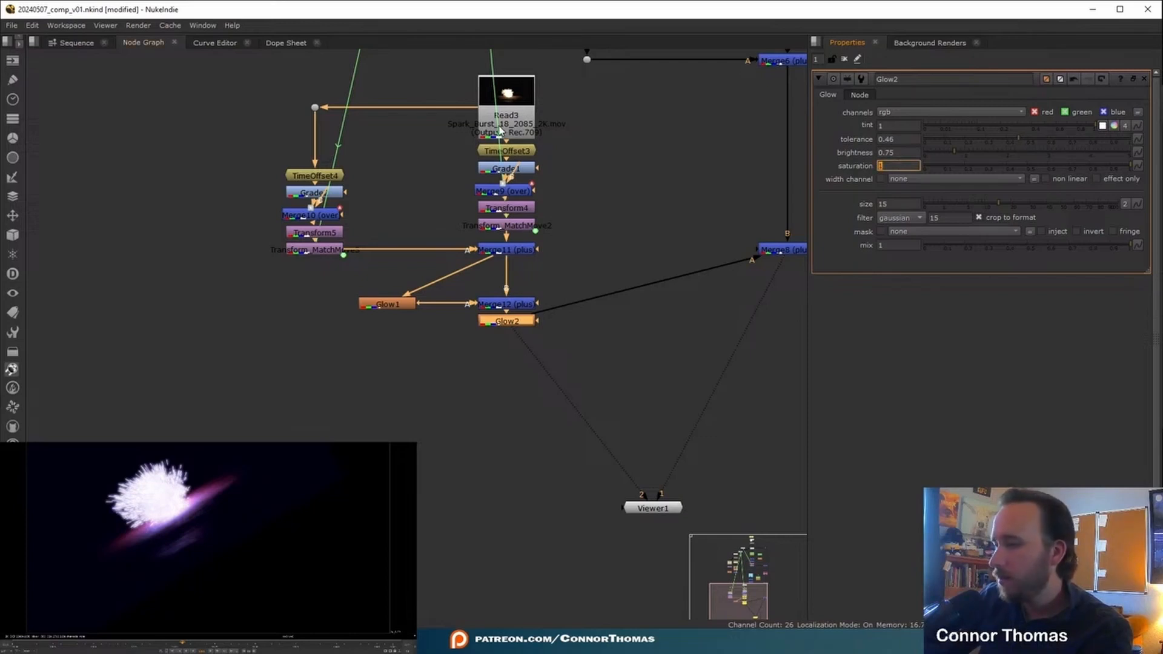
text(0.75)
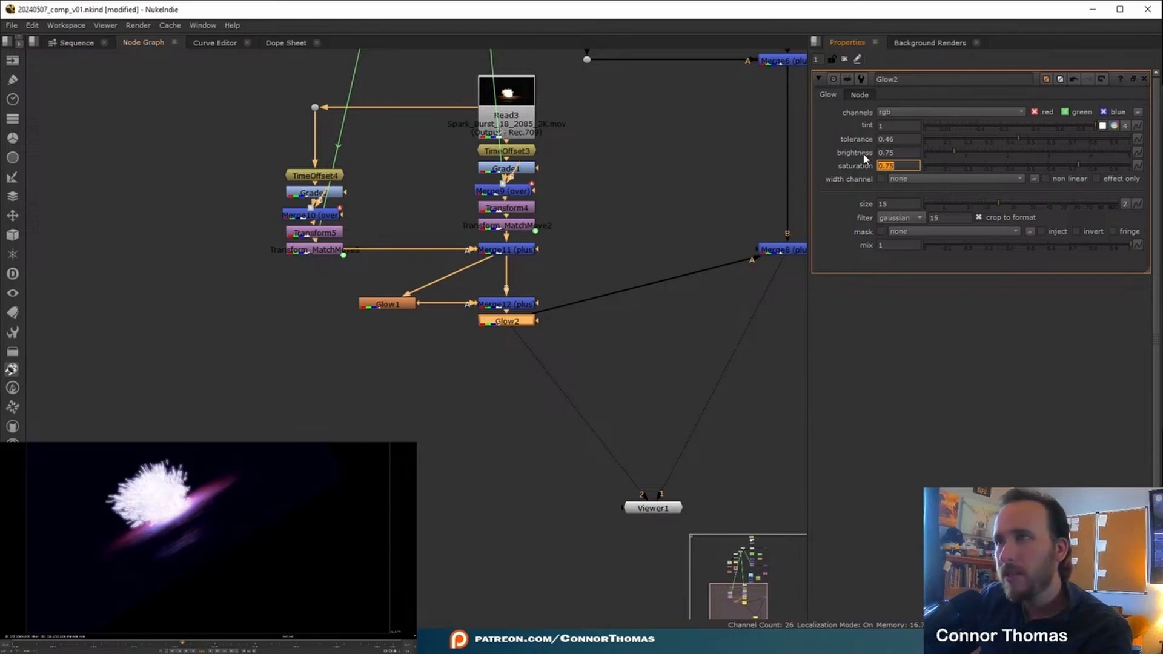
key(Tab)
text(5)
key(Return)
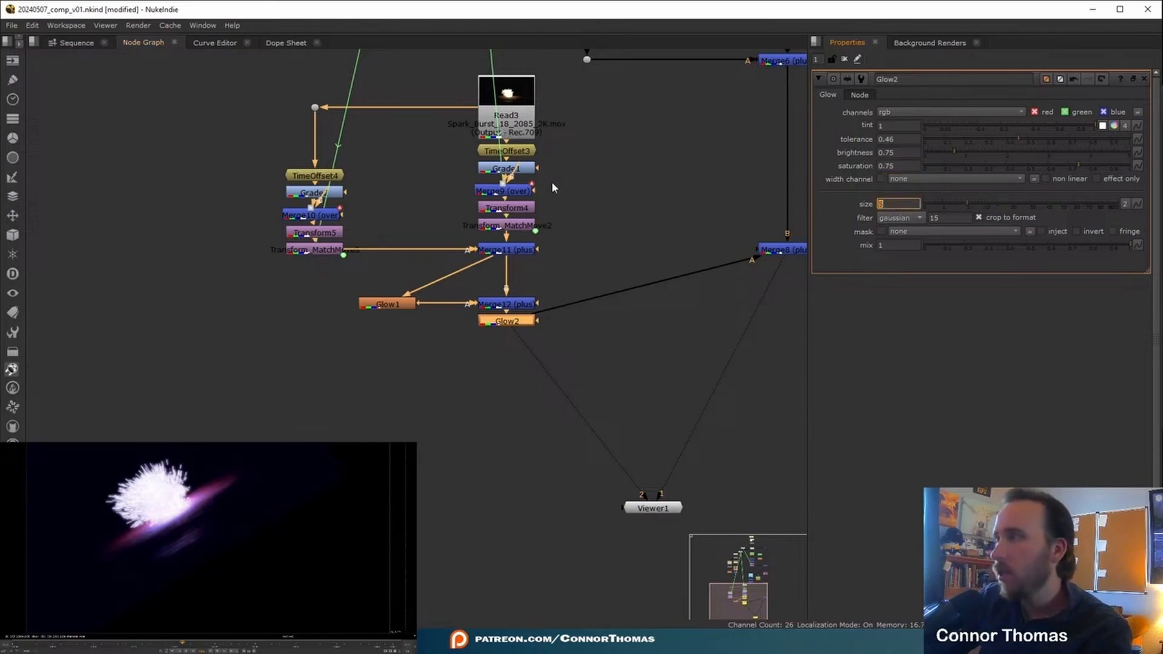
click(1097, 179)
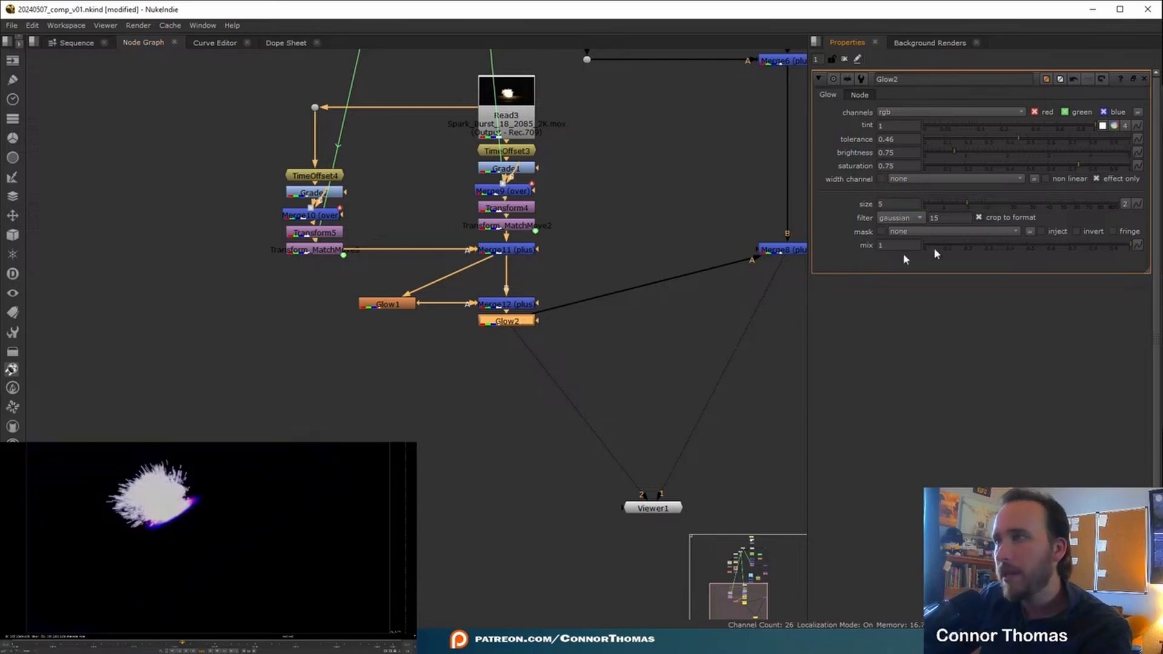
Step: Move Glow2 out beside the main stream below Glow1 and view its output
drag(524, 324, 395, 351)
click(388, 308)
key(1)
click(387, 347)
key(1)
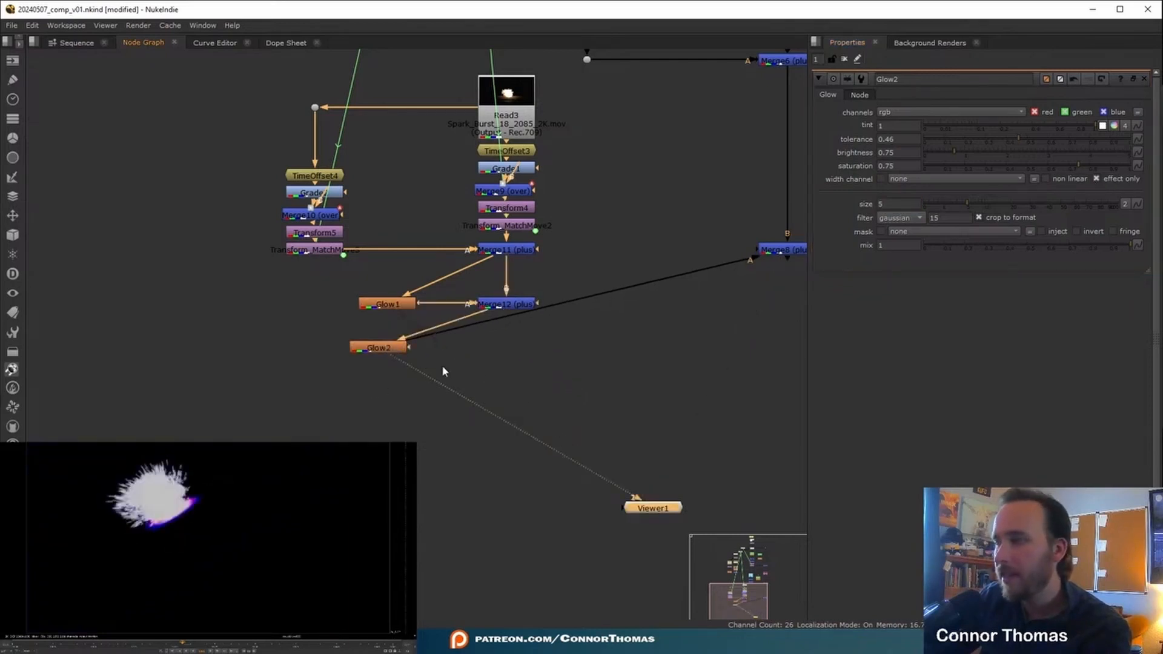
Step: Merge Glow2 back onto the Merge12 stream with a new Merge node aligned below Merge12 and set to plus
click(372, 344)
key(Tab)
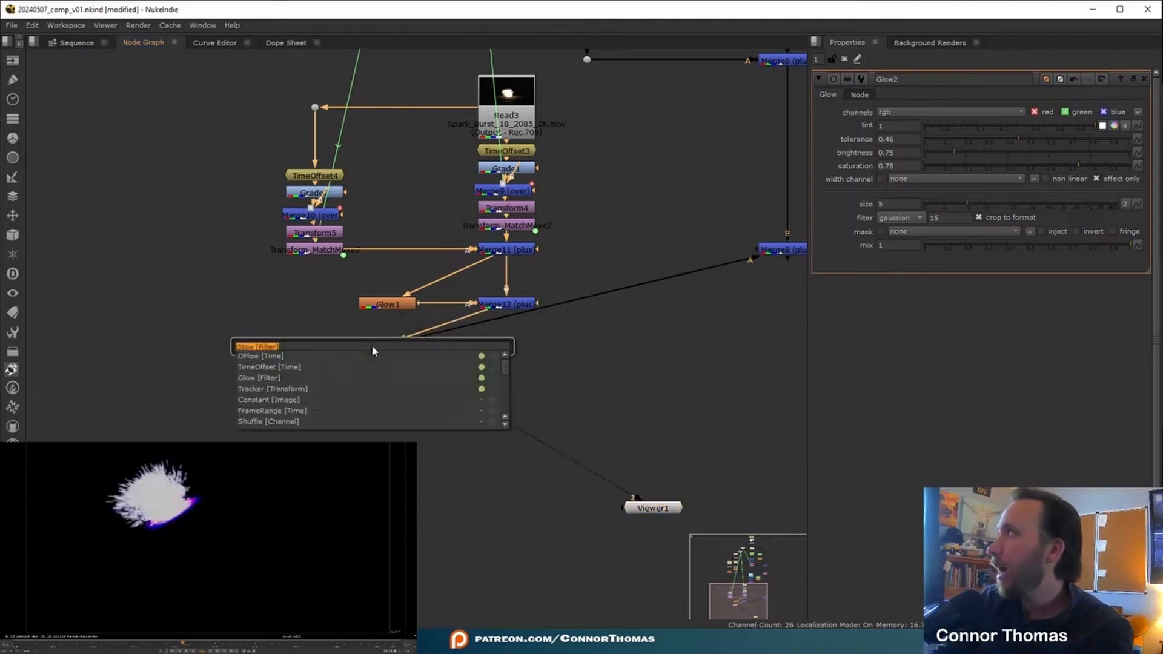
text(merg)
key(Down)
key(Return)
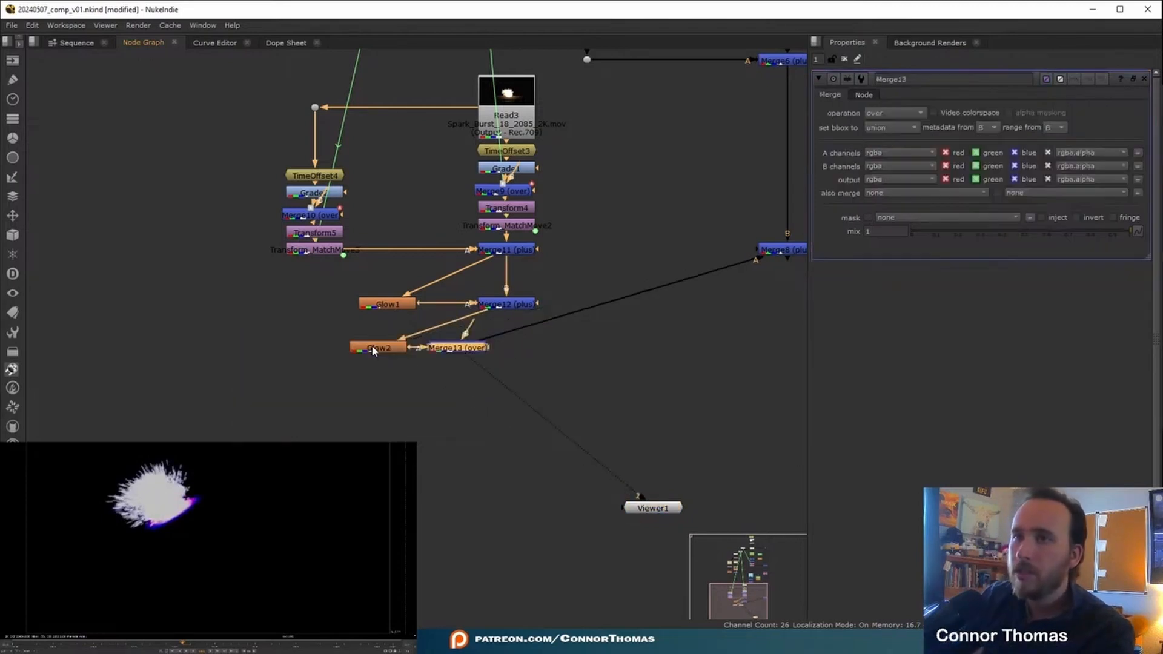
drag(471, 356, 507, 356)
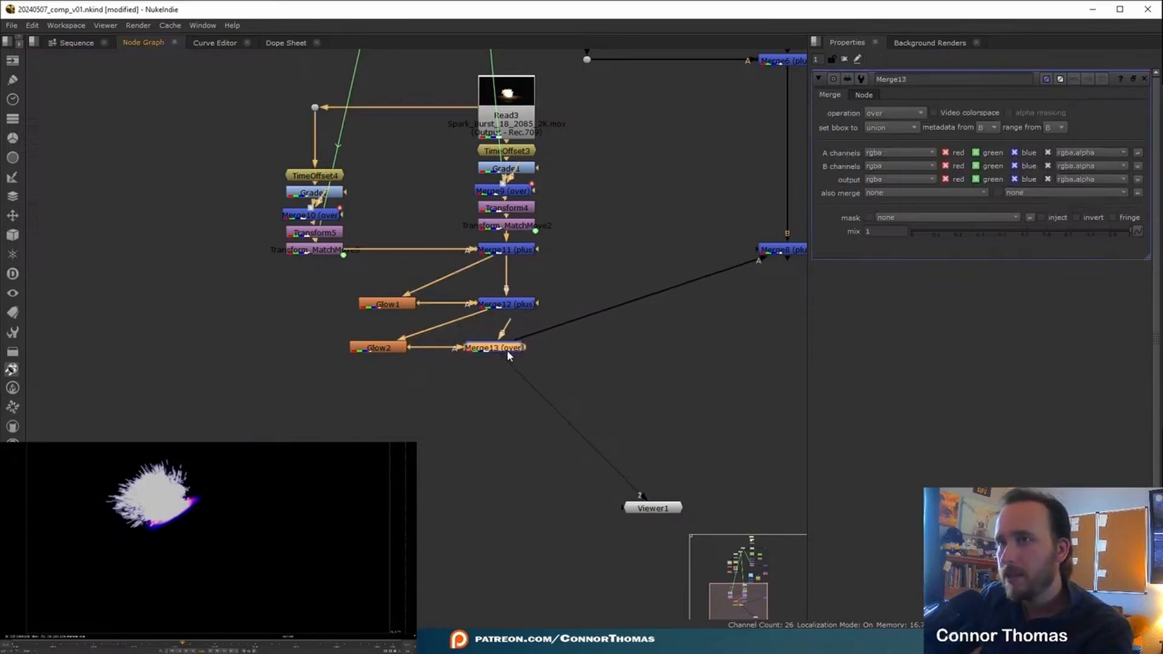
click(886, 113)
click(899, 313)
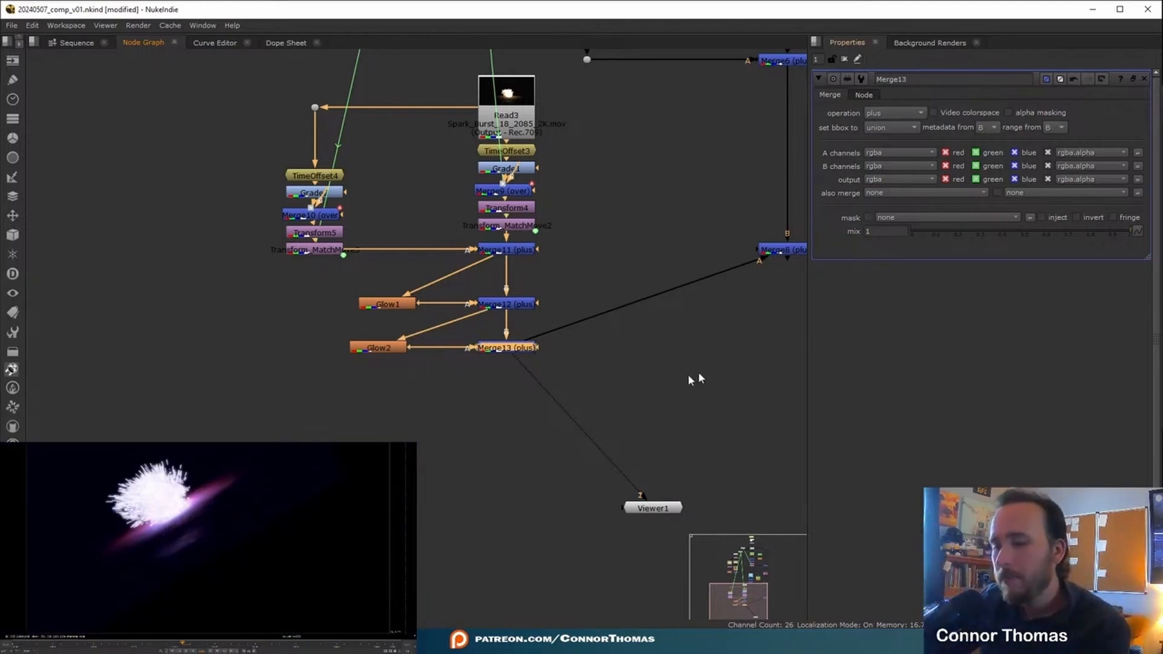
Step: Add a Blur node of size 500 after Merge13 and move it out beside the main stream
key(b)
click(868, 126)
text(500)
key(Return)
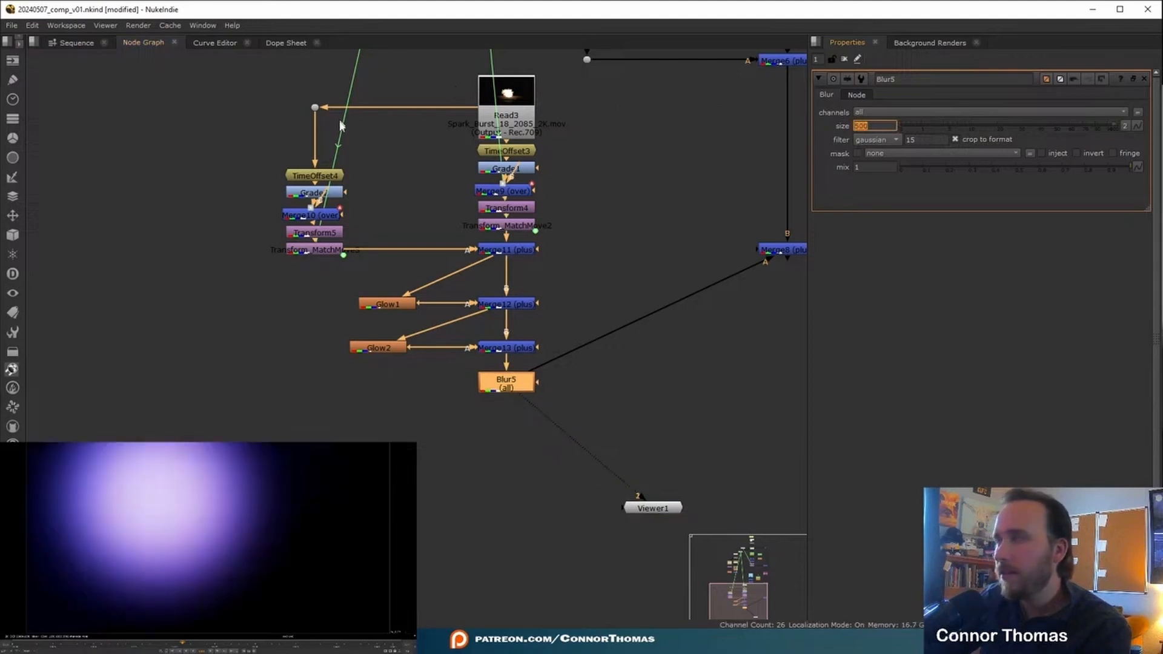
drag(505, 386, 417, 388)
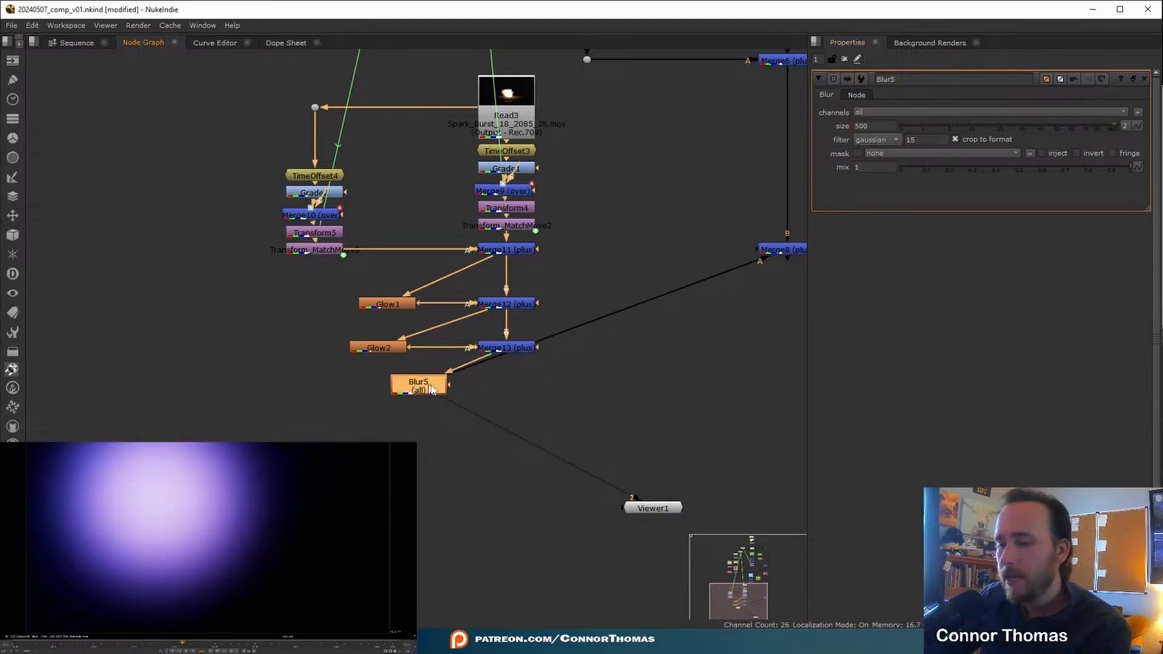
Step: Merge the blur back onto the Merge13 stream with a Merge node set to plus and a mix of 0.07
key(m)
drag(502, 369, 516, 389)
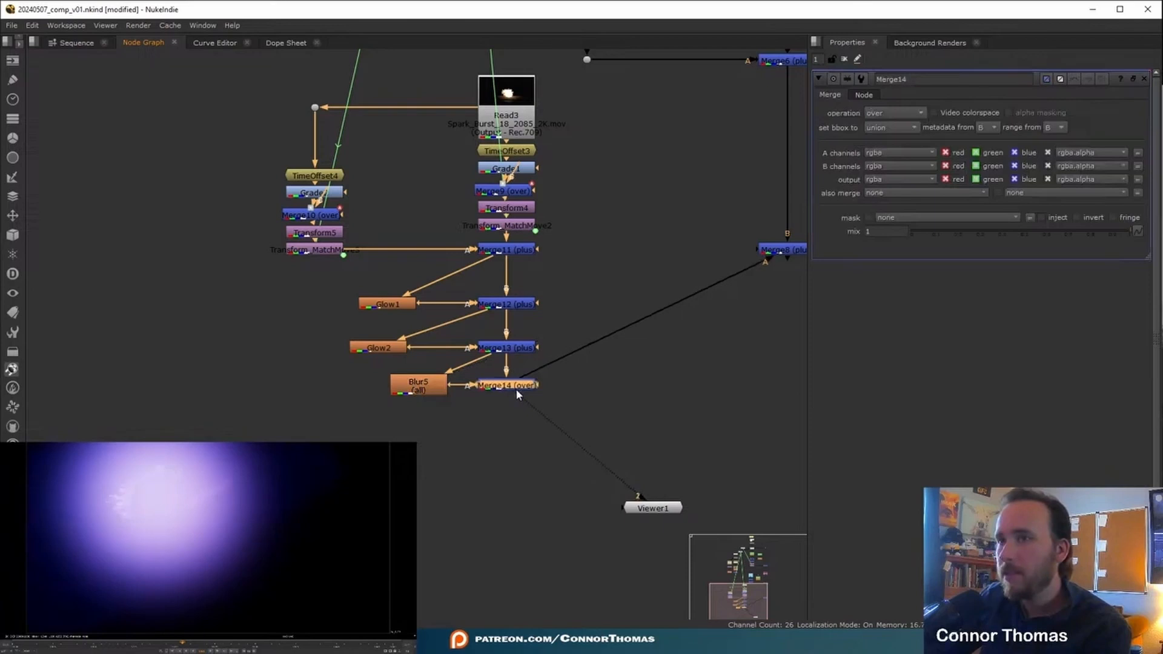
click(882, 122)
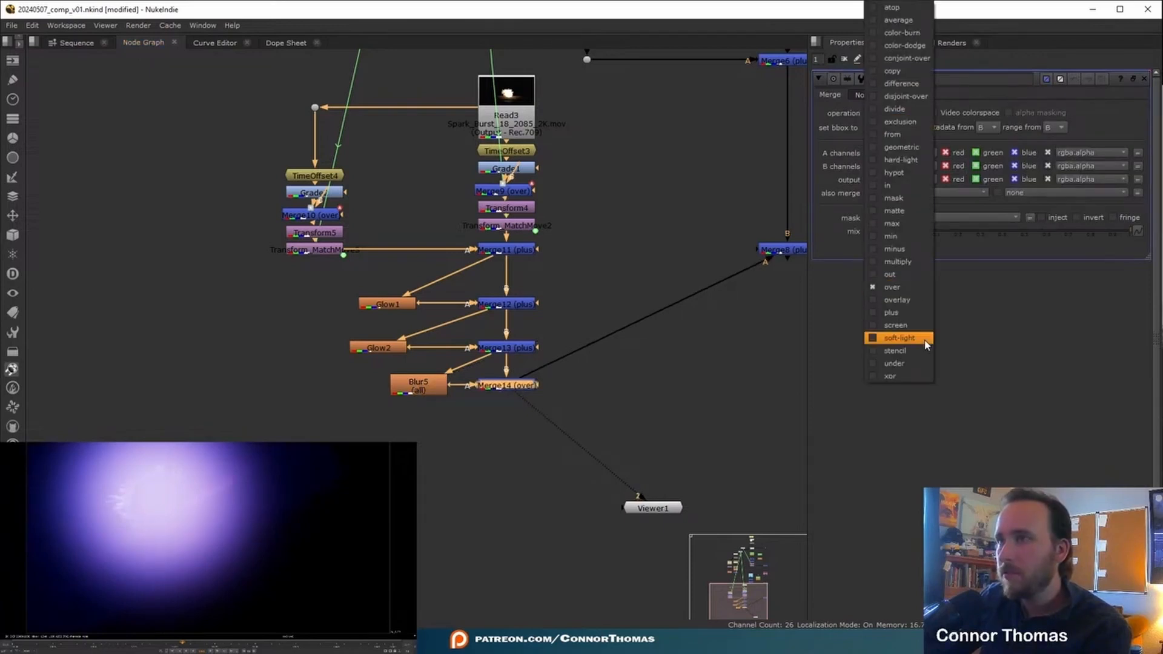
click(893, 317)
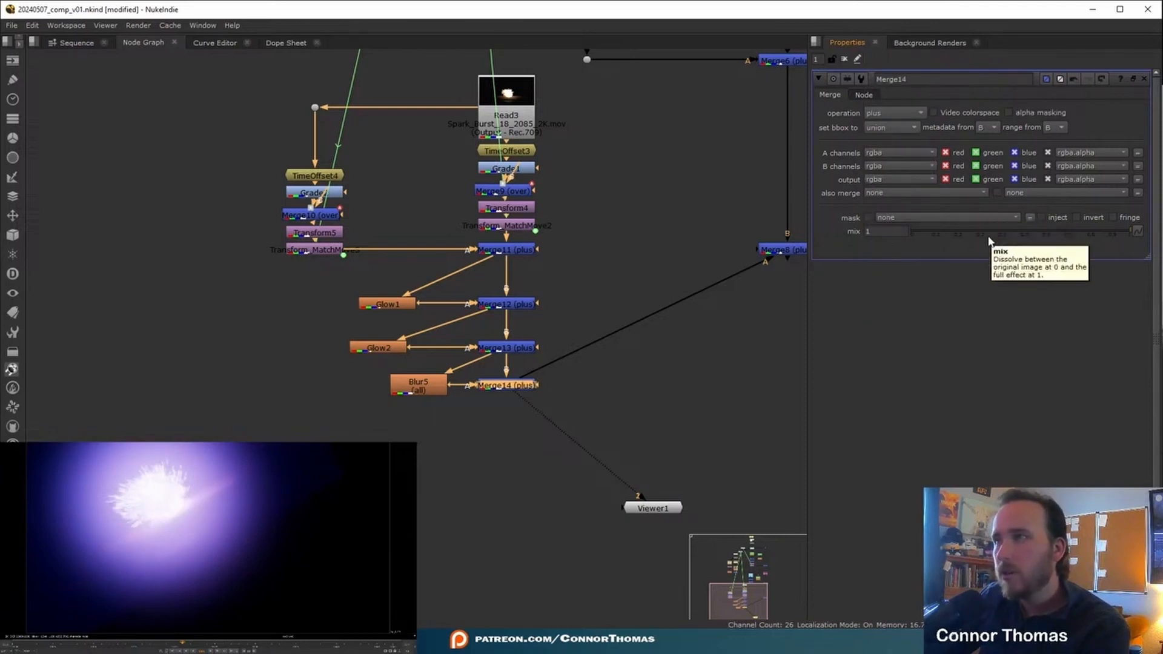
click(928, 236)
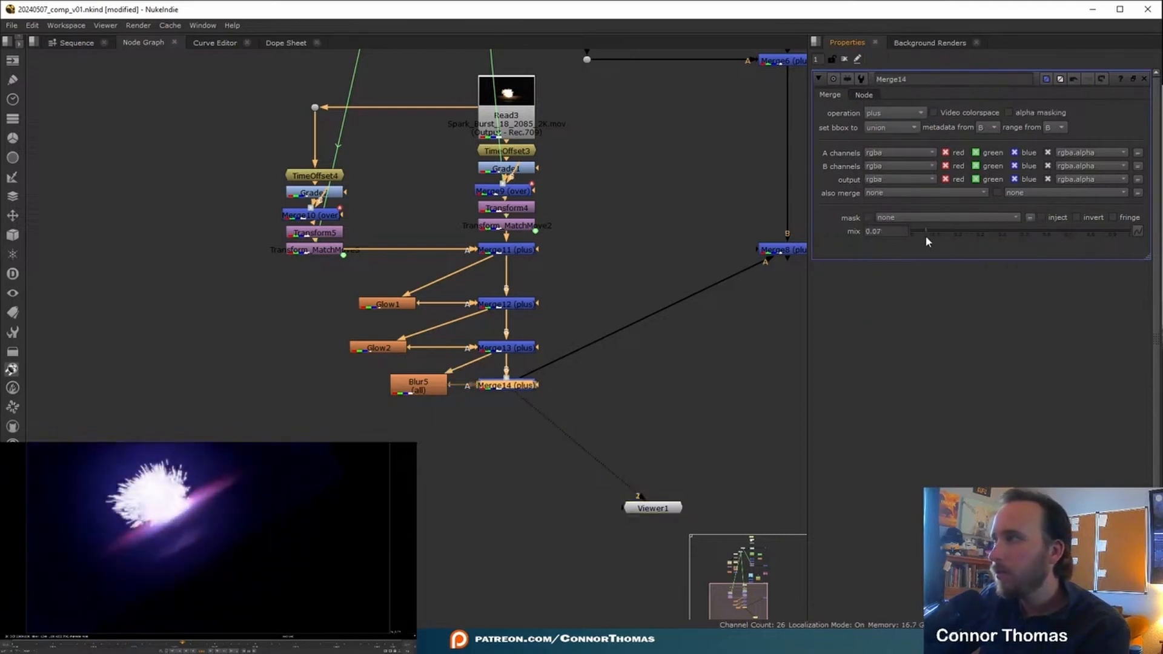
Step: Set the mix of Merge12, which adds Glow1, to 0.425
double_click(499, 305)
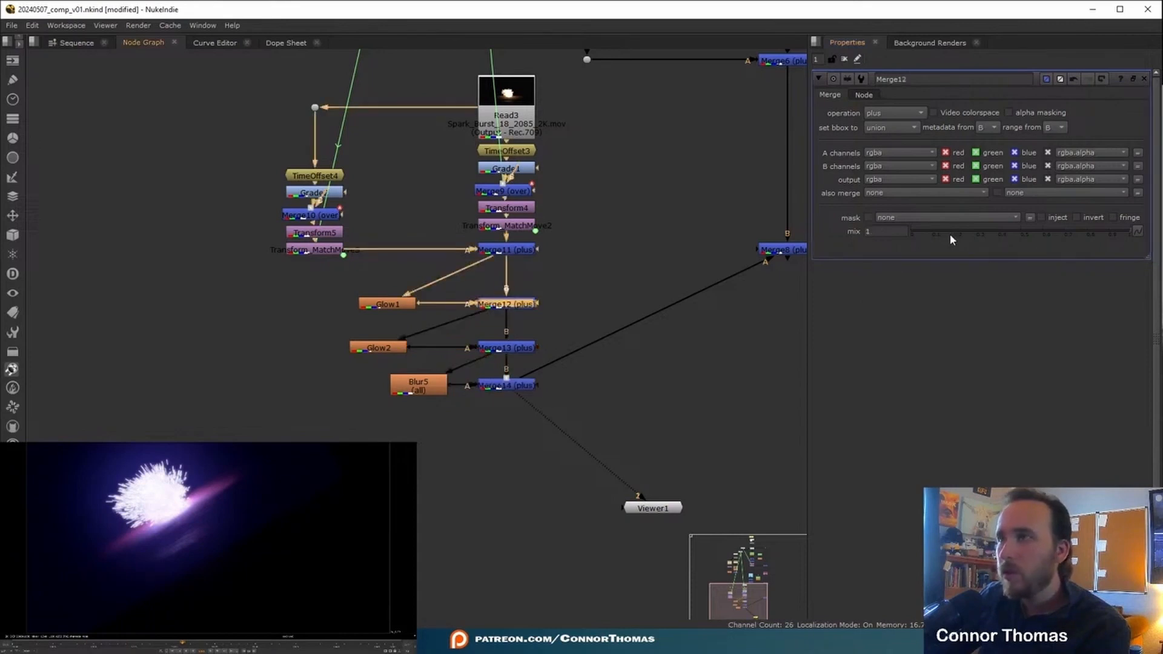
click(1010, 235)
drag(1022, 246, 998, 247)
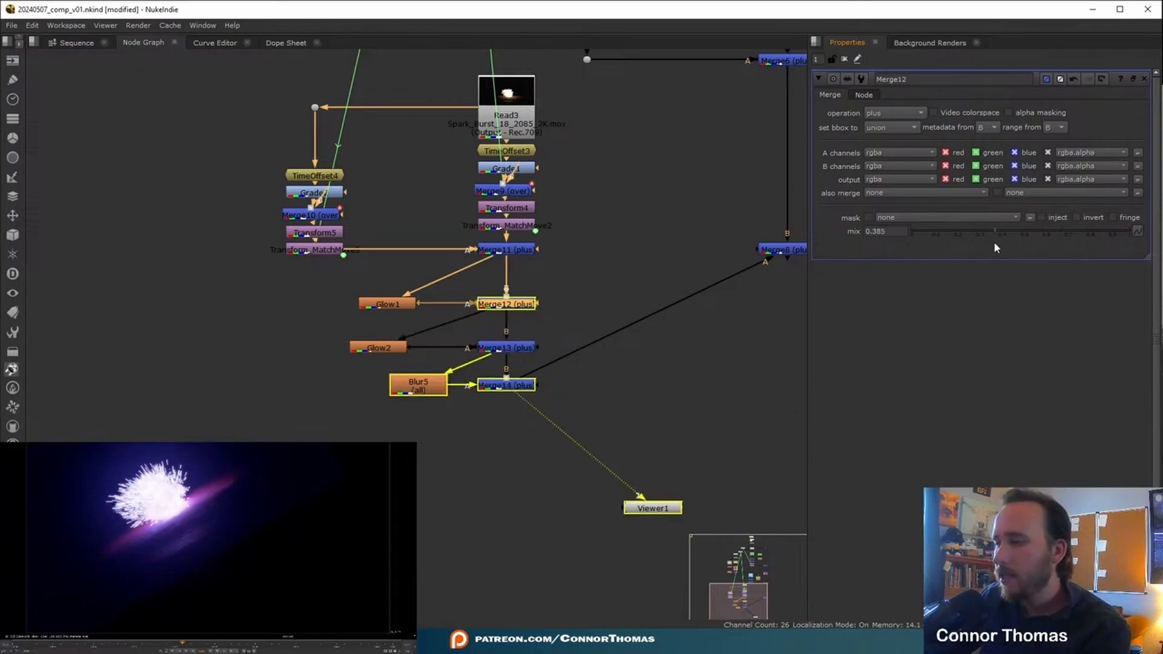
drag(989, 246, 1006, 244)
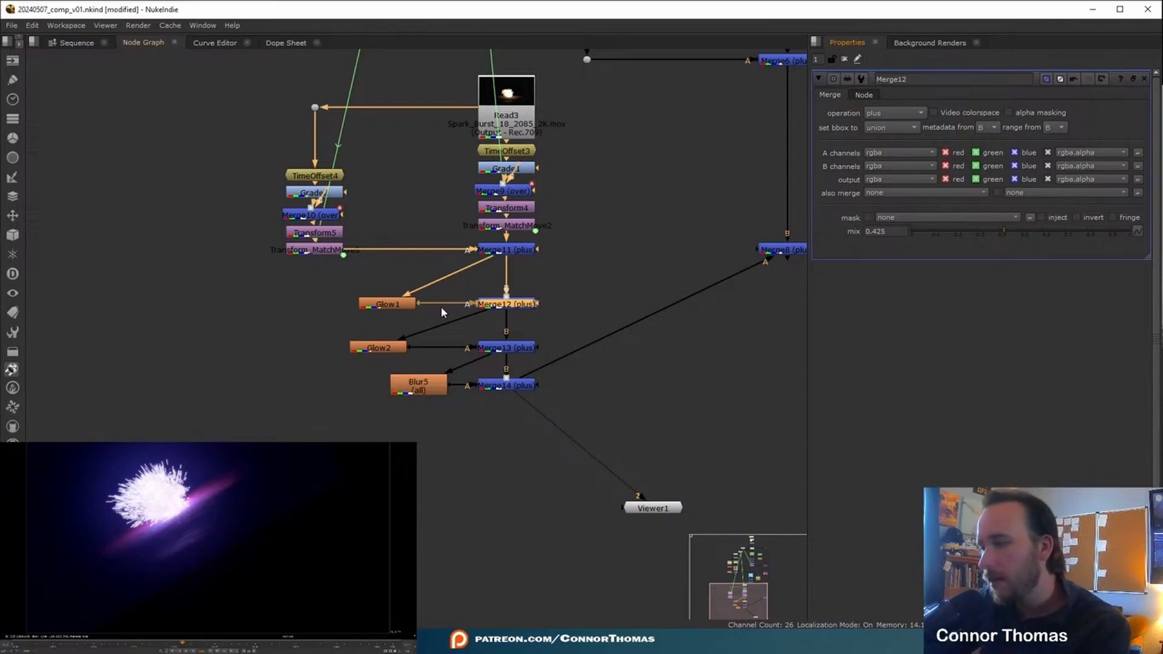
Step: View the full composite at Merge8 and move that node down level with Merge14
middle_drag(489, 392, 438, 333)
middle_drag(556, 329, 397, 399)
click(588, 262)
key(1)
drag(588, 262, 591, 400)
click(622, 333)
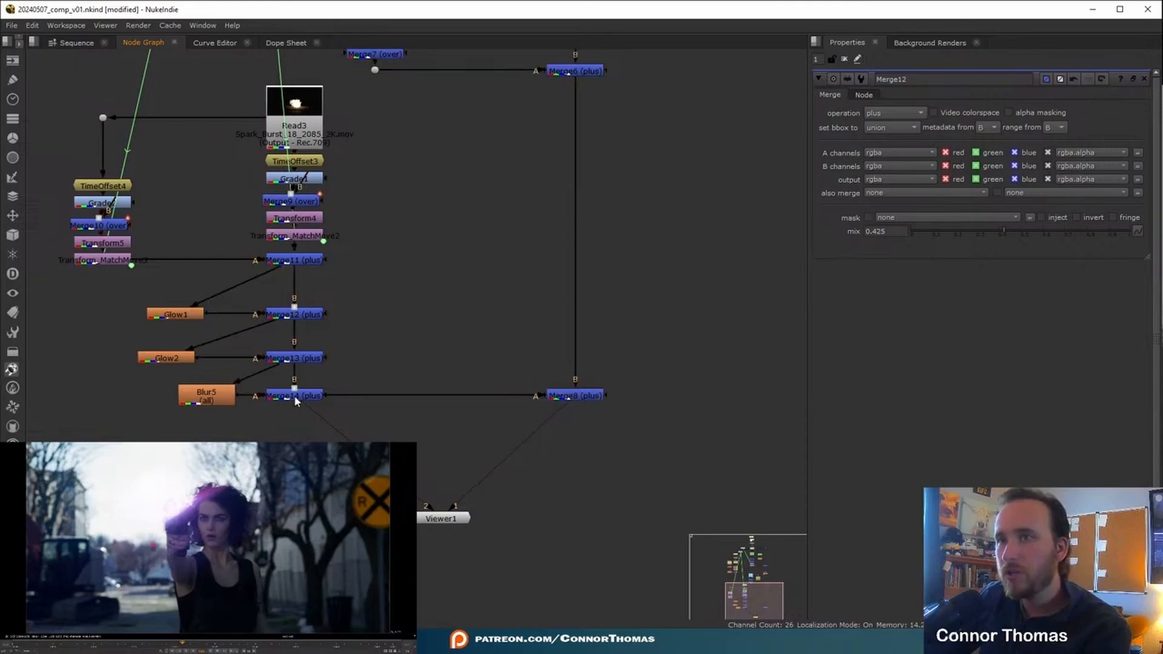
Step: Set the mix of Merge14, which adds the blur, to 0.365
click(297, 396)
mouse_move(971, 238)
mouse_down()
mouse_move(1025, 243)
mouse_move(978, 243)
mouse_move(992, 244)
mouse_up()
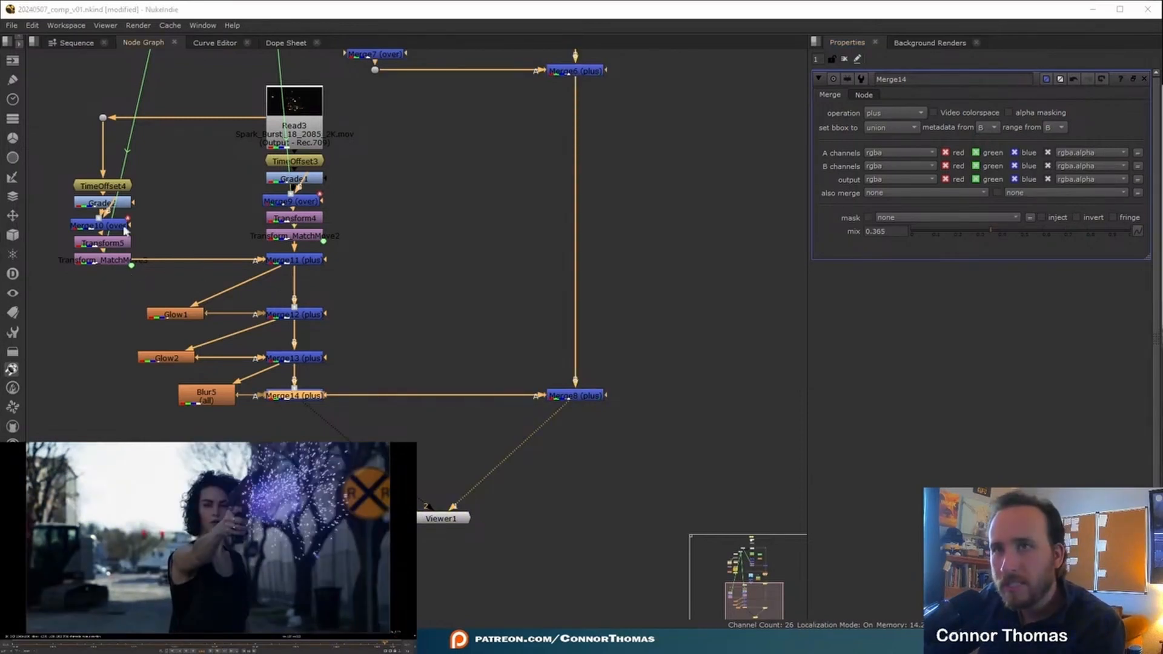
Step: Show Merge10's mix keyframes in the Dope Sheet and shift the second-to-last keyframe one frame earlier to 1044
click(97, 227)
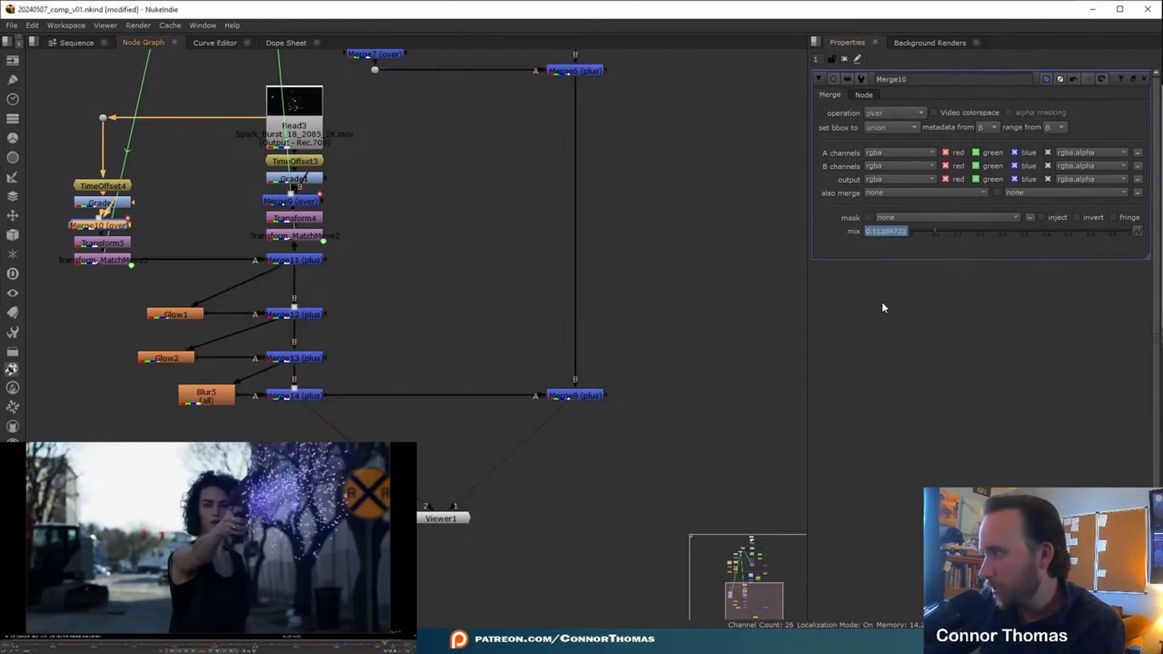
click(286, 42)
drag(418, 66, 404, 66)
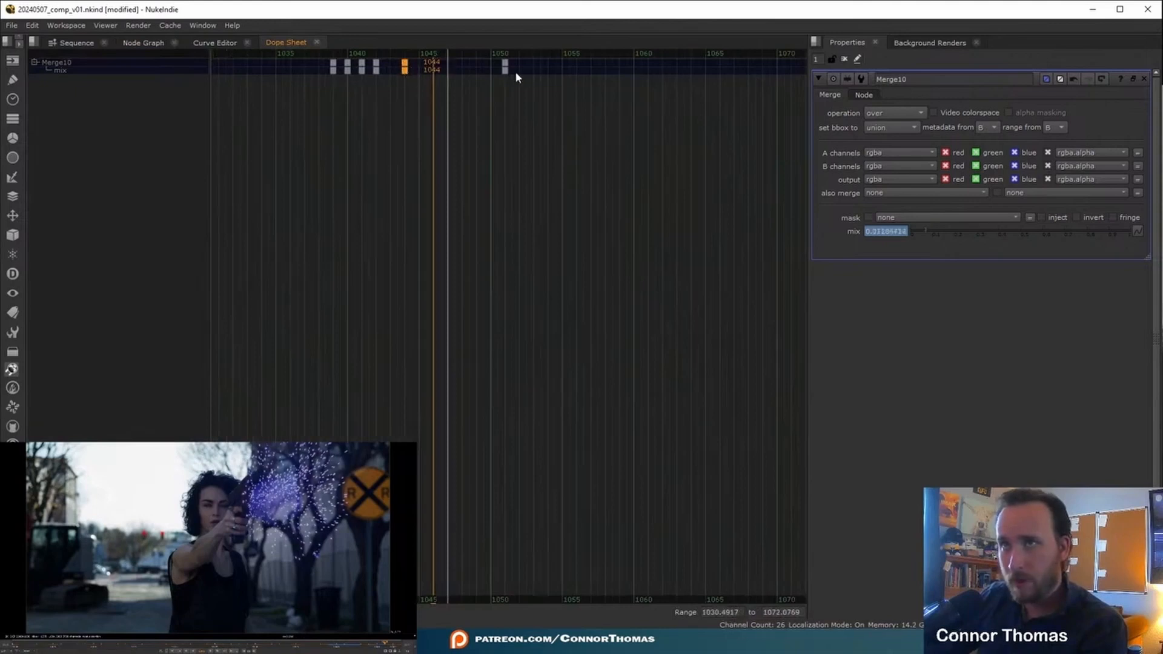
Step: Shift the last Merge10 mix keyframe three frames earlier to 1048 and play back the composite
drag(503, 71, 463, 79)
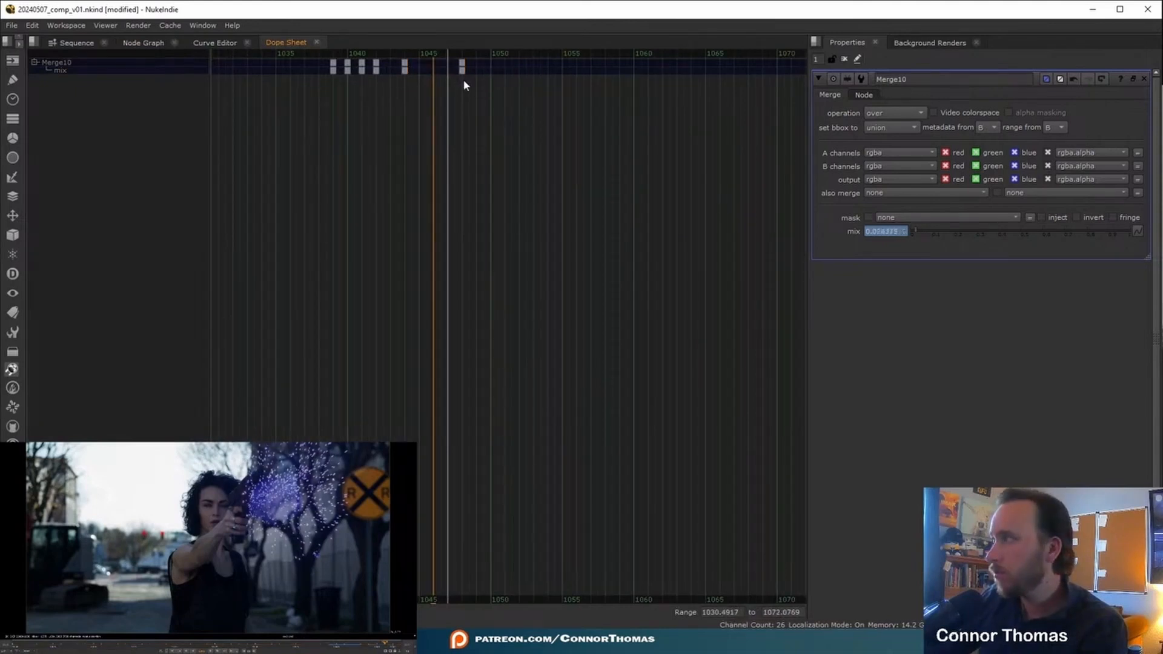
click(143, 42)
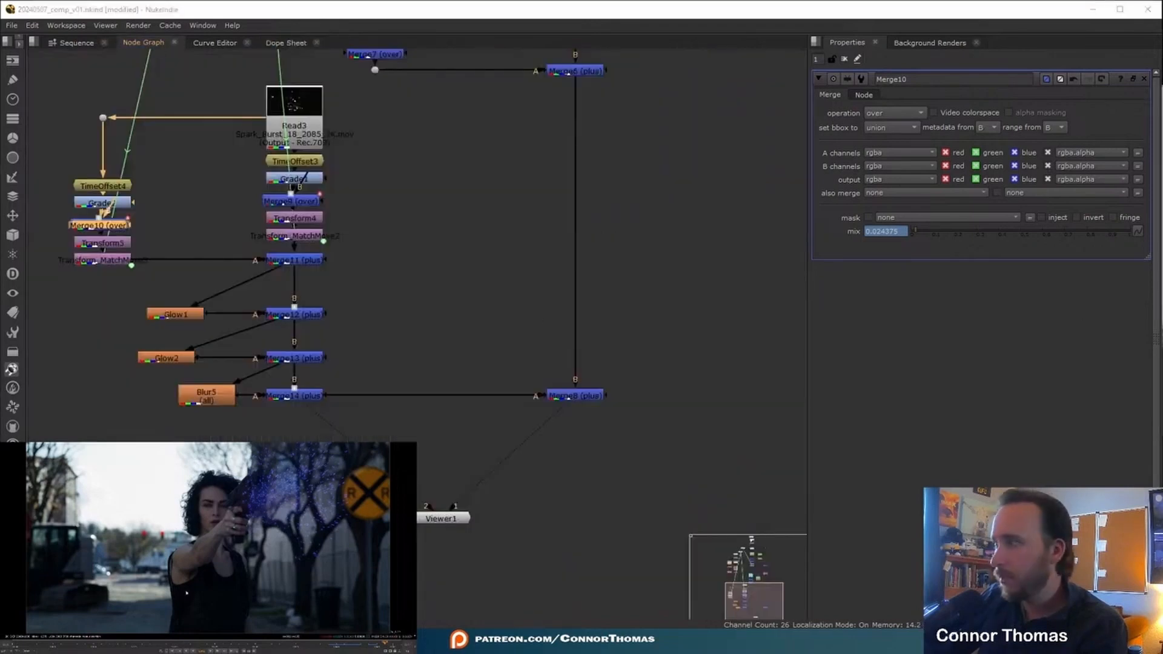
key(l)
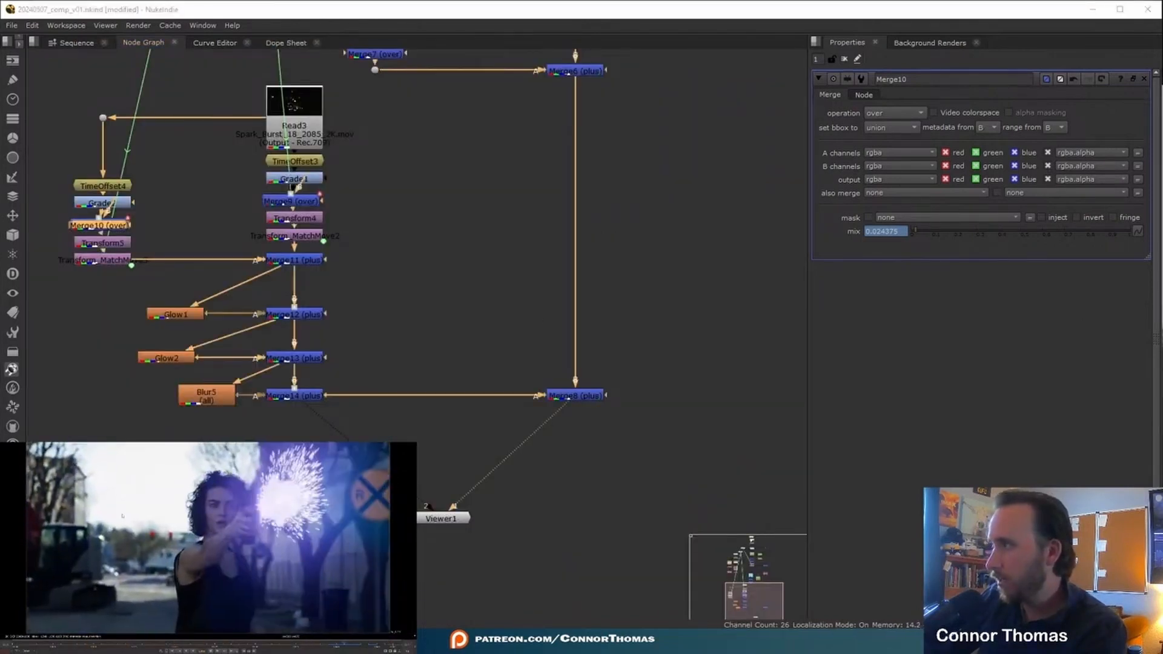
Step: Insert a Blur and a Grade with whitepoint 2.95 between Merge4 and Shuffle1, and raise the blur size
middle_drag(391, 111, 411, 494)
click(211, 301)
key(1)
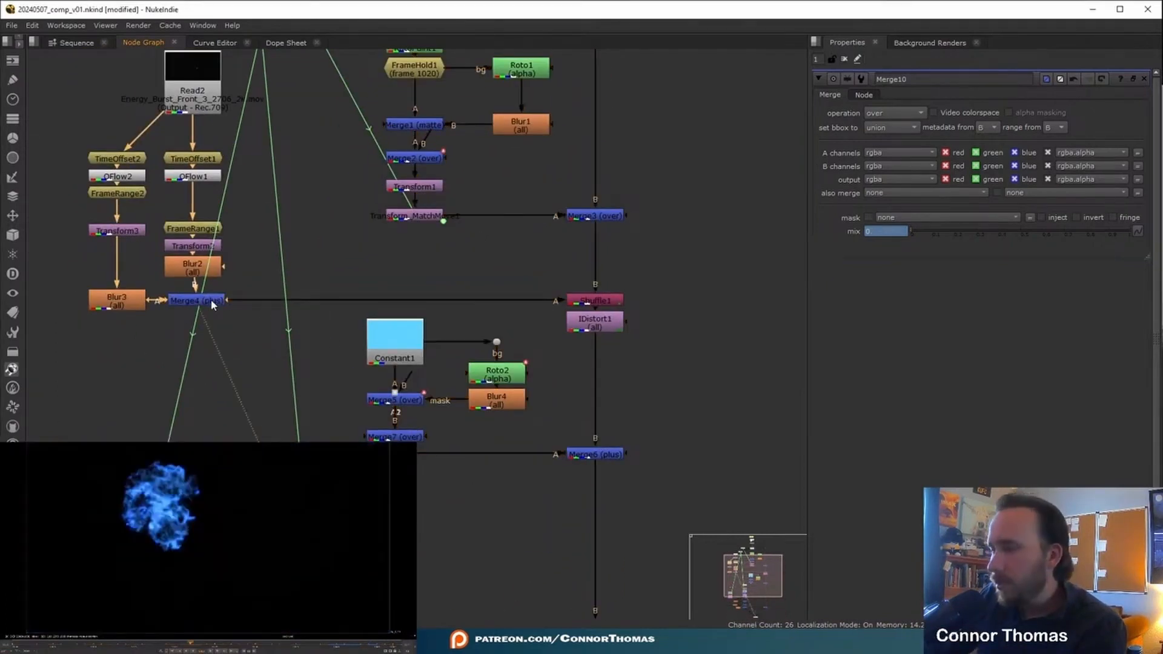
key(ctrl+v)
middle_drag(211, 299, 274, 269)
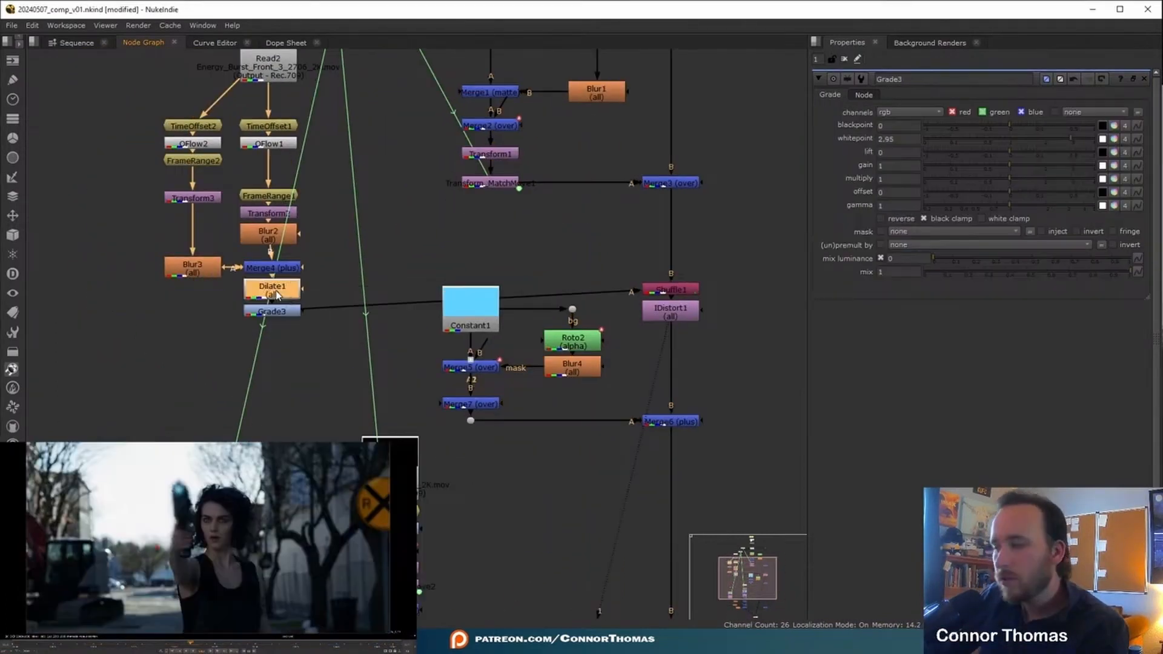
key(b)
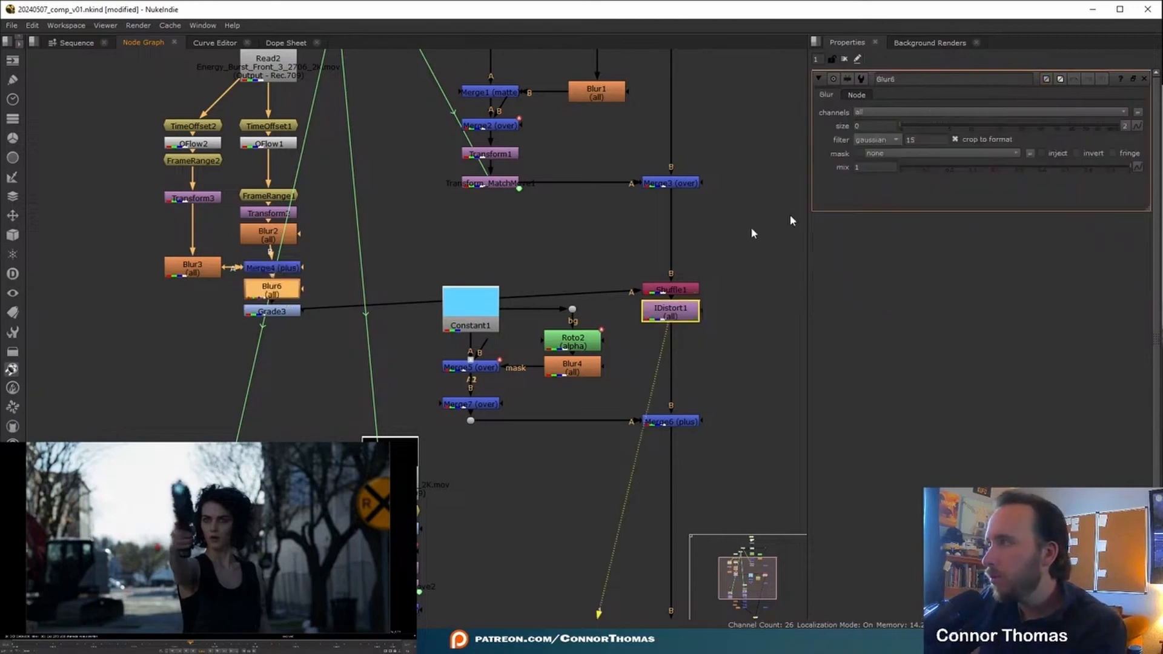
drag(939, 126, 1100, 124)
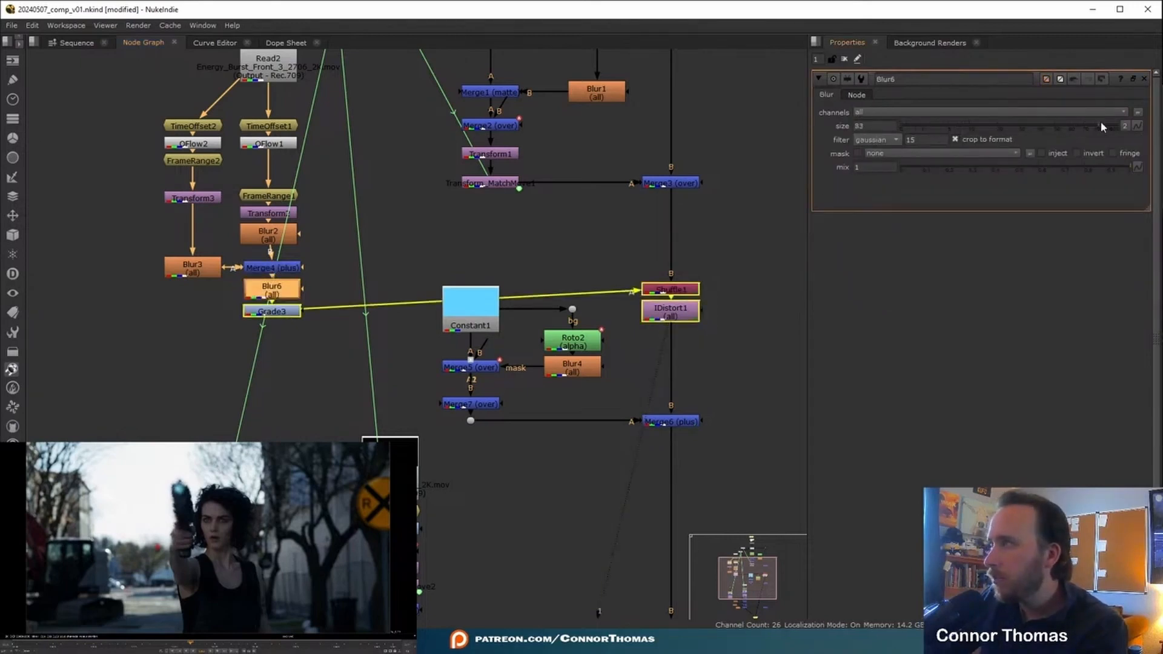
Step: Set the UV scale of IDistort1 to 300 and close all open node properties
double_click(674, 310)
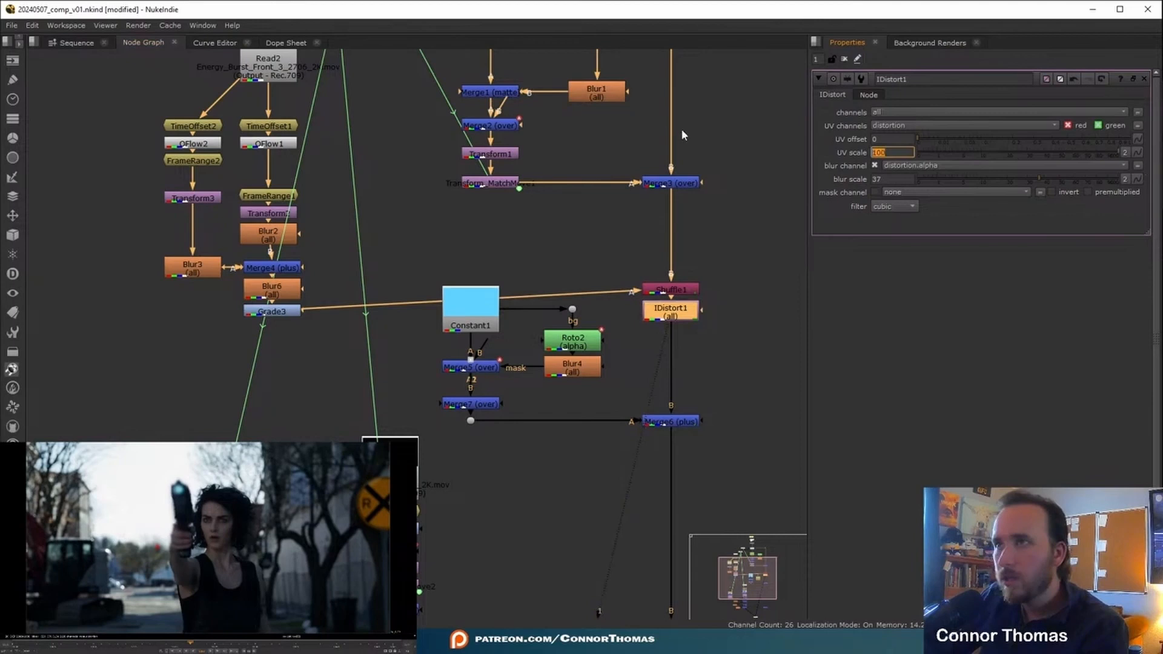
key(Return)
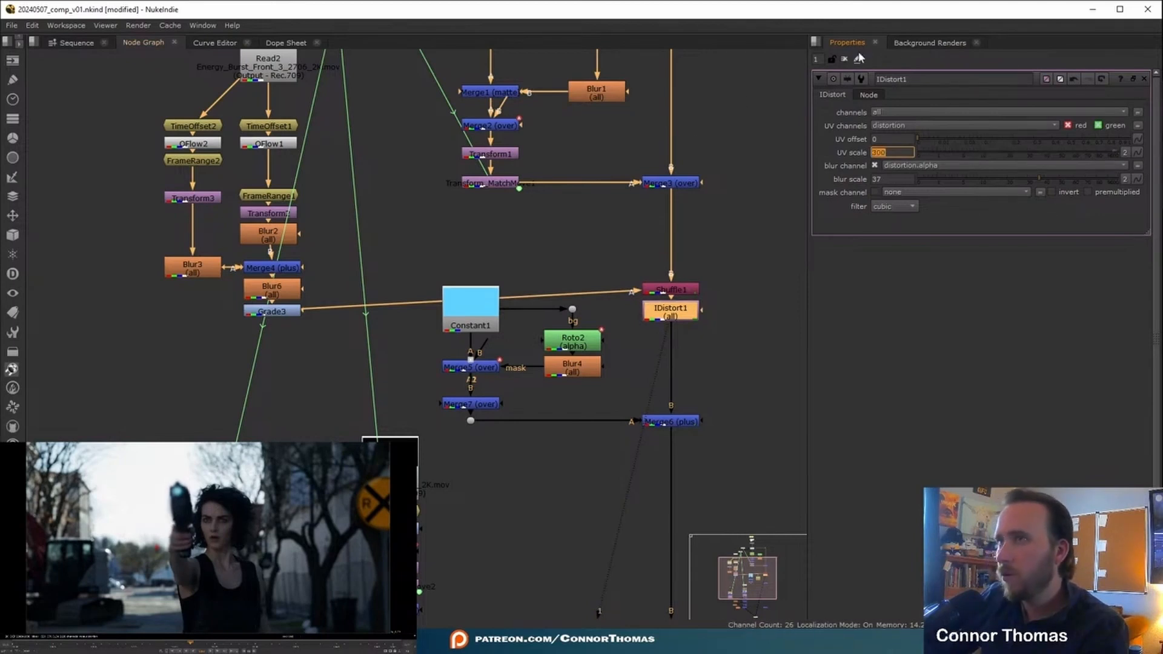
click(844, 59)
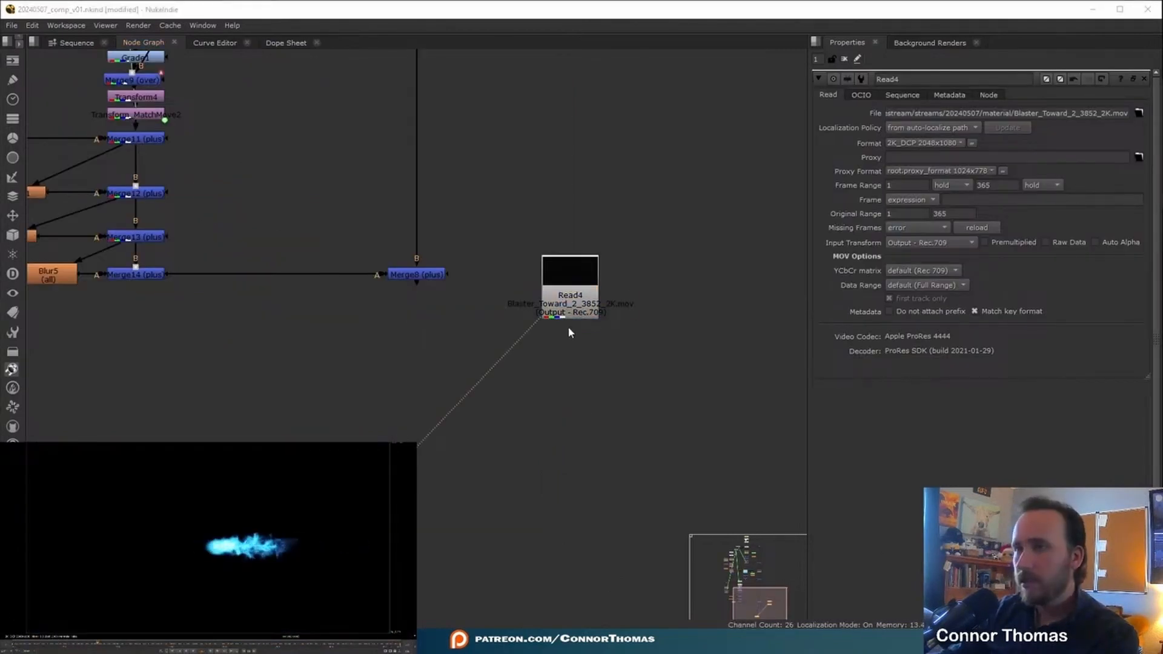
Step: Add a FrameHold node under Read4, the Blaster_Toward clip, holding frame 81
click(580, 296)
key(Tab)
text(f)
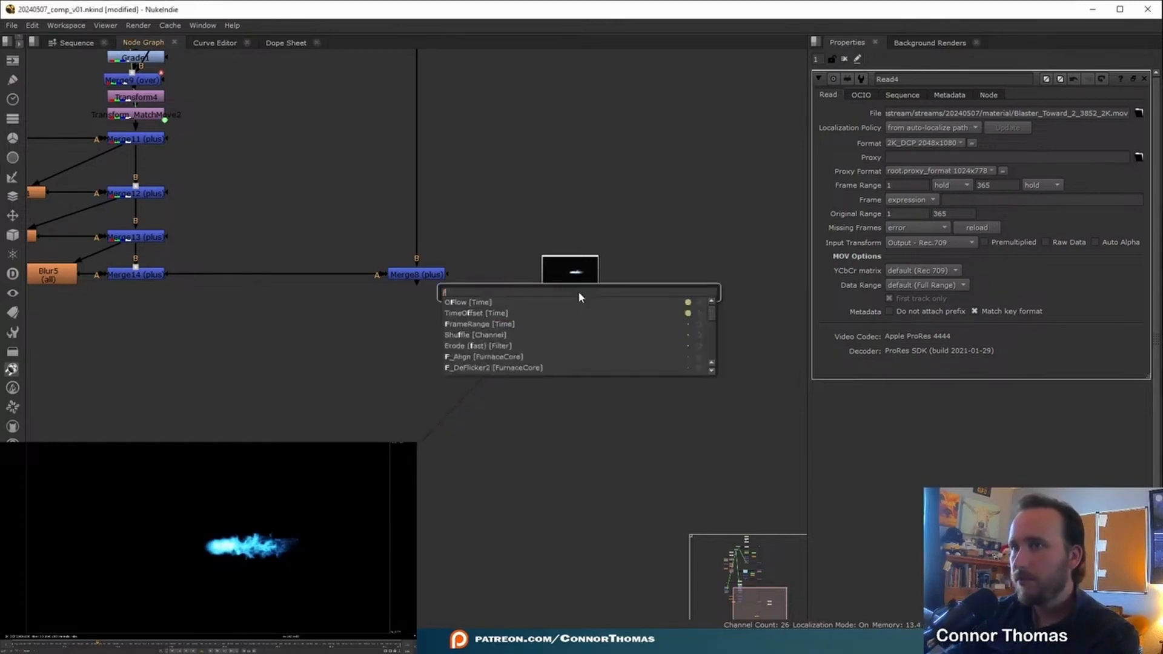
text(rameh)
key(Return)
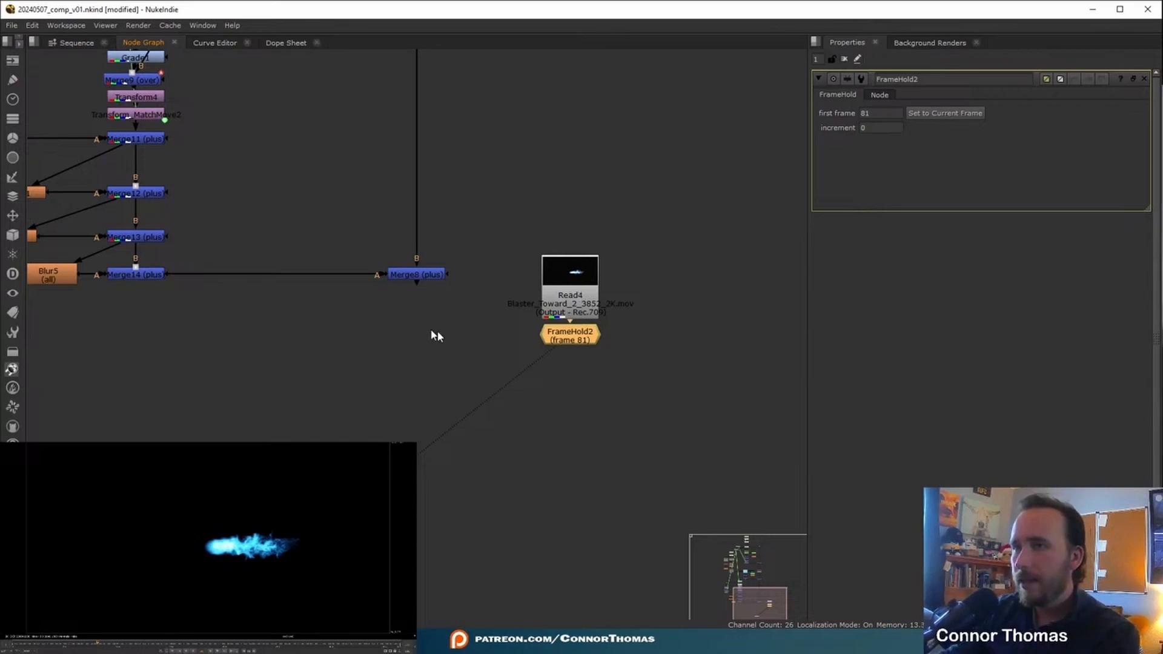
Step: Add a second FrameHold beside the first on Read4 and set its first frame to 89
click(637, 346)
key(ctrl+v)
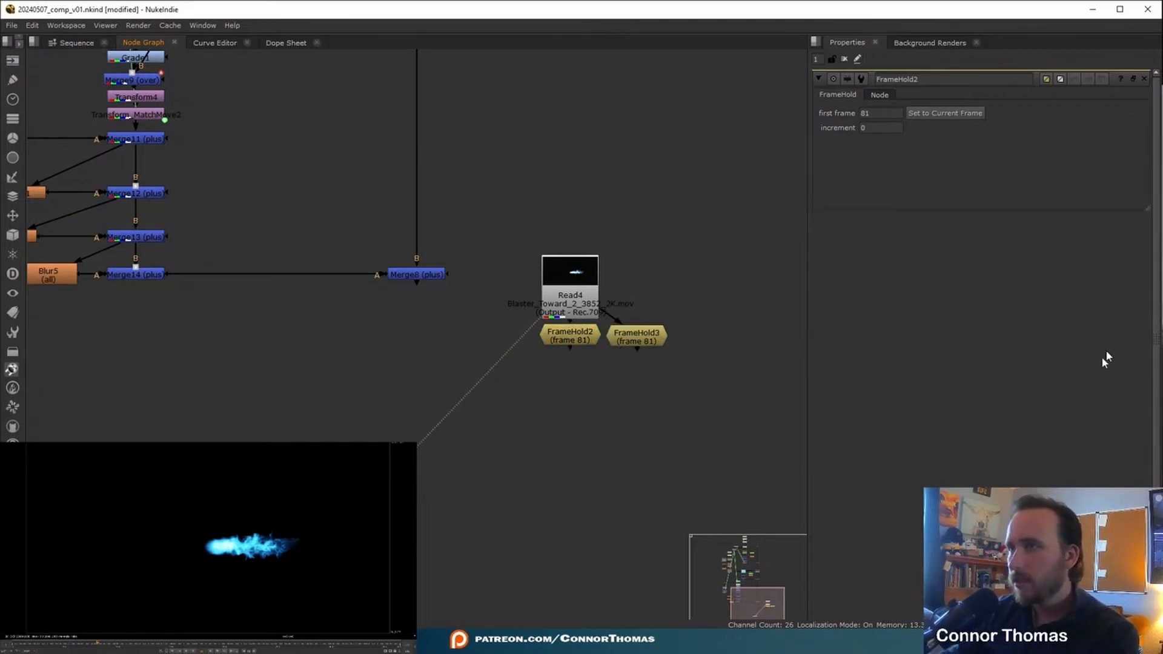
click(104, 644)
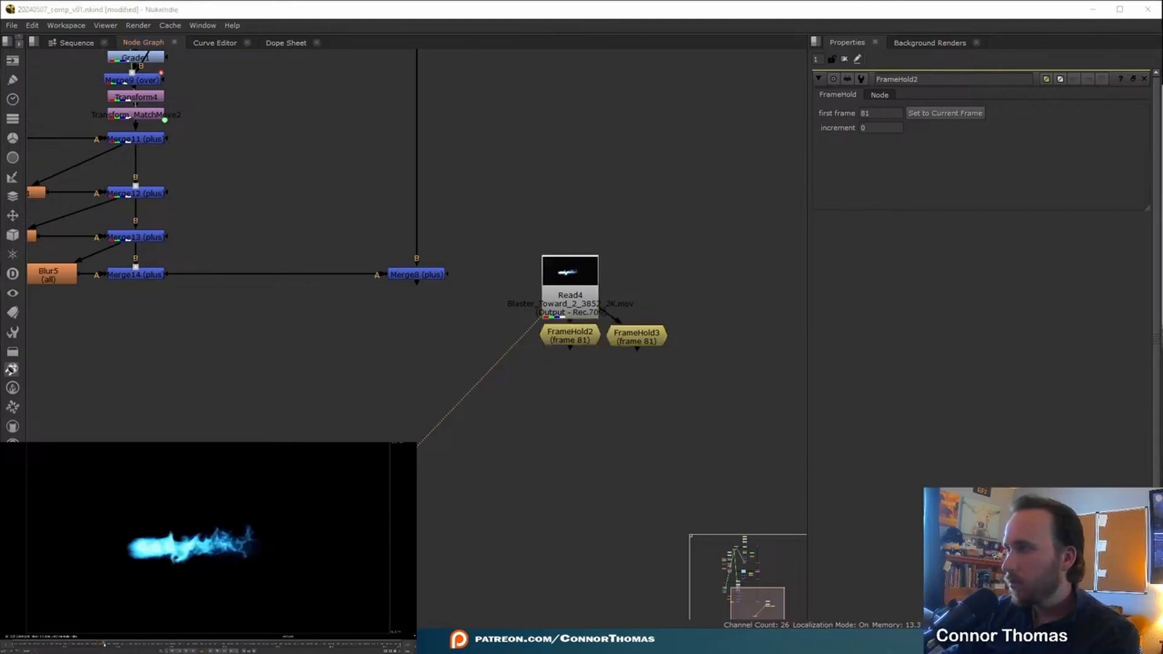
key(Right)
click(641, 340)
click(945, 113)
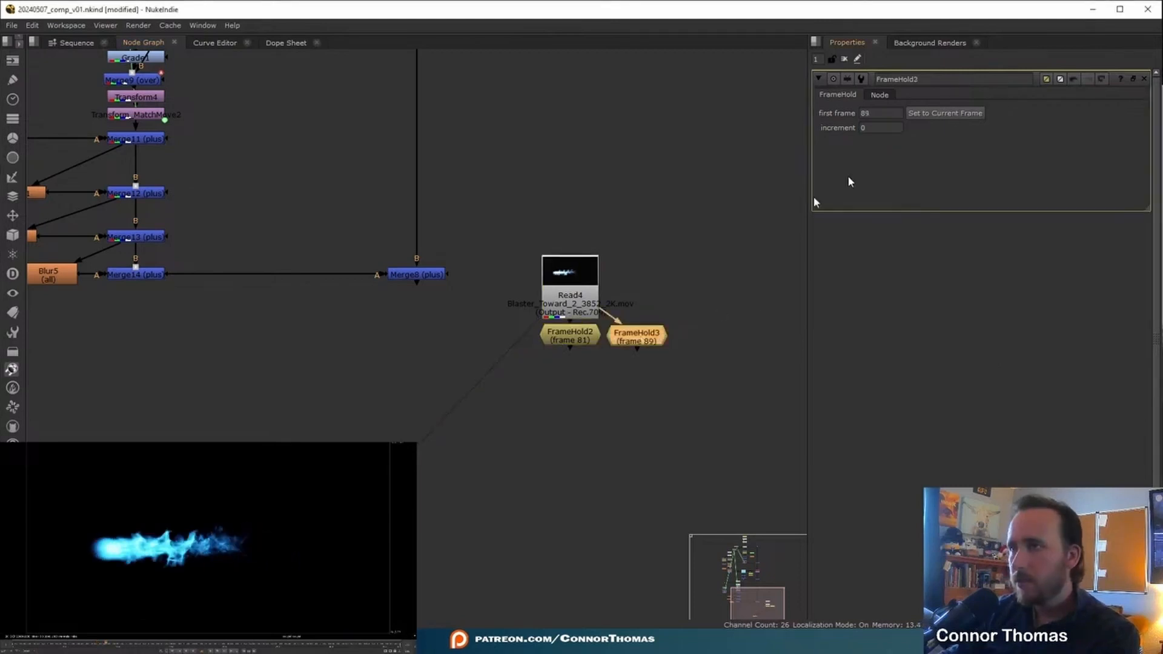
Step: Duplicate the FrameHold, connect the copy to Read4, and hold frame 100 for the third blaster still
key(ctrl+c)
key(ctrl+v)
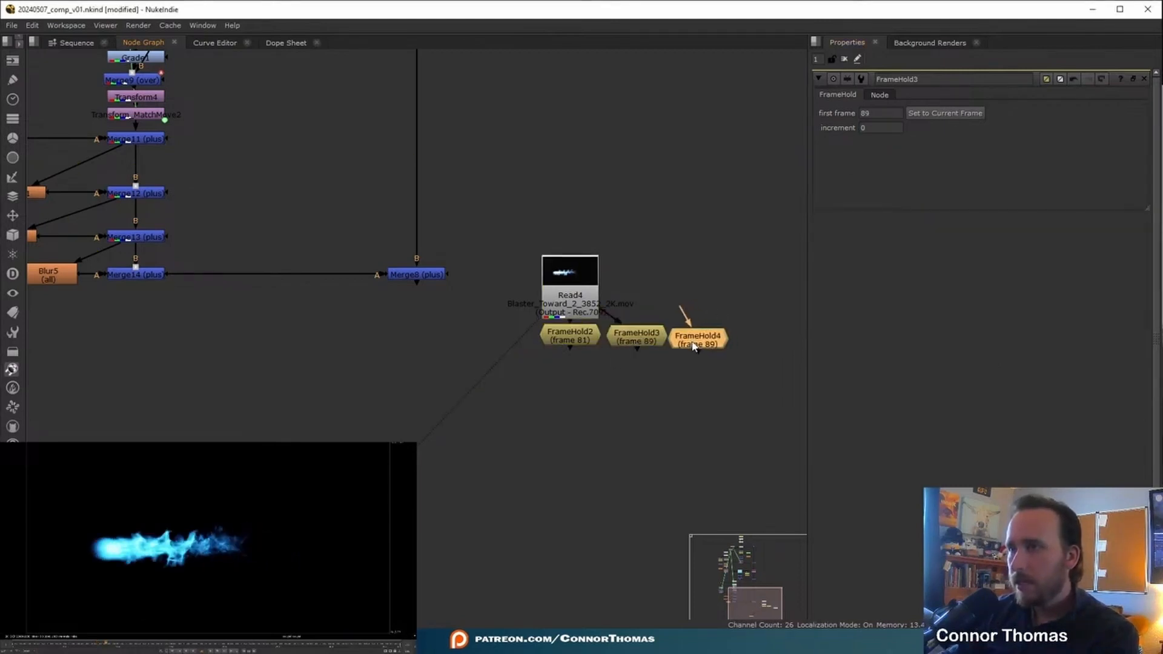
drag(690, 312, 570, 282)
key(shift+Right)
click(945, 113)
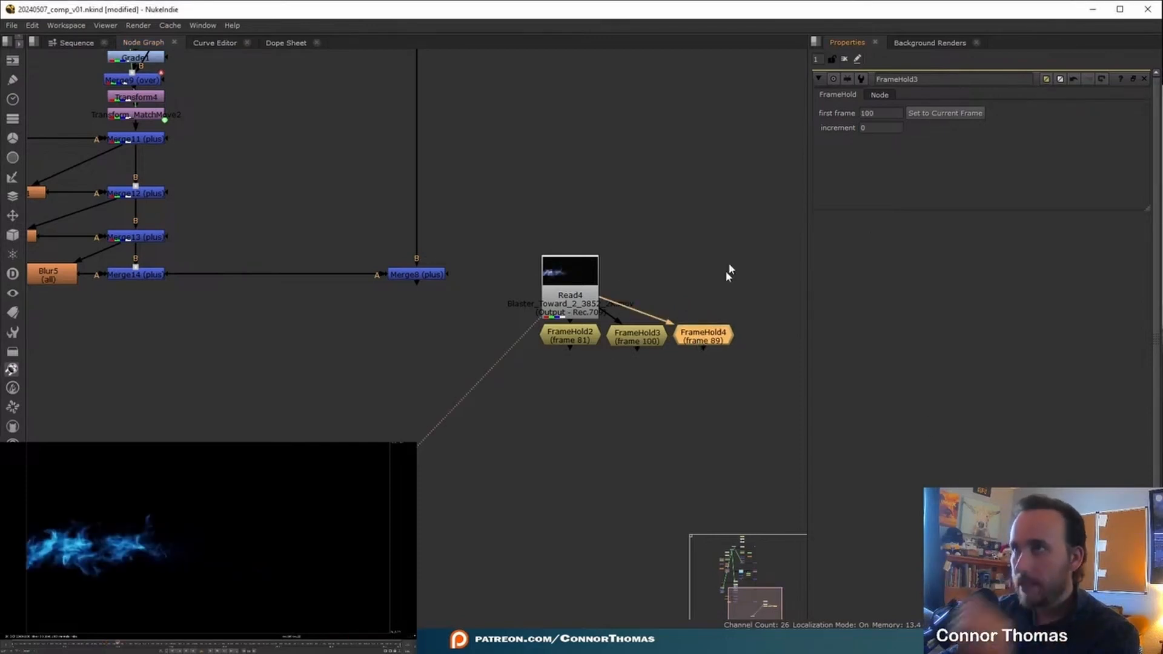
Step: Create a fourth FrameHold connected to Read4 and set its first frame to 106
key(ctrl+c)
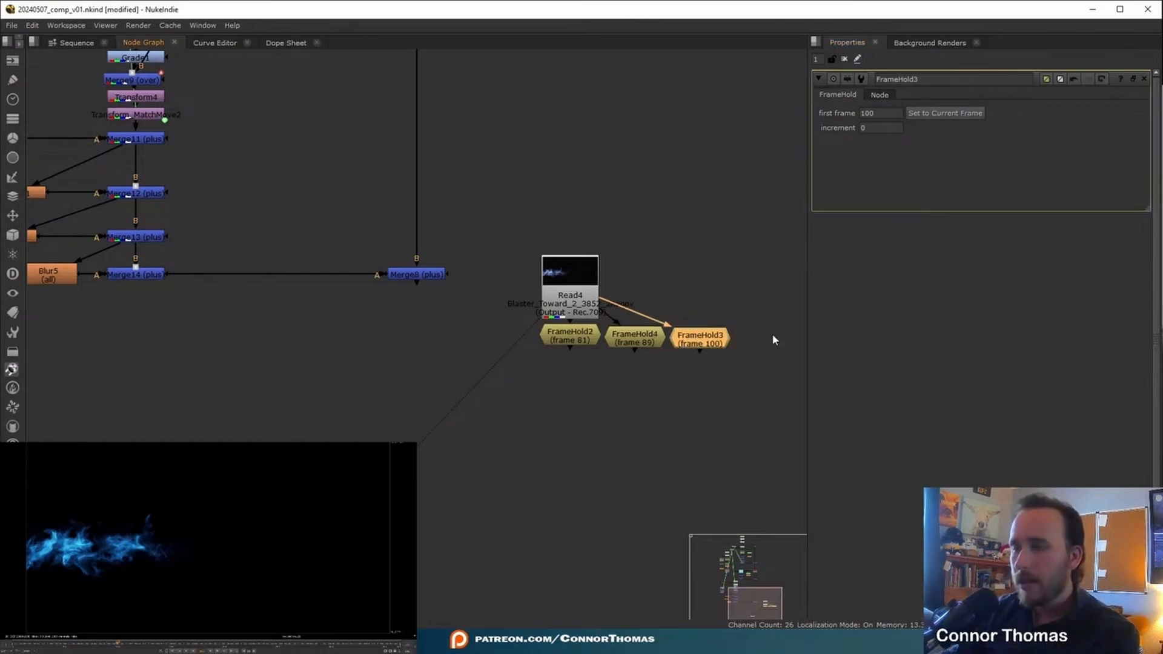
key(ctrl+v)
mouse_move(763, 339)
mouse_down()
mouse_move(794, 341)
mouse_move(780, 342)
mouse_up()
click(761, 308)
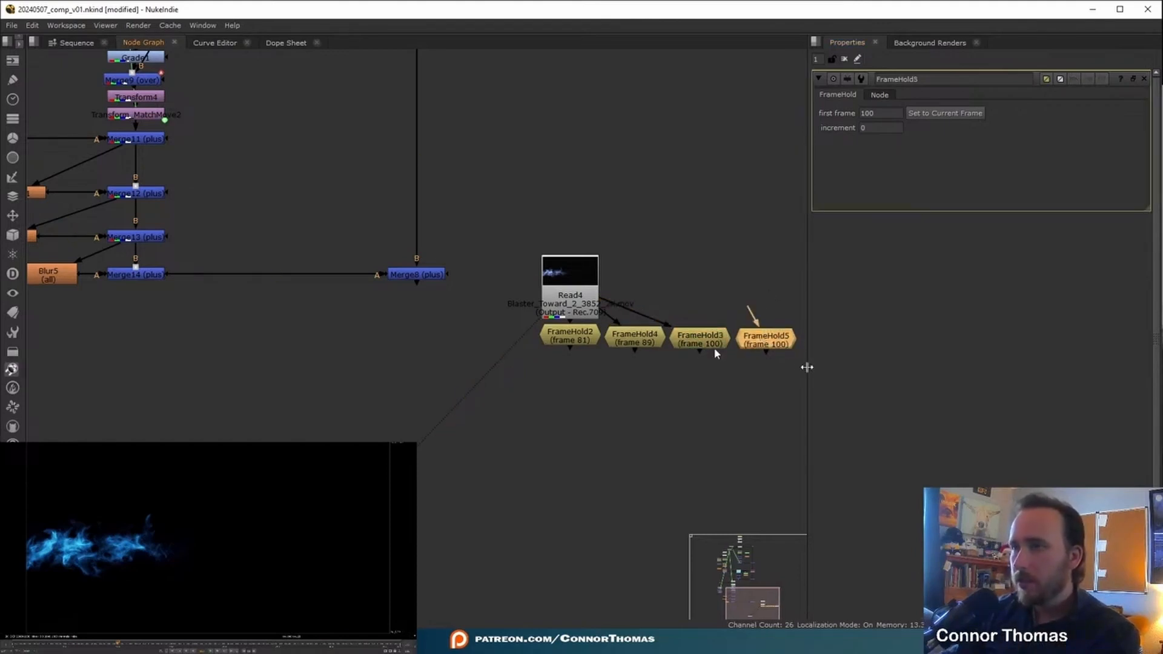
key(Right)
key(Right)
key(Right)
key(Right)
key(Right)
key(Right)
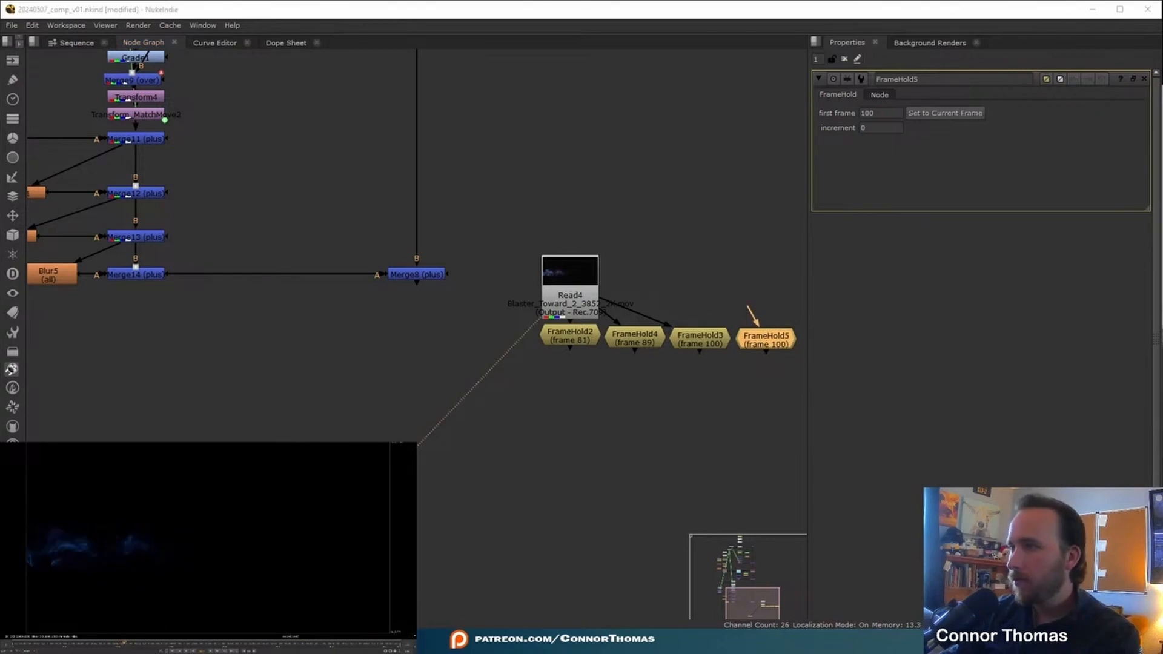
click(931, 114)
drag(749, 311, 591, 280)
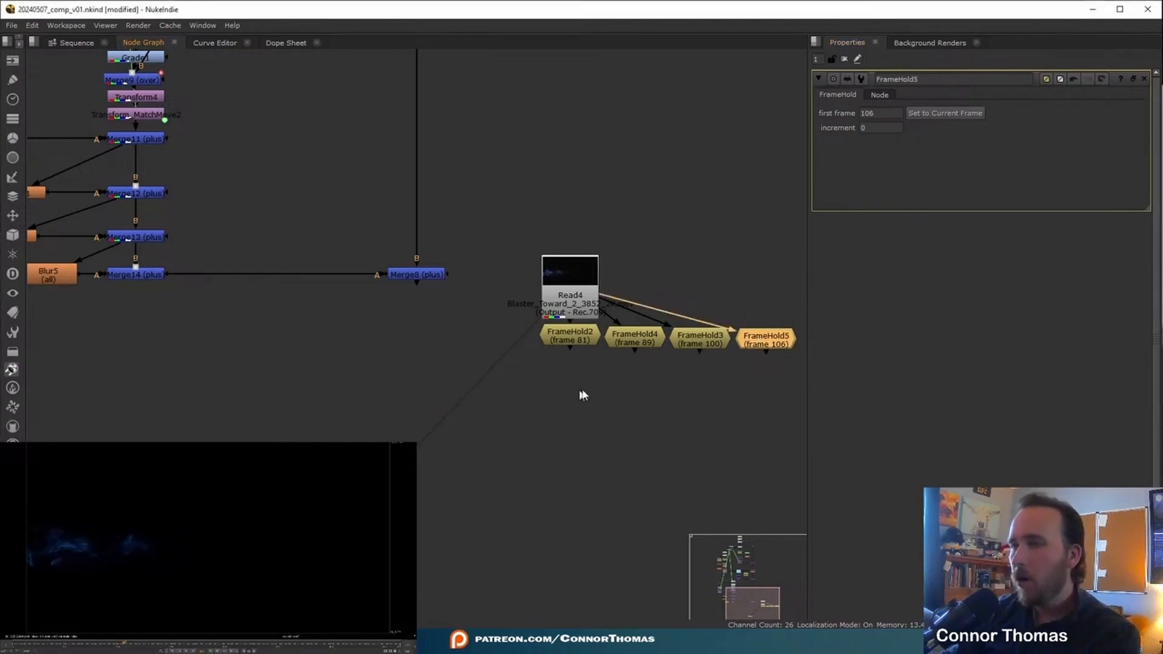
Step: Align FrameHold2 with its row and add a FrameRange below it with the range 1 to 1
click(532, 371)
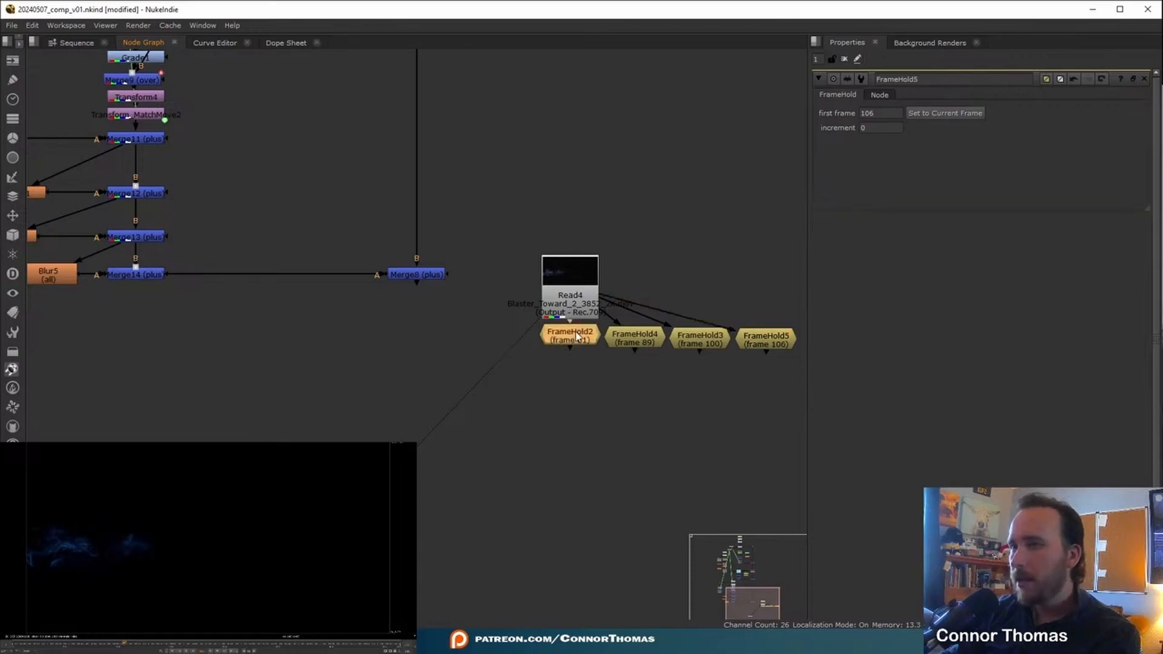
drag(578, 337, 574, 340)
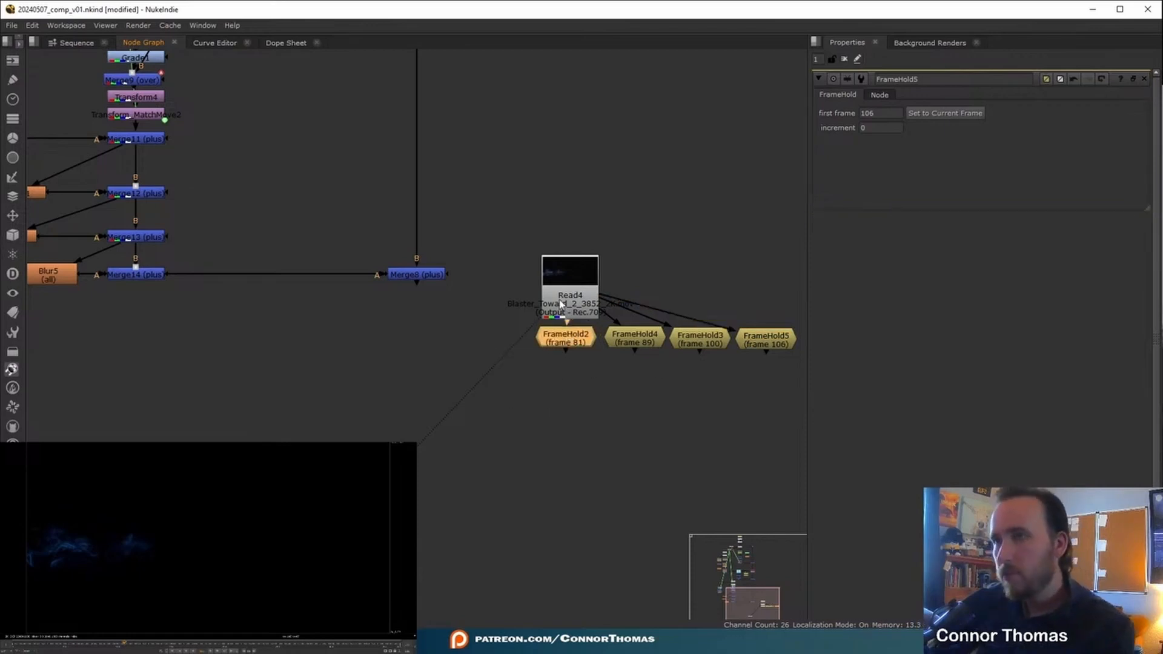
key(Tab)
text(fra)
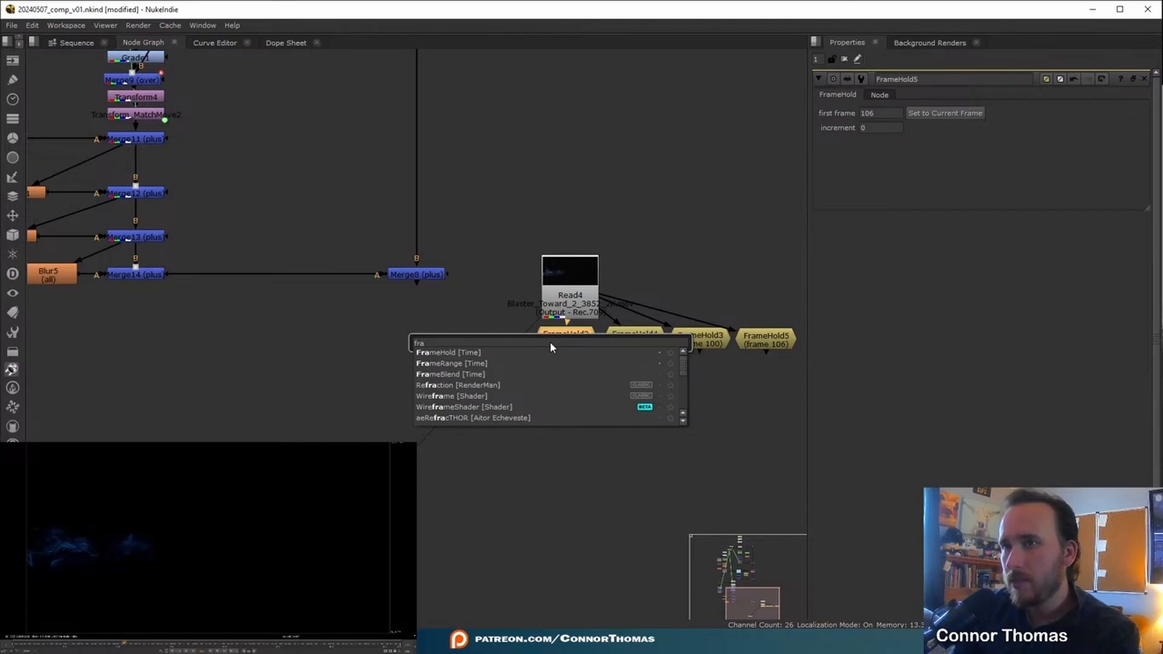
key(Down)
key(Return)
double_click(933, 113)
text(1)
Step: Paste a copy of the FrameRange under each of the other three FrameHold nodes
double_click(635, 338)
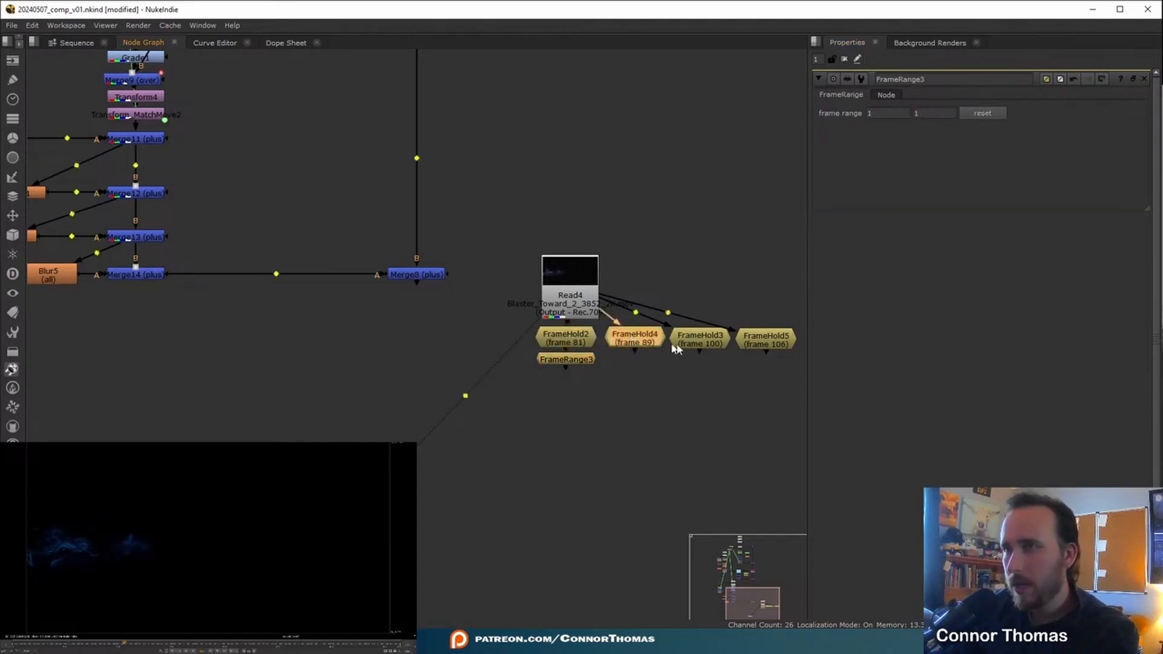
key(ctrl+v)
double_click(700, 339)
key(ctrl+v)
double_click(766, 340)
key(ctrl+v)
drag(491, 439, 799, 350)
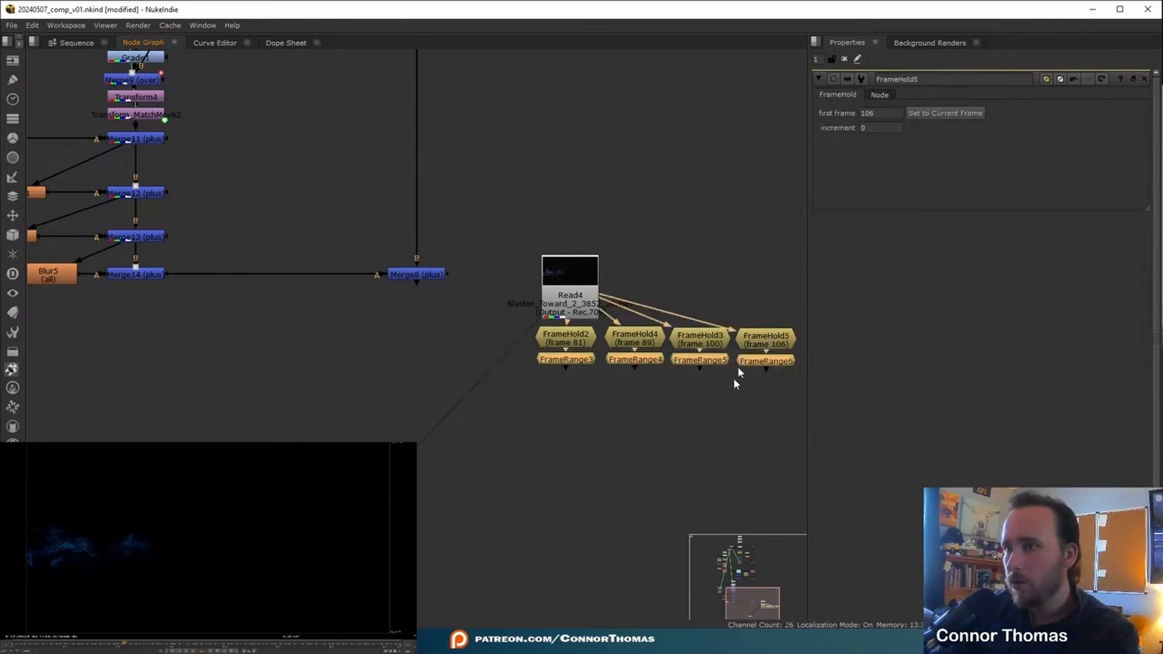
key(Tab)
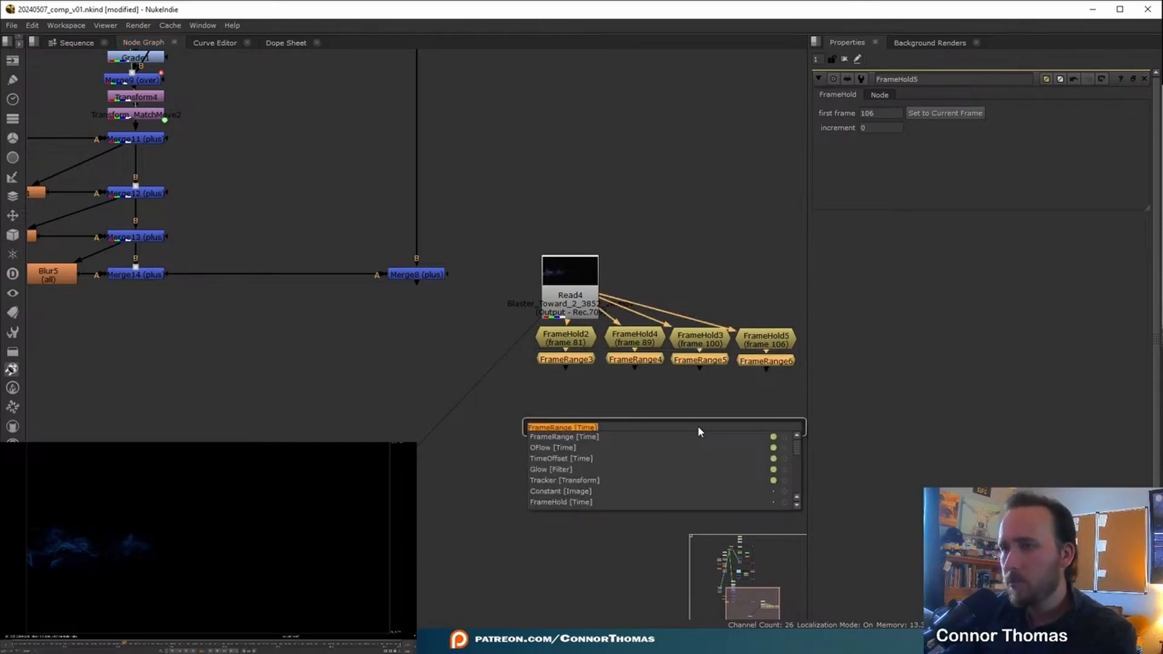
right_click(519, 364)
mouse_move(545, 111)
click(672, 138)
drag(521, 376, 608, 365)
key(Delete)
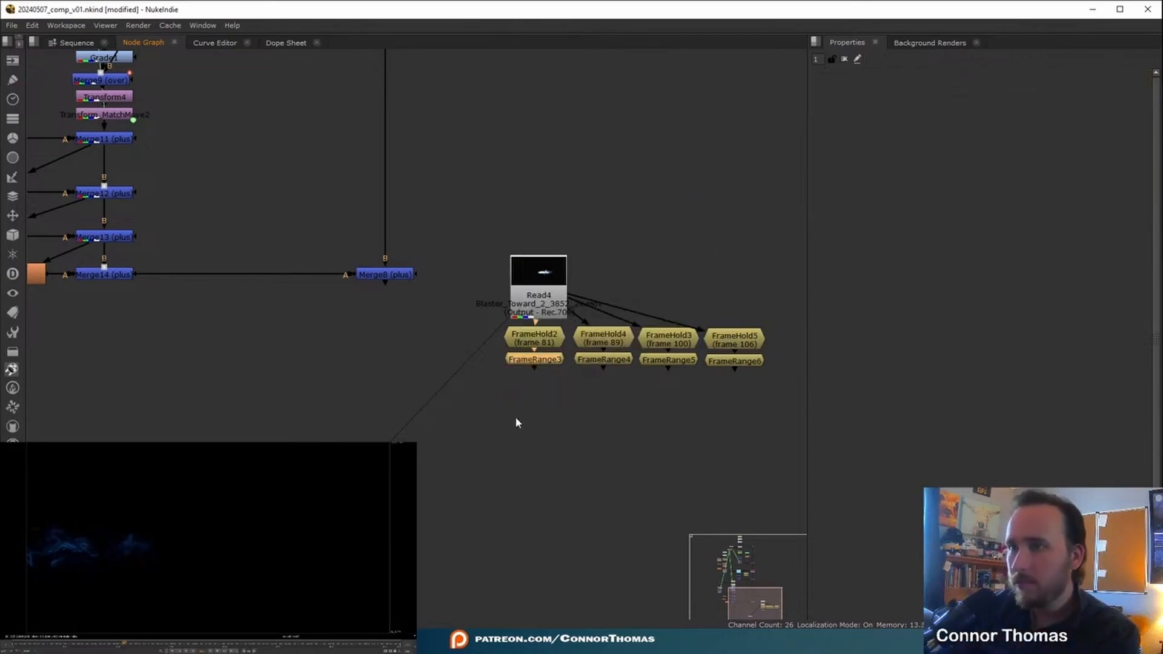
Step: Join the four FrameRange nodes with an AppendClip and go to the start of the appended sequence
drag(484, 405, 801, 363)
key(Tab)
text(append)
key(Return)
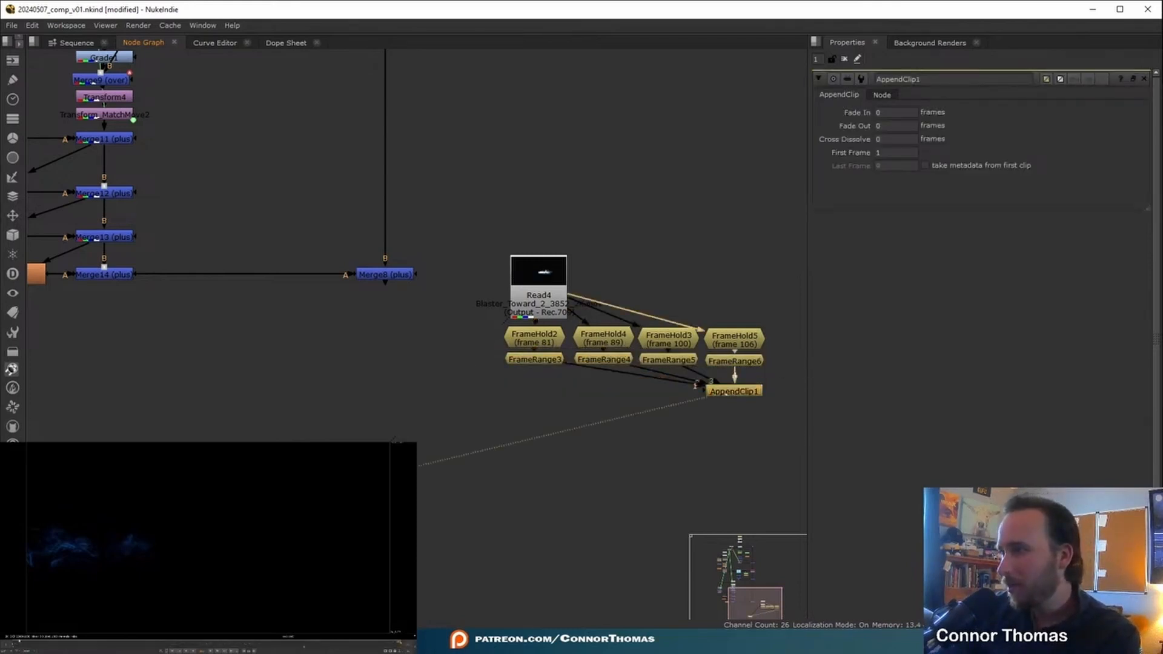
click(13, 643)
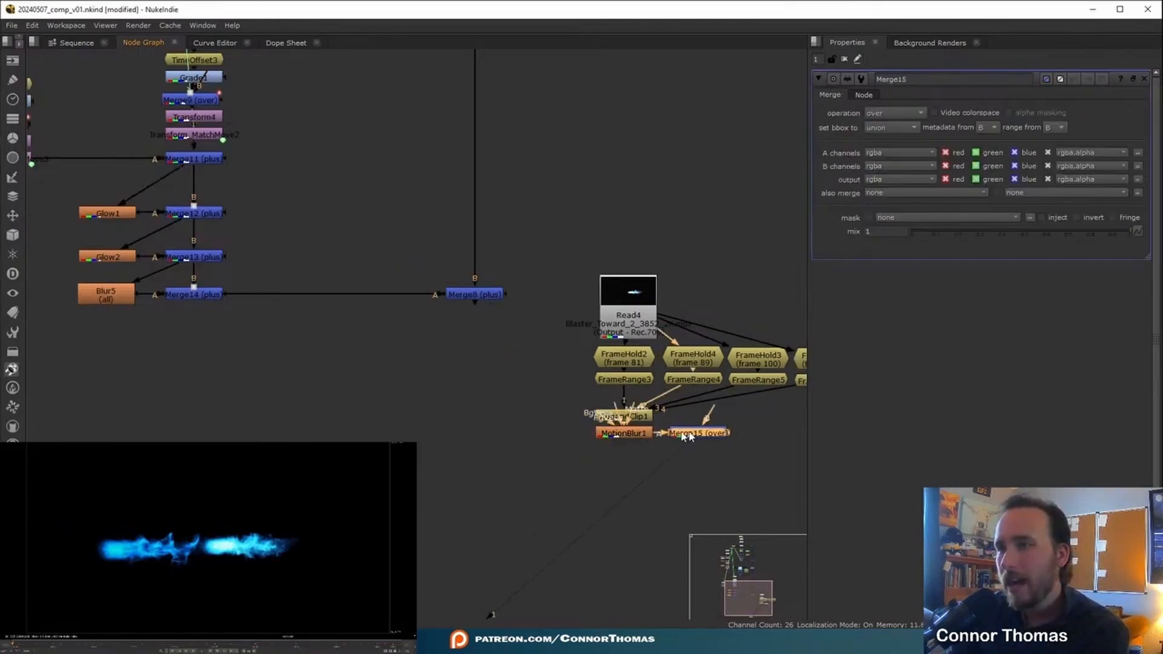
Step: Move the blaster branch below the spark branch, connect Merge15's B input to Merge8, and line up Merge15 beneath it
drag(690, 431, 459, 430)
drag(577, 488, 856, 222)
drag(547, 295, 79, 369)
click(331, 388)
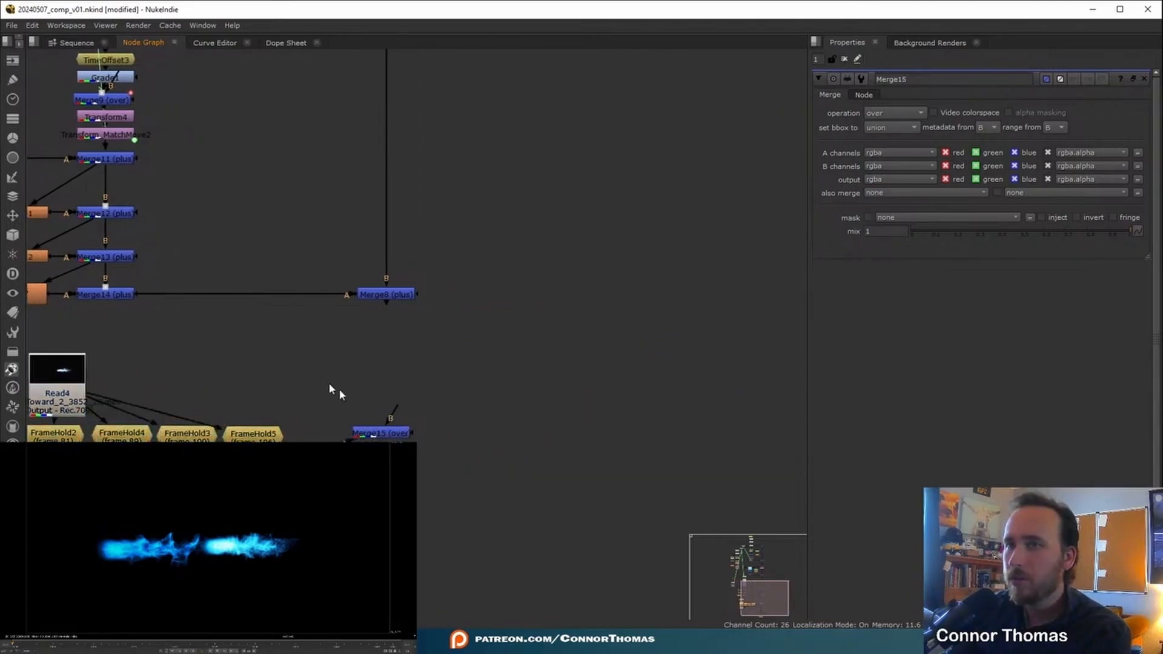
mouse_move(393, 434)
mouse_down()
mouse_move(399, 496)
mouse_move(387, 384)
mouse_move(411, 431)
mouse_up()
drag(376, 473, 387, 296)
drag(372, 495, 379, 496)
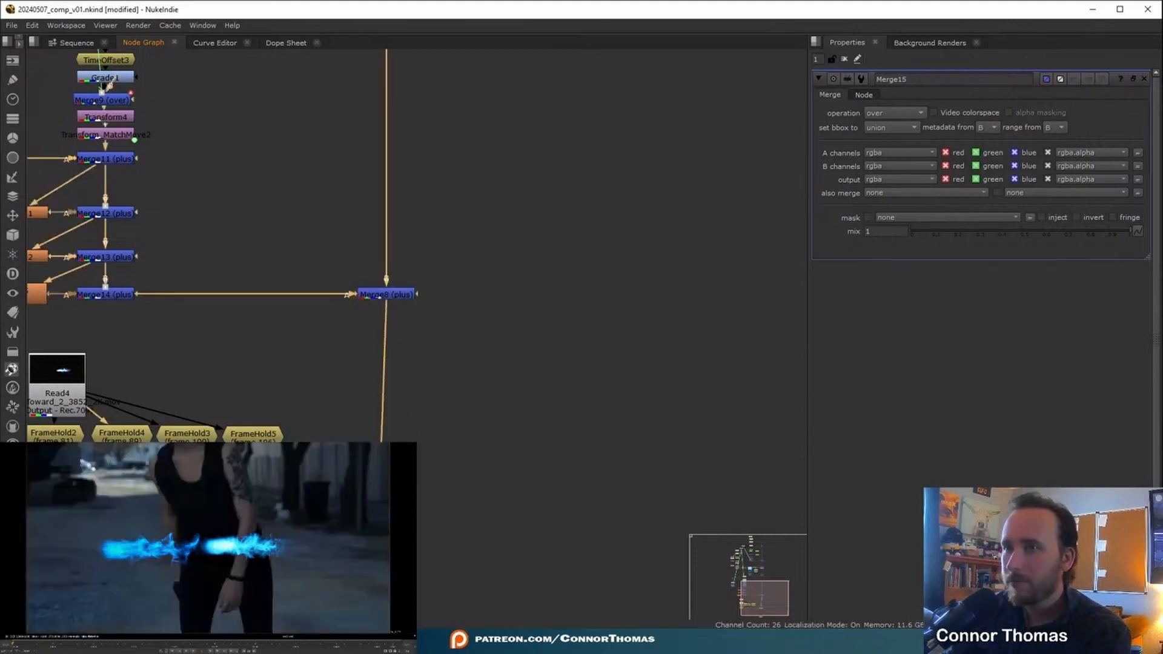
Step: View MotionBlur1 and insert a TimeOffset between it and Merge15
middle_drag(80, 520, 396, 430)
click(376, 426)
key(1)
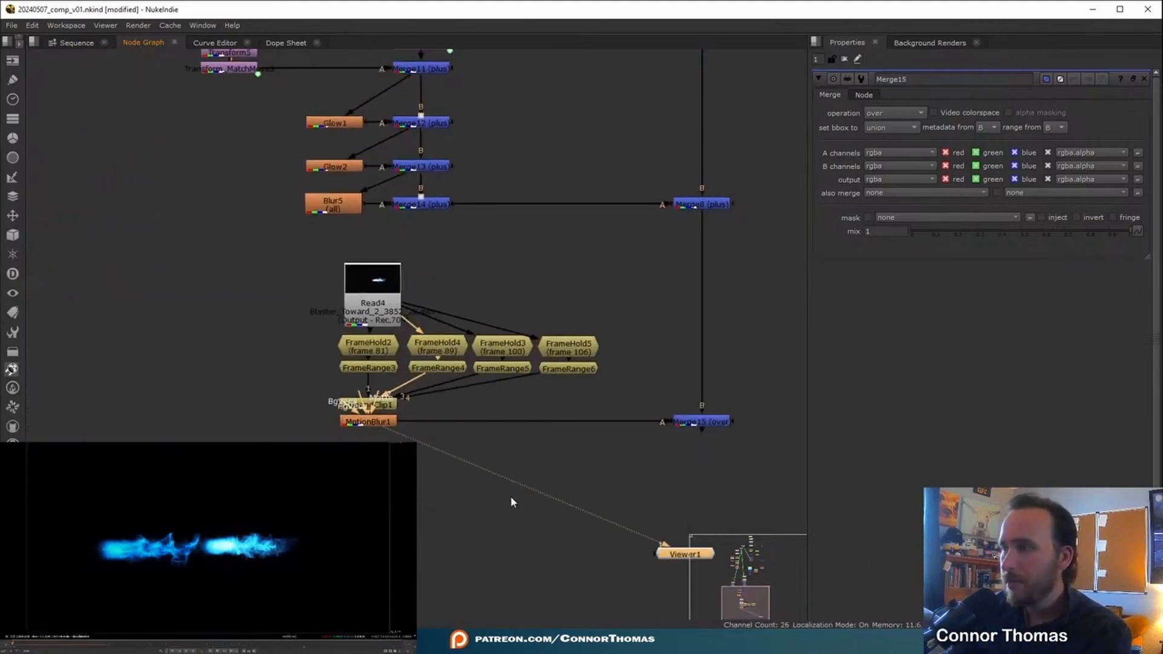
key(Tab)
text(time)
key(Return)
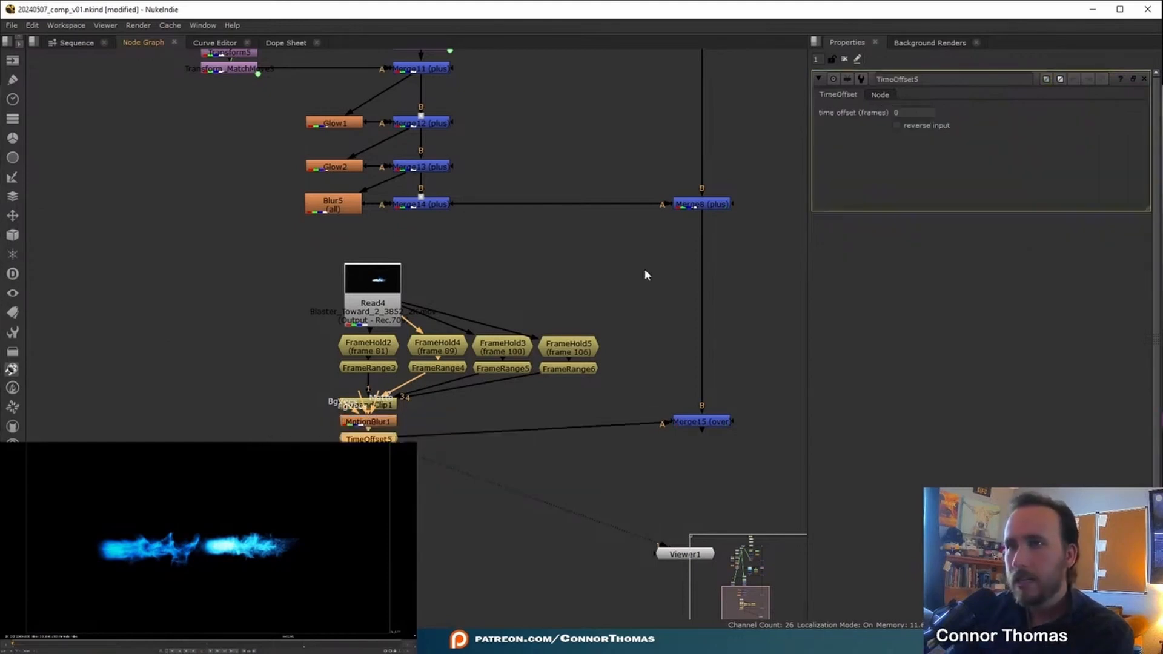
Step: Set TimeOffset5's time offset to 1021 so the blaster shot starts at the firing frame, and view Merge15
click(706, 205)
key(1)
drag(127, 646, 182, 646)
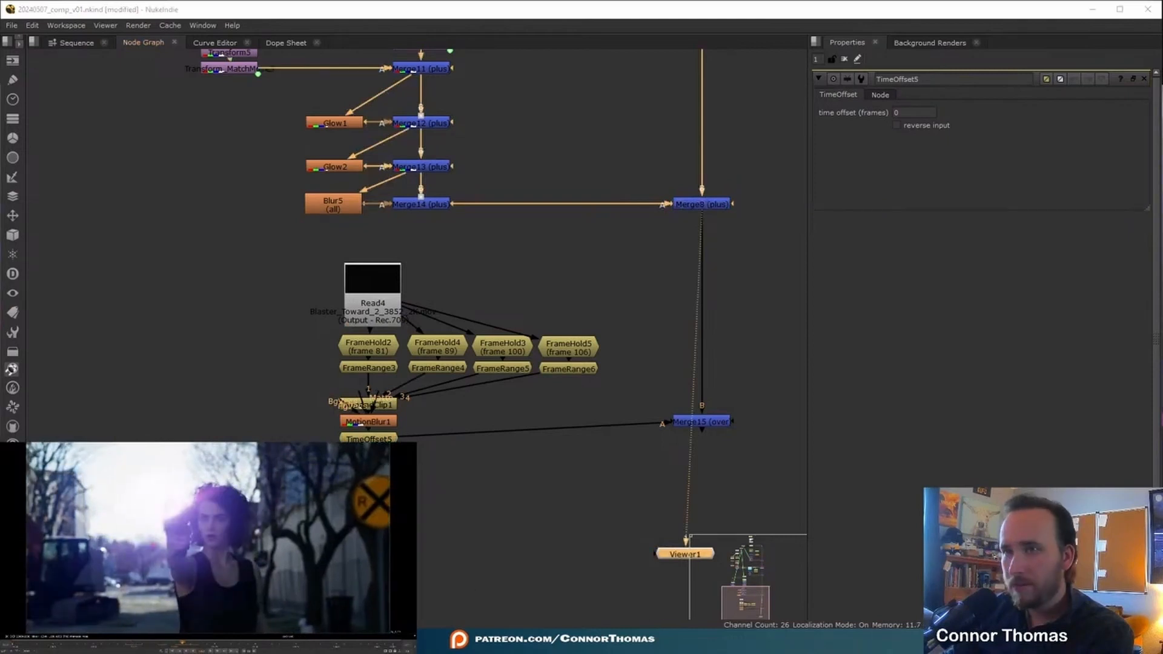
click(942, 199)
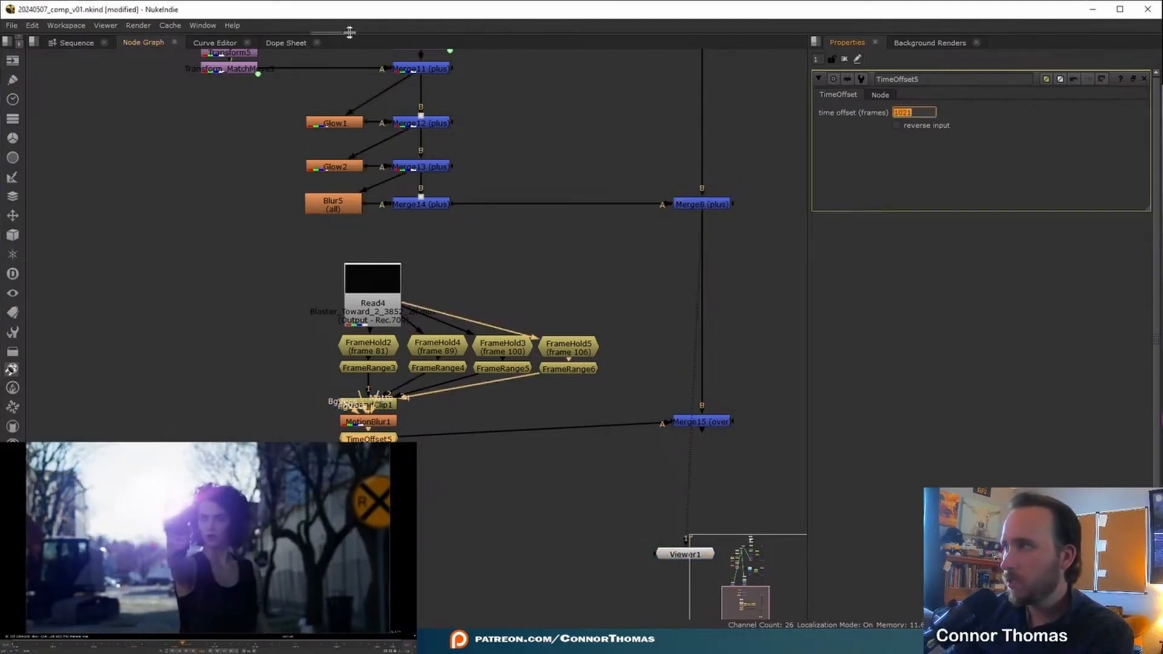
click(698, 421)
key(1)
Step: Shift Merge15 down, insert a Merge node below TimeOffset5 in the blaster branch, and view it
mouse_move(701, 422)
mouse_down()
mouse_move(701, 453)
mouse_move(700, 443)
mouse_up()
click(368, 439)
key(m)
drag(452, 438, 382, 464)
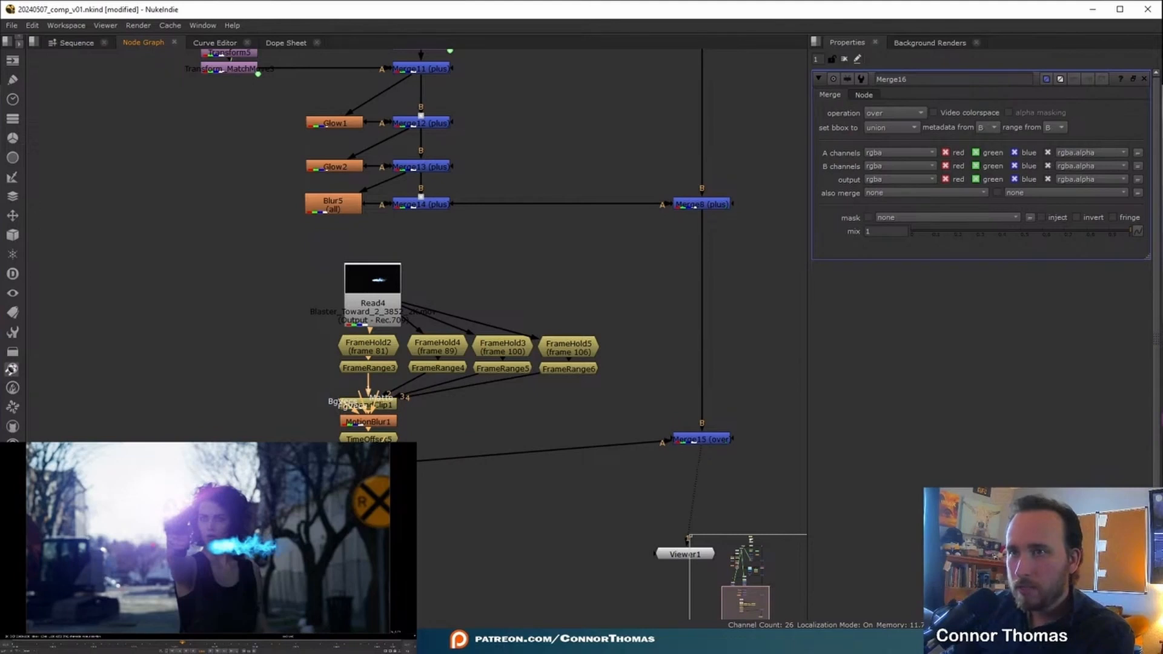
key(1)
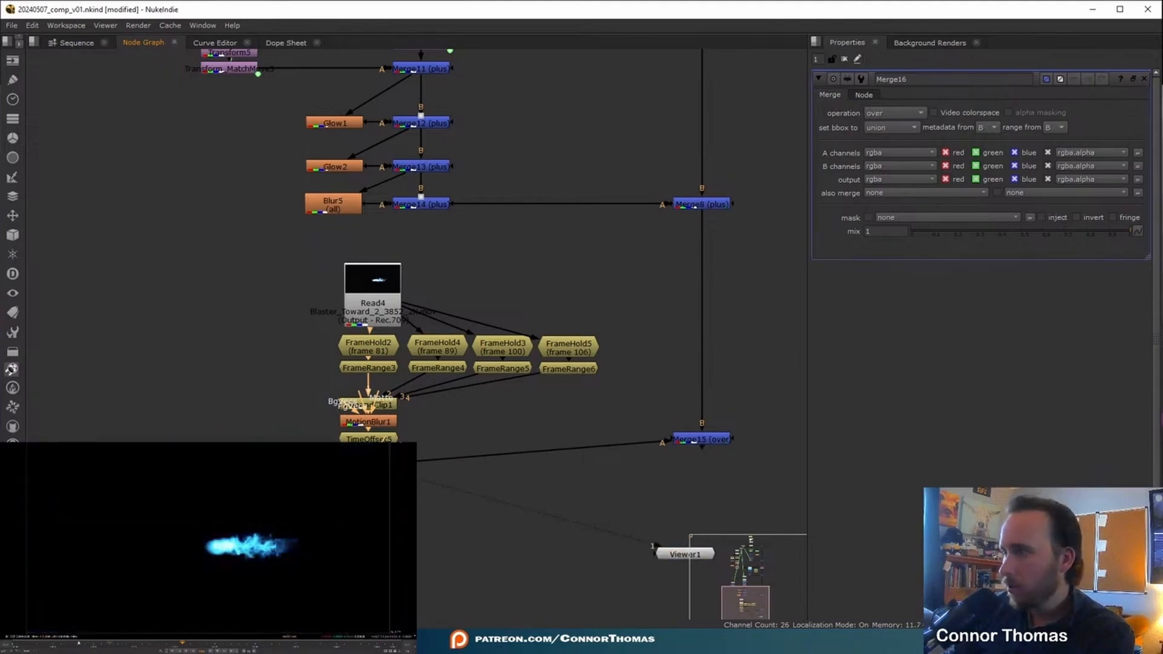
Step: Try keying Merge16's mix and dropping it to 0 on the next frame
right_click(891, 233)
click(916, 241)
text(0)
key(Return)
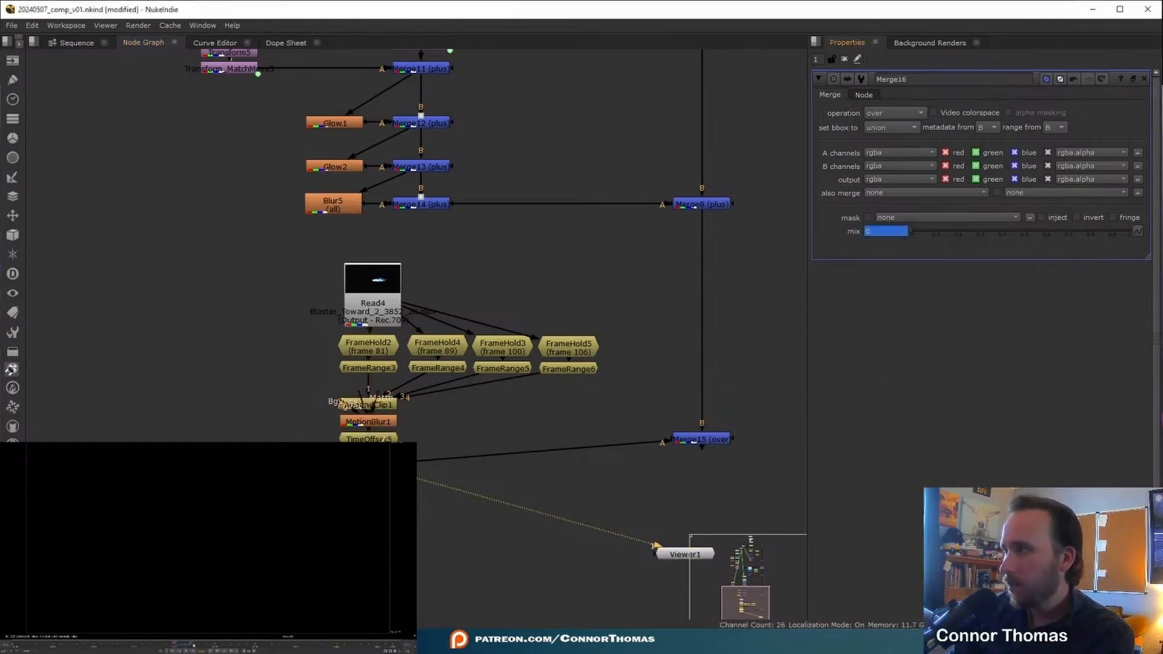
Step: Undo the last mix edit, take MotionBlur1 out of the blaster branch, and reopen Merge16's properties
key(ctrl+z)
key(ctrl+z)
key(ctrl+z)
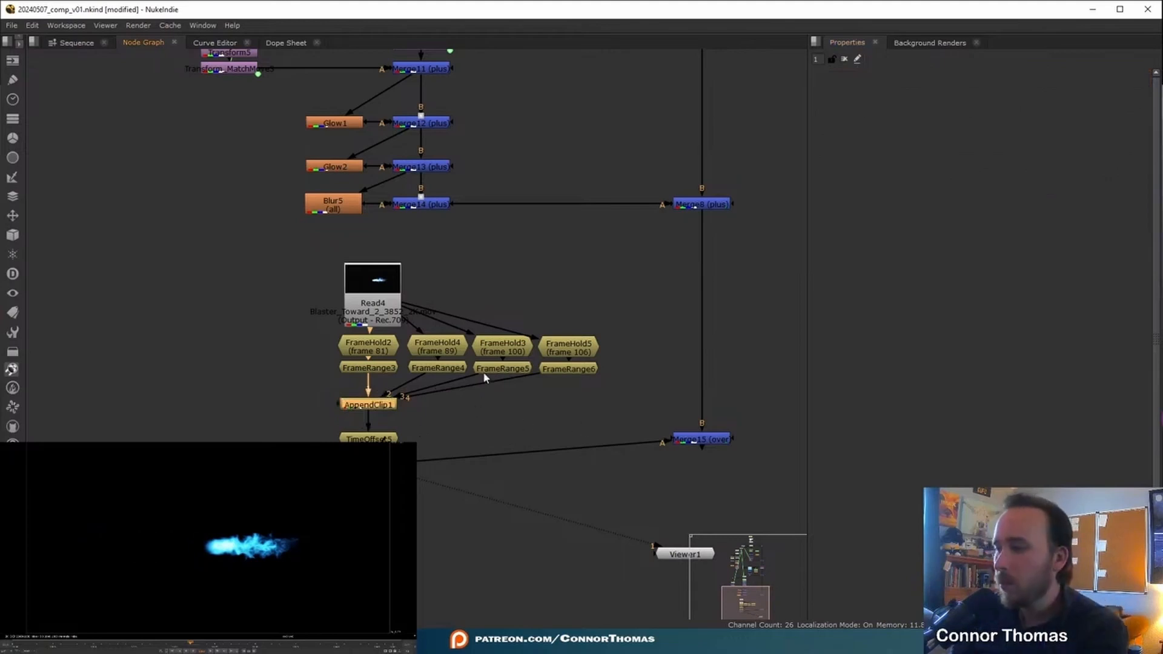
double_click(368, 465)
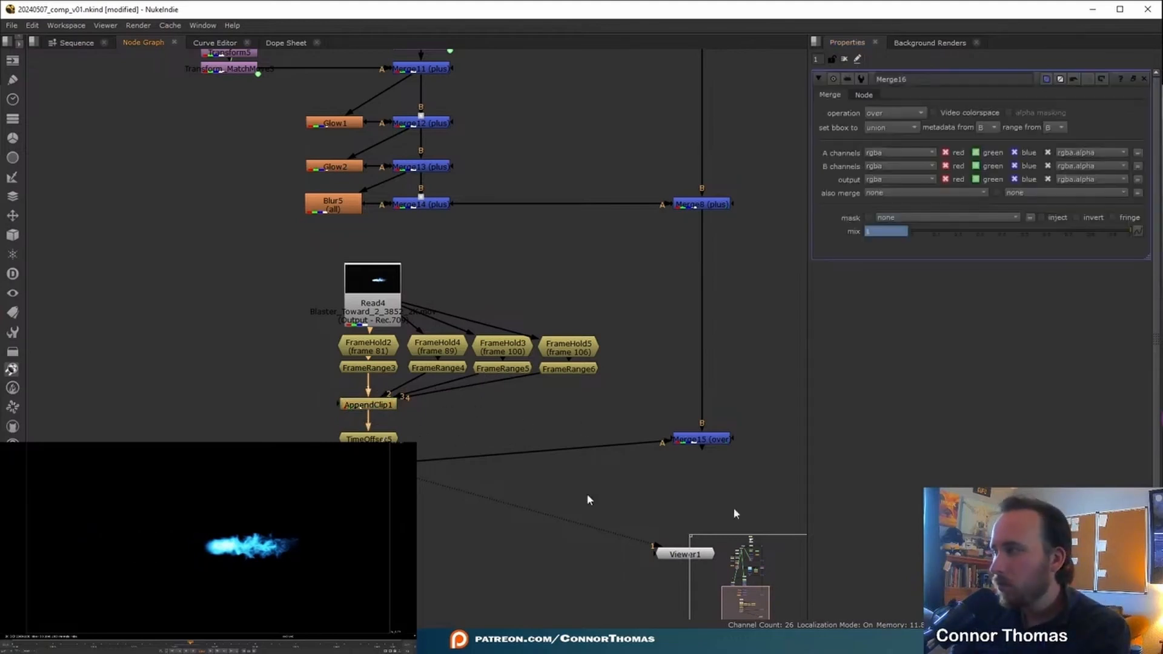
Step: Set a key on Merge16's mix at the shot's last held frame and check the composite back at the firing frame
drag(190, 644, 214, 643)
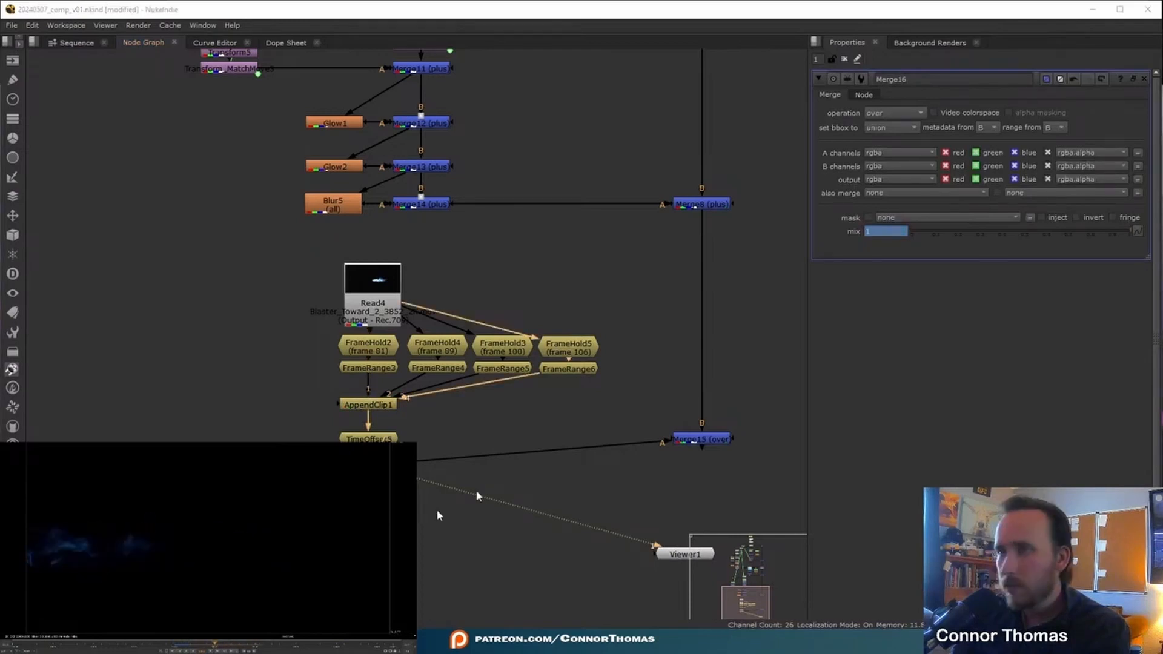
right_click(867, 231)
click(875, 239)
key(Right)
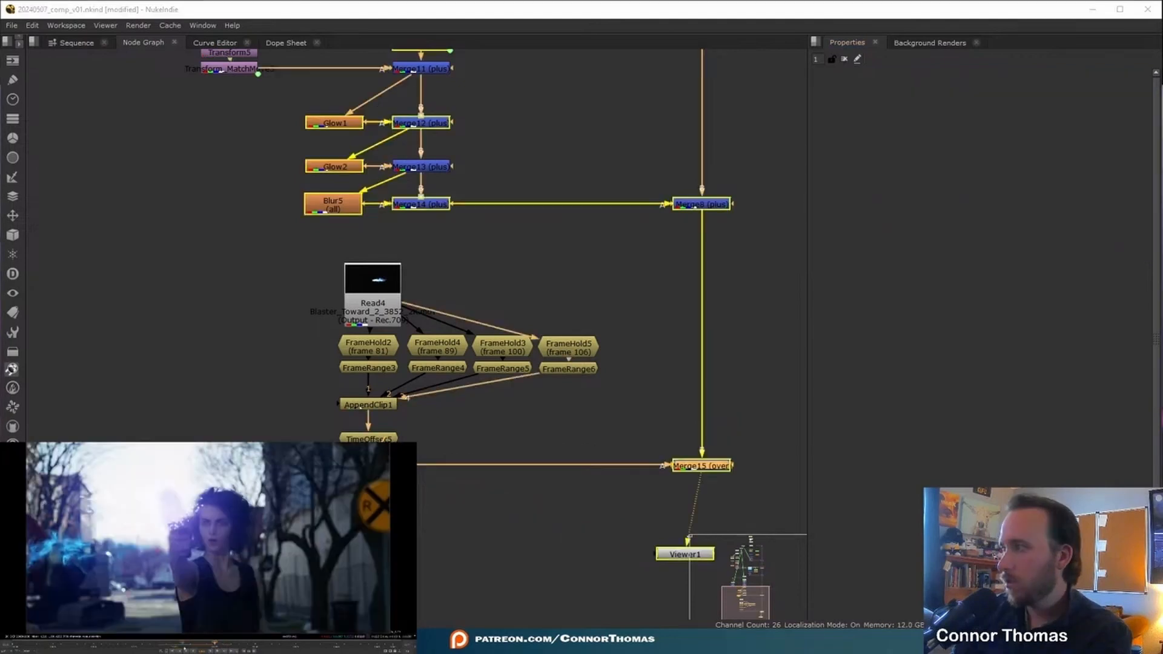
mouse_move(200, 644)
mouse_down()
mouse_move(167, 644)
mouse_move(182, 644)
mouse_up()
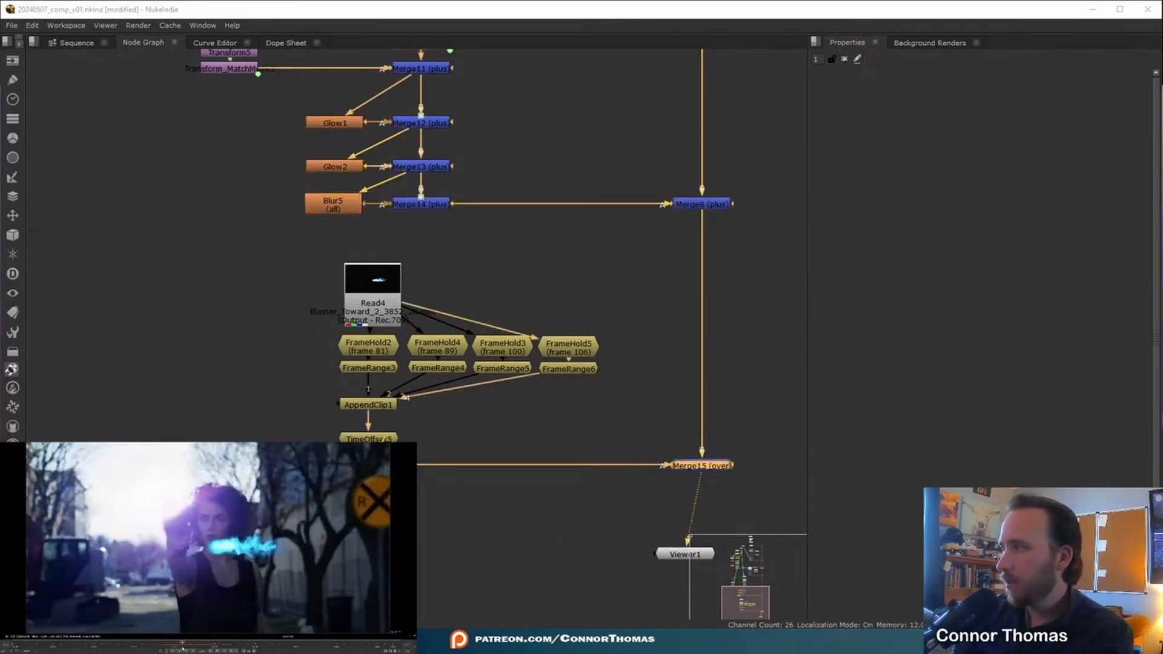
Step: Insert a CornerPin2D node between Merge16 and Merge15
click(449, 483)
key(Tab)
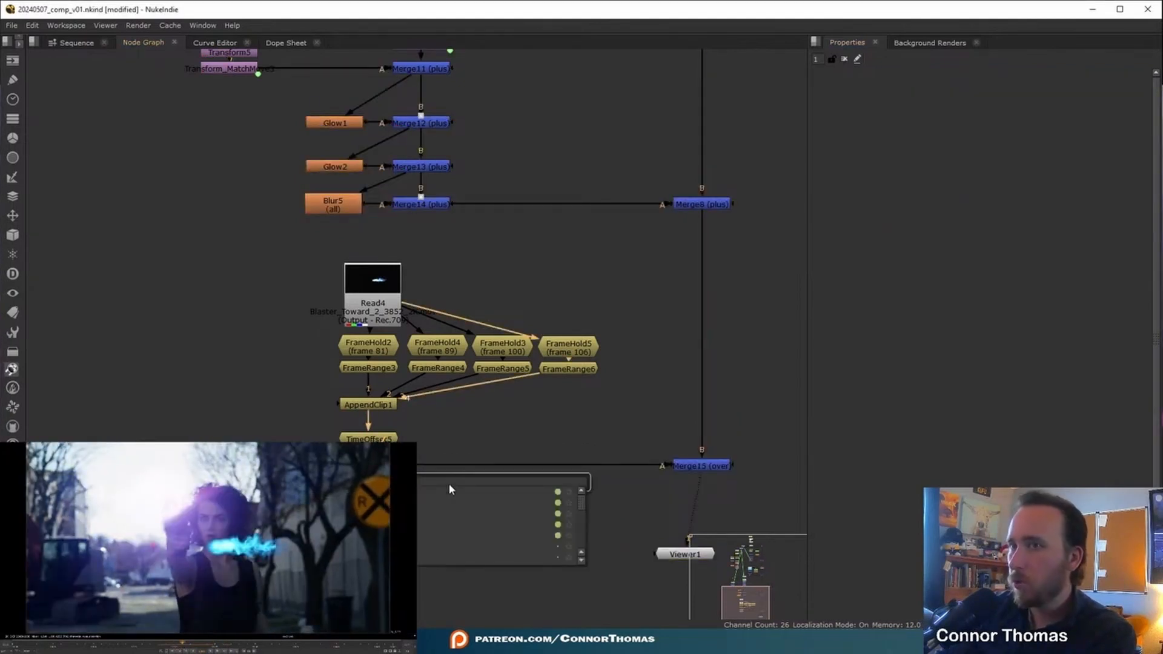
text(cornerpin)
key(Return)
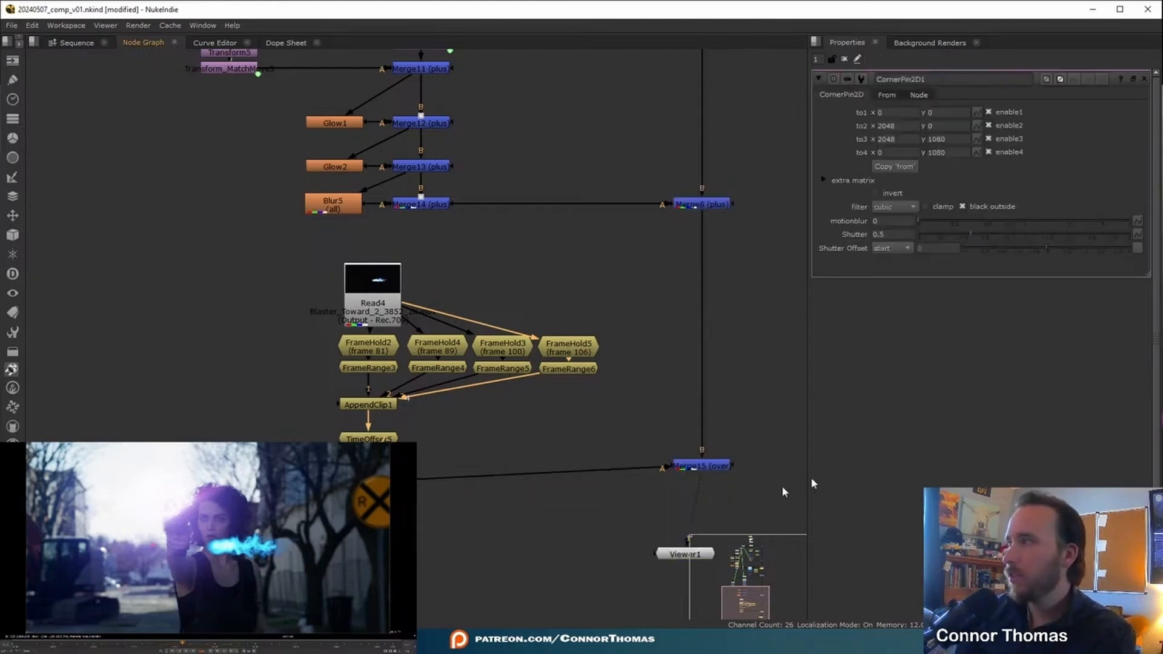
Step: Distort the blaster shot by moving pins 1 to 4 to about (-794, -642), (1160, 2), (1350, 1352) and (-108, 1768)
scroll(112, 535, down, 3)
drag(254, 585, 166, 584)
drag(254, 487, 191, 465)
drag(68, 486, 59, 425)
middle_drag(163, 527, 172, 509)
scroll(101, 509, down, 2)
drag(83, 548, 35, 590)
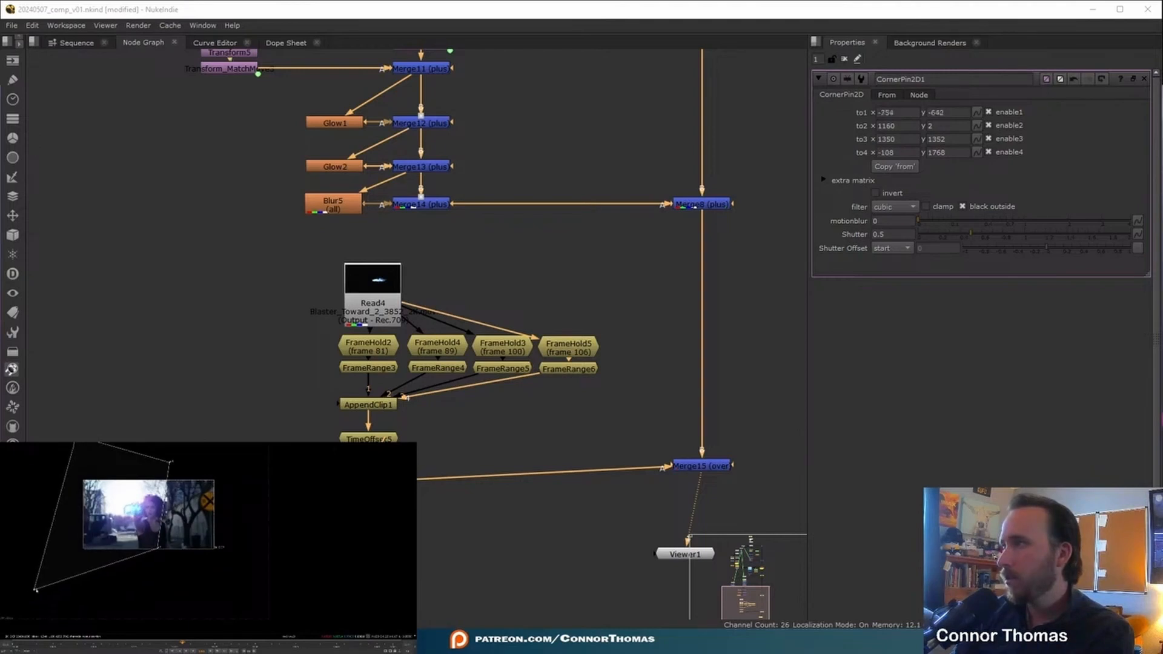
Step: Hide the viewer overlay, add a Transform after CornerPin2D1, and reposition the blaster shot at the woman's hand
key(q)
middle_drag(134, 515, 141, 559)
key(t)
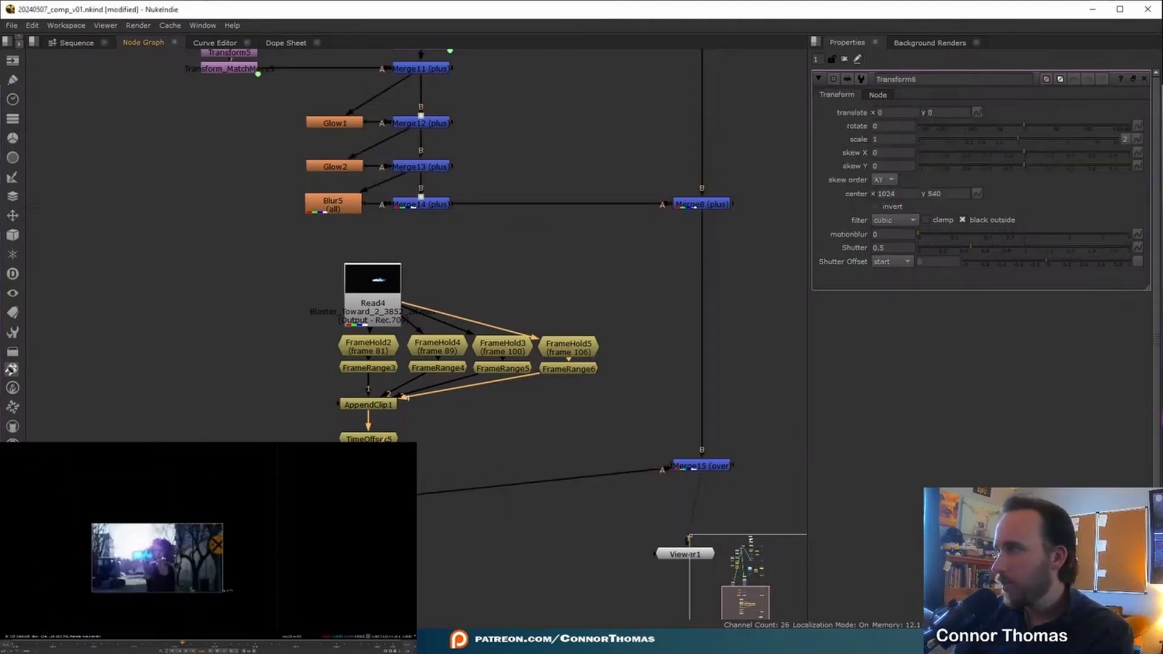
scroll(162, 559, up, 3)
drag(151, 546, 139, 548)
key(ctrl+z)
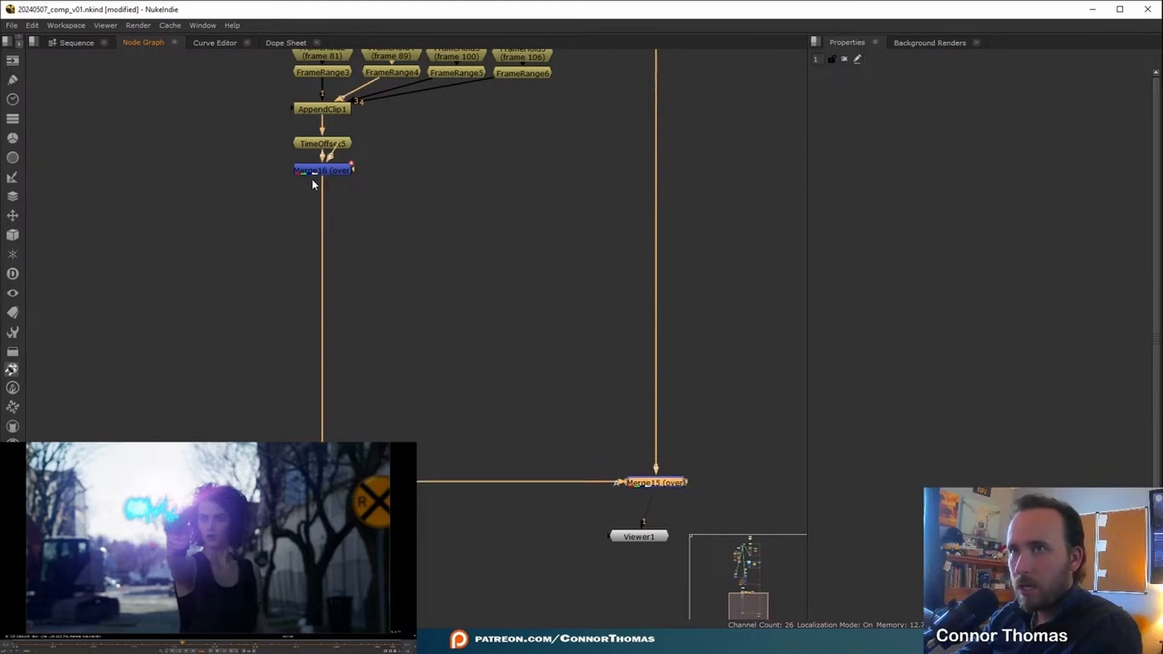
Step: Insert a Grade node after Merge16 and place it well below the merge
key(g)
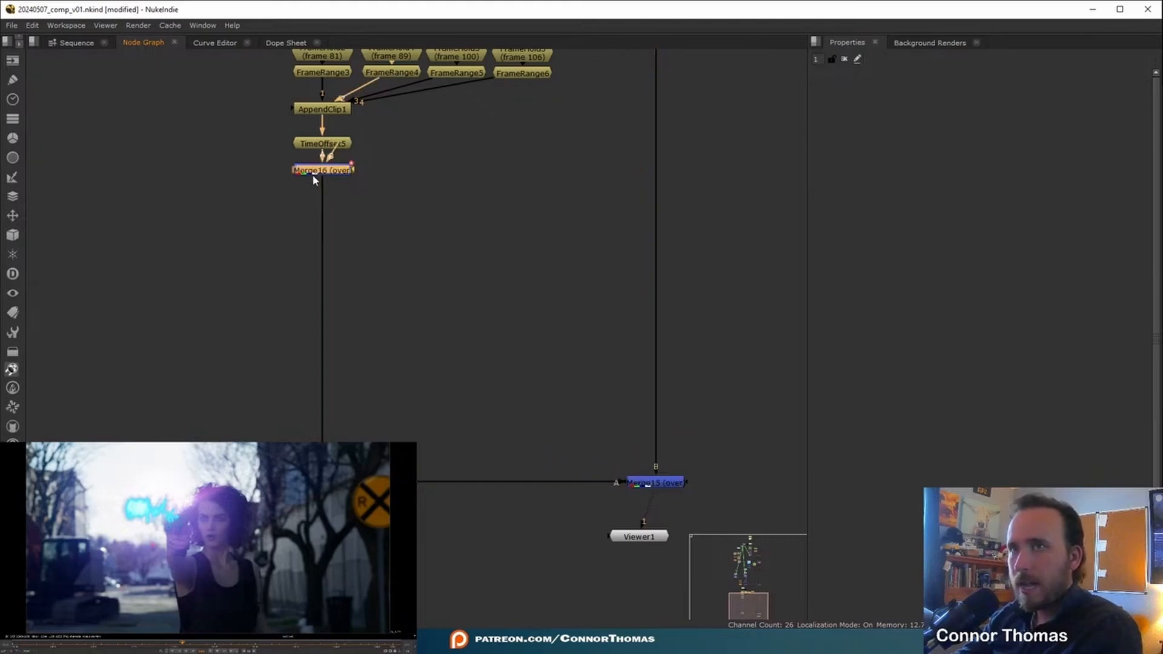
middle_drag(345, 183, 358, 236)
drag(341, 242, 338, 414)
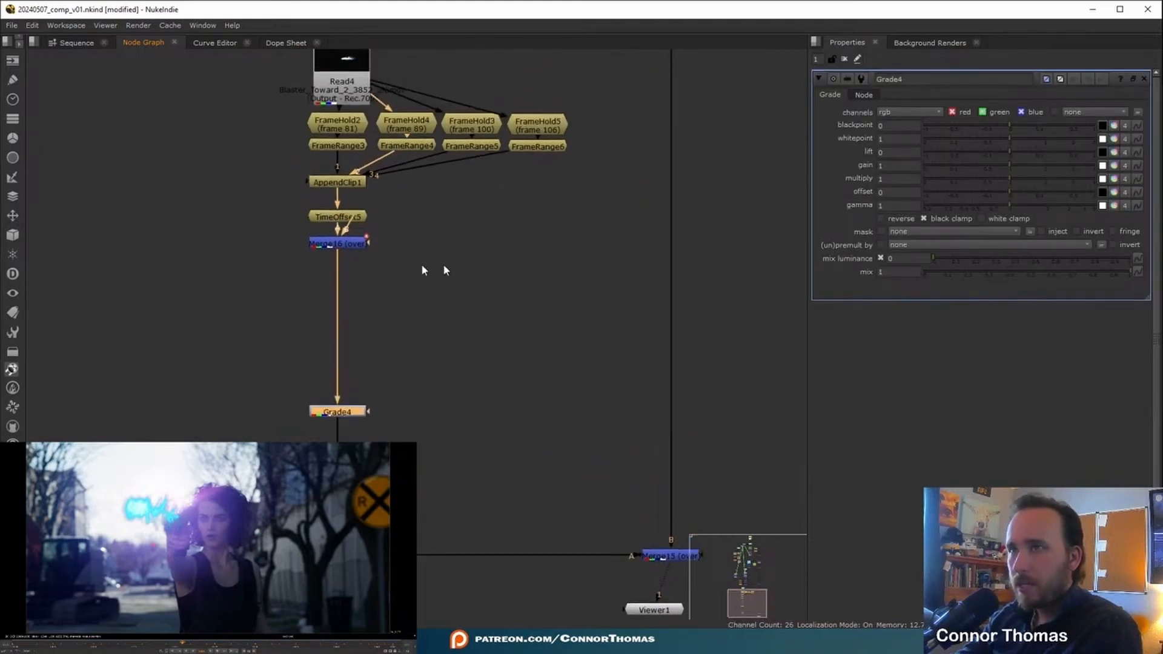
Step: Tint Grade4's whitepoint to about red 0.406, green 1 and blue 0.691, and compare the result with a viewer wipe
click(1113, 139)
drag(846, 174, 842, 179)
drag(805, 221, 737, 123)
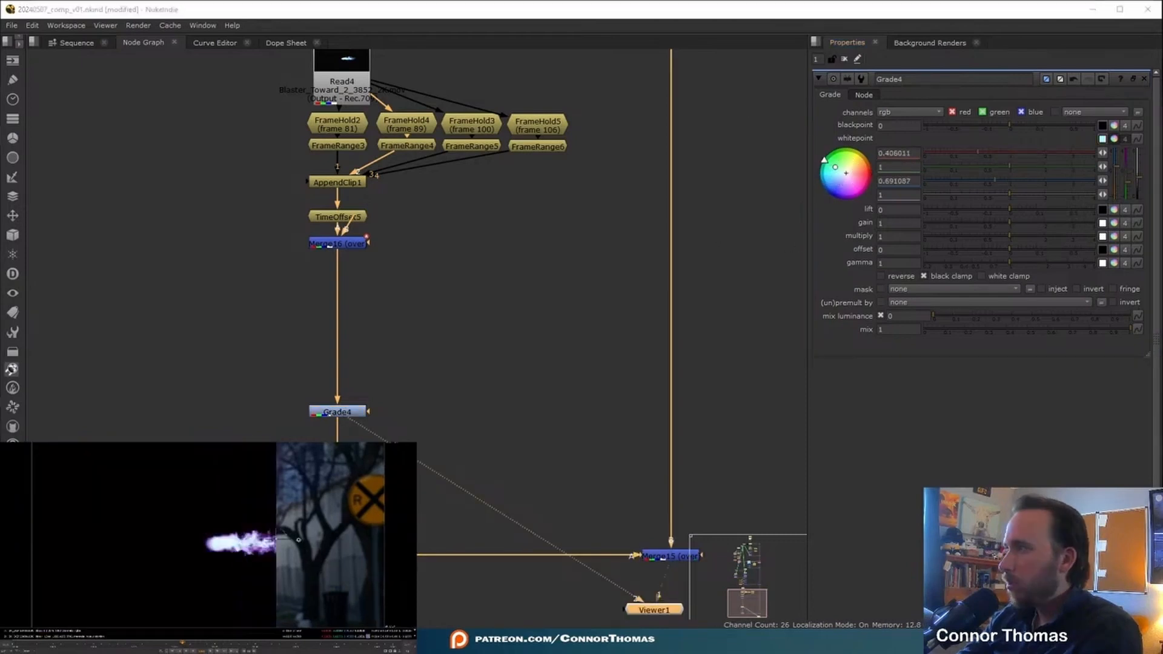
drag(280, 536, 97, 537)
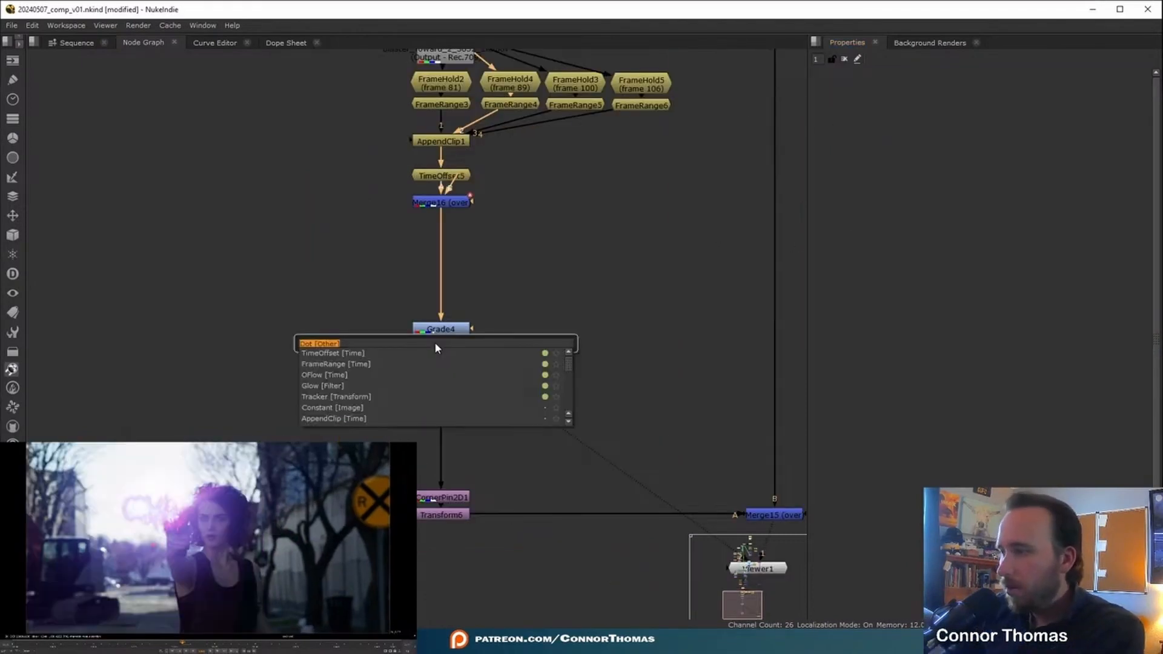
Step: Add a Glow node after Grade4 and set its tolerance to 0.02
text(glow)
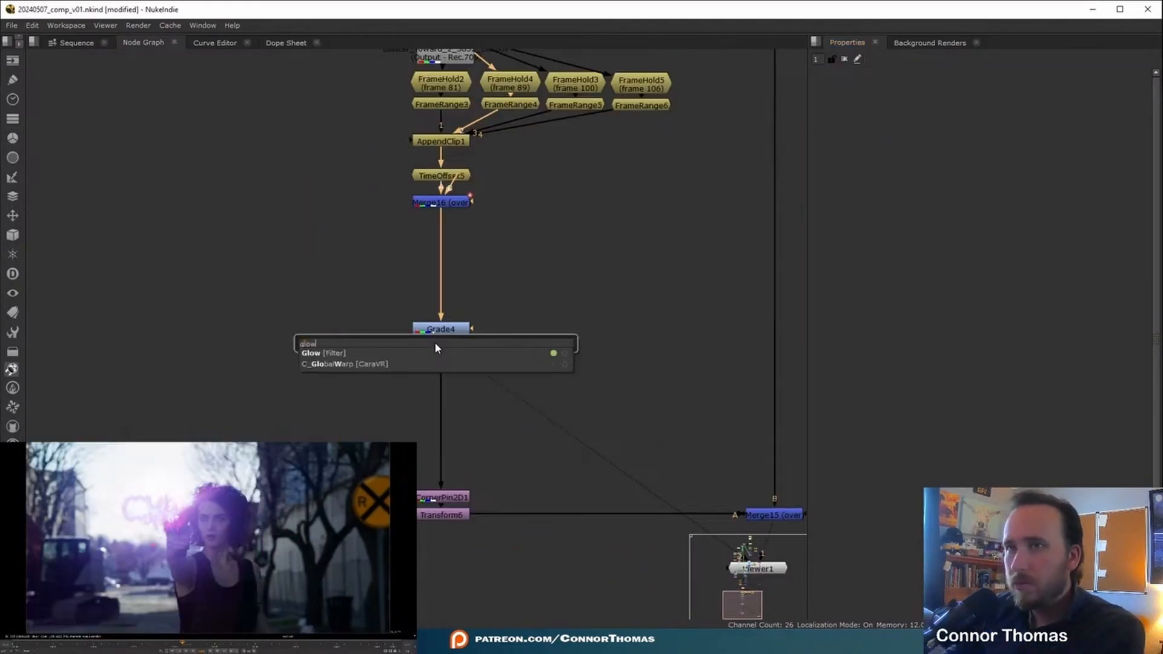
key(Return)
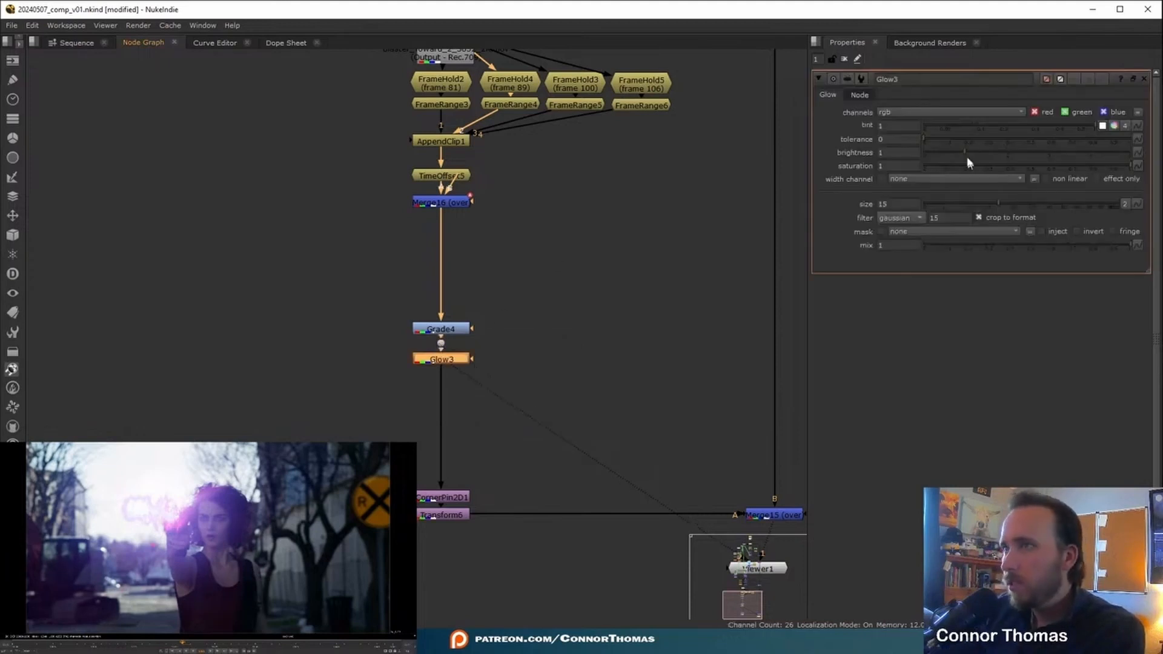
click(930, 138)
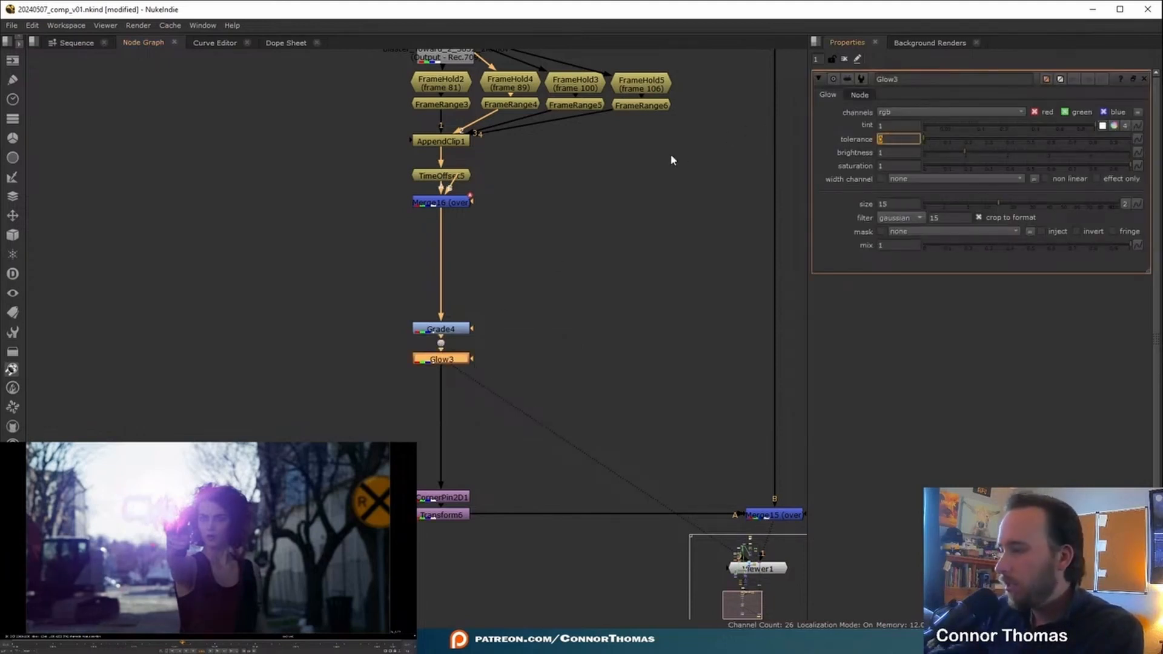
key(Tab)
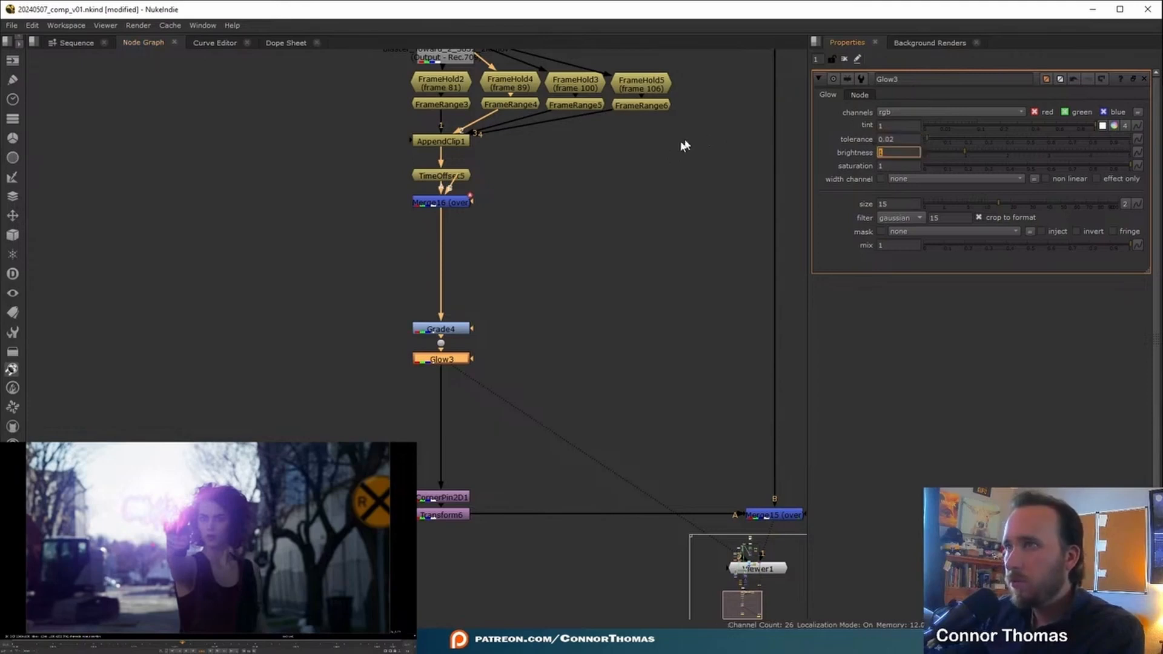
Step: Set Glow3's brightness and saturation to 0.5 and its size to 17
text(0.5)
key(Tab)
text(0.5)
key(Return)
click(891, 204)
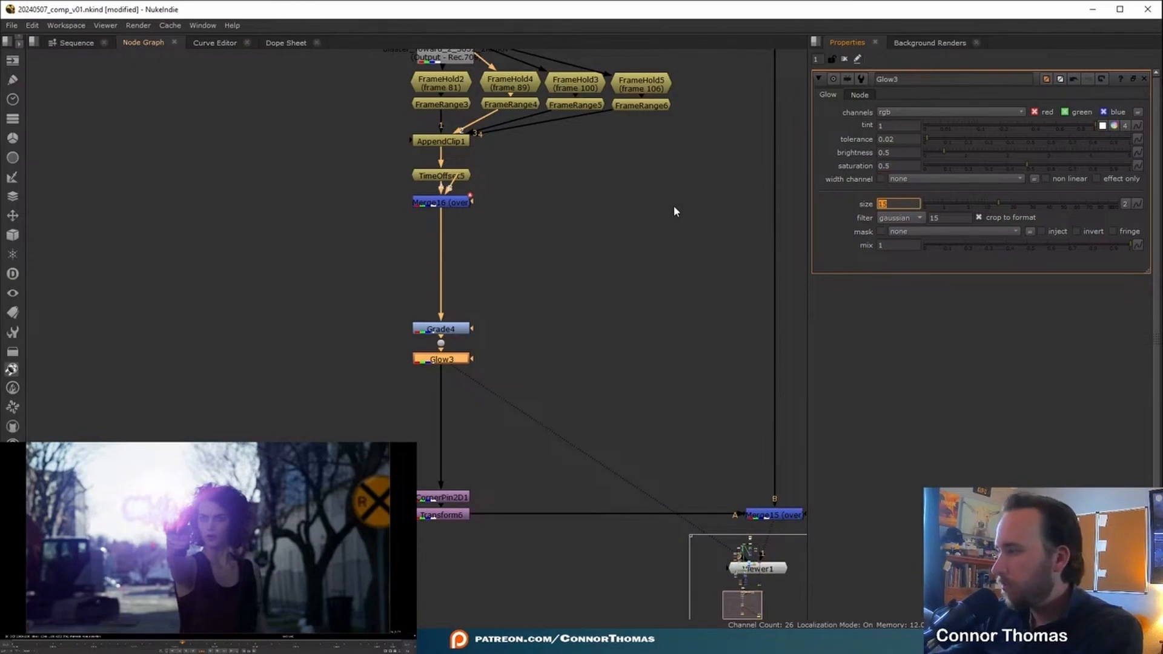
text(17)
key(Return)
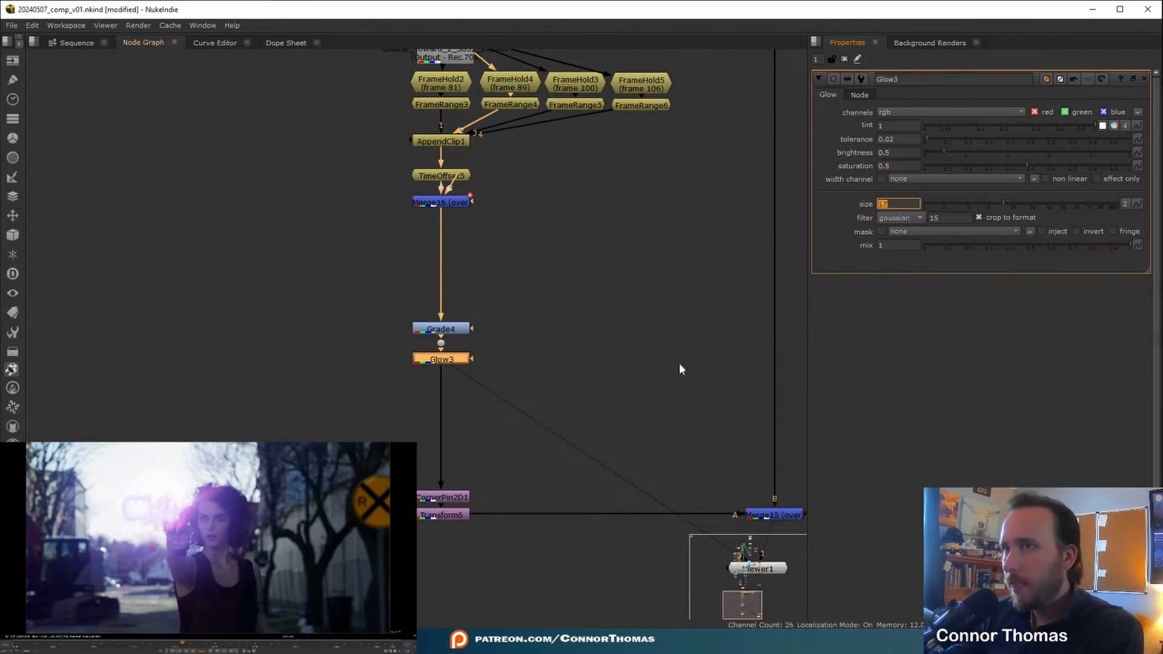
Step: Branch Glow3 off to the side and merge it back over Grade4 with a screen operation
drag(449, 361, 335, 377)
key(m)
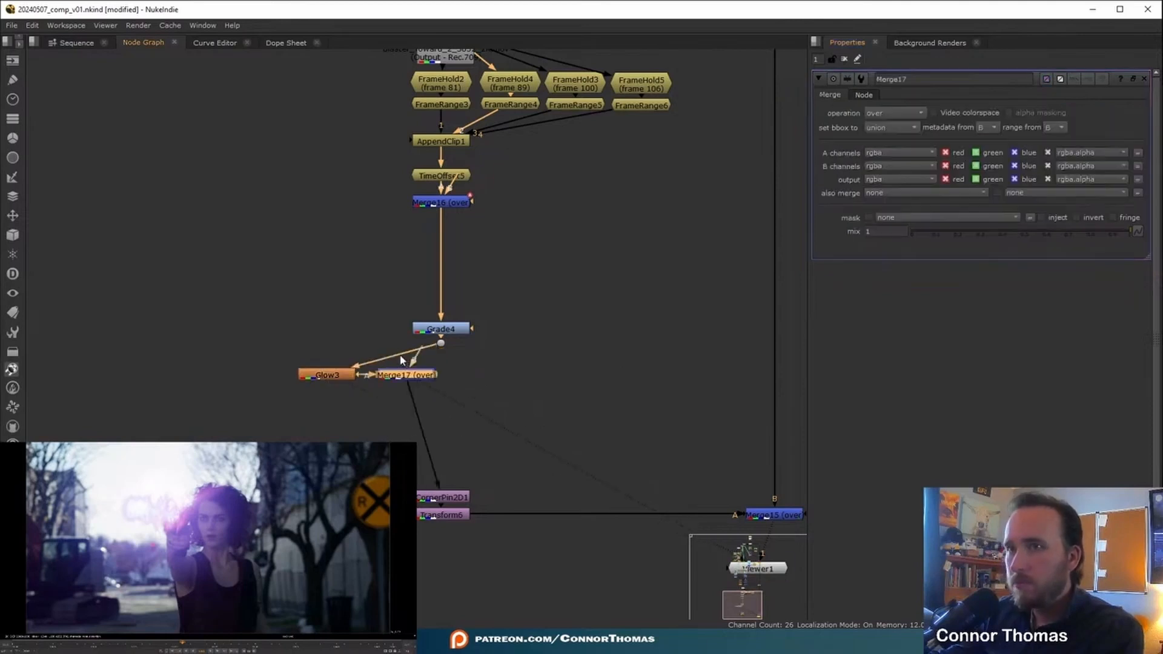
drag(423, 377, 449, 379)
click(893, 112)
click(906, 318)
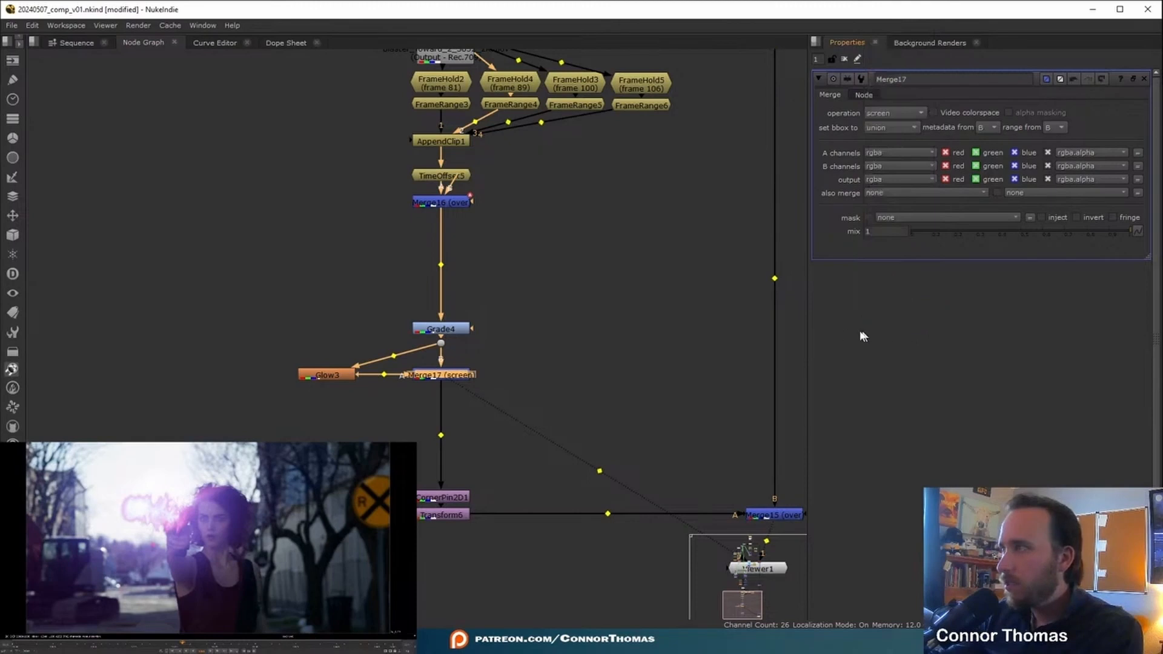
Step: Add another Glow node after Merge17 and turn on effect only for both Glow3 and Glow4
key(Tab)
text(glow)
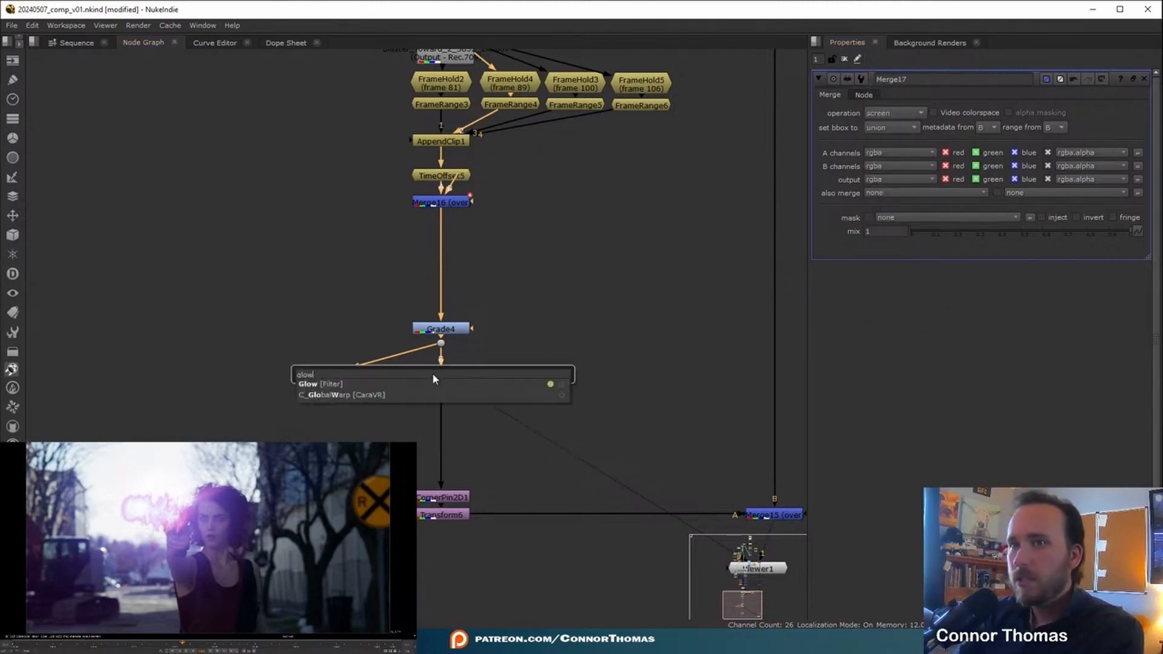
key(Return)
click(335, 378)
click(1098, 179)
click(440, 395)
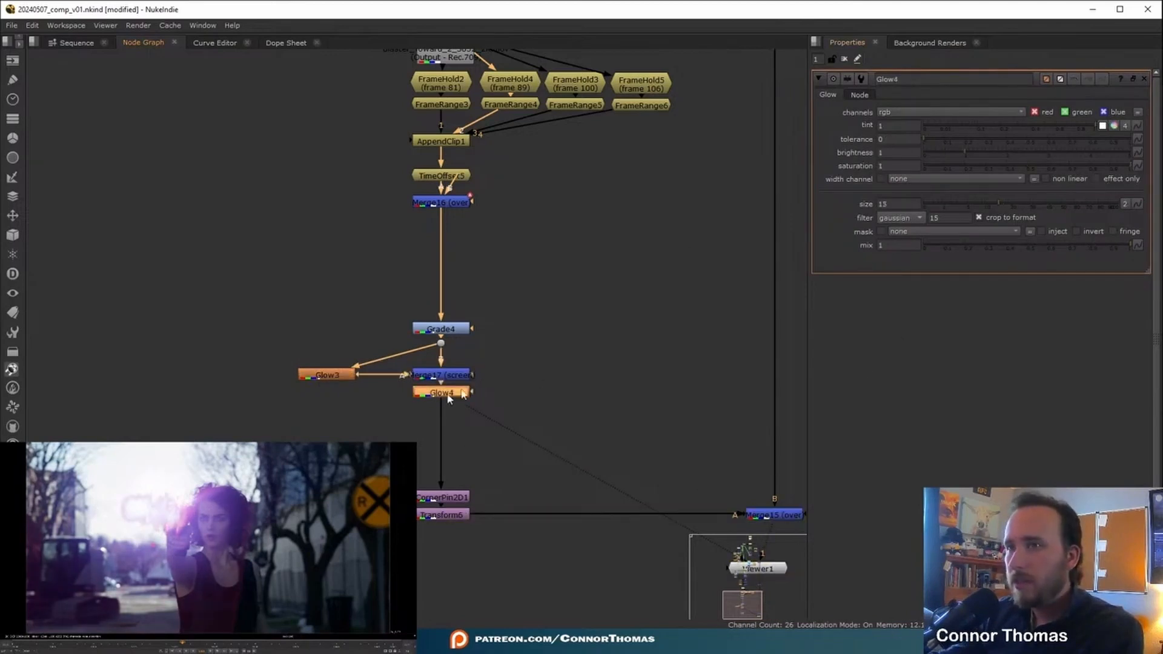
click(1096, 178)
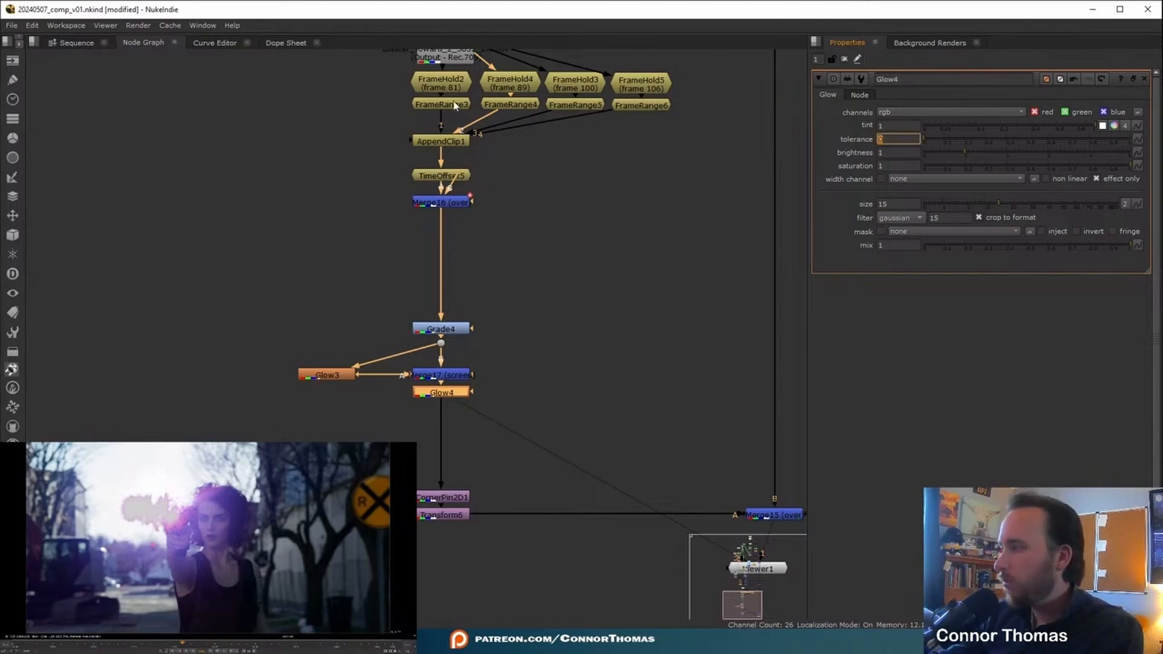
Step: Set Glow4's tolerance to 0.495, brightness and saturation to 0.75, and size to 5
text(0.495)
key(Return)
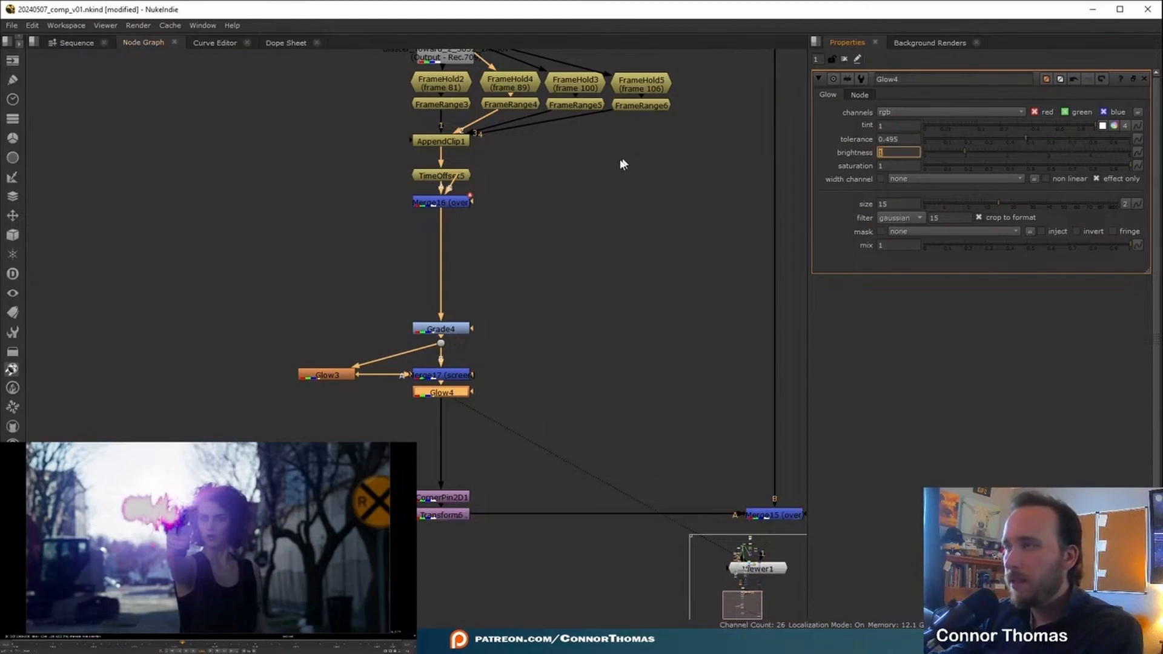
text(0.75)
key(Tab)
text(0.75)
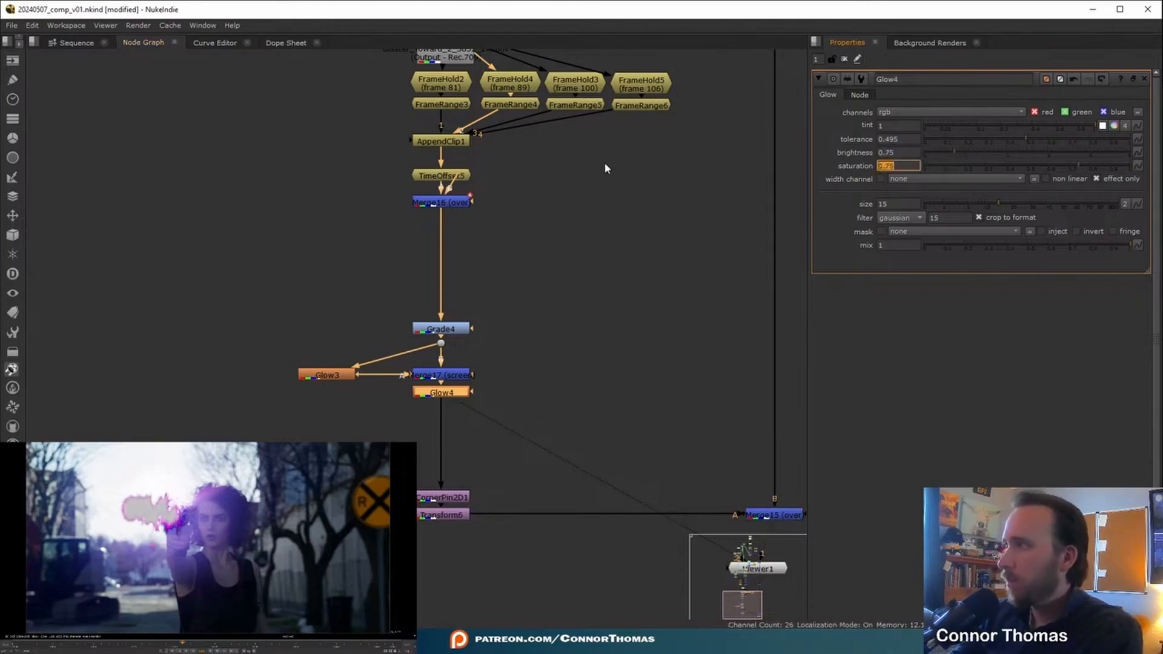
key(Tab)
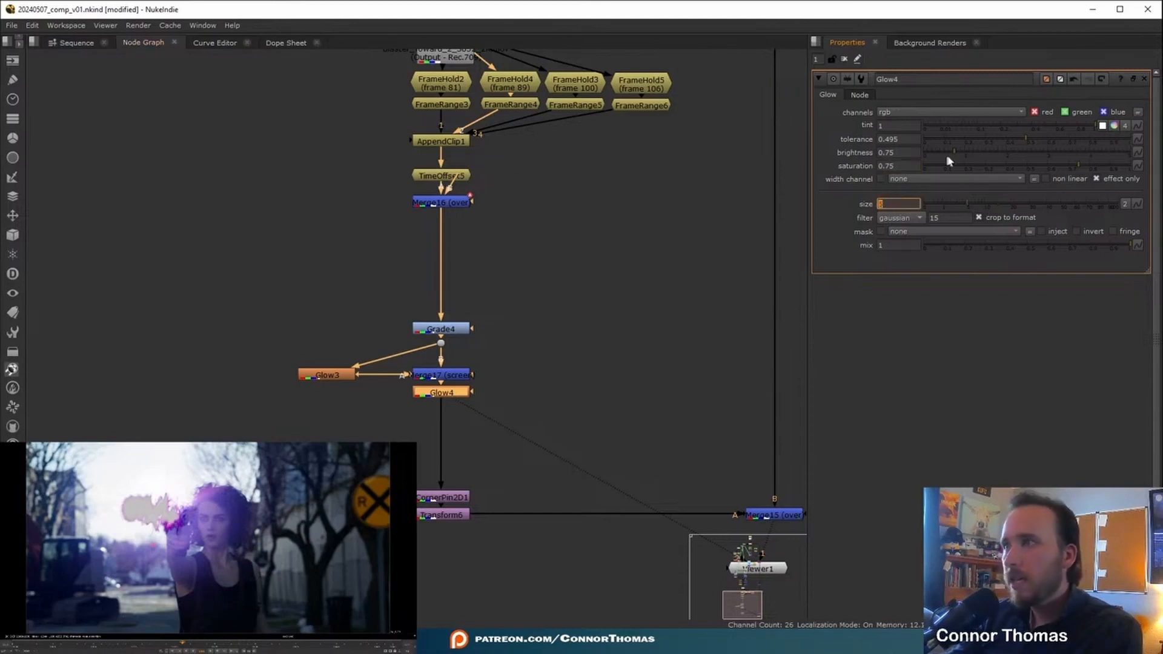
Step: Branch Glow4 off to the side and merge it back after Merge17 with a screen operation
drag(441, 393, 348, 417)
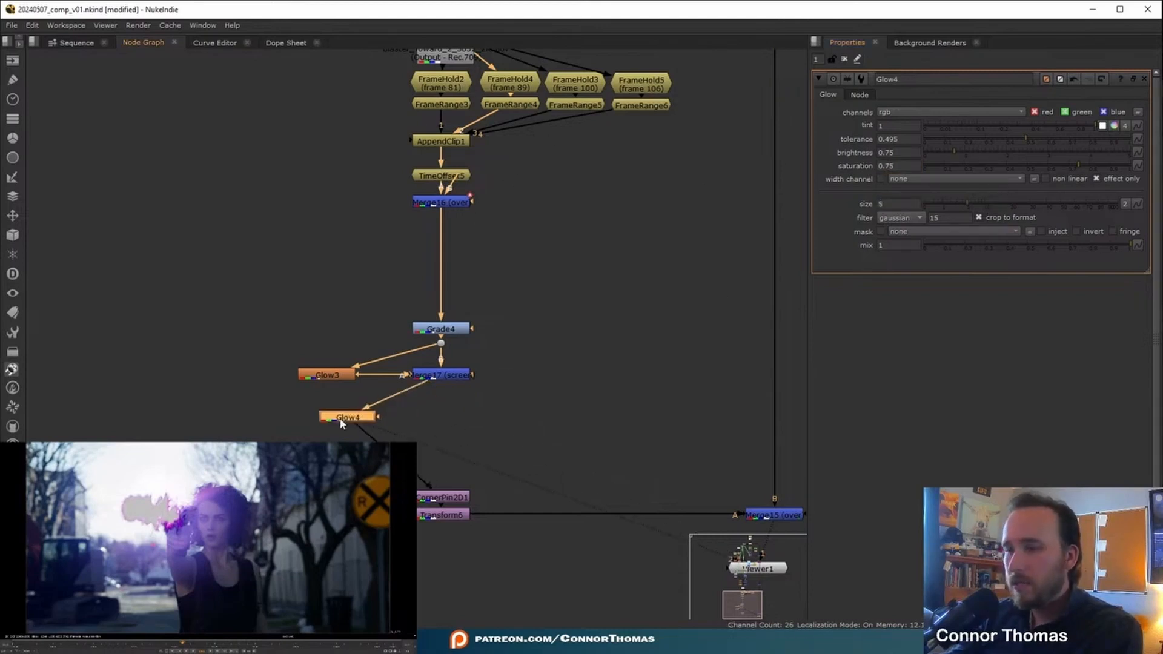
key(m)
key(m)
key(Delete)
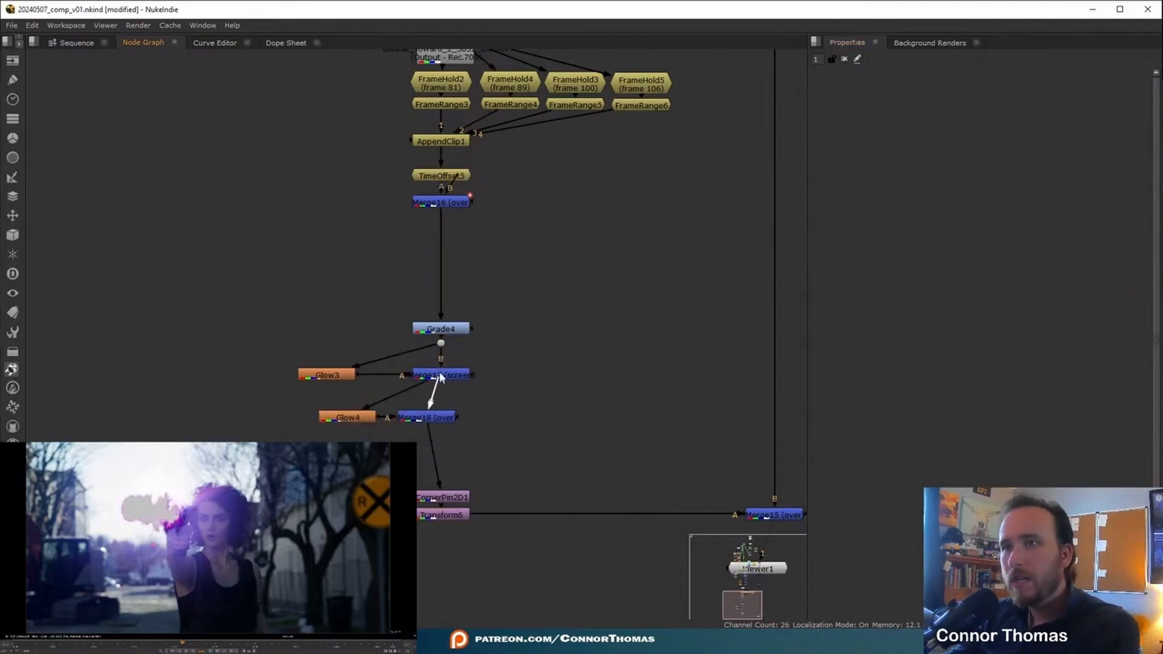
drag(438, 417, 453, 416)
double_click(452, 413)
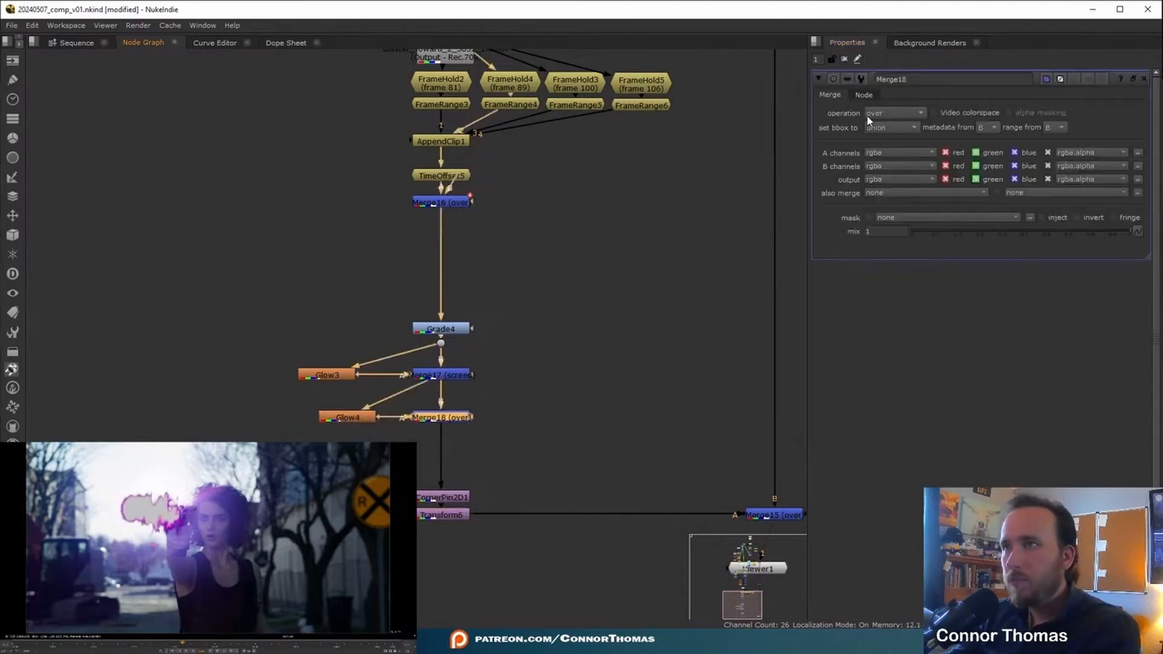
click(874, 115)
click(904, 311)
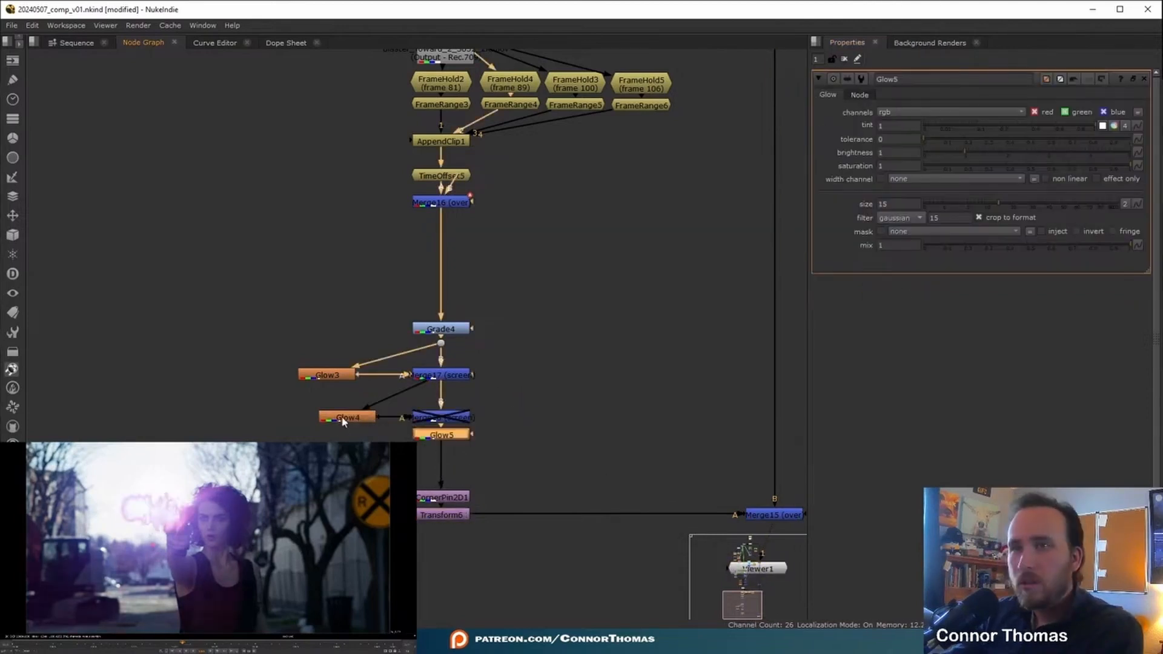
Step: Delete Glow4 and its disabled merge, keeping only the new Glow5 after Merge17
click(343, 420)
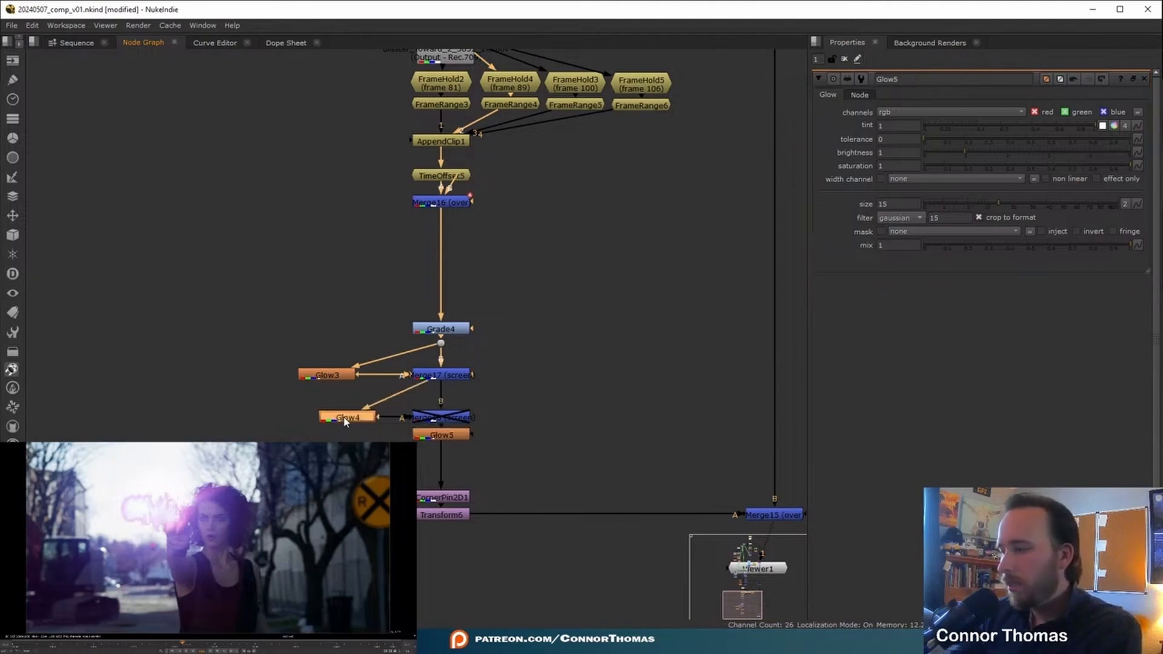
key(Delete)
click(450, 420)
key(Delete)
Step: Branch a Blur node with size 200 off Glow5 and merge it back over the blaster shot stream
drag(448, 434, 365, 449)
key(b)
click(872, 125)
text(200m)
key(Escape)
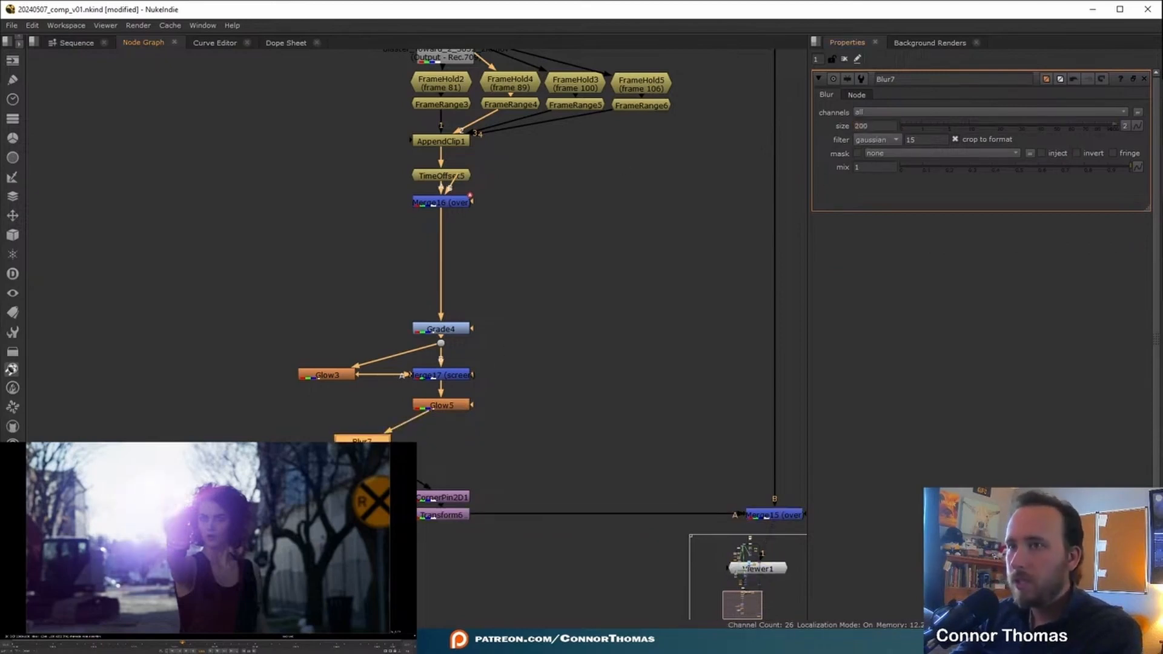
key(m)
drag(456, 426, 447, 404)
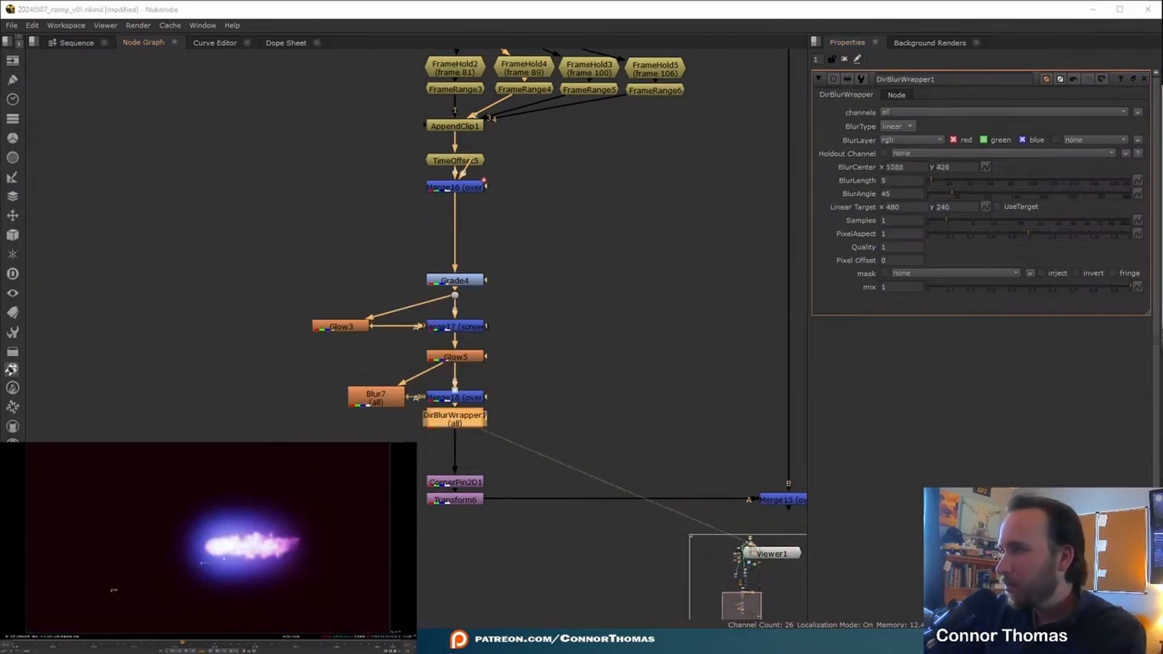
Step: Center DirBlurWrapper1 on the blaster shot at about 1254, 492, with blur length about 89 and blur angle 90
drag(206, 562, 261, 546)
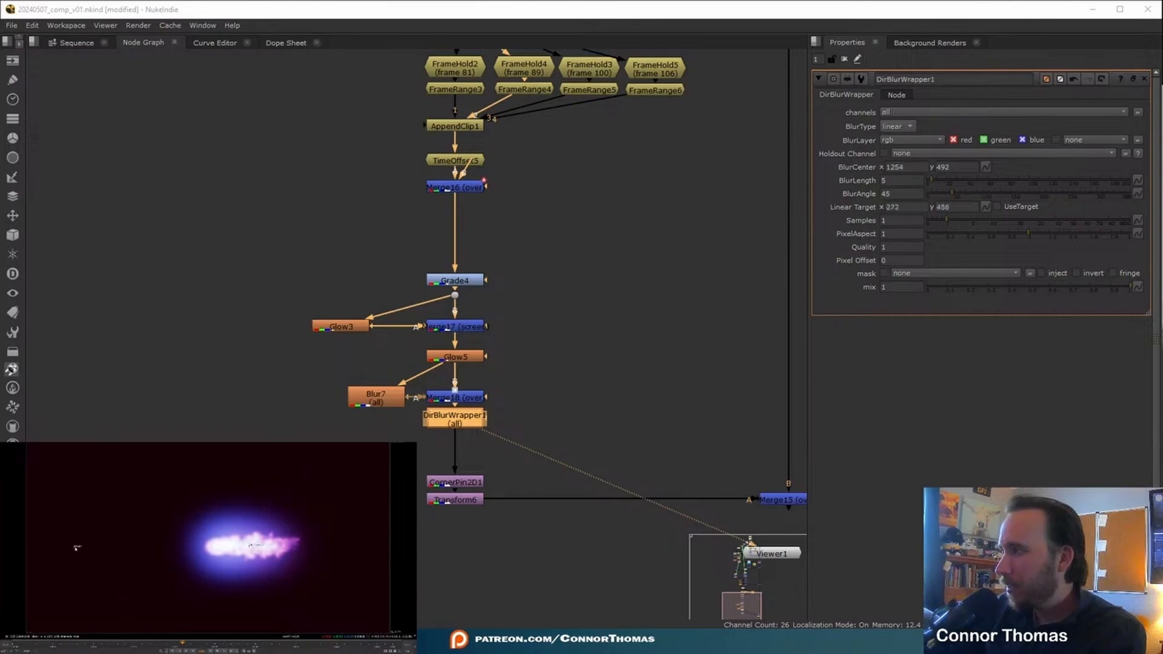
drag(961, 180, 1016, 181)
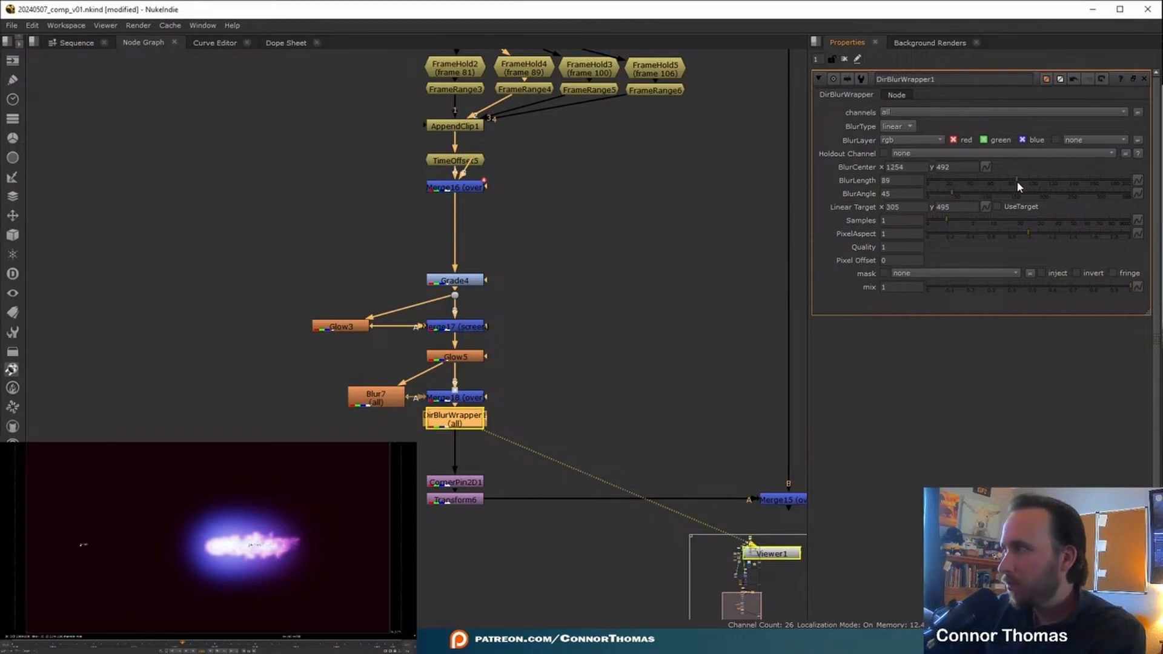
click(971, 193)
drag(897, 193, 677, 154)
text(90)
key(Return)
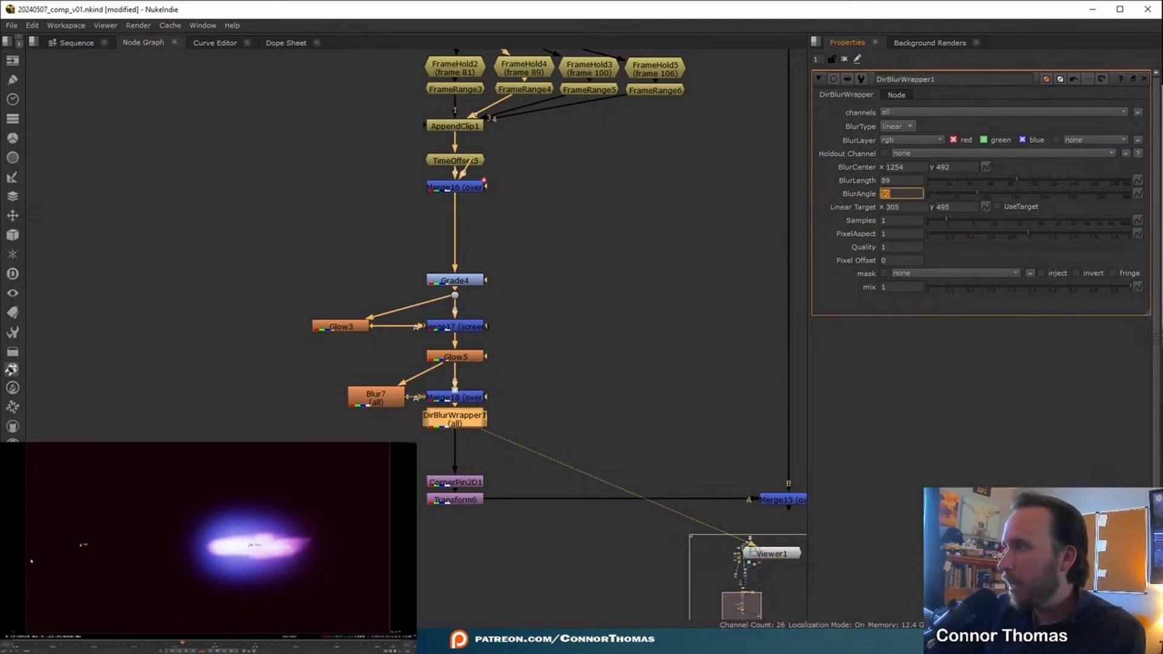
Step: Compare the Merge15 composite with the directional blur output and set DirBlurWrapper1's BlurLayer to rgba
middle_drag(730, 493, 610, 430)
click(611, 431)
key(1)
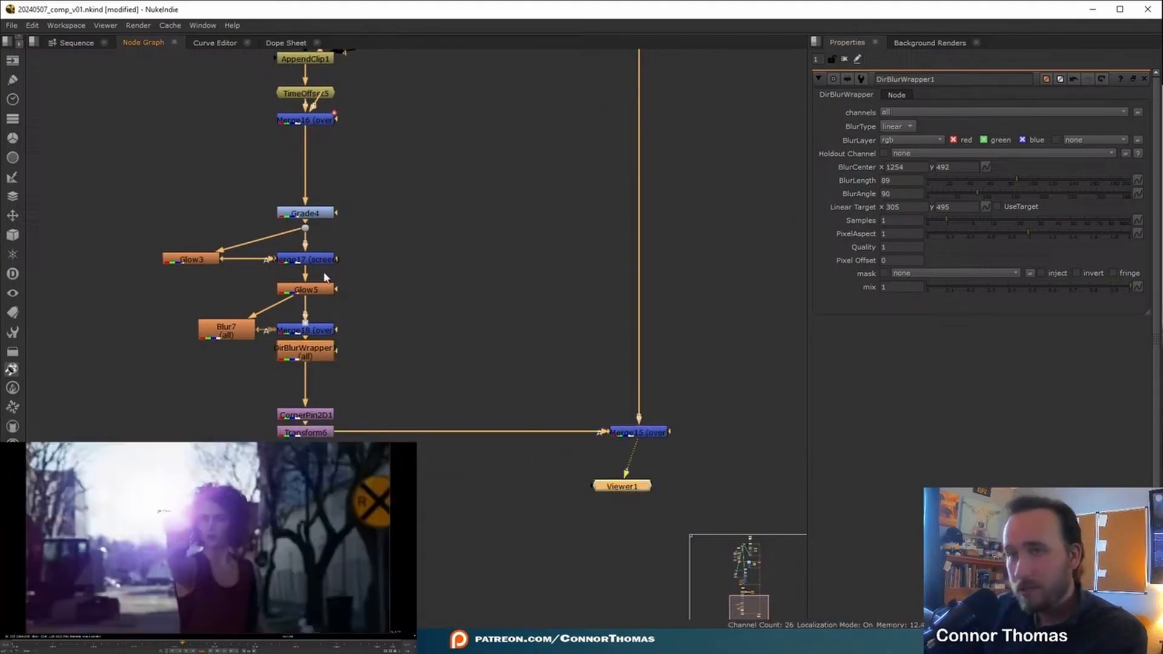
click(307, 351)
key(1)
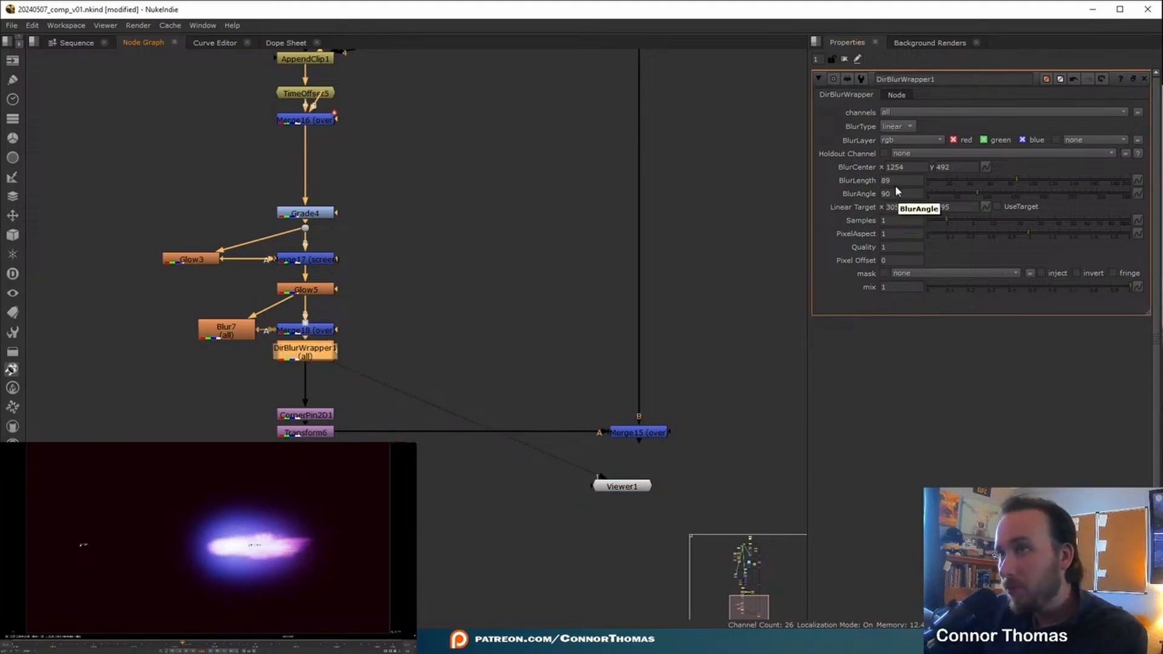
click(899, 144)
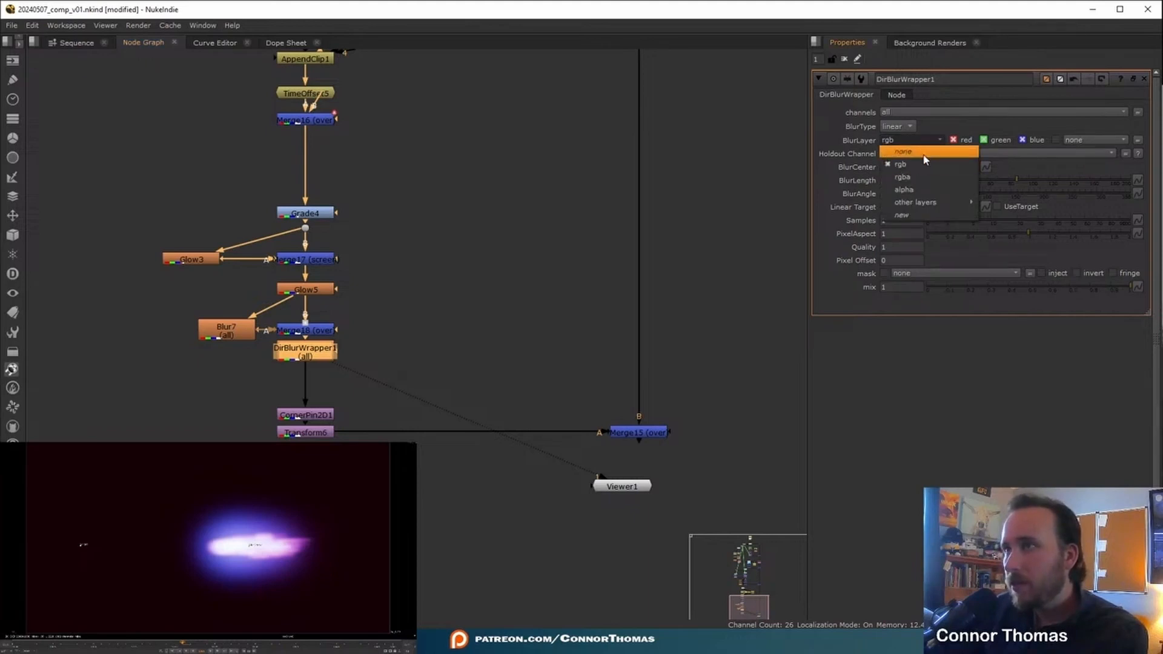
click(925, 179)
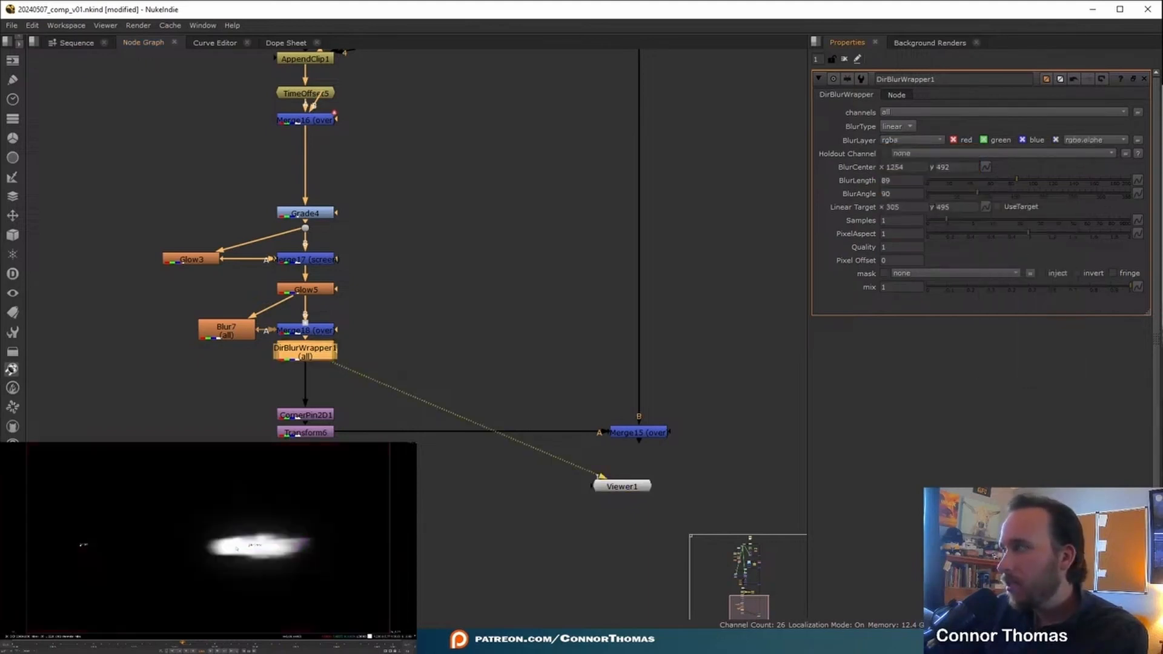
Step: View the composite at Merge15 and toggle the directional blur to judge its effect on the shot
middle_drag(469, 393, 390, 346)
click(569, 391)
key(1)
click(569, 395)
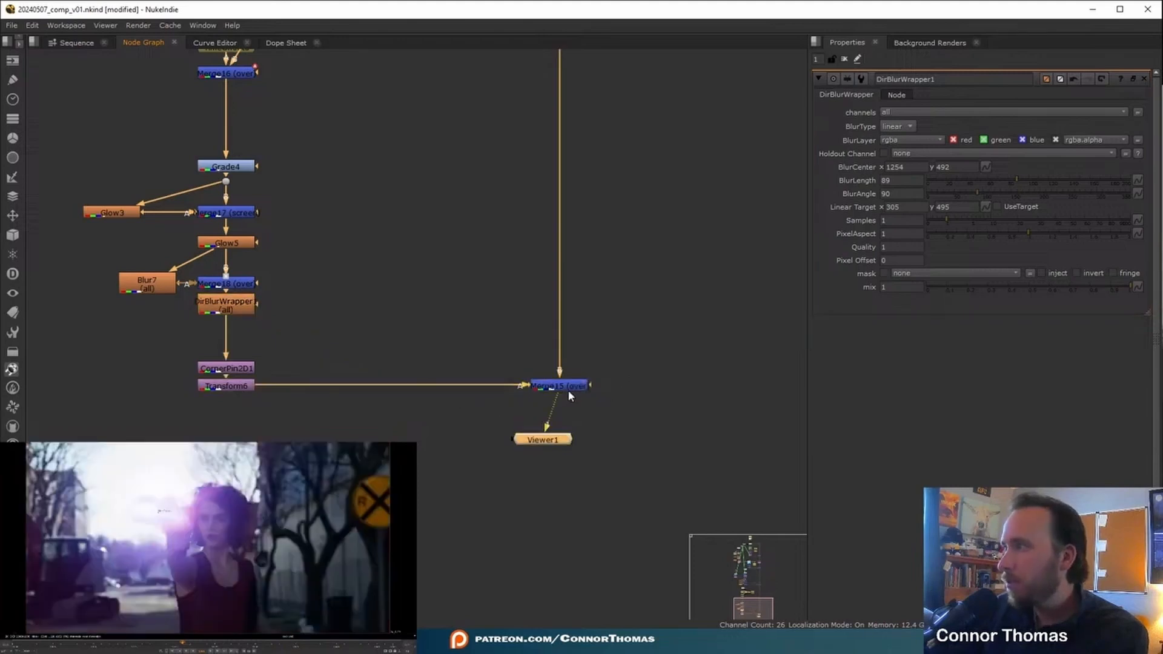
middle_drag(373, 308, 525, 384)
click(376, 386)
key(d)
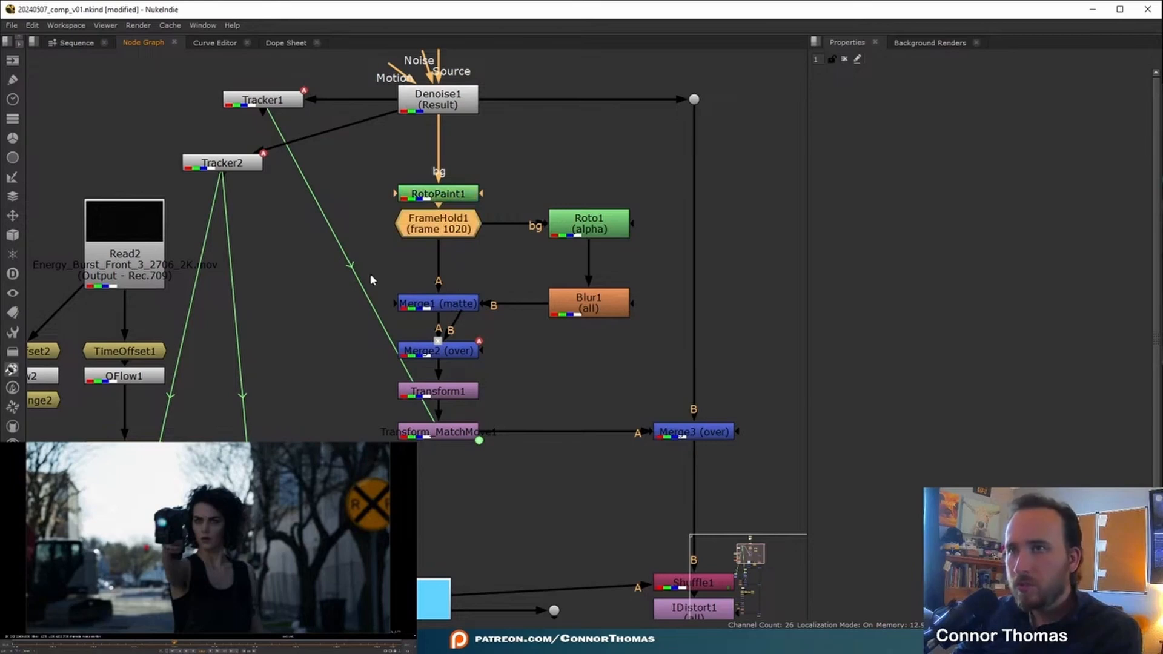
Step: Move Merge1 and Blur1 up toward FrameHold1 and Roto1 to open space above Merge2
drag(295, 272, 639, 330)
drag(440, 303, 440, 276)
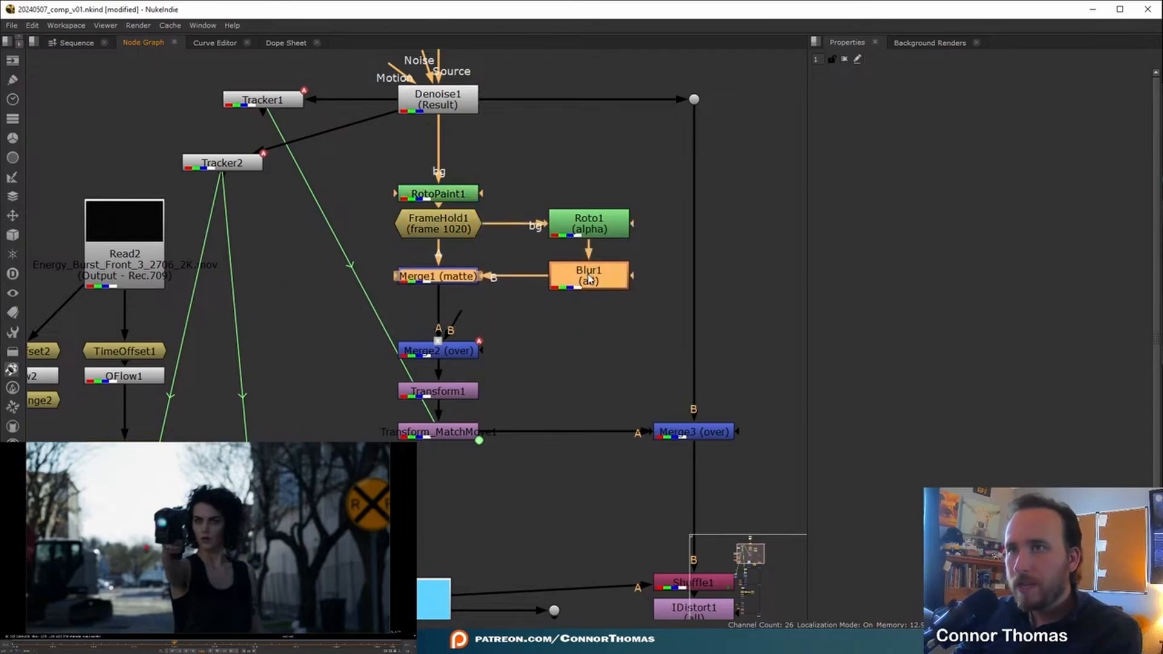
double_click(441, 277)
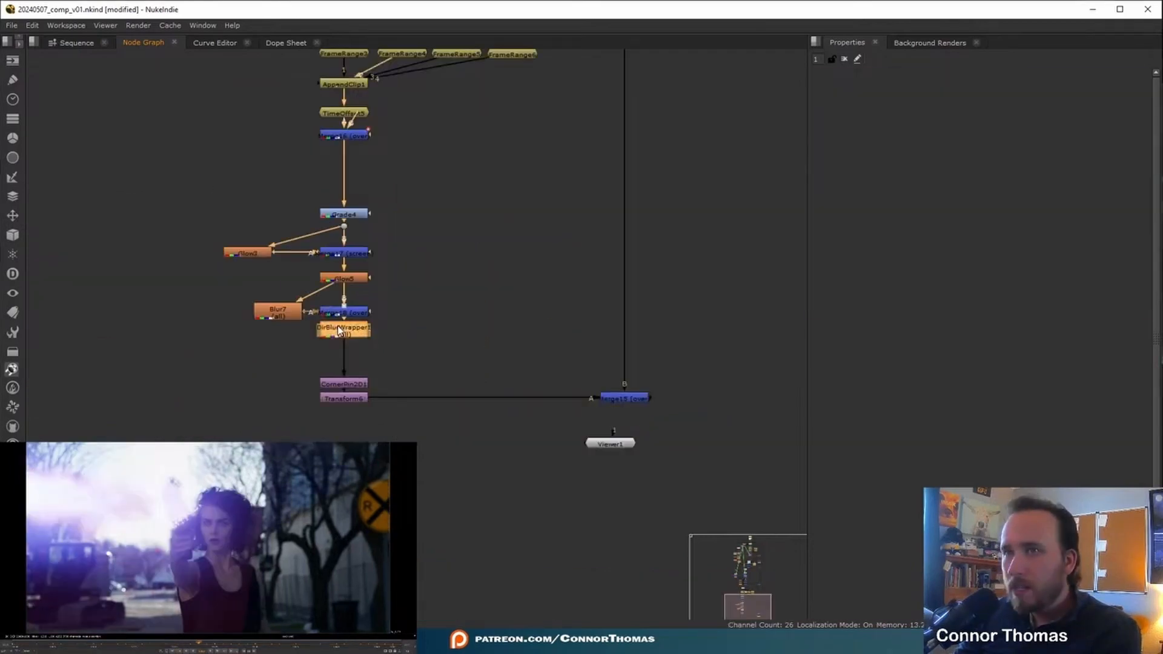
Step: Set DirBlurWrapper1's blur length to 40
double_click(339, 330)
double_click(902, 180)
text(40)
key(Return)
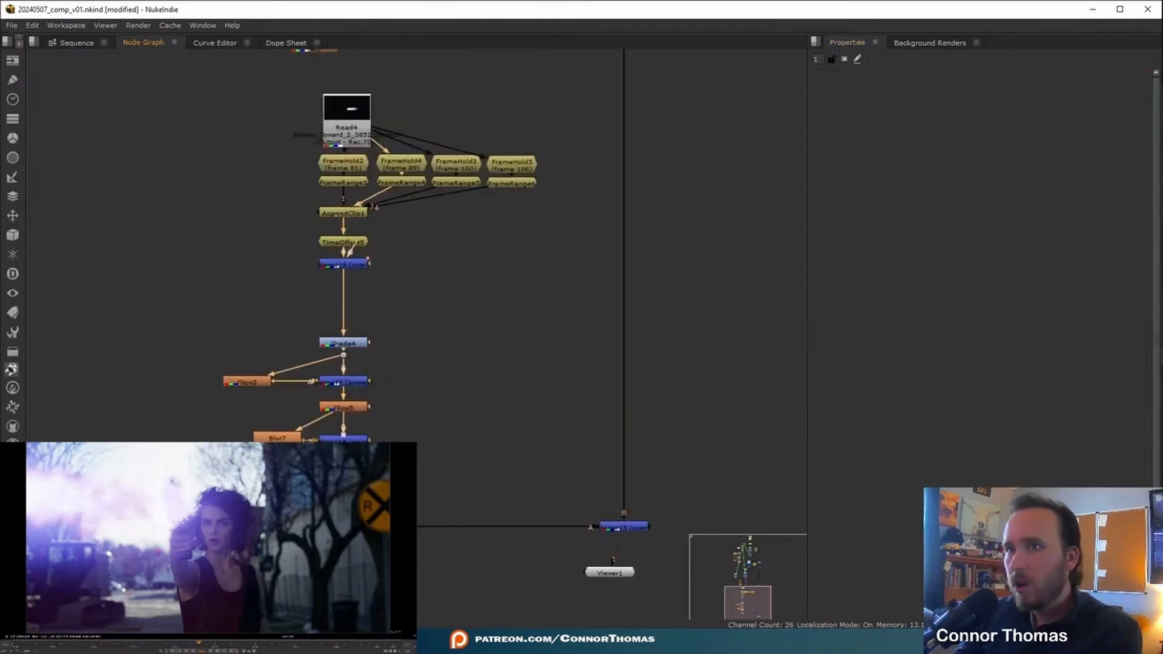
Step: Shrink the shot in CornerPin2D1 by moving its corners to about (278, -382), (1164, 166), (1008, 660) and (44, 1148)
double_click(343, 513)
scroll(150, 540, down, 7)
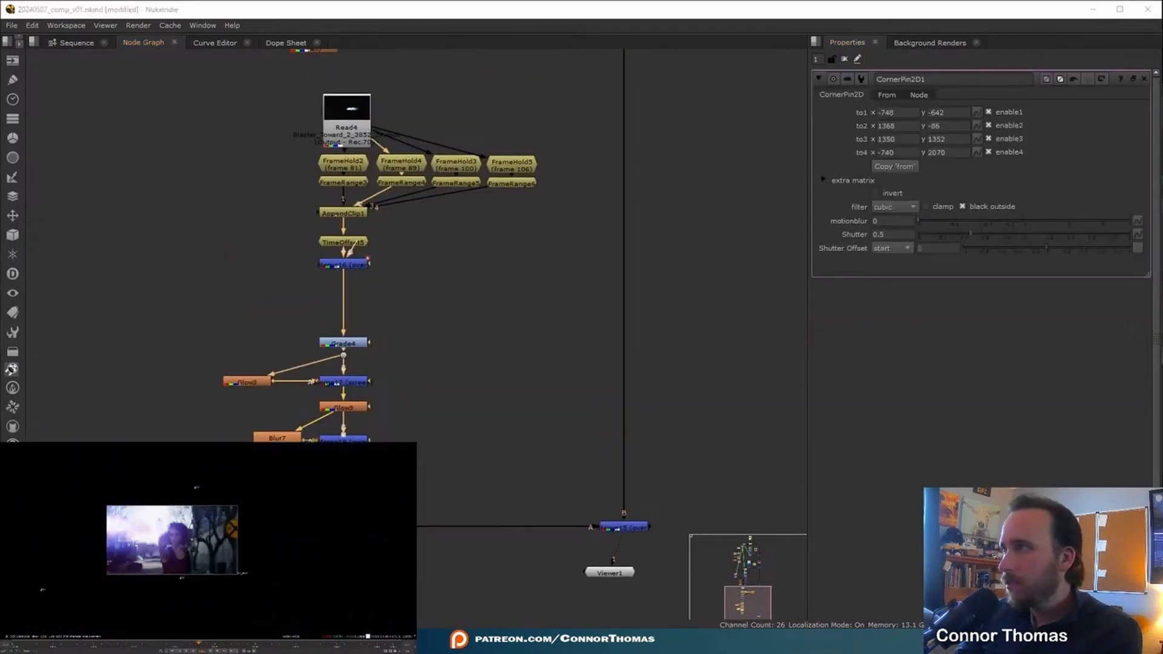
drag(121, 473, 153, 520)
drag(103, 592, 192, 573)
drag(212, 517, 193, 548)
scroll(190, 572, up, 3)
middle_drag(194, 572, 190, 561)
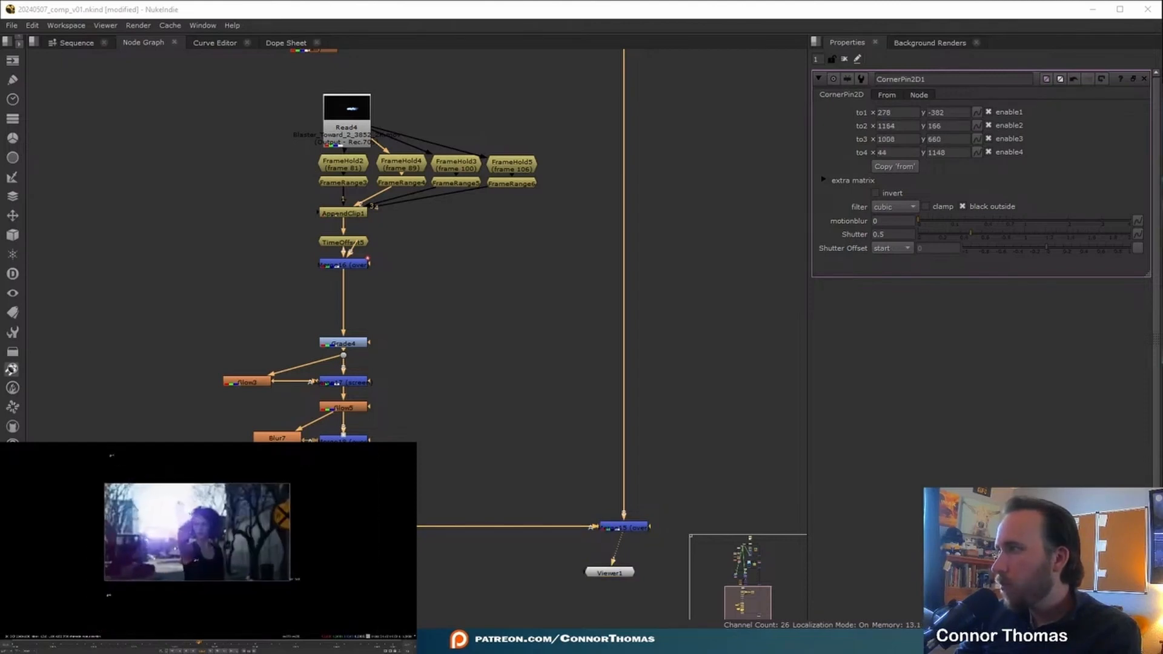
Step: On the firing frame, reposition the shot at the muzzle with Transform6's translate at about -144, 226
click(181, 643)
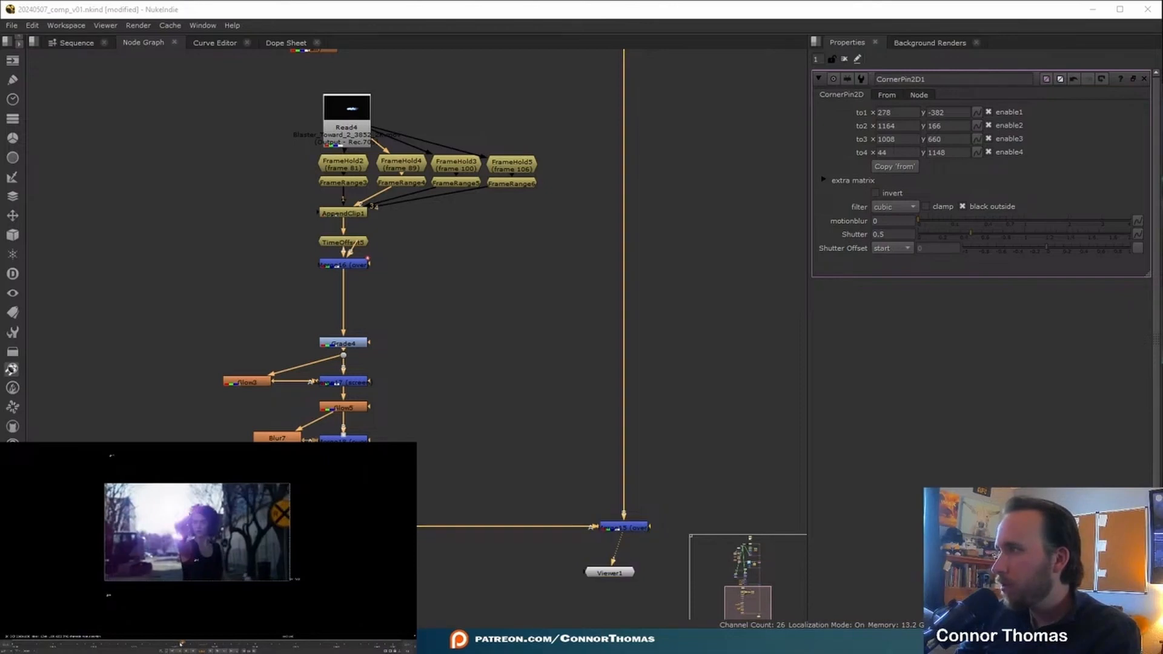
double_click(343, 484)
drag(188, 527, 184, 511)
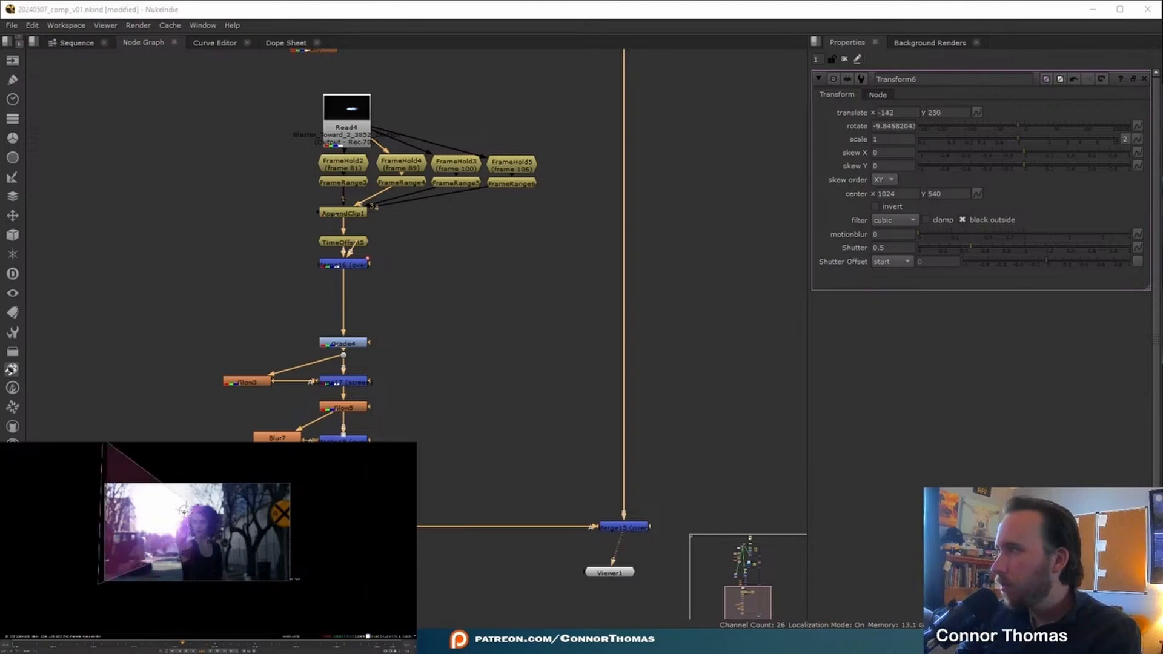
scroll(192, 521, up, 3)
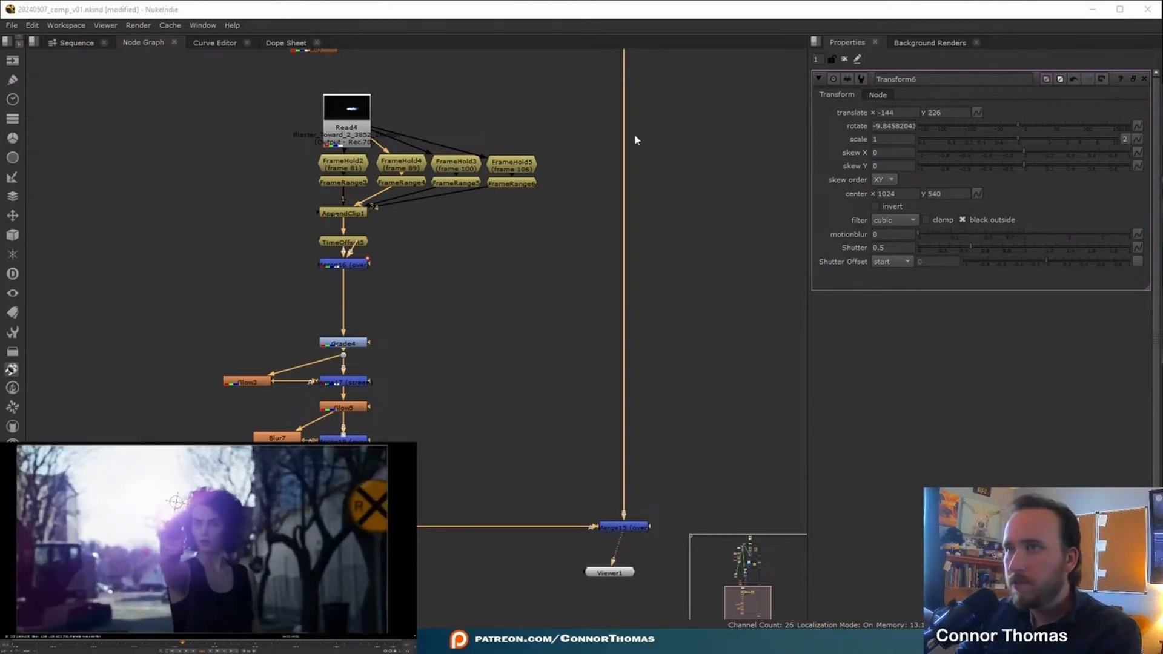
Step: Disable the main-stream merge that brings in the Glow1, Glow2 and Blur5 spark branch
middle_drag(637, 137, 574, 423)
click(564, 333)
key(1)
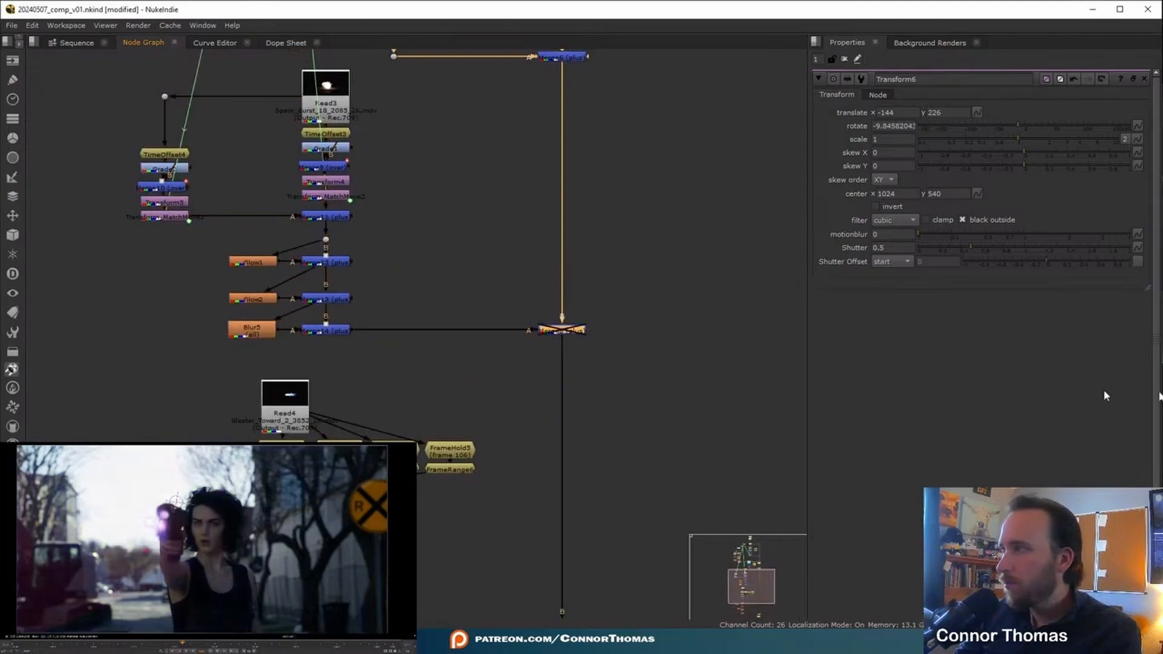
key(d)
Step: Set TimeOffset5's time offset to 1020 frames and step through the neighbouring frames to check the timing
middle_drag(488, 391, 496, 94)
double_click(286, 234)
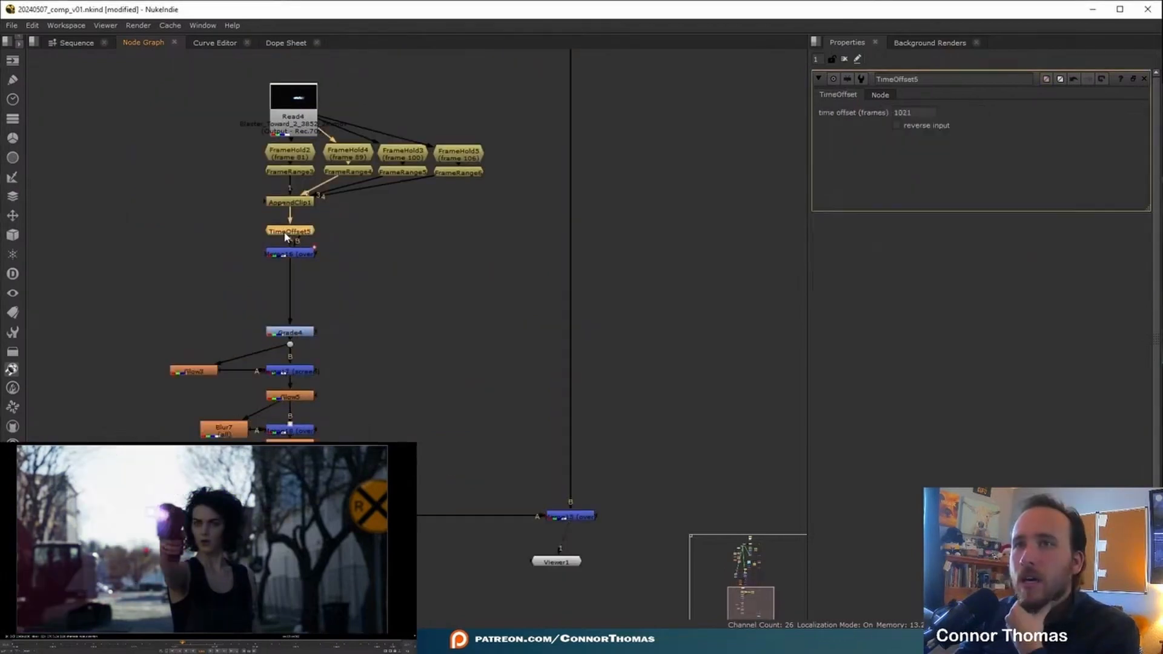
click(912, 113)
text(0)
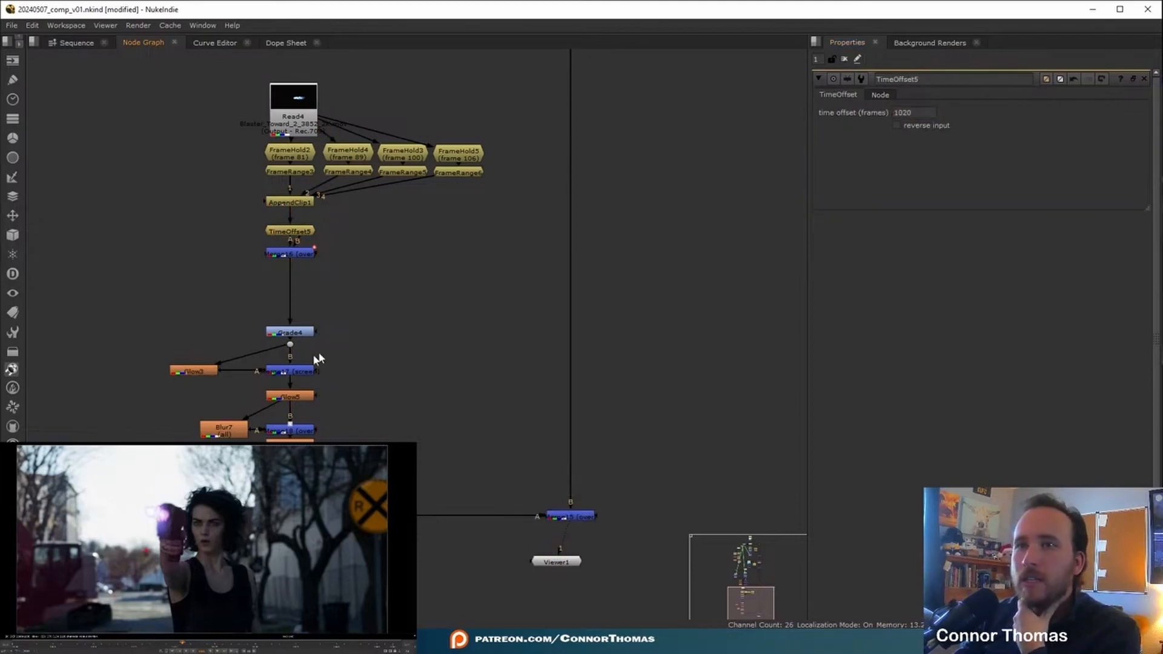
key(Right)
key(Right)
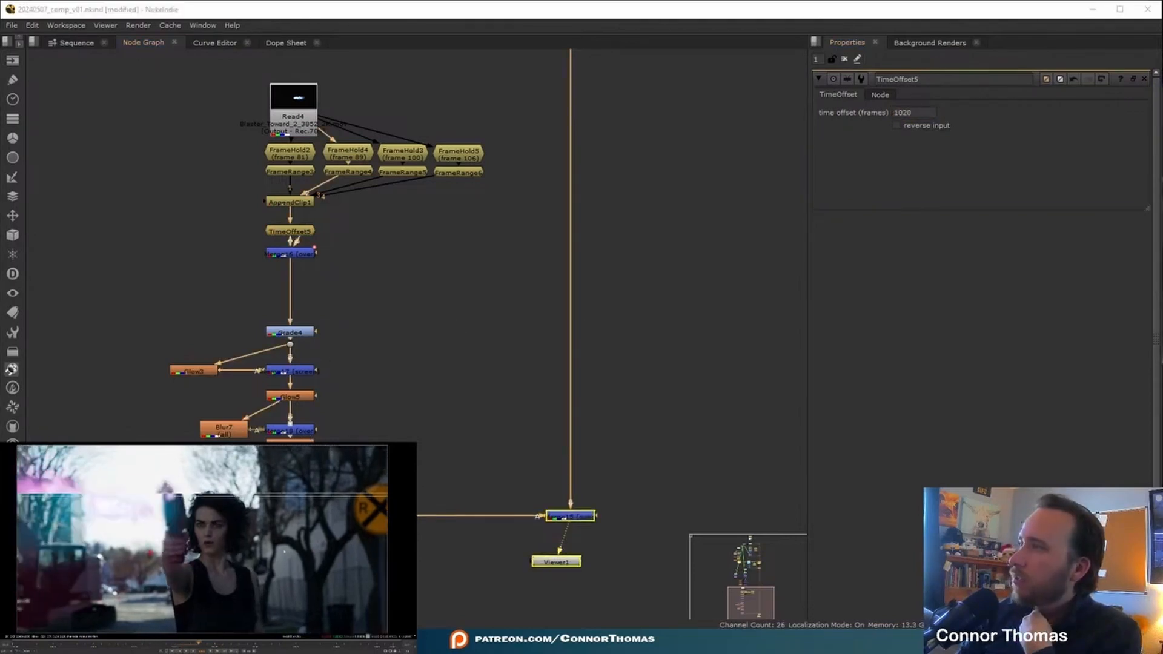
key(Left)
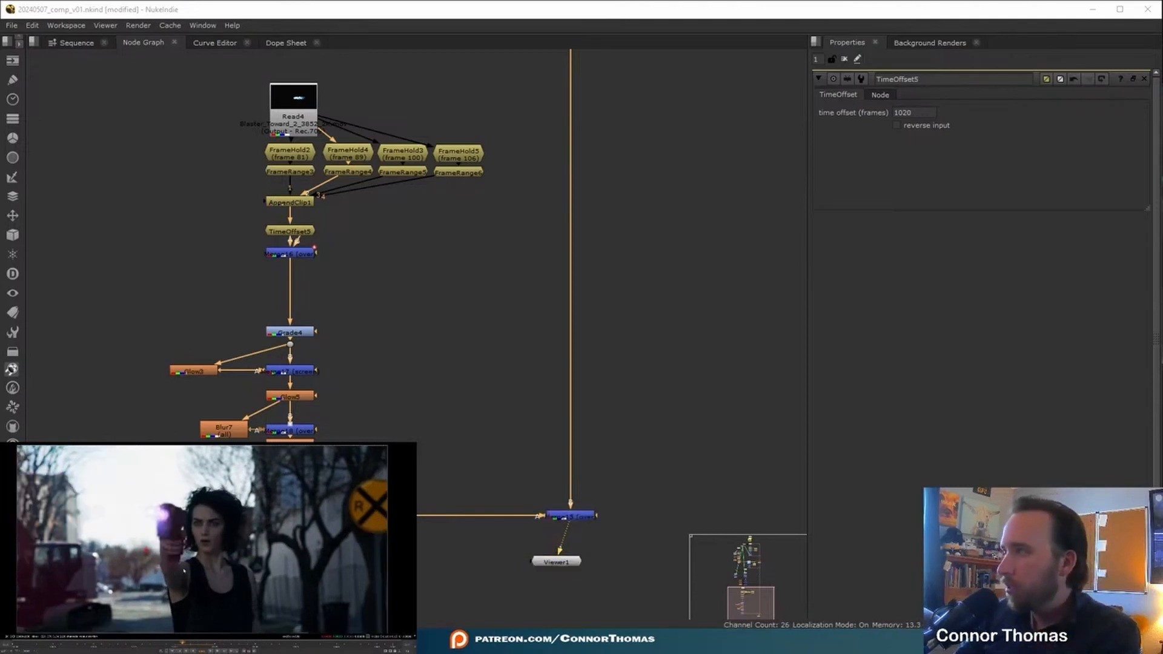
Step: Re-enable the main-stream merge of the spark branch and go to the firing frame
middle_drag(609, 92, 547, 310)
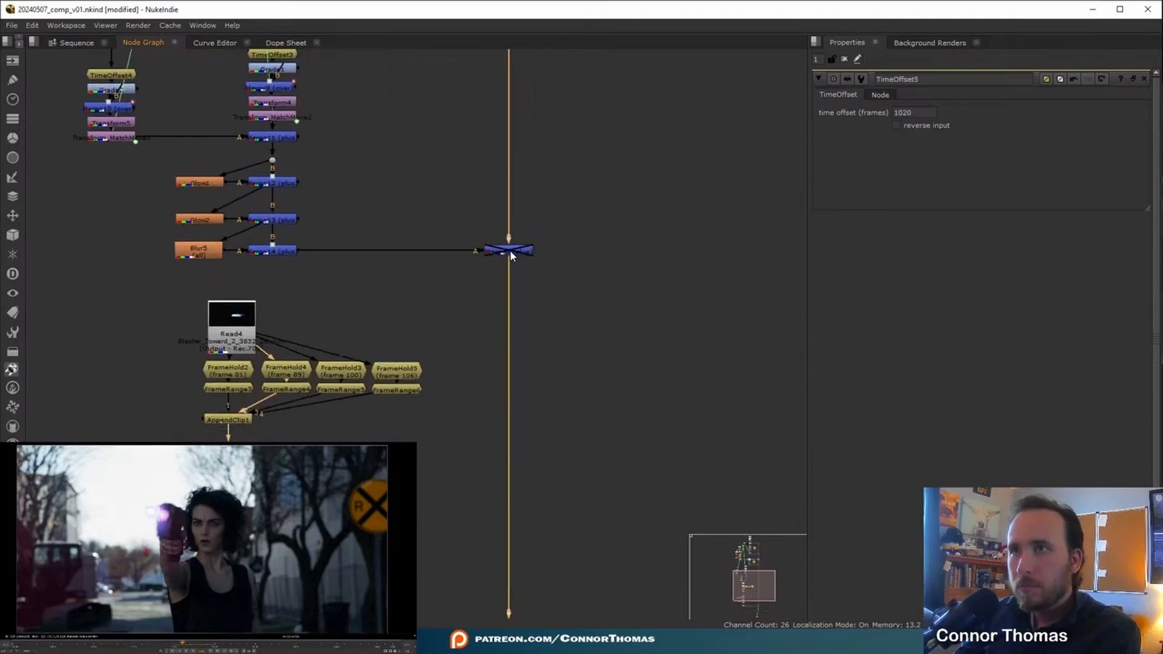
click(511, 253)
key(1)
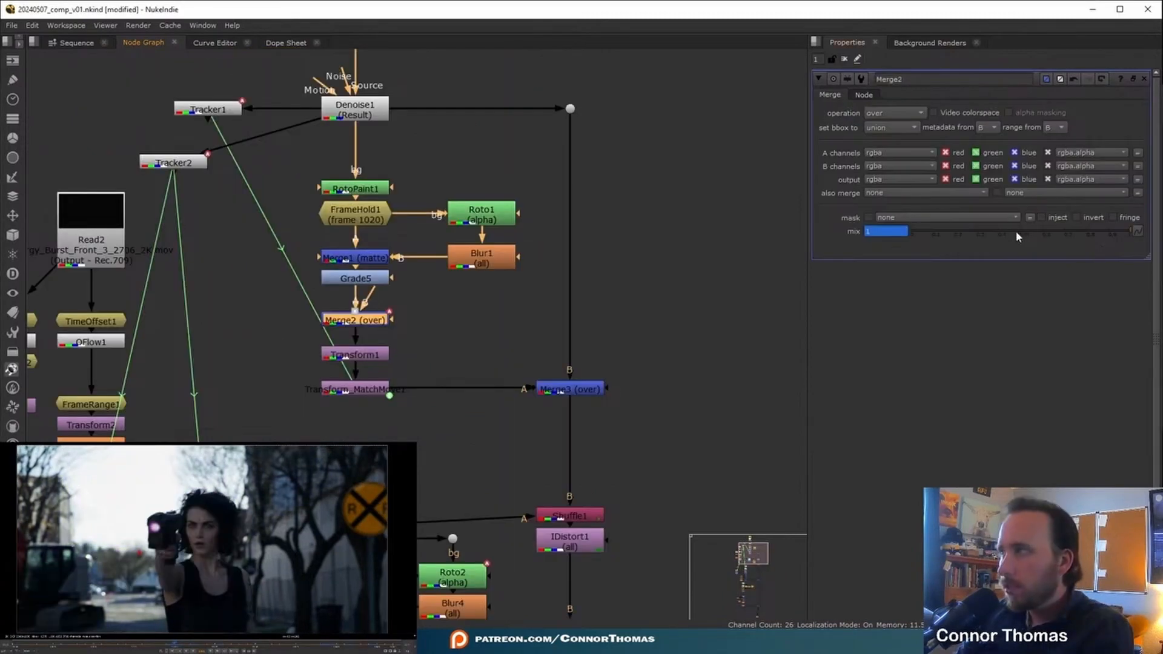
click(182, 643)
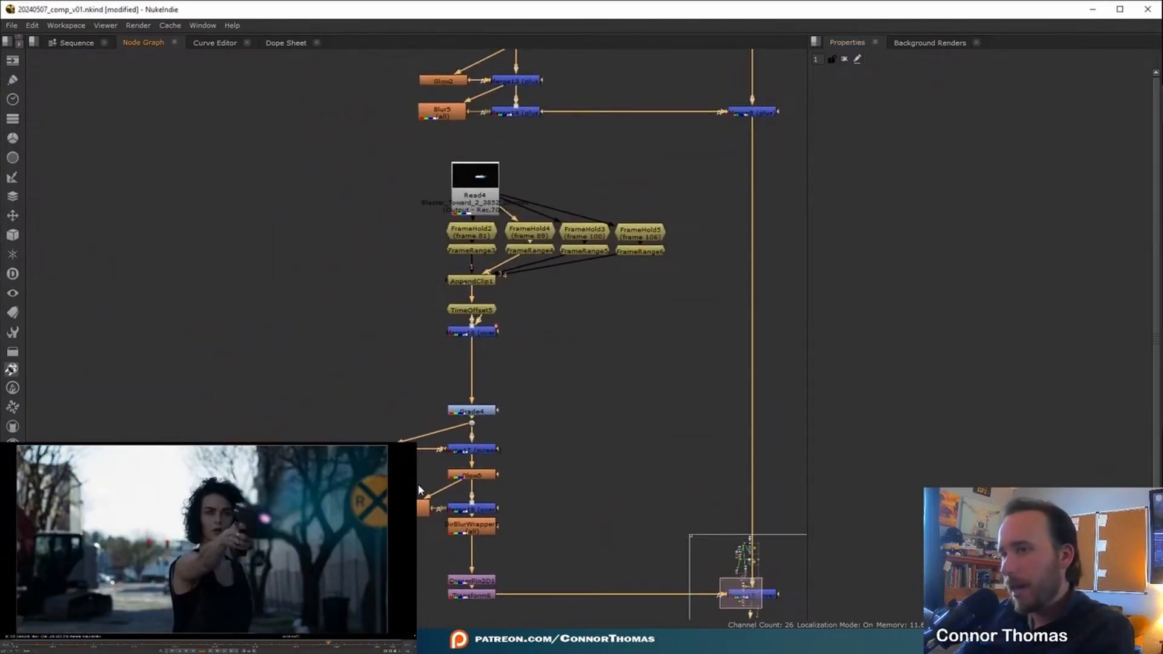
Step: Add a new TimeOffset node beside the blaster shot chain and connect its input to CornerPin2D1
middle_drag(356, 404, 415, 290)
key(Tab)
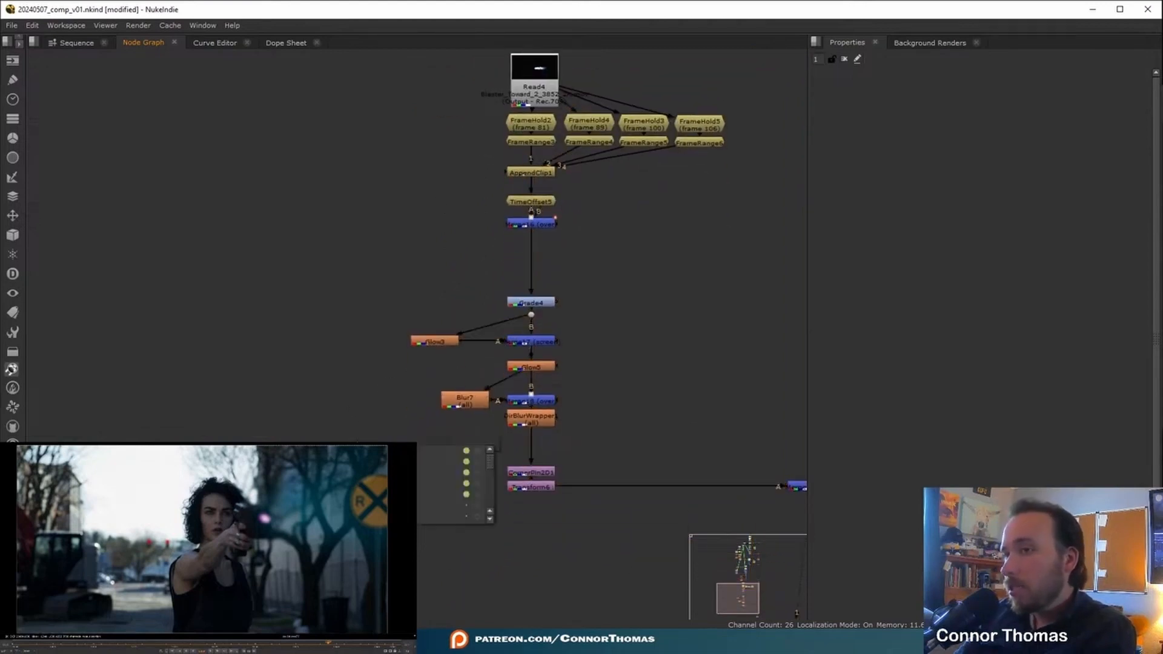
text(time)
key(Down)
key(Return)
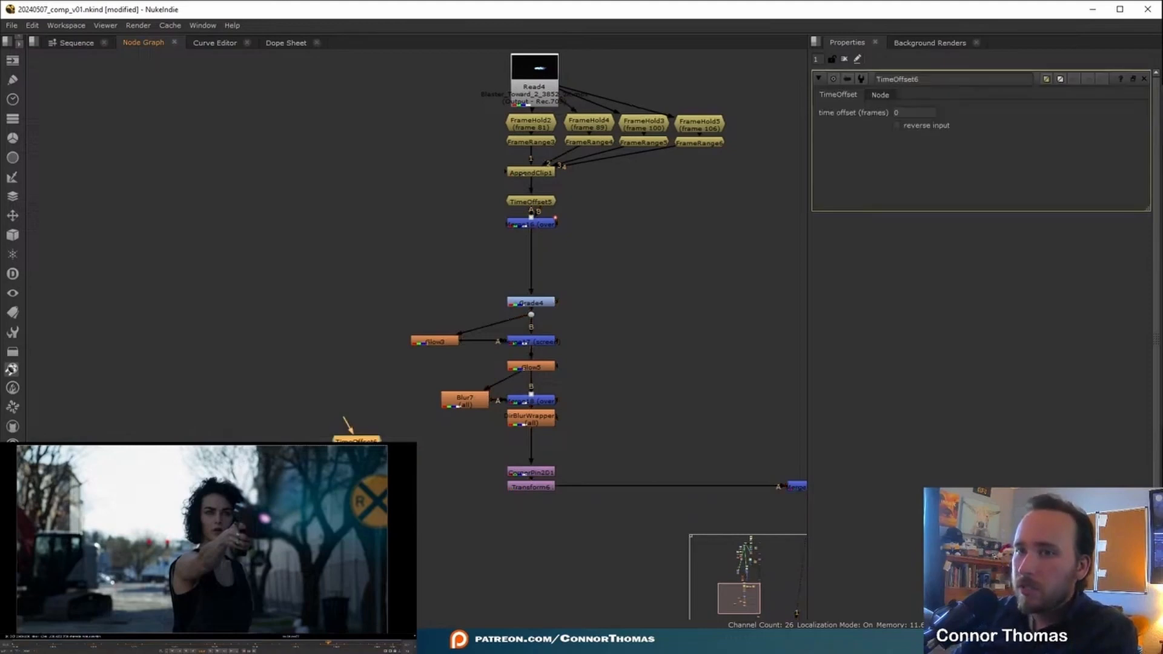
drag(349, 420, 536, 442)
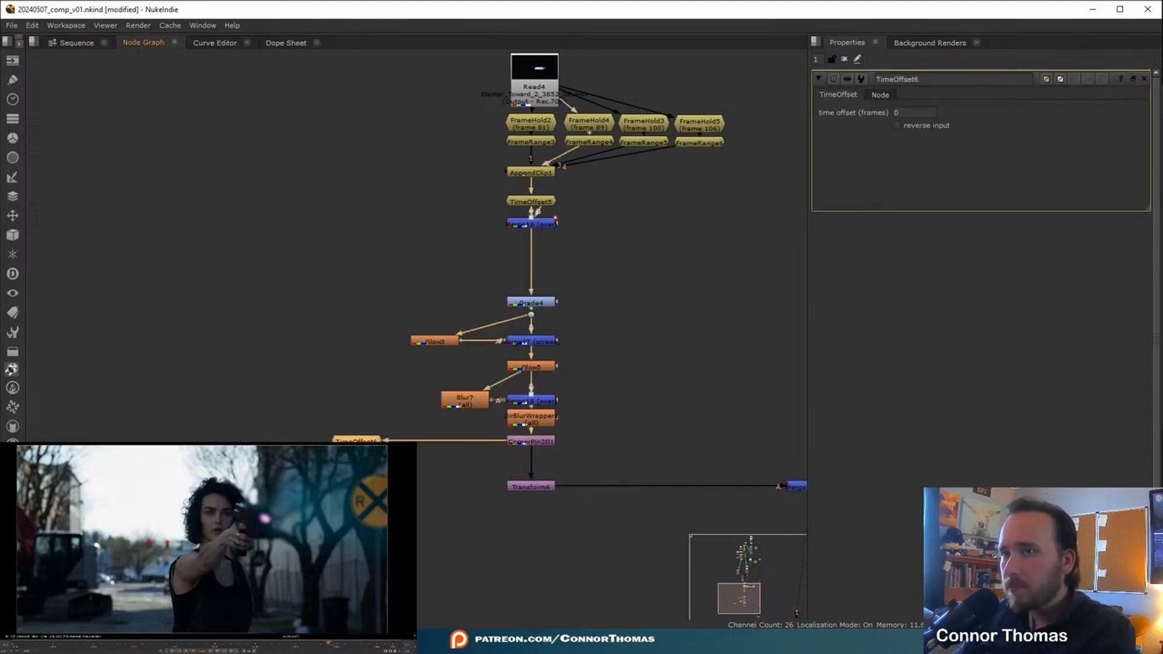
Step: Change TimeOffset6's time offset and close its properties
click(899, 113)
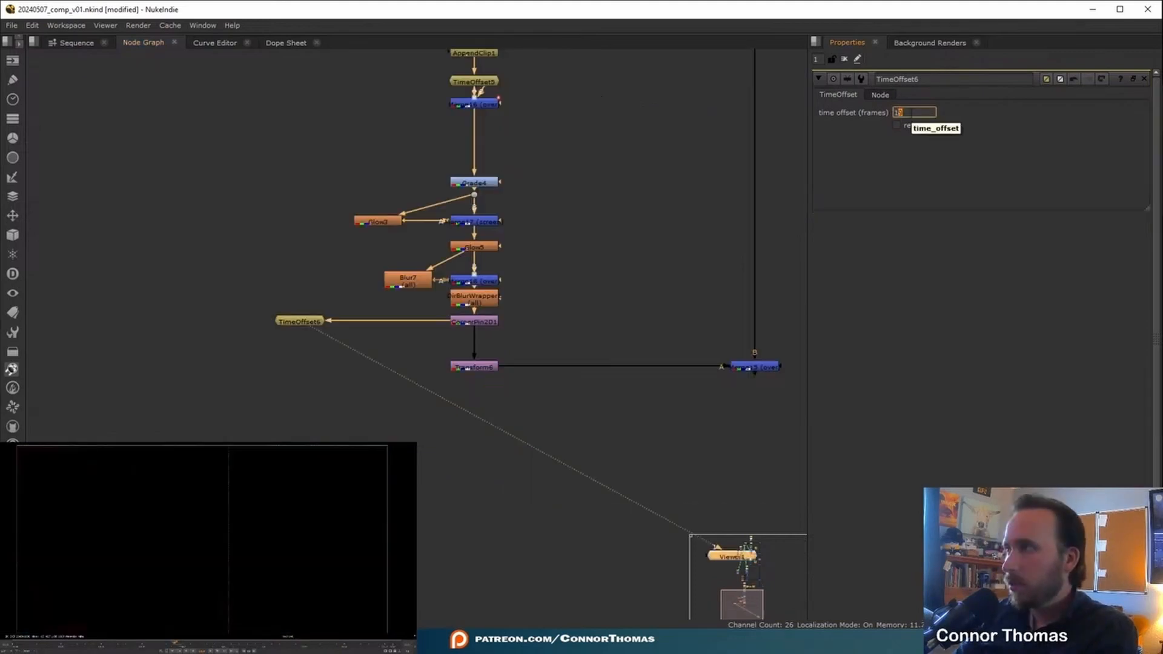
click(844, 60)
click(444, 380)
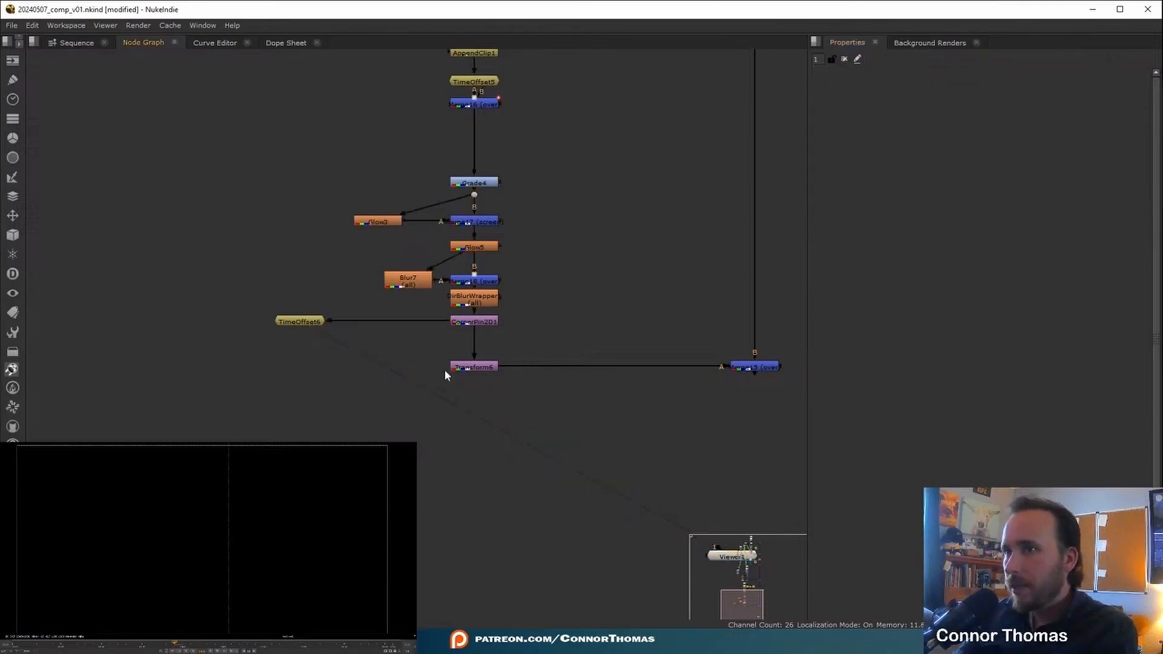
Step: Add a Transform node below TimeOffset6 and mirror it horizontally with a scale width of -1
click(297, 323)
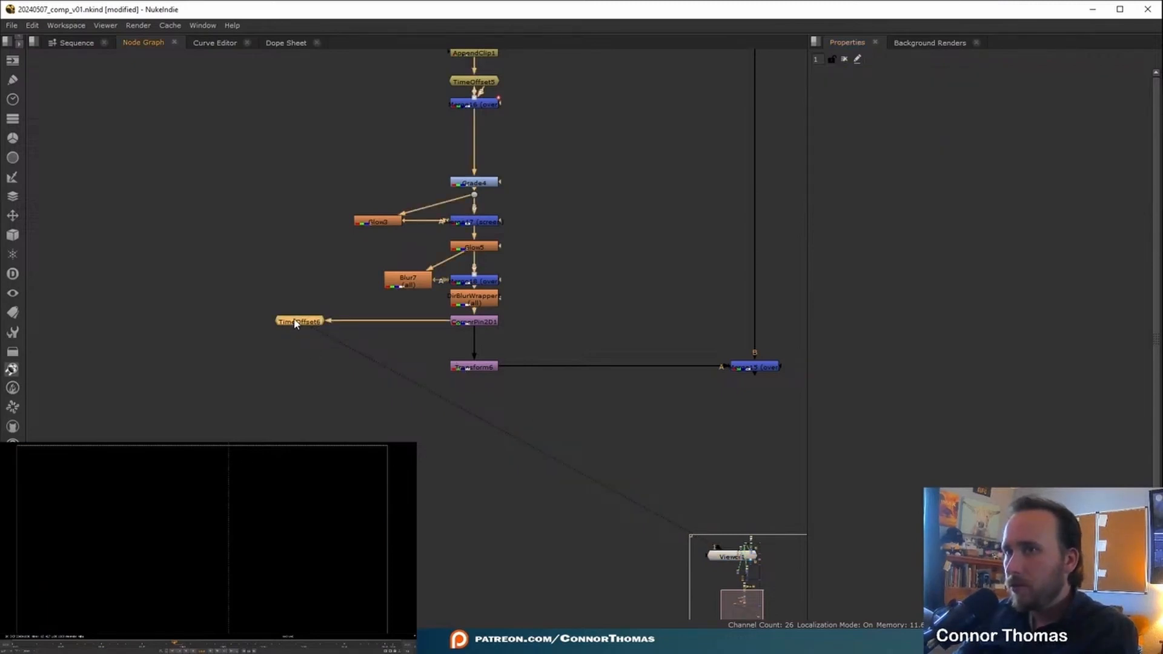
key(t)
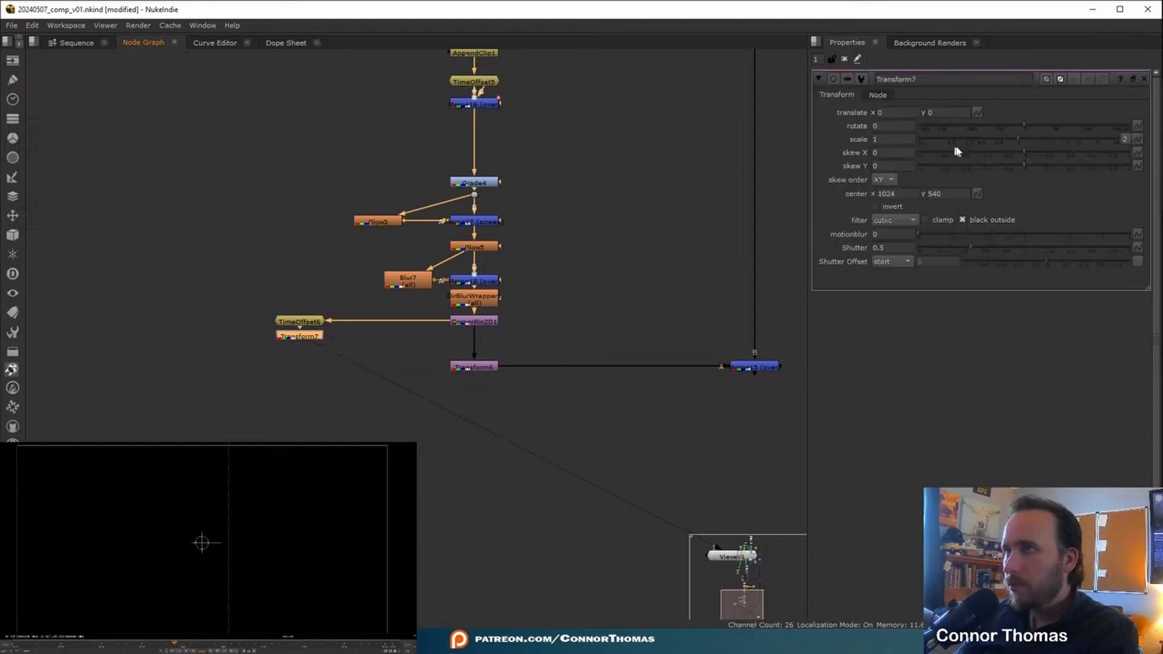
click(1124, 140)
click(897, 140)
text(-1)
click(475, 462)
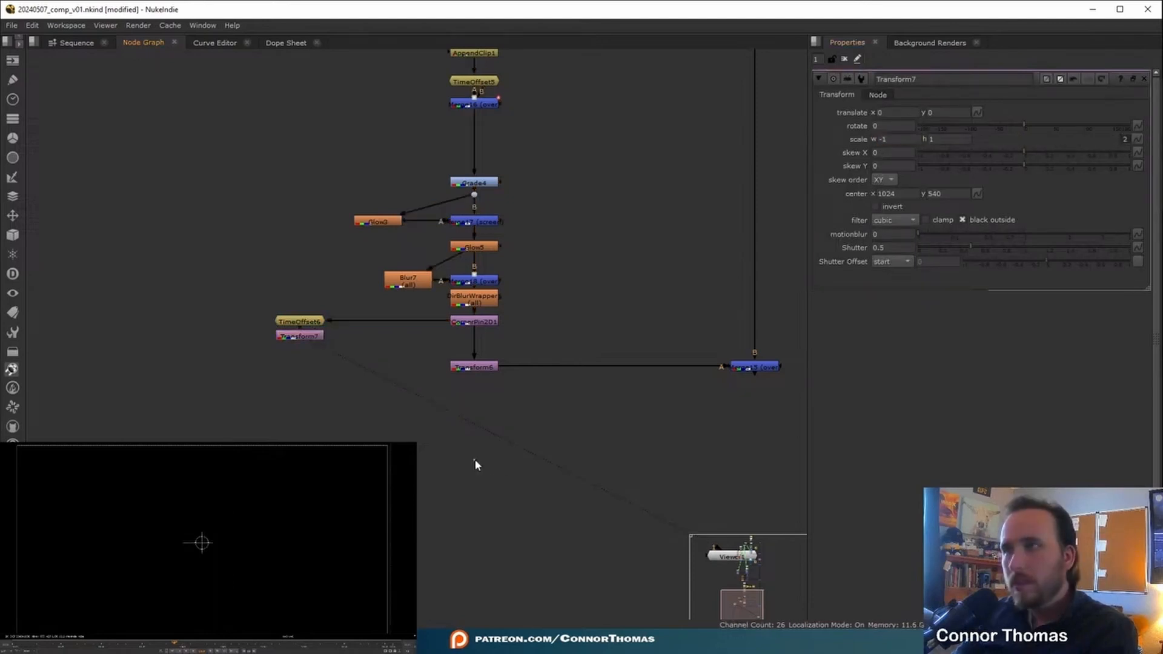
Step: View the main-stream merge and move Transform7 to translate x 5, y 28
click(748, 367)
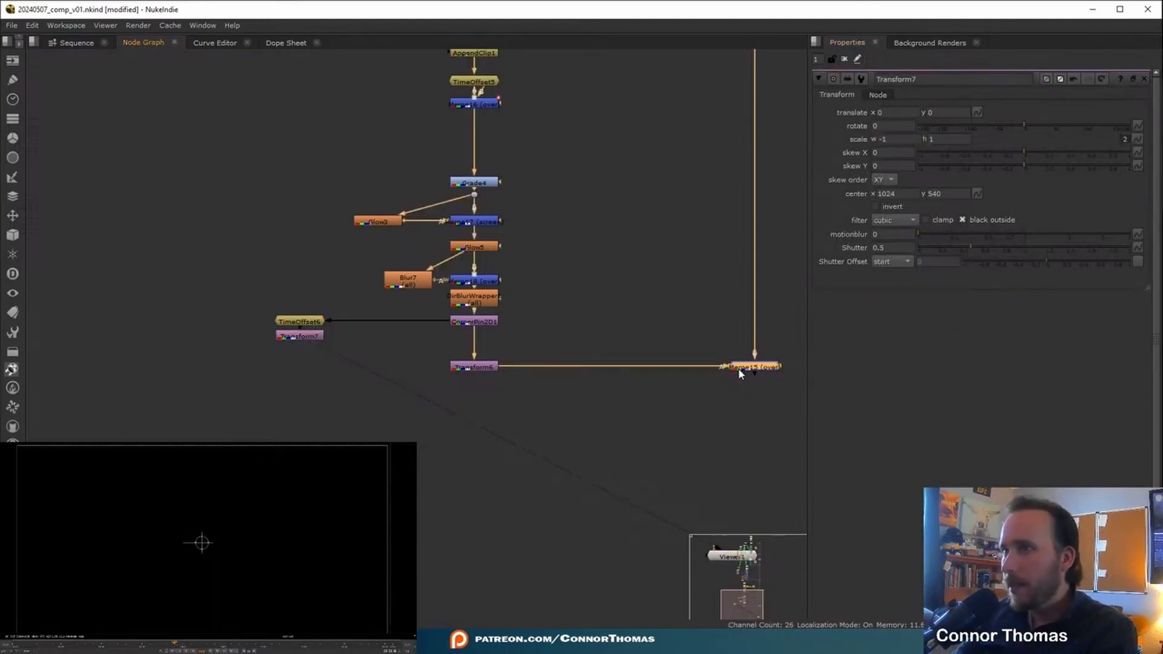
key(1)
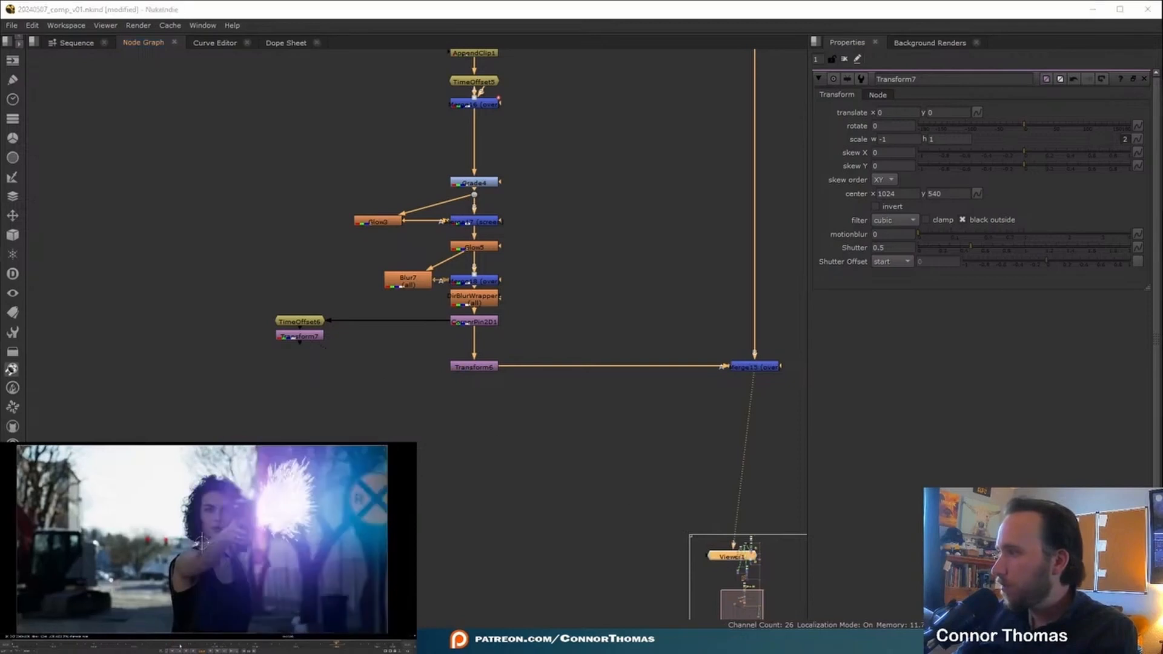
drag(201, 543, 203, 537)
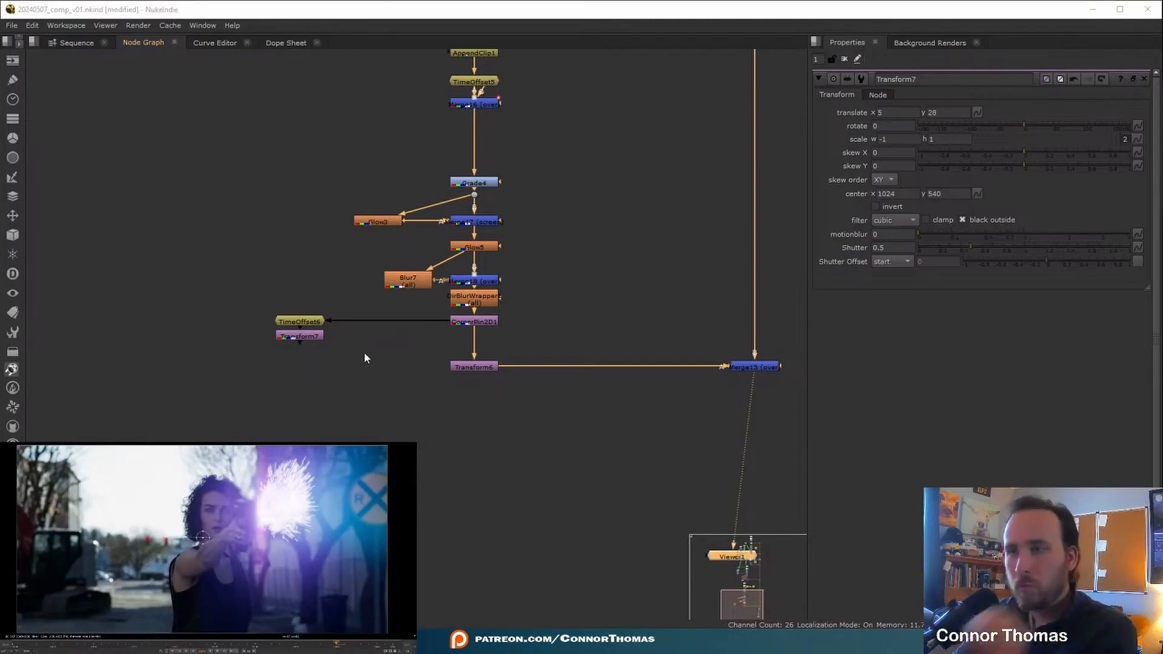
Step: Combine Transform7 with Transform6 through a new Merge node below them, set its operation to plus, and view it
click(295, 341)
key(m)
drag(371, 341, 470, 417)
drag(298, 343, 300, 337)
drag(477, 392, 475, 367)
drag(470, 414, 477, 416)
key(1)
click(476, 416)
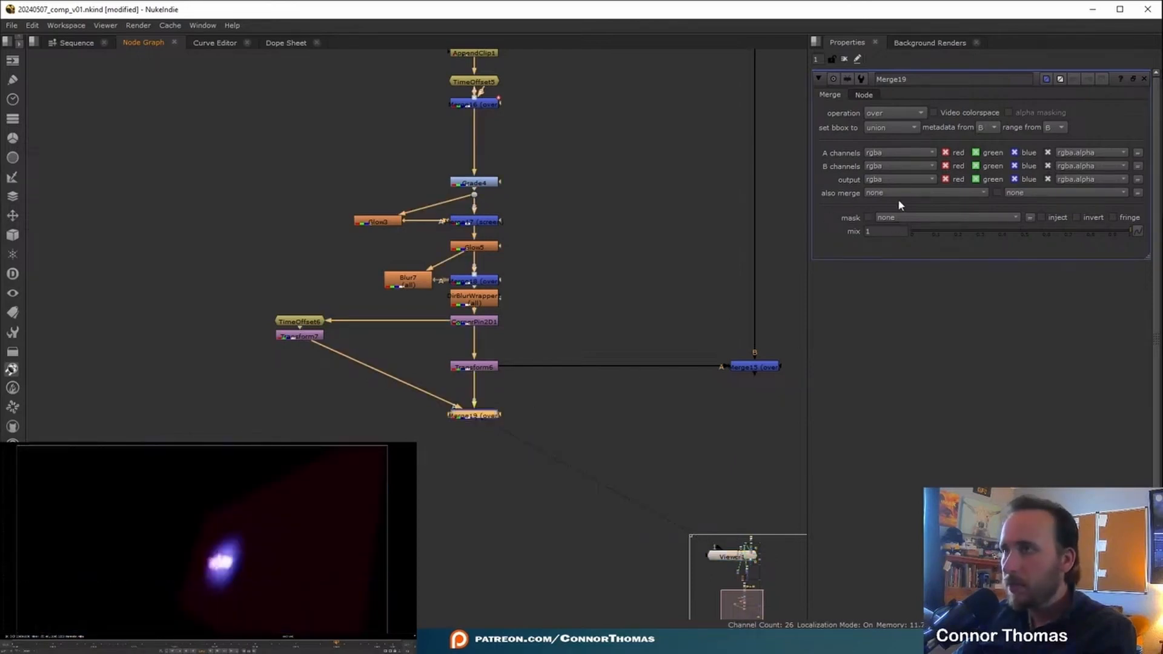
click(891, 114)
click(896, 307)
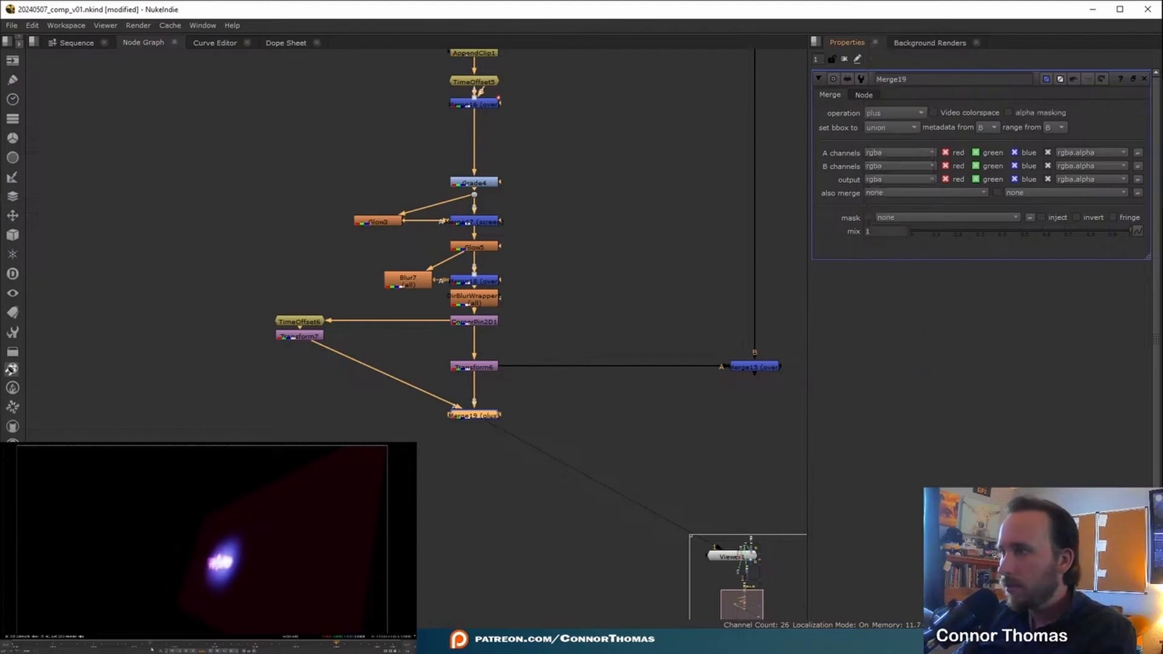
Step: Check the mirrored shot across the frames and rotate Transform7 to about 14.27 degrees
drag(98, 645, 183, 645)
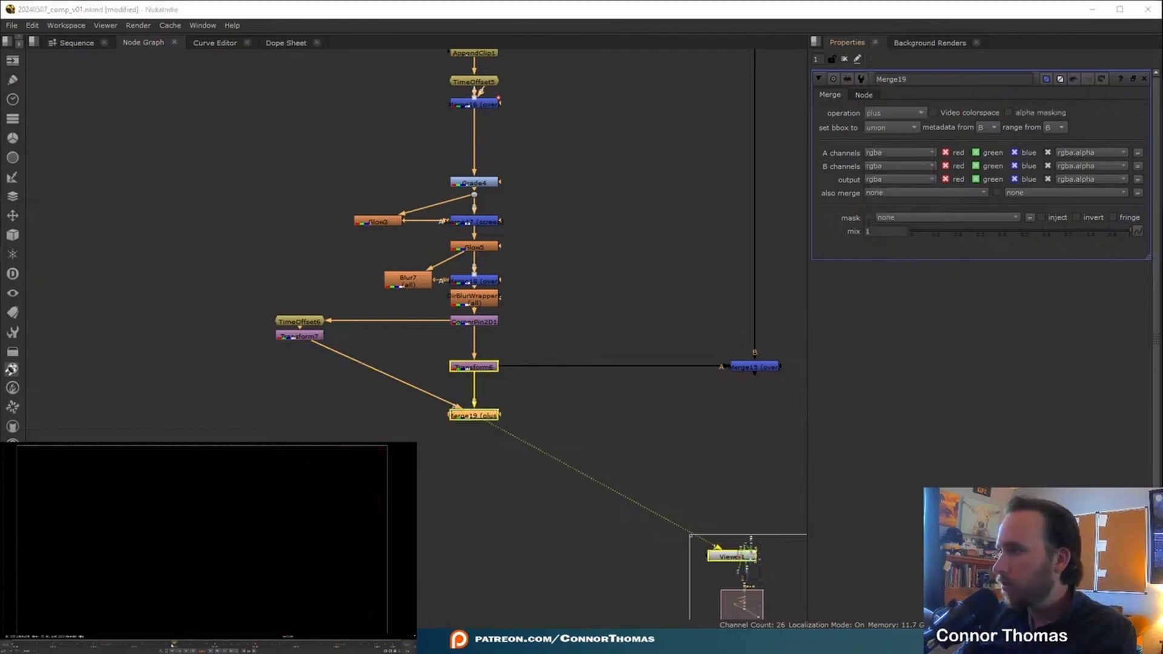
click(329, 369)
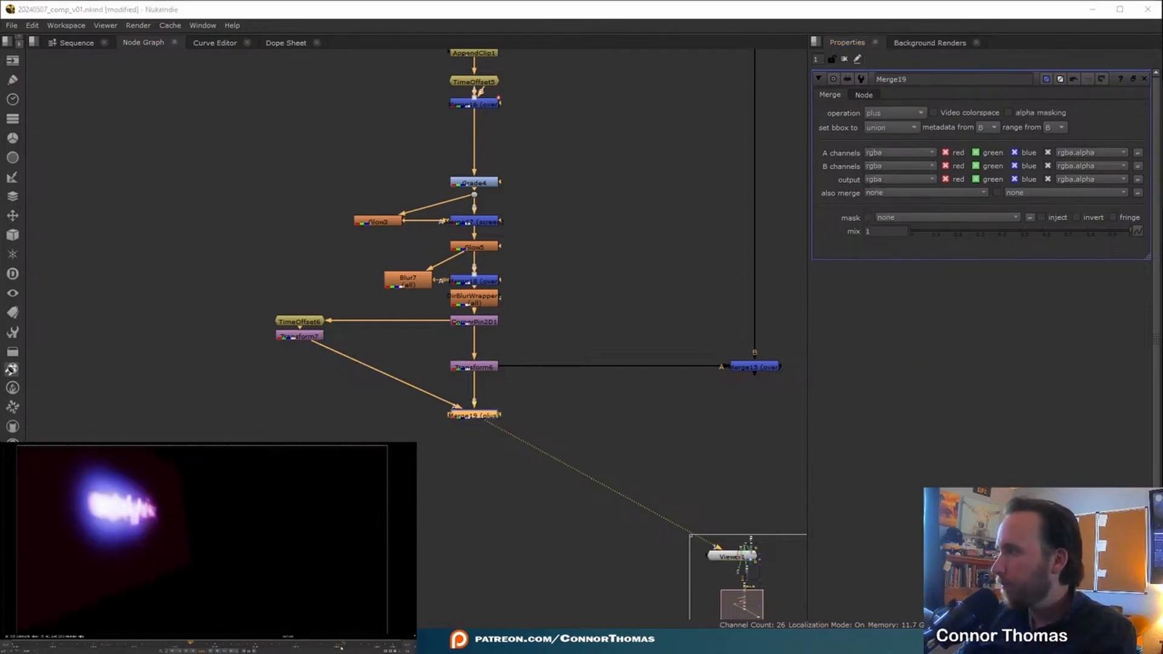
click(306, 337)
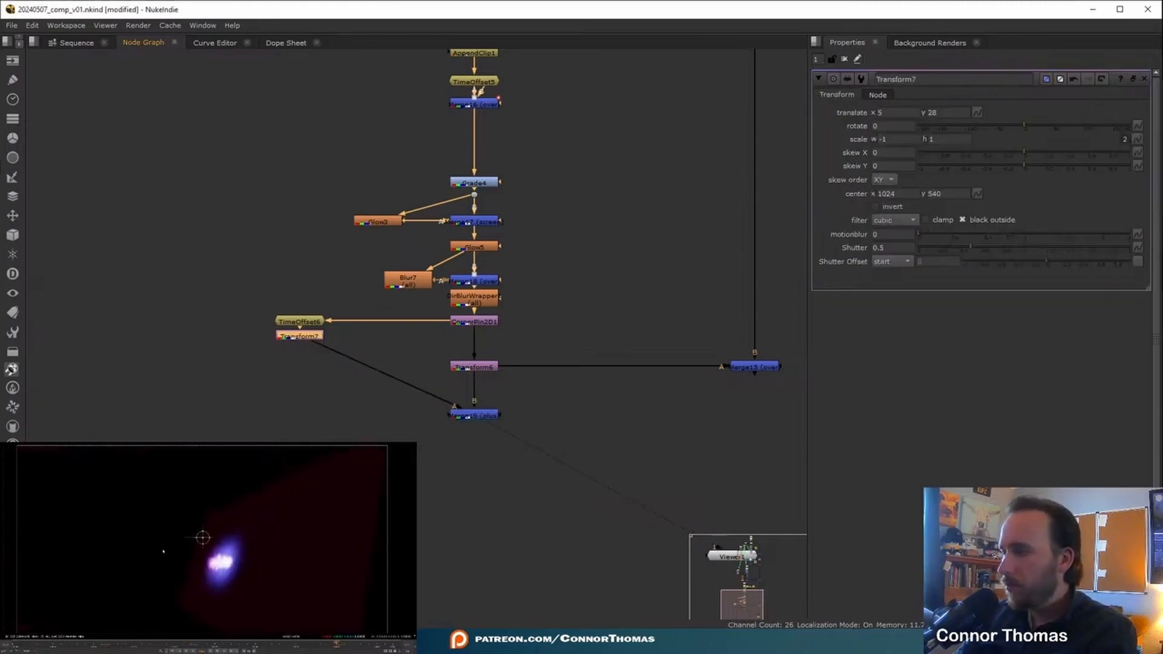
drag(184, 537, 182, 543)
Step: Reconnect the main-stream merge's A input from Transform6 to Merge19 and view the composite
drag(514, 367, 492, 416)
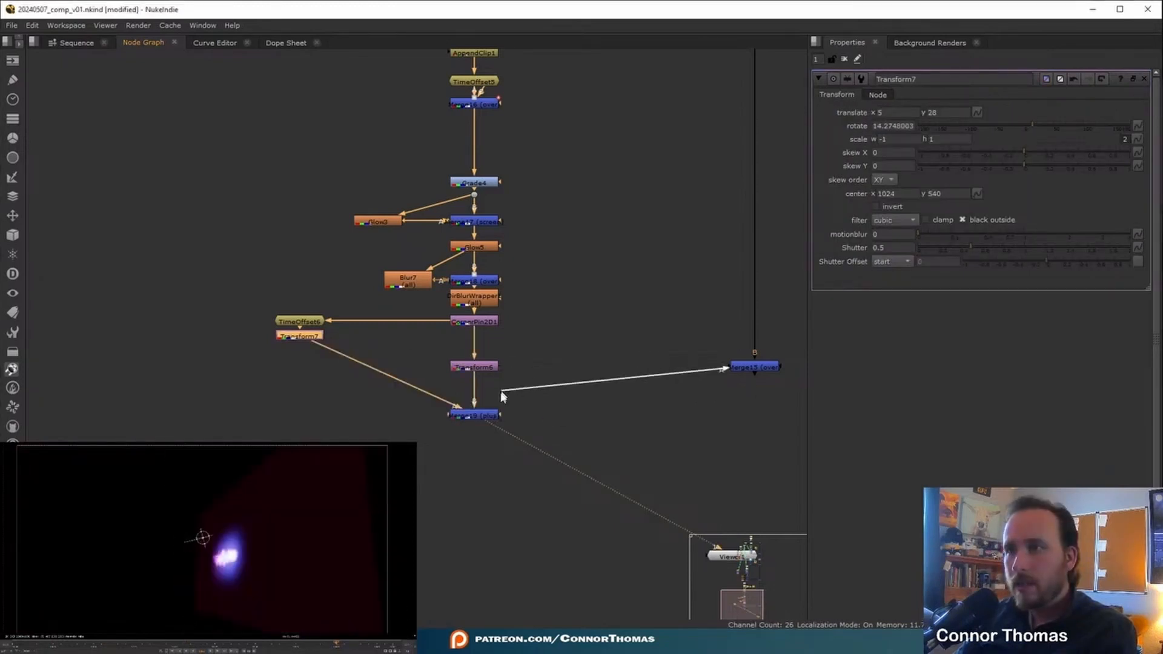
click(756, 369)
key(1)
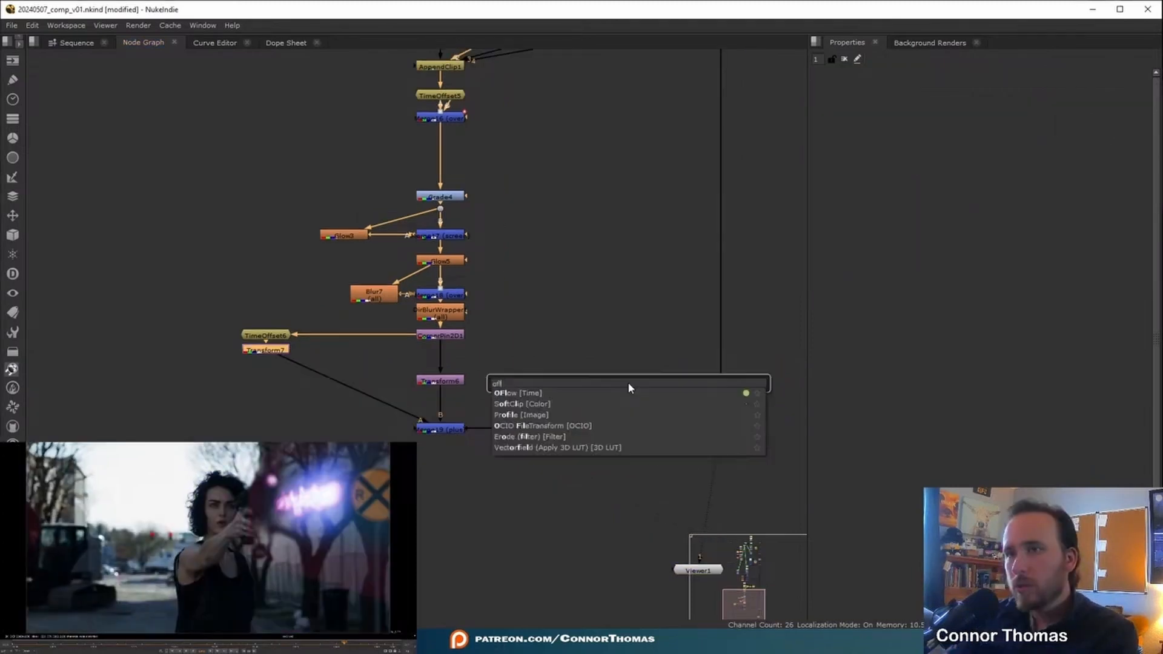
Step: Add an OFlow node below Transform7 and view its output
text(low)
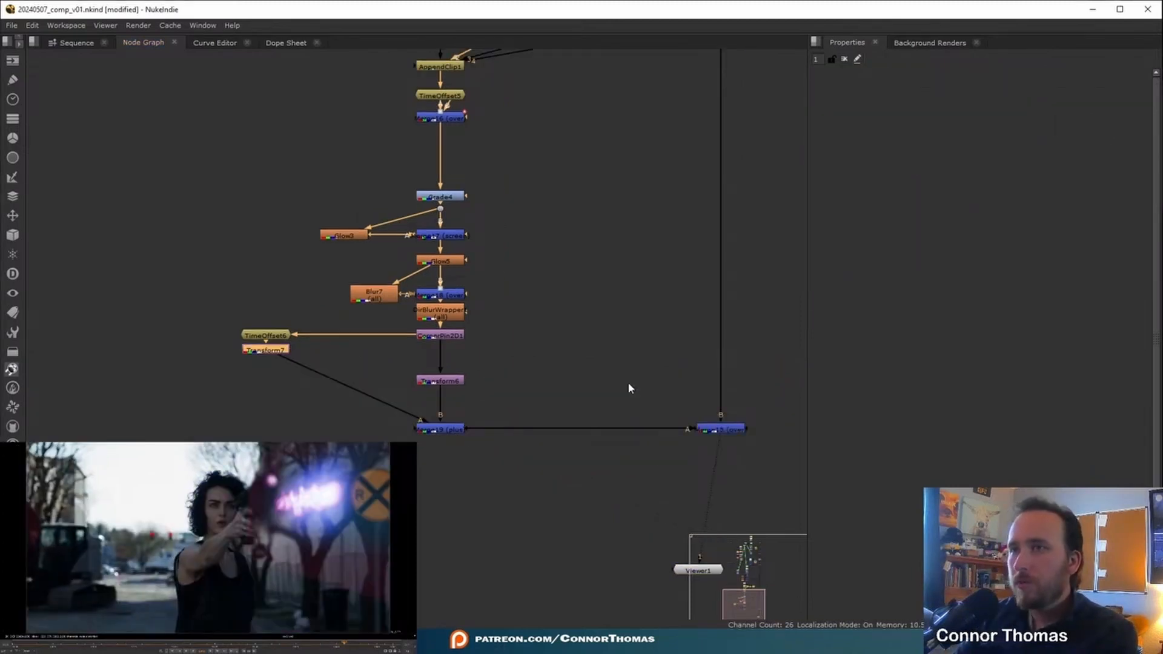
key(Return)
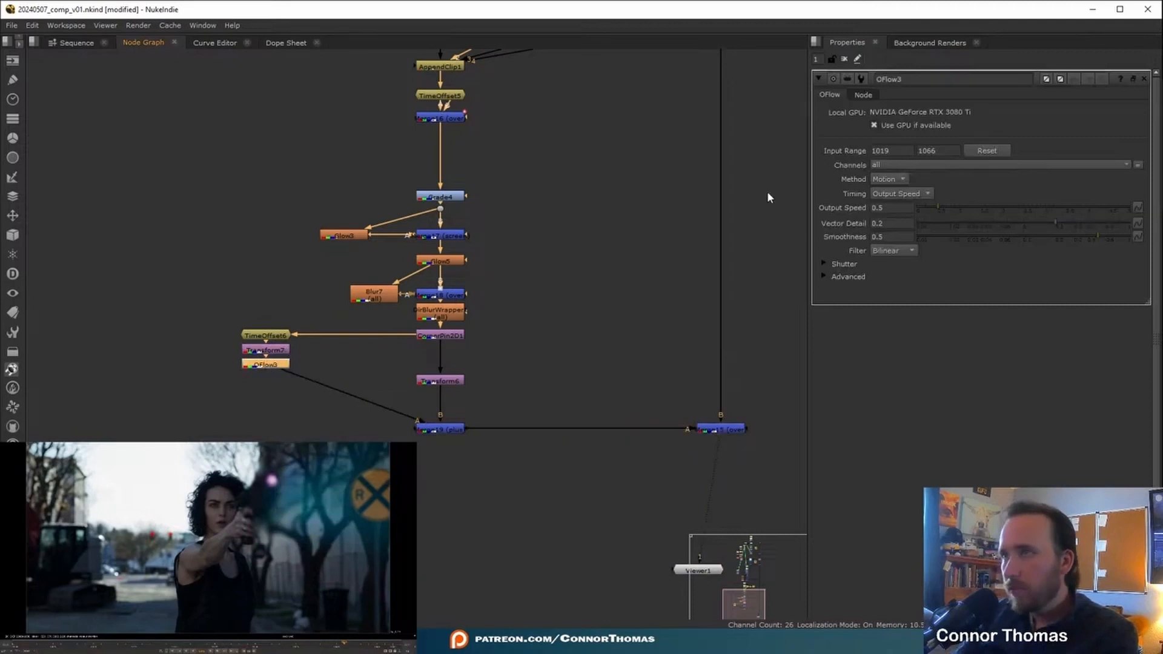
key(1)
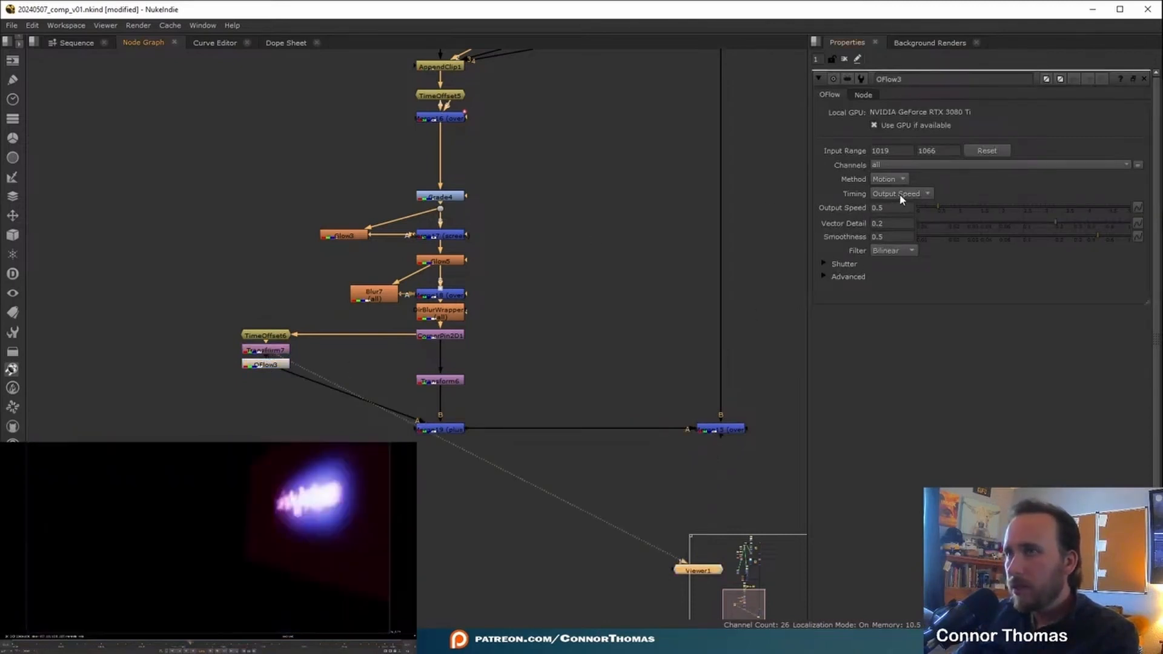
Step: Switch OFlow3's timing to Frame and set a key with the frame value 1041
click(901, 194)
click(909, 207)
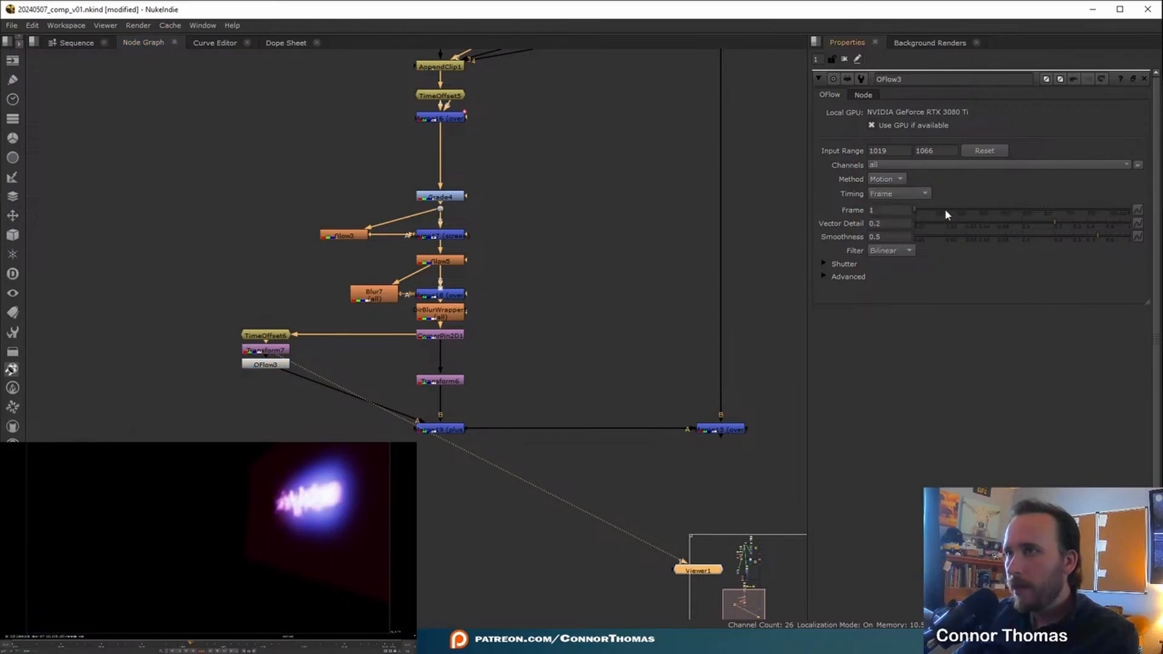
drag(879, 210, 688, 193)
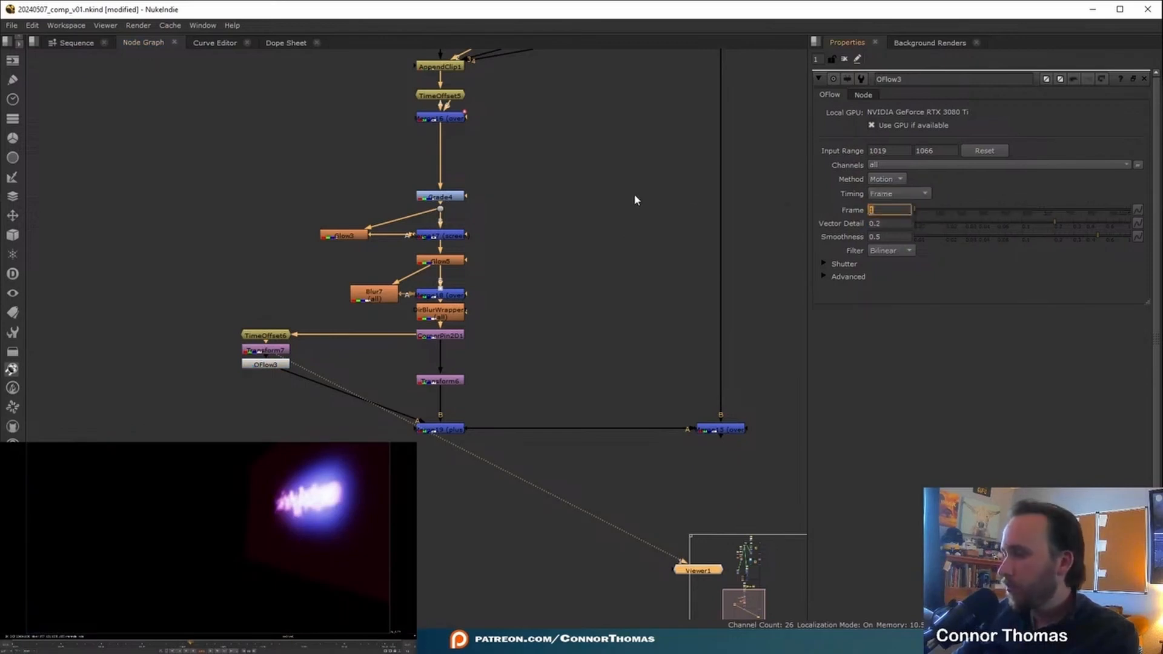
text(1041)
key(Return)
right_click(879, 207)
click(910, 215)
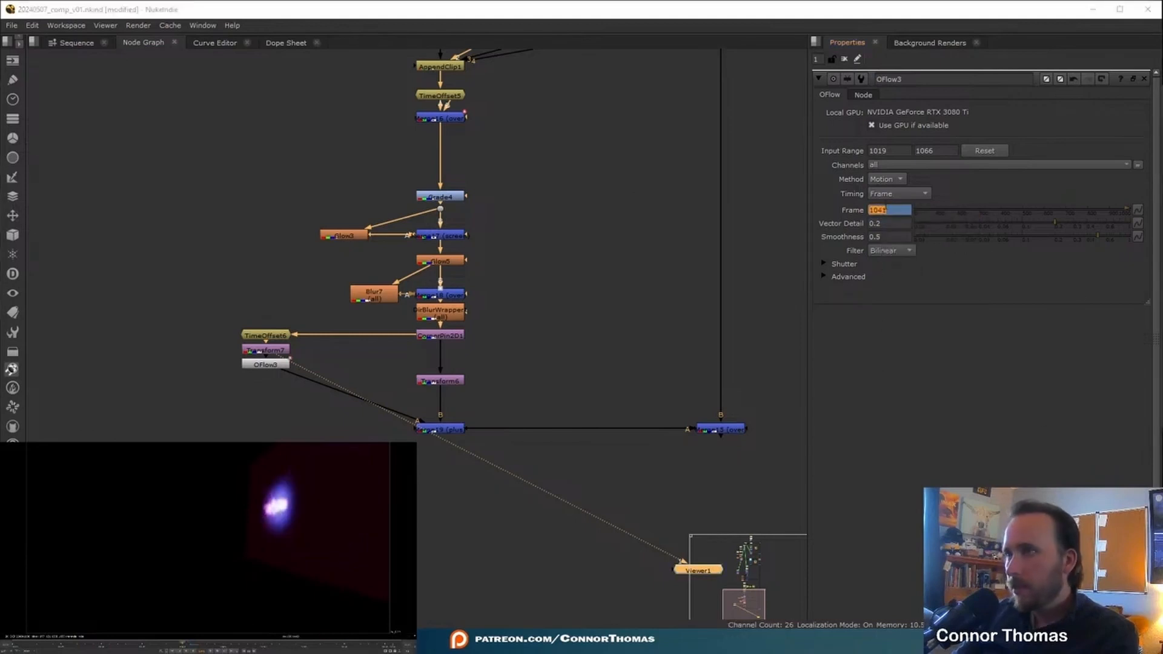
Step: View OFlow3 and raise its Frame value to 1045 at a later frame to retime the shot
key(1)
click(885, 209)
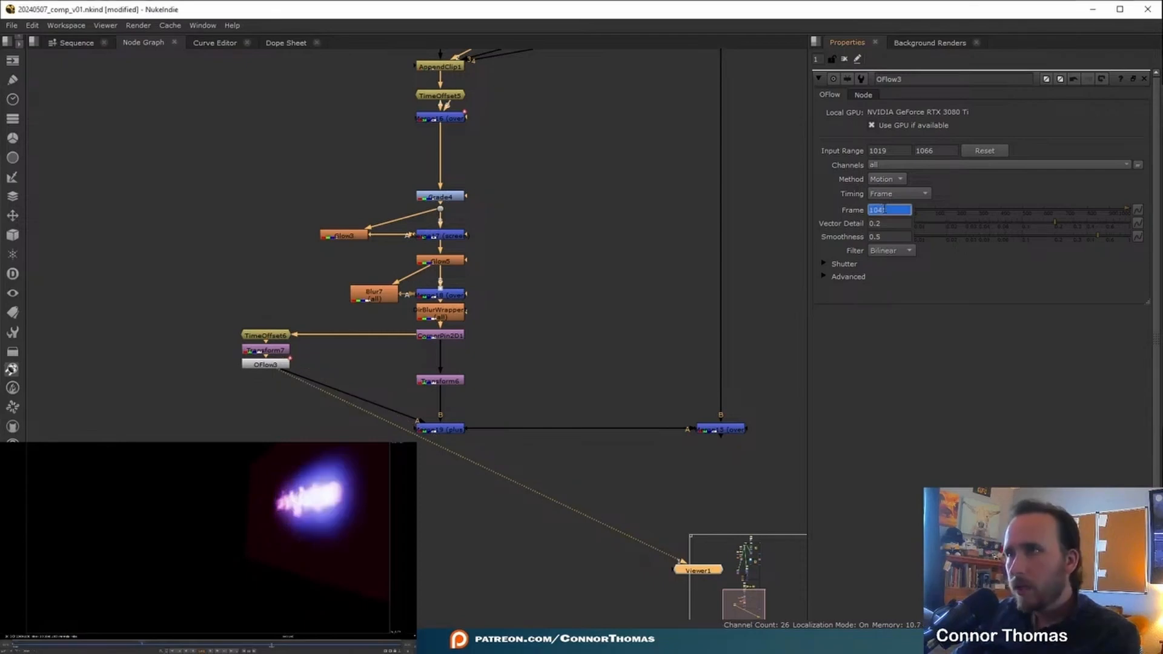
key(Up)
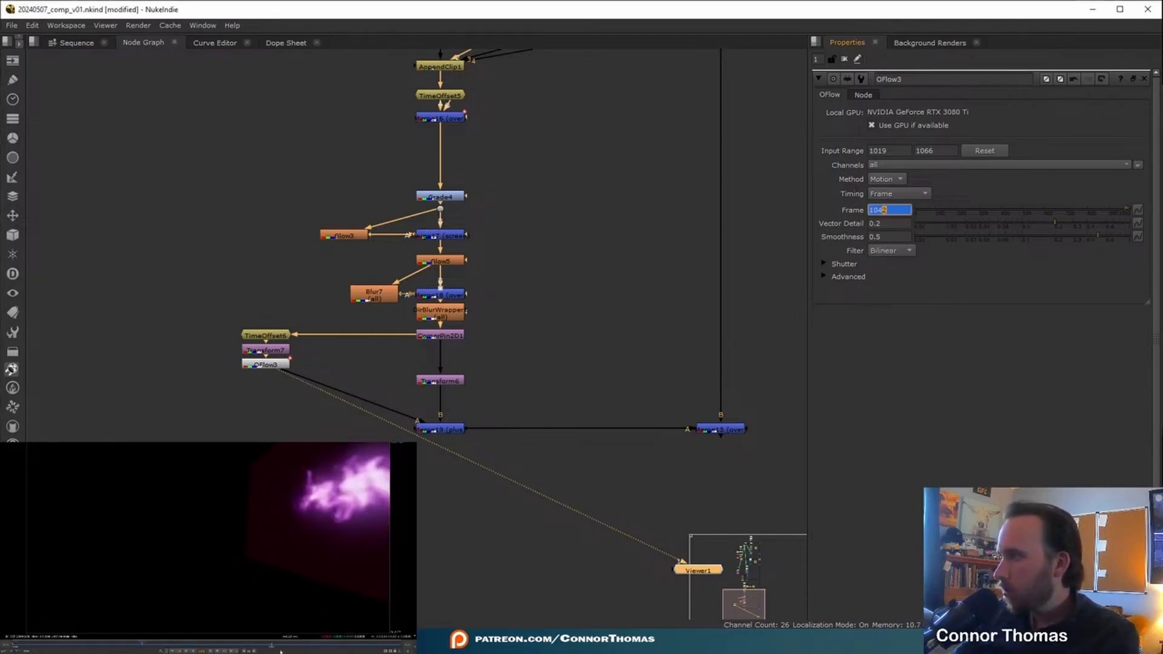
key(Up)
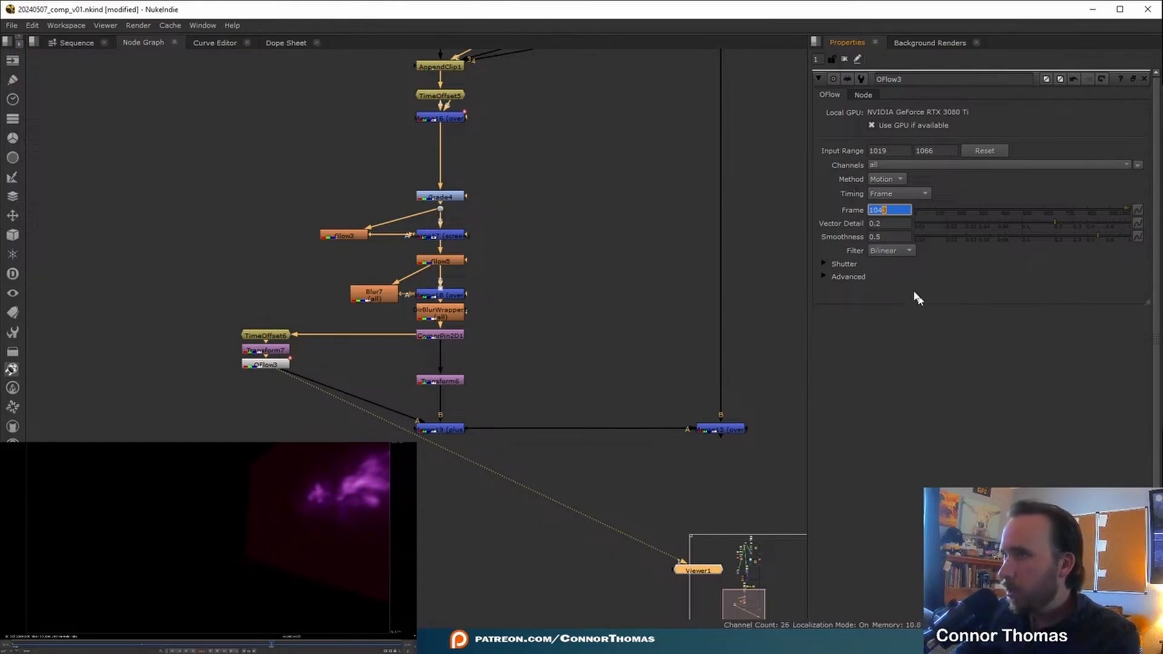
key(Up)
key(Up)
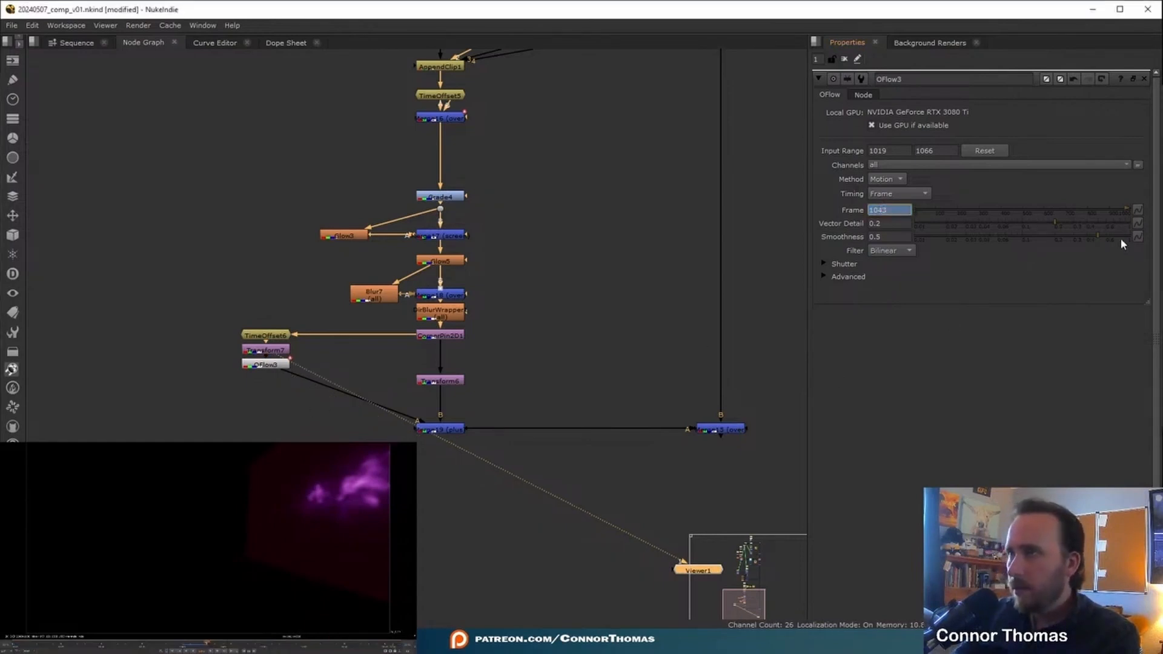
Step: View the full composite through the main-stream merge to check the retimed shot
middle_drag(705, 454, 516, 364)
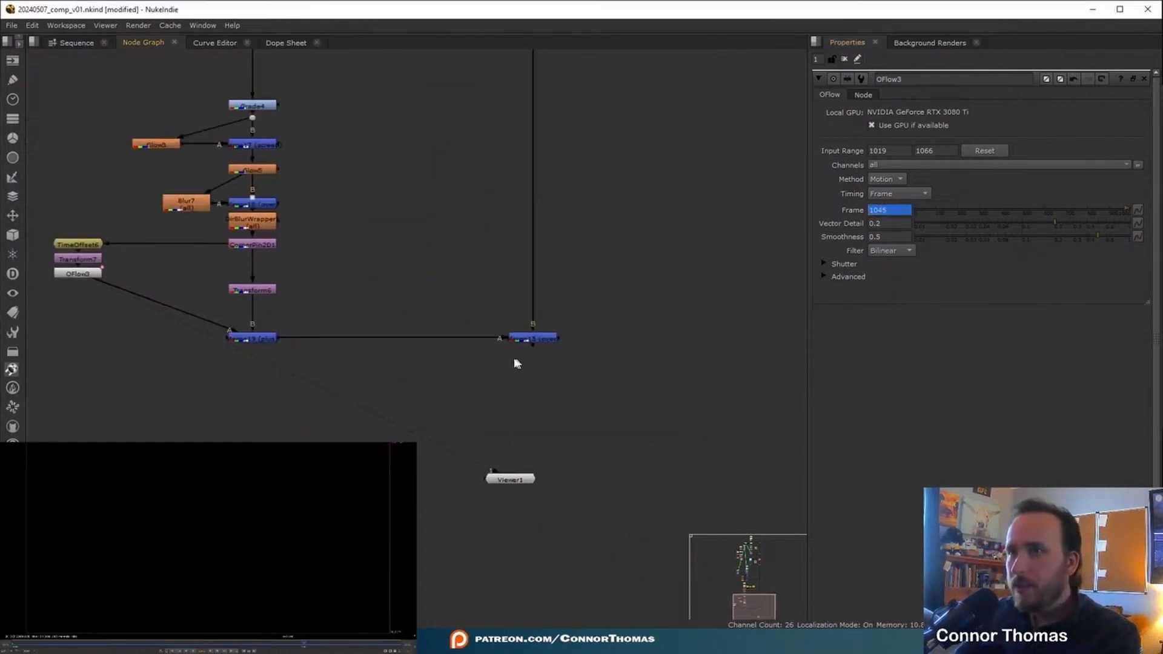
click(241, 341)
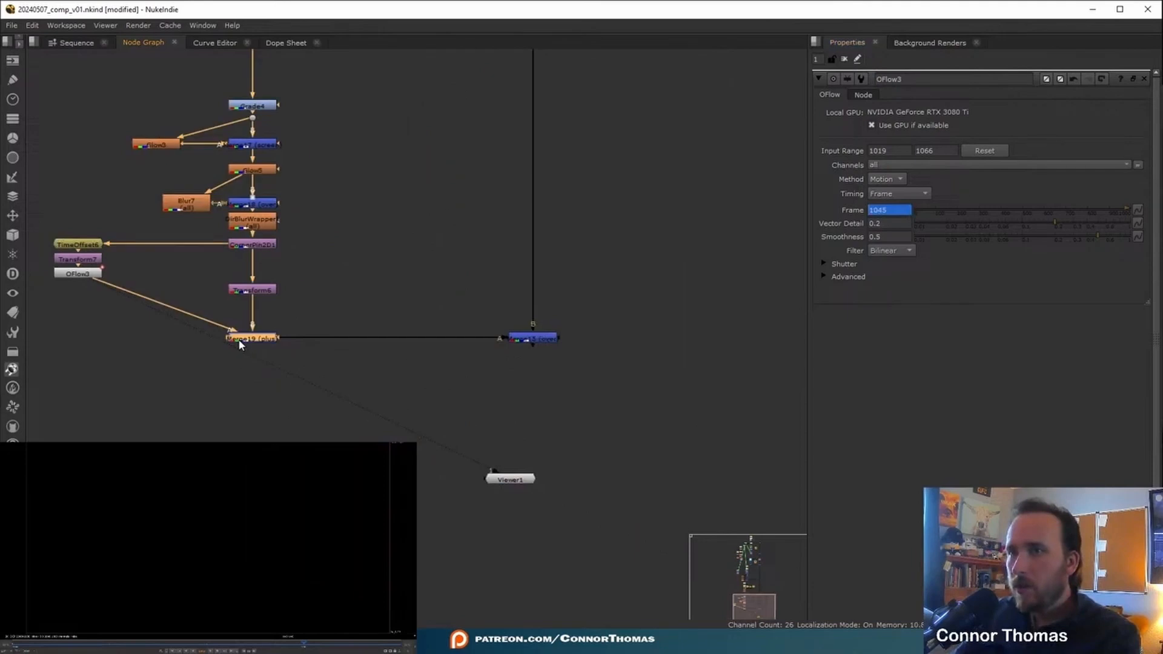
click(530, 337)
key(1)
Step: Insert a Merge node between OFlow3 and Merge19 and animate its mix down to 0, checking the neighbouring frames
middle_drag(98, 274, 309, 286)
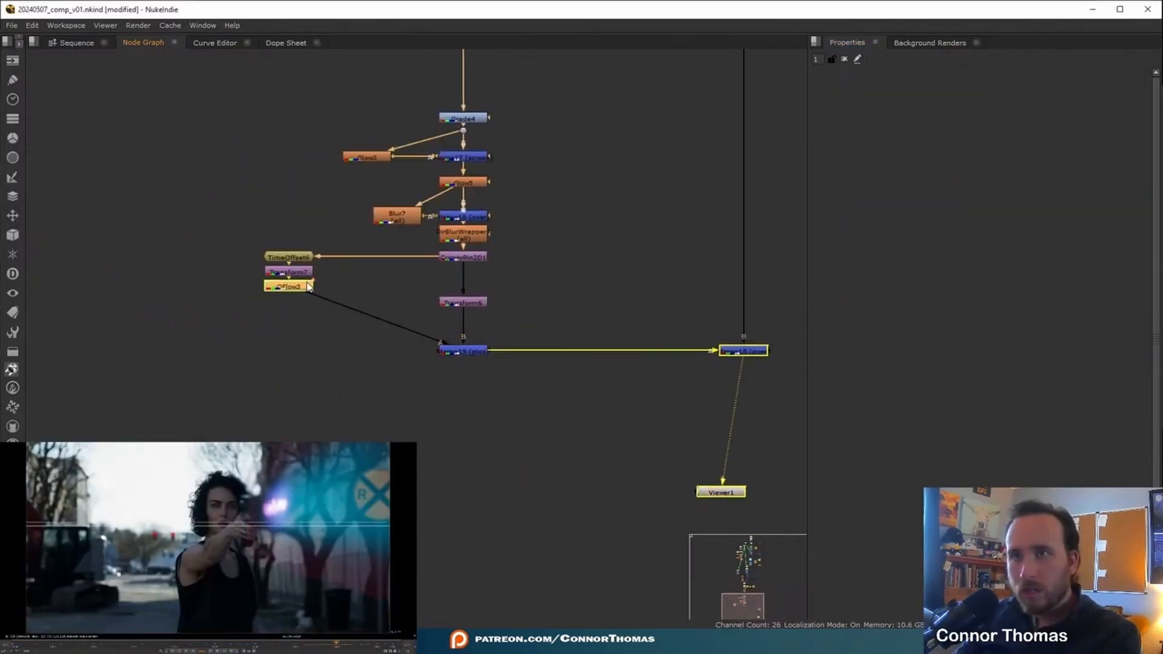
key(m)
drag(300, 303, 277, 336)
click(884, 231)
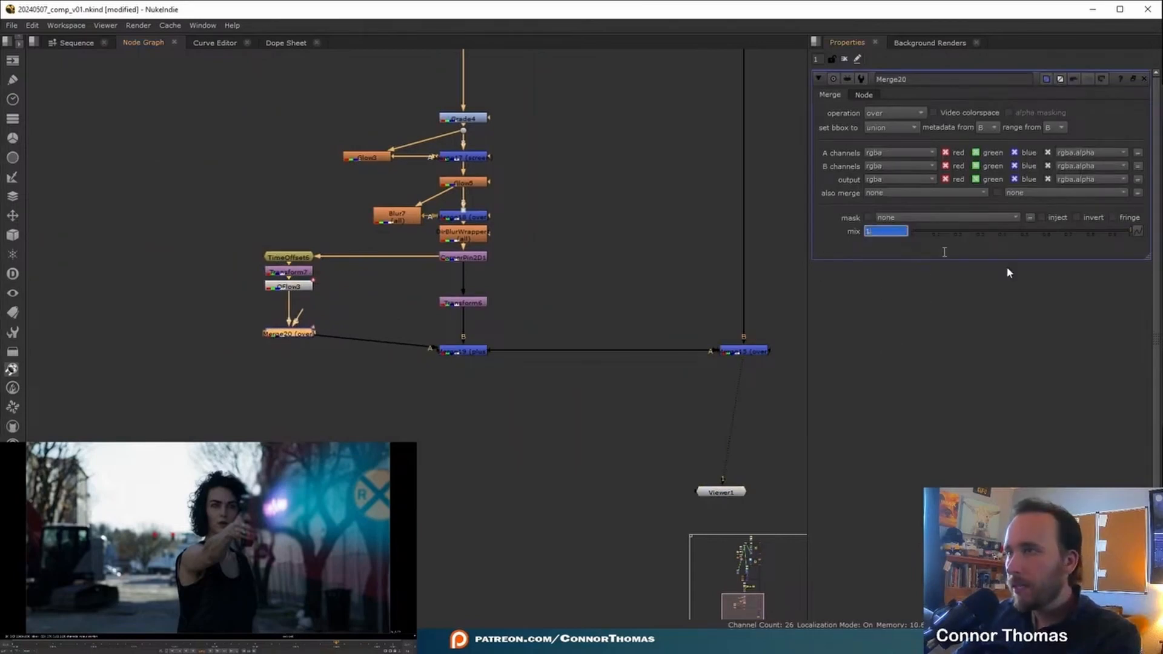
text(0)
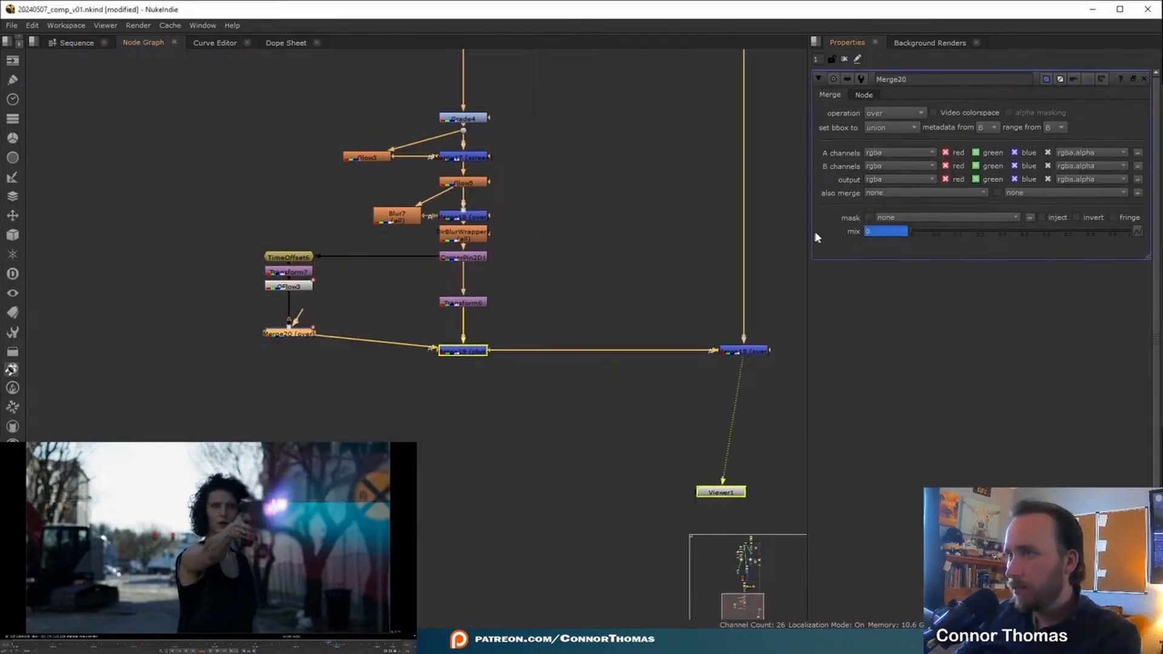
key(Return)
click(368, 644)
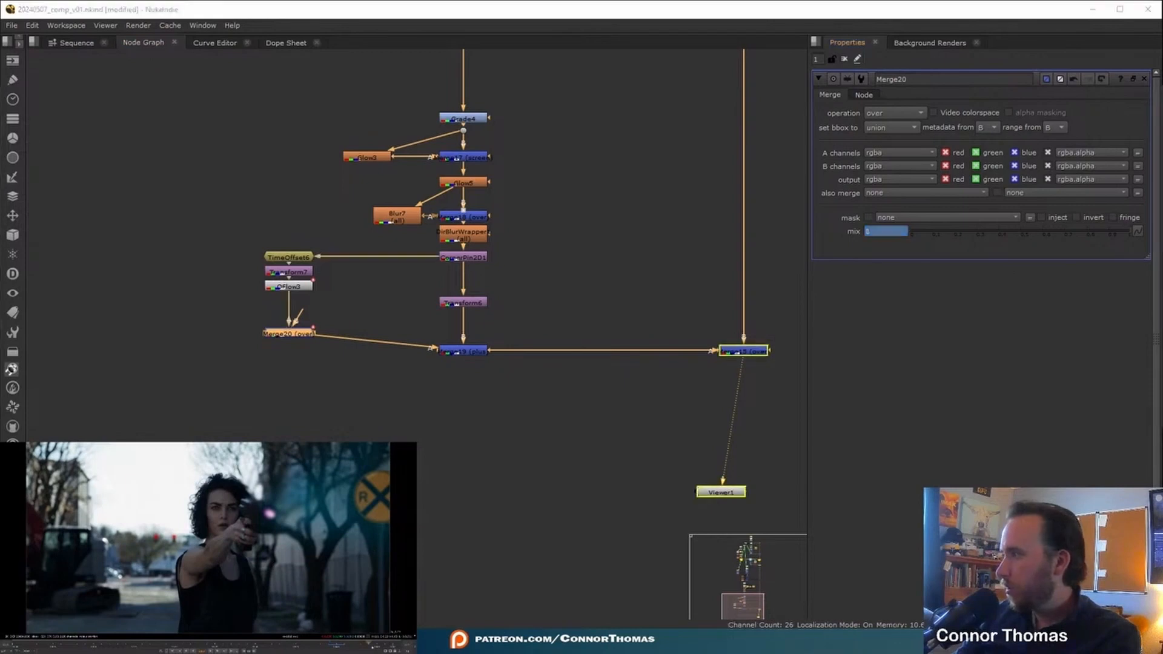
click(318, 646)
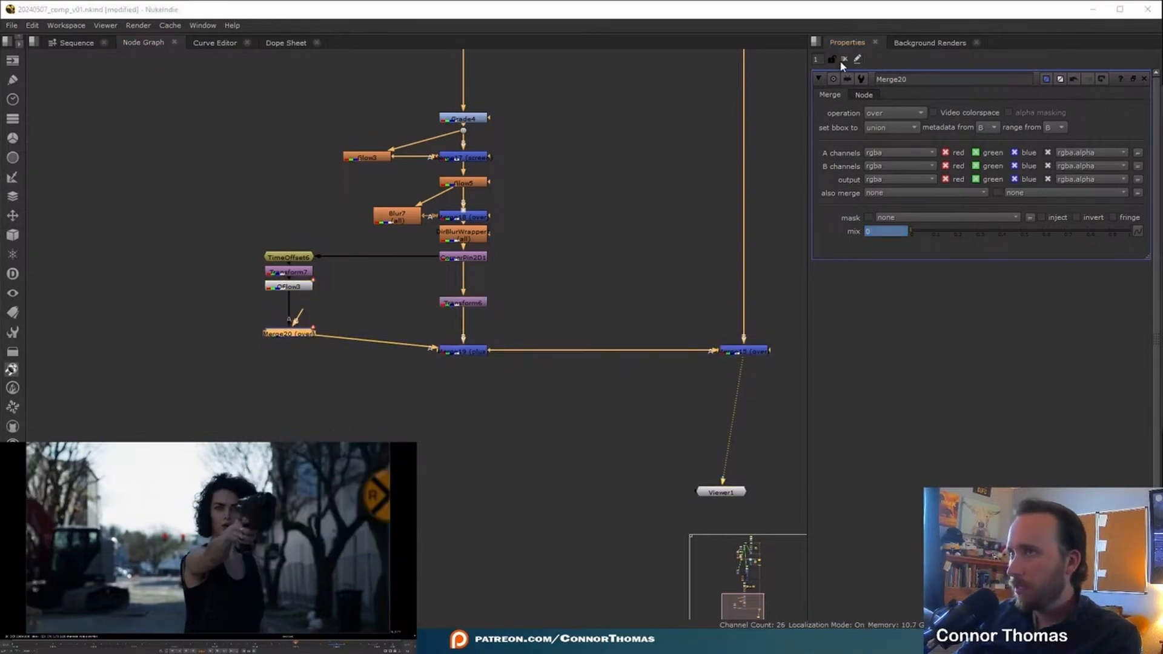
click(842, 59)
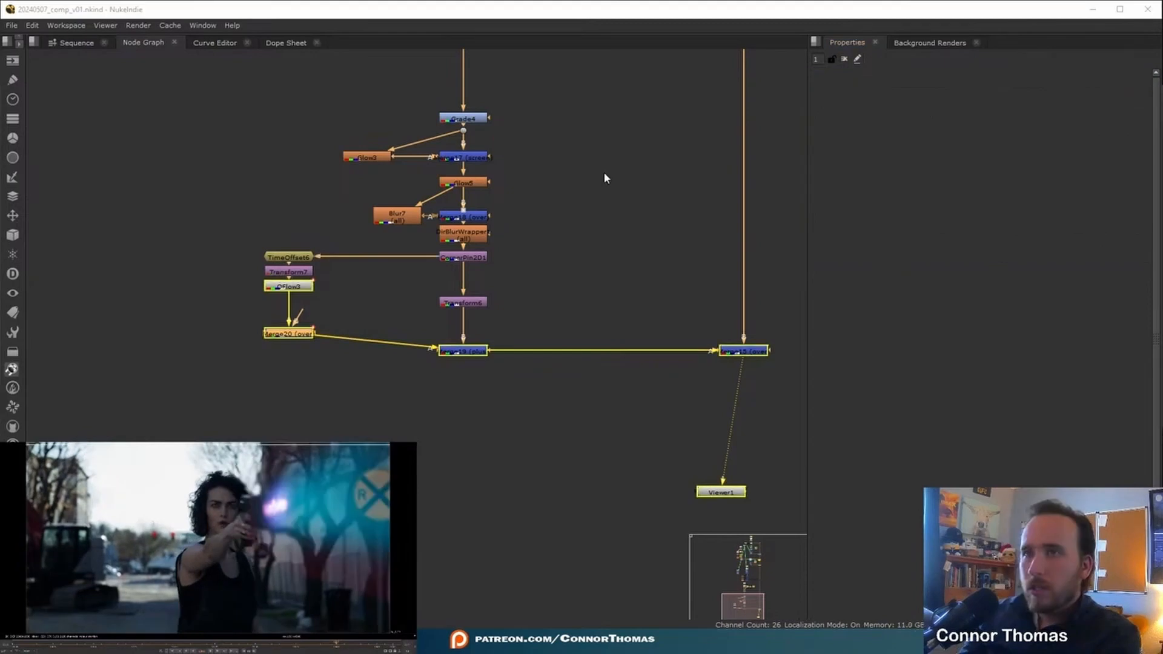
Step: Open Constant1, which colours the blaster light, and shift its colour to purple
middle_drag(603, 172, 588, 364)
middle_drag(635, 87, 652, 223)
middle_drag(631, 182, 623, 327)
middle_drag(404, 122, 453, 239)
double_click(453, 239)
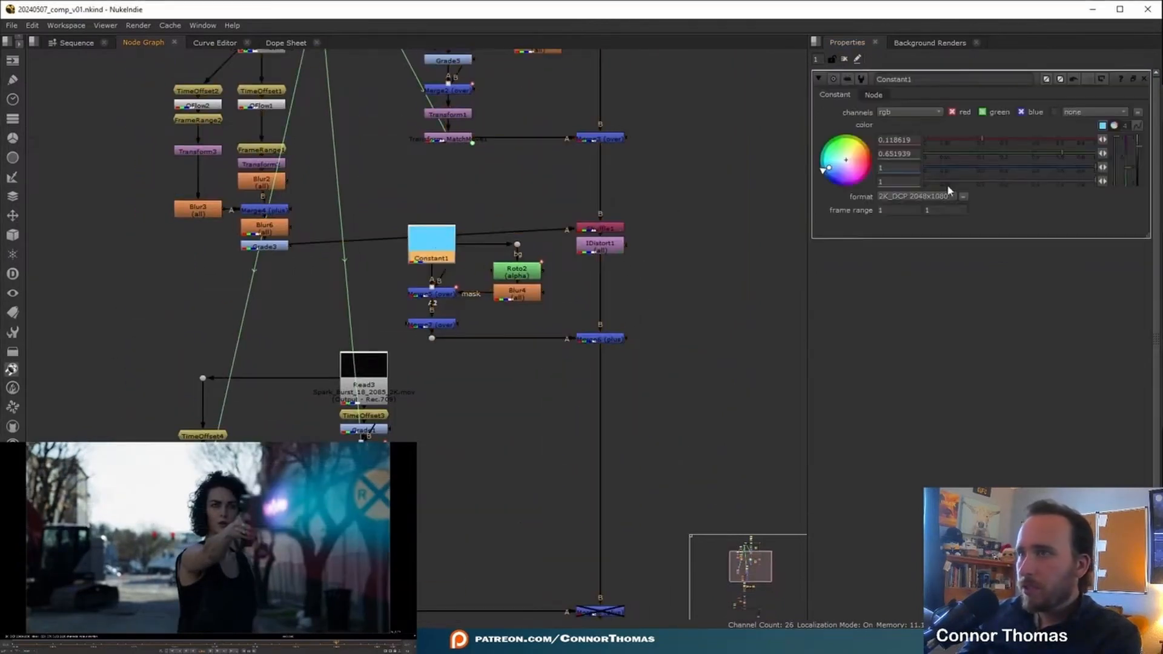
drag(849, 174, 857, 181)
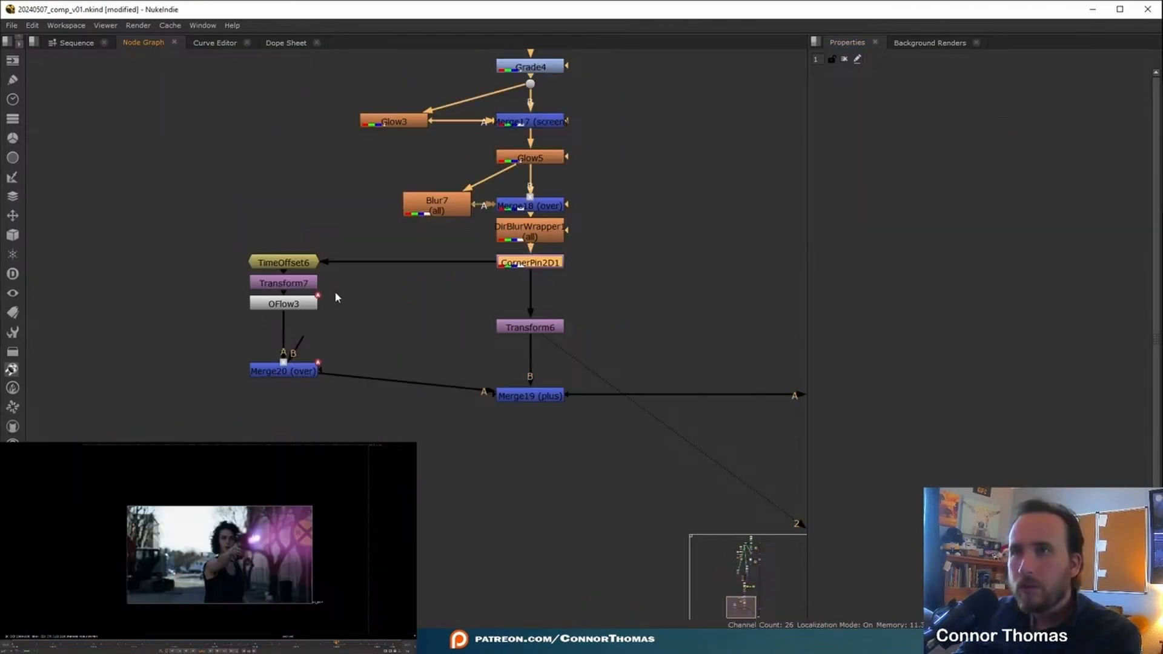
Step: Move the corner pin branch down and insert a Reformat node below DirBlurWrapper1 with output format 2K_DCP, then view it
drag(202, 234, 645, 438)
drag(550, 344, 545, 350)
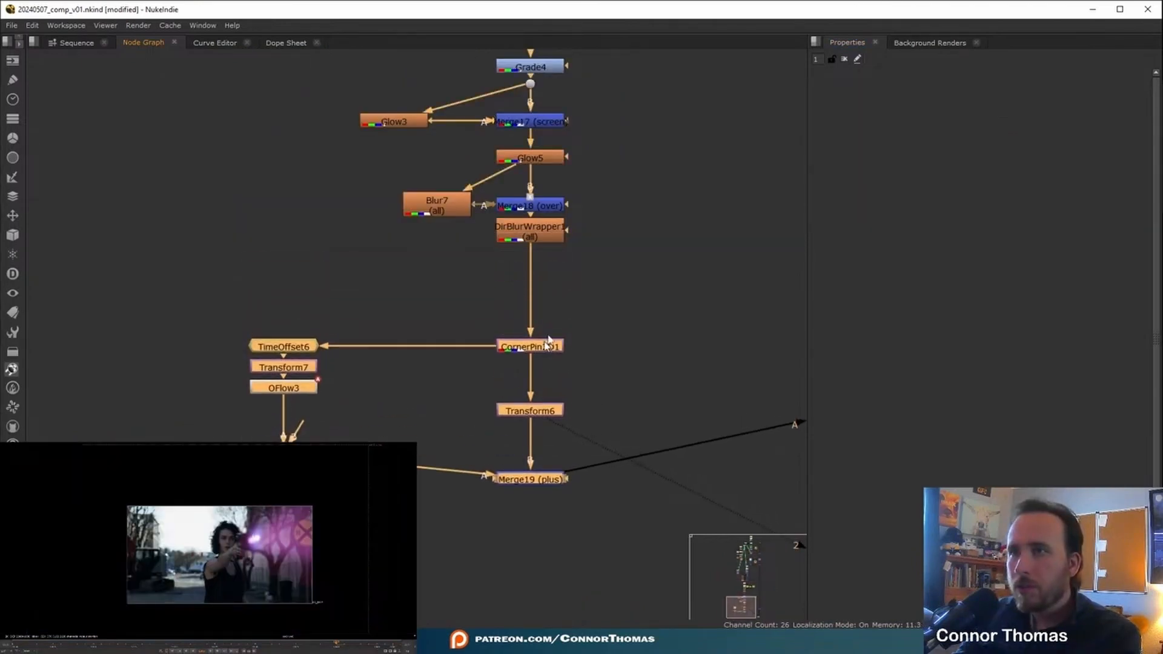
click(530, 230)
key(Tab)
text(ref)
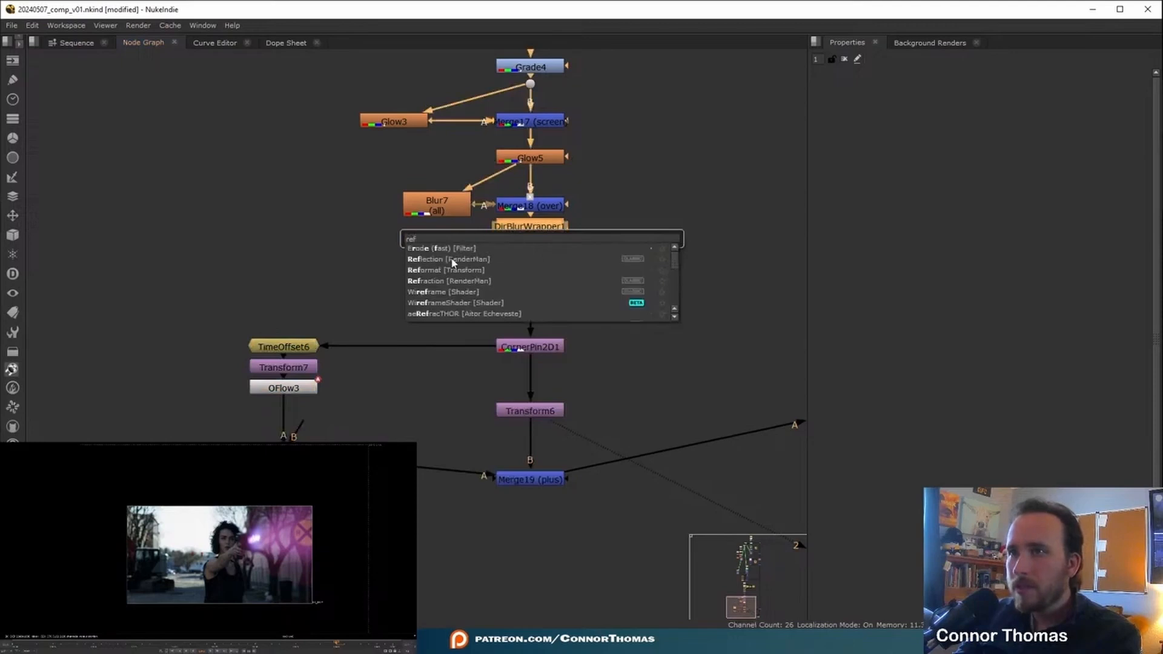
click(449, 270)
click(914, 127)
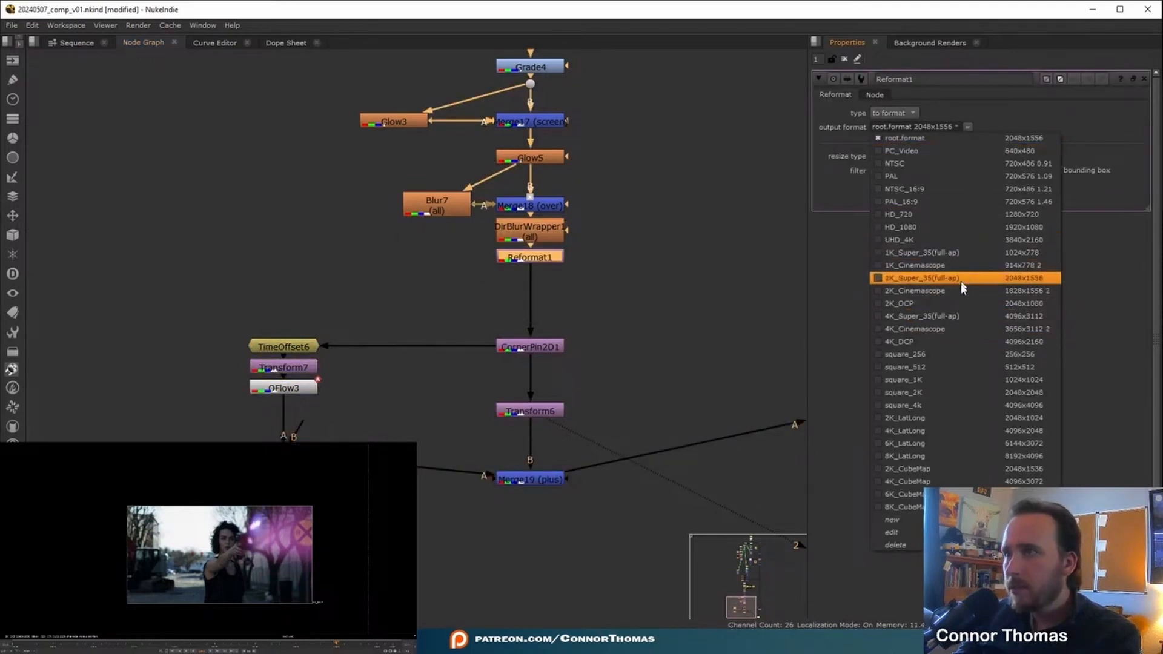
click(951, 303)
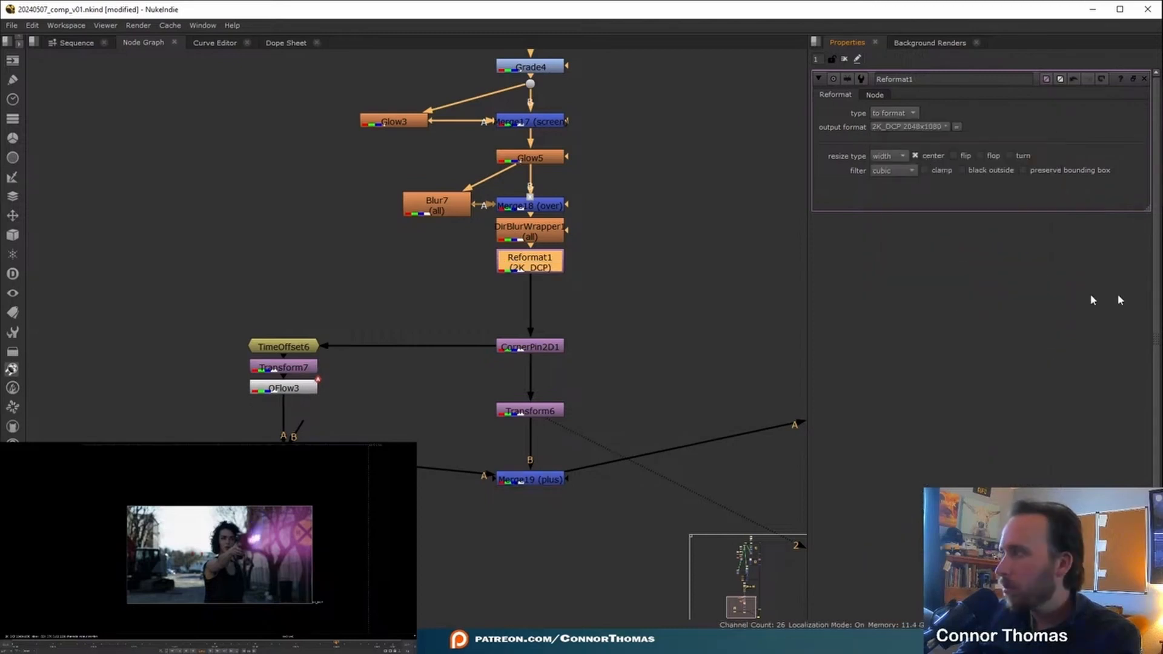
key(1)
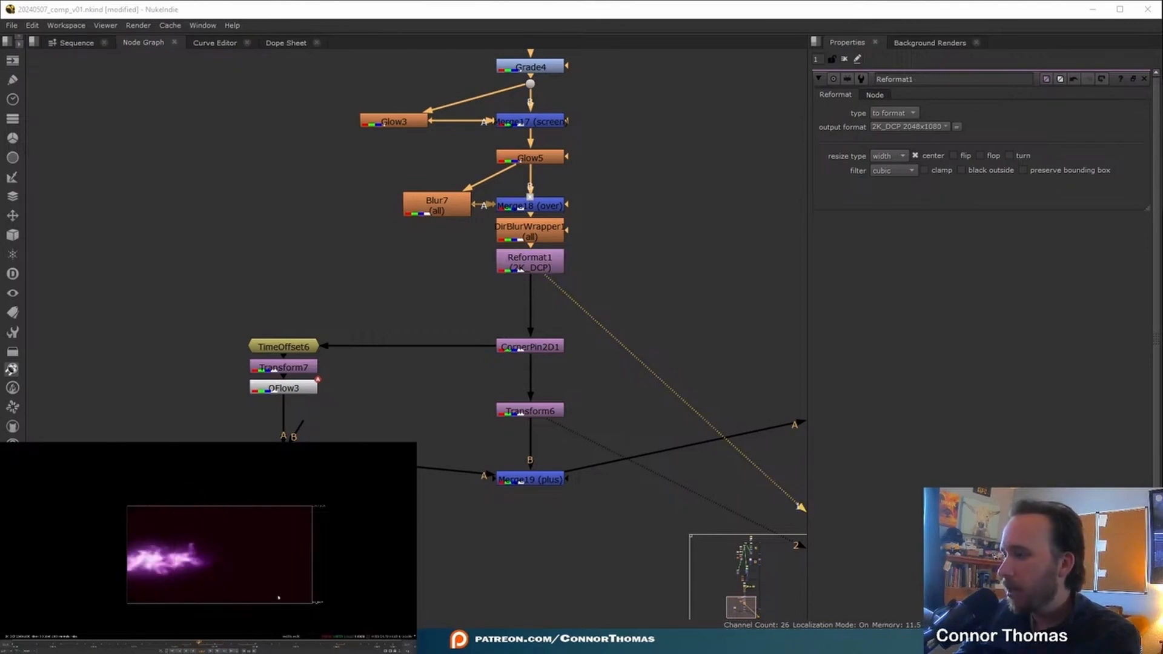
Step: Insert a Merge node below Reformat1 and mask it with a Roto node, outlining a long Bezier shape around the beam
click(528, 271)
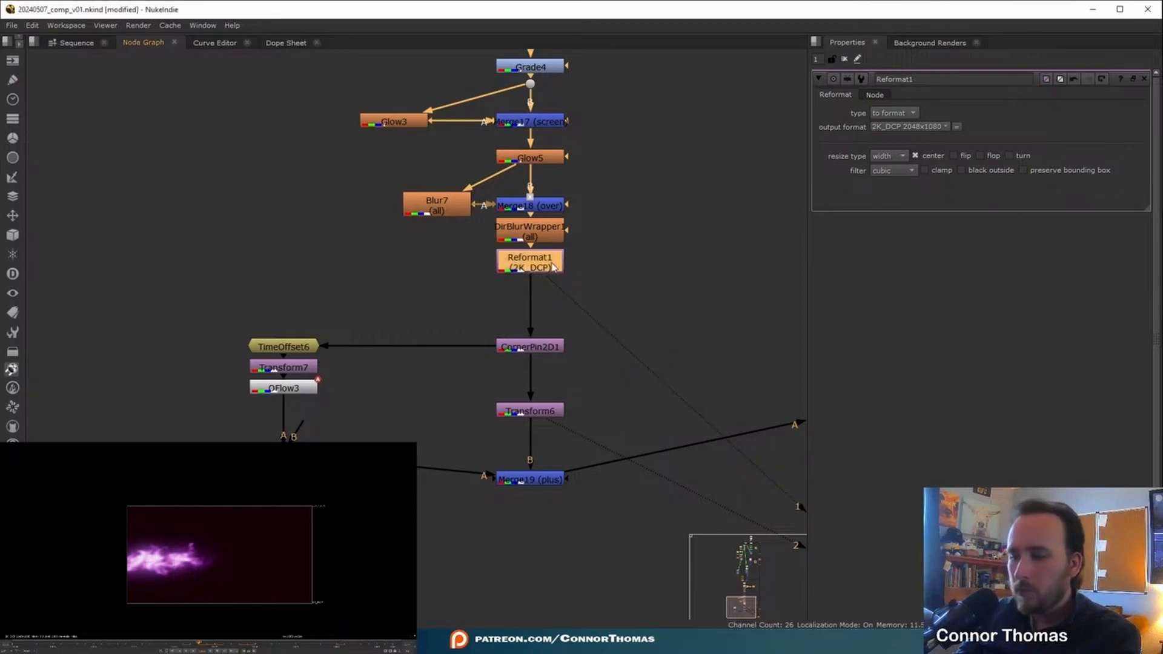
key(m)
drag(599, 262, 515, 314)
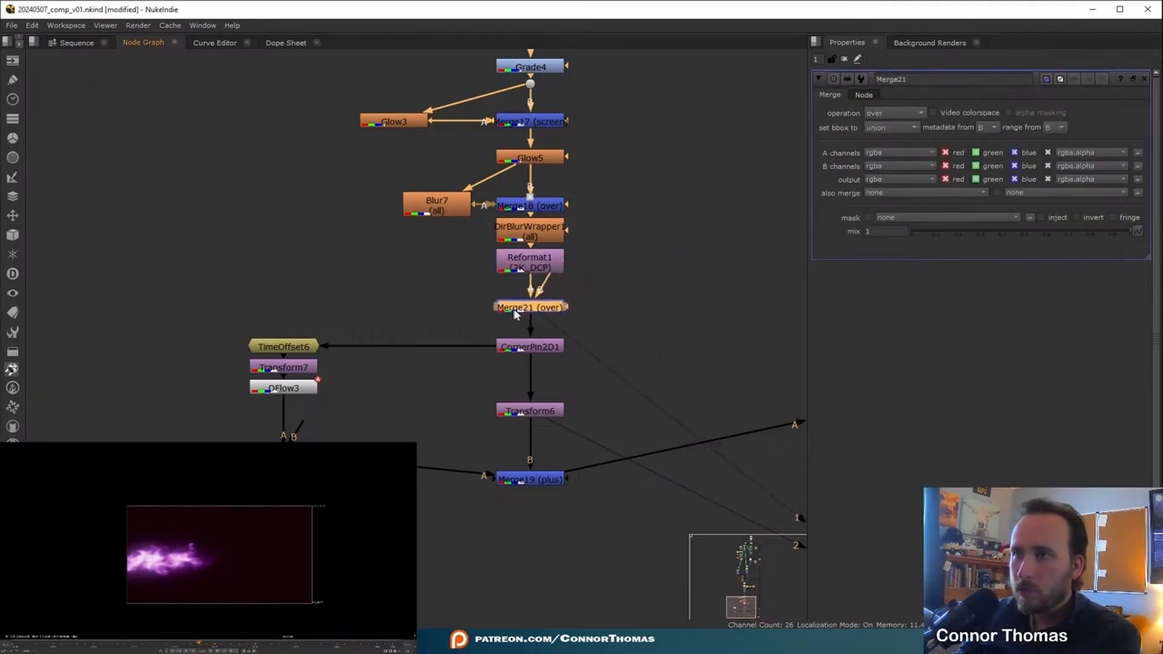
key(o)
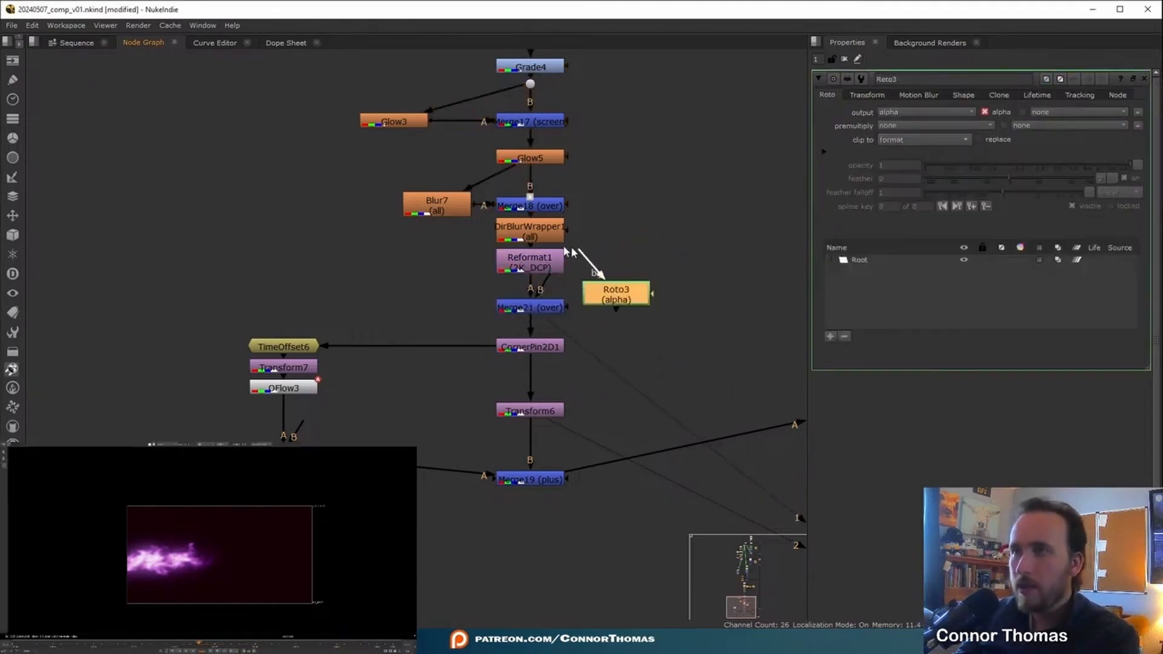
drag(602, 296, 619, 299)
click(580, 306)
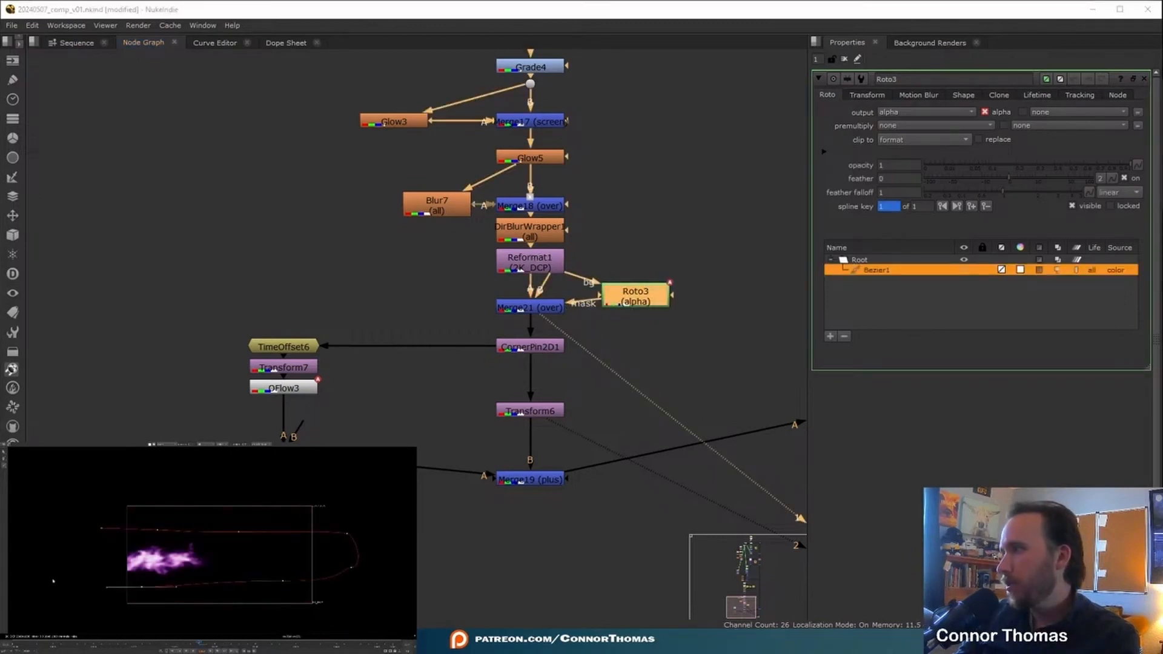
click(101, 530)
Step: Set Roto3 to premultiply rgba and place a Blur of size 100 between it and the merge's mask input
click(886, 129)
click(893, 149)
drag(625, 298, 643, 262)
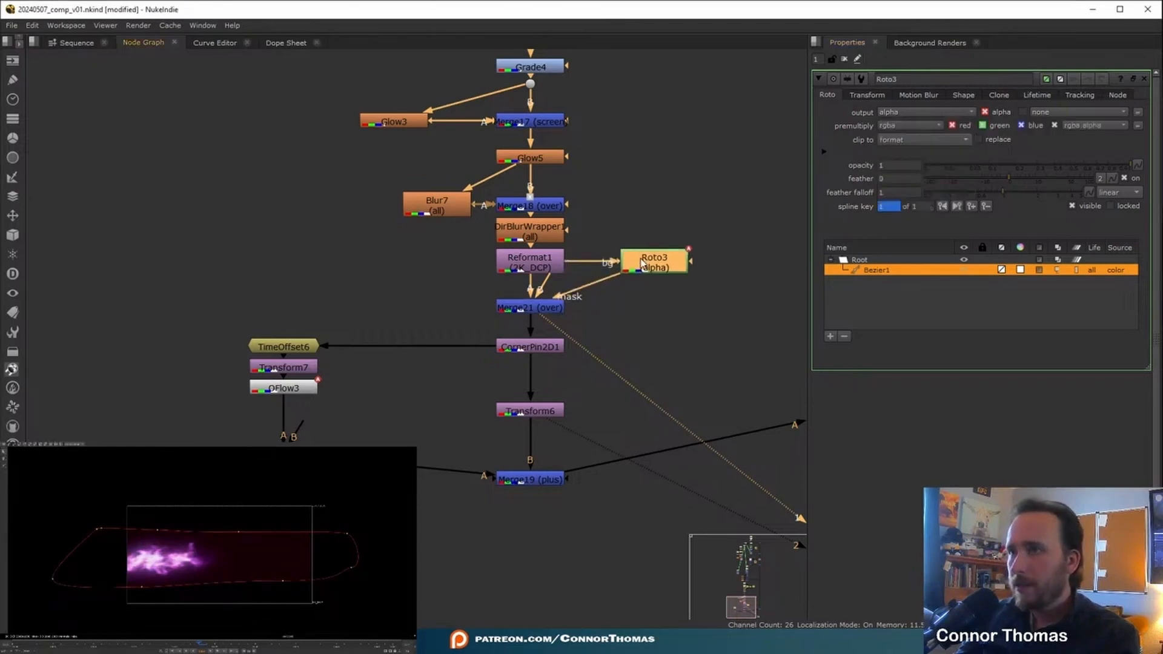
key(b)
drag(933, 126, 1120, 127)
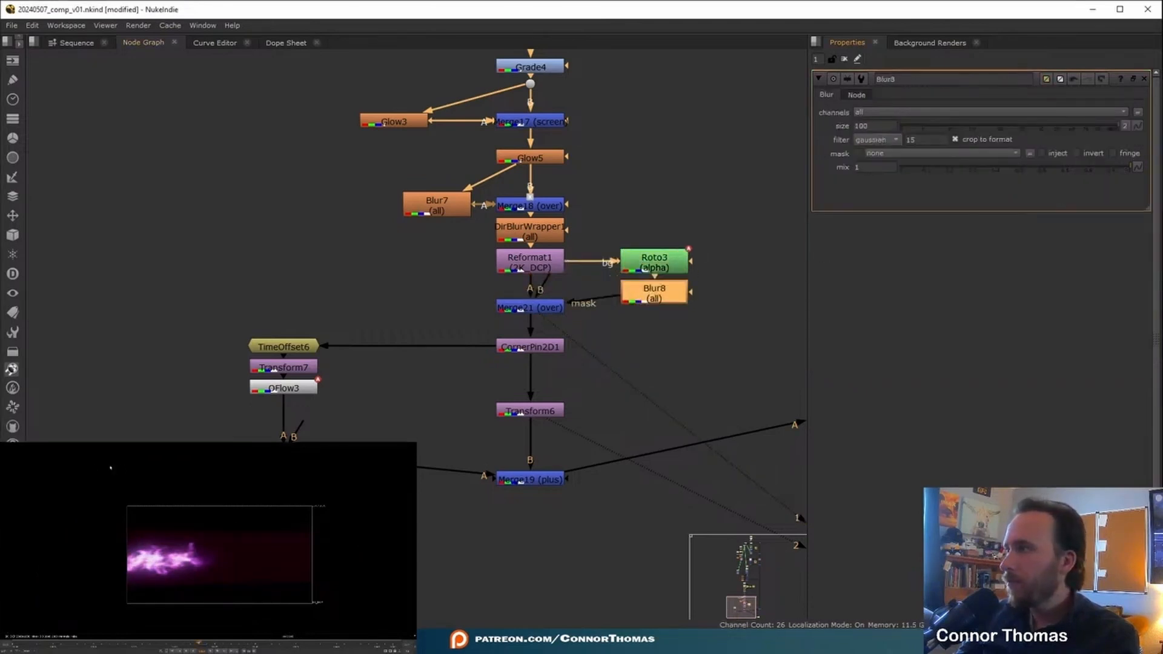
click(845, 59)
drag(653, 294, 653, 307)
Step: Line up Merge15 with Merge19 and check the full composite through it at a later frame
middle_drag(657, 354, 383, 210)
click(661, 252)
key(1)
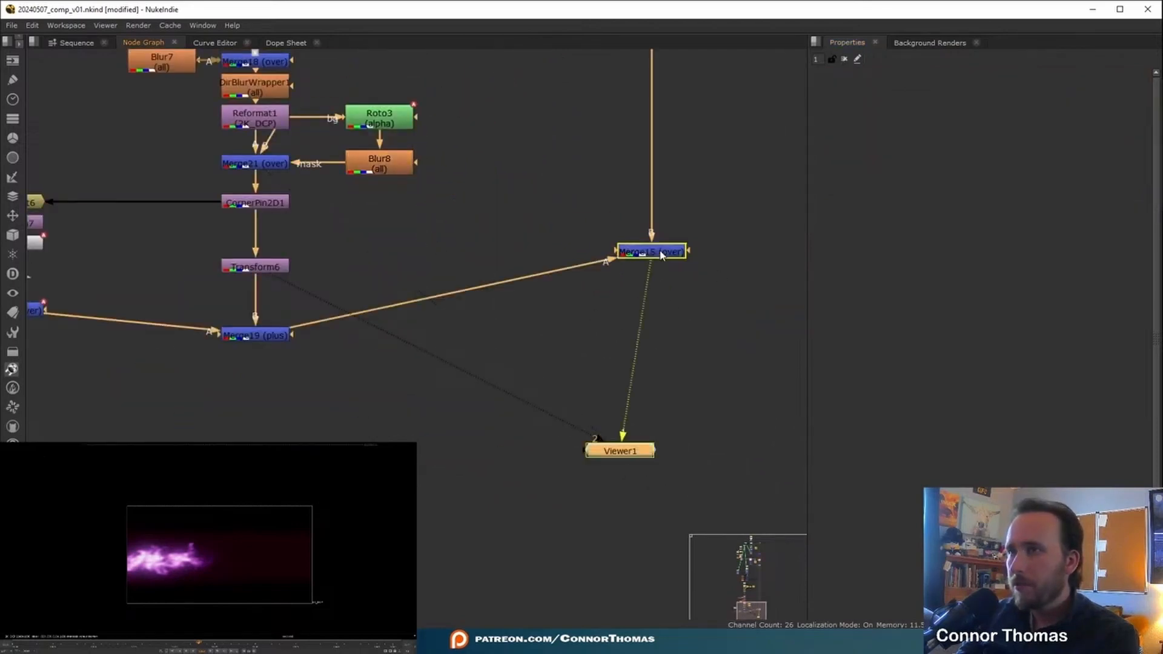
double_click(660, 254)
drag(663, 253, 653, 343)
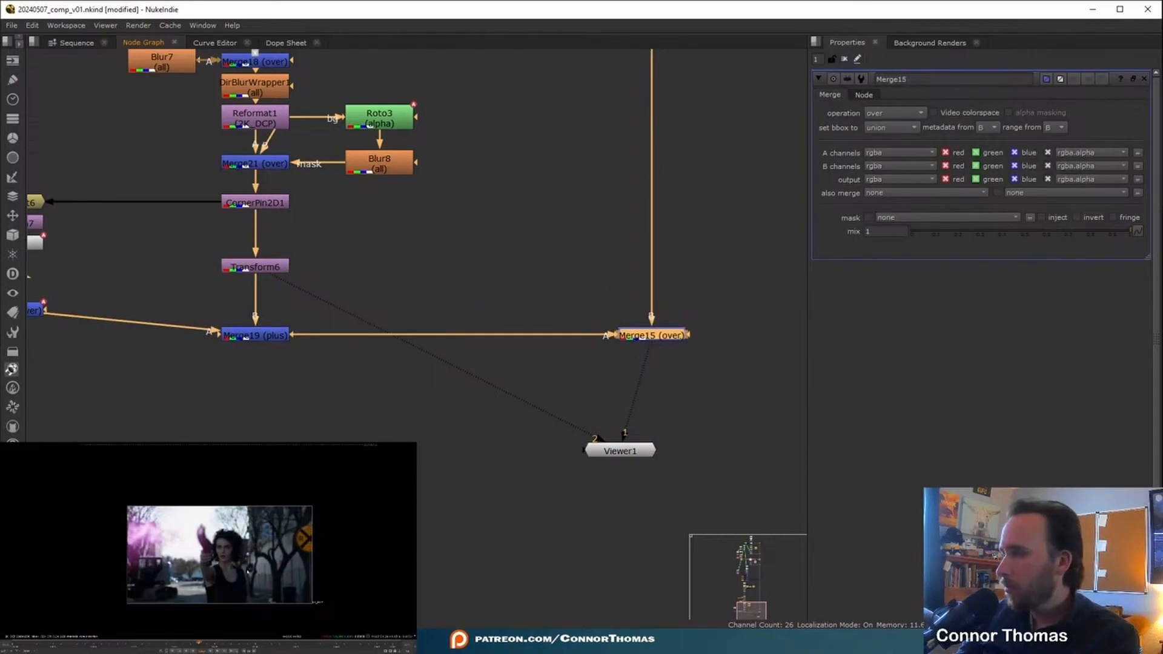
key(f)
click(344, 643)
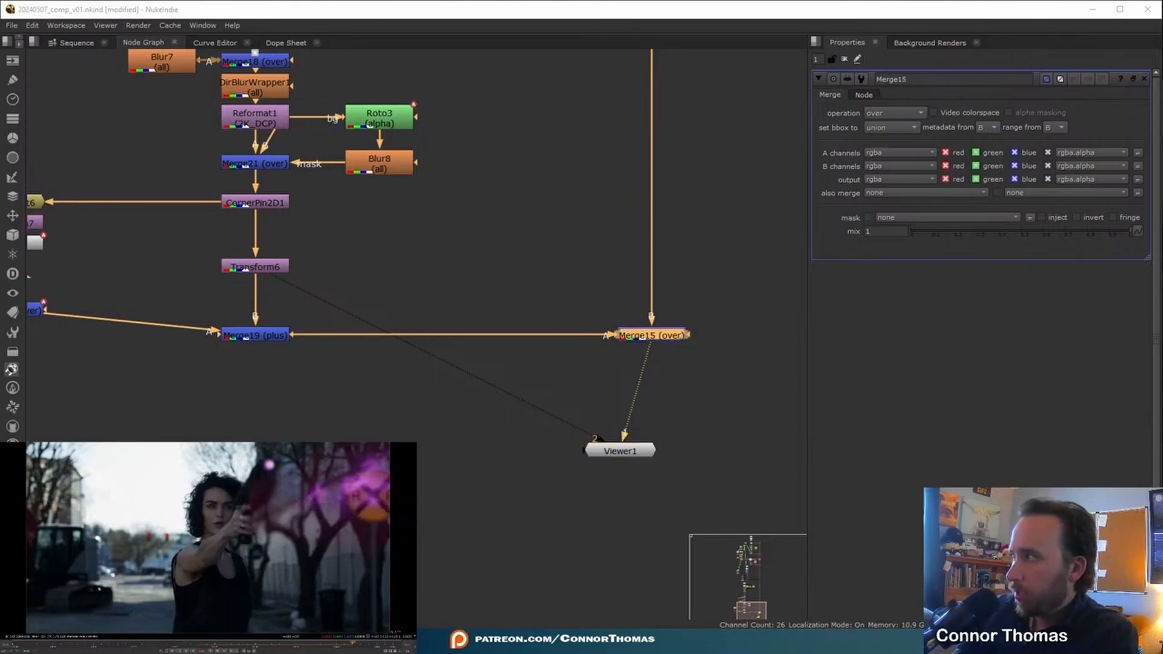
Step: Pull in the front end of Roto3's Bezier shape at a different frame and check the softened edge and the composite
middle_drag(424, 176, 577, 270)
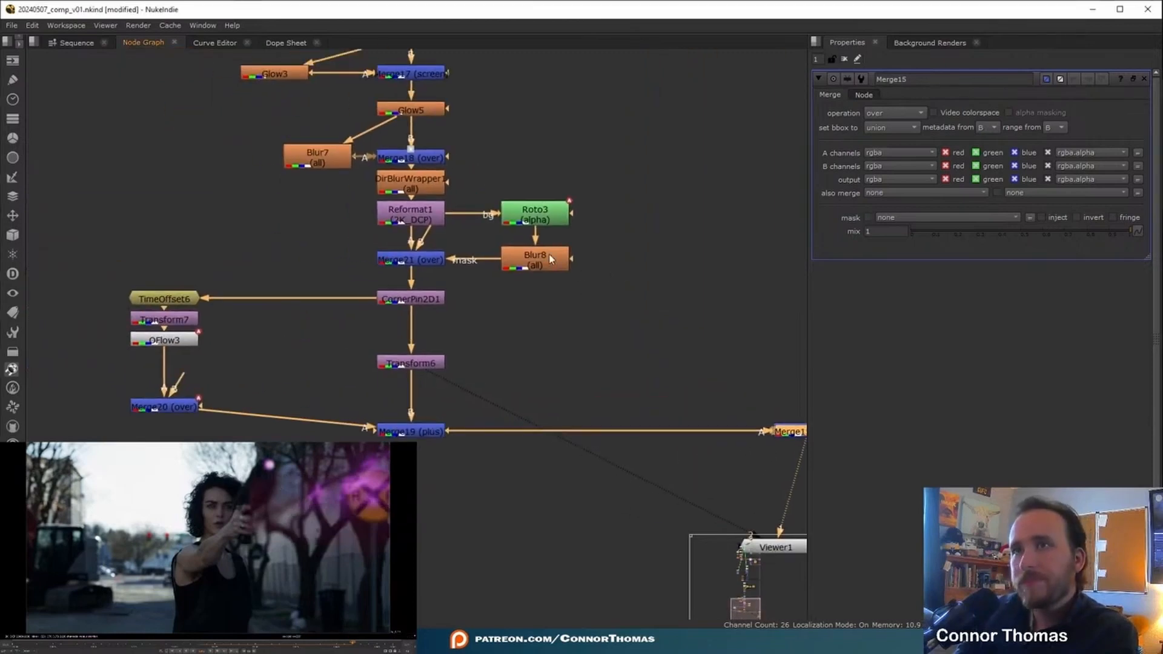
double_click(535, 213)
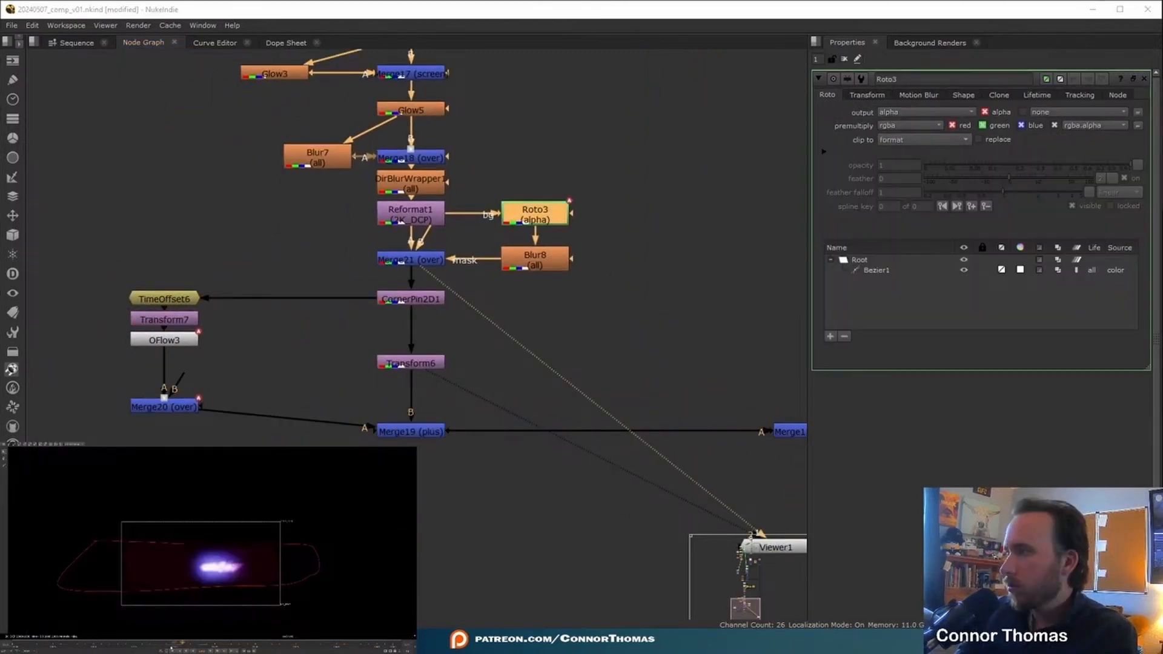
click(309, 576)
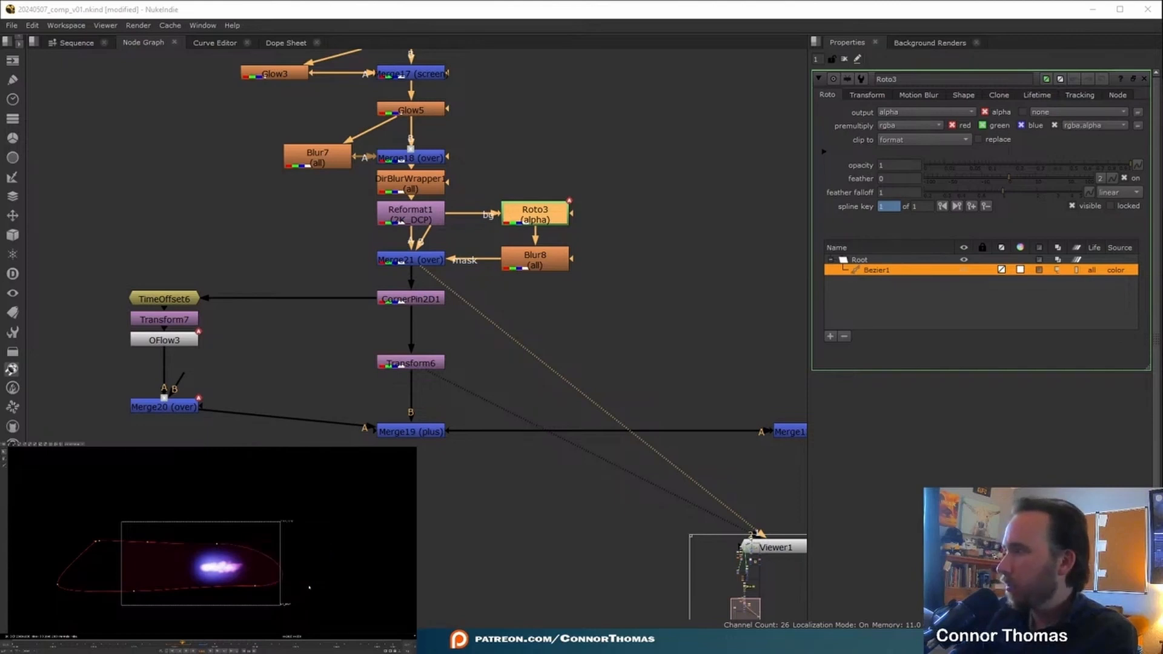
drag(258, 587, 243, 589)
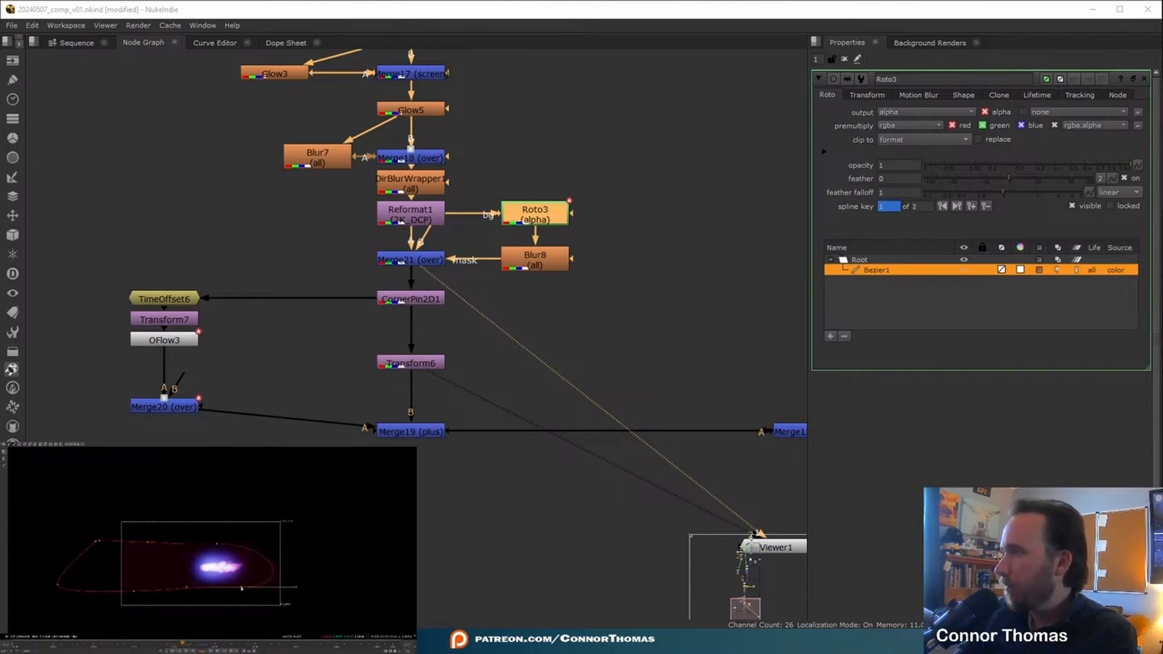
click(844, 59)
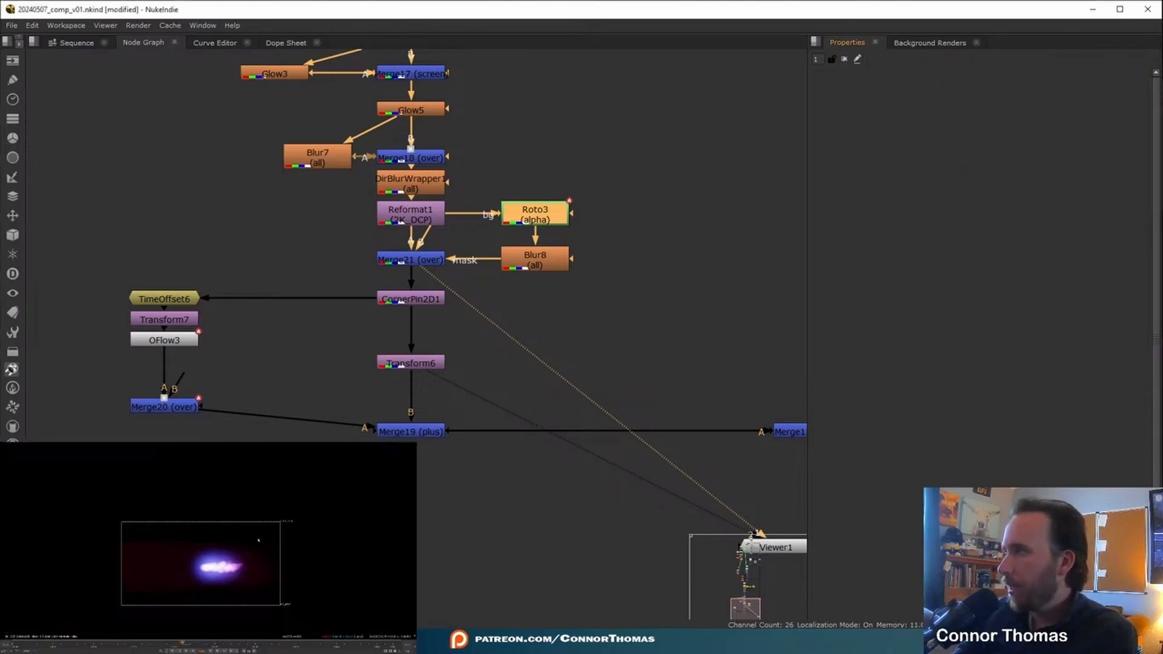
scroll(258, 541, up, 4)
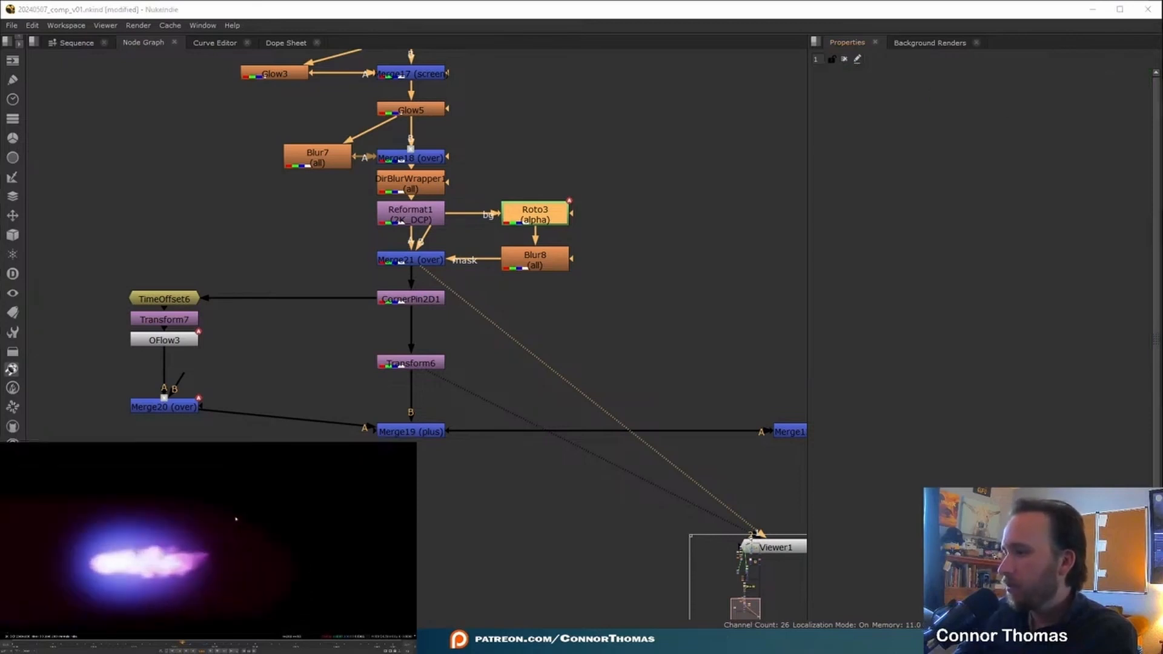
key(f)
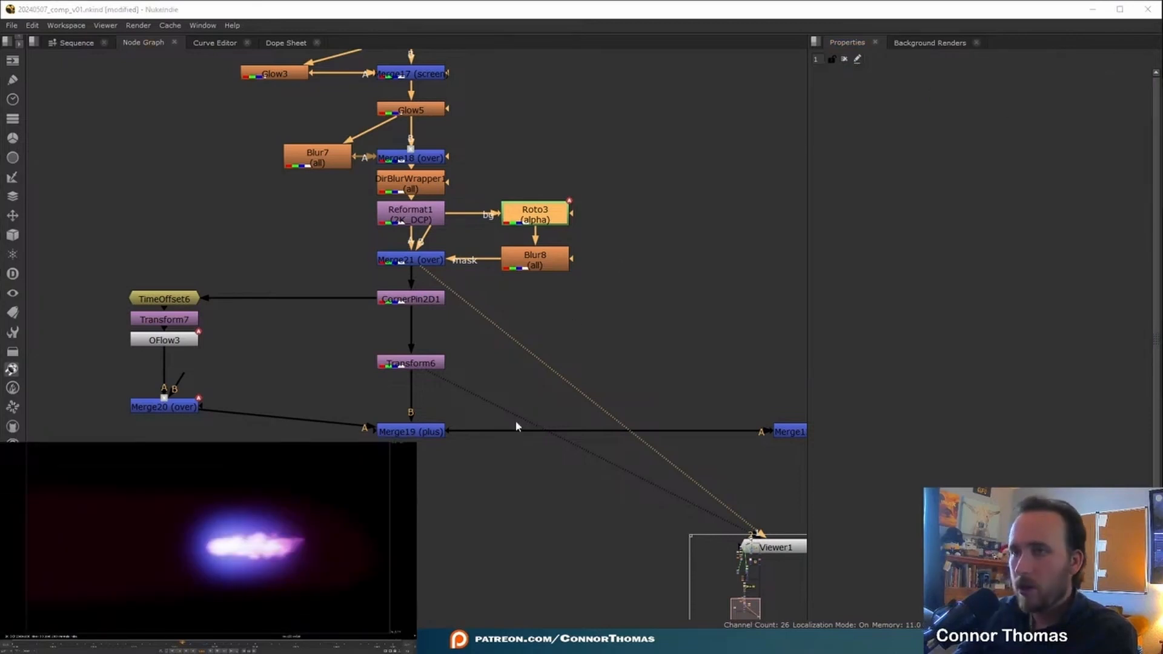
middle_drag(606, 429, 244, 331)
click(449, 332)
key(1)
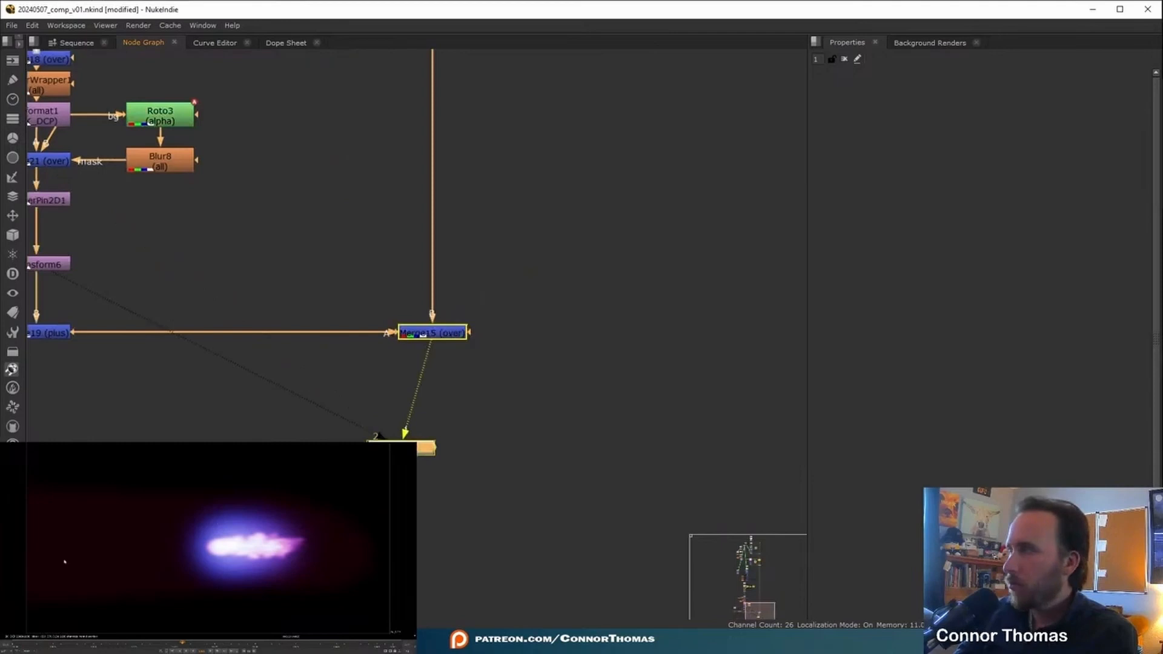
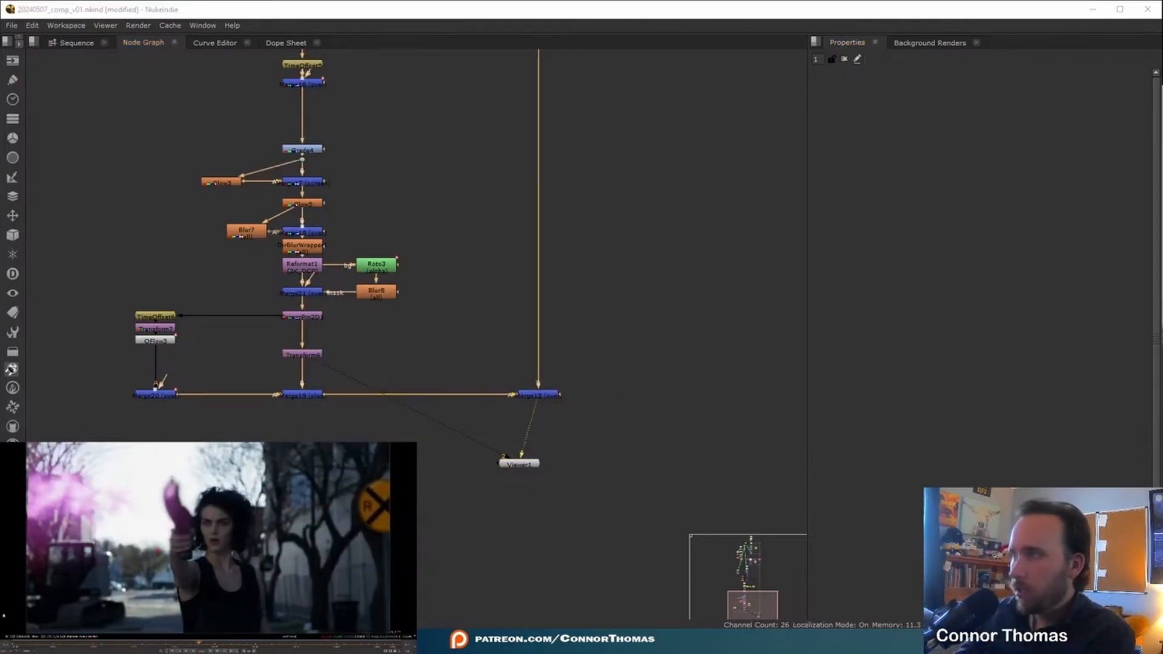
Step: Move Read4 up and insert an Exposure node between it and the FrameHold nodes
middle_drag(541, 335, 683, 327)
scroll(497, 303, up, 3)
middle_drag(502, 76, 497, 453)
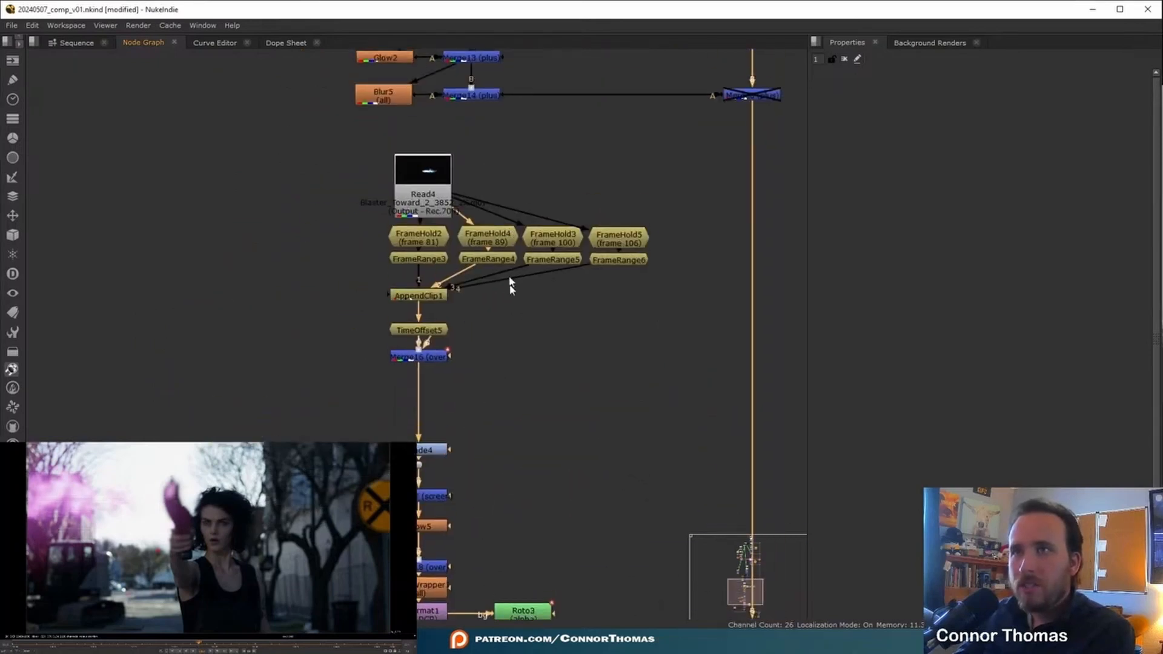
drag(446, 174, 429, 136)
key(Tab)
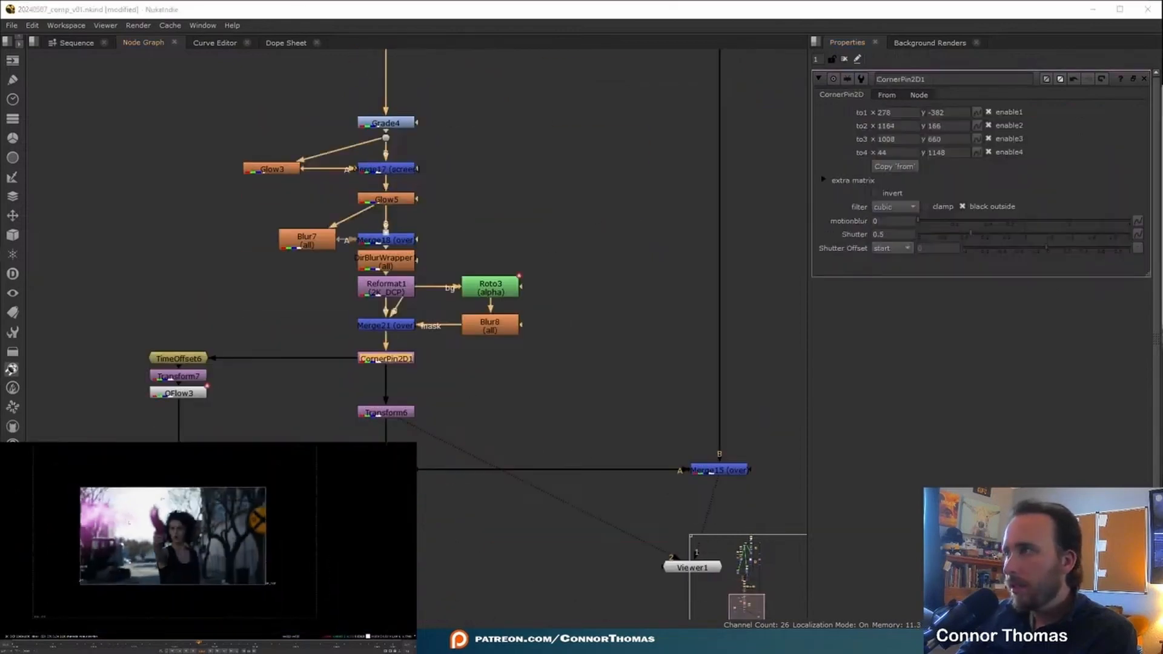
Step: Move the to4 corner of CornerPin2D1 to about x 2, y 1134
middle_drag(126, 520, 171, 539)
drag(126, 460, 122, 458)
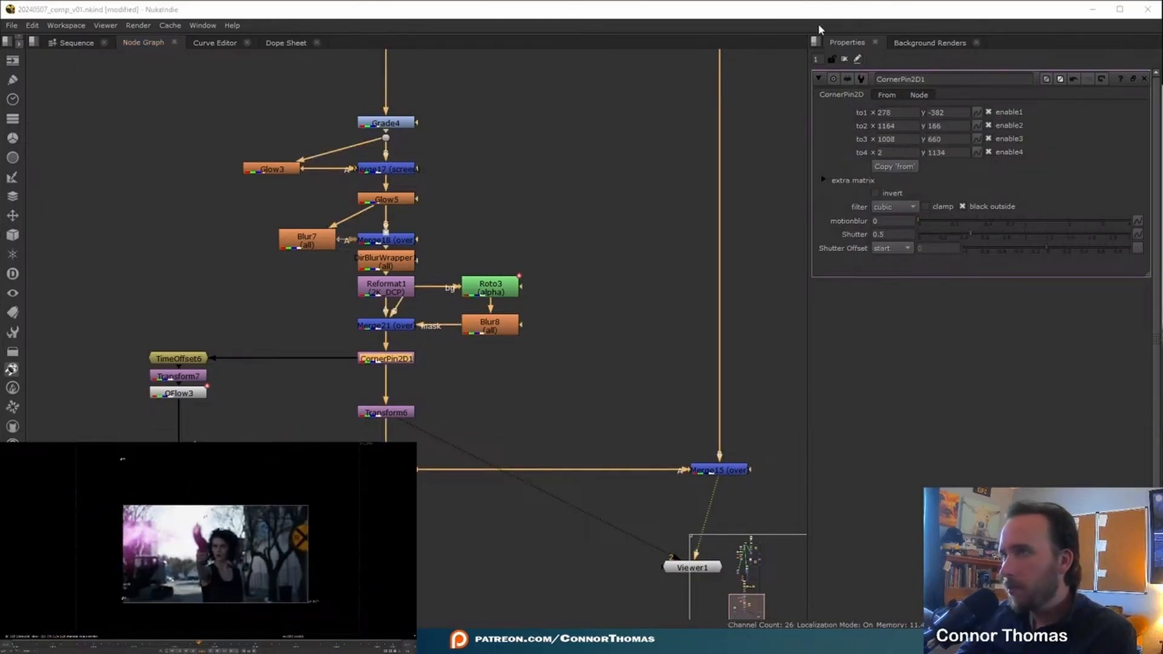
click(844, 59)
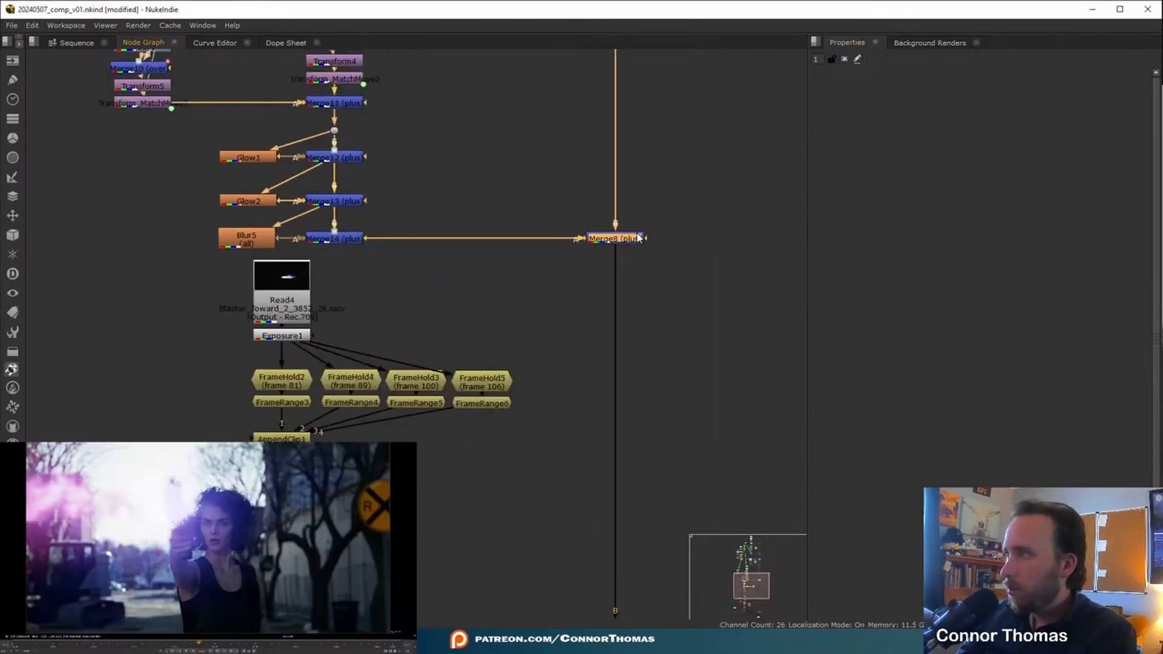
middle_drag(613, 212, 547, 358)
click(475, 184)
key(Tab)
text(blur)
key(Down)
key(Return)
drag(478, 206, 479, 202)
Step: Import Spark_Burst_High_Angle_11_2097_2K.mov beside the Read3 branch and set its input transform to Output - Rec.709
click(550, 450)
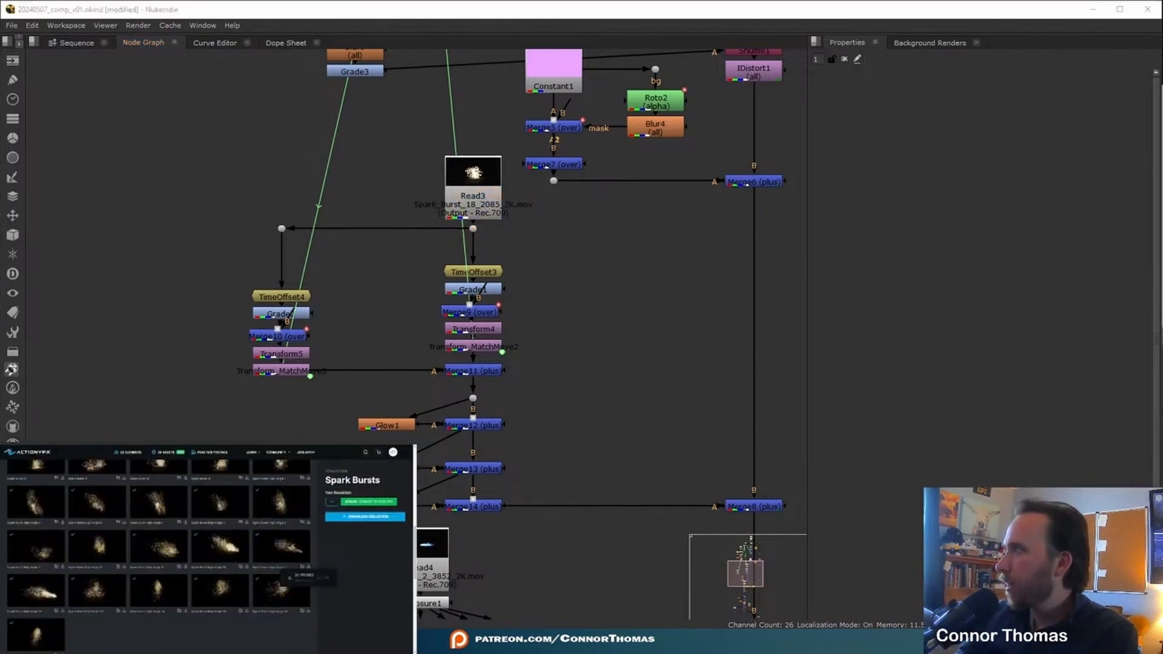
drag(344, 453, 175, 201)
middle_drag(207, 155, 244, 197)
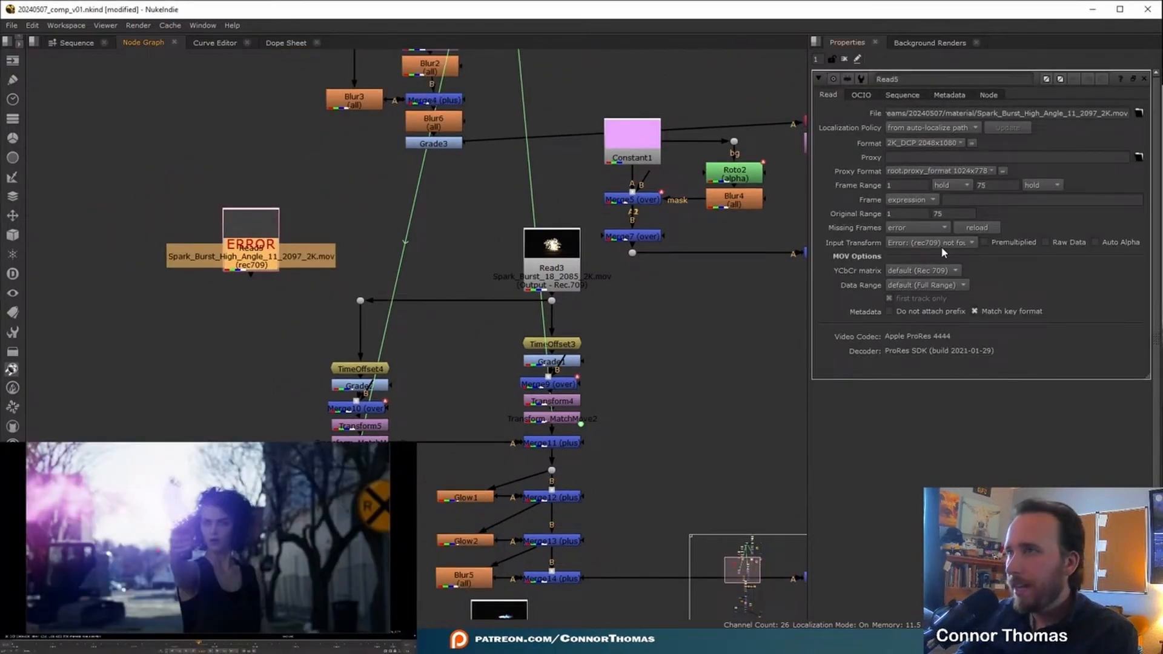
click(942, 245)
mouse_move(1057, 447)
mouse_move(1135, 452)
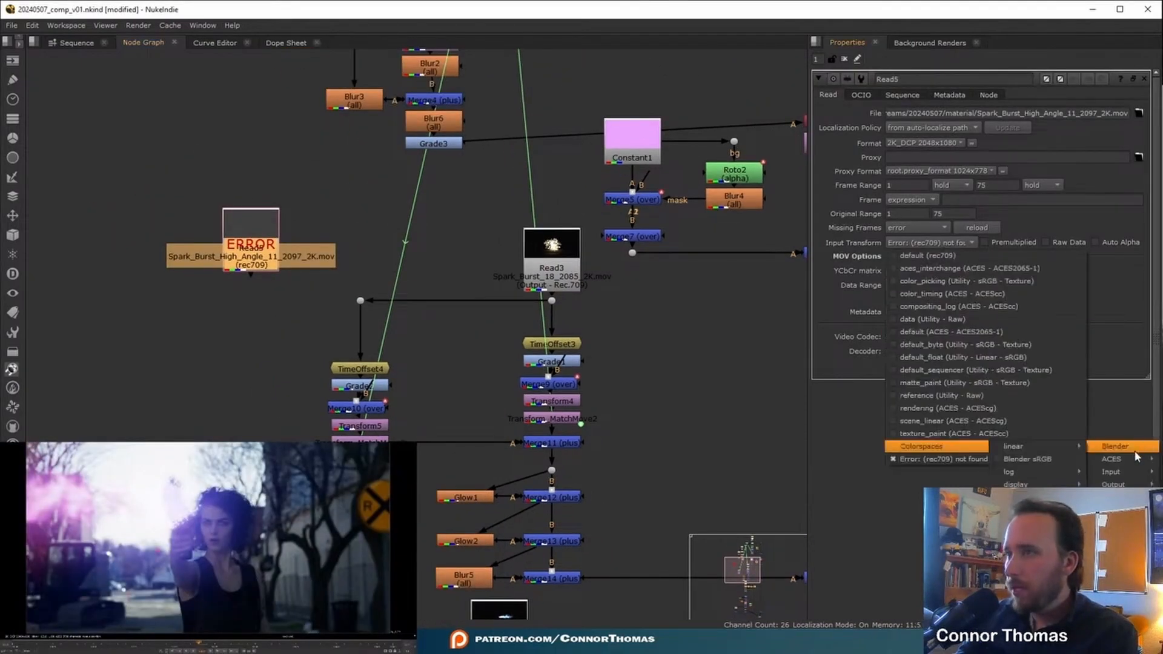
mouse_move(1114, 484)
click(933, 508)
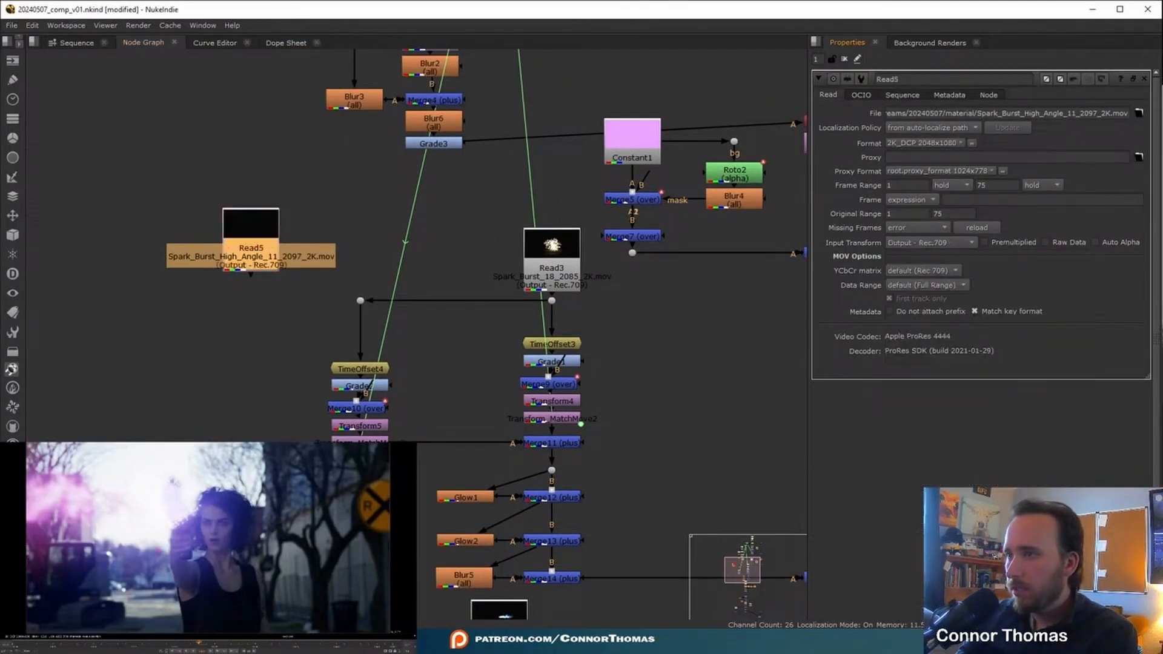
Step: Use Read5 in place of Read3 as the spark source and compare both clips in the viewer at an early frame
drag(550, 258, 463, 242)
key(1)
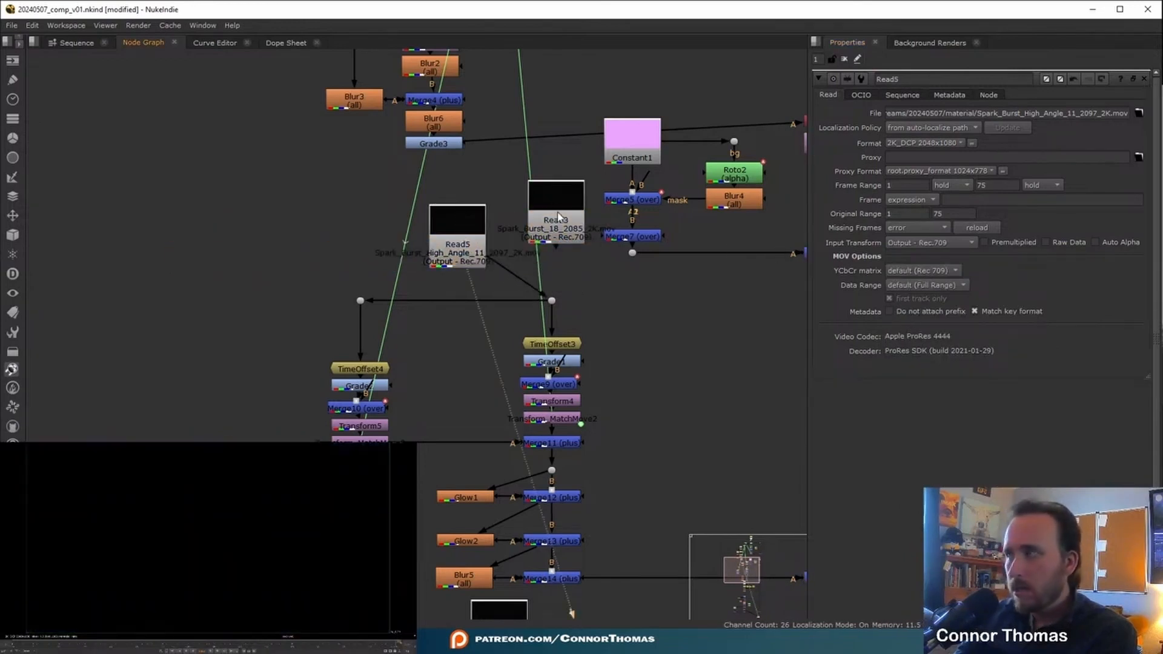
drag(398, 643, 53, 644)
click(561, 227)
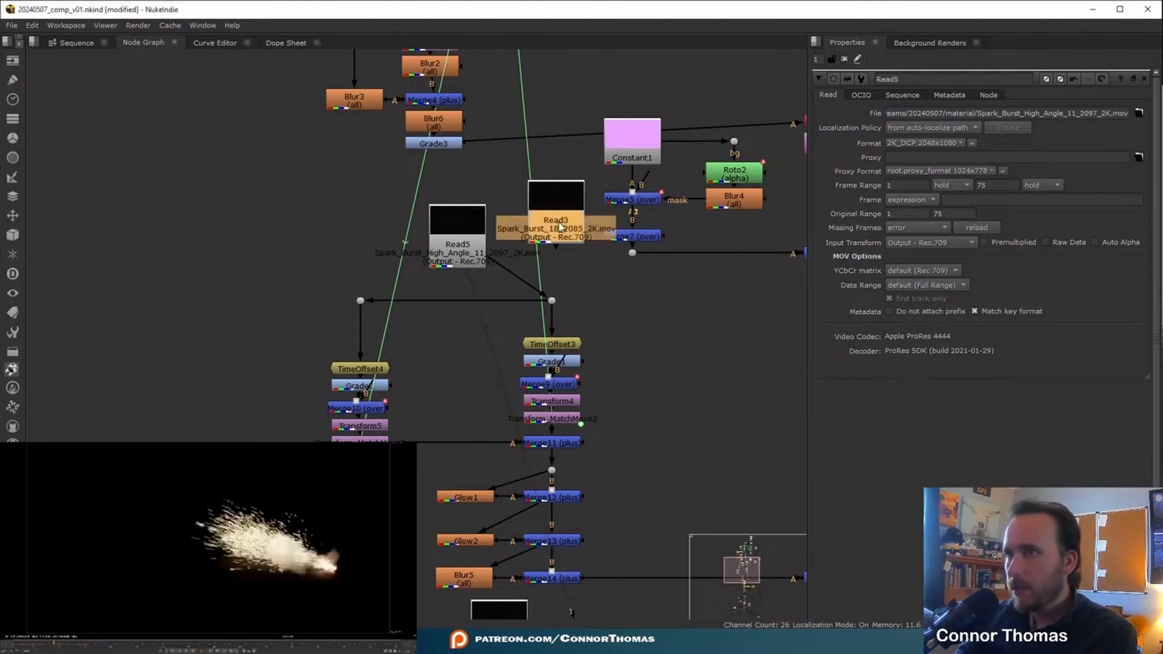
key(1)
key(1)
key(2)
key(1)
Step: Add a Transform below Read5, translate the burst to about x -619, y 61, and compare its position with Read3's
key(t)
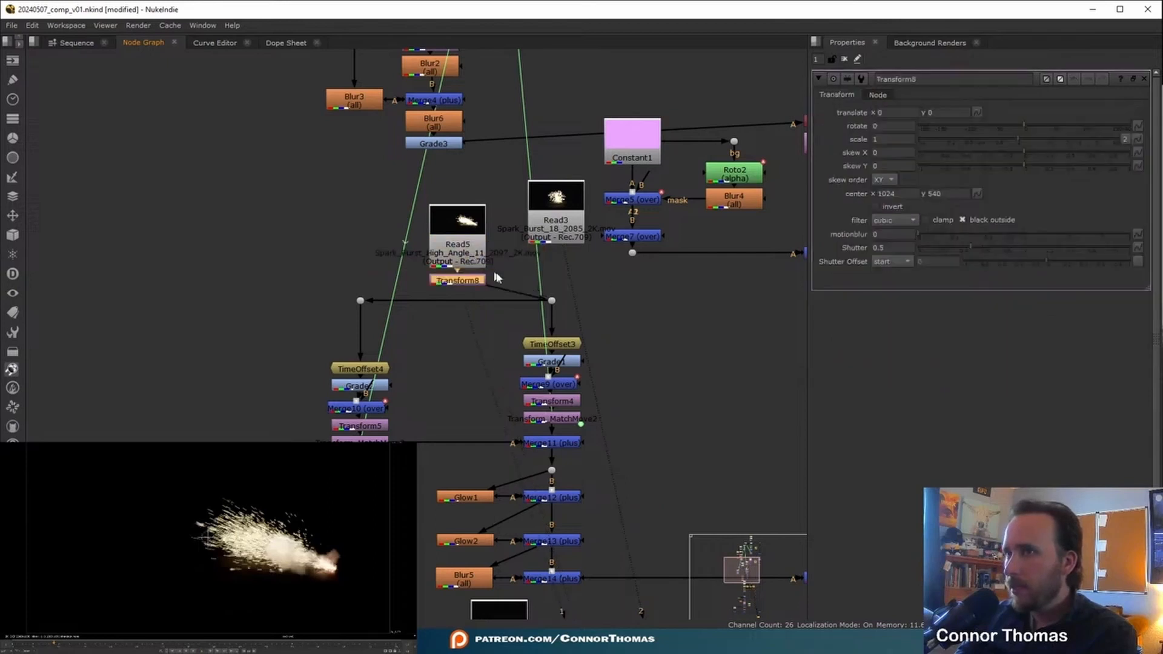
drag(206, 536, 97, 526)
click(554, 223)
key(2)
key(1)
key(1)
key(2)
key(1)
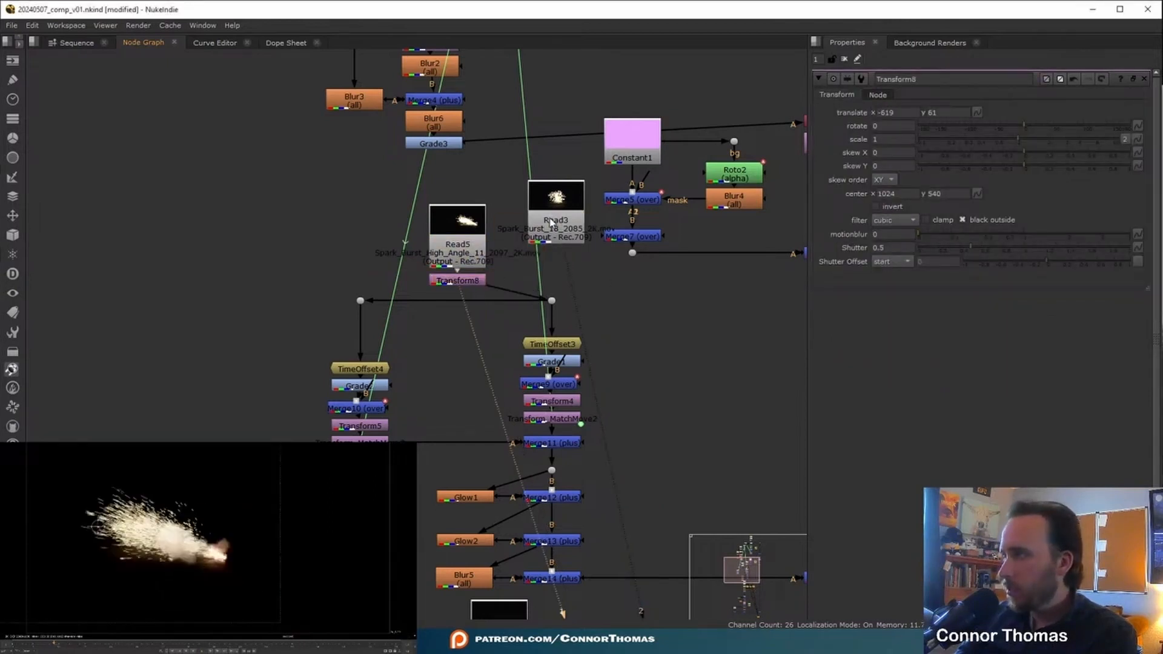
Step: View the Merge8 composite through the blast frames and set Transform8 to about x -395, y 231 with a rotation of about -32.8
middle_drag(488, 482, 376, 144)
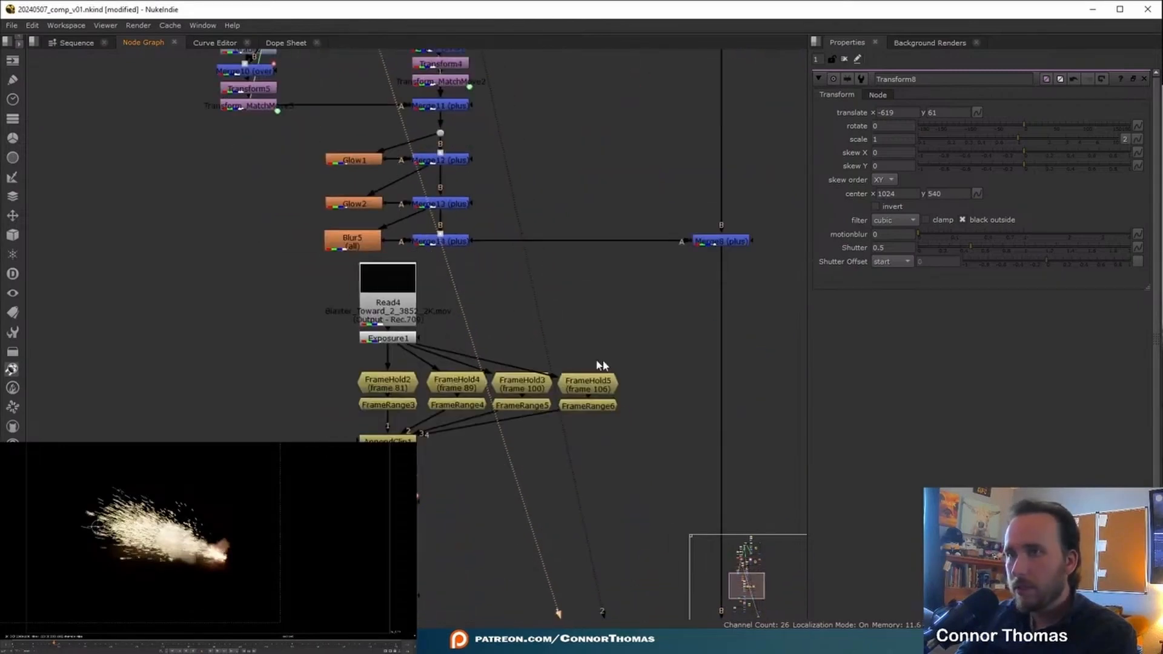
click(736, 241)
key(1)
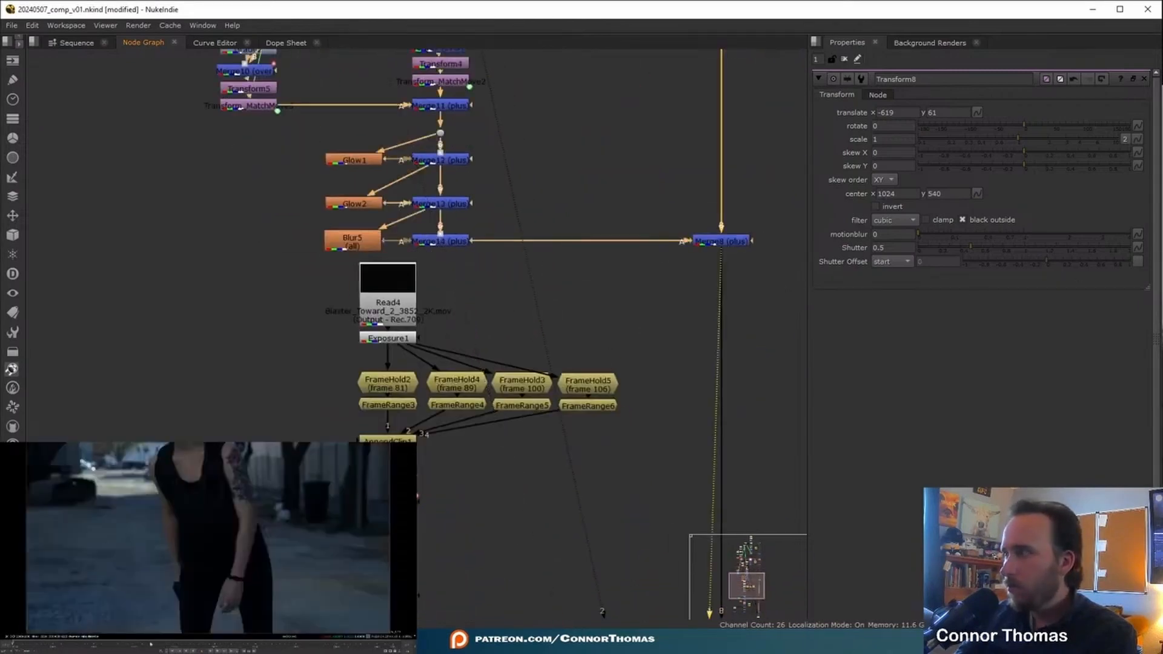
drag(63, 646, 182, 644)
key(Right)
key(Right)
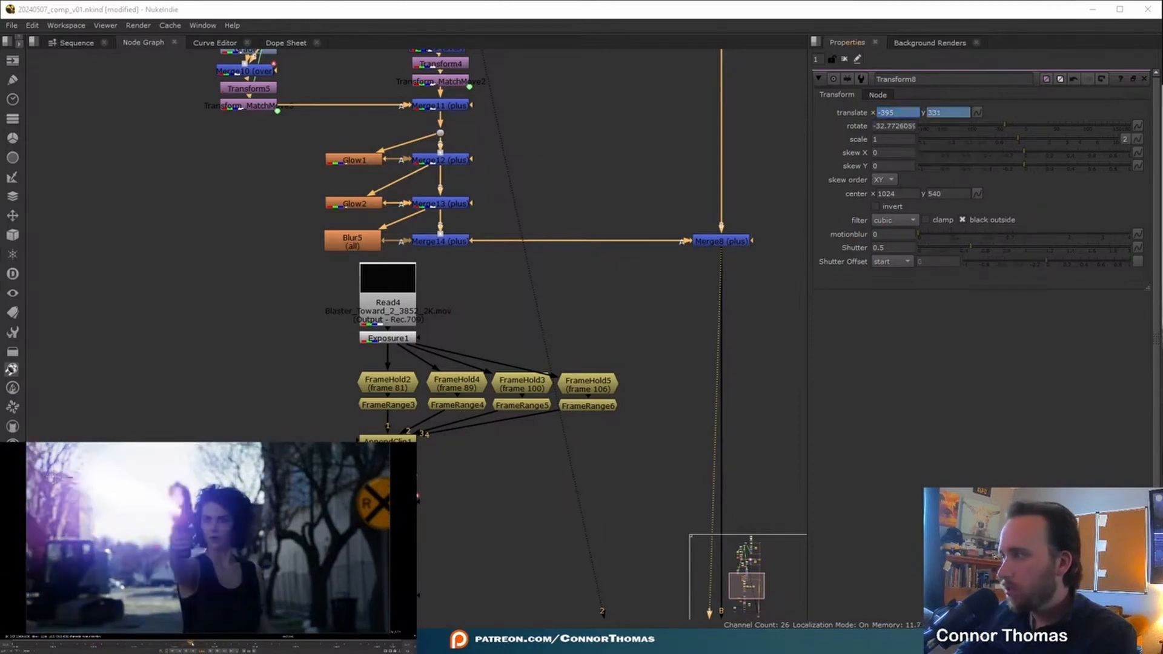
key(Right)
key(Right)
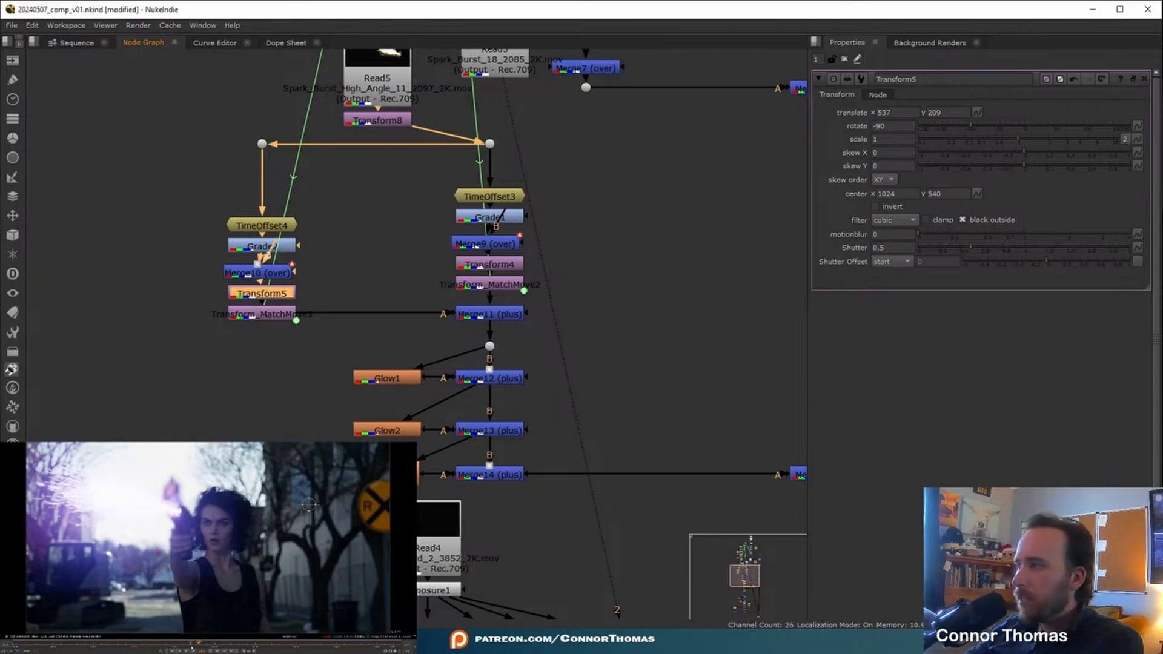
Step: Set translate x and y keyframes on Transform5 at the blast frame, keeping x 537, y 209
click(183, 644)
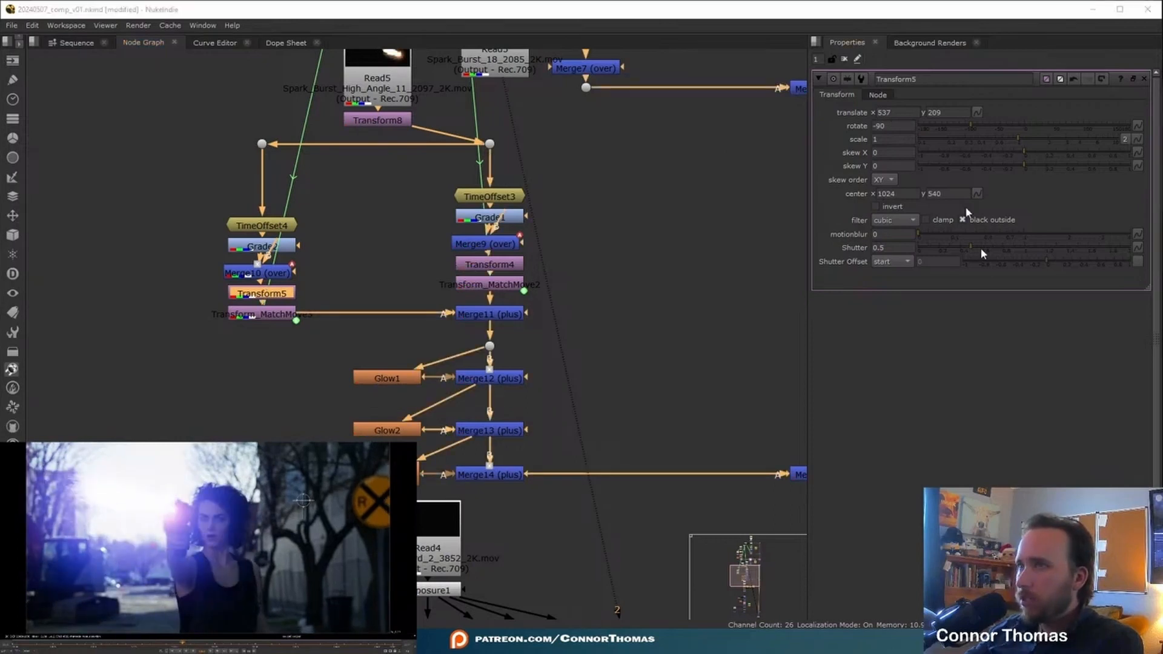
right_click(902, 112)
click(945, 116)
right_click(947, 112)
click(963, 117)
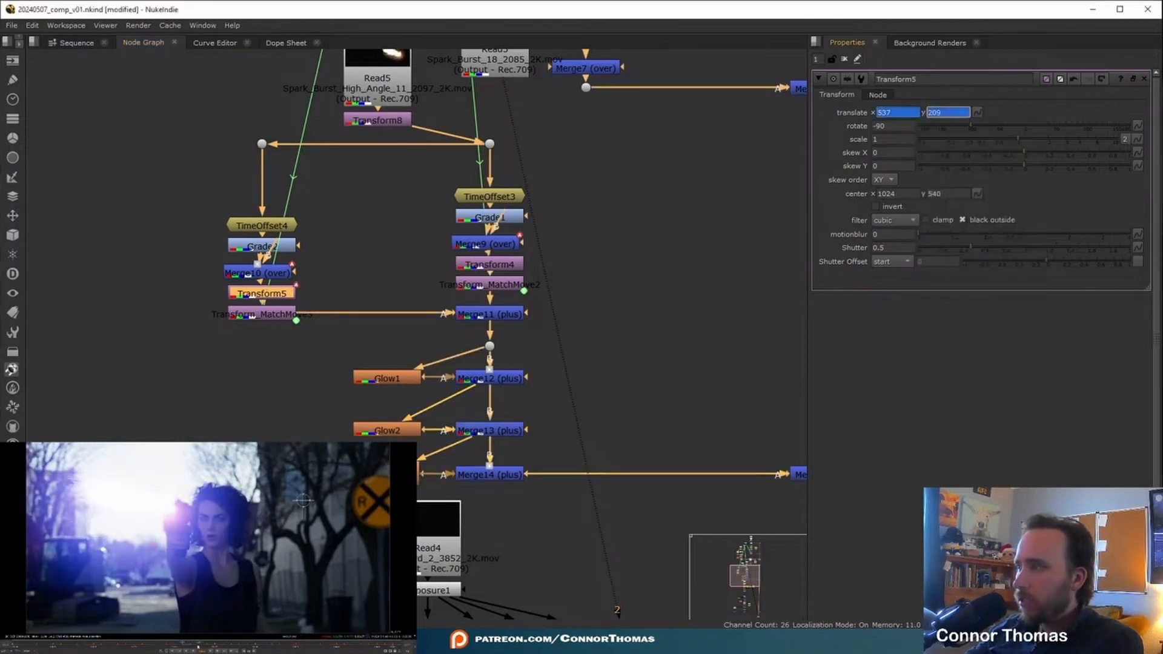
key(Right)
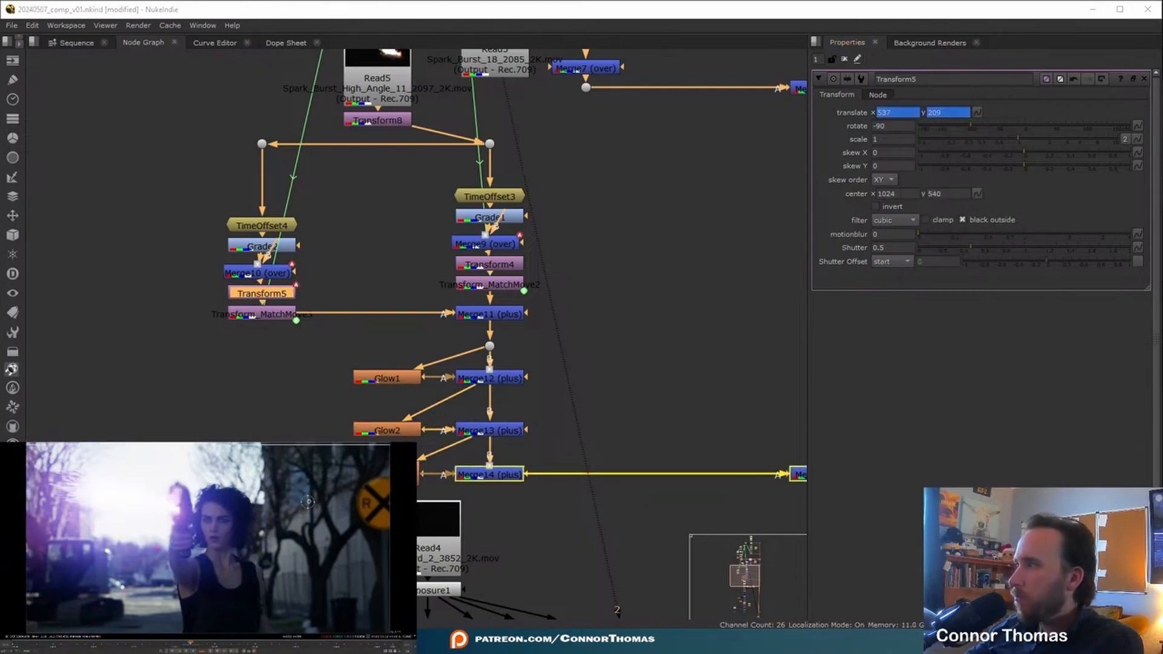
Step: Set a translate keyframe on Transform4 in the TimeOffset3 spark branch
middle_drag(262, 121, 267, 290)
middle_drag(502, 328, 502, 236)
middle_drag(678, 306, 602, 263)
click(435, 299)
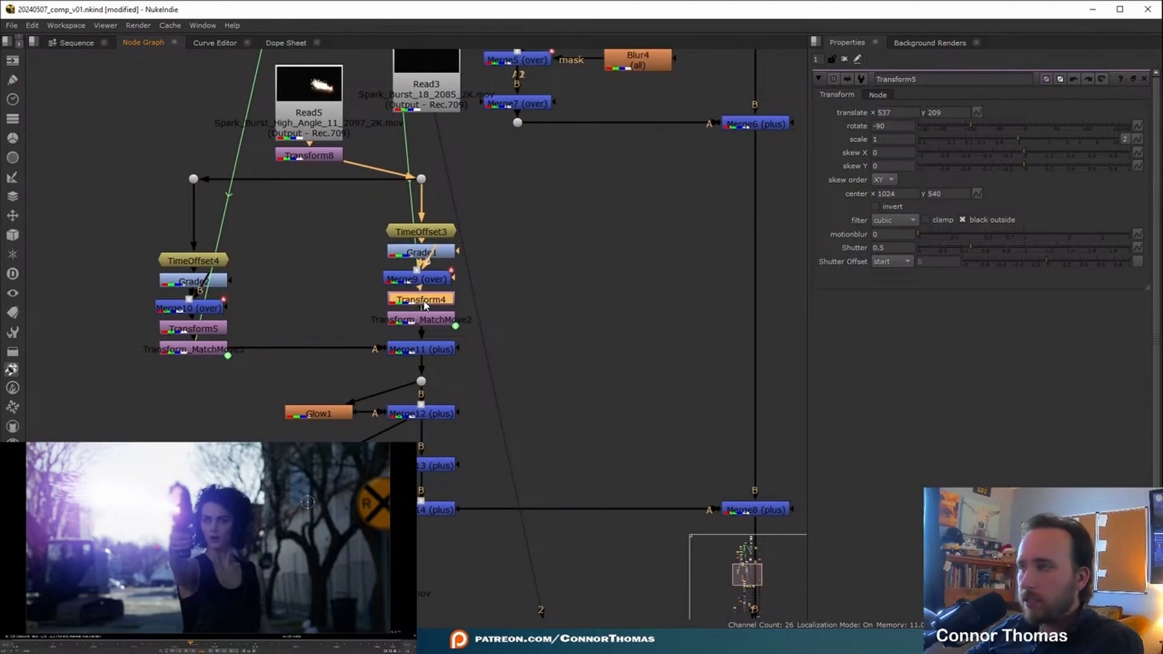
right_click(915, 114)
click(961, 120)
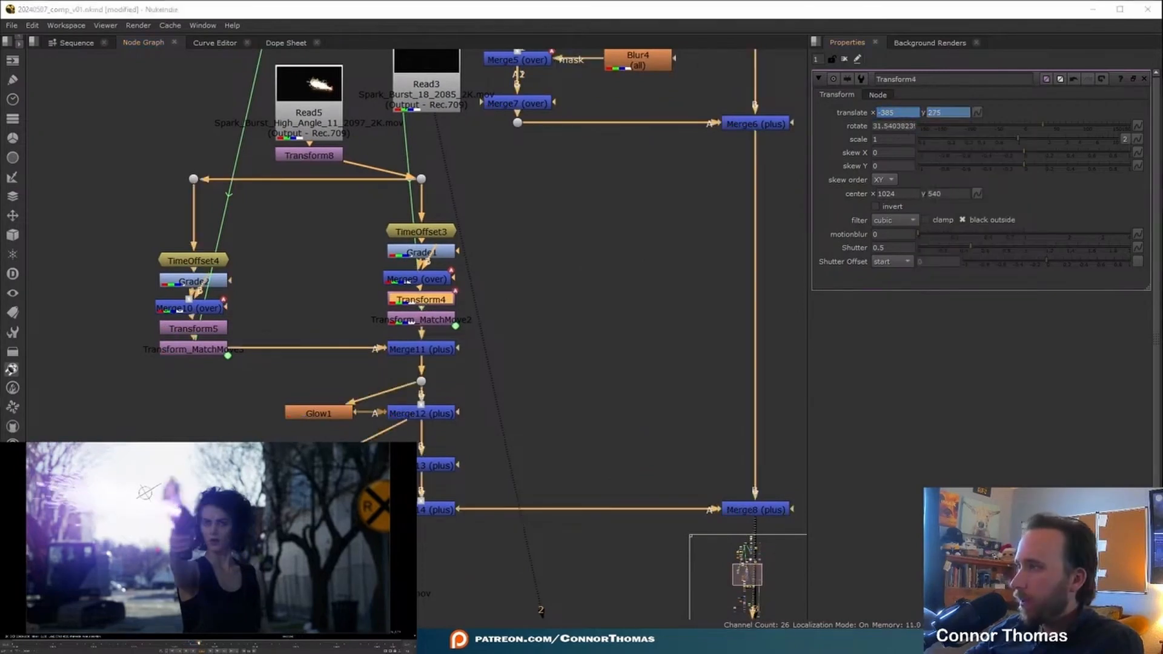
Step: Reposition the burst frame by frame in Transform4, using about x -427, y 375 and about x -385, y 375 one frame earlier
drag(145, 492, 137, 475)
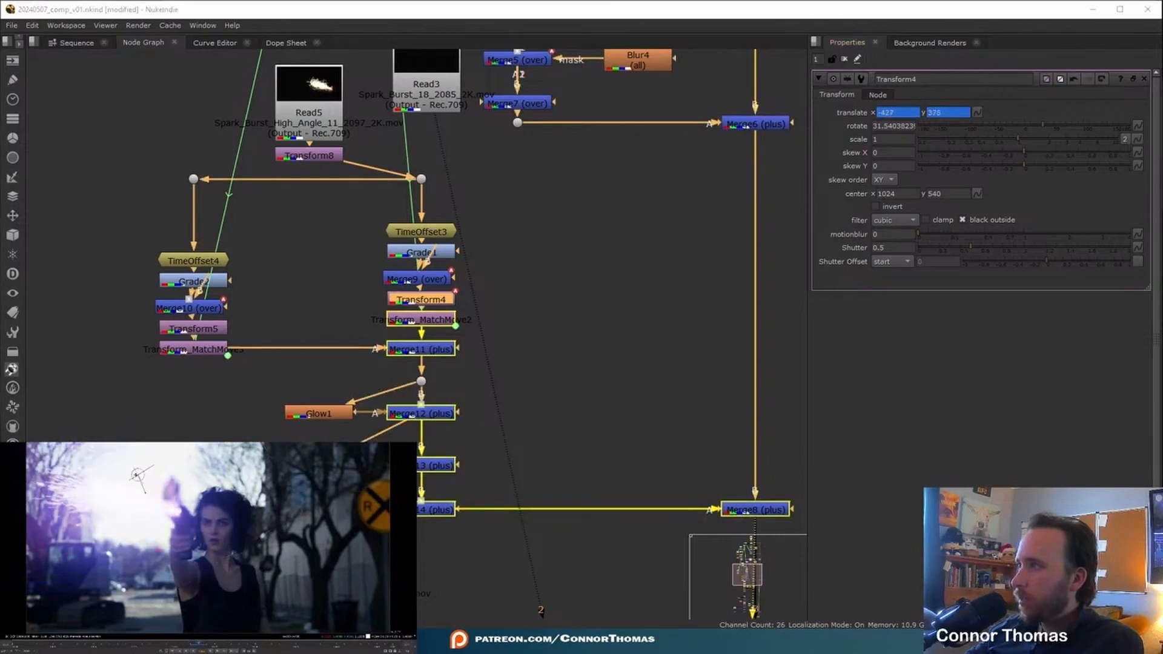
key(Left)
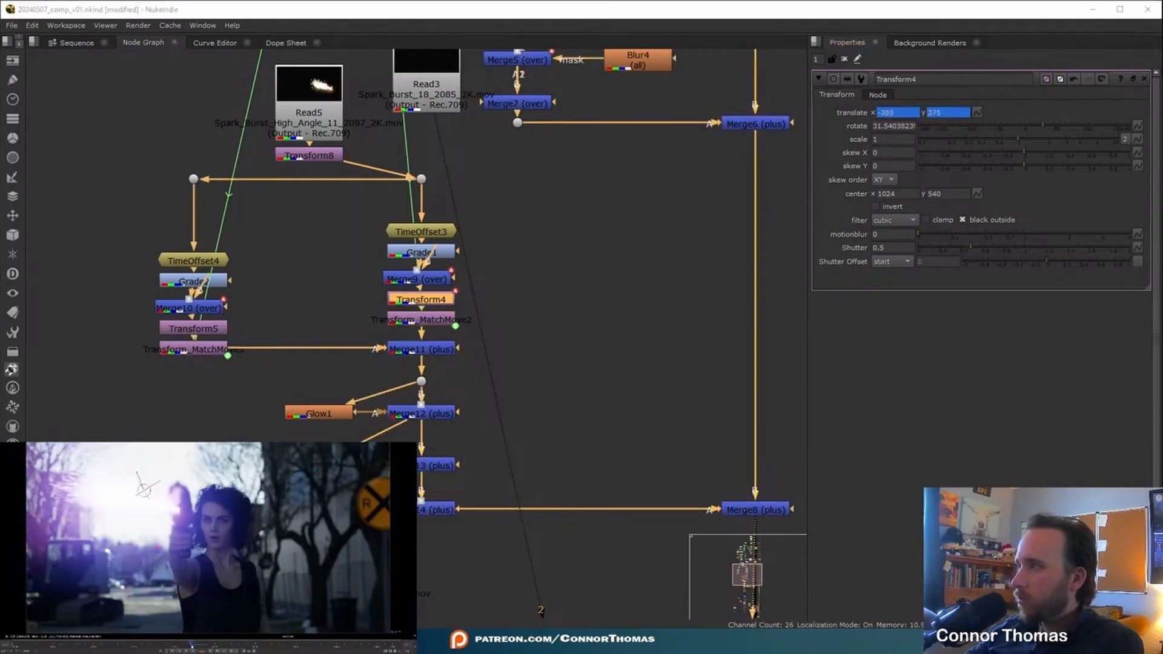
drag(144, 489, 144, 472)
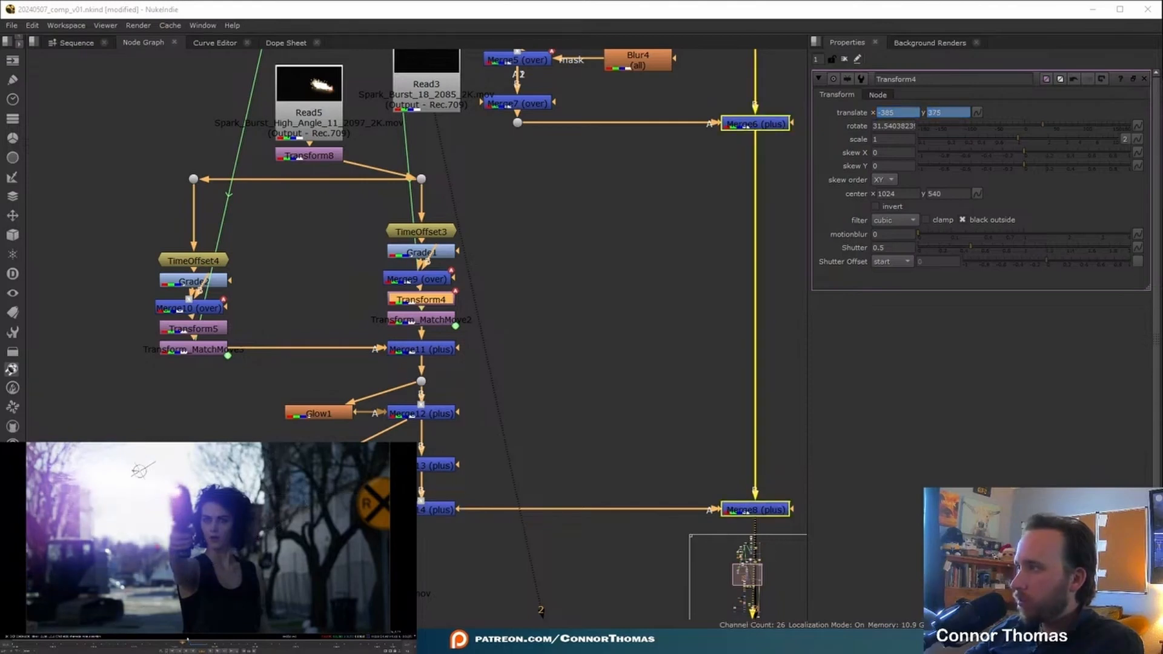
key(Left)
drag(137, 489, 137, 491)
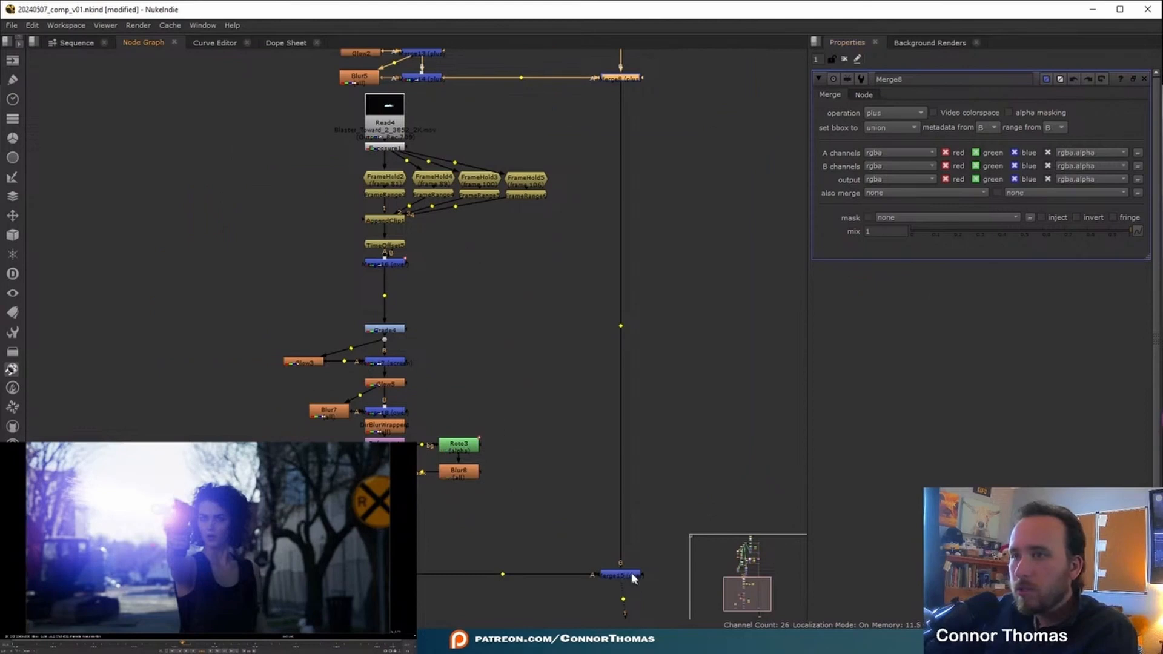
Step: Set Merge15's operation to plus
click(924, 115)
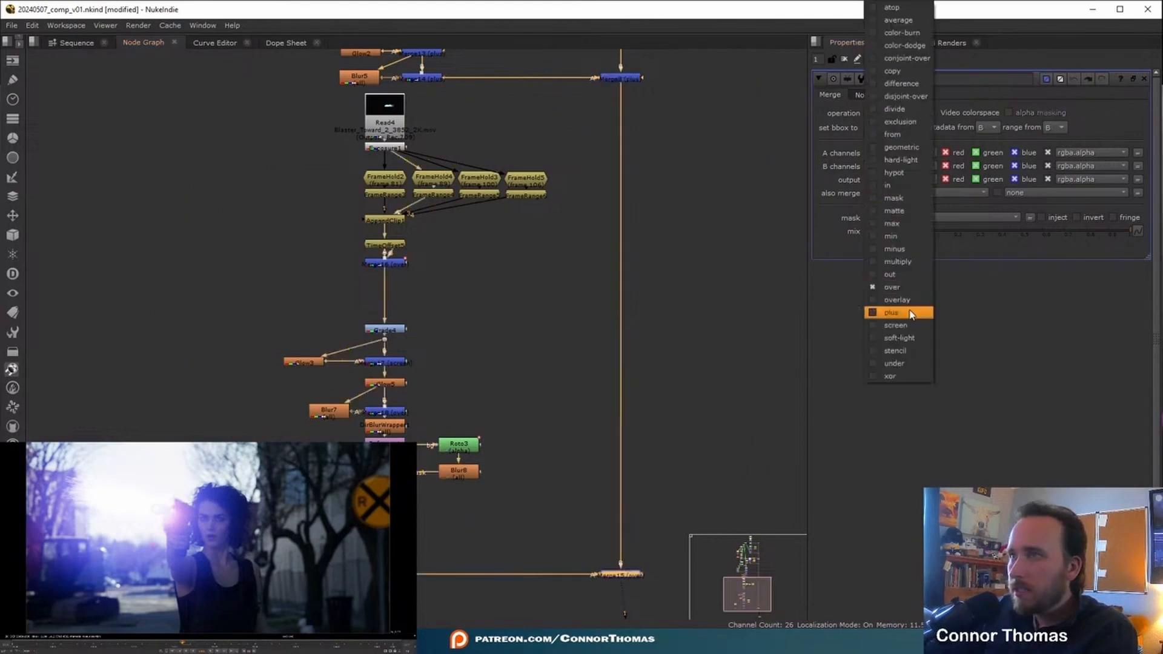
click(879, 312)
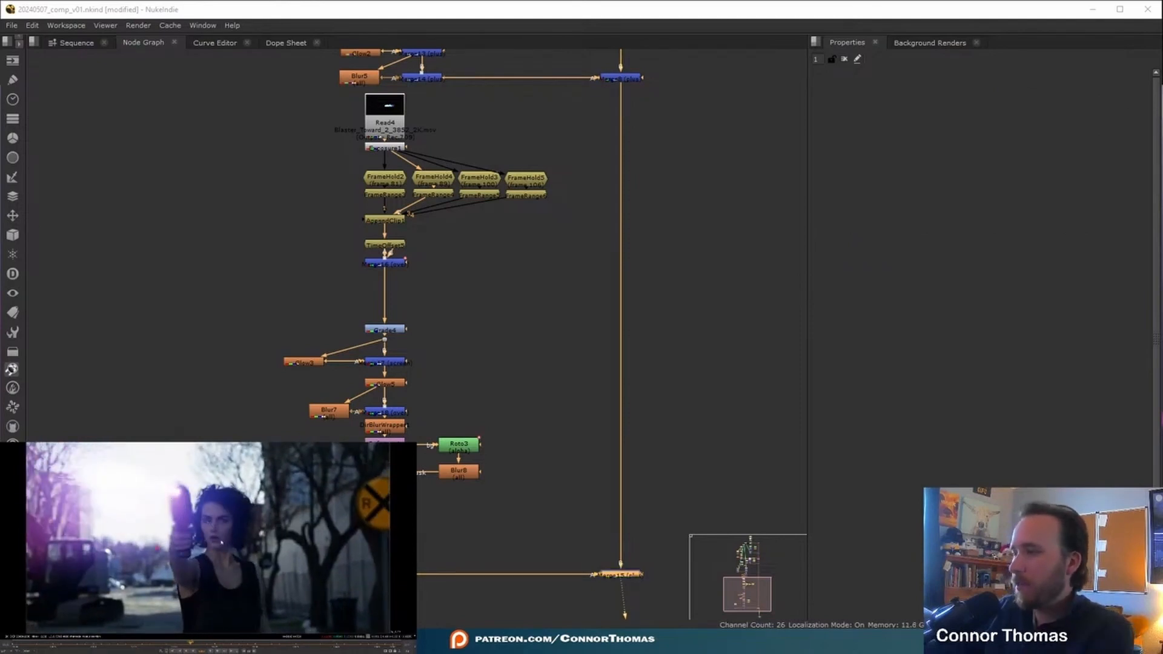
Step: Add a Tracker node fed by Denoise1 and place it above Tracker1
middle_drag(659, 224, 569, 321)
scroll(513, 242, up, 3)
key(Tab)
text(trac)
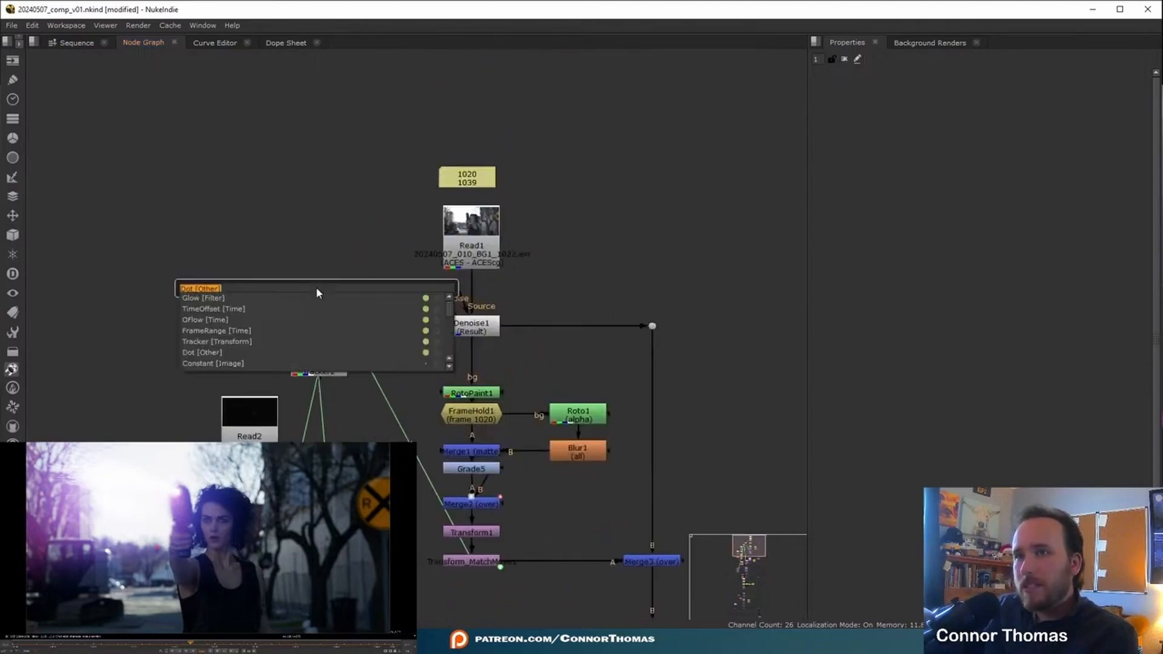
click(229, 299)
click(474, 327)
drag(316, 288, 286, 278)
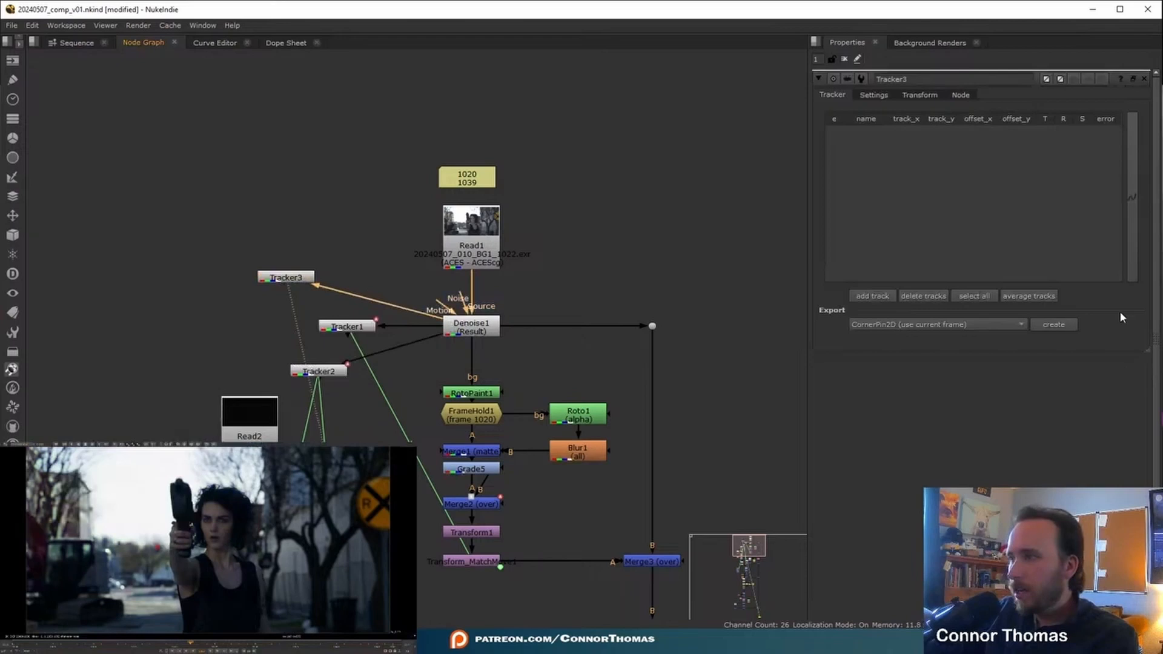
Step: Add a track to Tracker3, follow the woman's eye through the shot, and check the export options
click(979, 232)
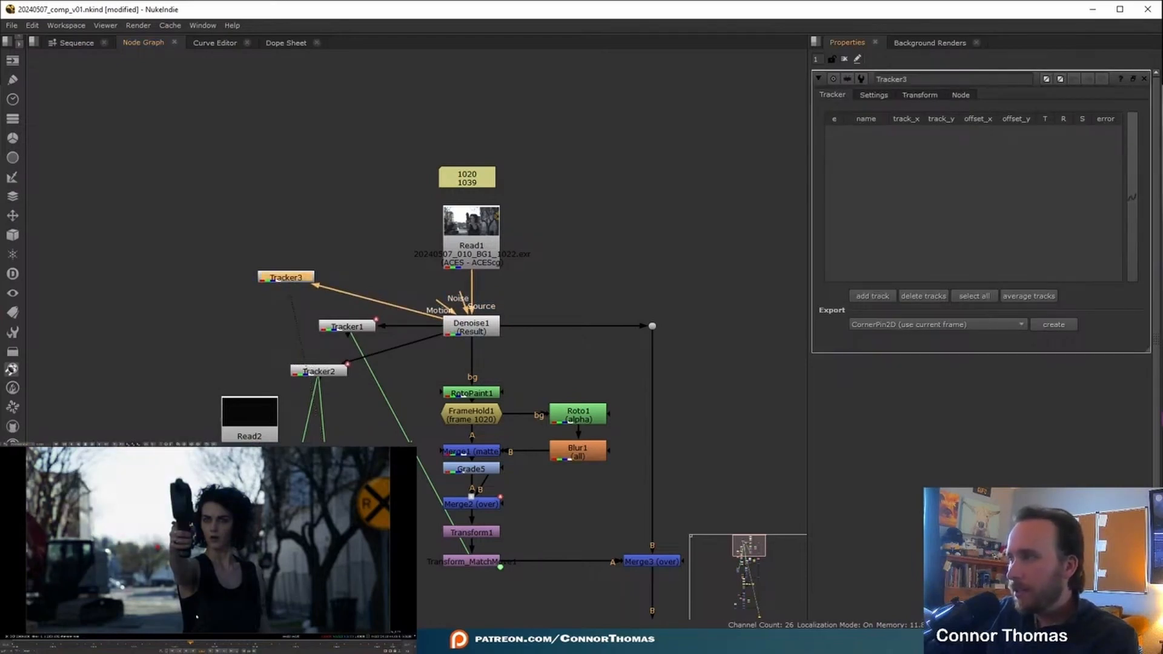
click(920, 95)
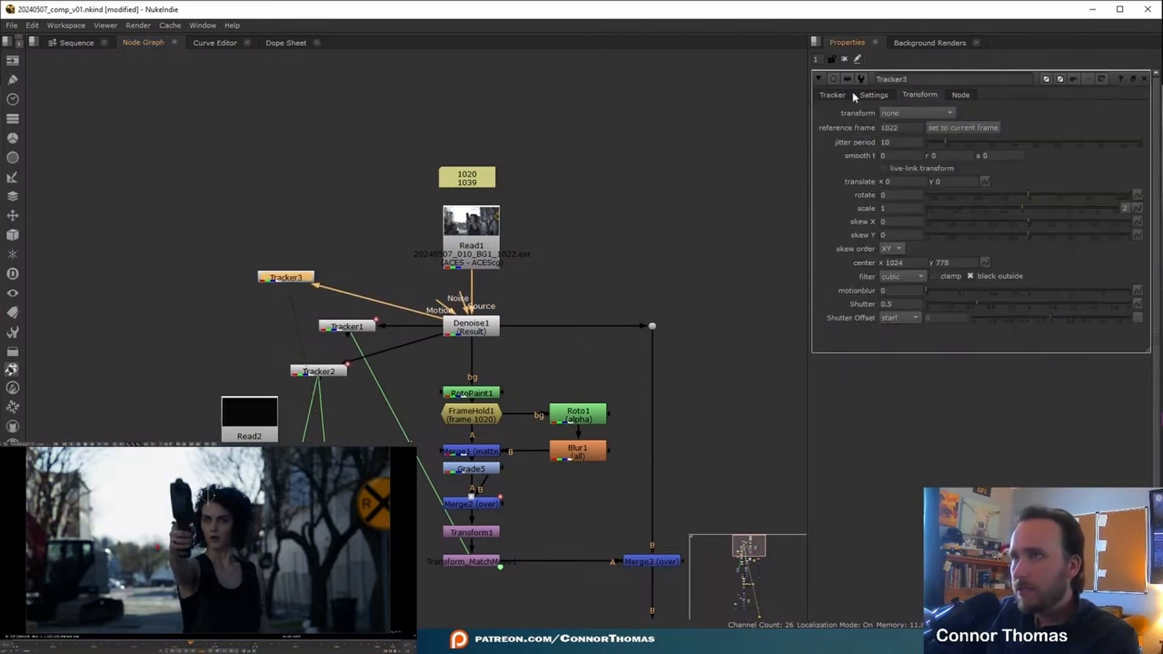
click(833, 95)
click(872, 297)
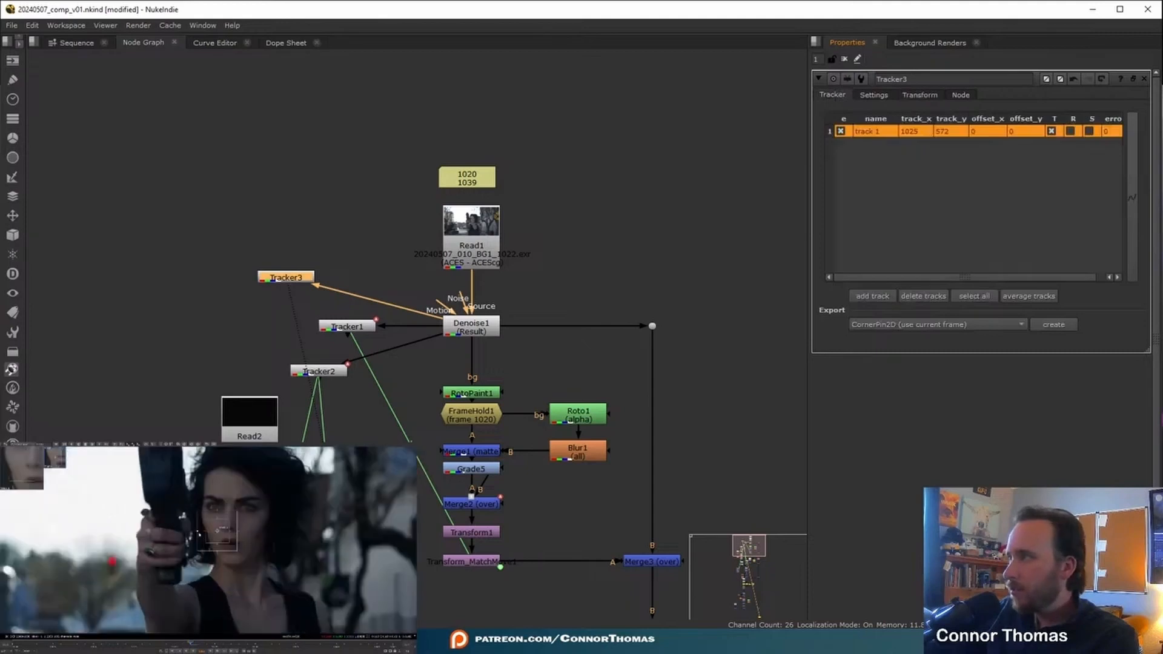
click(908, 324)
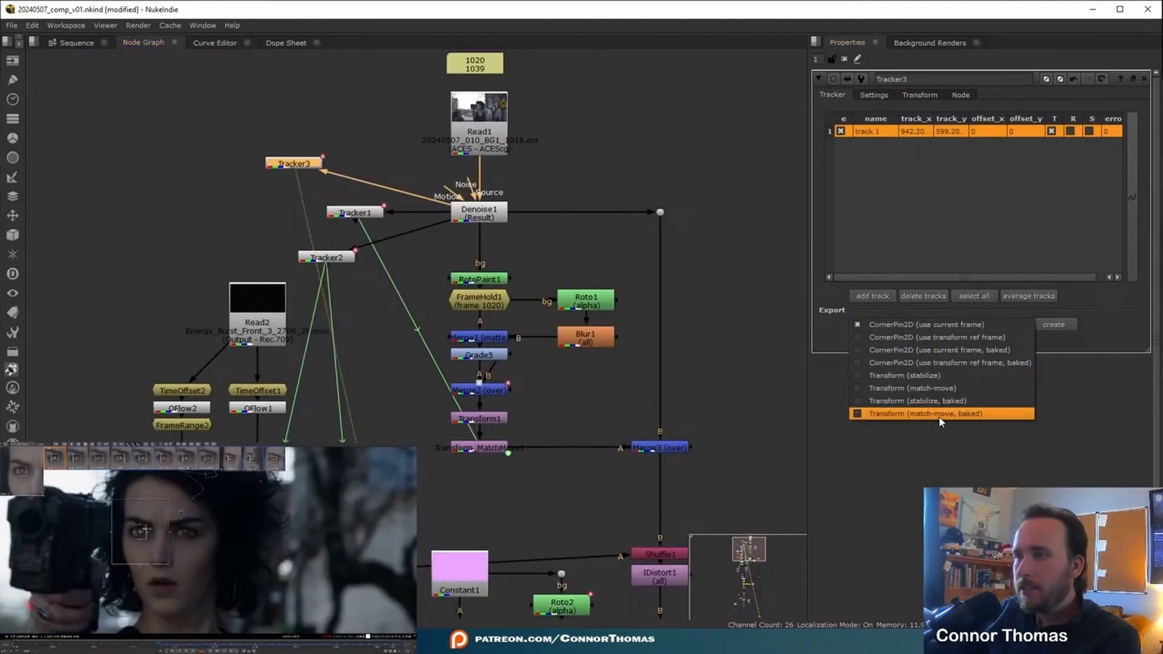
click(716, 238)
click(716, 238)
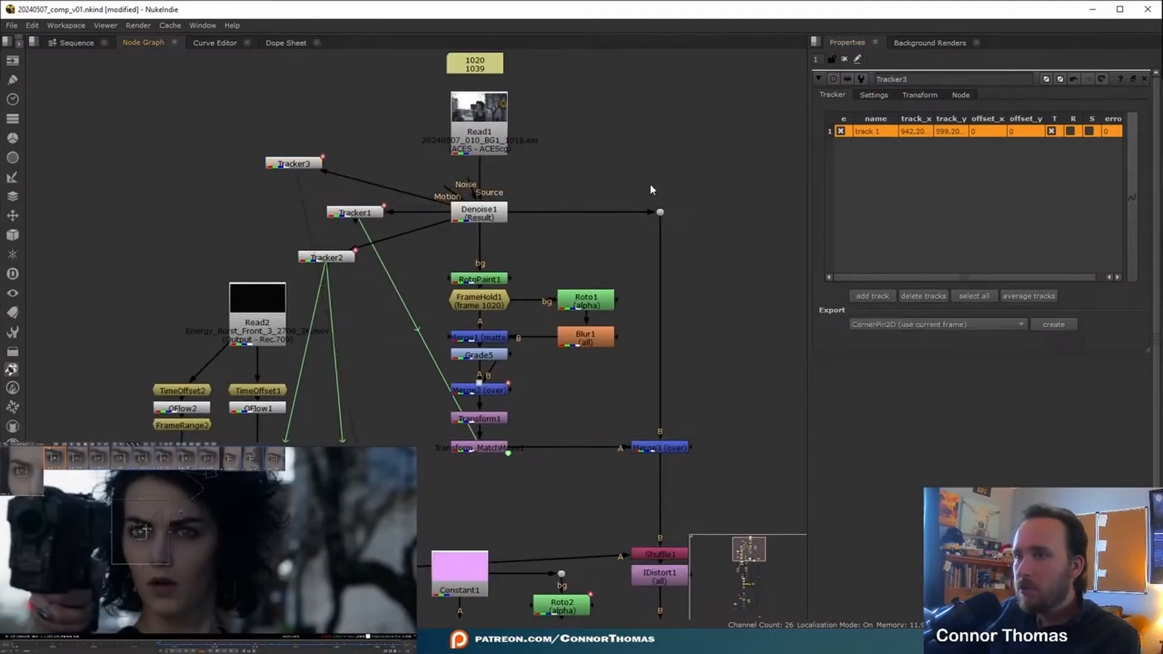
Step: Add an over Merge near the end of the graph that combines Merge19 with the spark branch's output, and view it
scroll(655, 194, down, 1)
middle_drag(701, 336, 639, 120)
key(m)
middle_drag(645, 372, 721, 252)
drag(675, 255, 407, 463)
middle_drag(614, 350, 572, 236)
drag(655, 133, 349, 478)
middle_drag(519, 133, 541, 491)
middle_drag(600, 221, 621, 167)
scroll(570, 242, down, 3)
drag(634, 89, 526, 568)
middle_drag(526, 568, 547, 166)
drag(536, 174, 484, 301)
key(1)
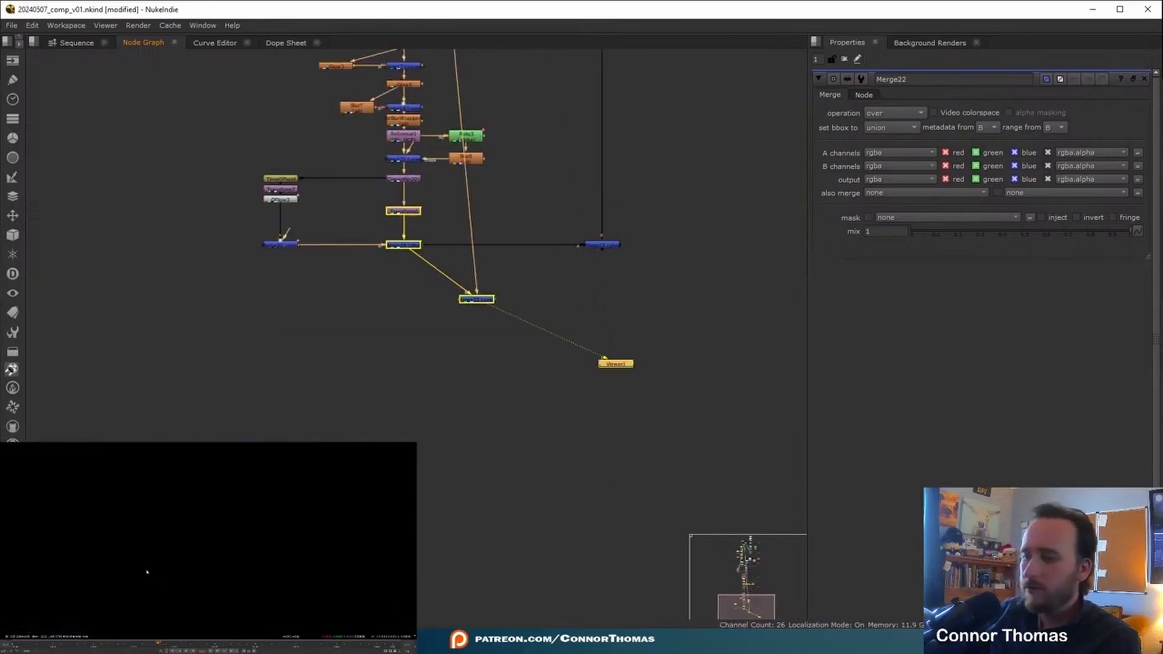
Step: Add a Blur and a Transform below Merge22
scroll(499, 228, up, 3)
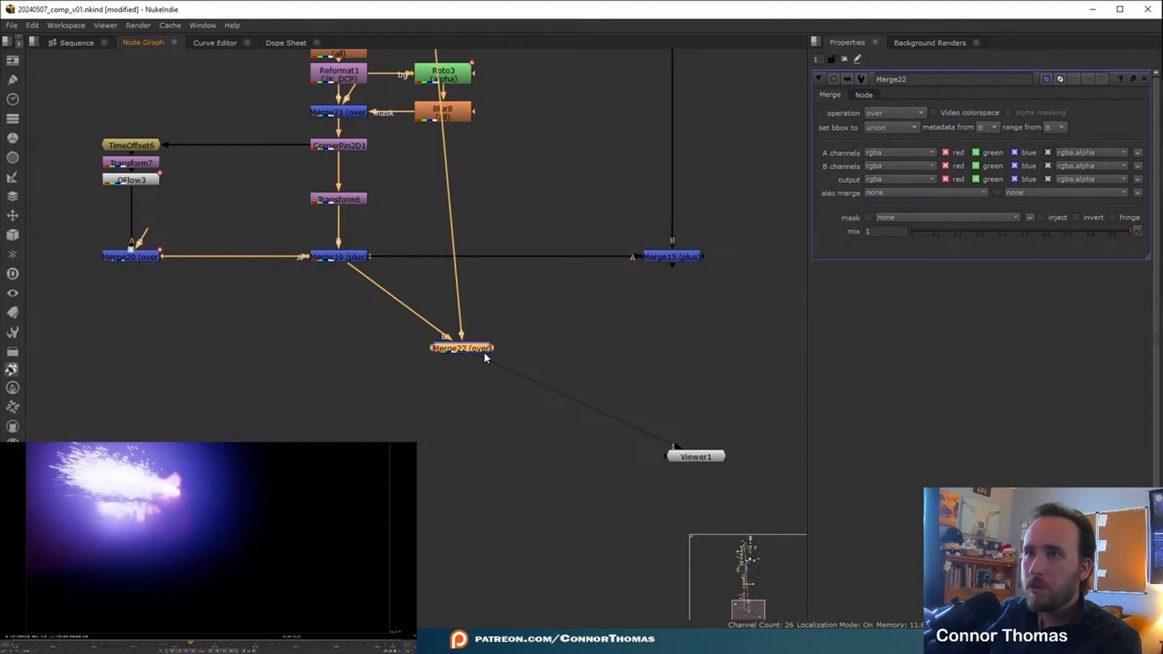
key(b)
click(925, 127)
key(t)
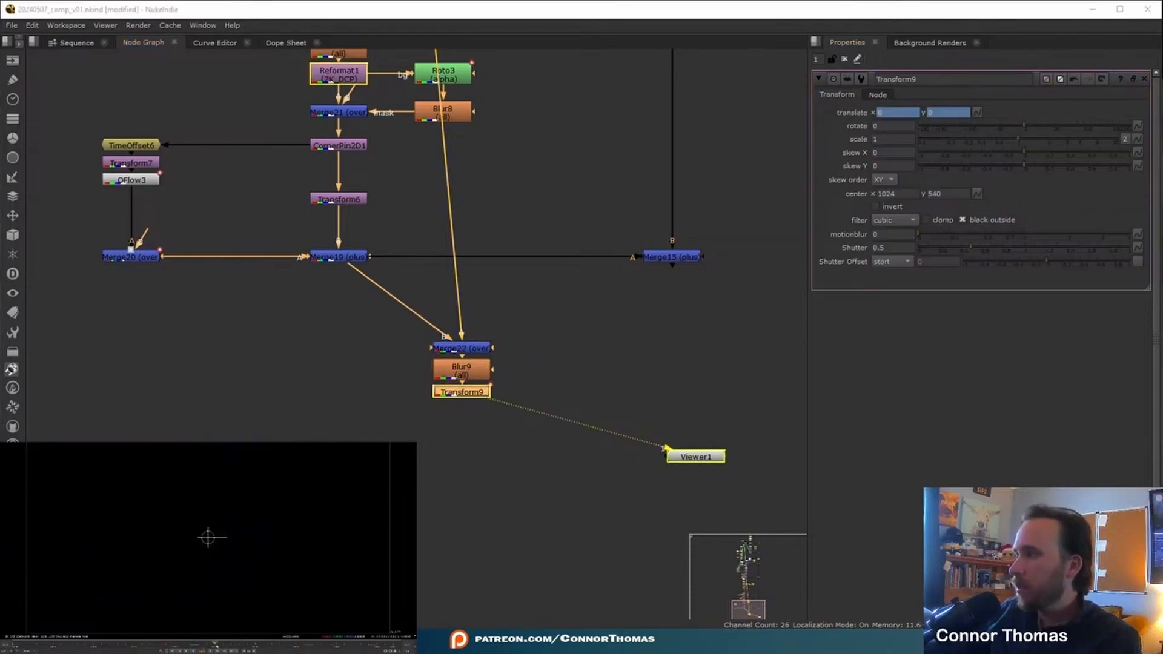
Step: Keyframe Transform9's translate from x 0, y 0 to about x -1180, y -23 at a different frame, and close its properties
right_click(891, 113)
click(924, 121)
right_click(936, 113)
click(945, 120)
right_click(945, 113)
click(968, 119)
click(313, 644)
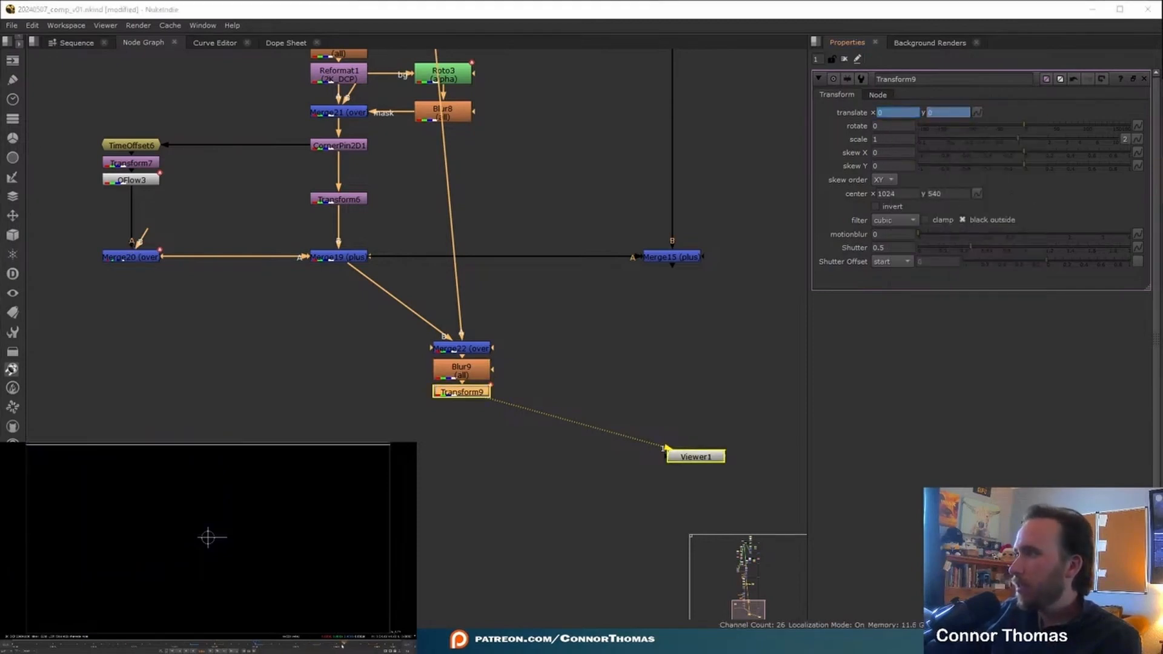
drag(208, 537, 1, 541)
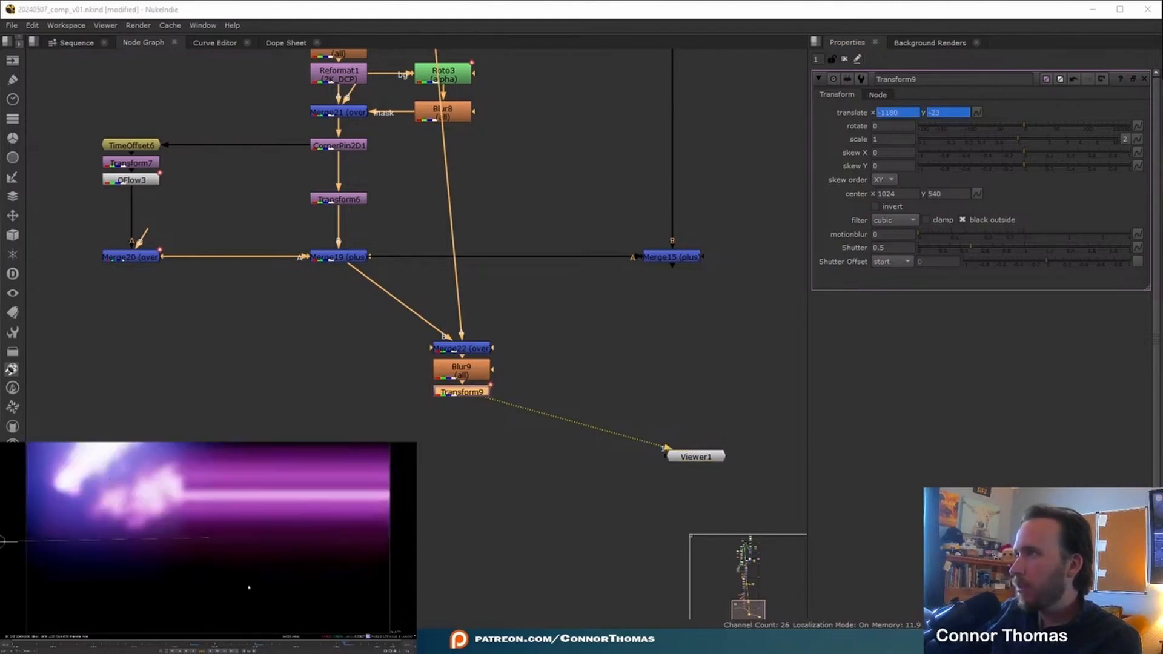
drag(1, 541, 26, 541)
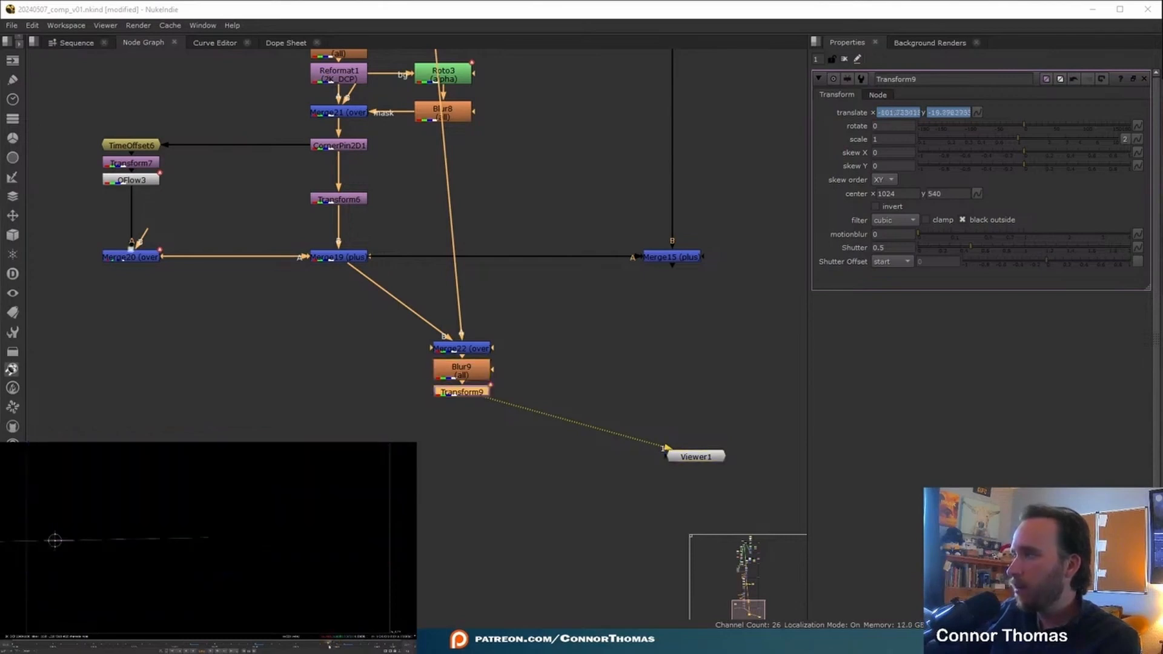
click(844, 58)
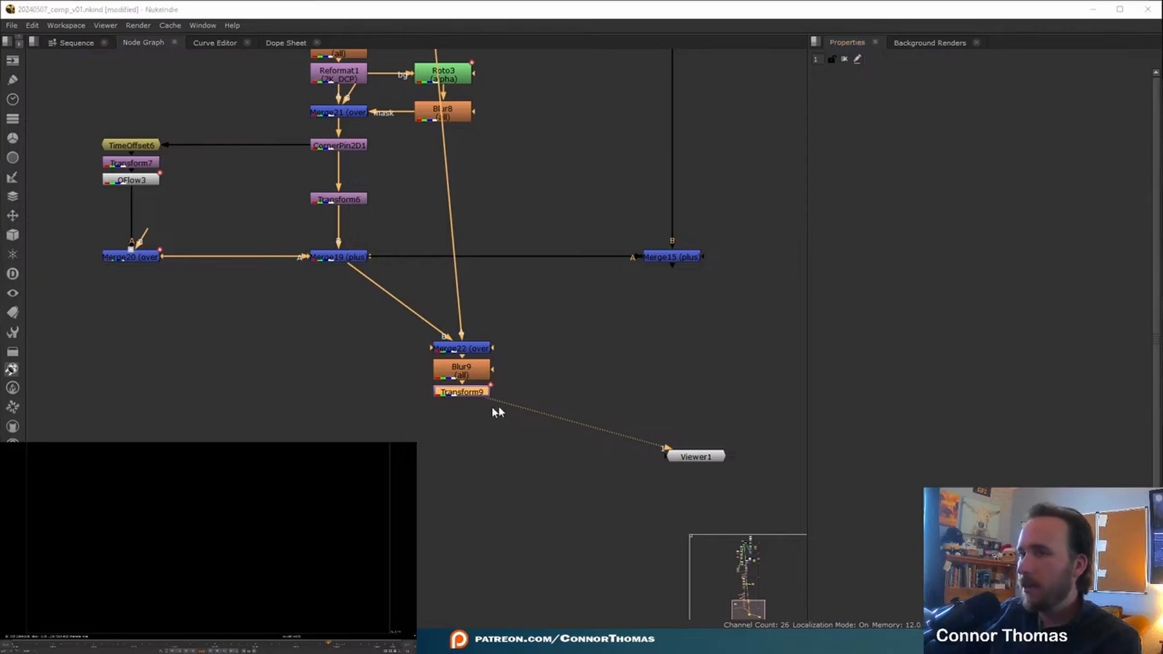
Step: Merge Transform9's output over Merge15 with a new Merge placed above the viewer
middle_drag(733, 342, 628, 339)
key(m)
drag(449, 393, 567, 262)
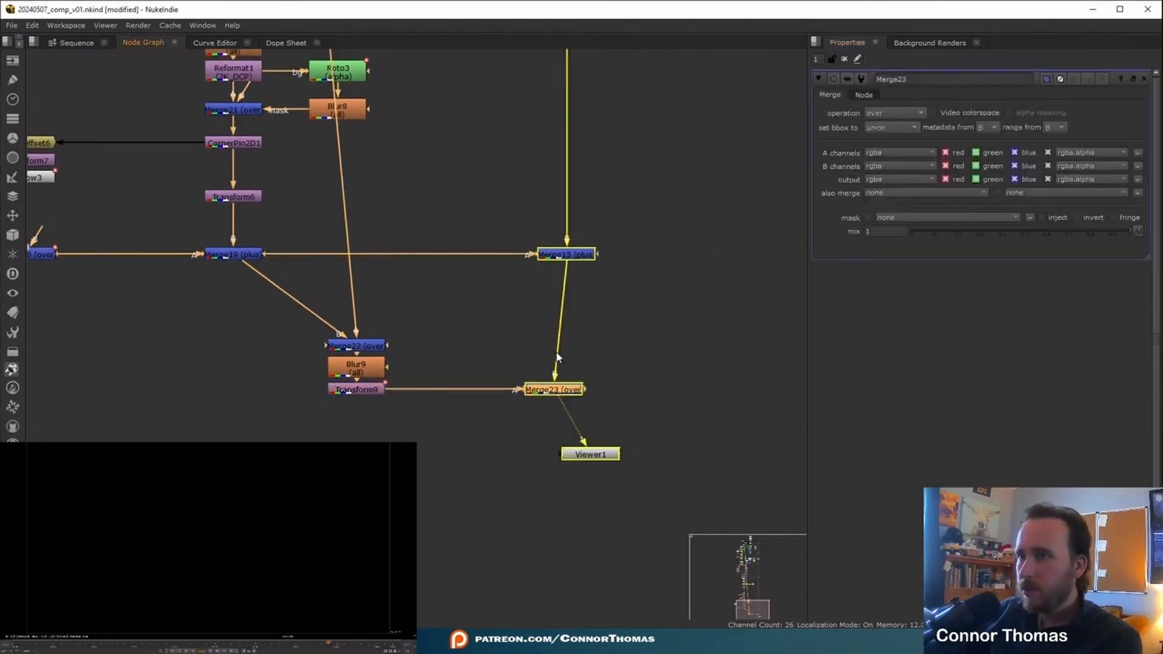
drag(560, 397, 572, 397)
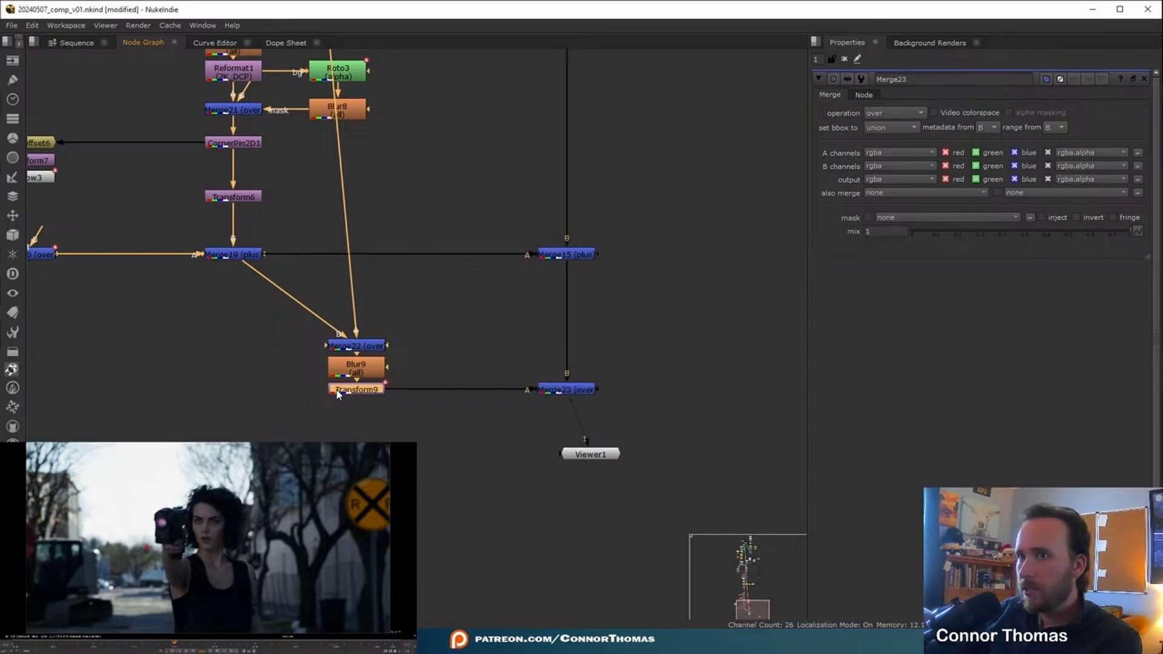
Step: Add a Transform below Transform9 and scale the blurred effect down to about 0.105
double_click(363, 389)
double_click(353, 392)
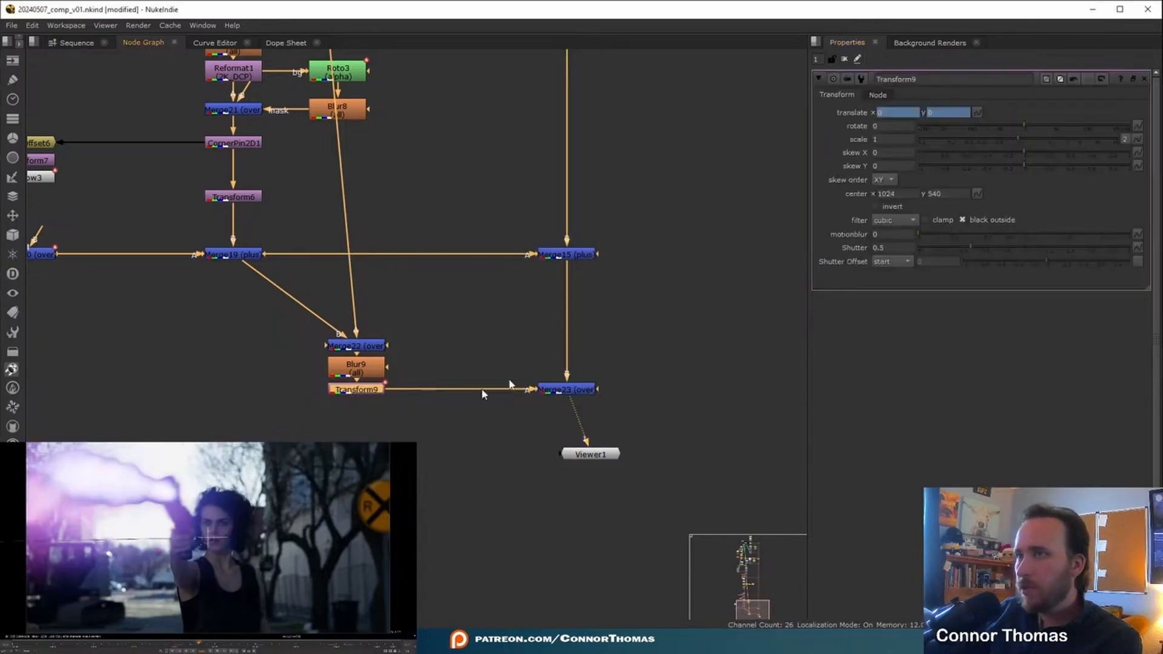
key(t)
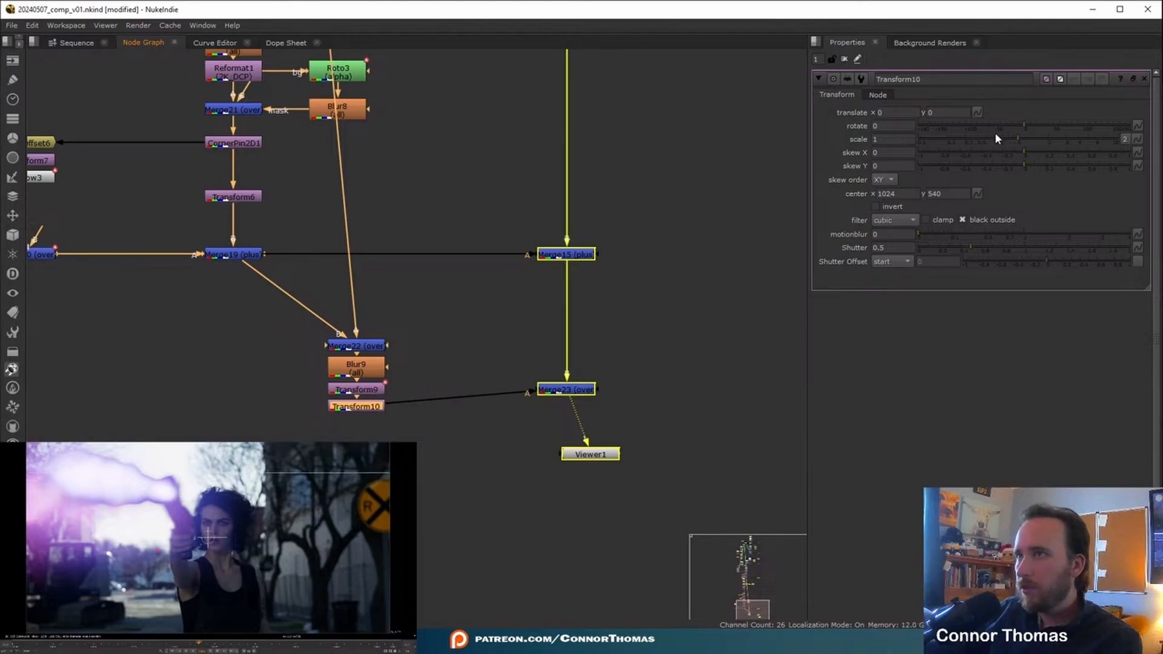
click(970, 138)
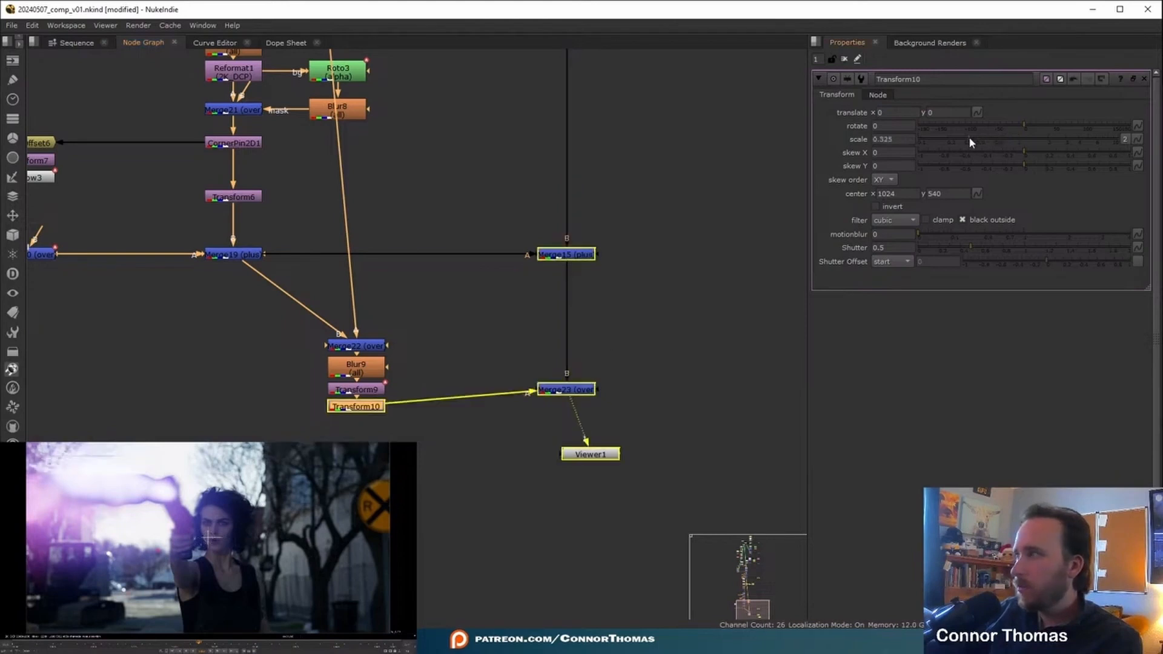
drag(969, 139, 950, 141)
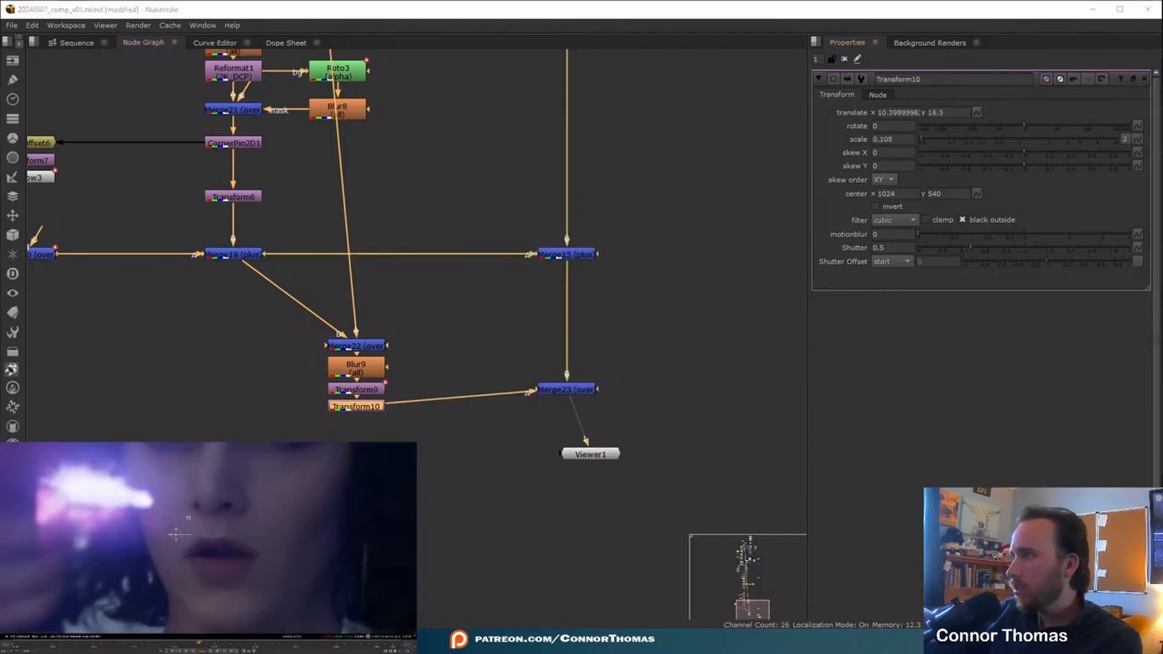
Step: Scale Transform10 down to 0.02 and place the blast over the woman's first eye at about x 0.5, y 76.4
mouse_move(209, 518)
mouse_down()
mouse_move(191, 497)
mouse_move(205, 522)
mouse_up()
middle_drag(160, 510, 147, 519)
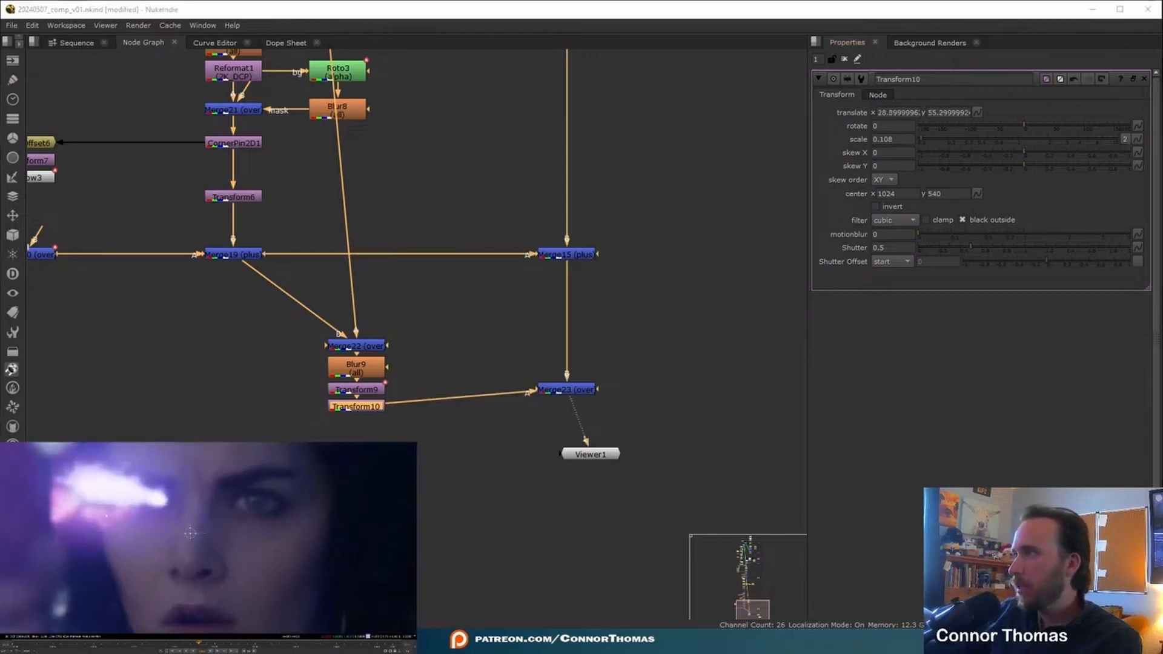
click(950, 147)
key(ctrl+z)
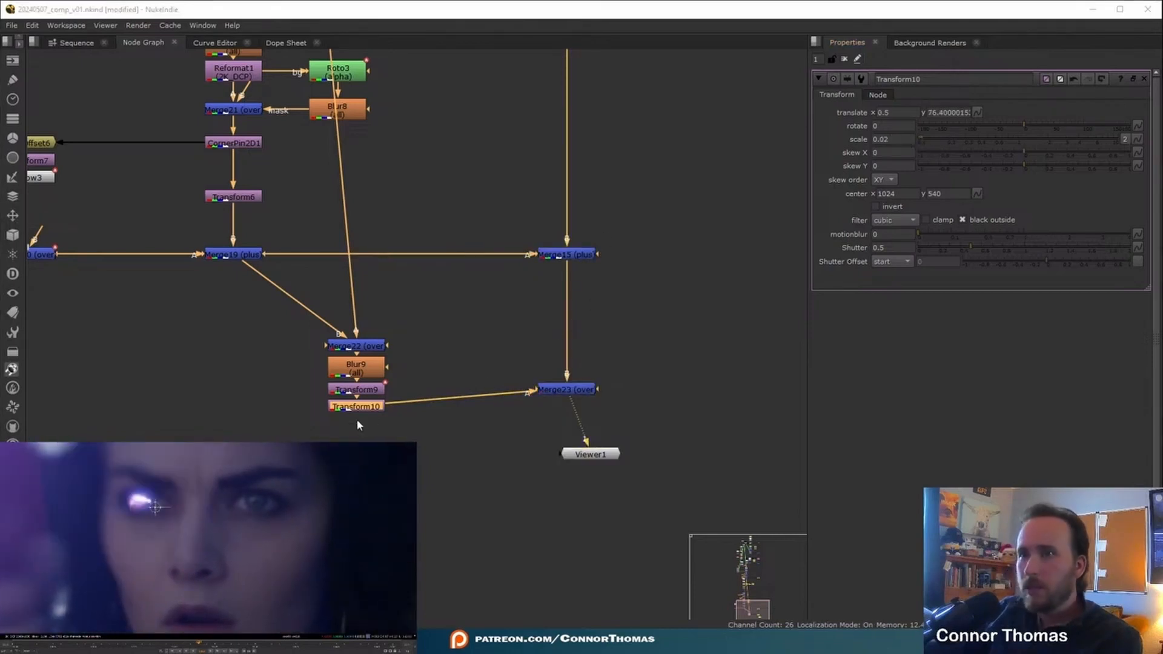
Step: Add a Merge between Transform10 and Merge23, feeding Transform10 into its A input
click(362, 407)
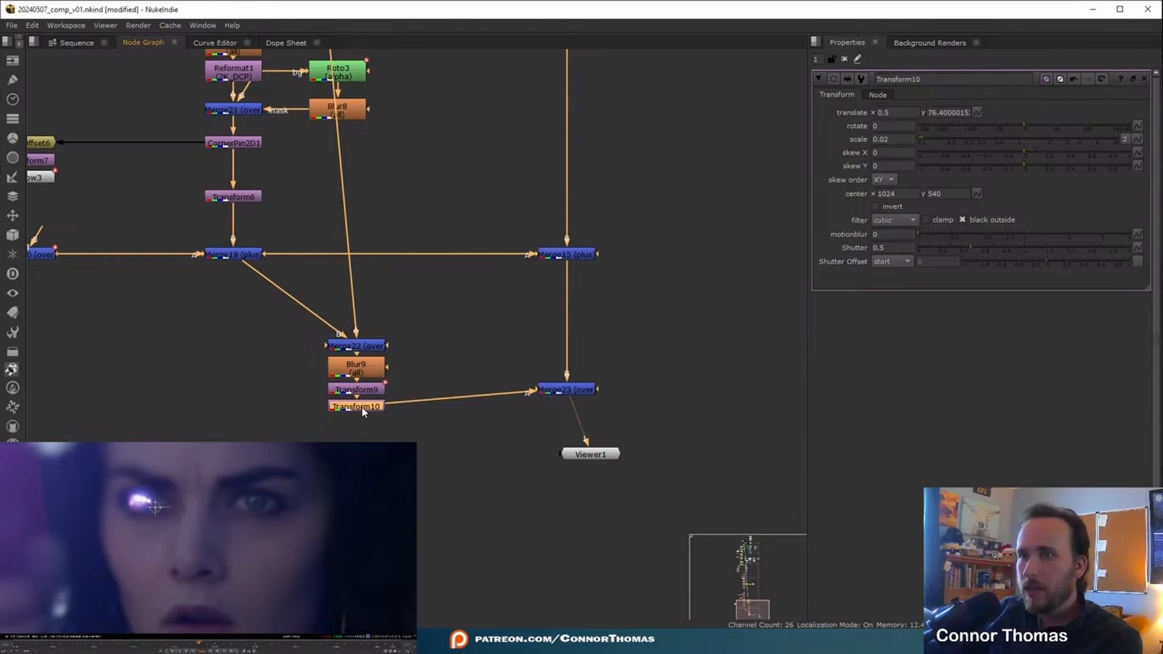
key(m)
drag(436, 412, 437, 434)
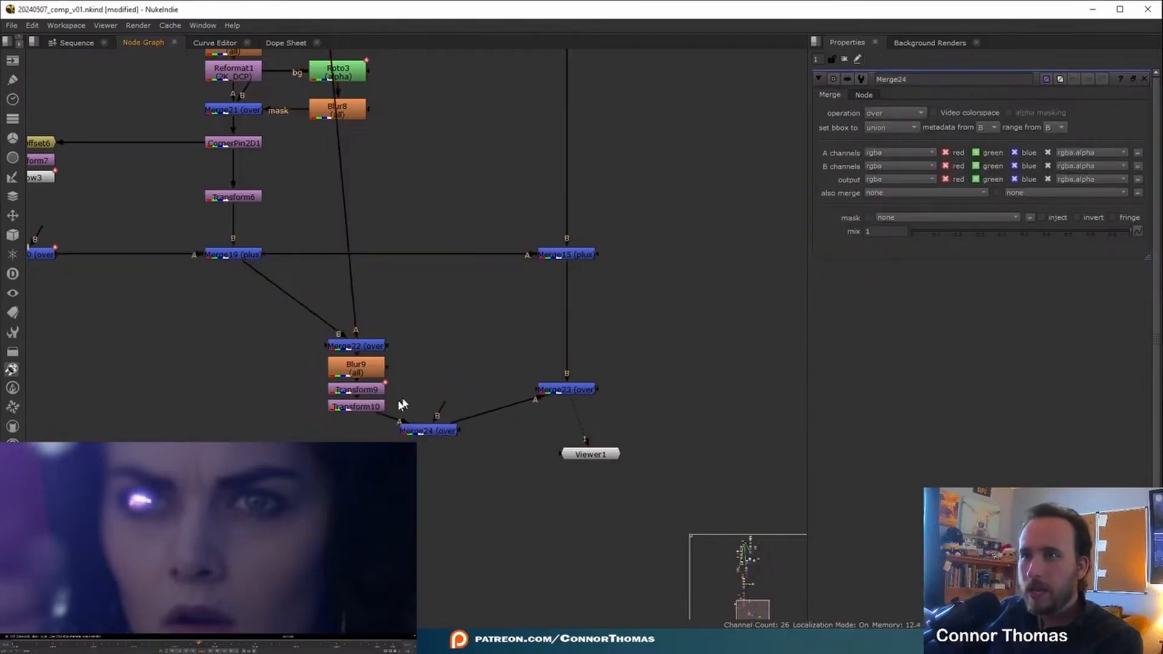
Step: Duplicate Transform10, connect the copy to Blur9's tracked branch and Merge24's B input, and place it over the other eye at about x 94, y 75
click(365, 411)
click(357, 433)
key(ctrl+v)
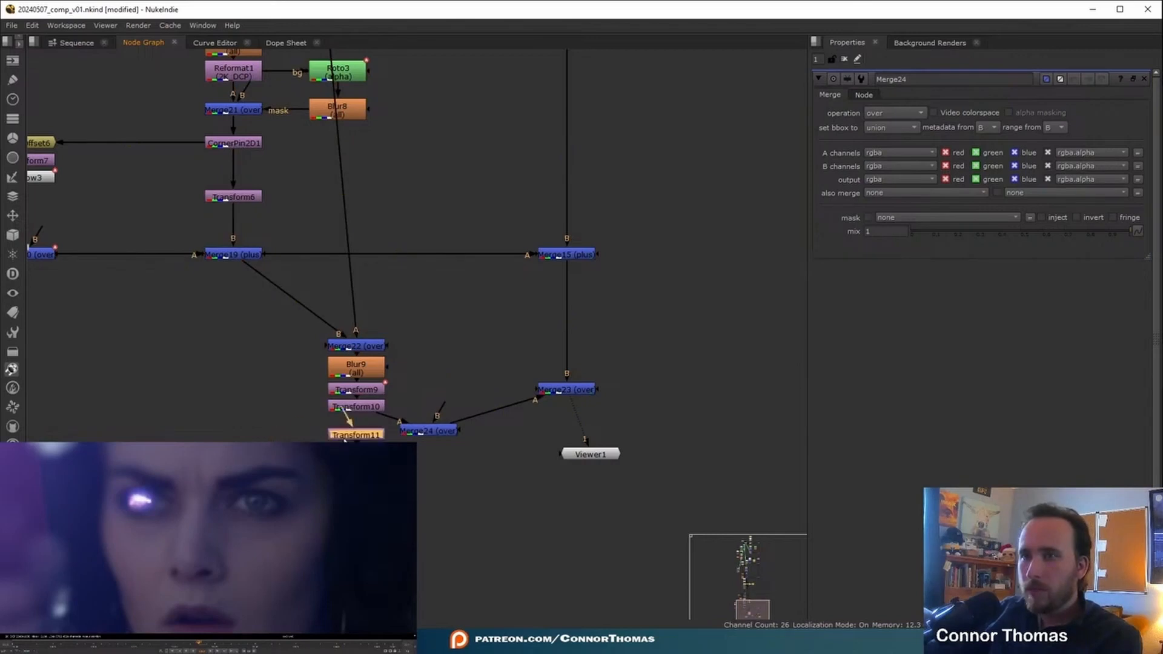
drag(345, 418, 357, 391)
drag(441, 408, 367, 435)
double_click(367, 435)
drag(156, 506, 270, 508)
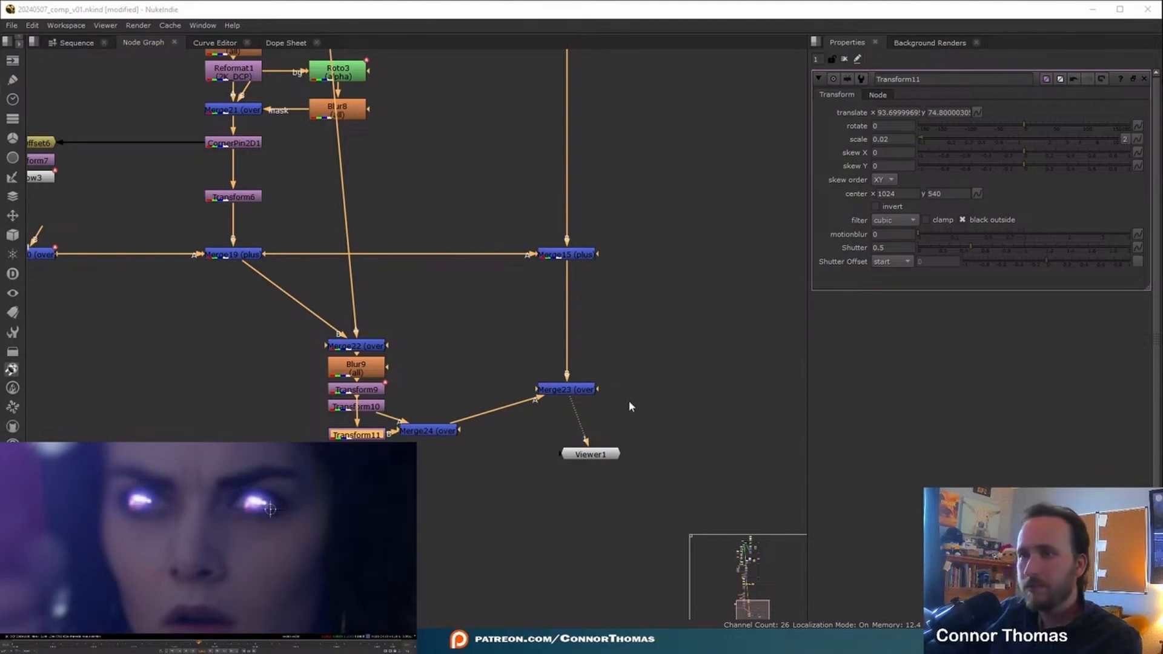
Step: Set Merge23's operation to plus with a reduced mix, and nudge Transform11 to about x 91, y 75
double_click(561, 389)
click(913, 112)
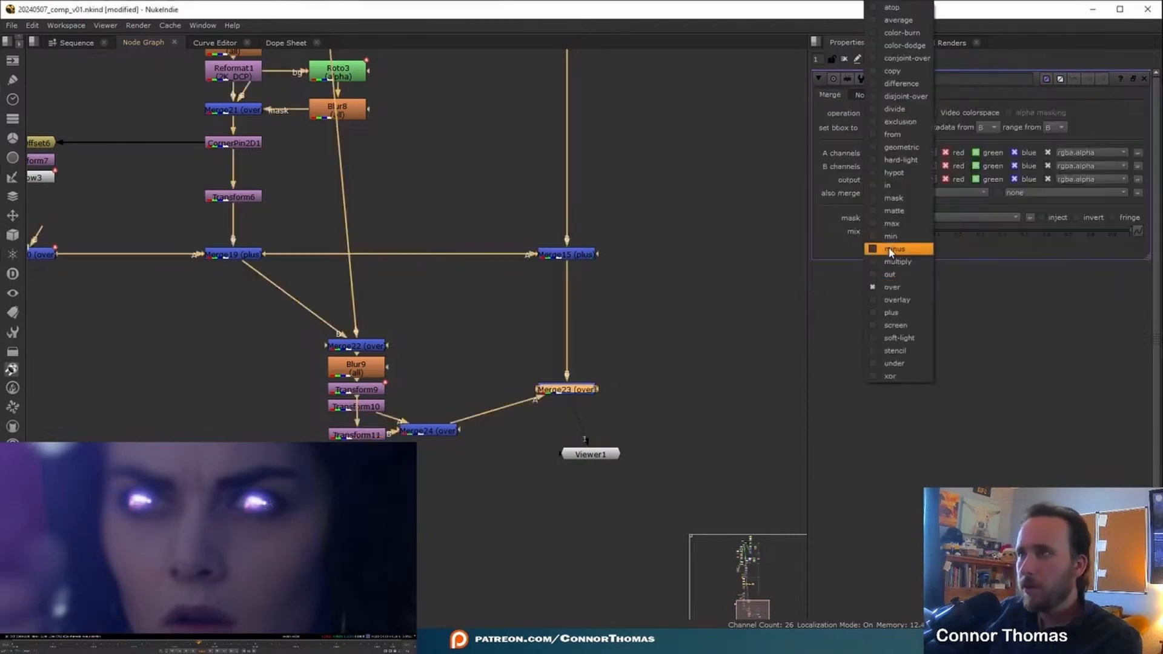
click(888, 319)
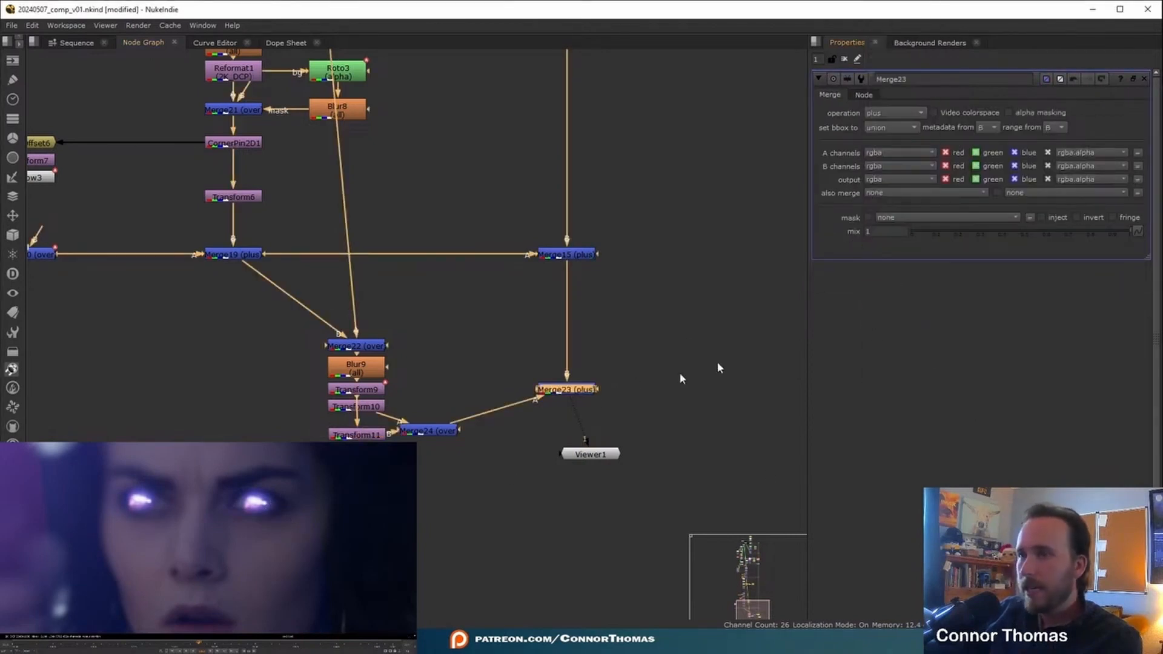
drag(969, 231, 896, 237)
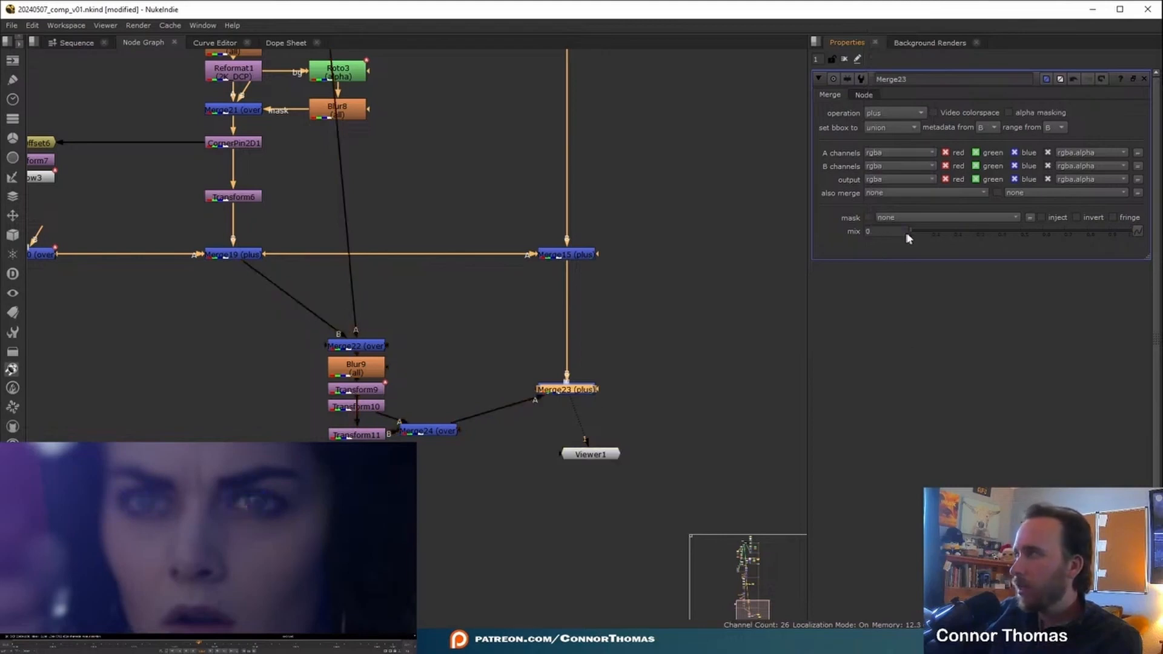
double_click(381, 435)
Step: Export a match-move Transform from Tracker3
scroll(504, 431, down, 8)
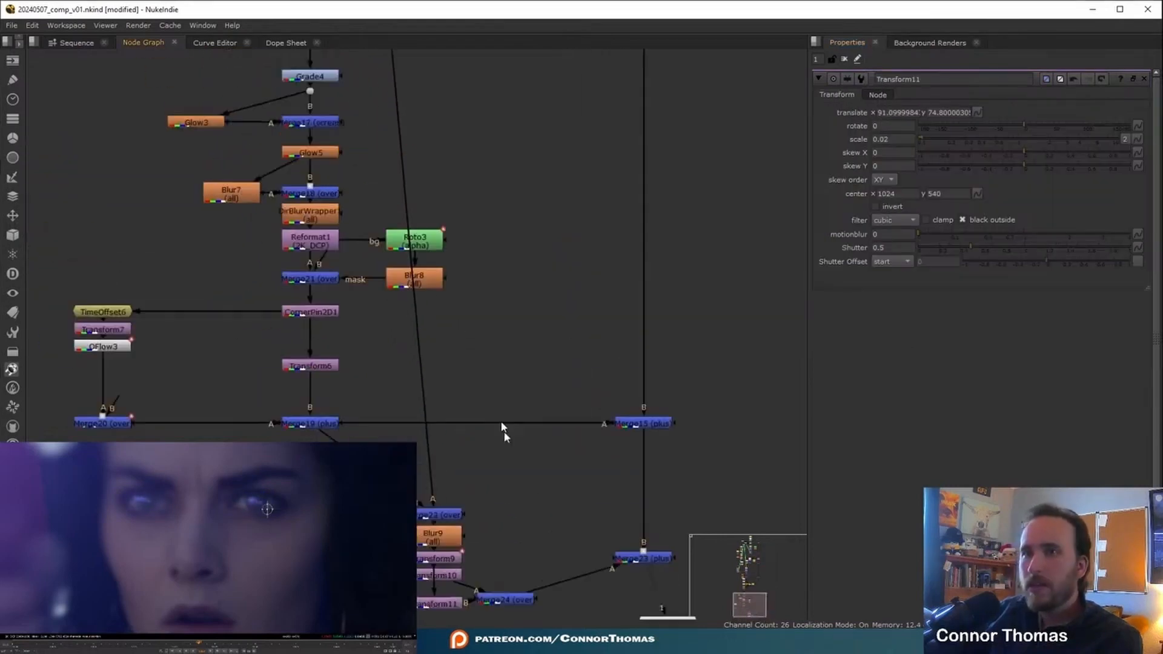
scroll(563, 223, up, 3)
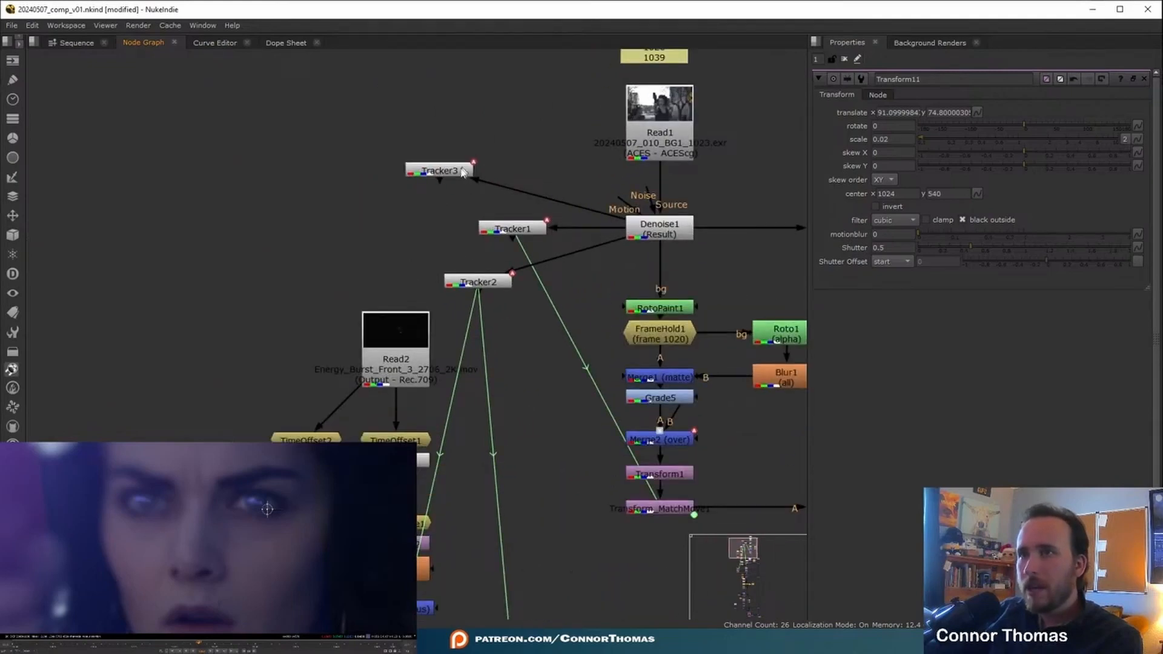
double_click(439, 170)
click(909, 324)
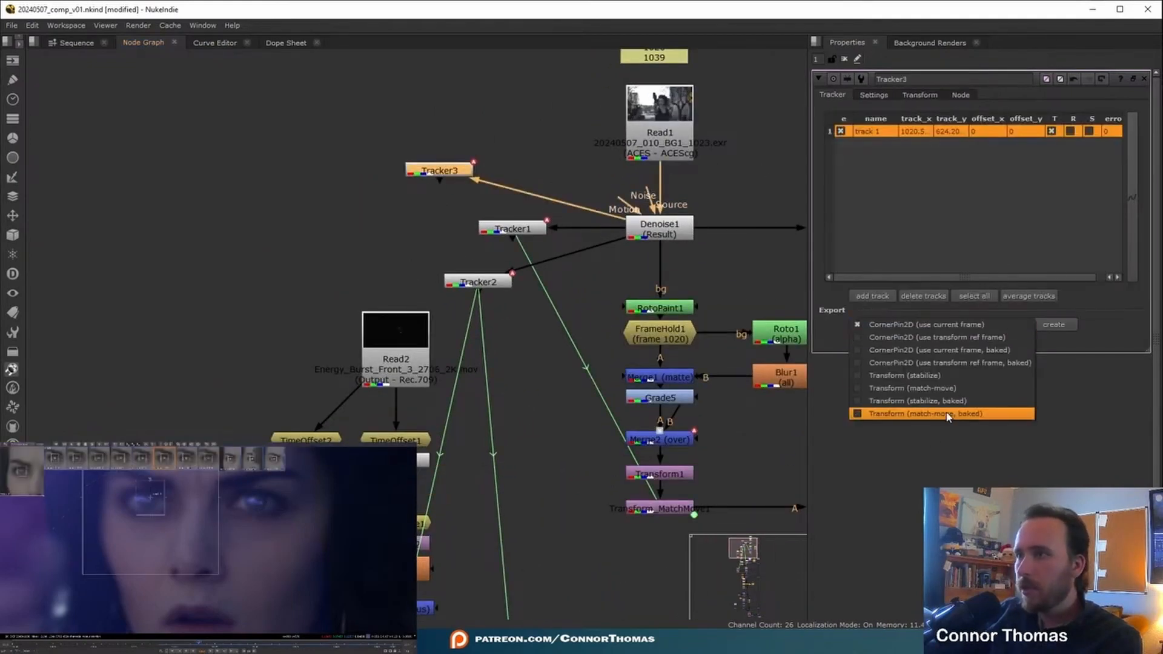
click(939, 388)
Step: Move the exported match-move node down the graph and insert it between Merge24 and Merge23
middle_drag(569, 297, 432, 154)
scroll(448, 111, down, 3)
drag(424, 101, 151, 545)
middle_drag(301, 530, 289, 139)
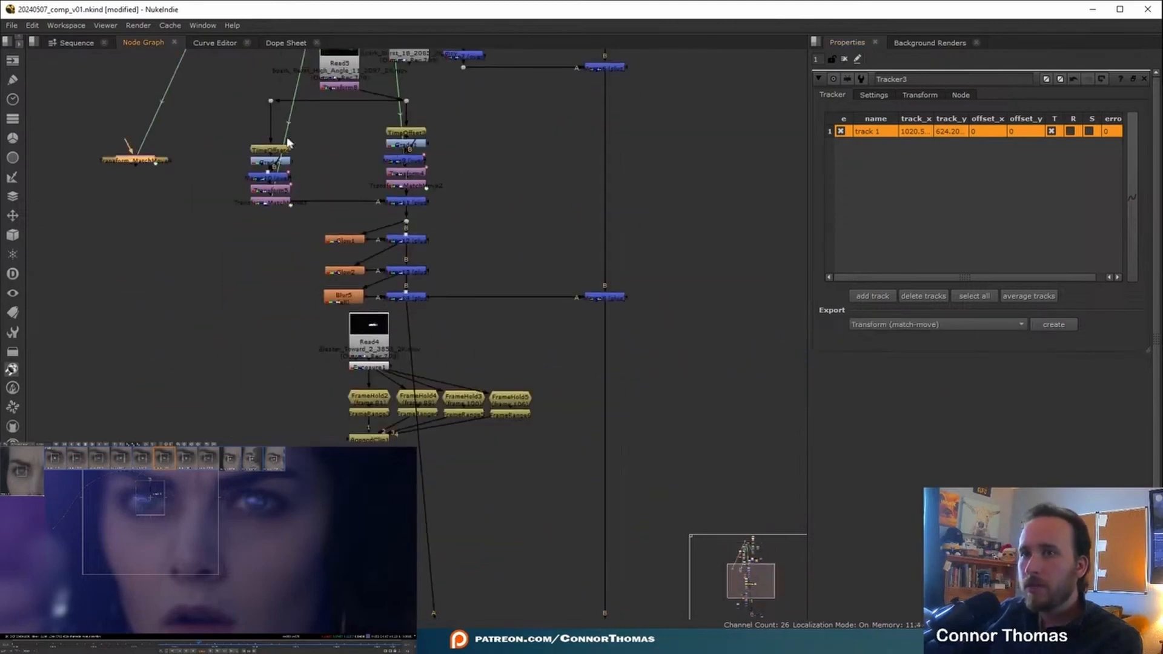
scroll(285, 136, down, 1)
drag(170, 158, 219, 550)
middle_drag(349, 571, 296, 122)
drag(168, 105, 434, 371)
Step: Set Tracker3's transform reference frame to the current frame and close its properties
middle_drag(436, 314, 438, 371)
middle_drag(387, 158, 428, 370)
middle_drag(429, 90, 466, 375)
middle_drag(445, 116, 465, 315)
middle_drag(412, 194, 430, 344)
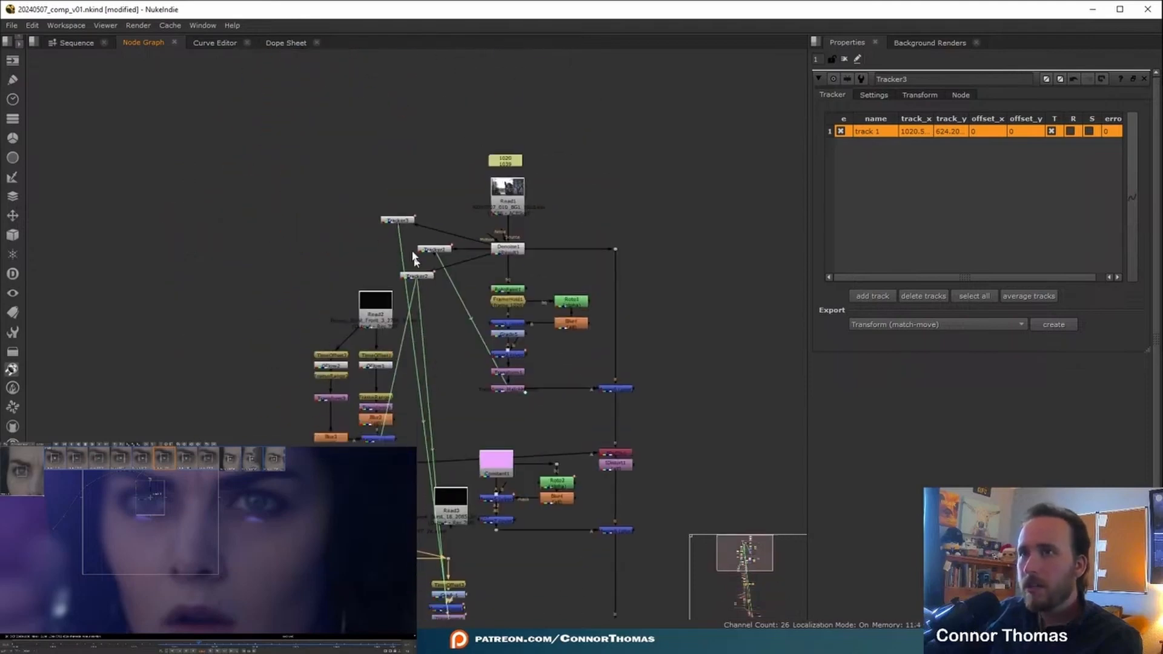
scroll(397, 214, up, 3)
click(395, 224)
click(930, 96)
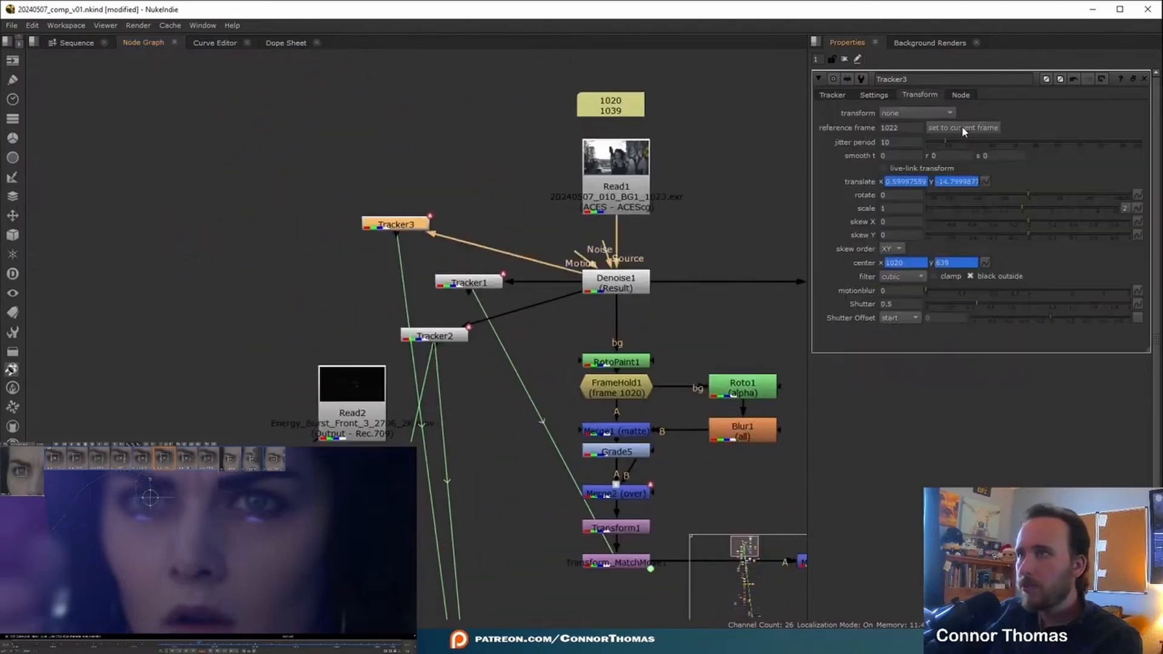
click(1145, 78)
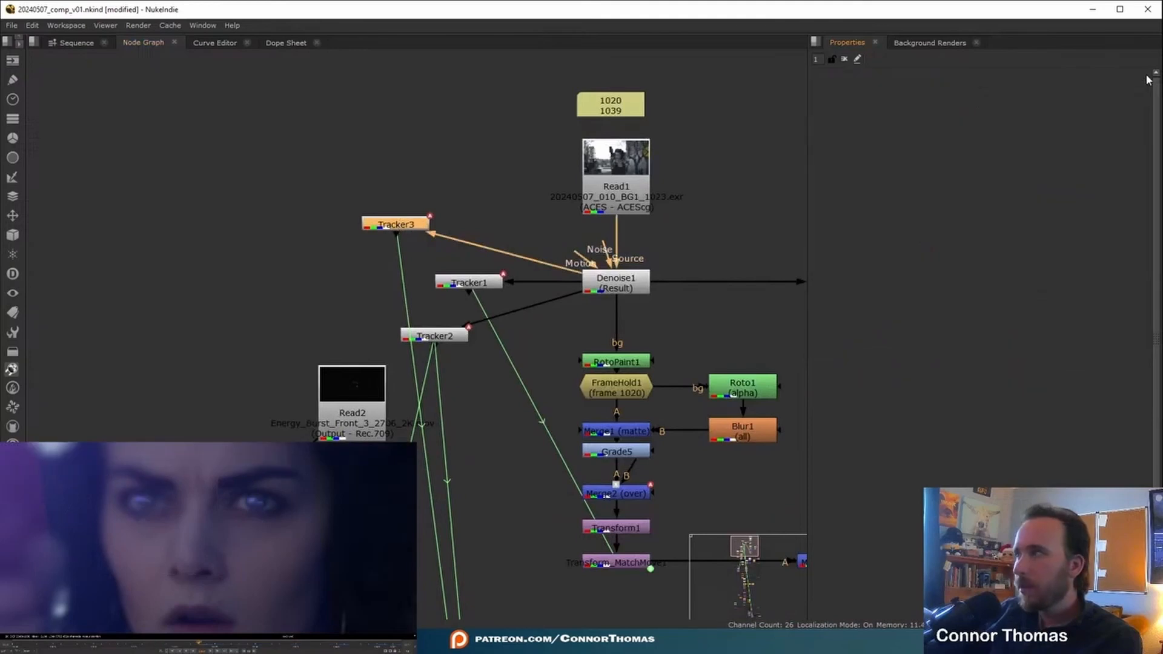
Step: Move the viewer lower, align Merge23 with the new match-move node, and view Merge23's output
scroll(391, 442, down, 5)
middle_drag(520, 593, 514, 384)
middle_drag(553, 545, 581, 243)
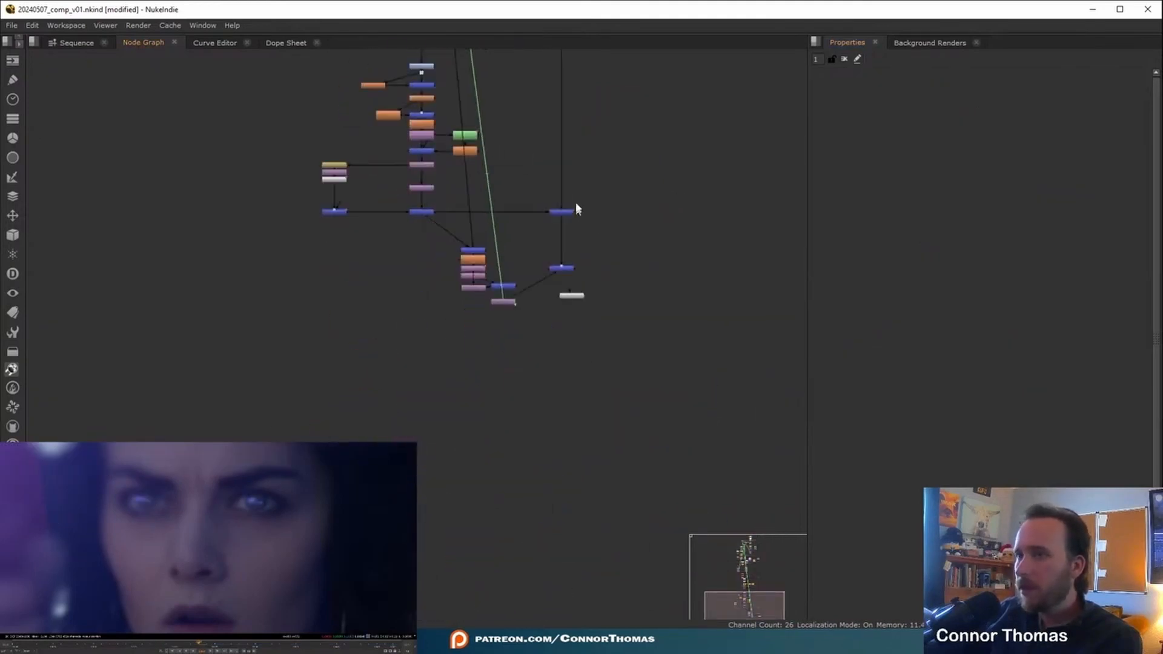
scroll(580, 245, up, 5)
click(571, 351)
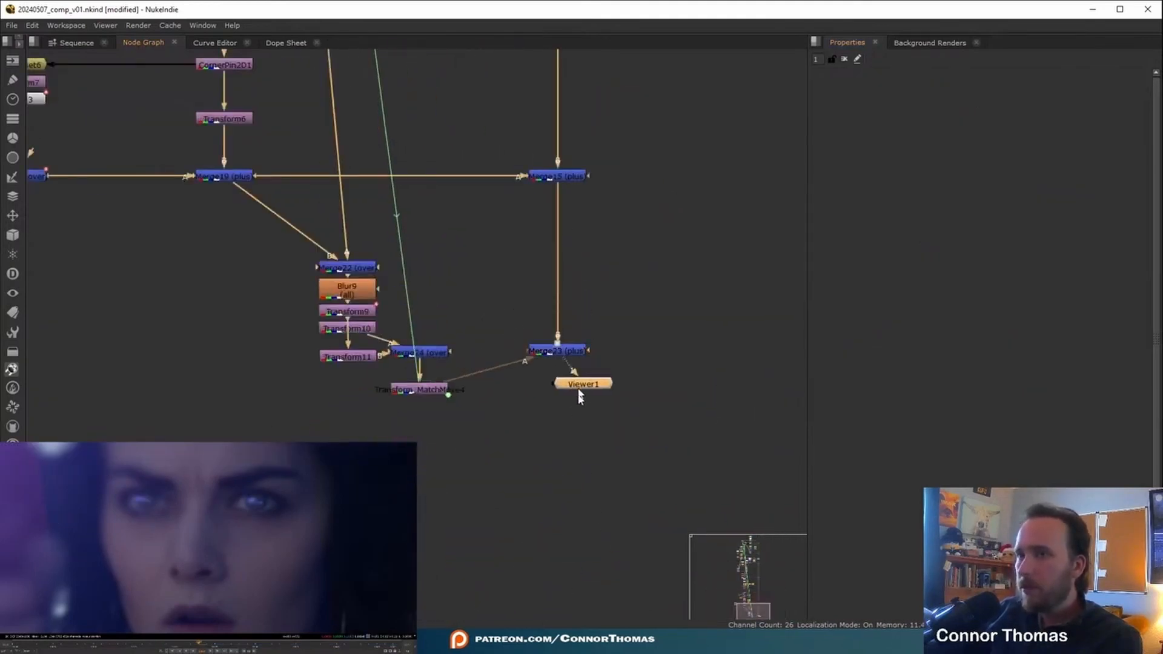
drag(578, 389, 609, 580)
drag(561, 359, 558, 388)
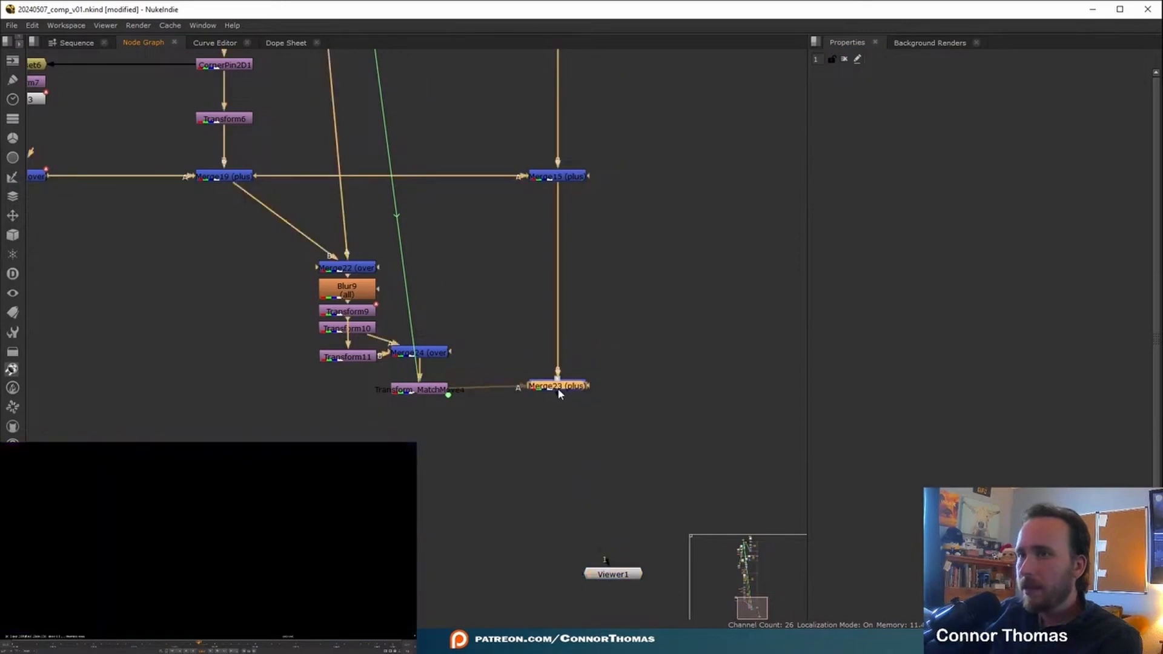
key(1)
Step: Straighten the eye reflection branch with a dot between Transform10 and Merge24, aligning Merge24 with Transform11
scroll(410, 281, down, 3)
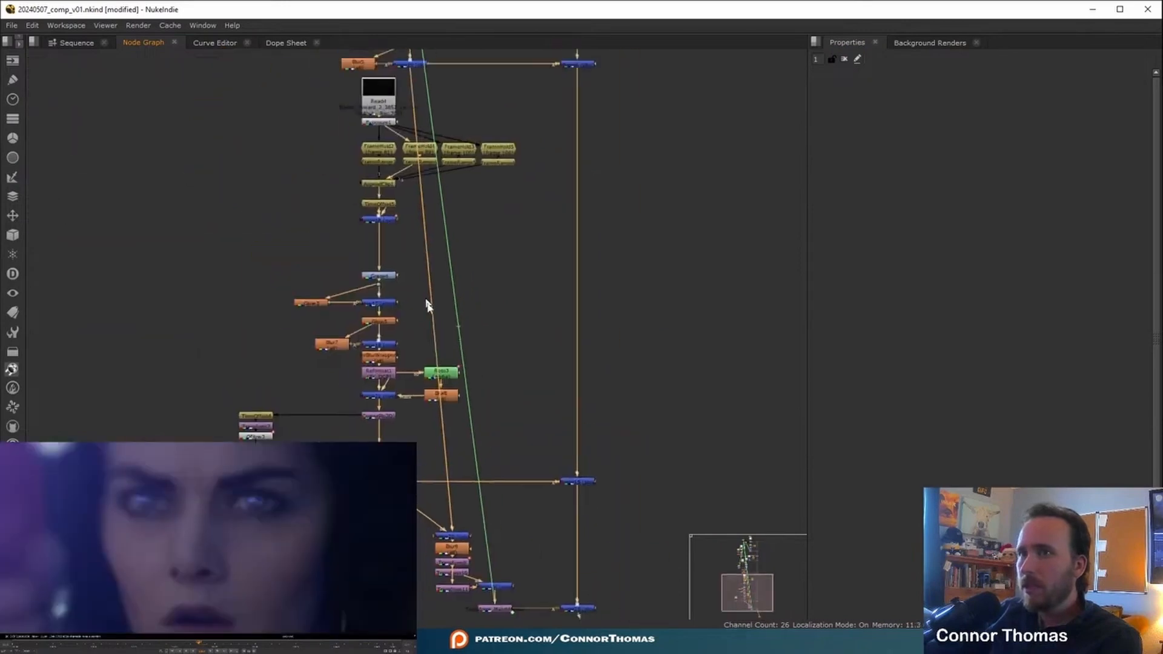
middle_drag(575, 372, 504, 160)
scroll(556, 250, up, 4)
middle_drag(476, 277, 483, 294)
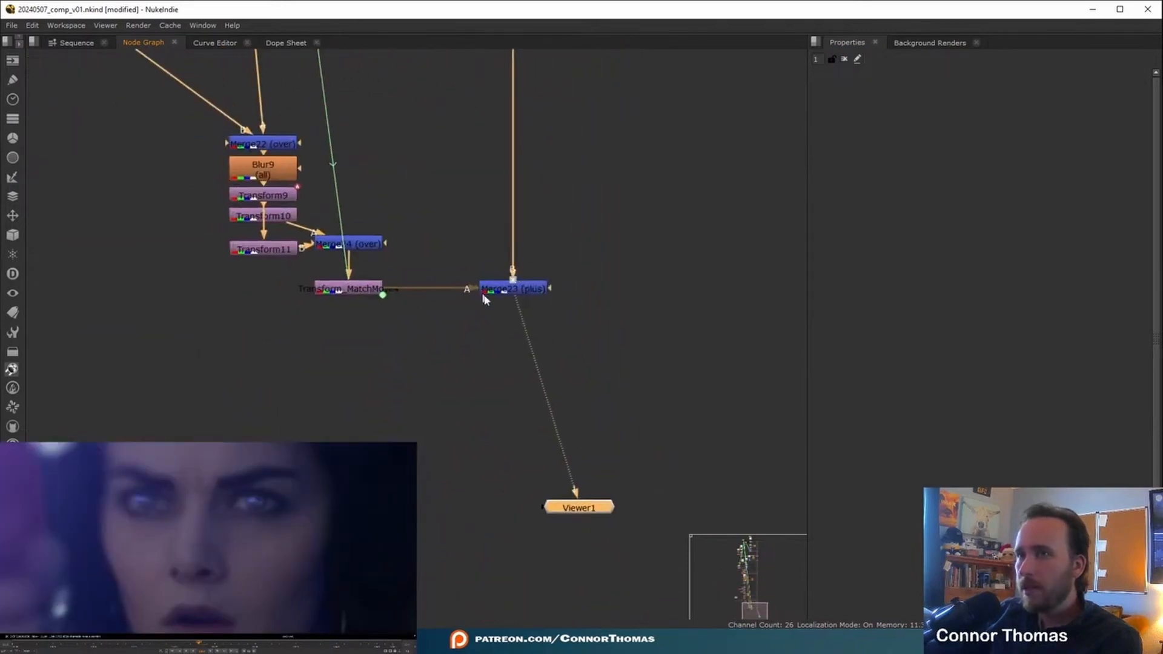
drag(352, 246, 352, 254)
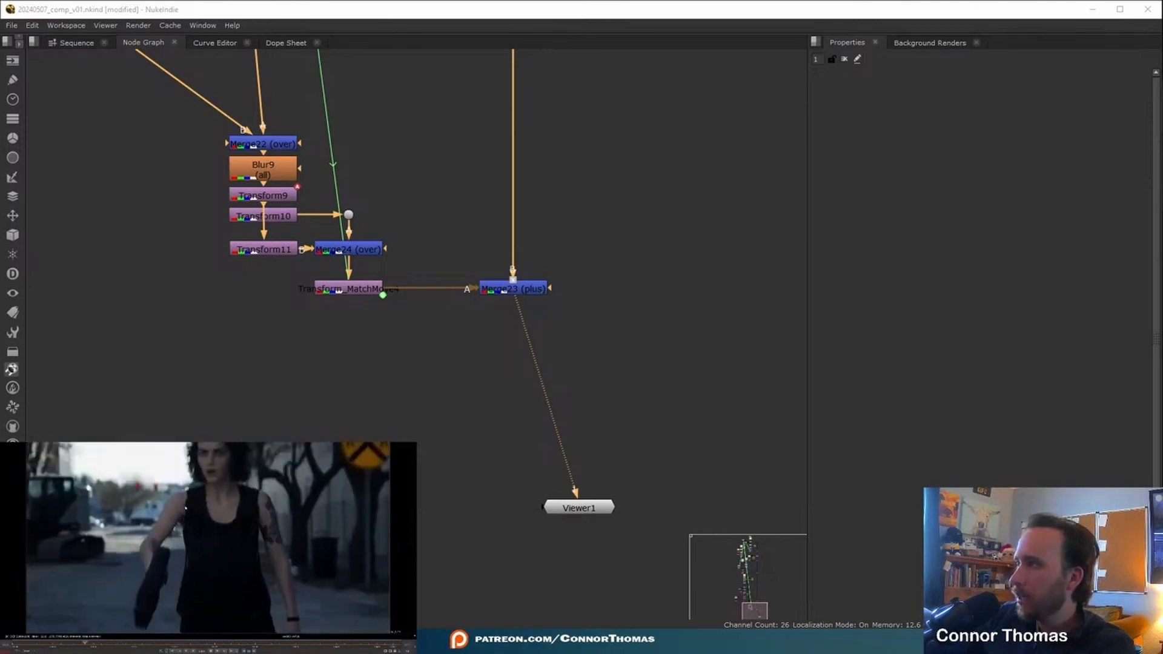
Step: Add a Transform below Merge23 and scale the whole frame to 1.05
click(530, 292)
key(t)
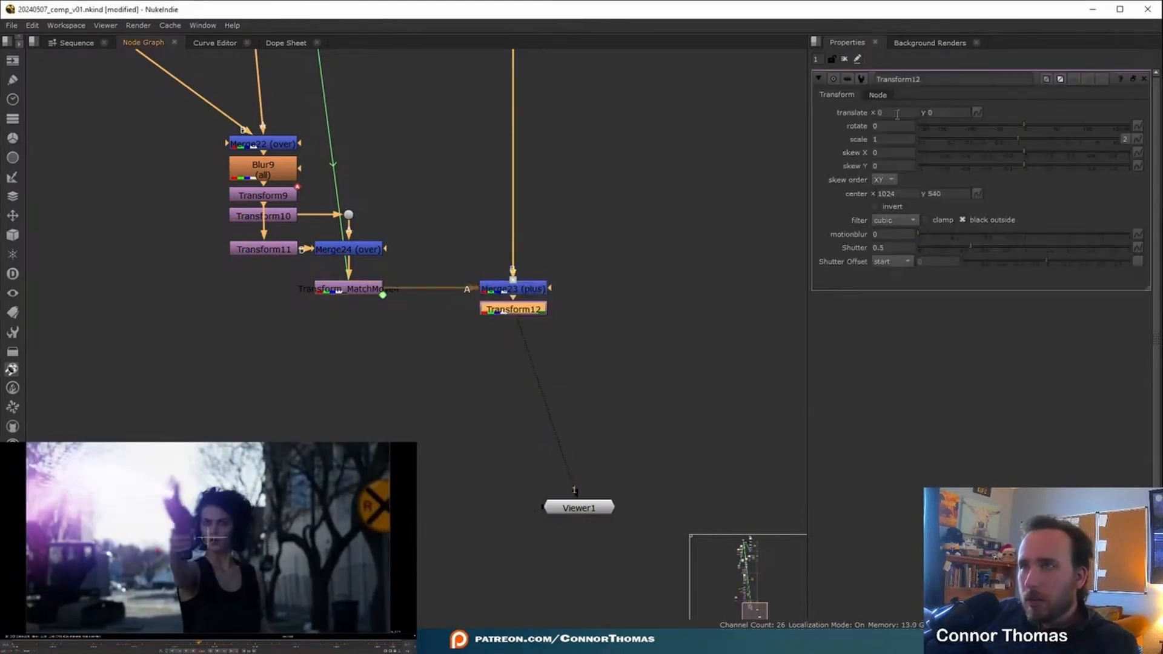
drag(883, 136, 739, 134)
text(1.)
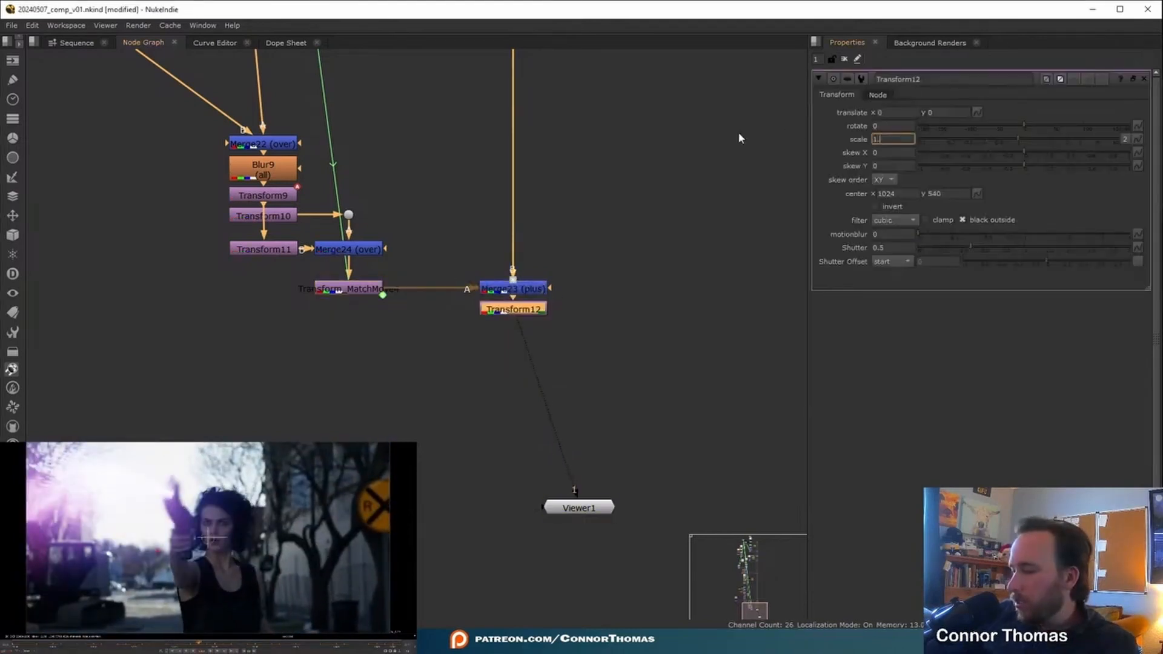
text(05)
key(Return)
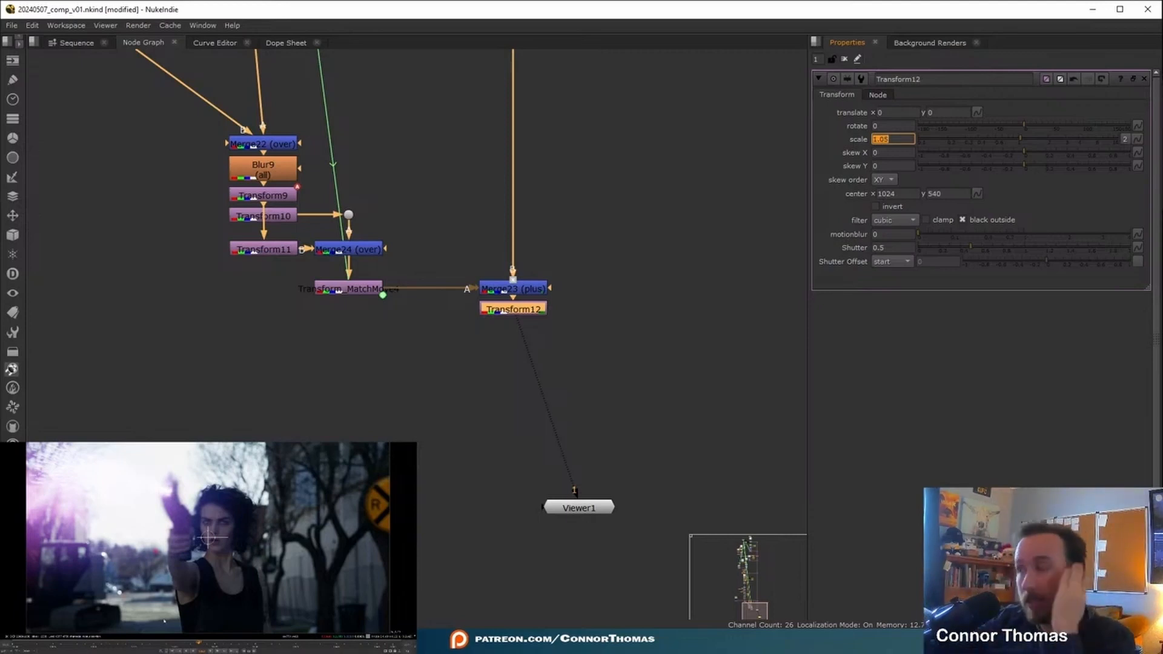
Step: Set a translate keyframe at x 0, y 0 on Transform12 just before the first blast
click(190, 644)
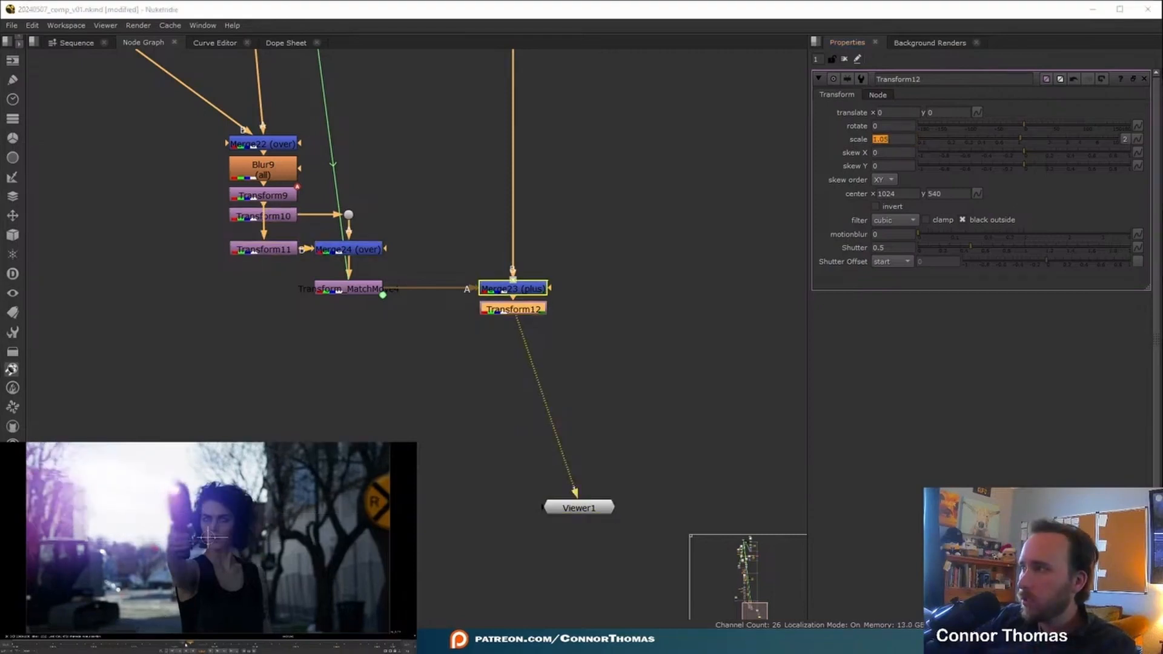
click(175, 644)
right_click(946, 113)
click(975, 119)
click(181, 643)
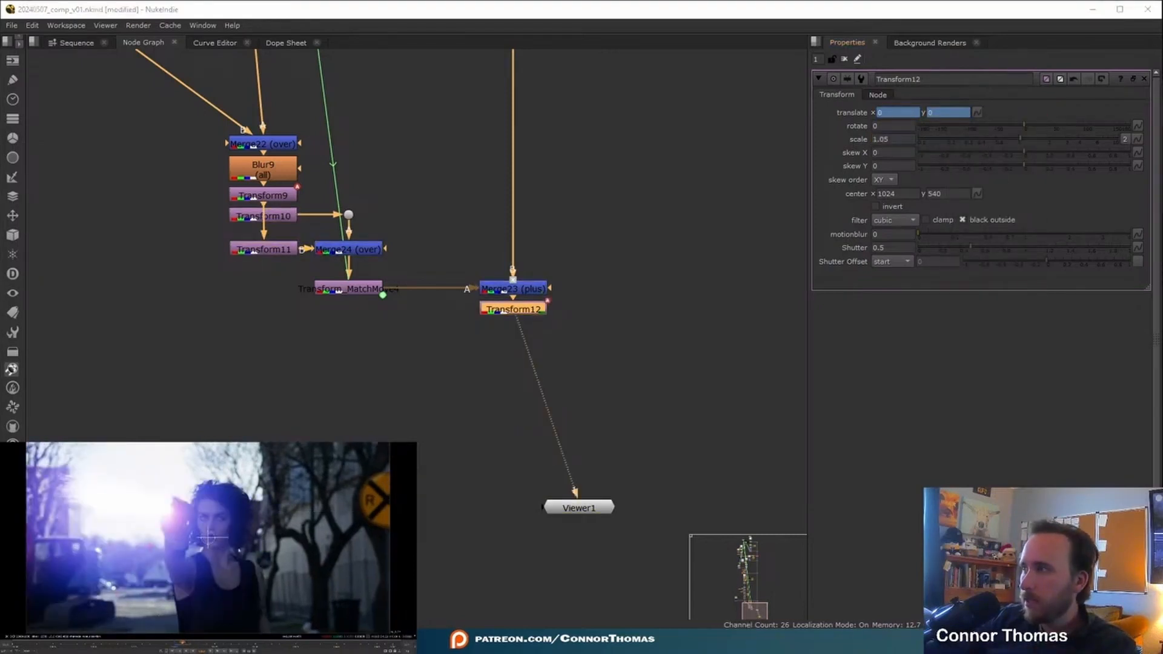
Step: Keyframe Transform12's translate as a camera shake during the first blast, ending at x 46, y 18, with motion blur 1
scroll(209, 537, down, 3)
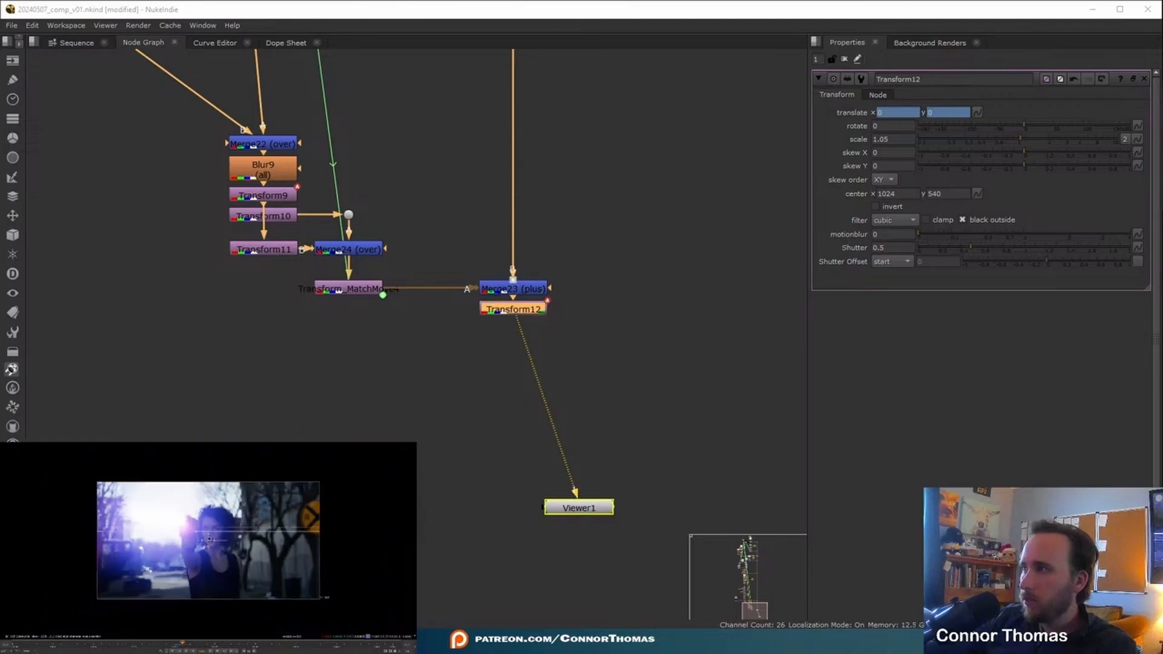
drag(209, 539, 214, 537)
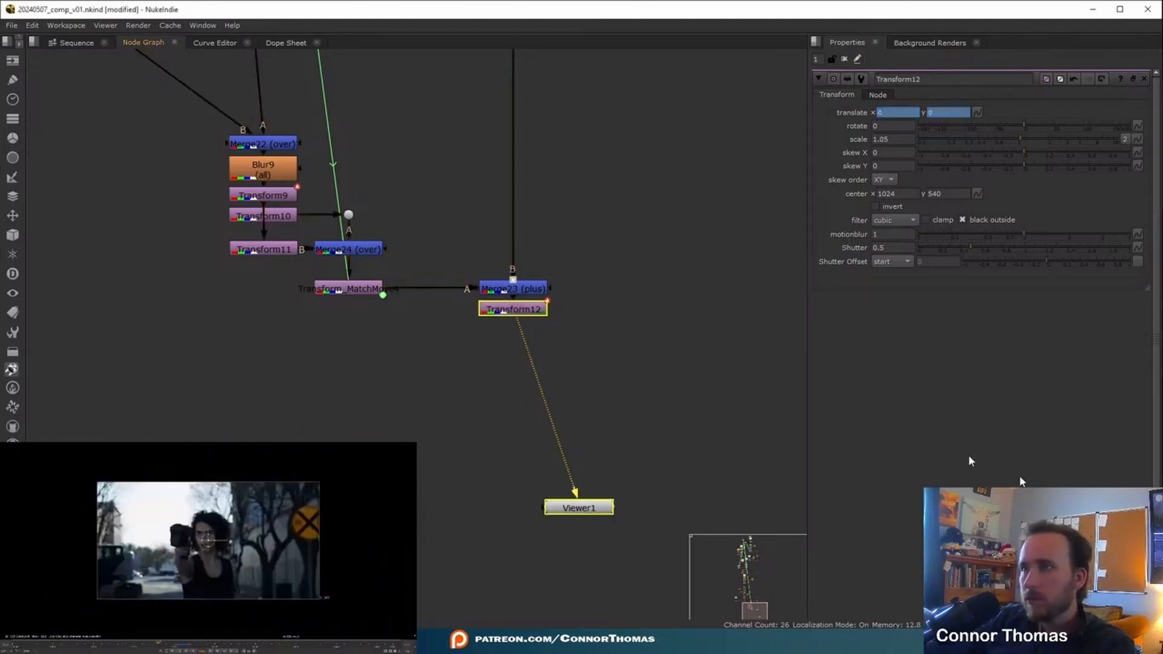
click(197, 566)
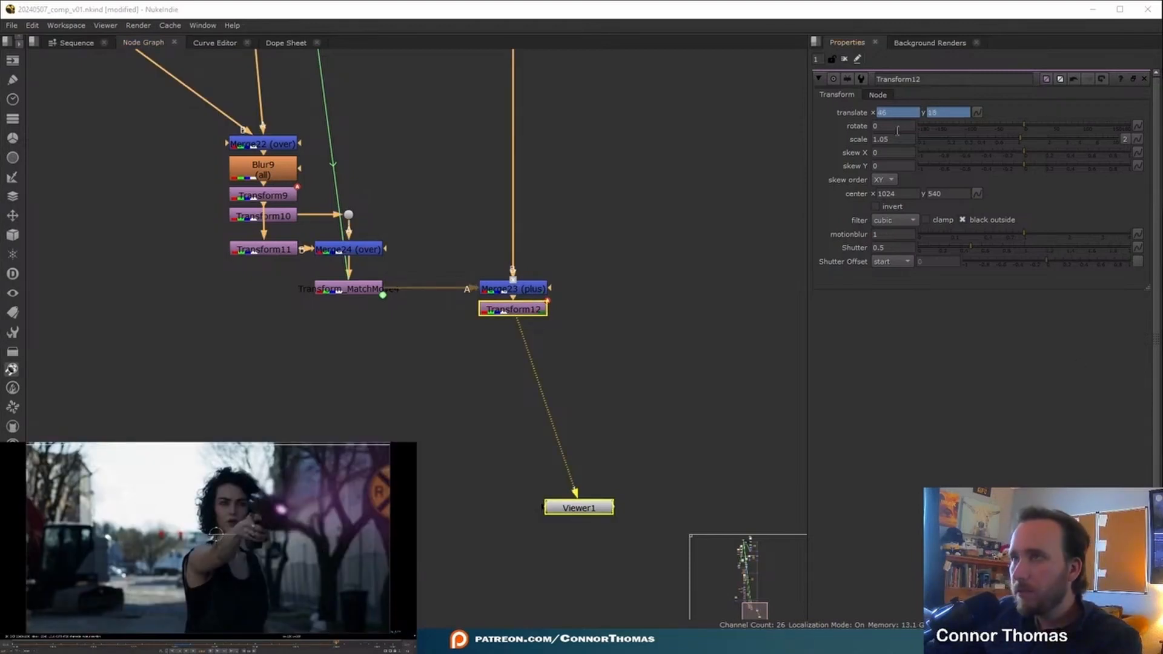
Step: Keyframe Transform12's translate from x 46, y 18 into another camera shake on the second blast, and close its properties
drag(336, 645, 332, 647)
right_click(957, 113)
click(970, 120)
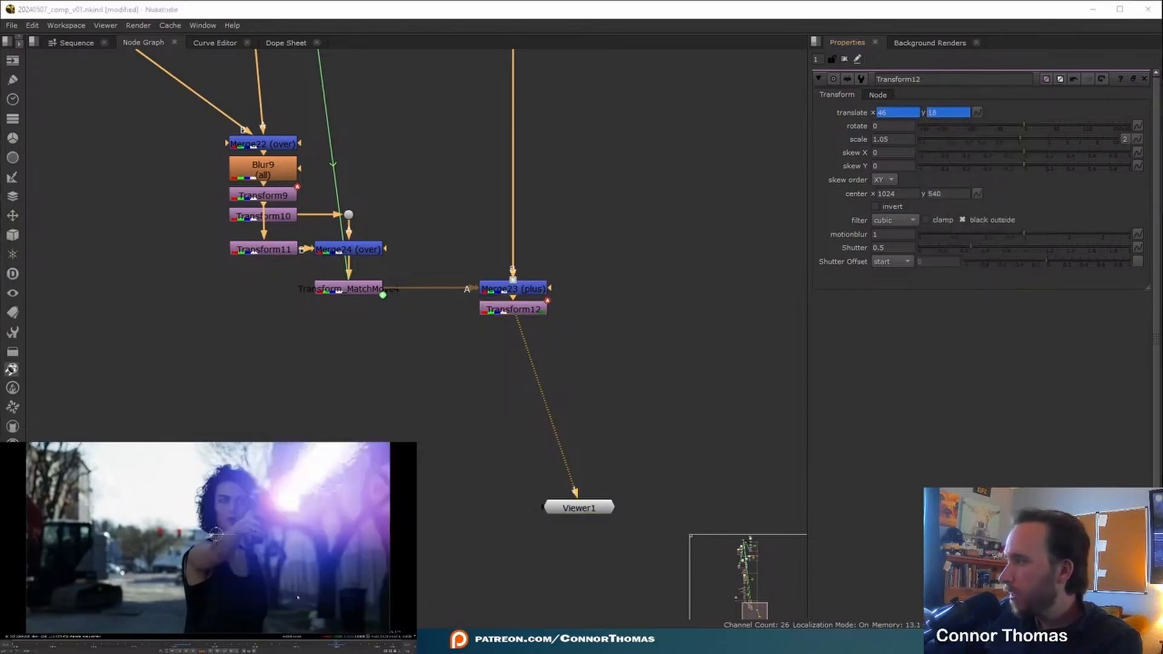
key(f)
key(l)
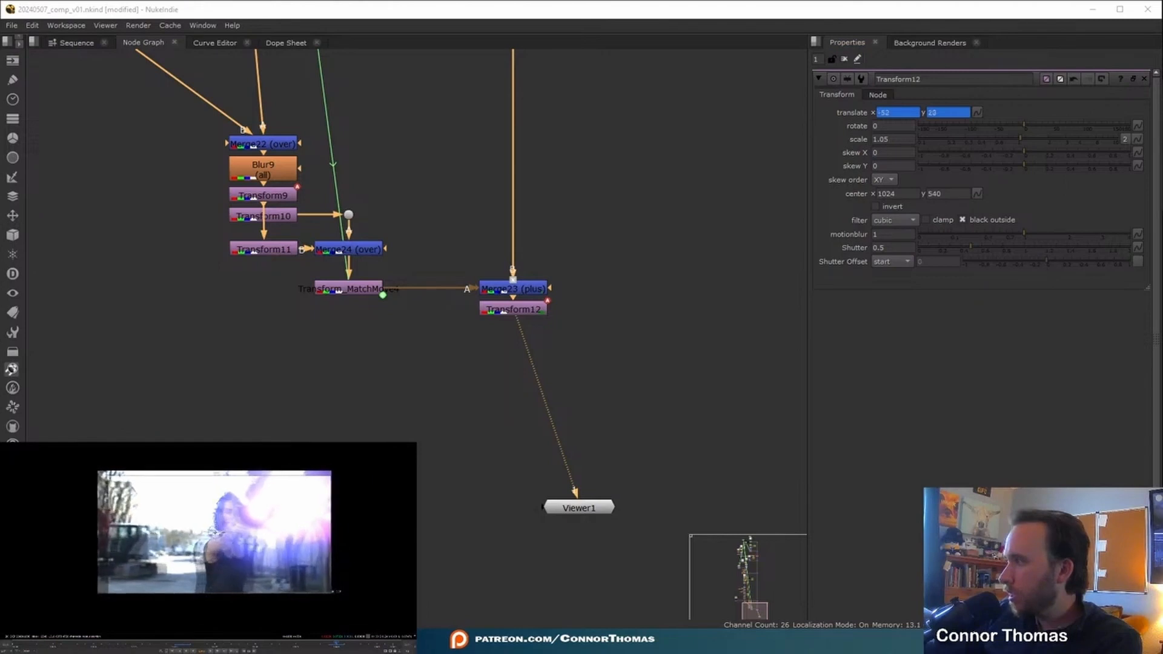
key(h)
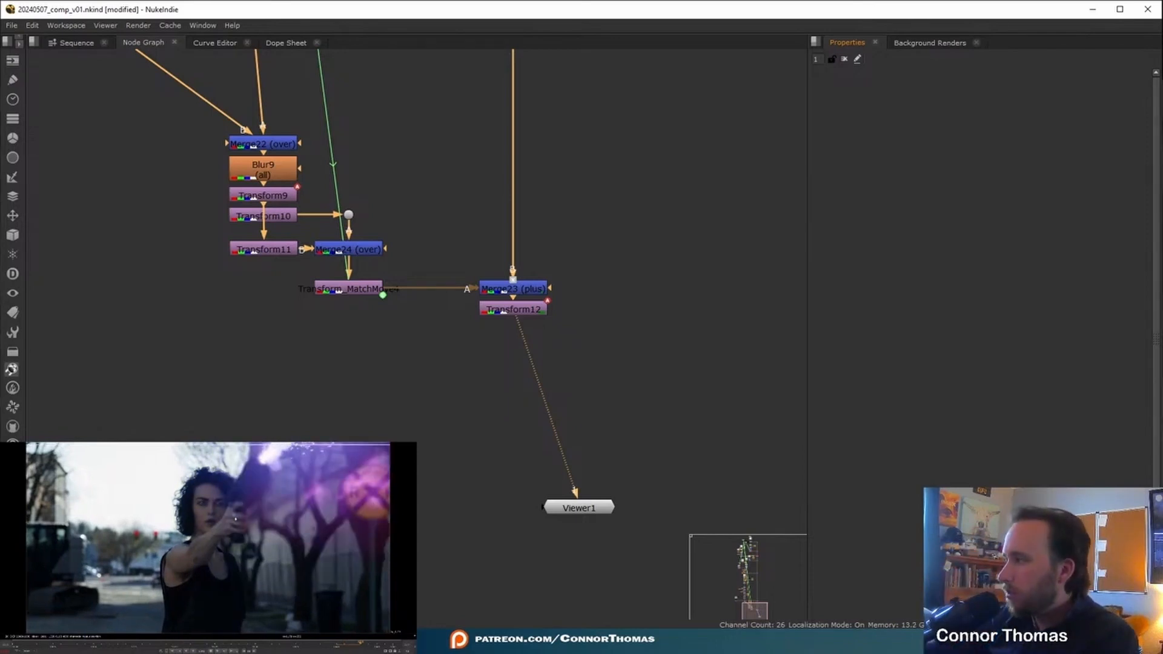
Step: Add a Grain node below Transform12, disable applying only through alpha, set sizes to 1.1, 1.3 and 1.5, and adjust its intensity
key(Tab)
text(grain)
key(Return)
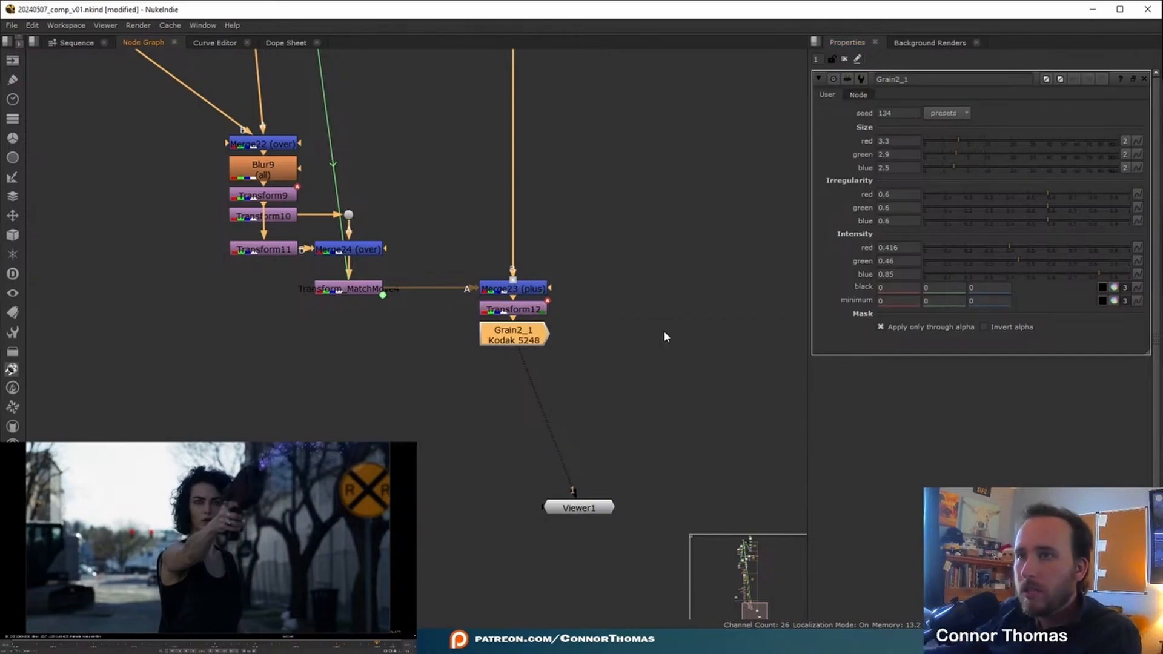
click(913, 325)
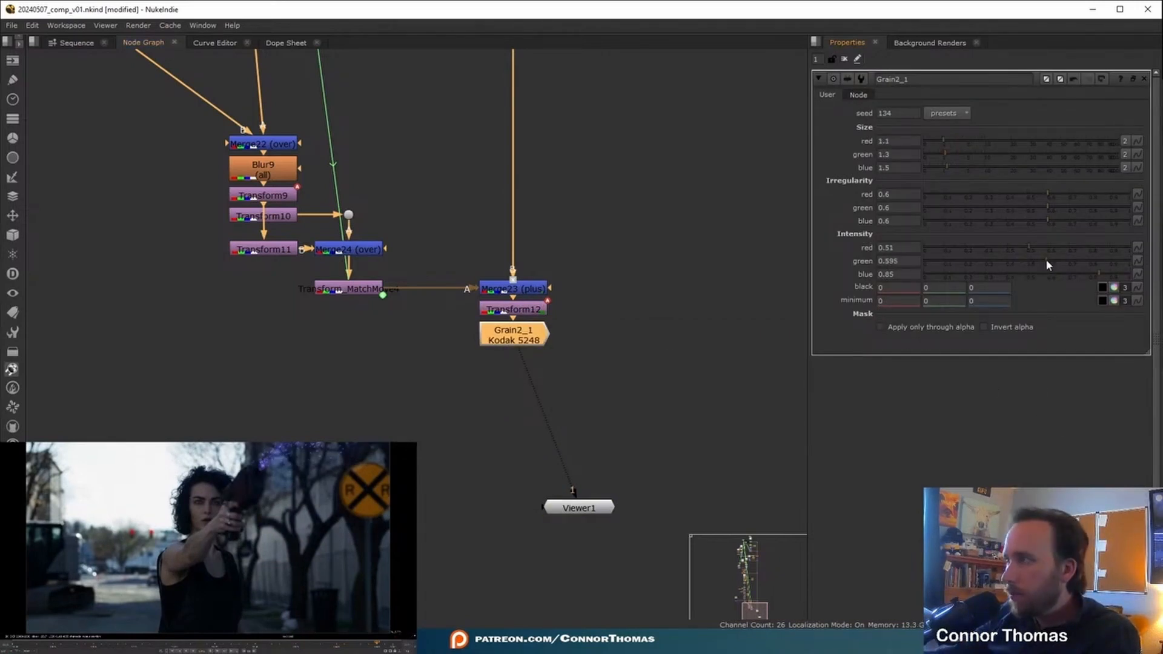
drag(1046, 260, 1042, 260)
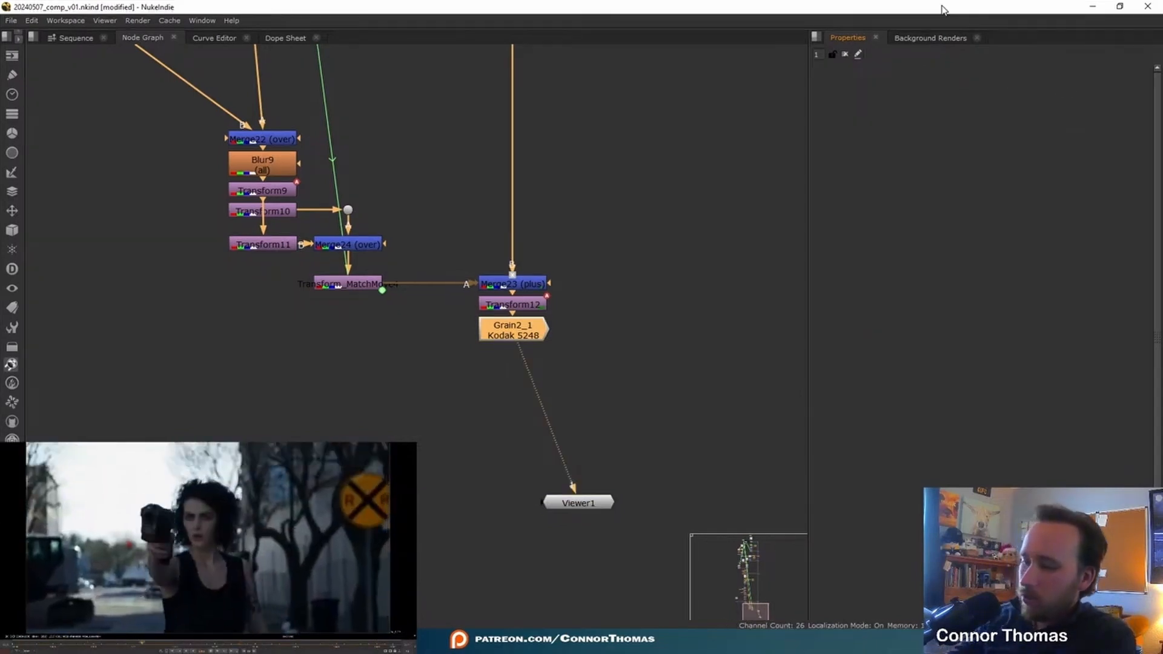
Step: Check Transform12's translate keys in the Dope Sheet and add a shake keyframe at frame 1023 with x 41
double_click(528, 306)
click(290, 37)
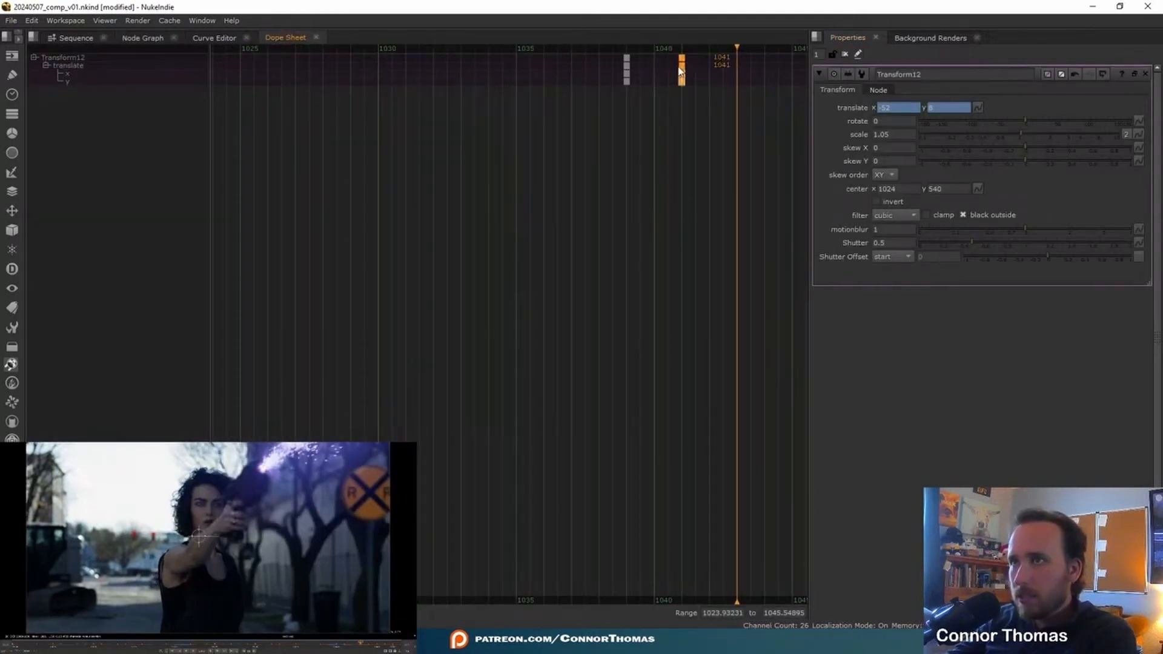
middle_drag(206, 72, 575, 143)
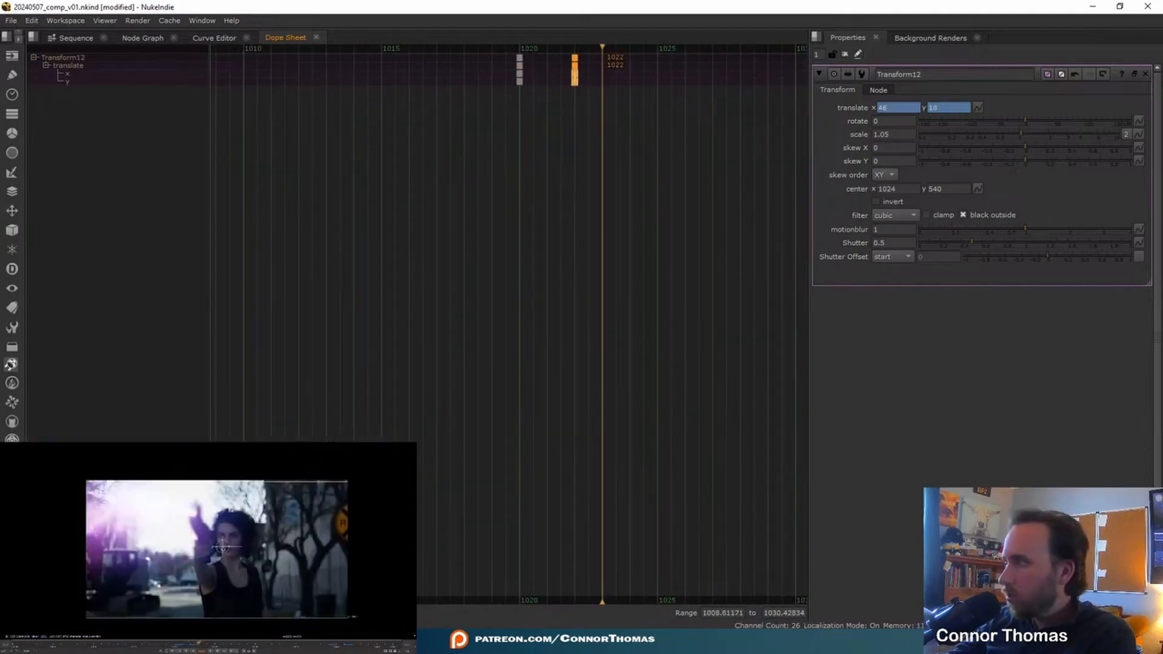
mouse_move(211, 549)
mouse_down()
mouse_move(223, 546)
mouse_move(212, 548)
mouse_up()
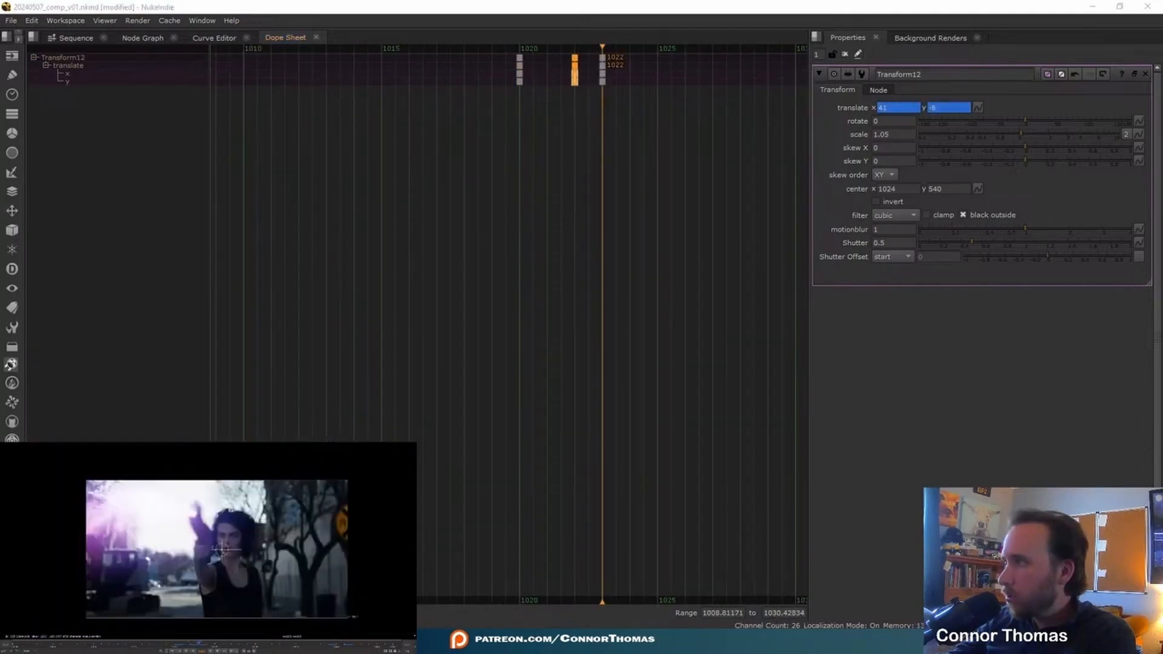
Step: Add a translate keyframe to Transform12's second blast shake just after frame 1041, with x -47.5, and return to the Node Graph
click(510, 51)
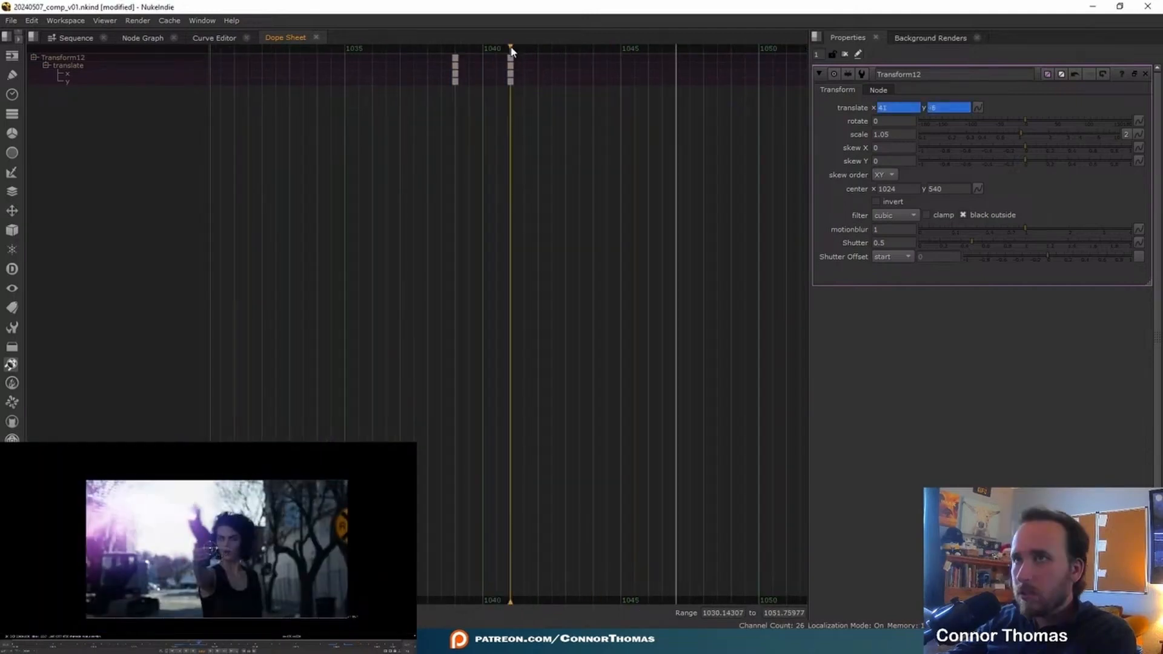
drag(517, 46, 538, 46)
scroll(221, 554, up, 4)
drag(211, 514, 181, 521)
key(f)
click(148, 40)
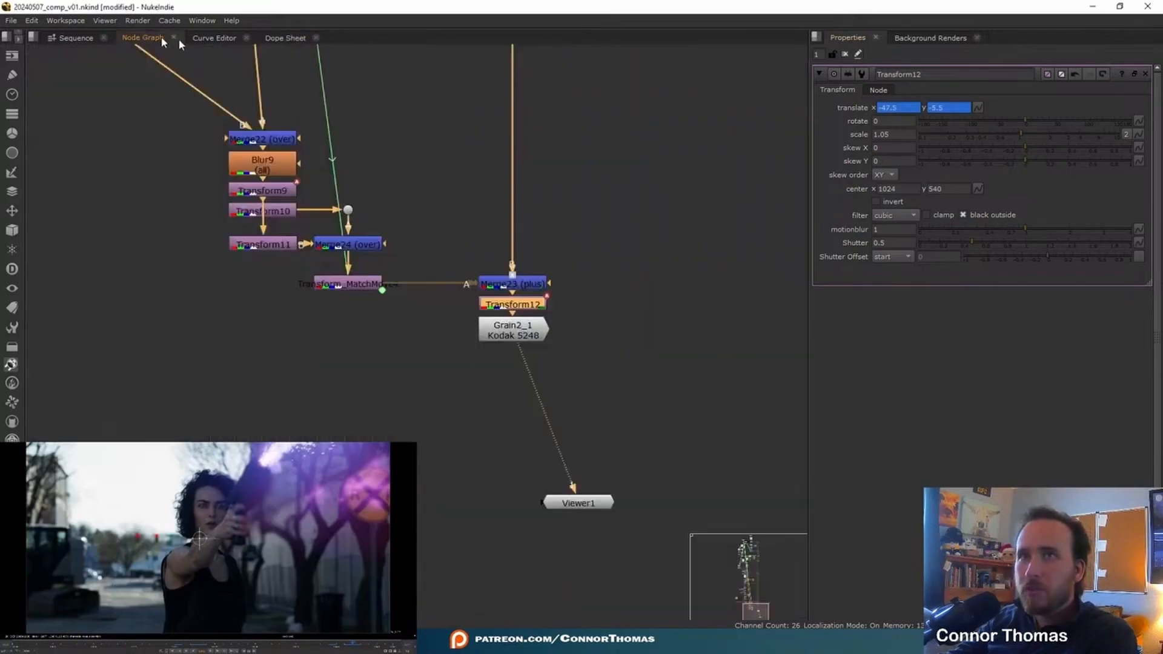